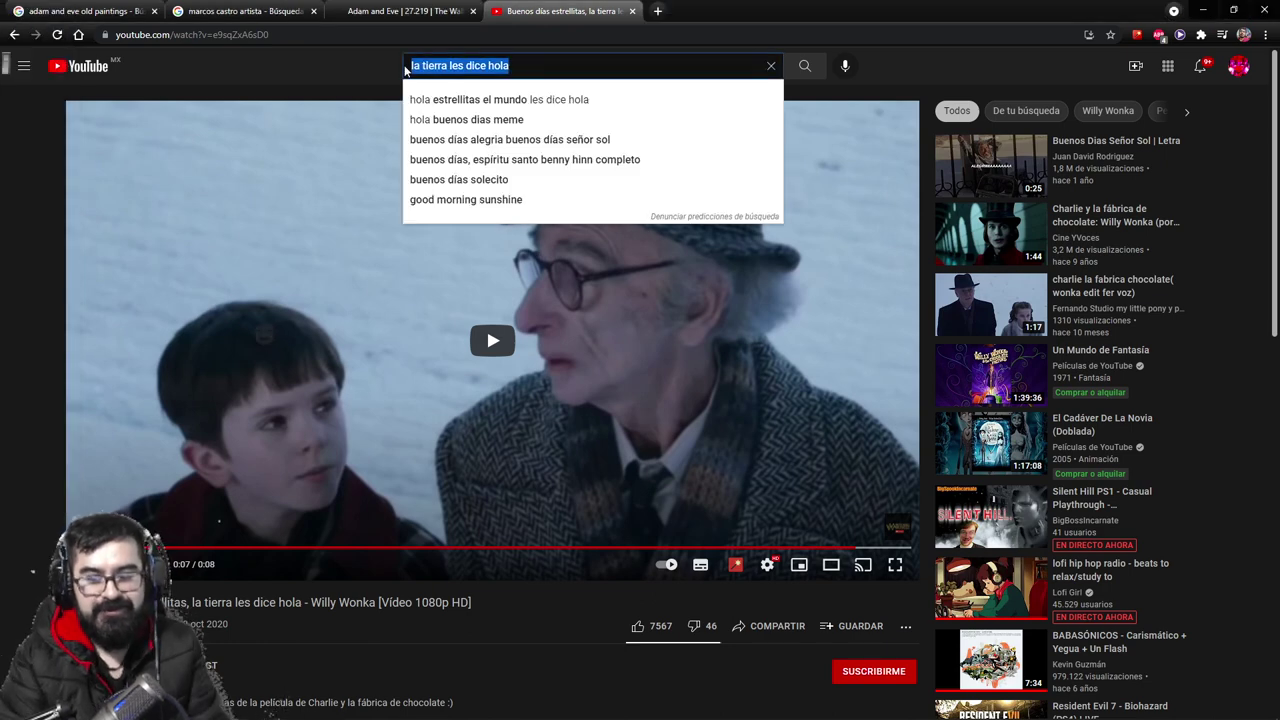
Step: Play the "lofi hip hop radio - beats to relax/study to" live stream and lower its volume
click(990, 588)
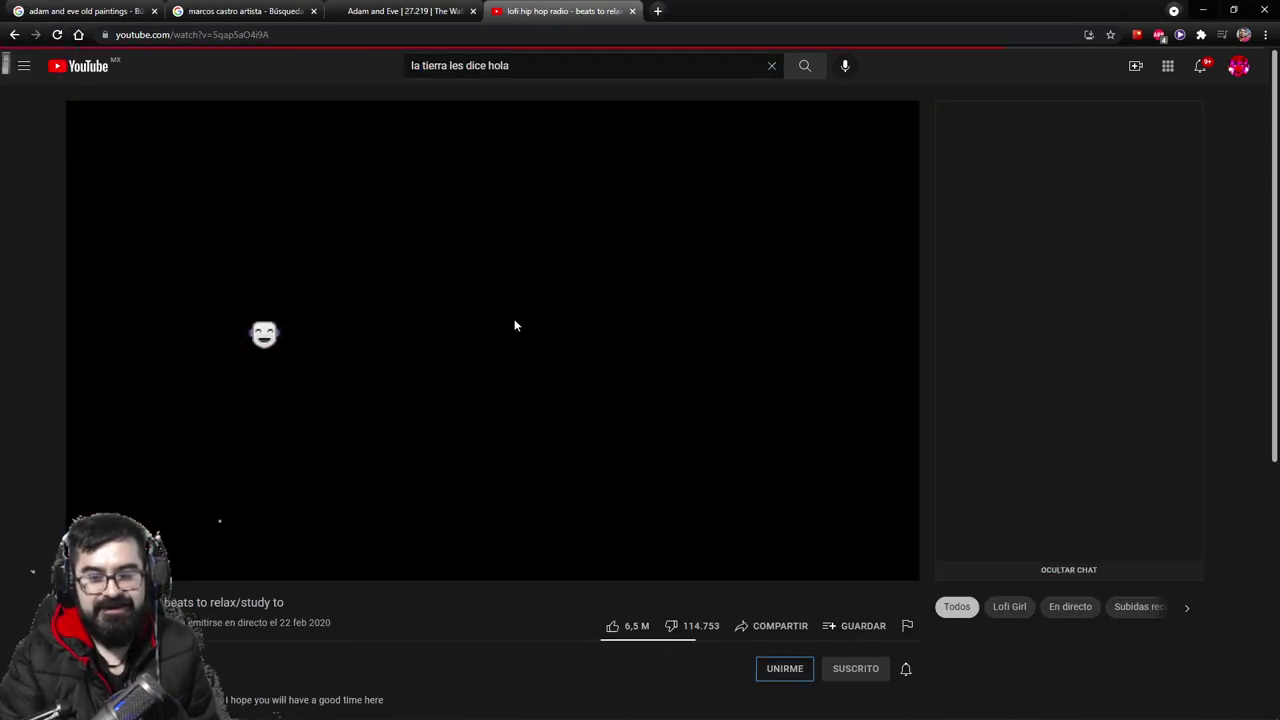
scroll(483, 316, down, 3)
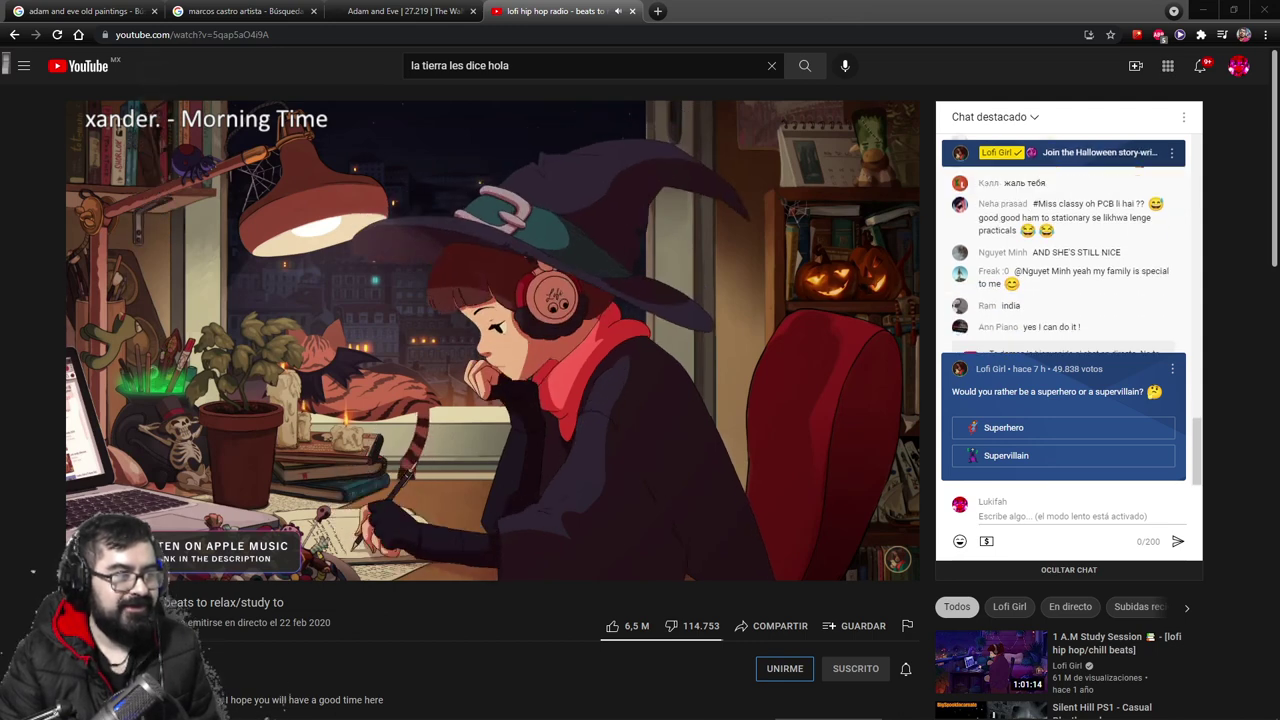
mouse_move(657, 690)
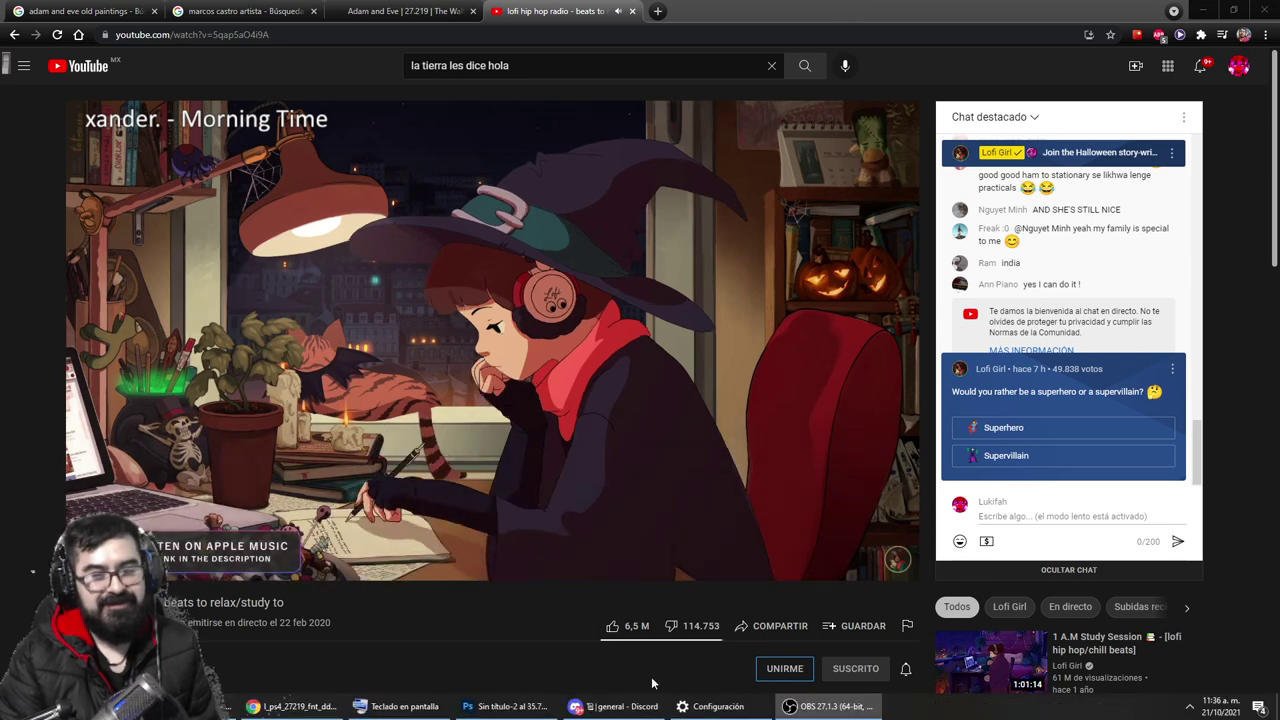
scroll(557, 465, down, 2)
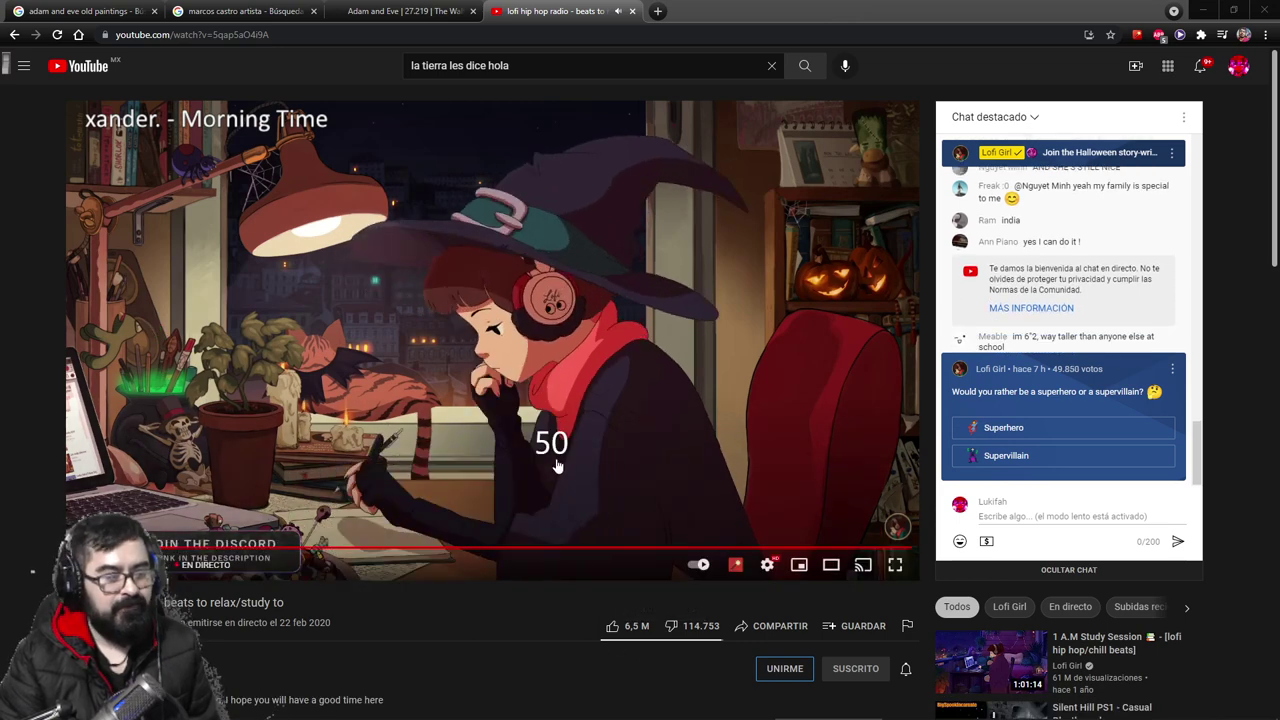
scroll(558, 466, down, 8)
scroll(558, 466, up, 2)
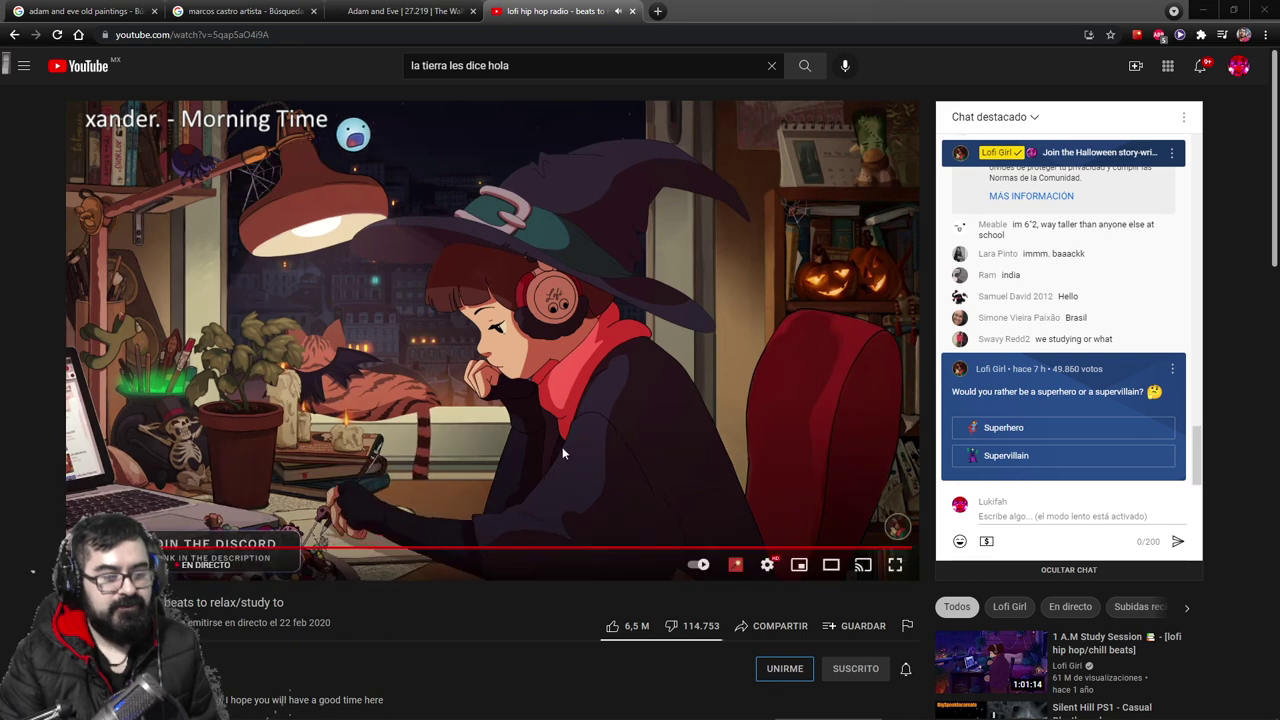
mouse_move(605, 716)
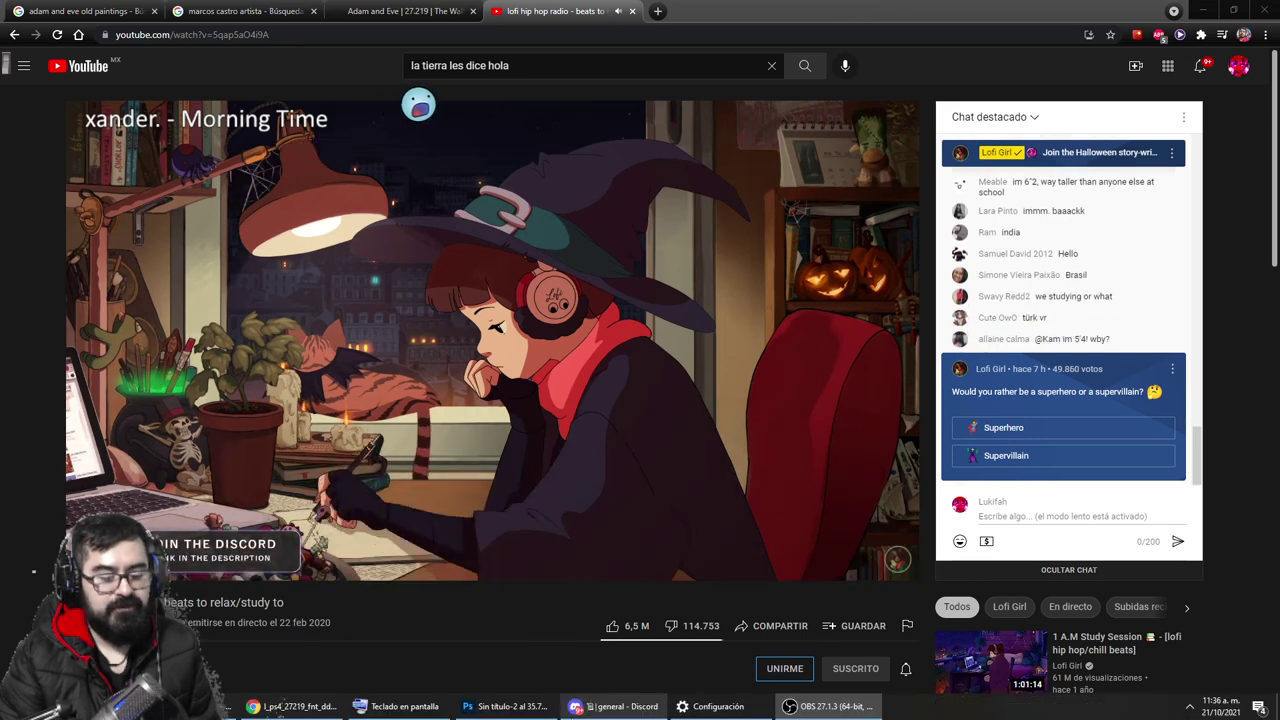
Step: Switch to Photoshop and, on layer Capa 3, erase around the left figure's dark head to carve a pointed shape
click(549, 712)
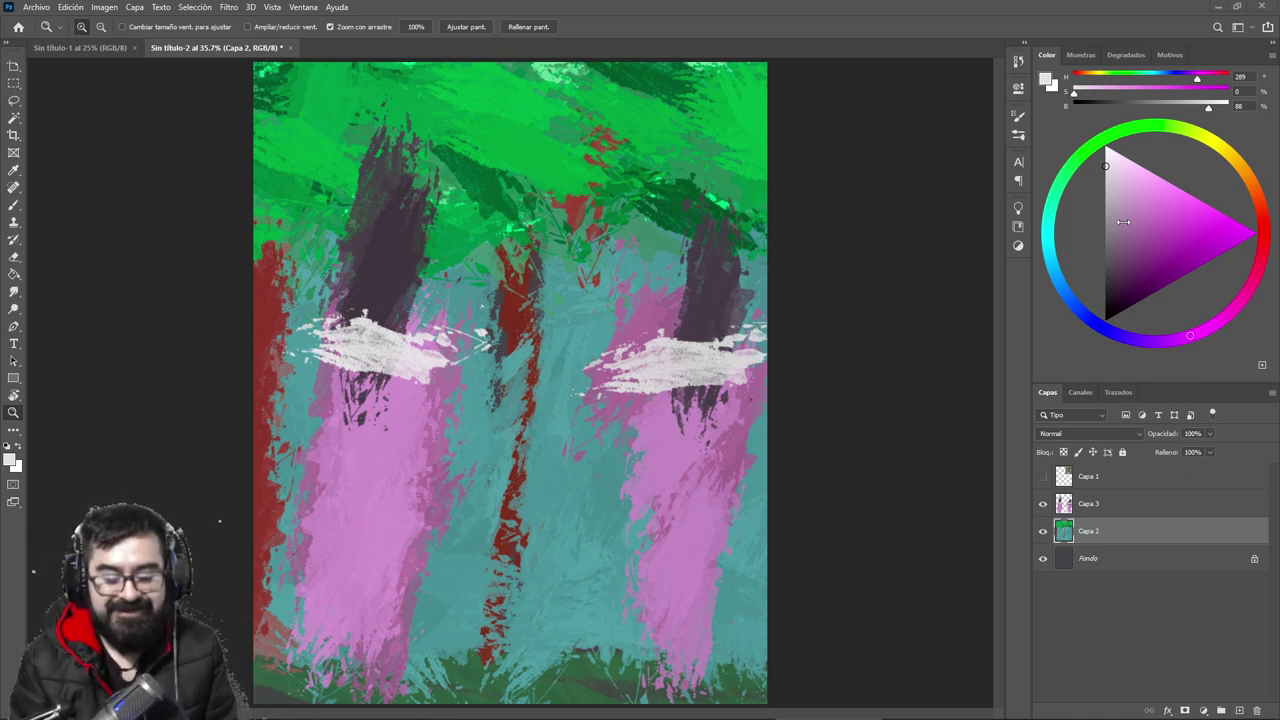
key(ctrl)
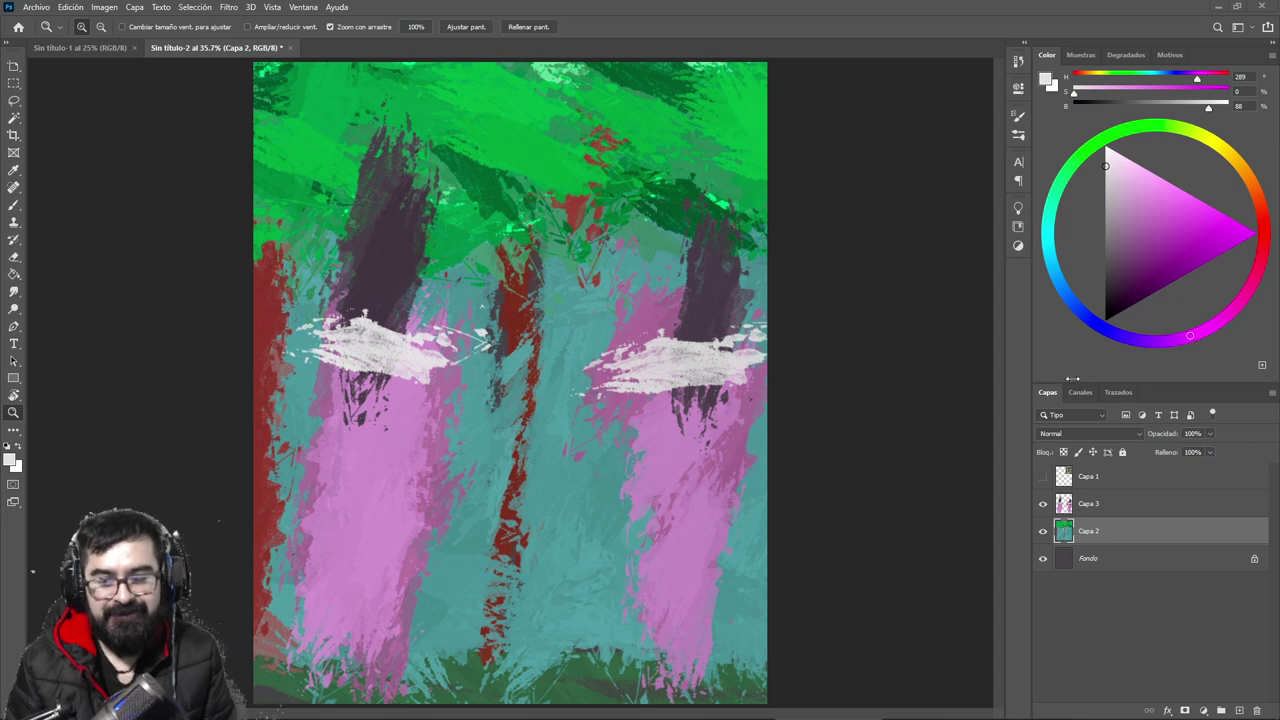
click(1097, 503)
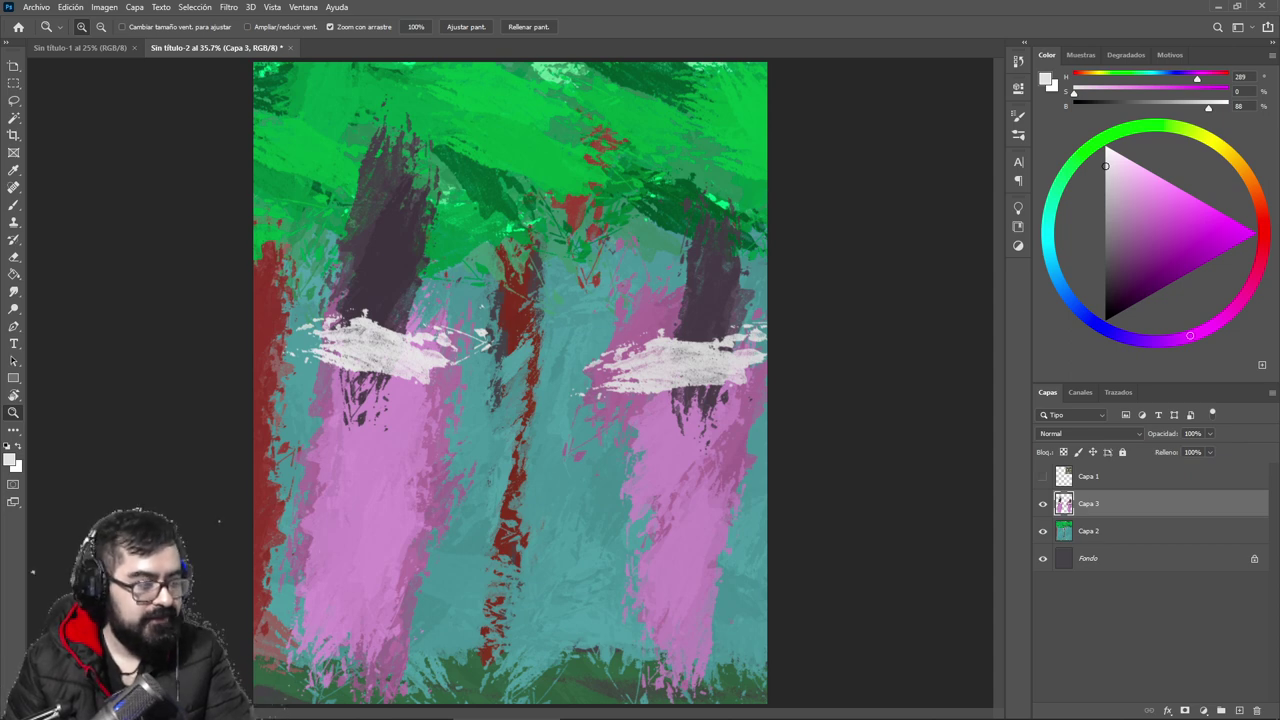
key(alt+Tab)
click(648, 6)
key(e)
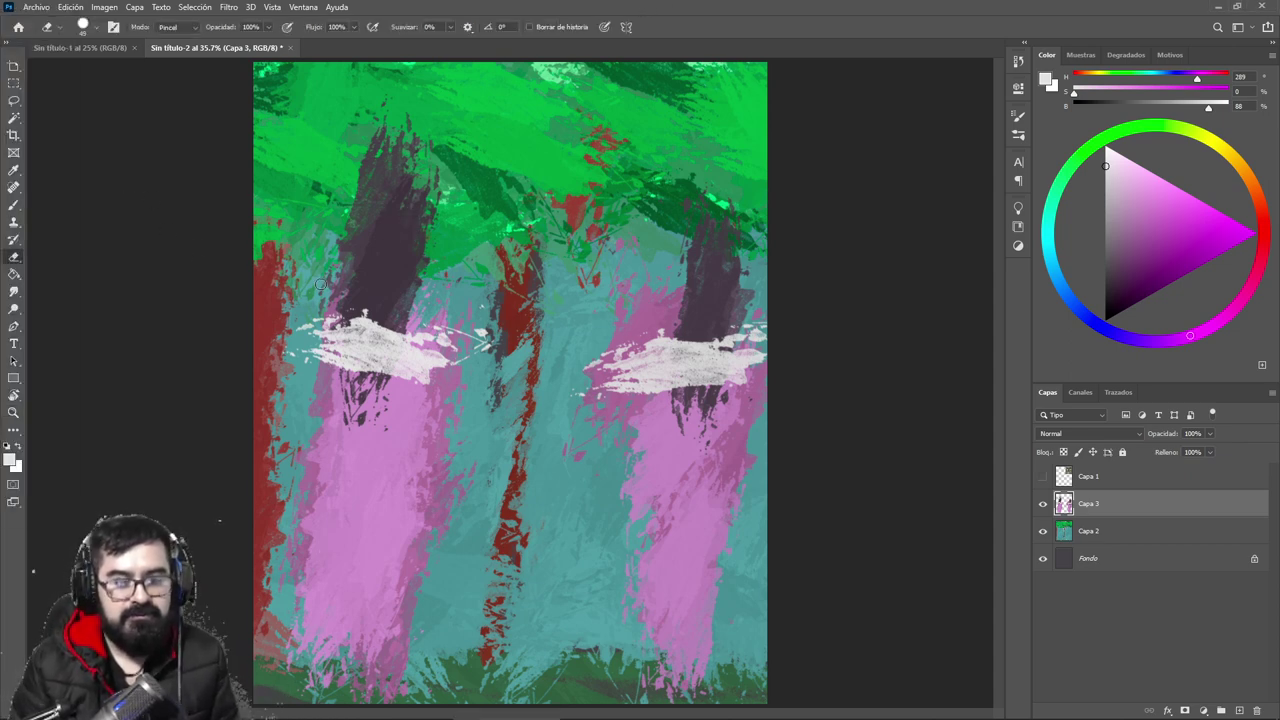
drag(334, 282, 353, 205)
mouse_move(351, 254)
mouse_down()
mouse_move(388, 138)
mouse_move(406, 124)
mouse_move(399, 168)
mouse_move(437, 226)
mouse_up()
drag(430, 176, 424, 266)
drag(416, 138, 420, 268)
mouse_move(419, 224)
mouse_down()
mouse_move(421, 293)
mouse_move(417, 272)
mouse_up()
drag(406, 158, 411, 206)
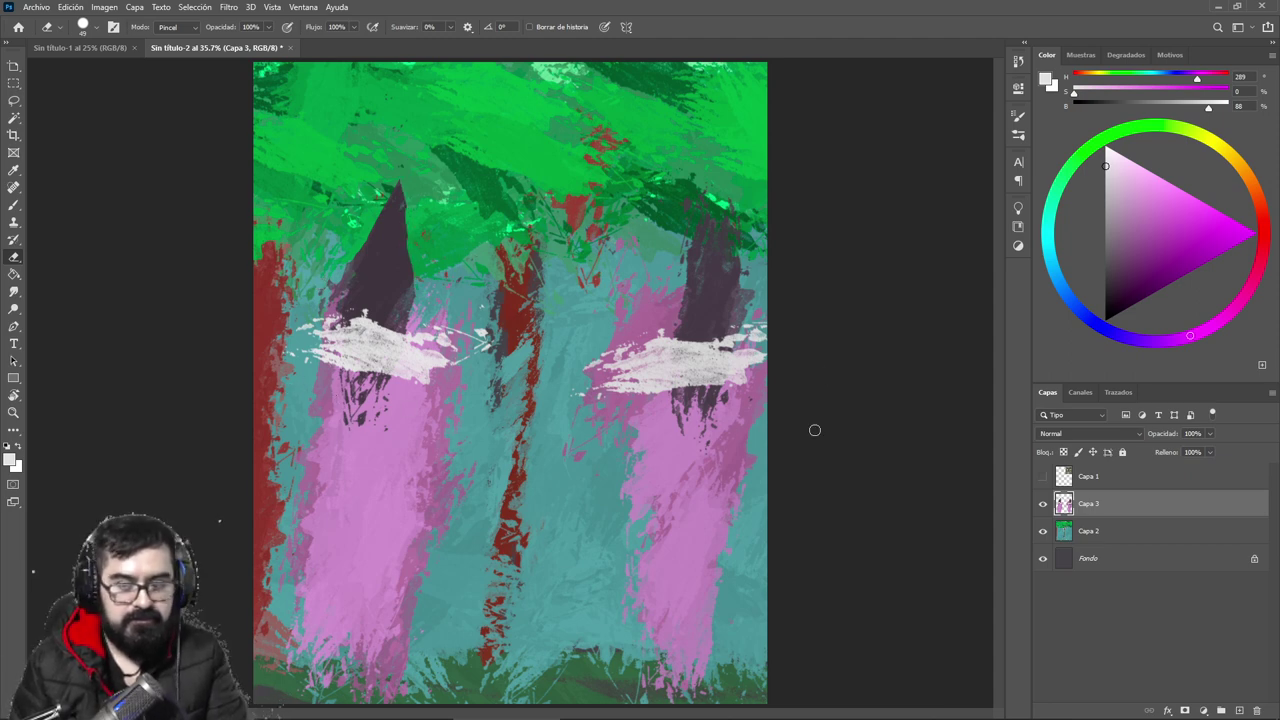
Step: Erase the stray paint beside the left figure's white beard and narrow the dark pointed head on Capa 3
right_click(1088, 512)
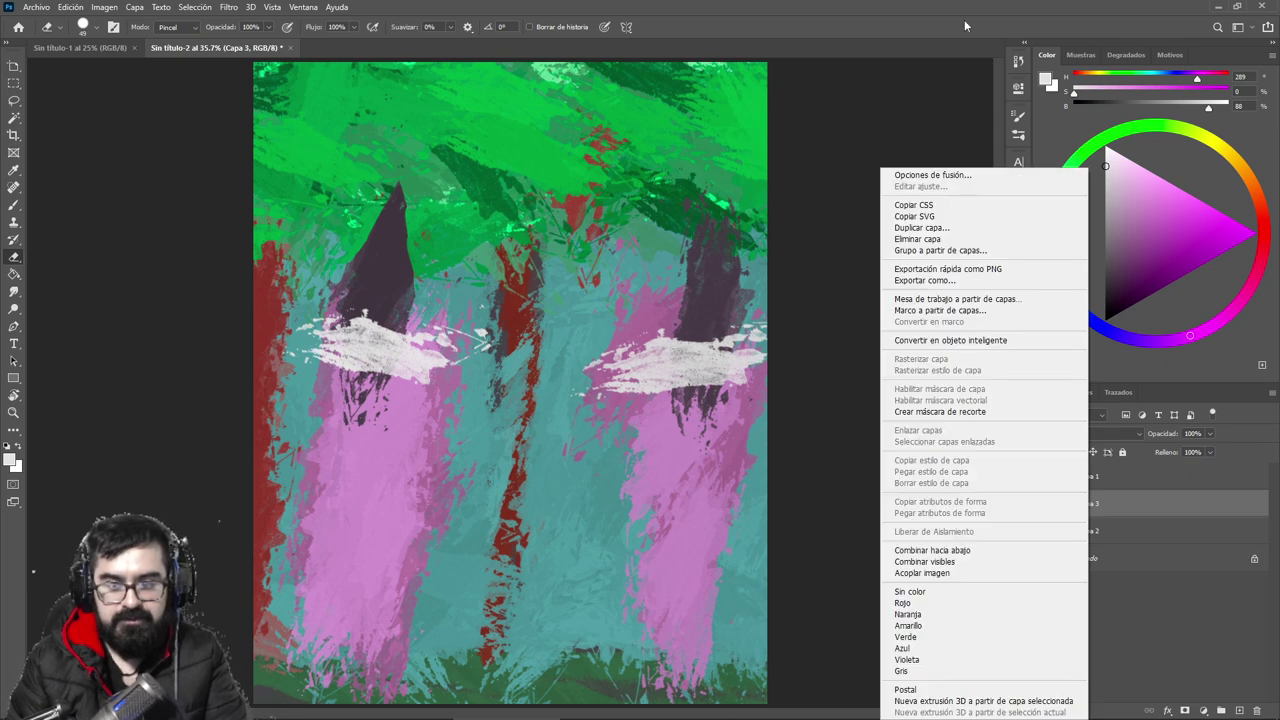
click(906, 5)
mouse_move(295, 310)
mouse_down()
mouse_move(320, 325)
mouse_move(312, 335)
mouse_move(325, 309)
mouse_move(338, 382)
mouse_move(430, 345)
mouse_move(432, 362)
mouse_move(402, 186)
mouse_up()
mouse_move(411, 250)
mouse_down()
mouse_move(415, 284)
mouse_move(403, 223)
mouse_up()
Step: Choose the 481 brush from the oil brush pack and set its size to 325 px
key(b)
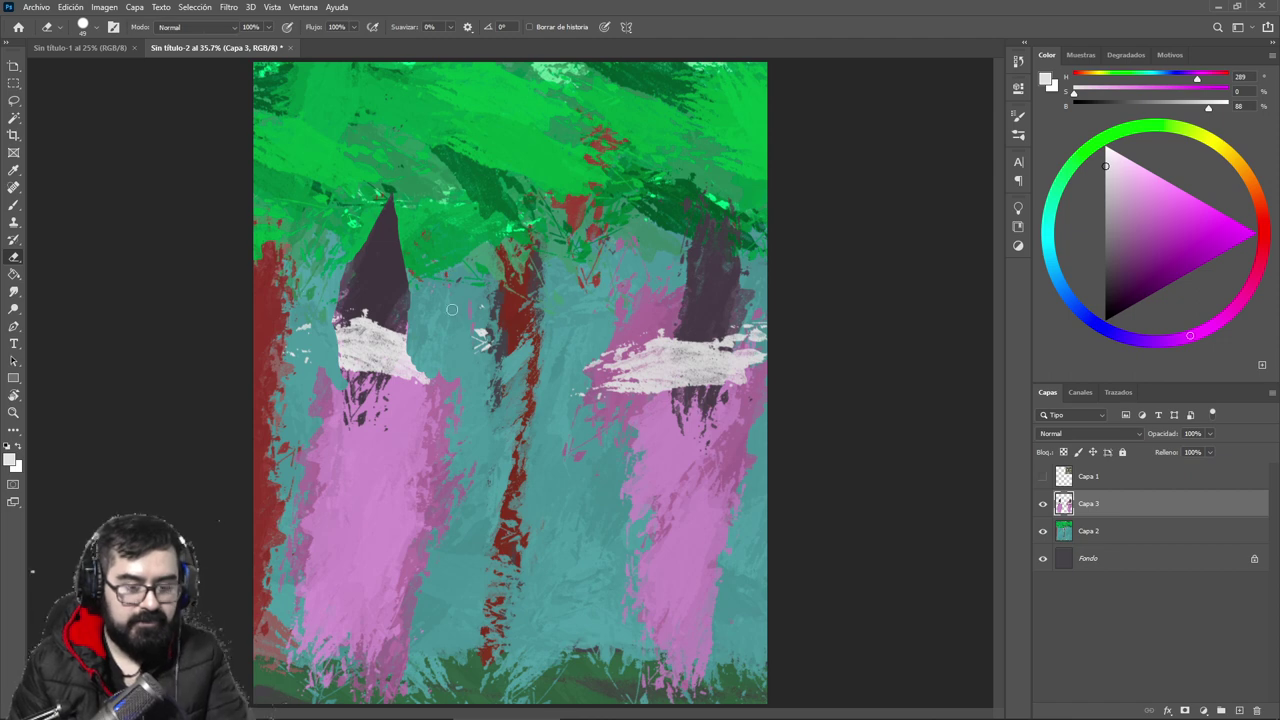
right_click(480, 345)
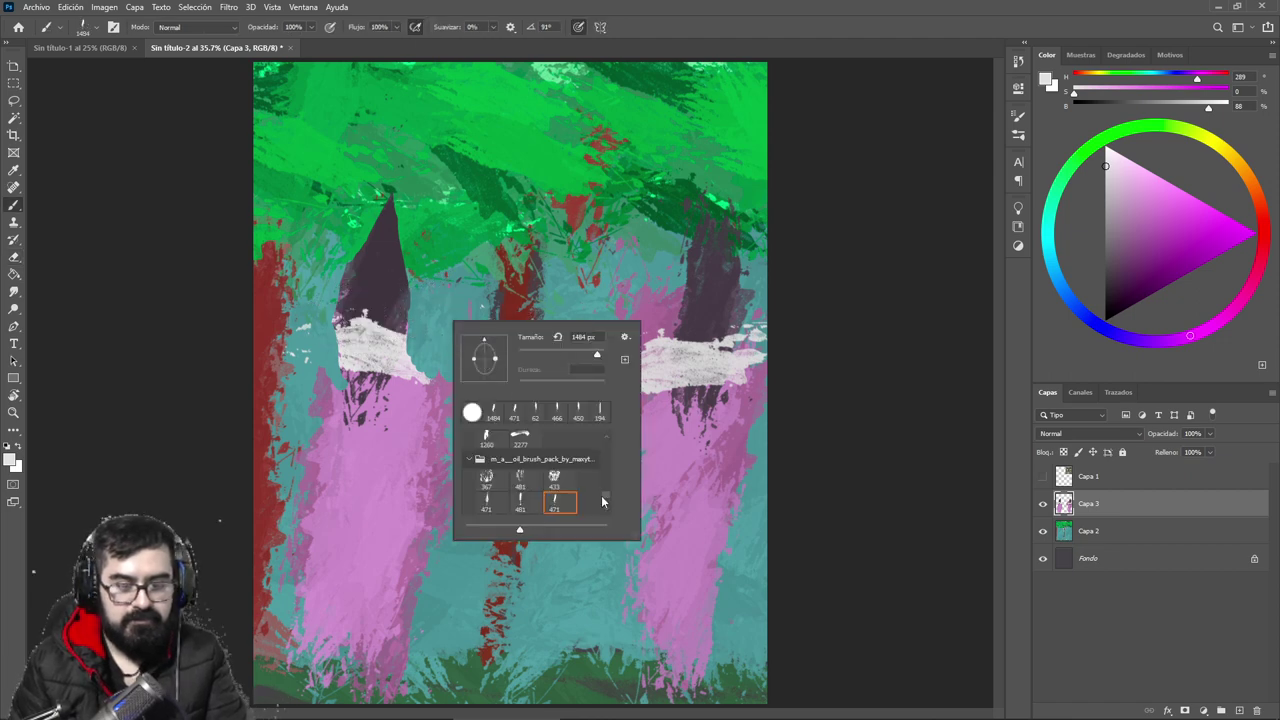
scroll(607, 515, down, 3)
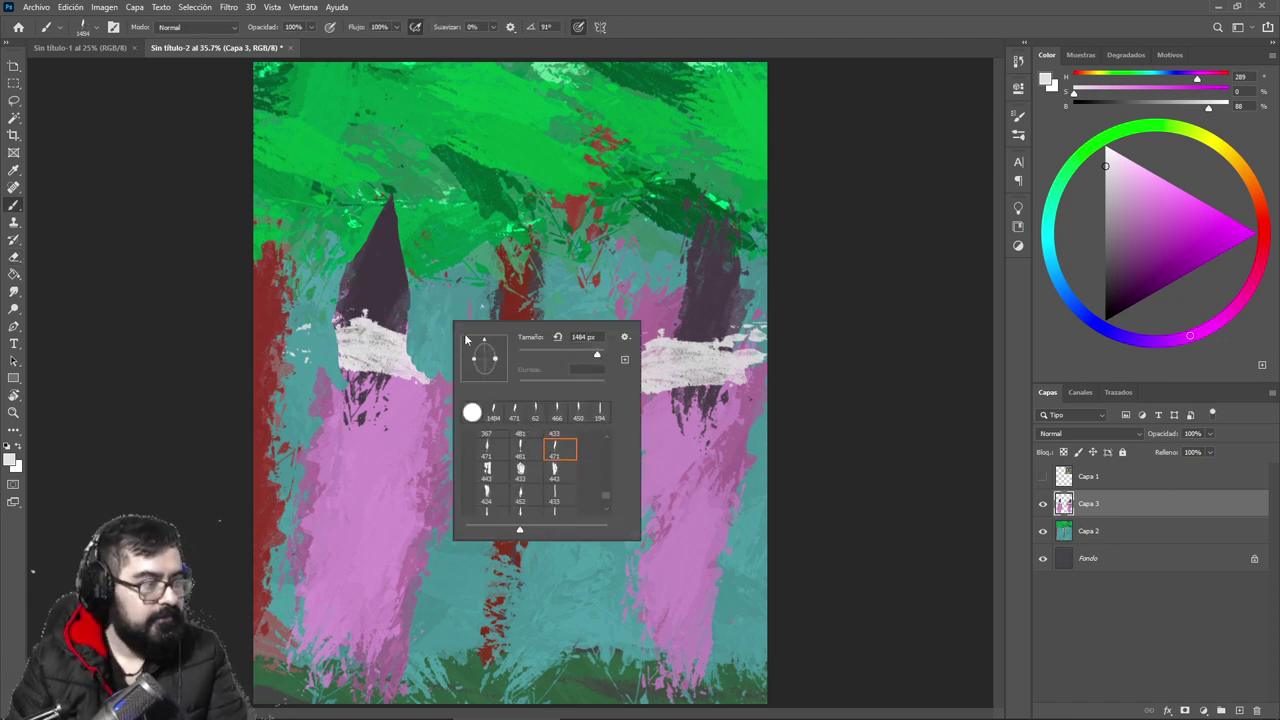
drag(0, 18, 41, 28)
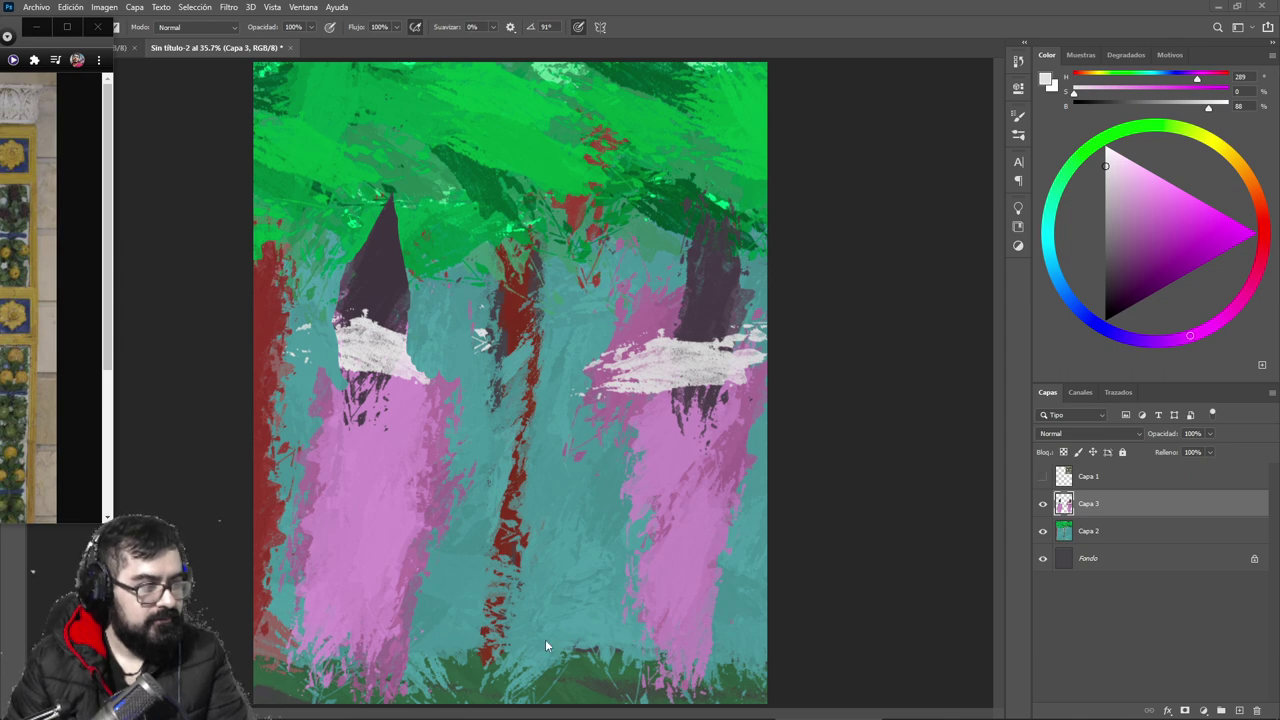
mouse_move(694, 707)
mouse_move(615, 708)
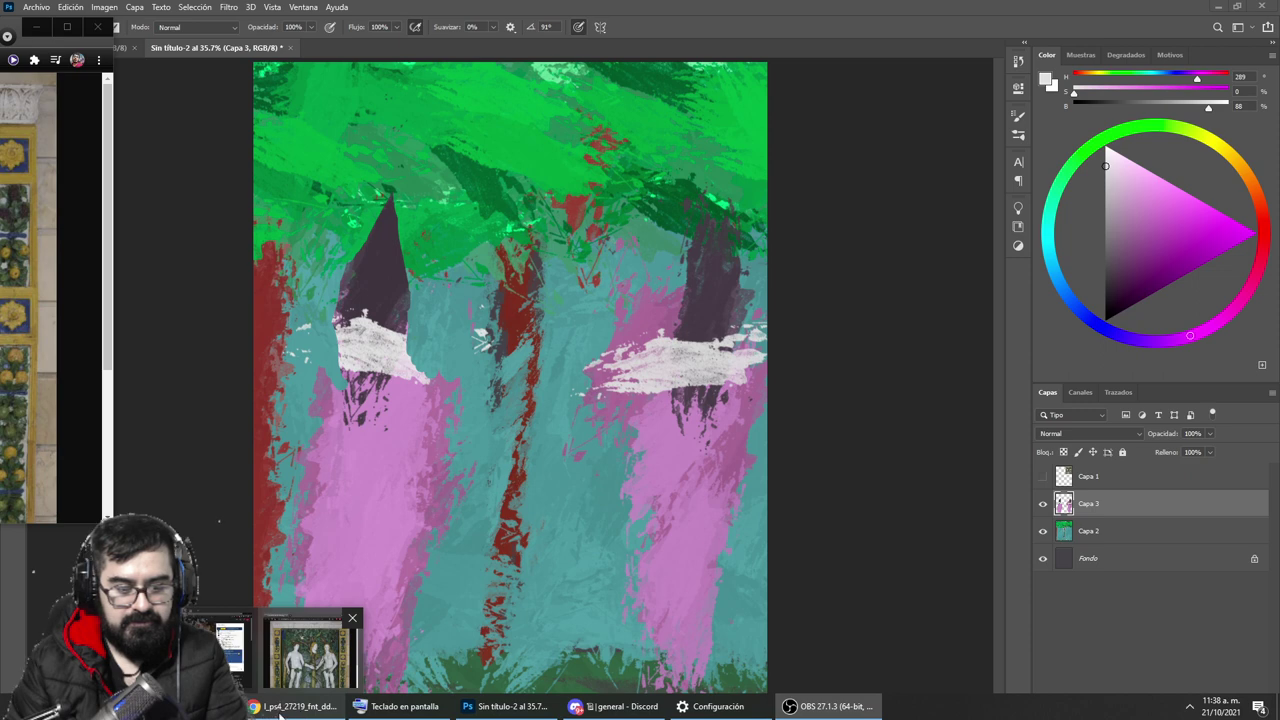
mouse_move(505, 707)
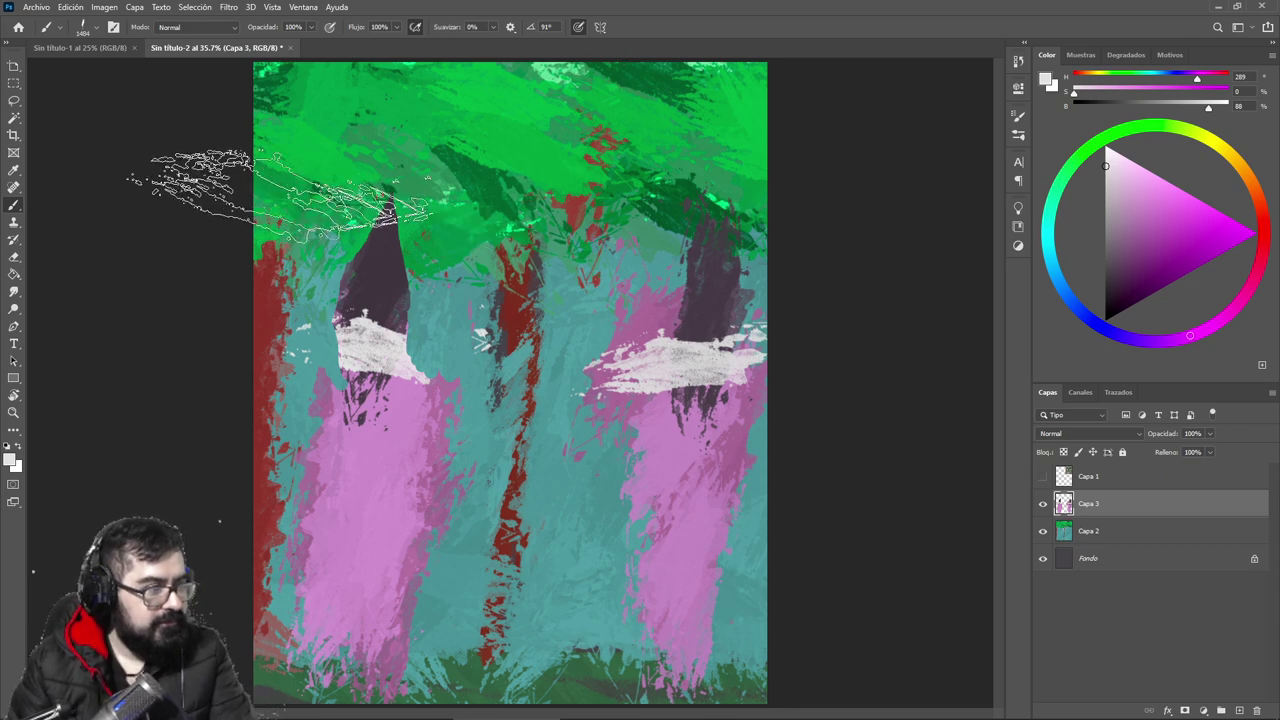
right_click(545, 330)
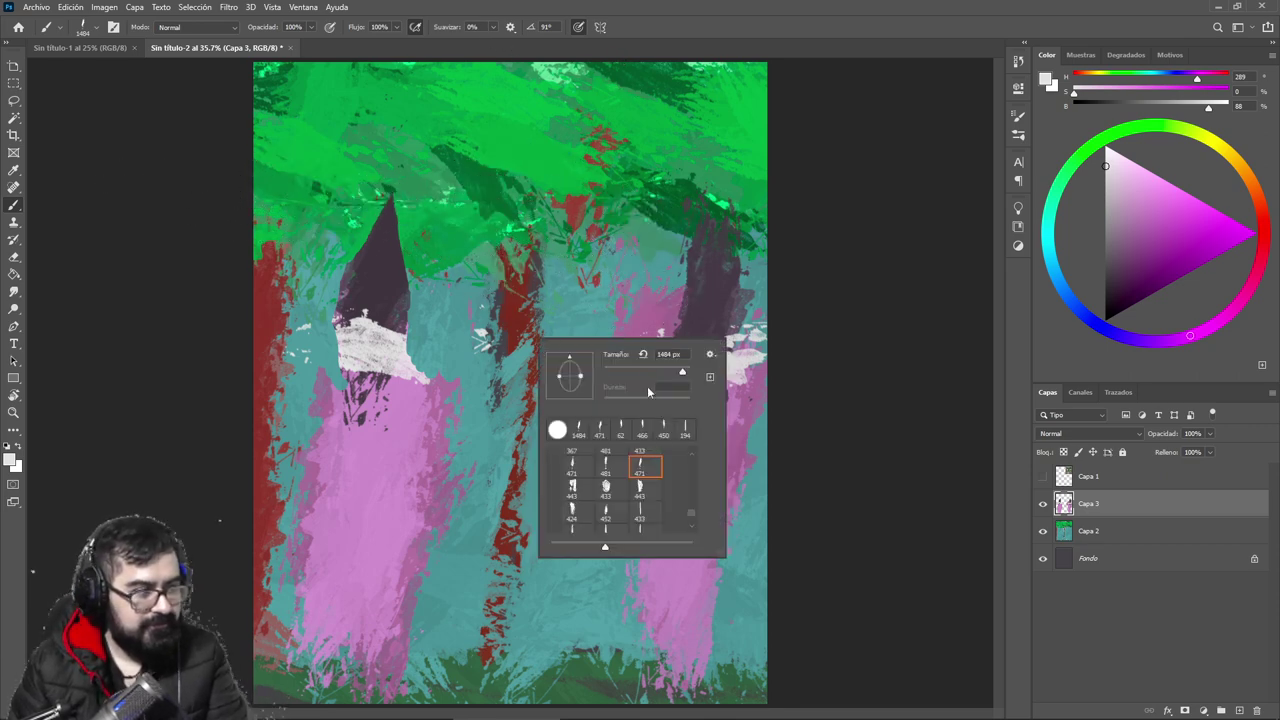
click(607, 467)
click(629, 376)
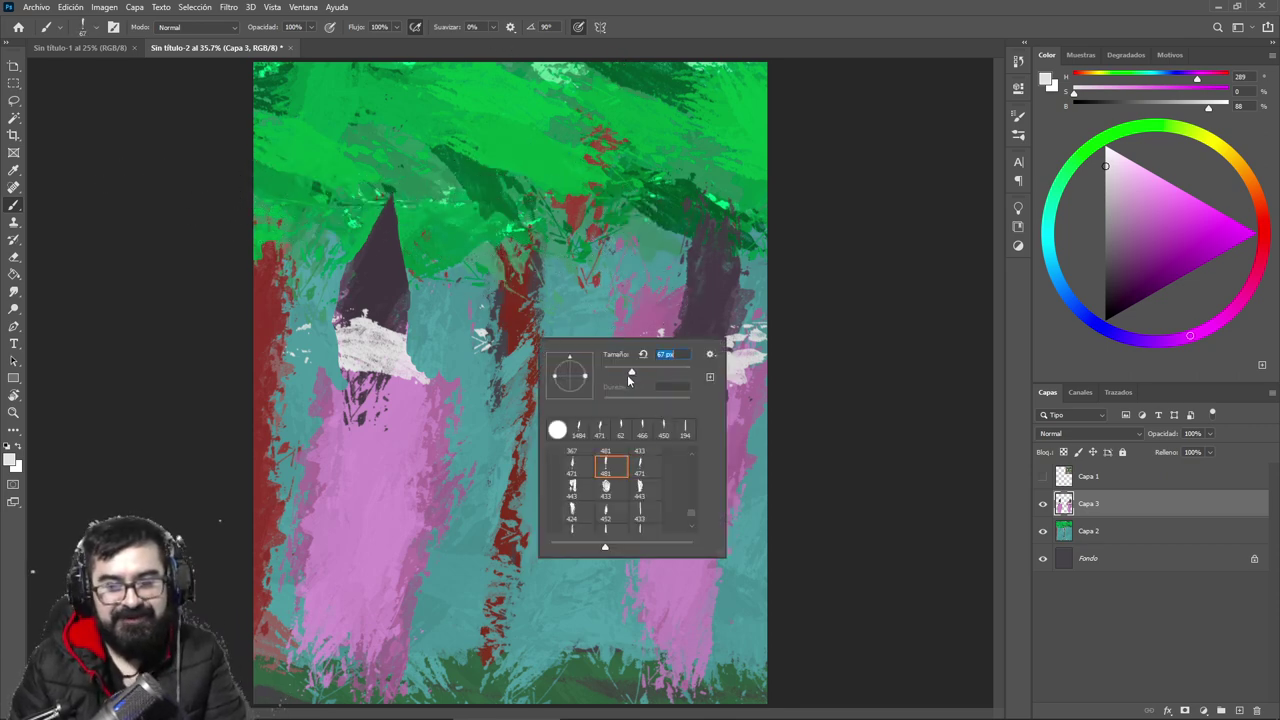
click(660, 375)
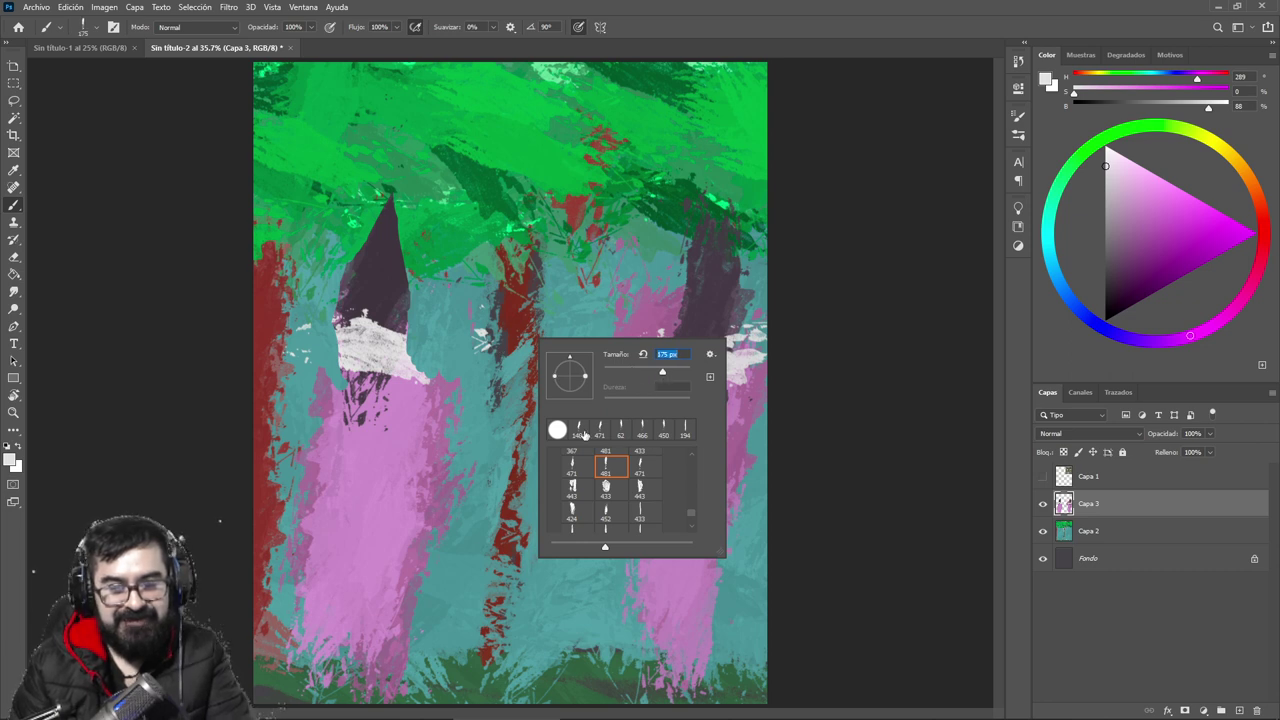
click(674, 373)
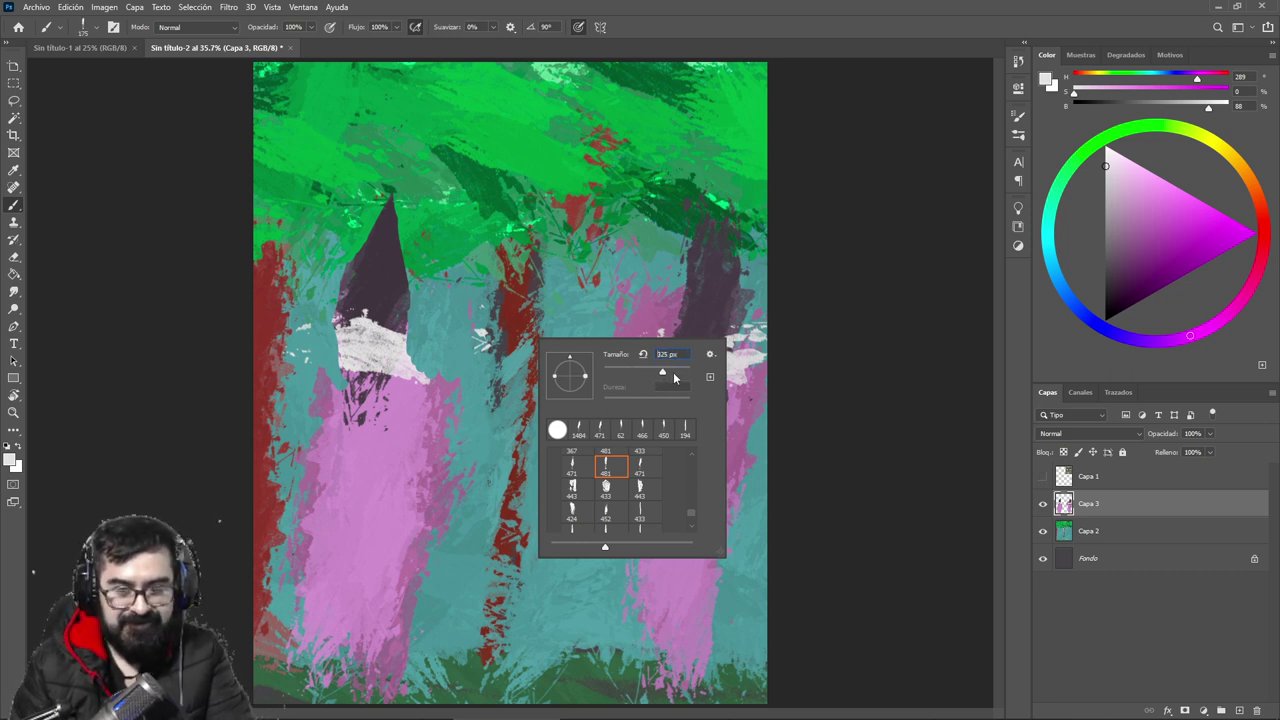
click(643, 6)
Step: Paint the left figure's near-edge shoulder and bent arm with sampled pinks, separating the arm from the torso with a bluish gap
alt+click(352, 442)
mouse_move(346, 436)
mouse_down()
mouse_move(329, 384)
mouse_move(346, 384)
mouse_move(346, 397)
mouse_up()
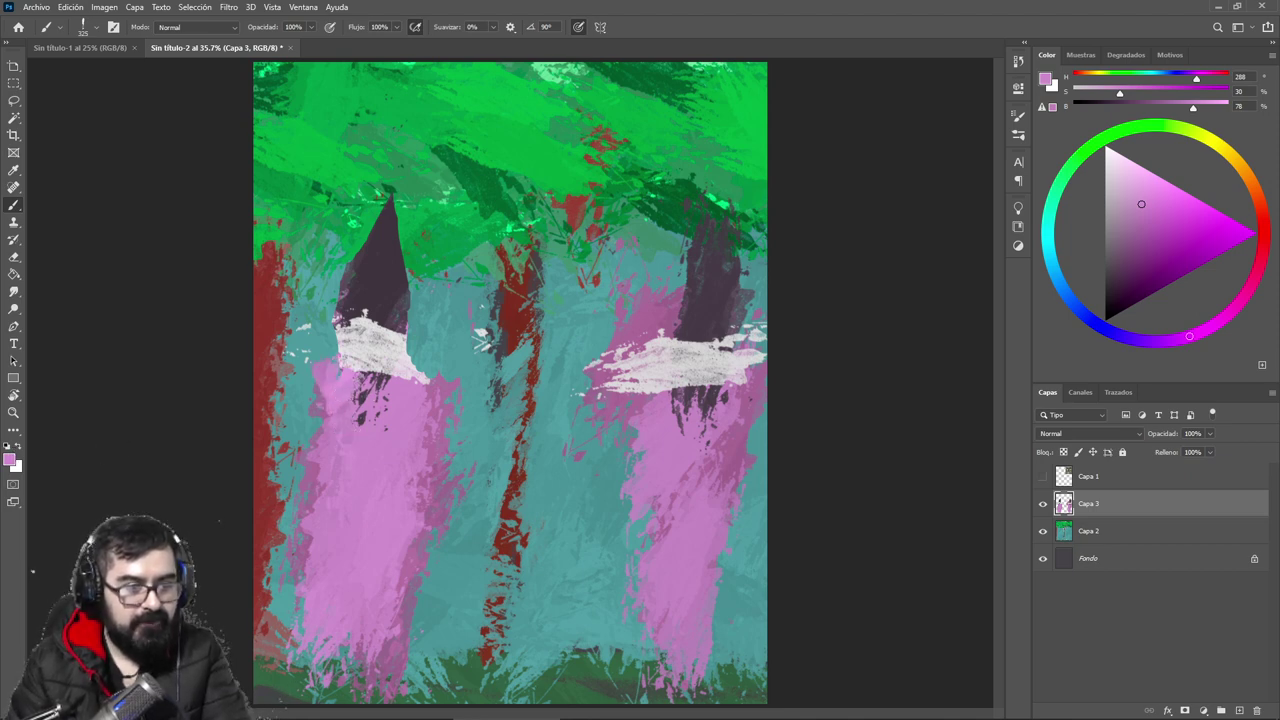
key(alt+Tab)
key(Right)
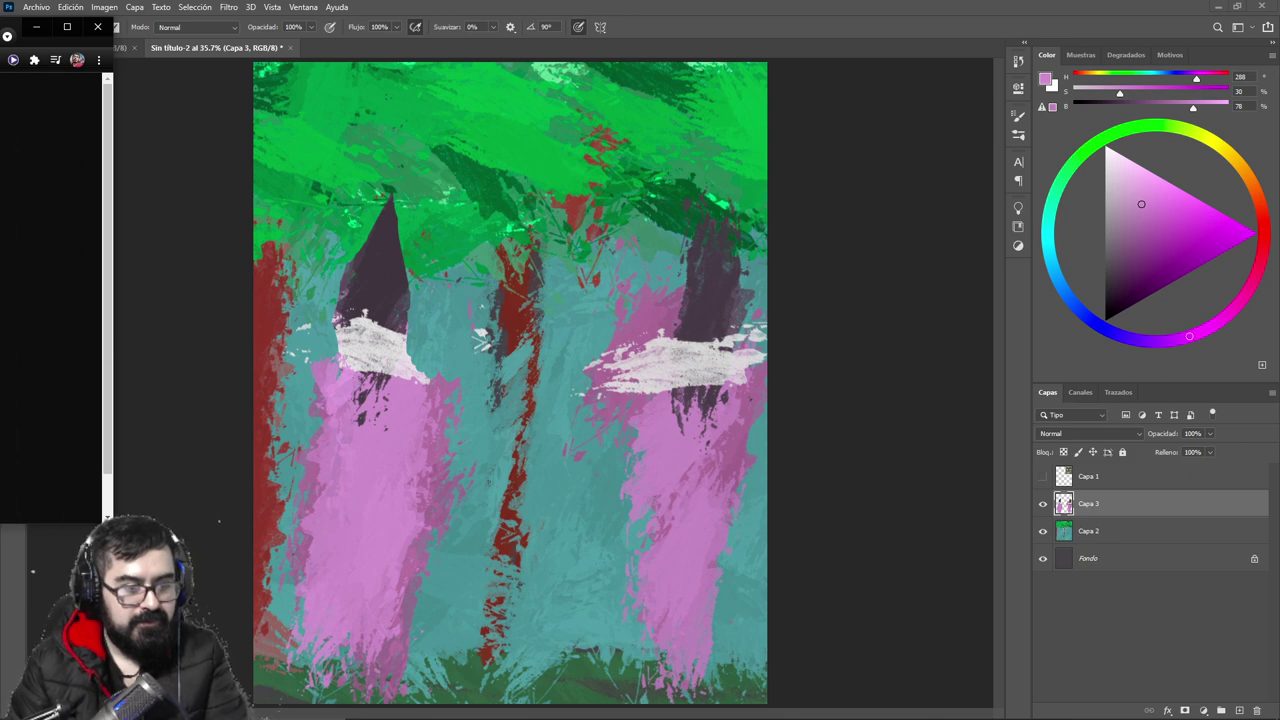
click(411, 6)
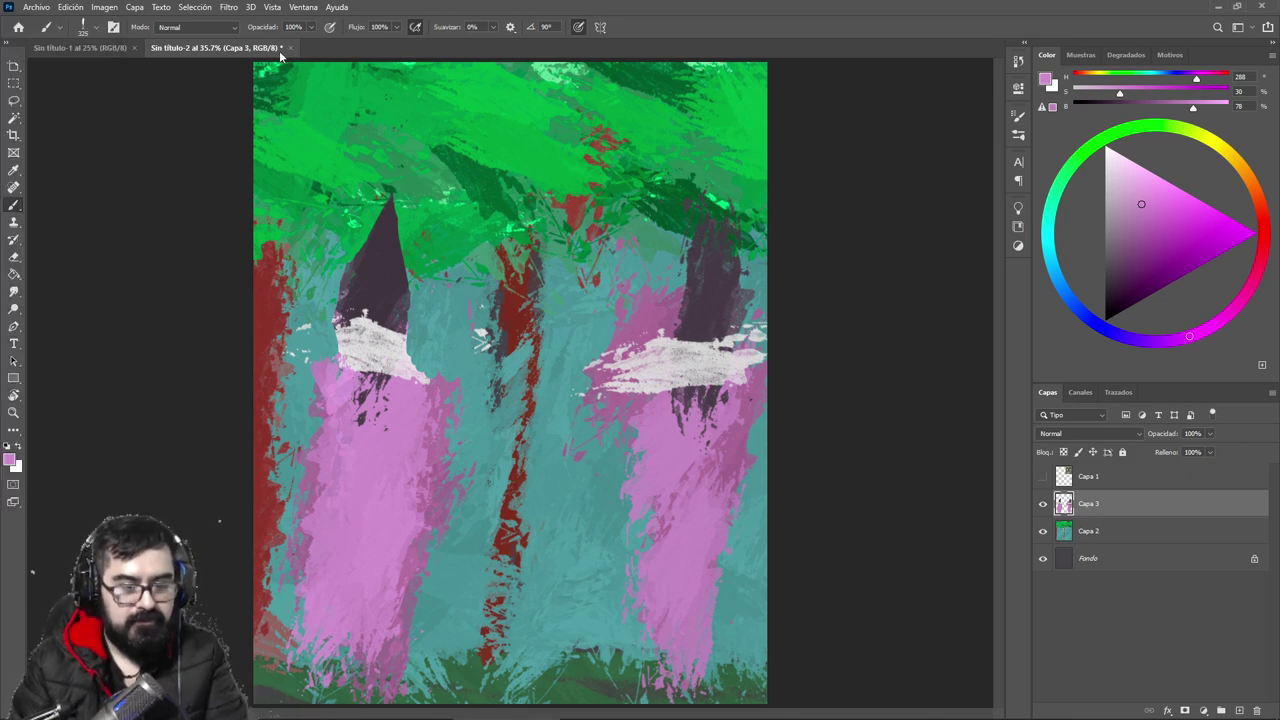
alt+click(331, 427)
mouse_move(345, 385)
mouse_down()
mouse_move(317, 440)
mouse_move(345, 425)
mouse_move(338, 395)
mouse_move(303, 480)
mouse_move(343, 405)
mouse_move(294, 465)
mouse_move(307, 500)
mouse_move(300, 546)
mouse_up()
alt+click(297, 478)
alt+click(328, 403)
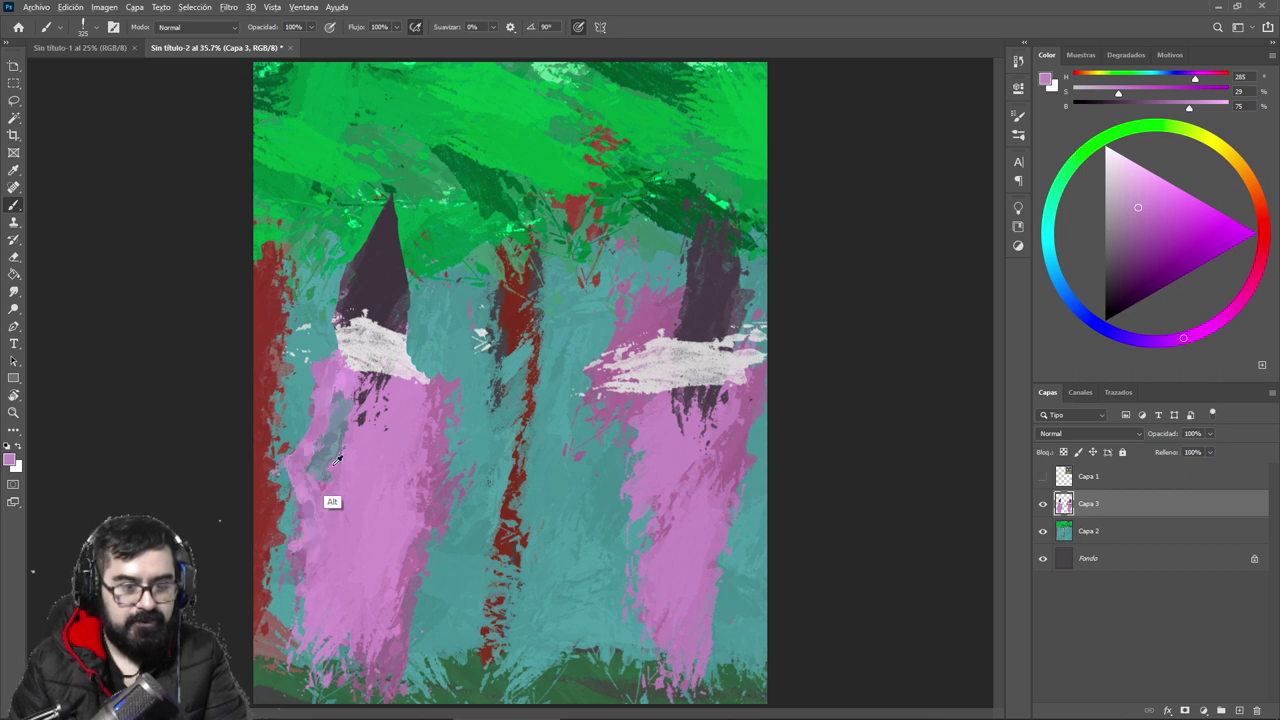
Step: Trim the outside of the left figure's shoulders with sampled blue-grey background colour and touch up the pink below the beard
alt+click(322, 372)
drag(440, 361, 450, 418)
alt+click(346, 409)
drag(361, 377, 343, 381)
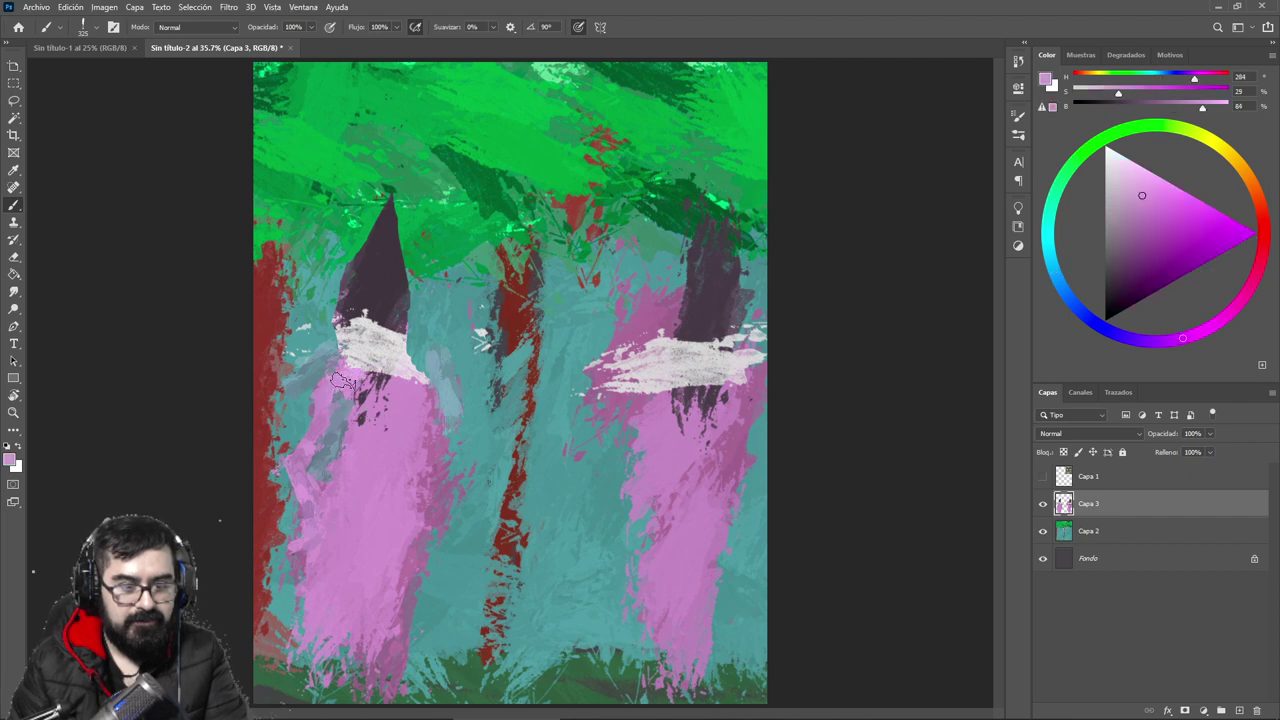
Step: Shade below the left figure's beard with muted purple, rework the beard in light grey, and cover the dark chest marks with pink
click(1126, 219)
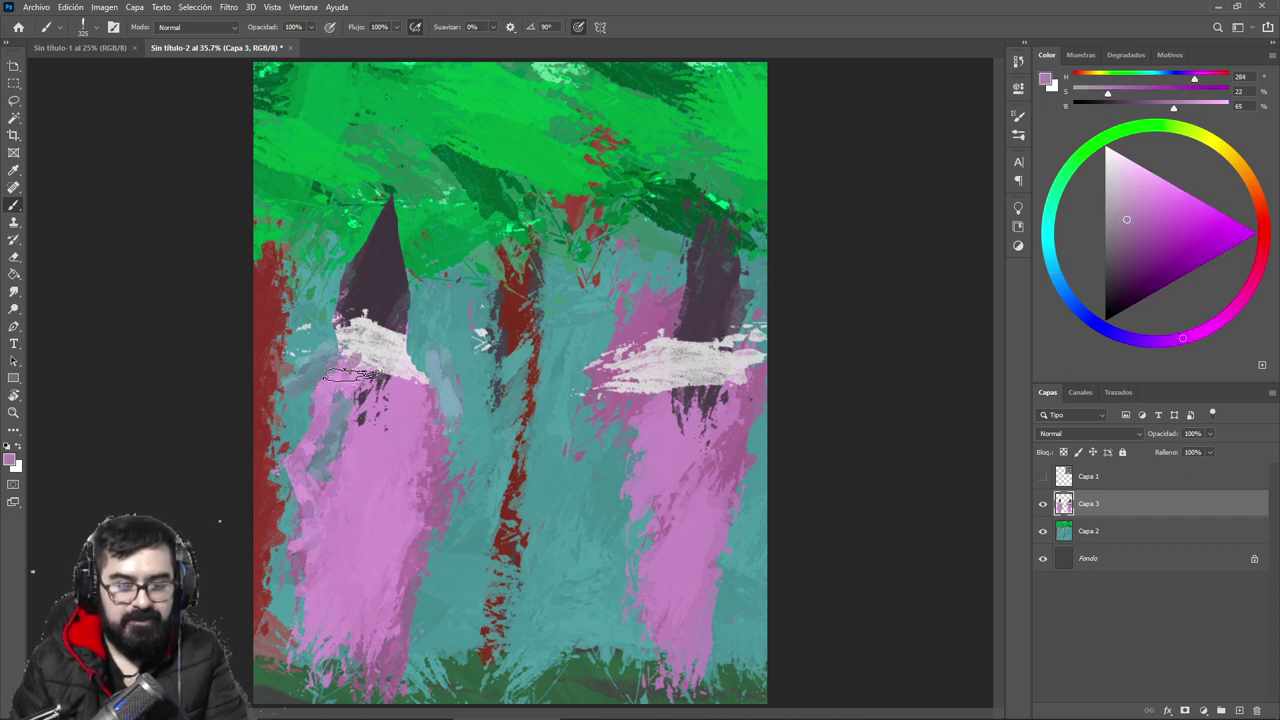
alt+click(365, 352)
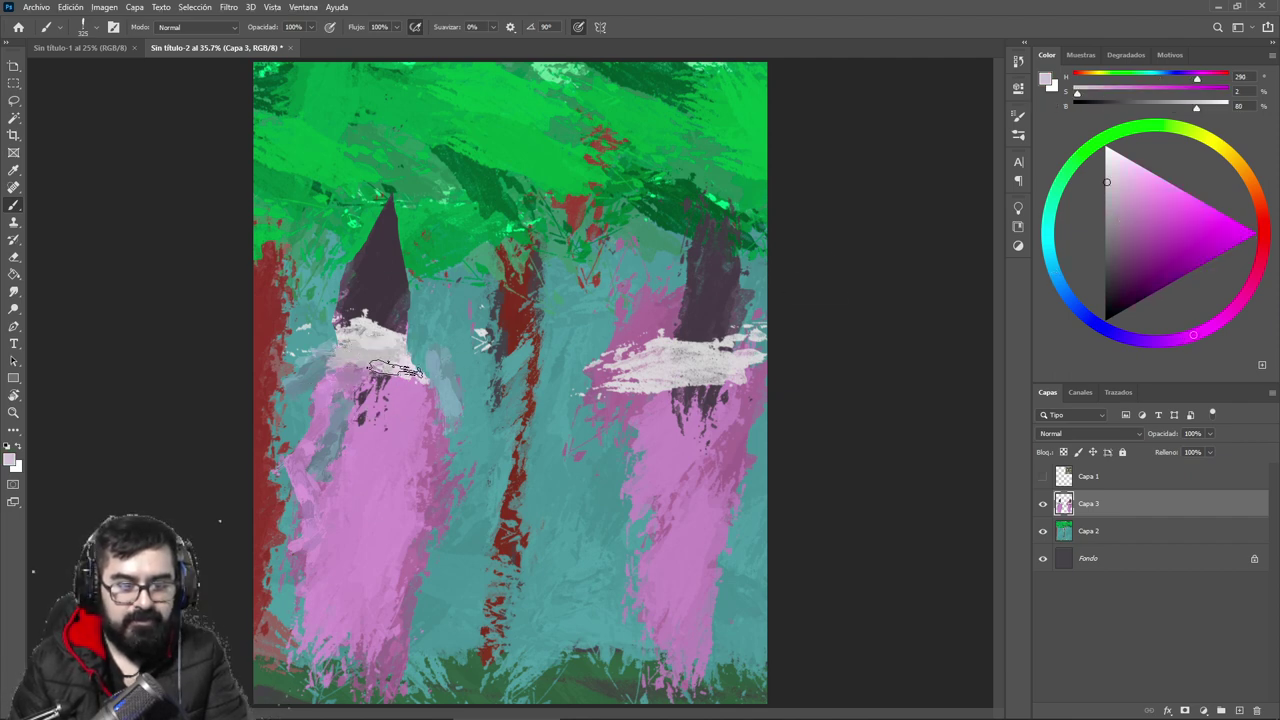
alt+click(358, 395)
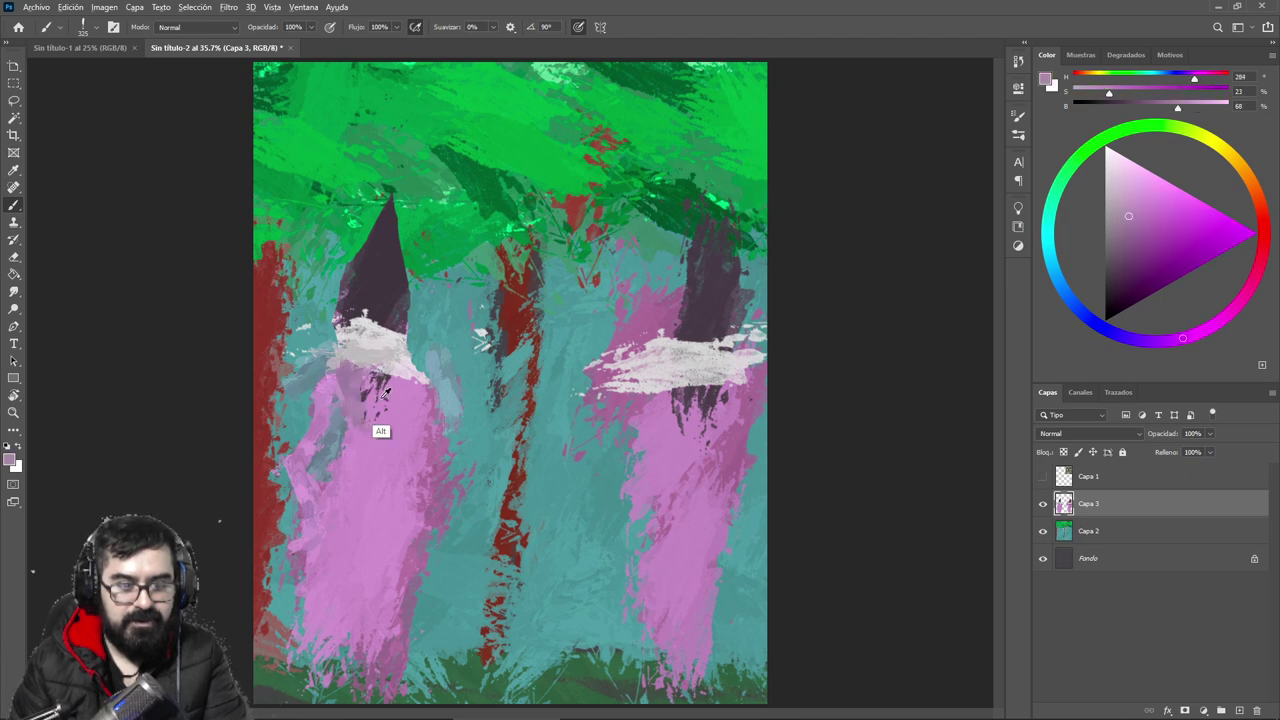
alt+click(393, 447)
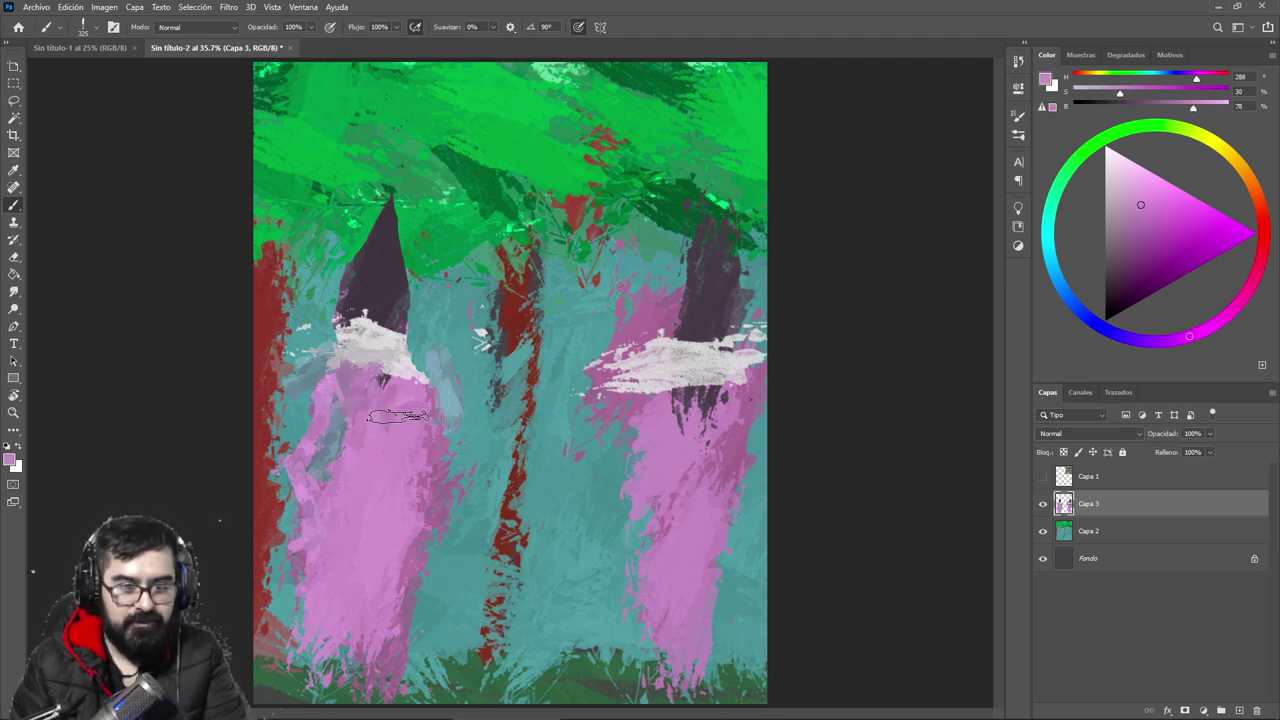
Step: Switch to another oil brush at 231 px and smooth the left figure's upper chest with sampled pink
right_click(385, 418)
click(472, 543)
click(508, 442)
alt+click(361, 461)
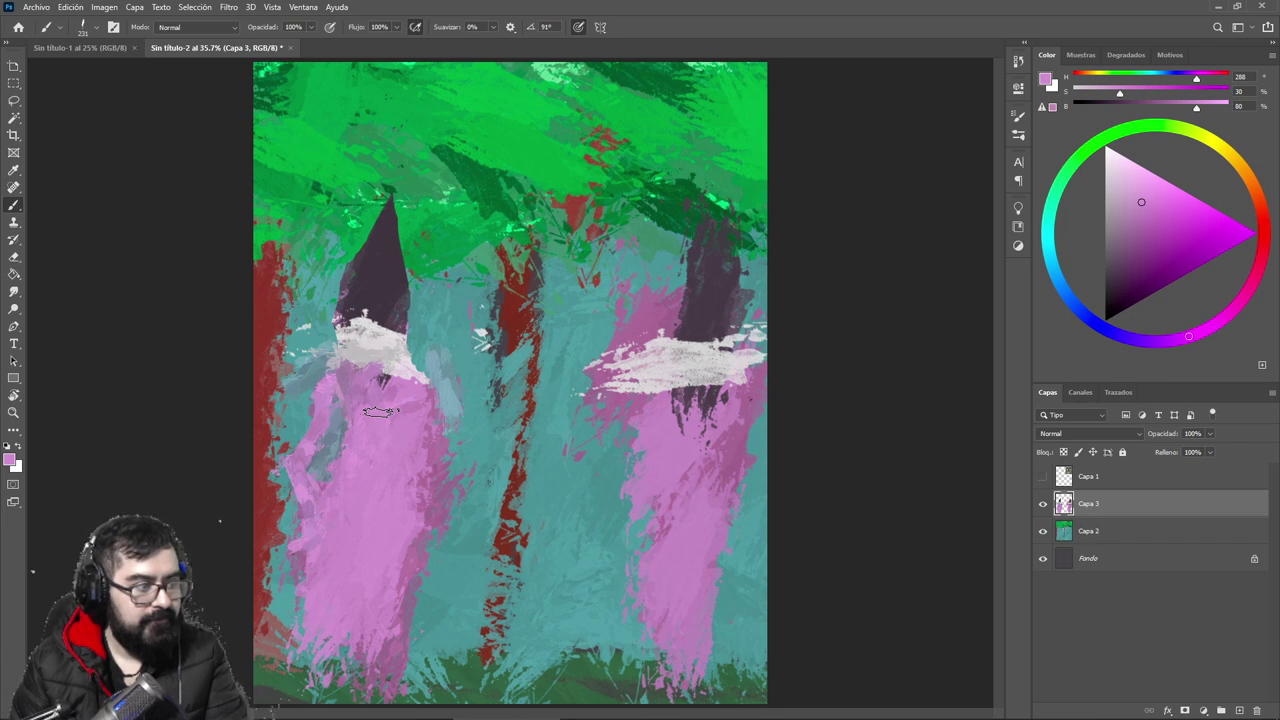
key(alt)
Step: Paint the left figure's other arm in sampled pink with a blue-teal gap beside the torso, and refine the opposite shoulder and chest
alt+click(430, 391)
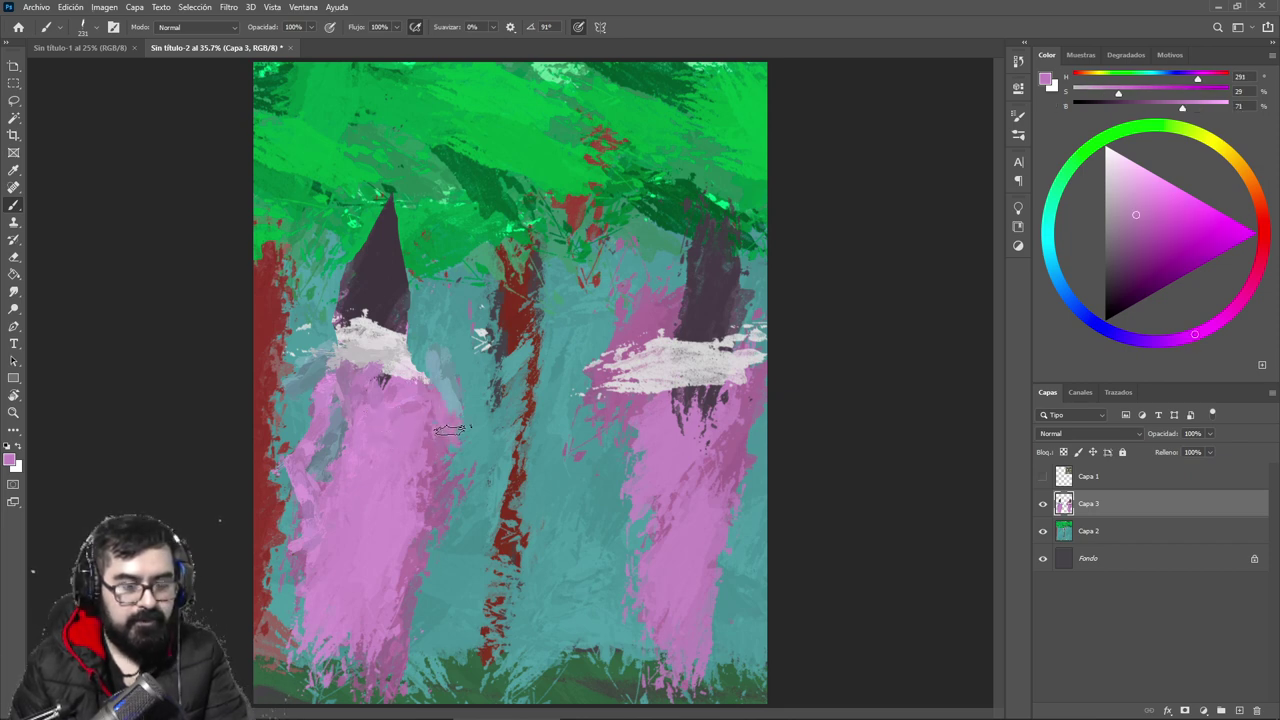
key(alt)
alt+click(467, 408)
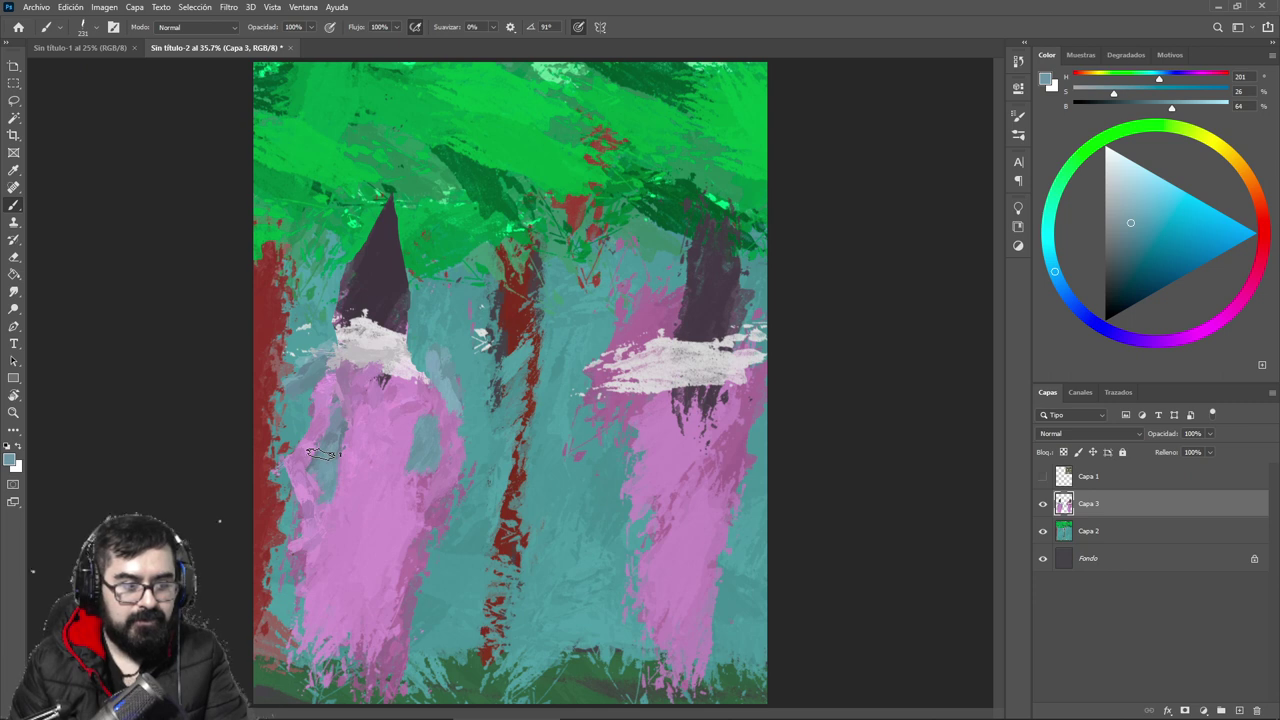
alt+click(358, 412)
drag(350, 404, 337, 438)
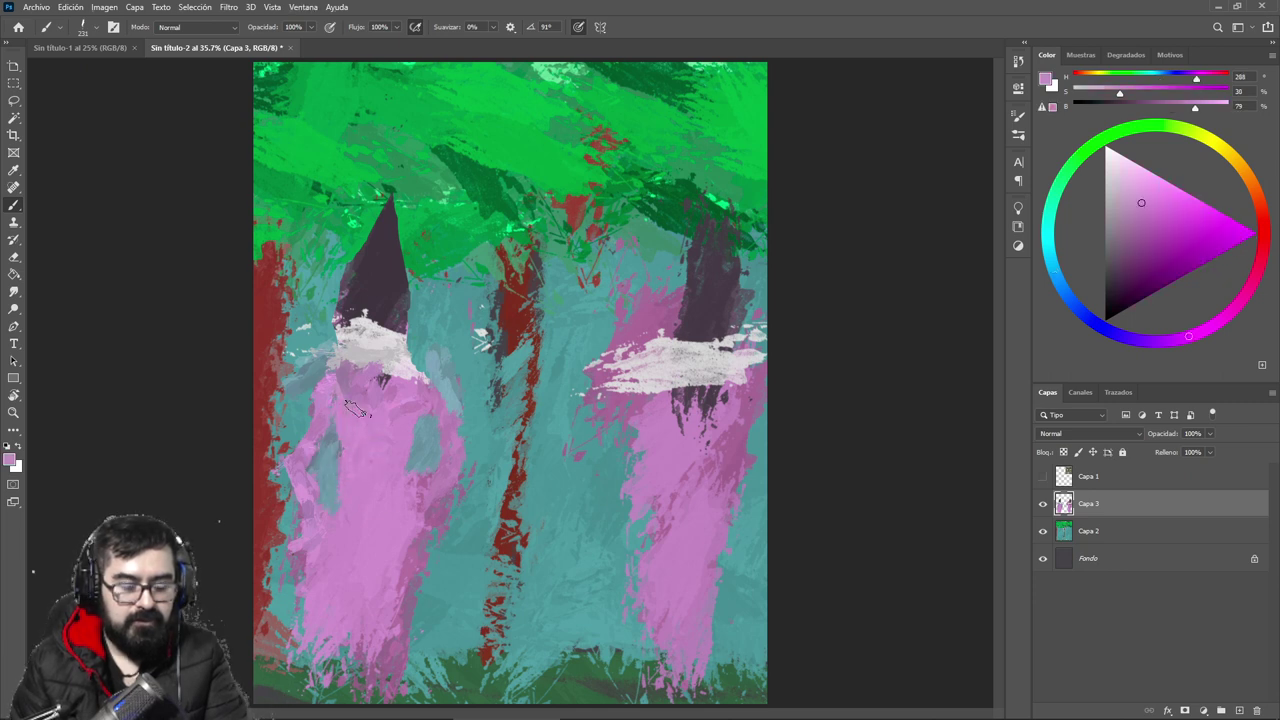
Step: Extend the left figure's forearm to the central red trunk in sampled pink, and fill the gap beside the torso with blue-grey
alt+click(452, 478)
drag(456, 476, 506, 489)
alt+click(437, 491)
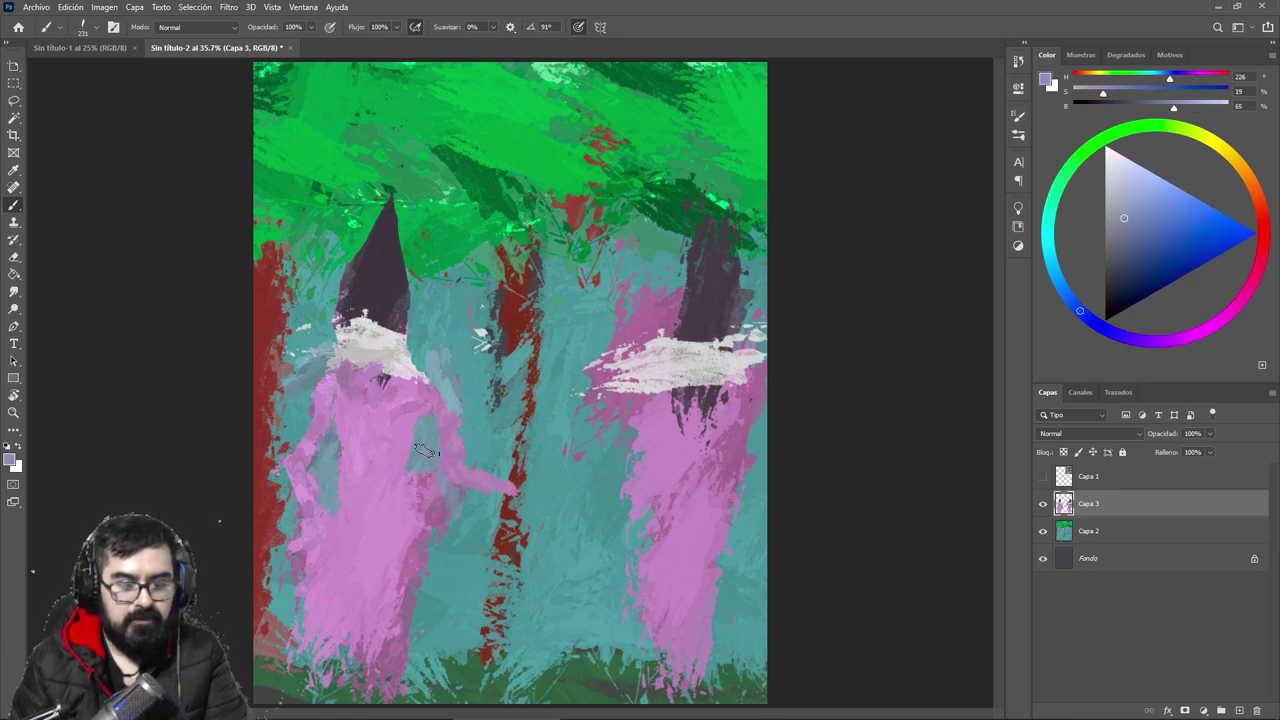
alt+click(435, 442)
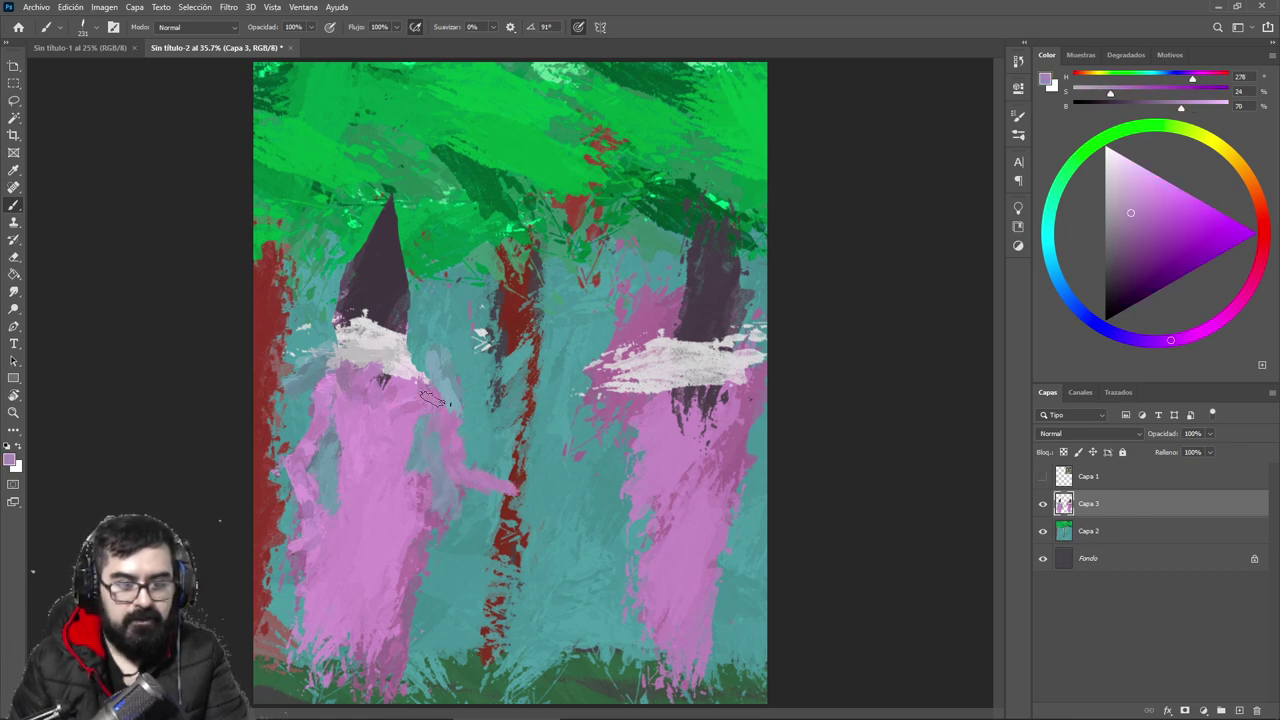
alt+click(420, 392)
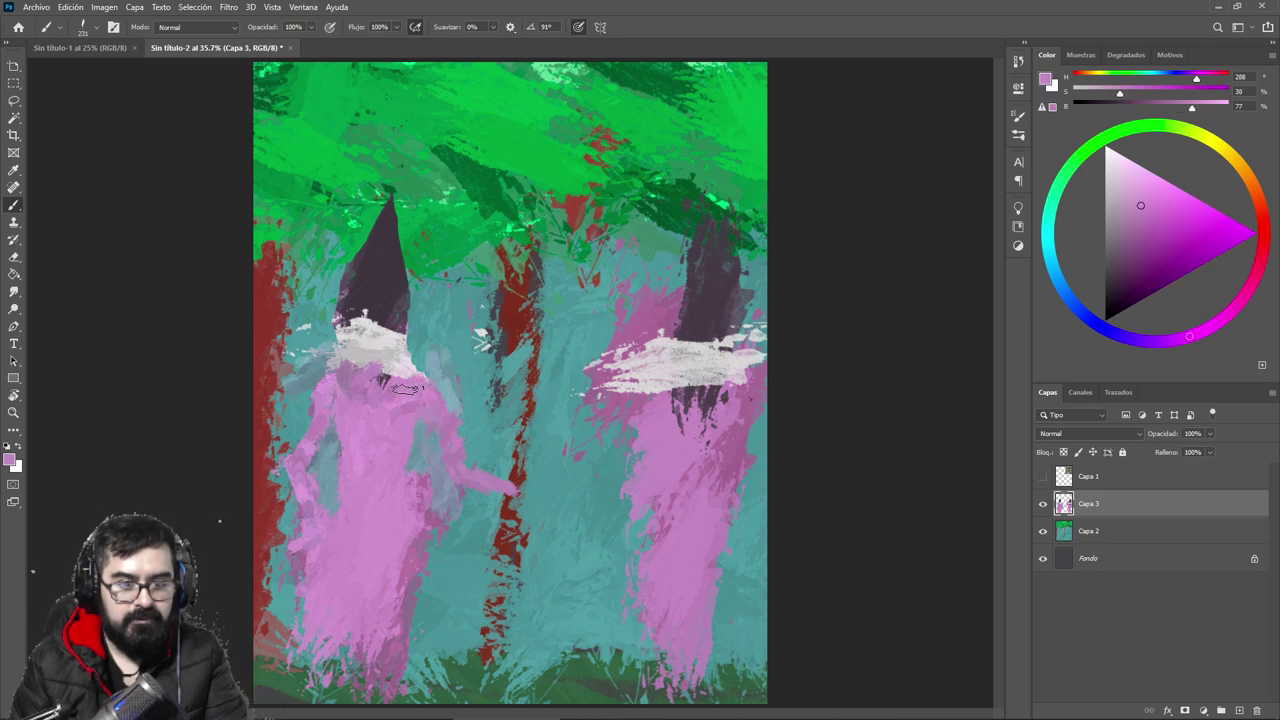
Step: Widen the left figure's beard outward in sampled light grey, and repaint the hat's base and a taller tip in dark purple
alt+click(372, 378)
mouse_move(358, 347)
mouse_down()
mouse_move(406, 358)
mouse_move(318, 343)
mouse_up()
alt+click(374, 308)
drag(402, 321, 348, 326)
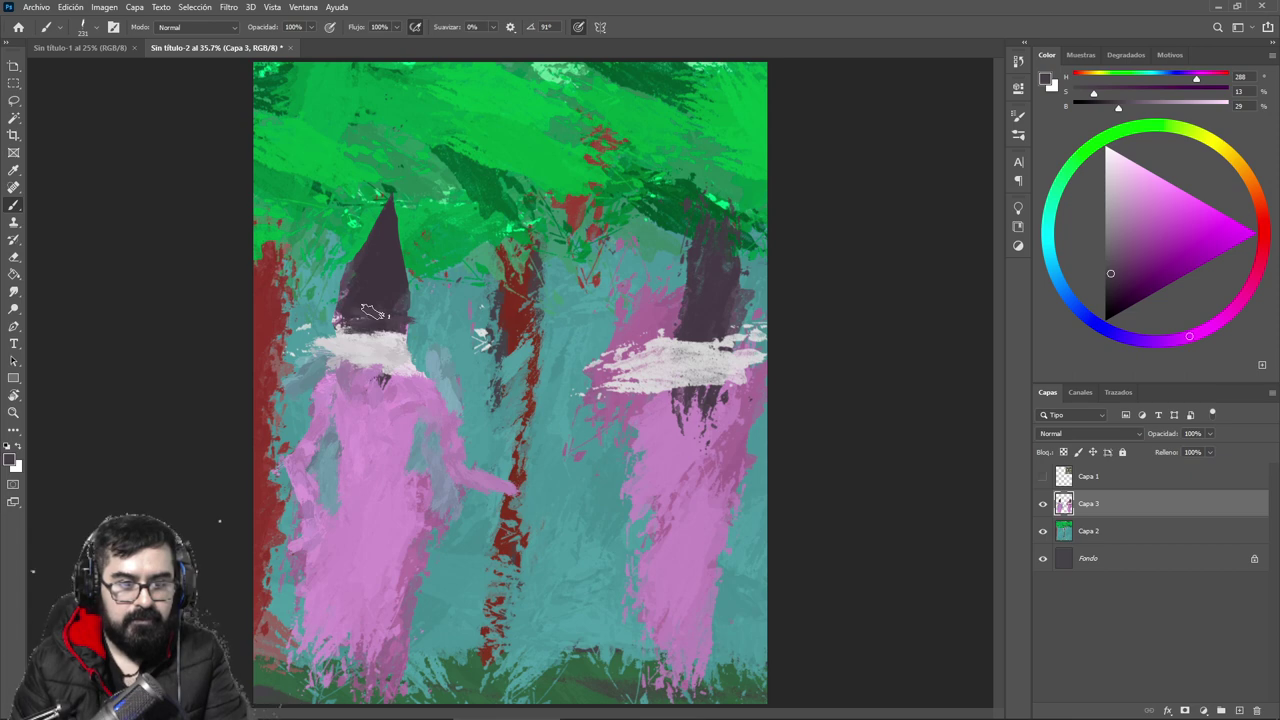
drag(368, 262, 392, 128)
drag(386, 216, 392, 168)
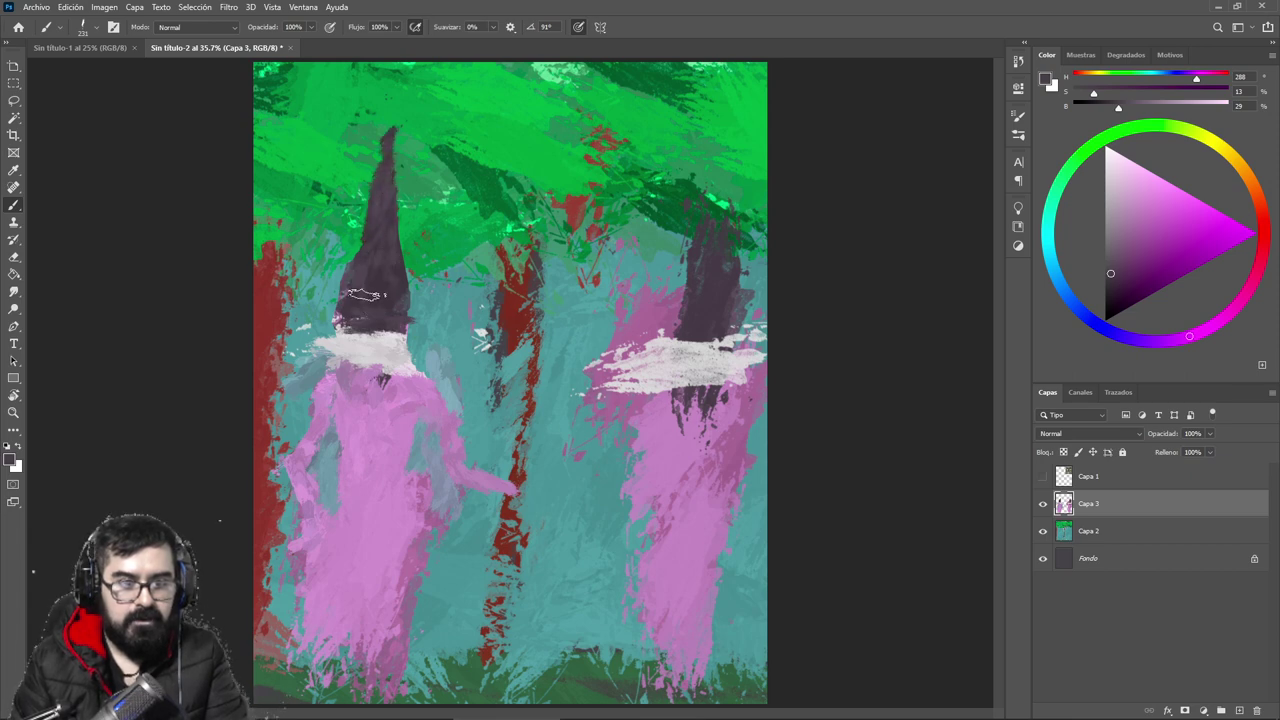
Step: Slim the sides of the left figure's hat and shorten its tip with sampled background greens
alt+click(328, 303)
mouse_move(341, 272)
mouse_down()
mouse_move(341, 301)
mouse_move(344, 253)
mouse_up()
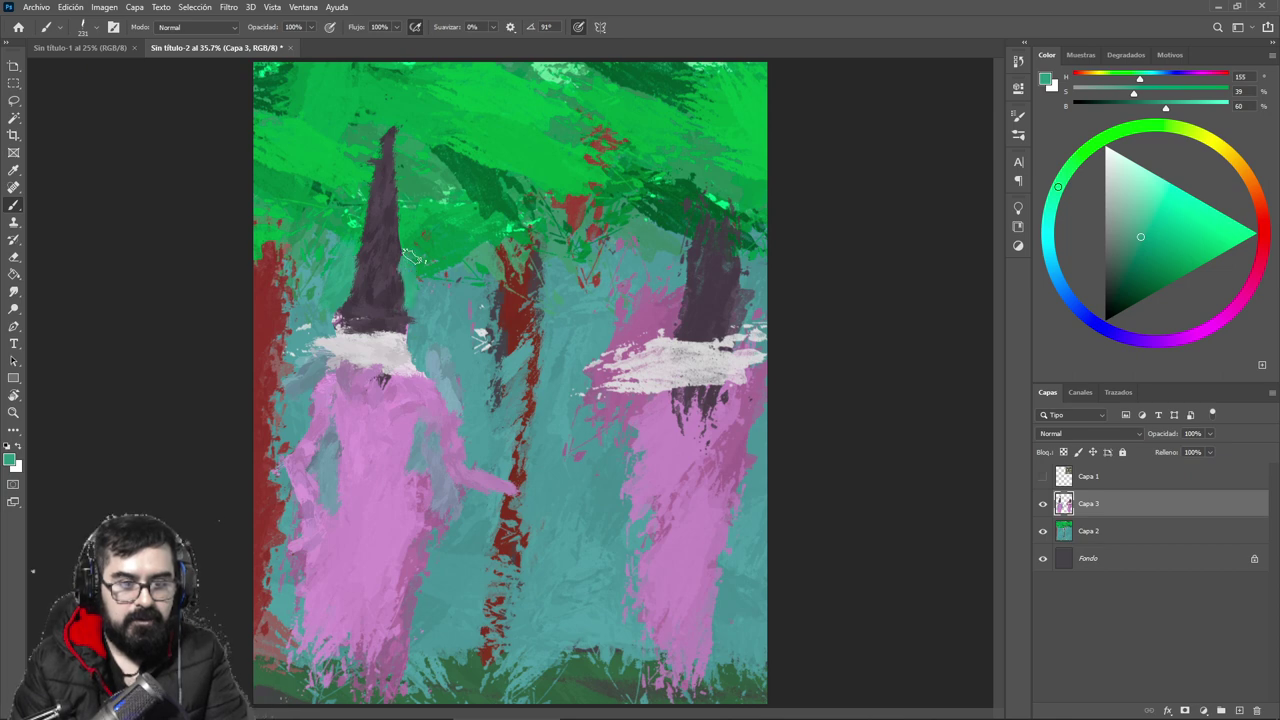
alt+click(369, 129)
drag(394, 130, 376, 140)
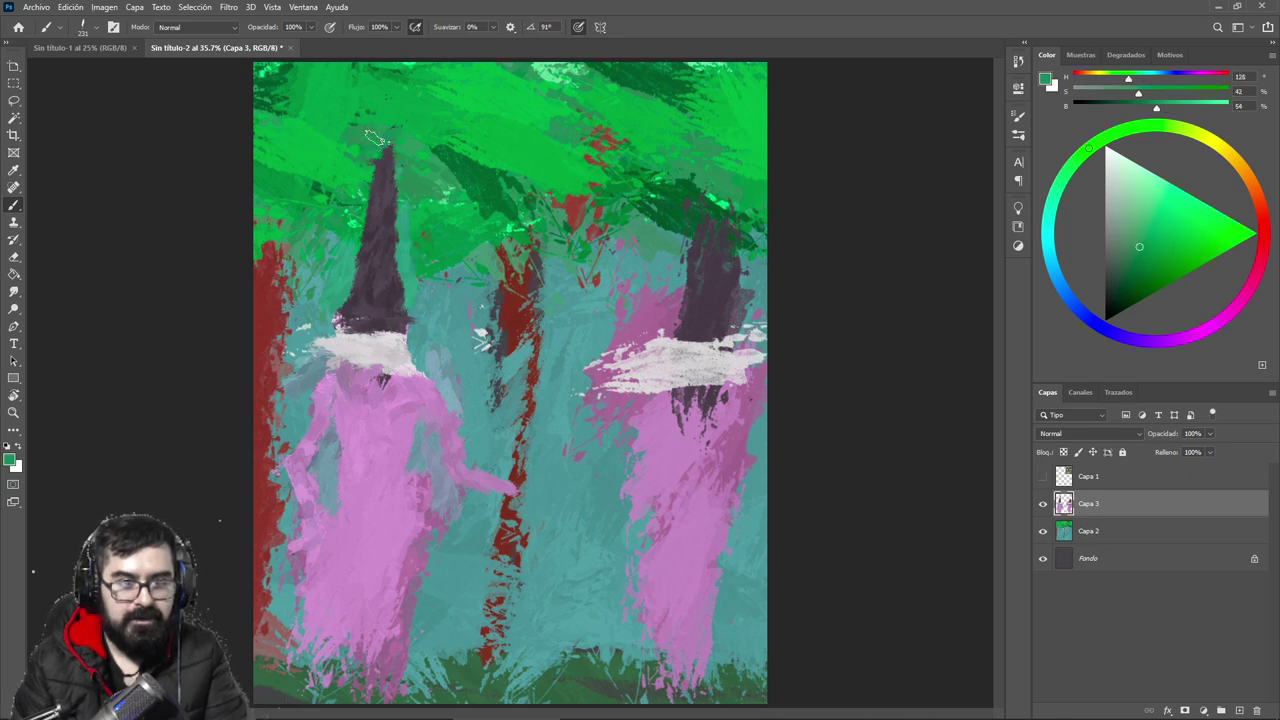
Step: Scatter light green highlights sampled from the canopy across the foliage above and around the left figure's hat
alt+click(542, 78)
mouse_move(298, 75)
mouse_down()
mouse_move(316, 100)
mouse_move(385, 125)
mouse_move(470, 130)
mouse_move(520, 155)
mouse_up()
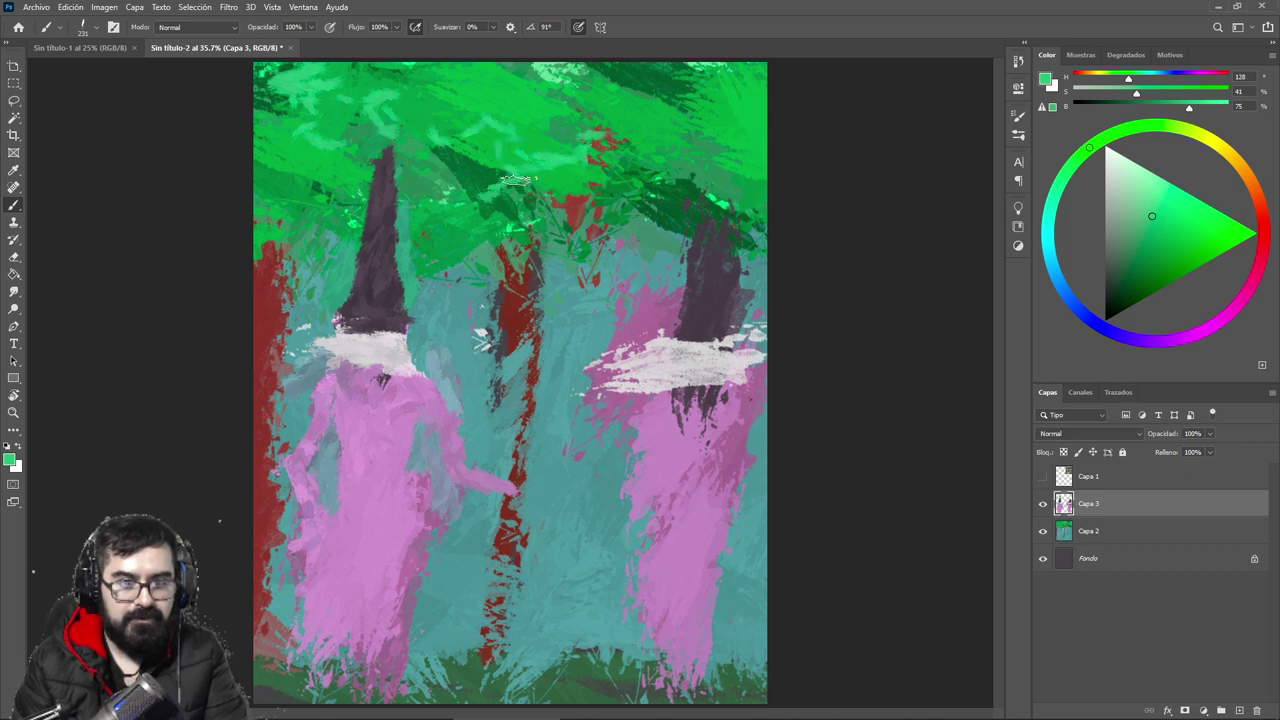
alt+click(405, 310)
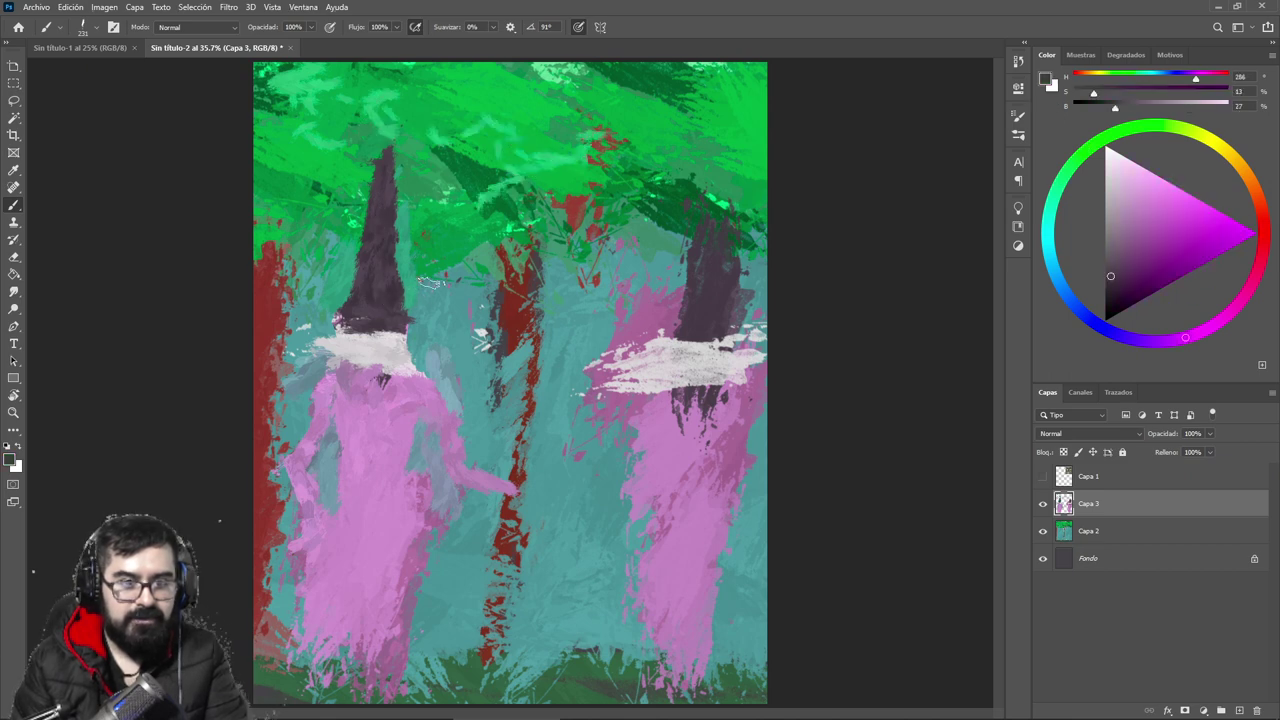
Step: Retouch the left figure's chest in sampled pink, and paint blue-grey between the outer arm and the body down past the hand
alt+click(372, 380)
alt+click(388, 405)
alt+click(657, 298)
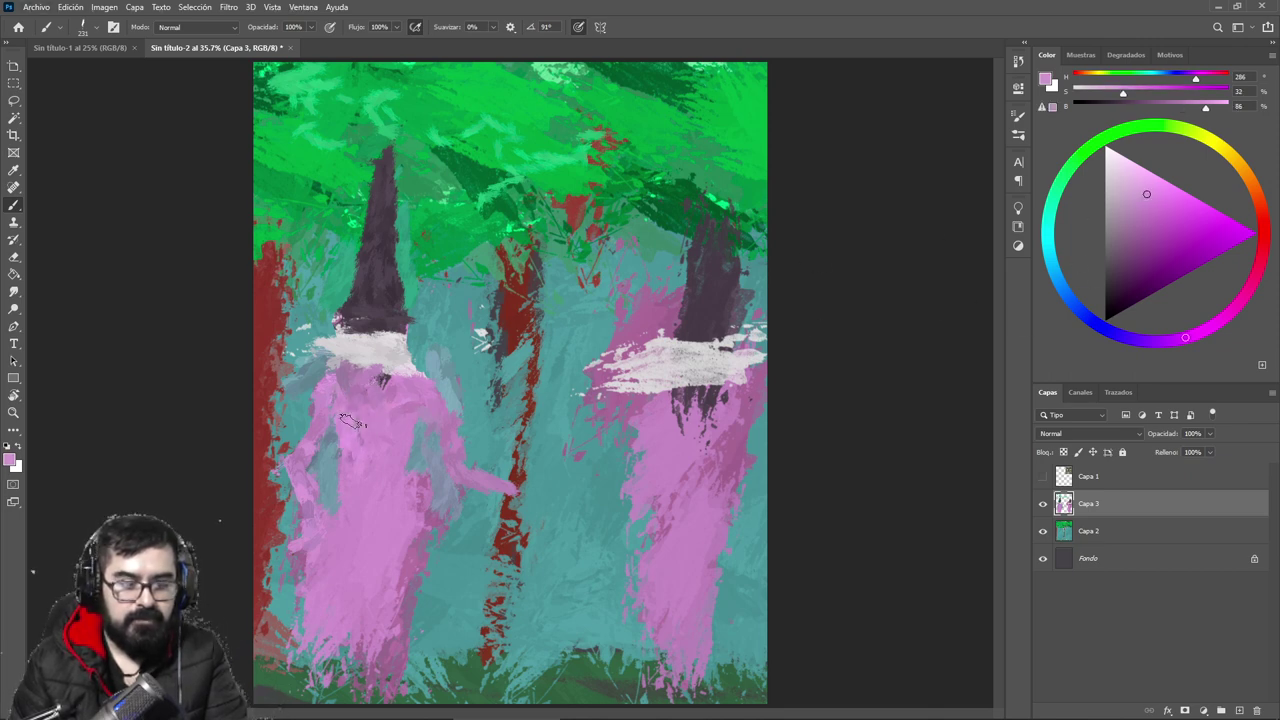
alt+click(328, 483)
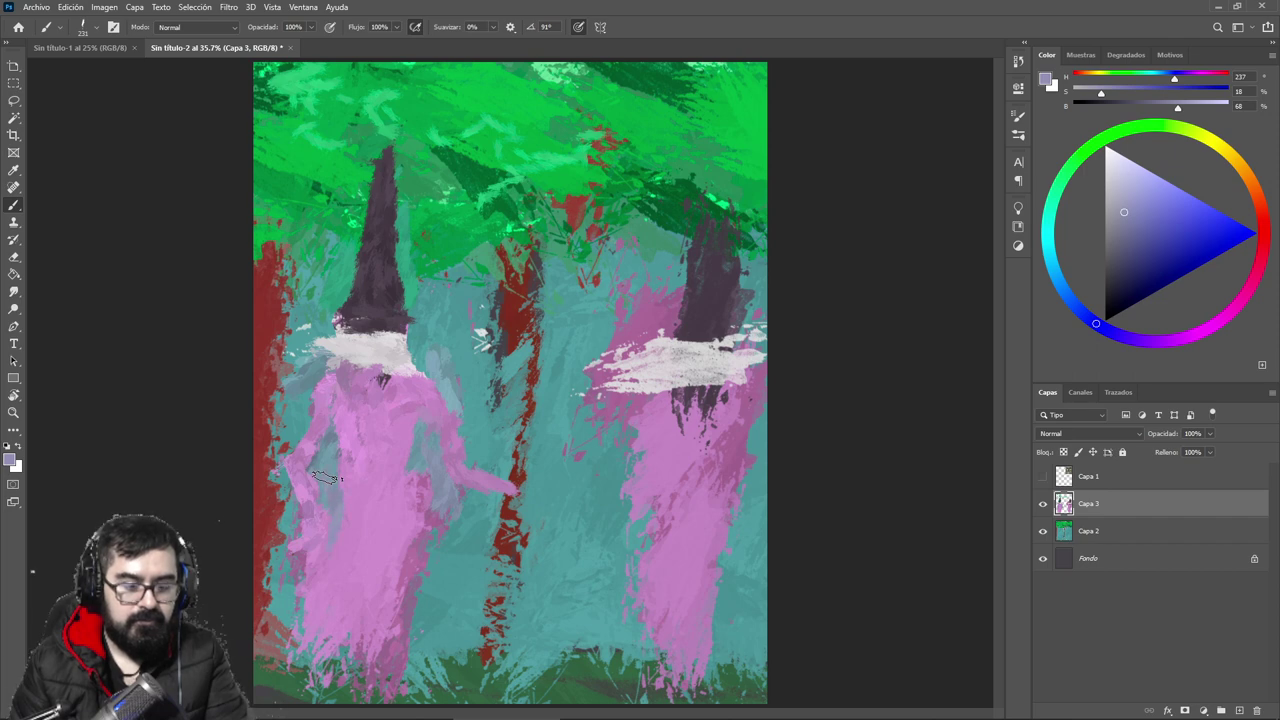
mouse_move(325, 480)
mouse_down()
mouse_move(318, 560)
mouse_move(298, 570)
mouse_up()
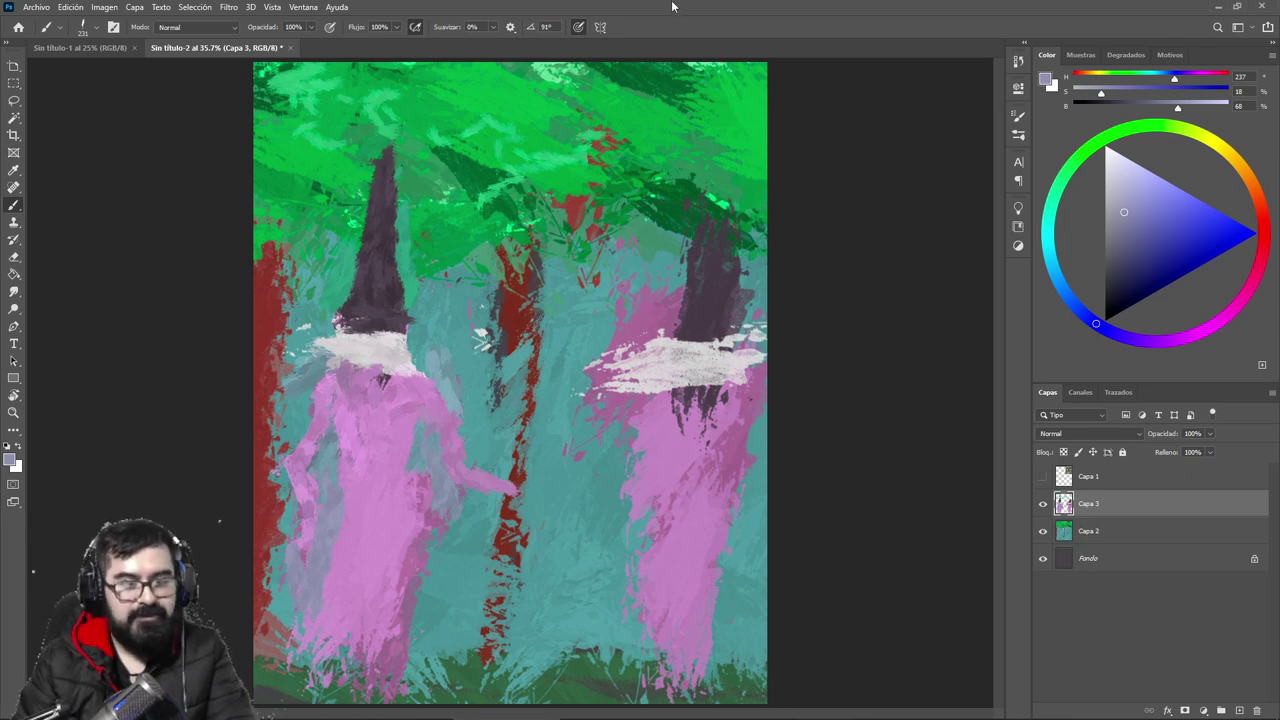
Step: Extend the left figure's beard toward the central trunk in light grey, and narrow the lower hat edges with sampled green
alt+click(381, 347)
mouse_move(380, 358)
mouse_down()
mouse_move(328, 356)
mouse_move(426, 352)
mouse_move(420, 343)
mouse_up()
alt+click(345, 322)
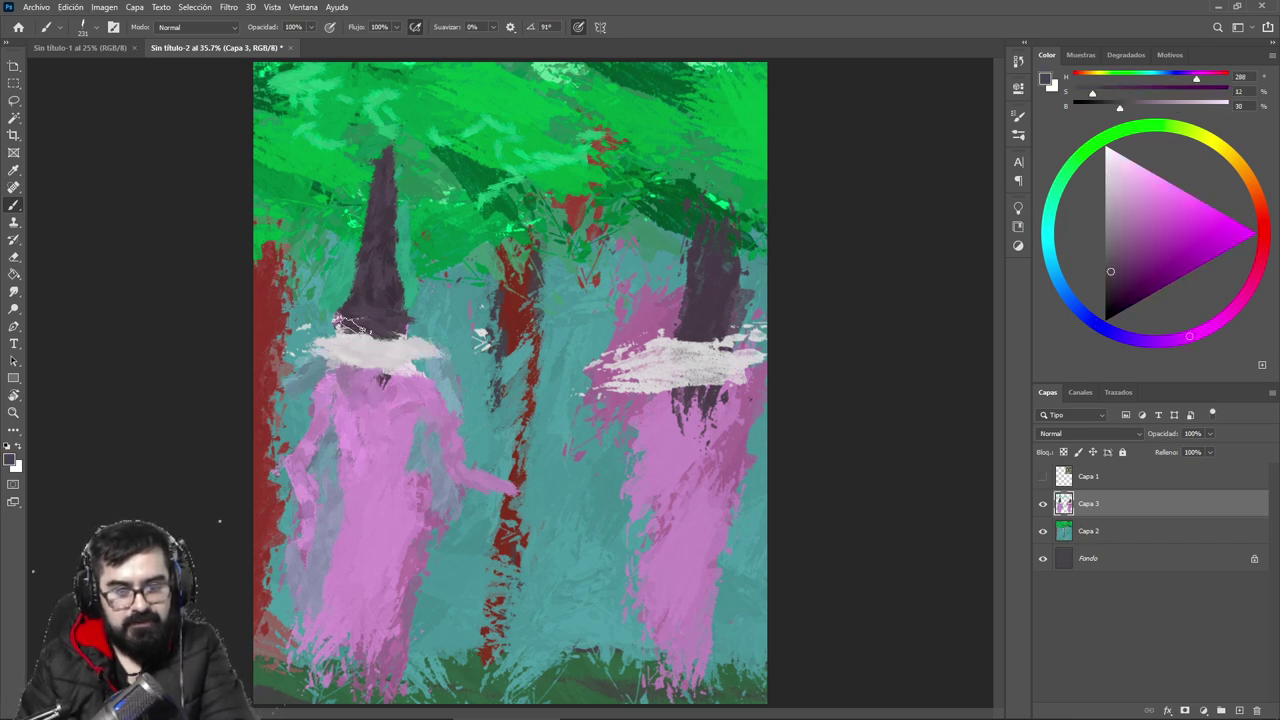
alt+click(335, 290)
mouse_move(337, 290)
mouse_down()
mouse_move(412, 300)
mouse_move(405, 278)
mouse_up()
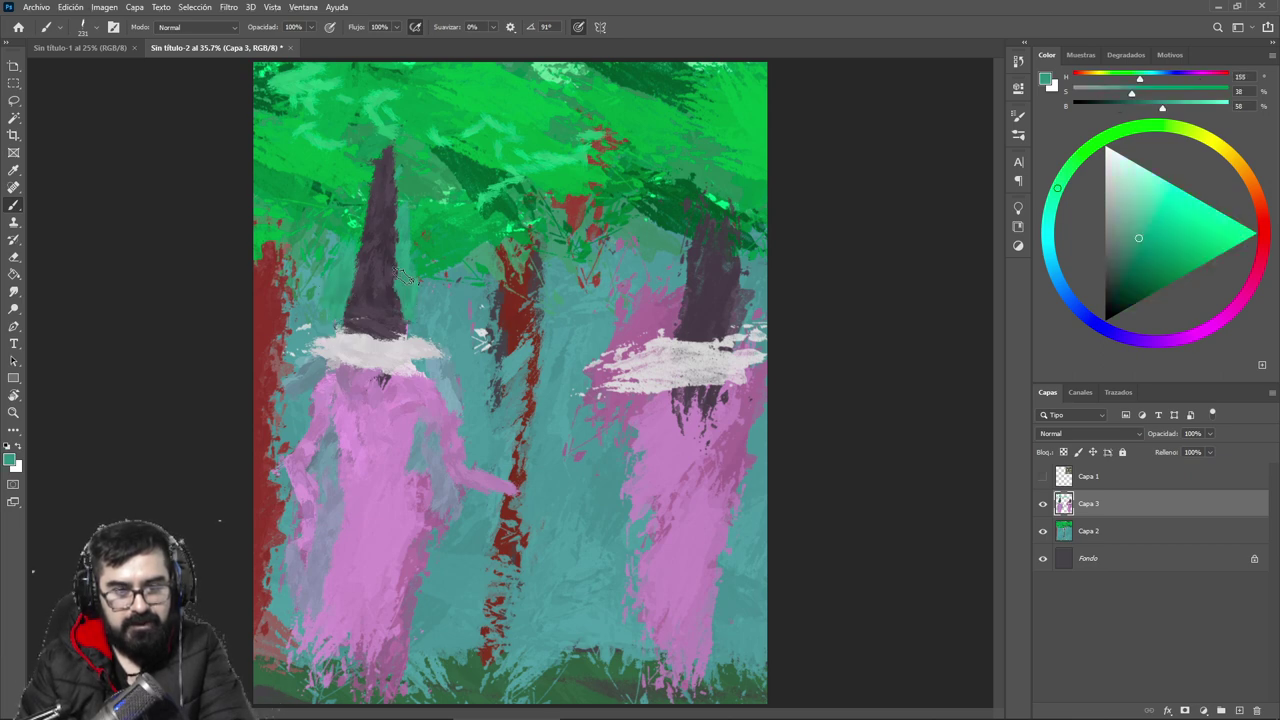
Step: Blend a soft grey into the base of the left figure's hat and retouch the beard in light grey
alt+click(373, 358)
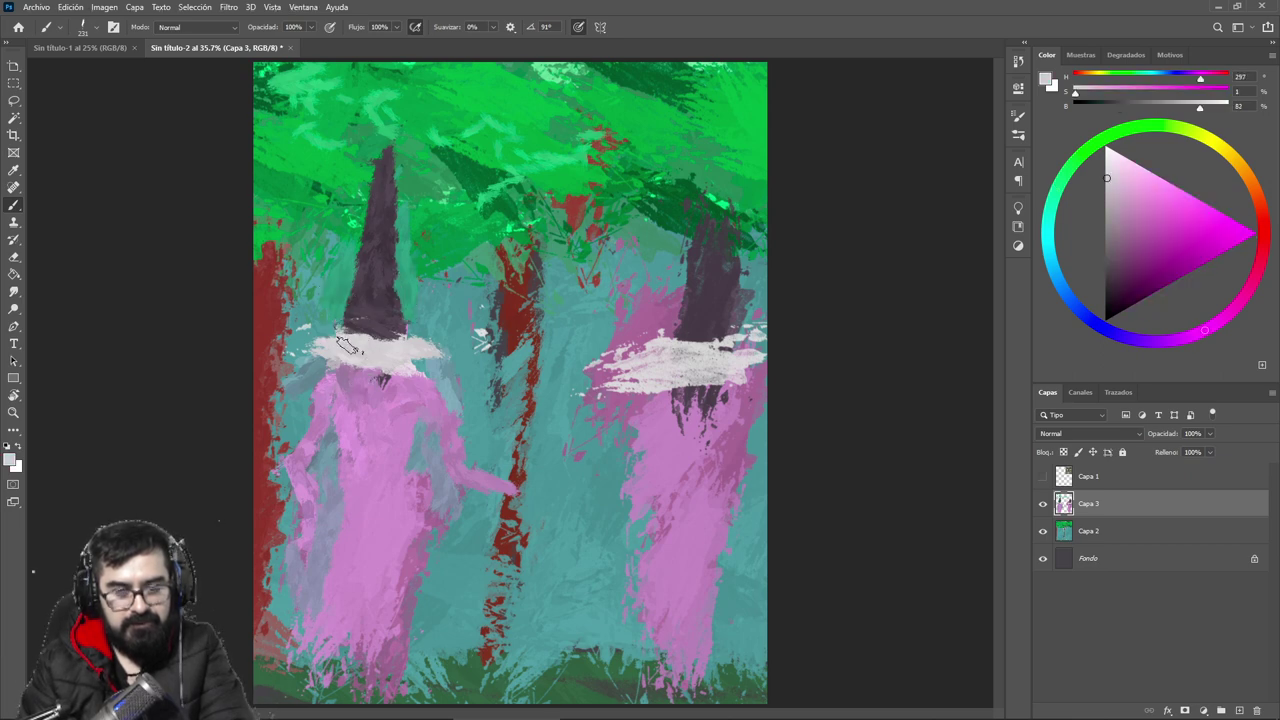
alt+click(385, 360)
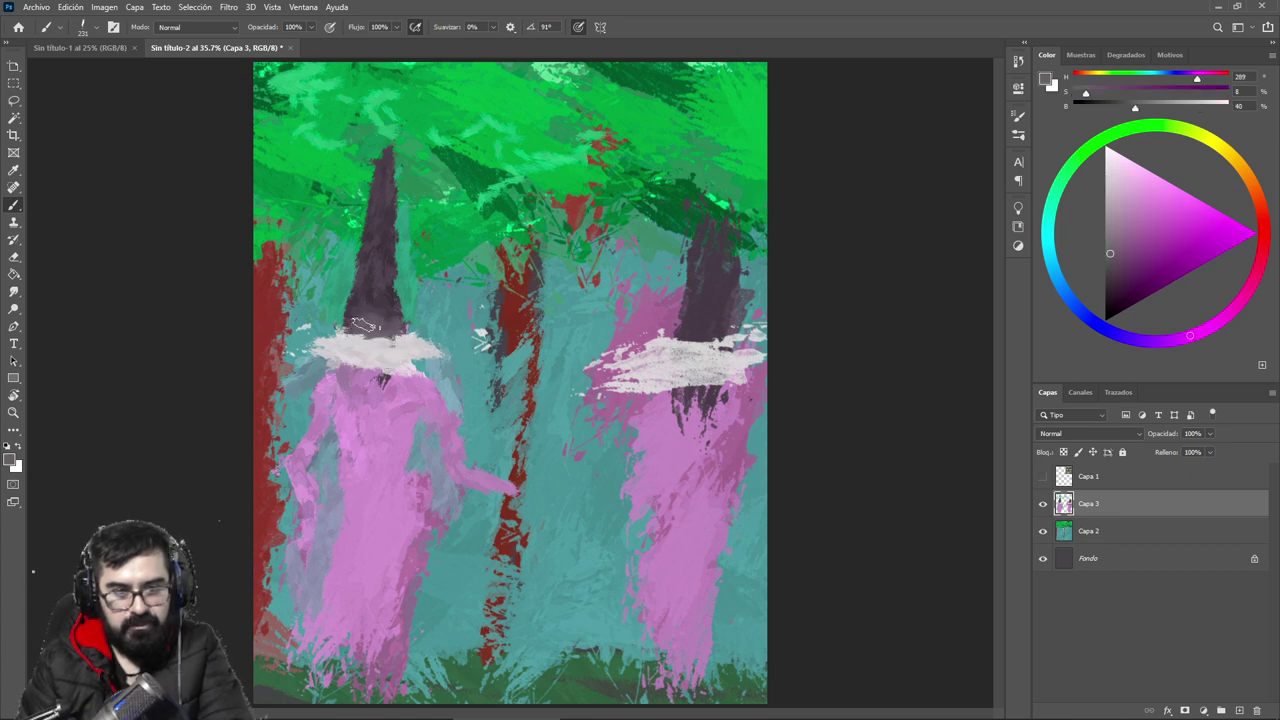
alt+click(395, 390)
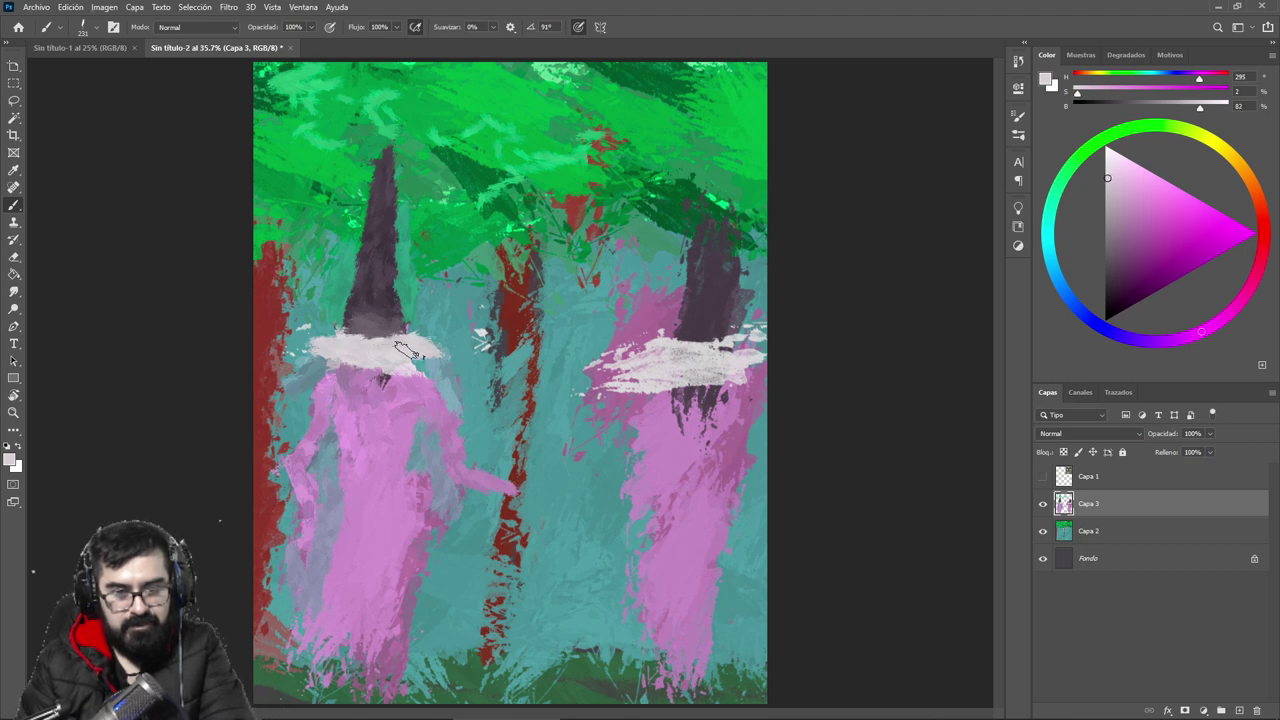
Step: Refine the left figure's waist and hip contour with sampled blue-grey and muted pink
alt+click(428, 452)
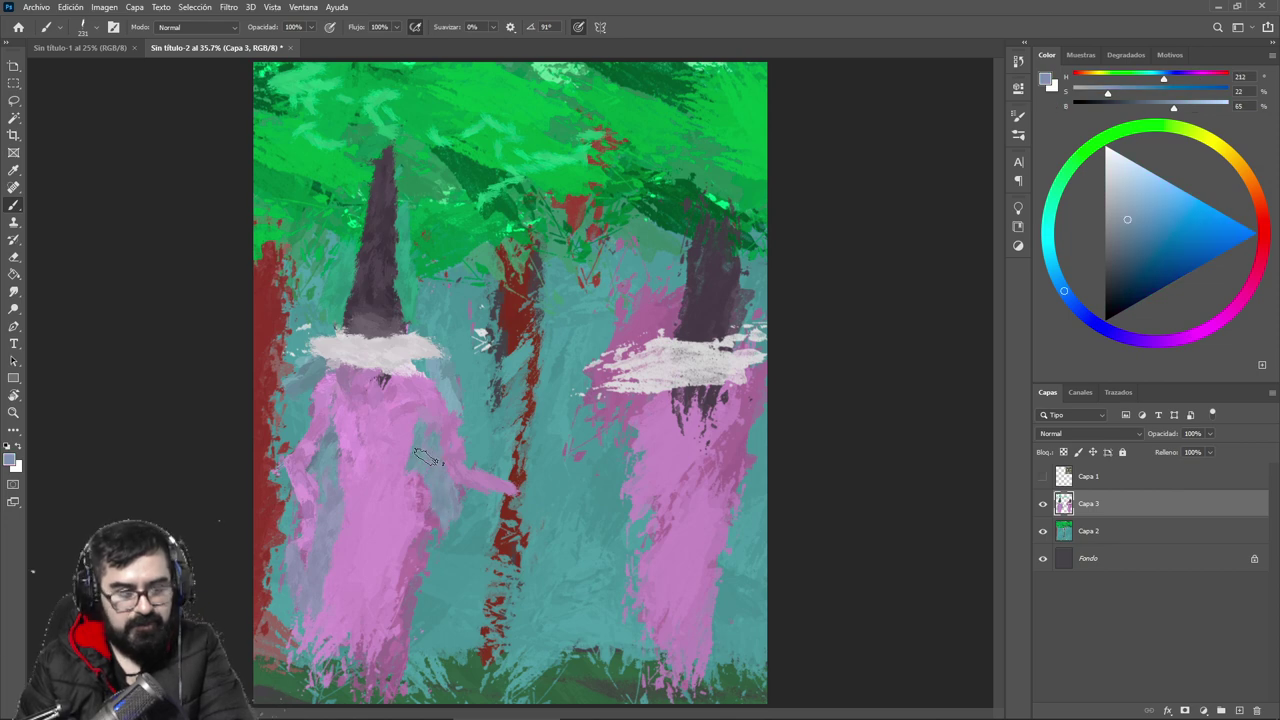
click(305, 707)
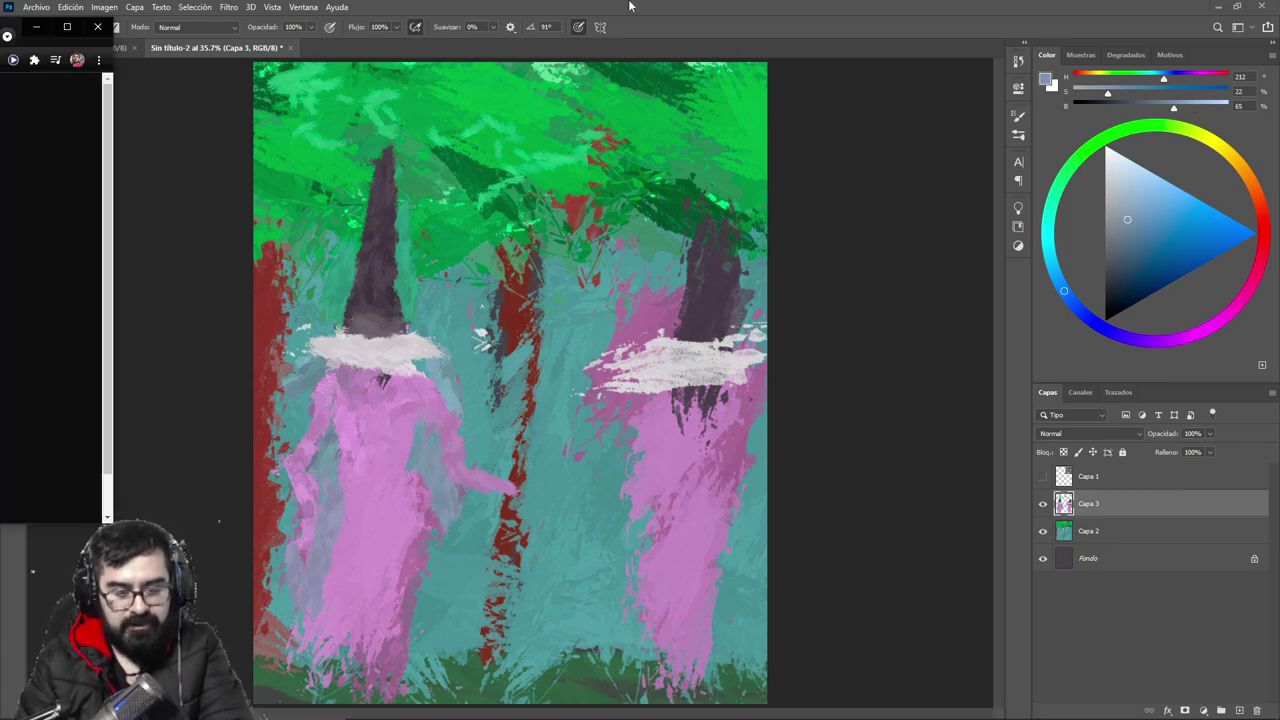
click(745, 6)
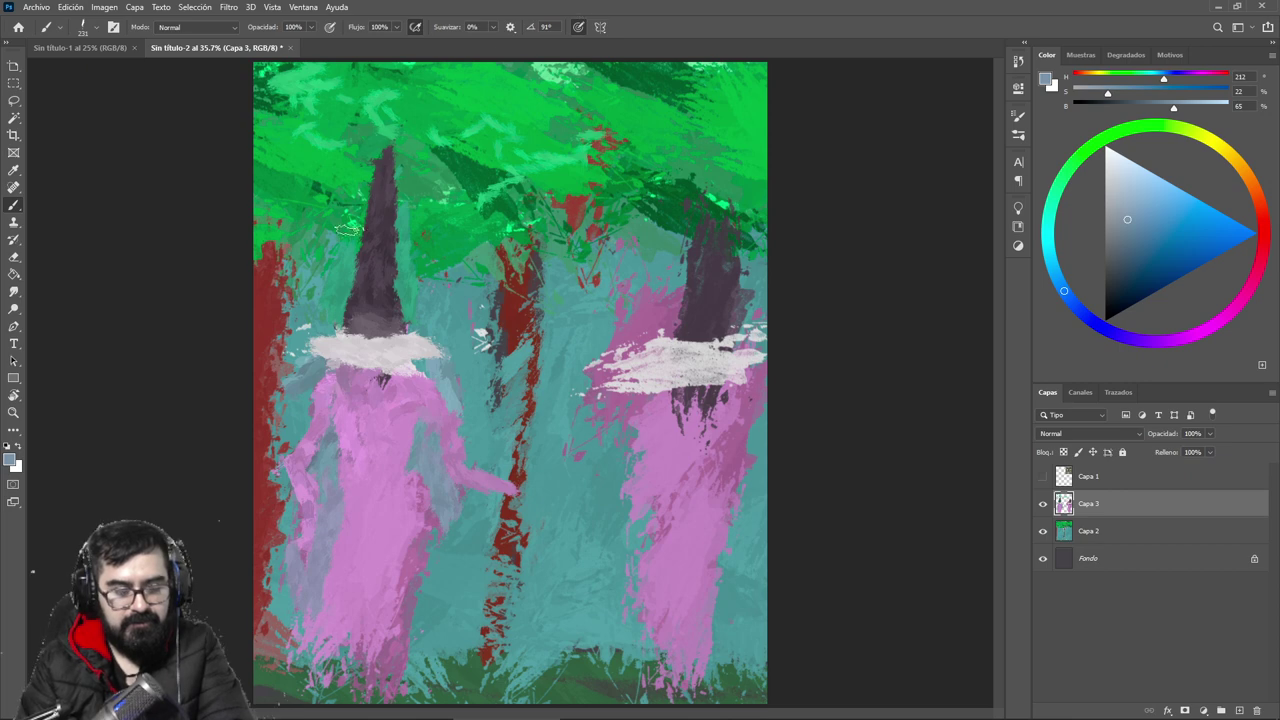
alt+click(400, 500)
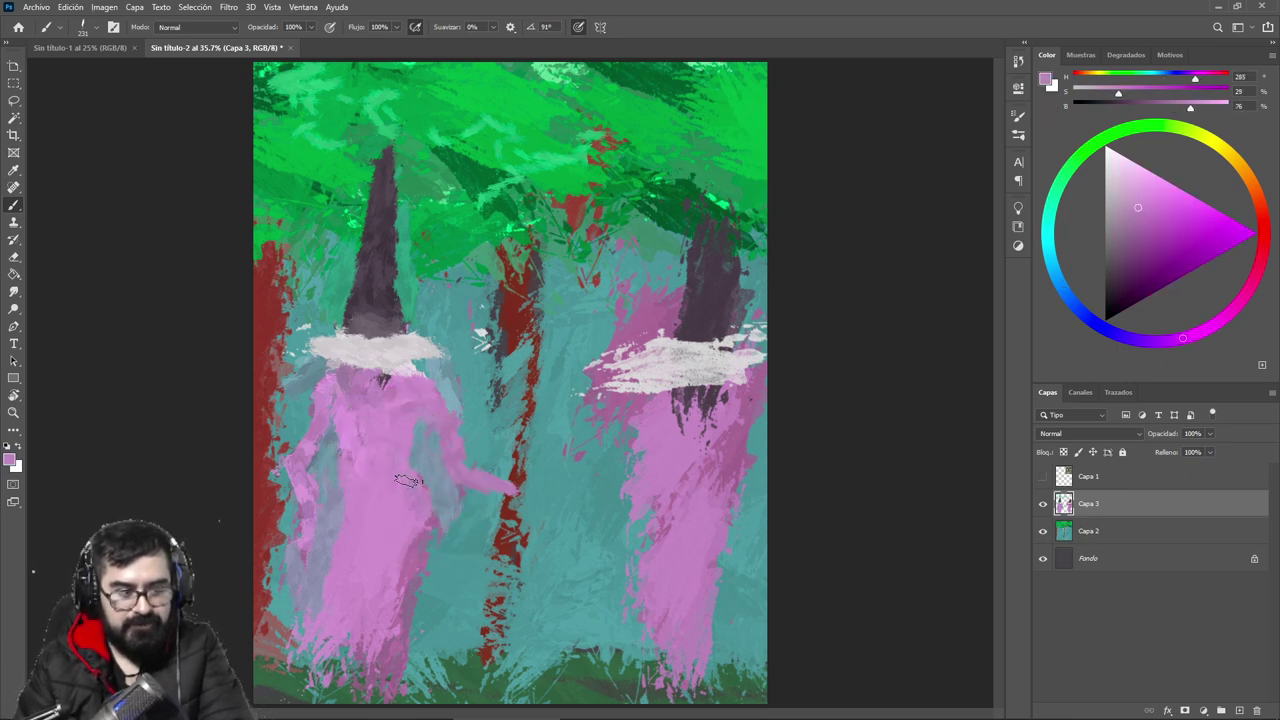
Step: Split the left figure's robe into two legs by painting a sampled teal gap up the middle
alt+click(420, 662)
mouse_move(365, 540)
mouse_down()
mouse_move(355, 635)
mouse_move(378, 538)
mouse_move(384, 565)
mouse_up()
drag(371, 612, 378, 528)
key(z)
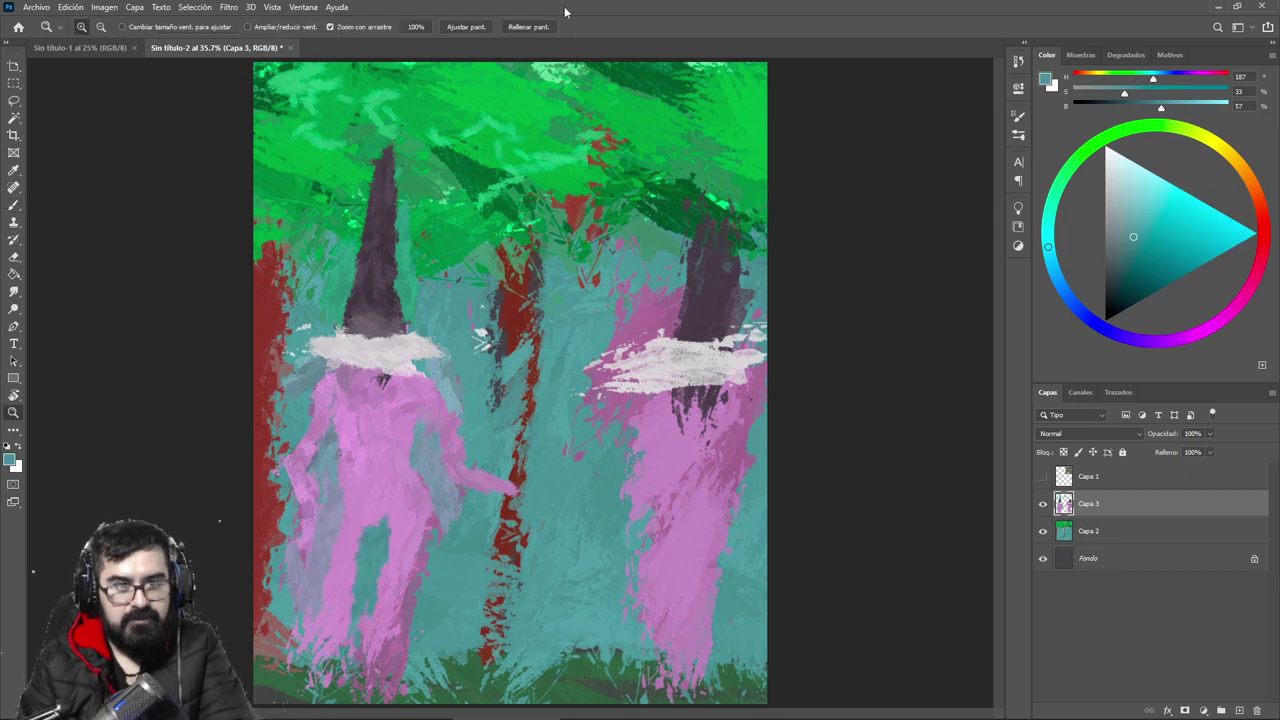
key(b)
Step: Refine the top of the gap between the legs, and paint the leg nearer the central trunk to the ground in pink
alt+click(372, 508)
alt+click(378, 530)
alt+click(372, 522)
alt+click(375, 535)
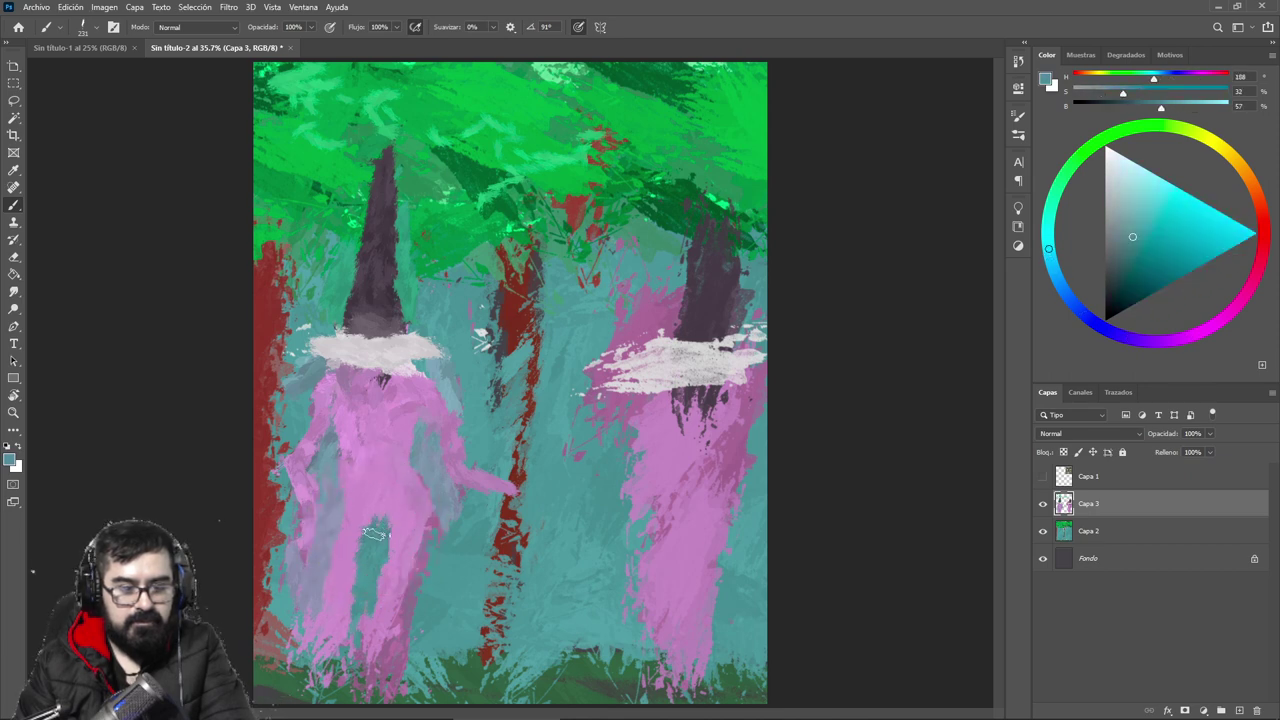
alt+click(362, 503)
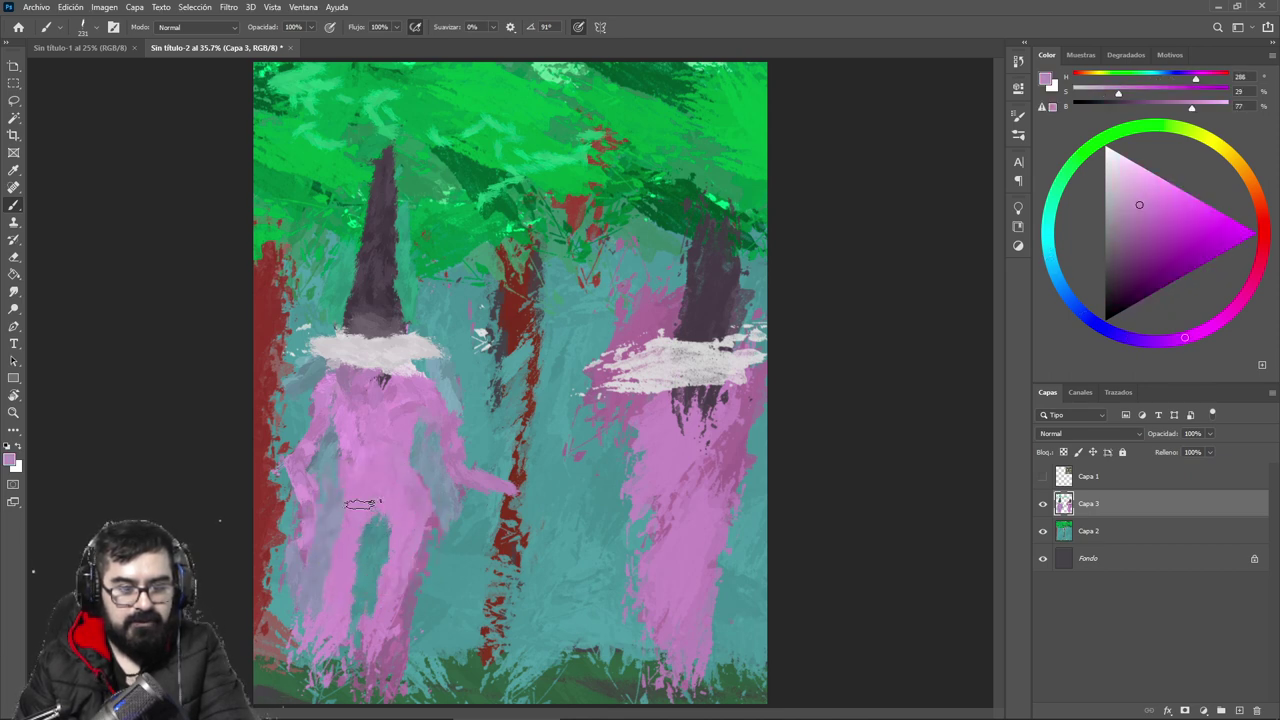
key(ctrl+z)
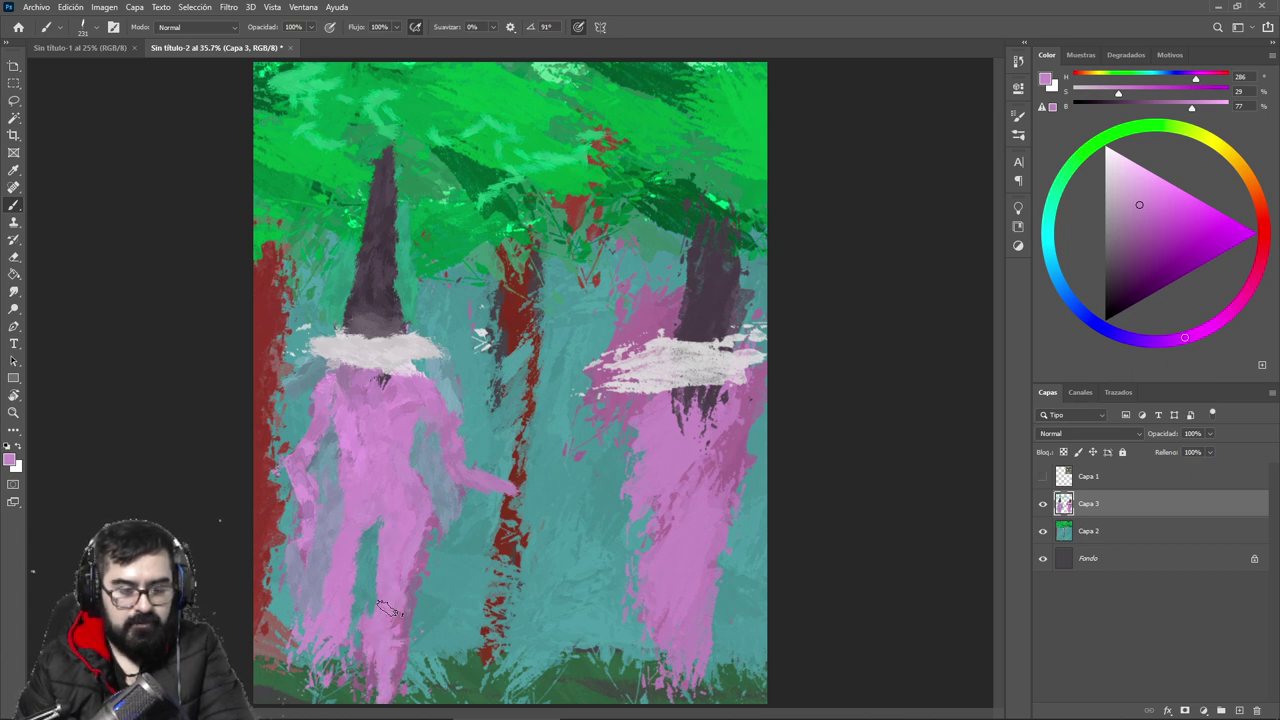
Step: Trim the outer edge of the left figure's inner leg with sampled blue-grey, and extend the other leg to the ground in pink
alt+click(414, 625)
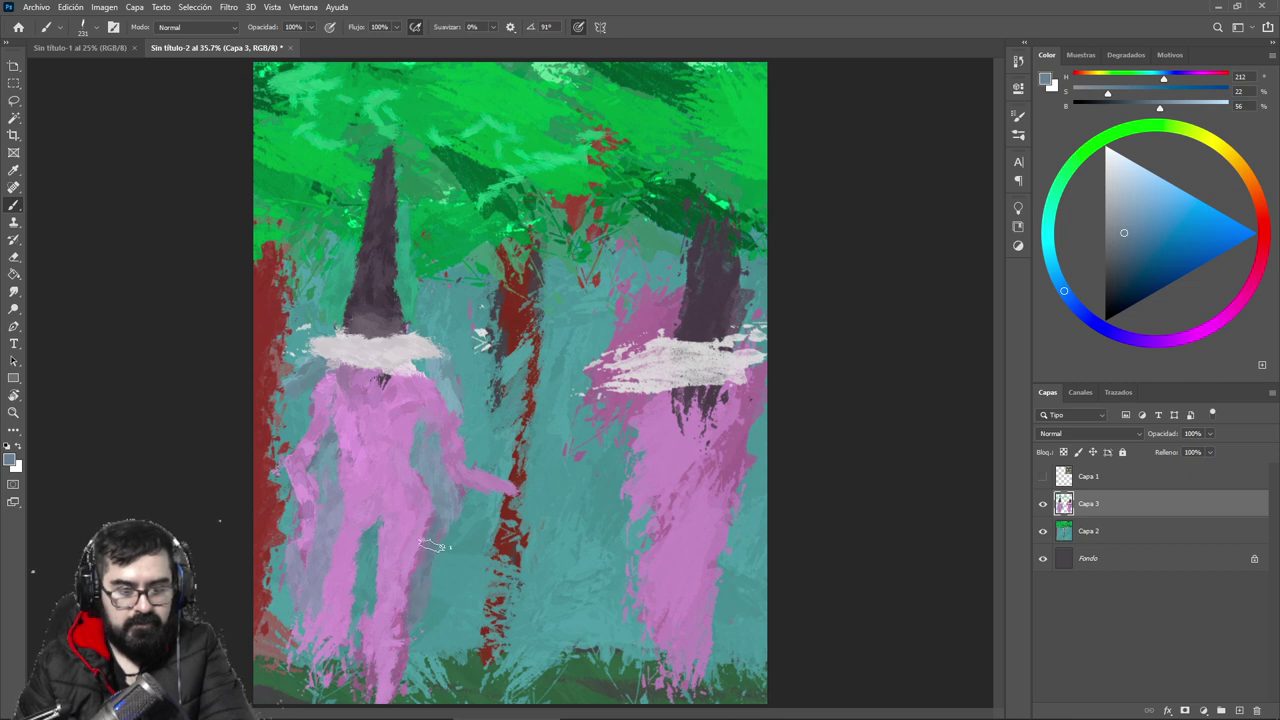
key(alt)
alt+click(440, 490)
alt+click(430, 492)
alt+click(361, 515)
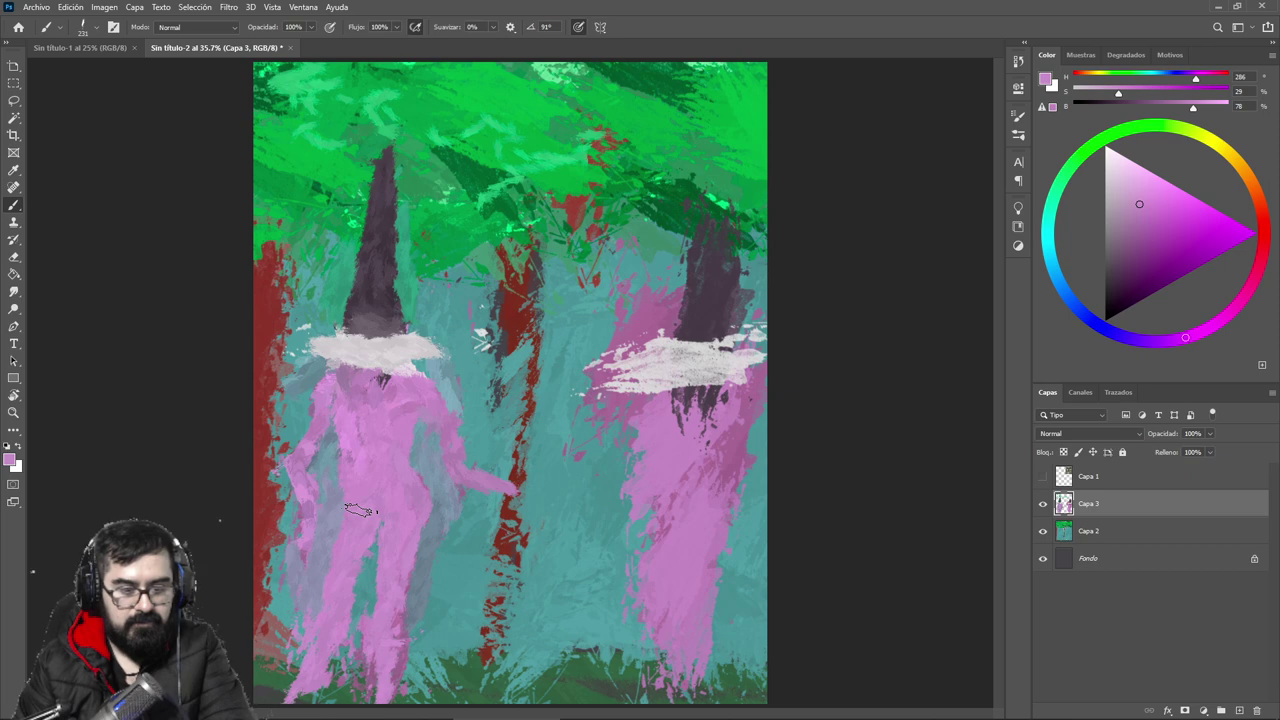
alt+click(330, 474)
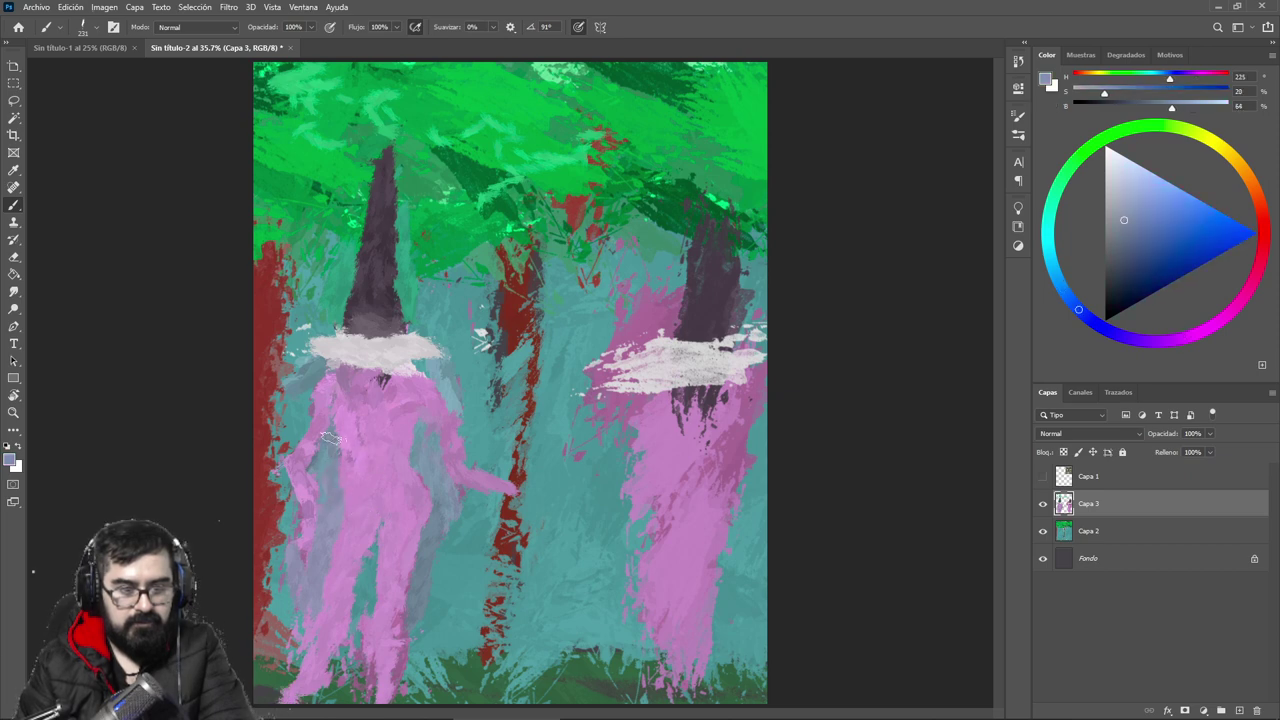
Step: Set the foreground colour to a pale peach with hue 33, saturation 31 and brightness 93
mouse_move(1241, 160)
mouse_down()
mouse_move(1215, 298)
mouse_move(1224, 321)
mouse_up()
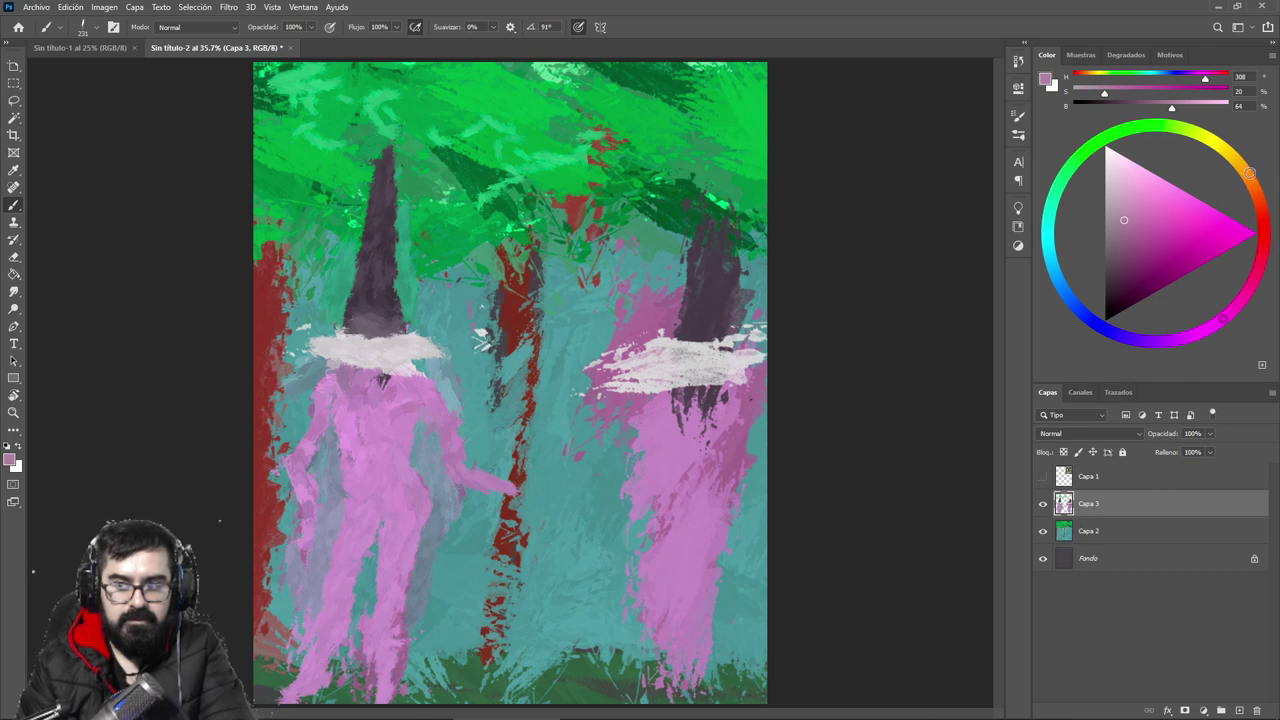
click(1248, 174)
click(1148, 184)
Step: Switch to the 1484 px oil brush and try a peach stroke across the left figure's upper body
right_click(437, 308)
double_click(541, 406)
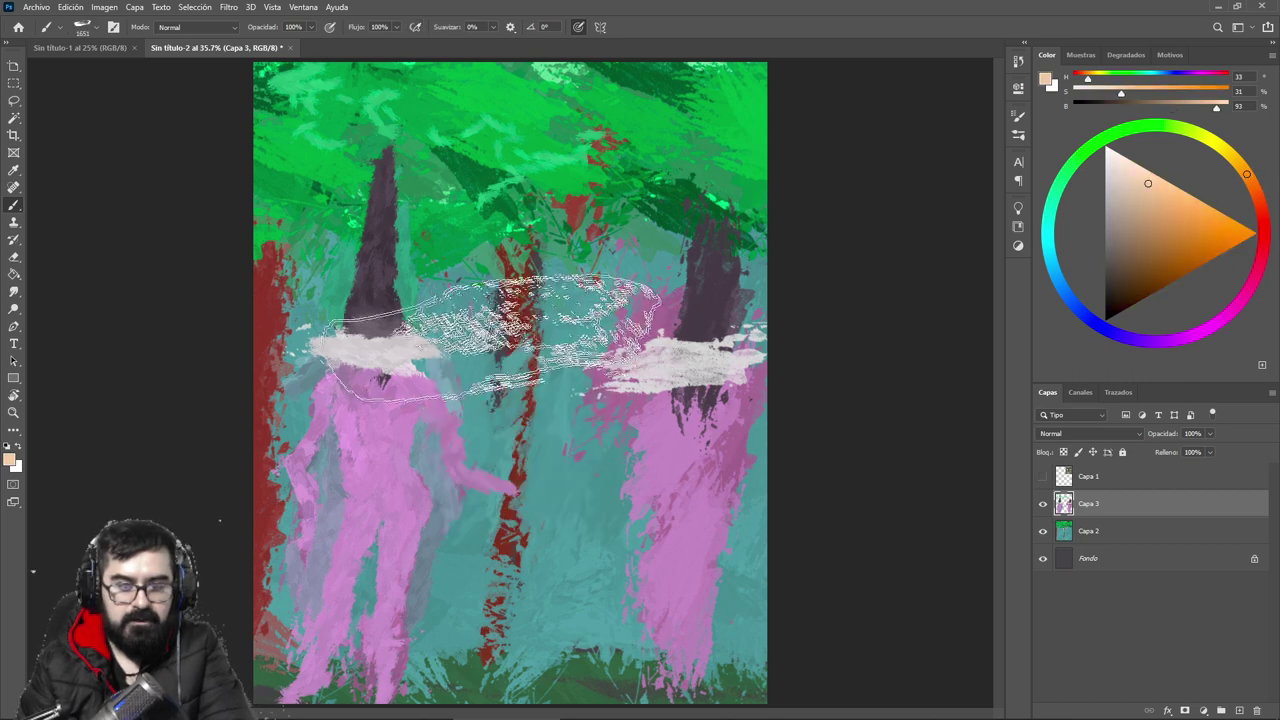
right_click(502, 336)
click(625, 466)
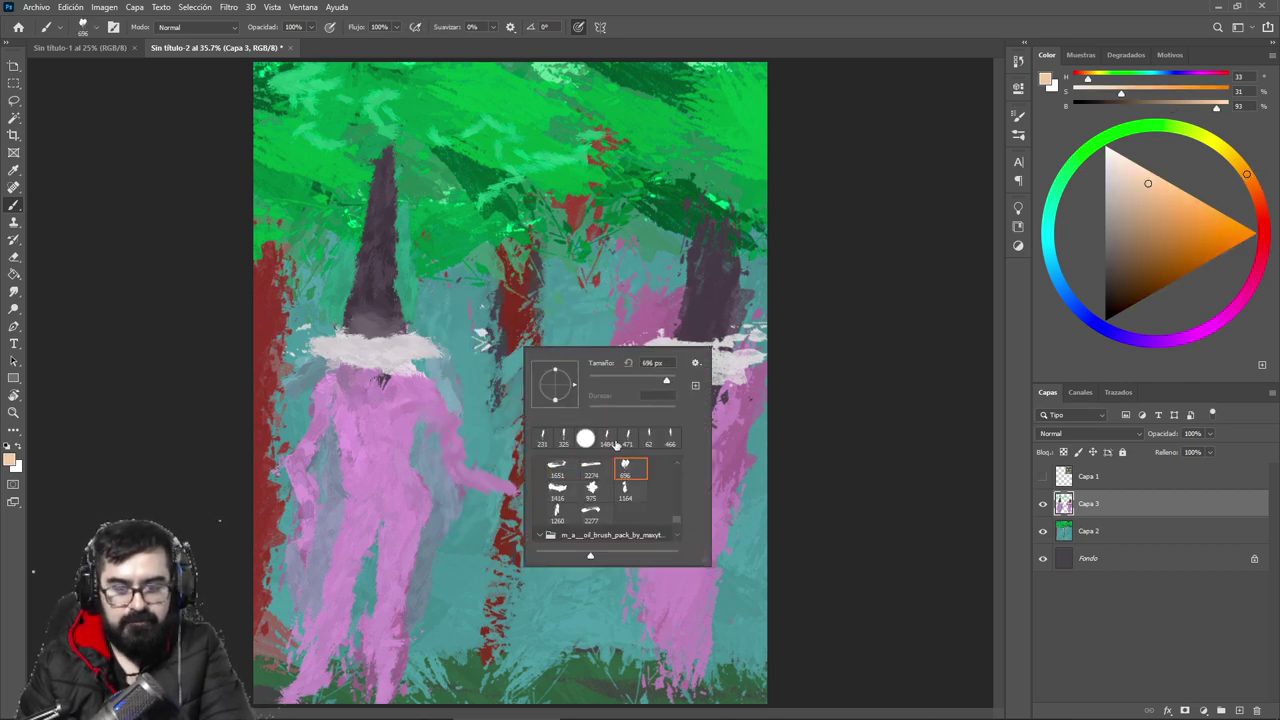
click(612, 440)
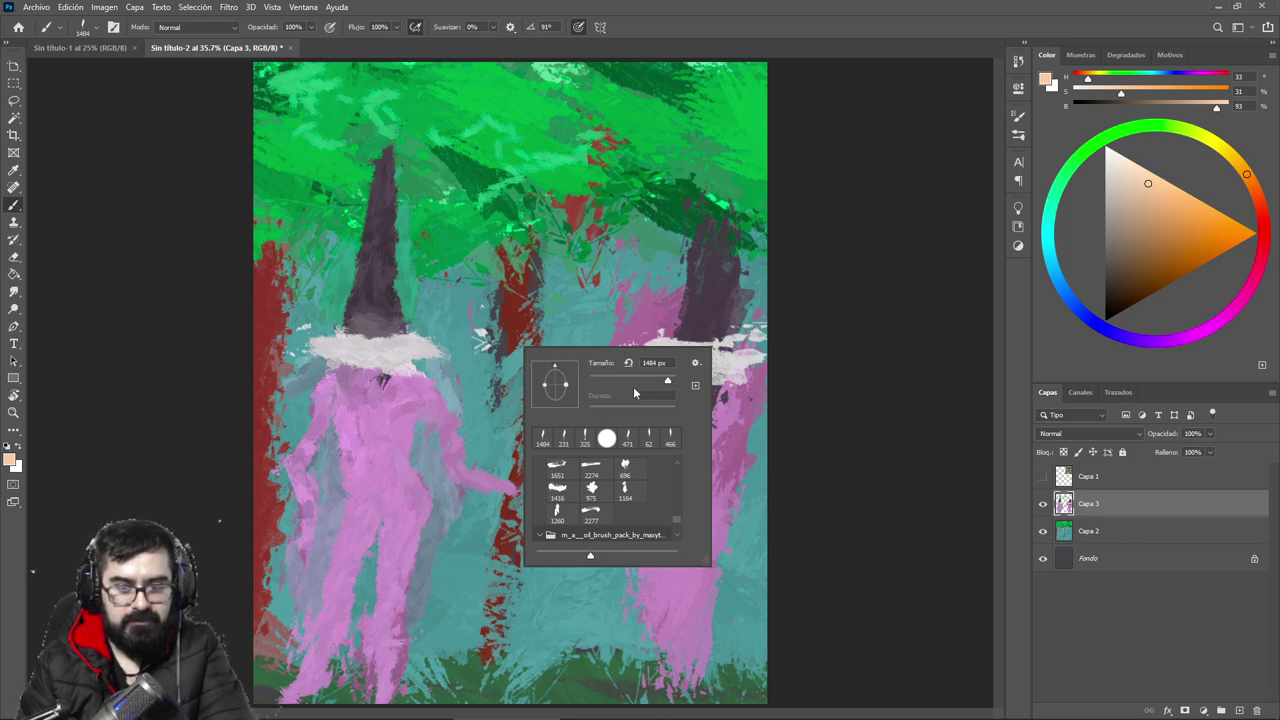
drag(384, 385, 436, 432)
key(ctrl+z)
Step: Reduce the brush size to 403 px and test peach strokes on the left figure's torso, undoing the unwanted ones
right_click(440, 365)
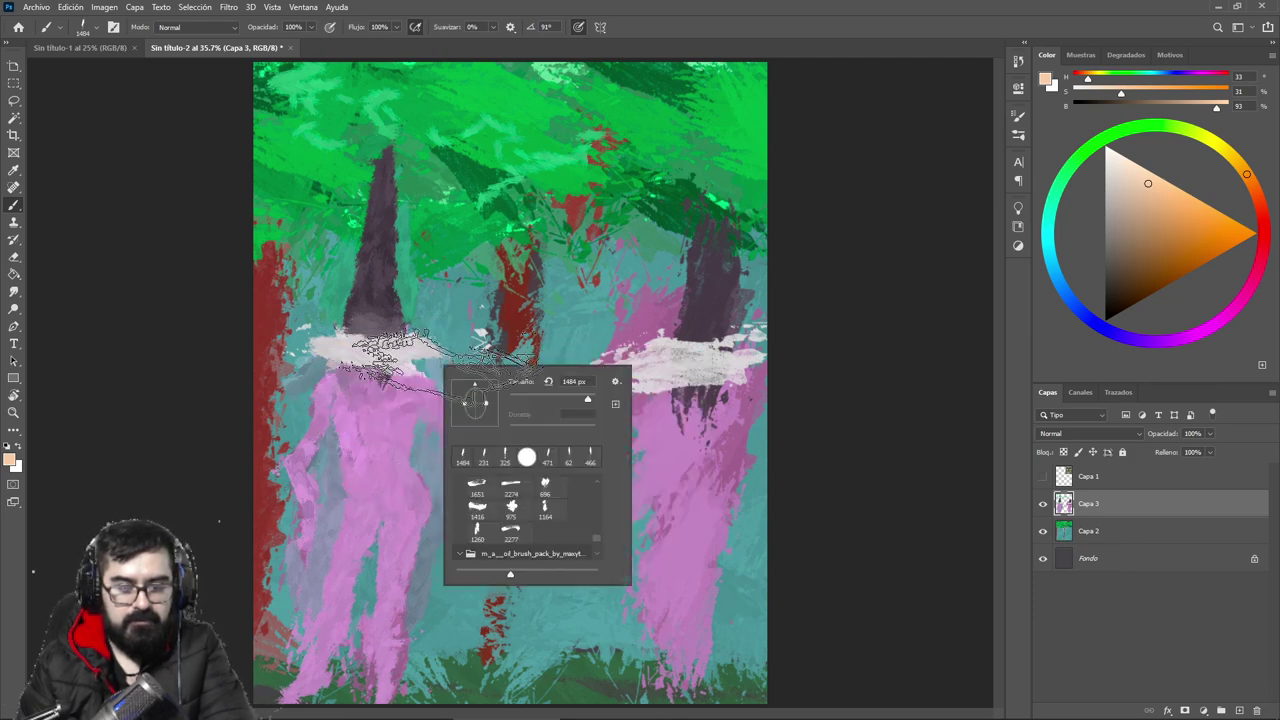
click(563, 401)
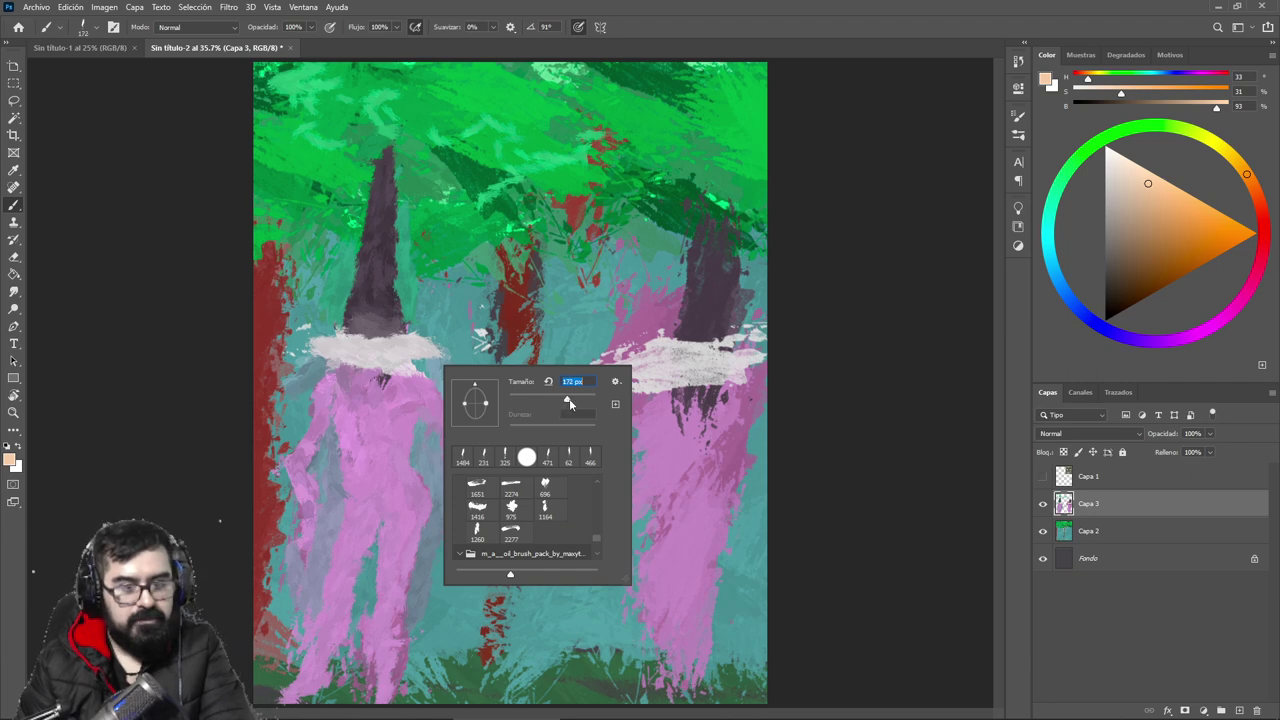
click(583, 401)
mouse_move(362, 384)
mouse_down()
mouse_move(419, 428)
mouse_move(431, 422)
mouse_move(393, 480)
mouse_up()
key(ctrl+z)
key(ctrl+z)
key(ctrl+z)
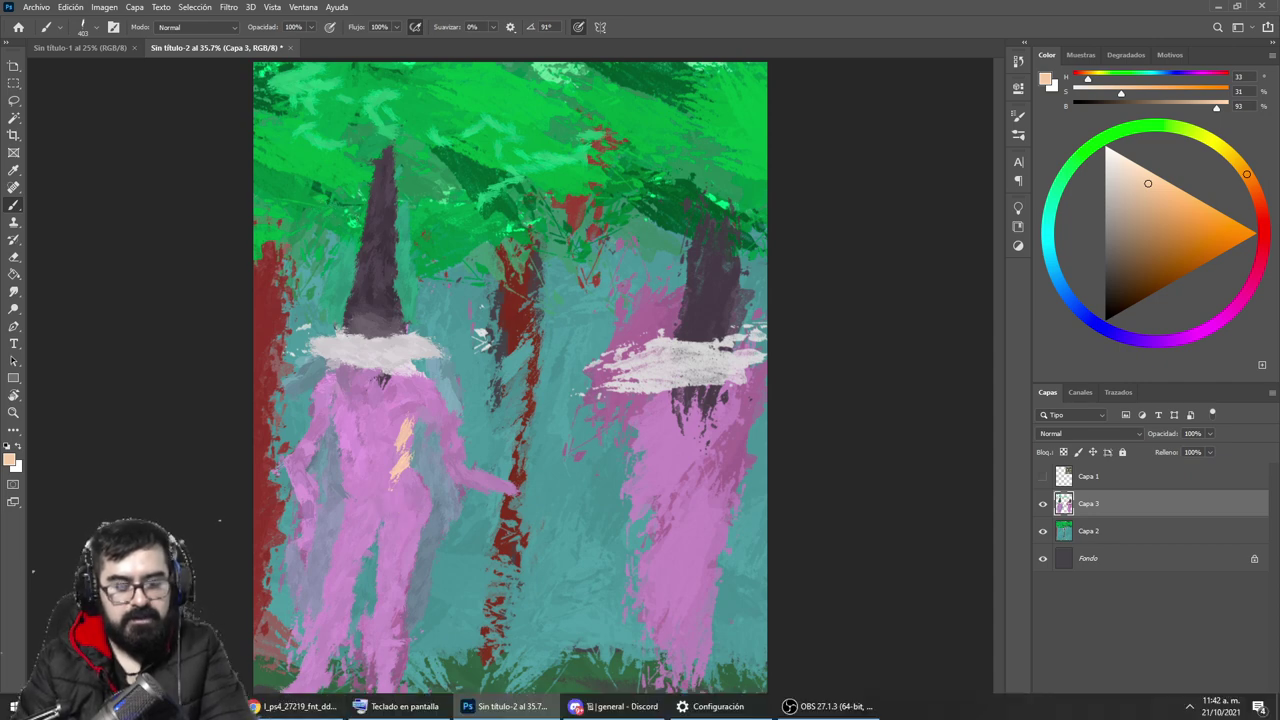
Step: Switch to Chrome and open the signed-in YouTube channel's video list, sorted from oldest to newest
click(198, 706)
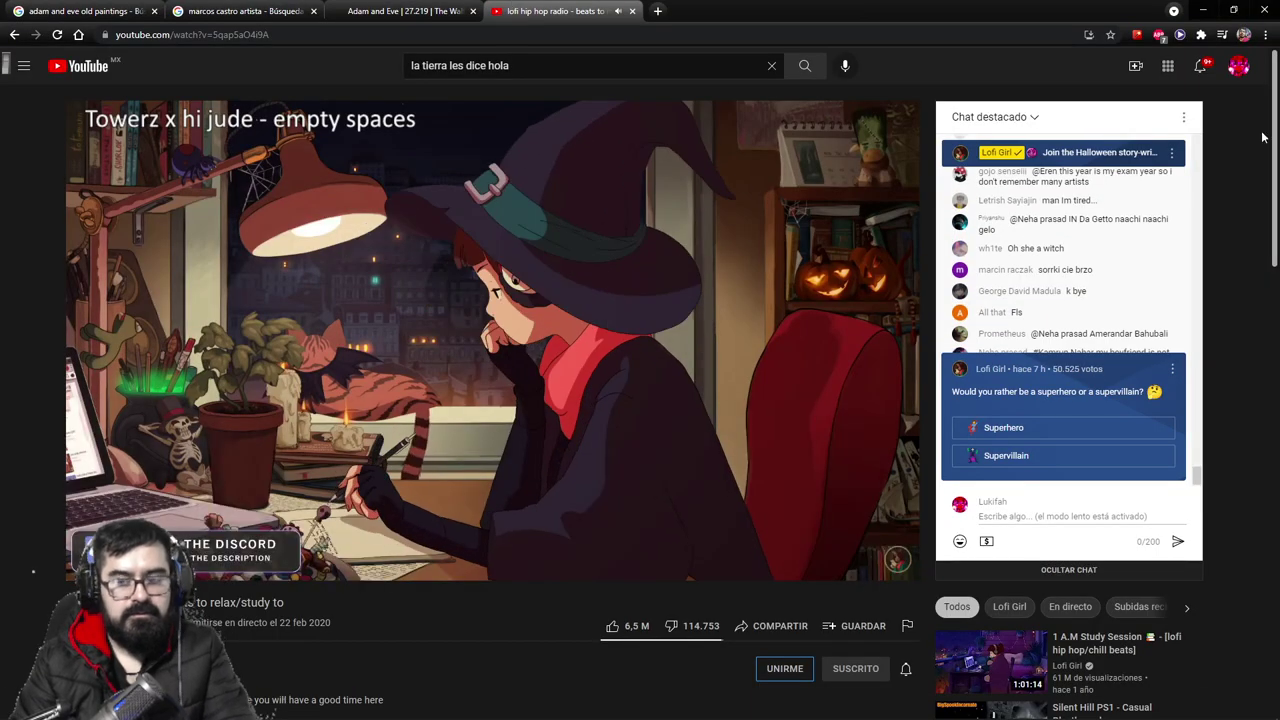
click(1238, 66)
middle_click(1176, 159)
click(764, 9)
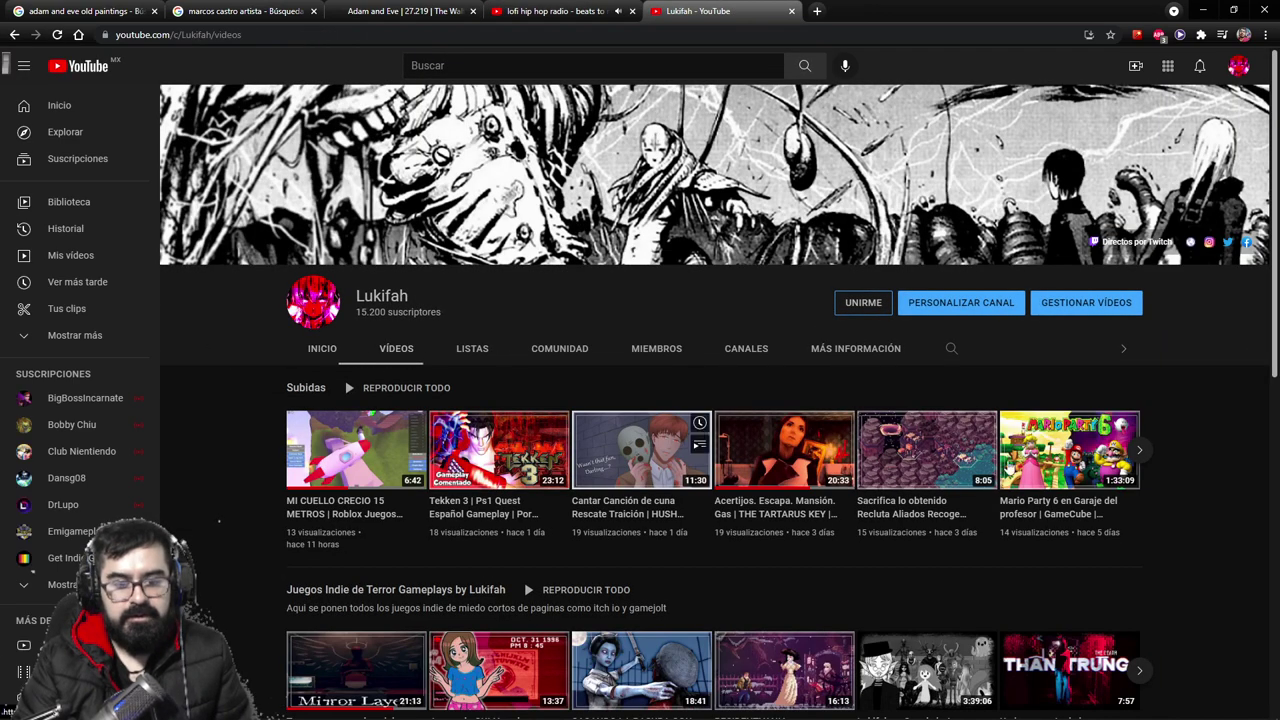
click(393, 358)
click(1062, 393)
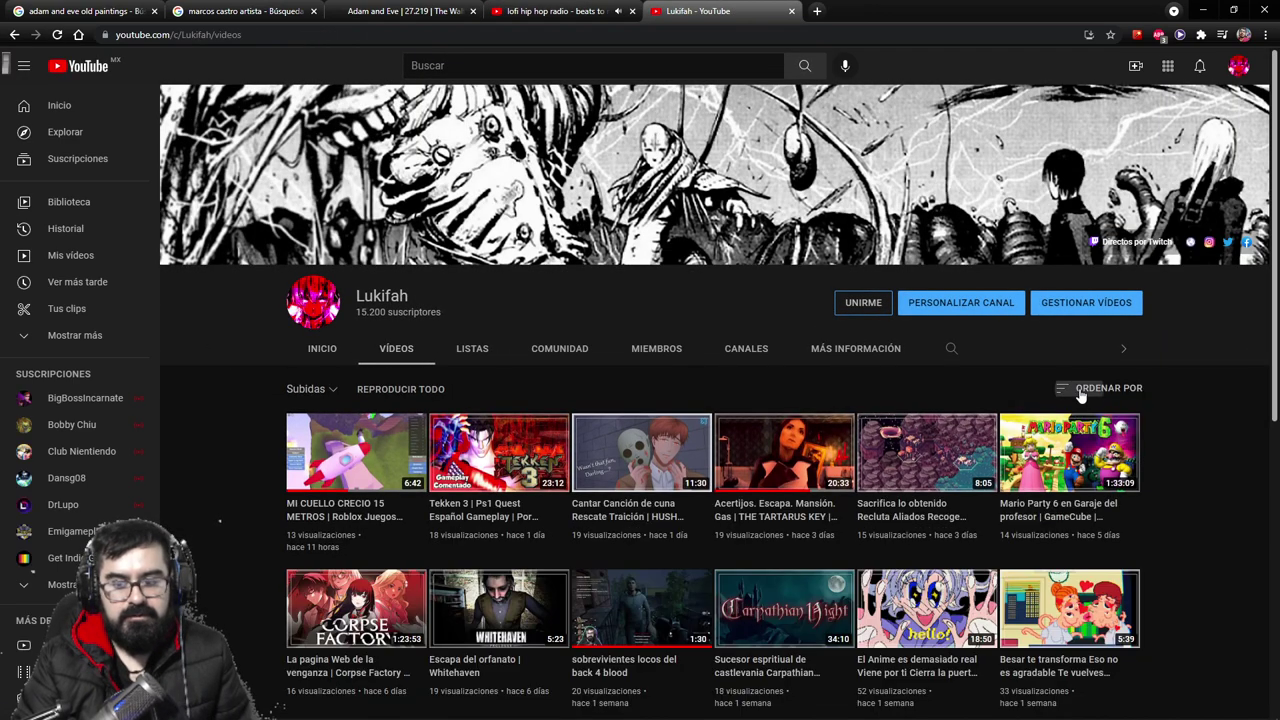
click(1062, 452)
Step: Find the "Primer sketchbook tour" video in the channel's list and open it in a new tab
scroll(1142, 397, down, 10)
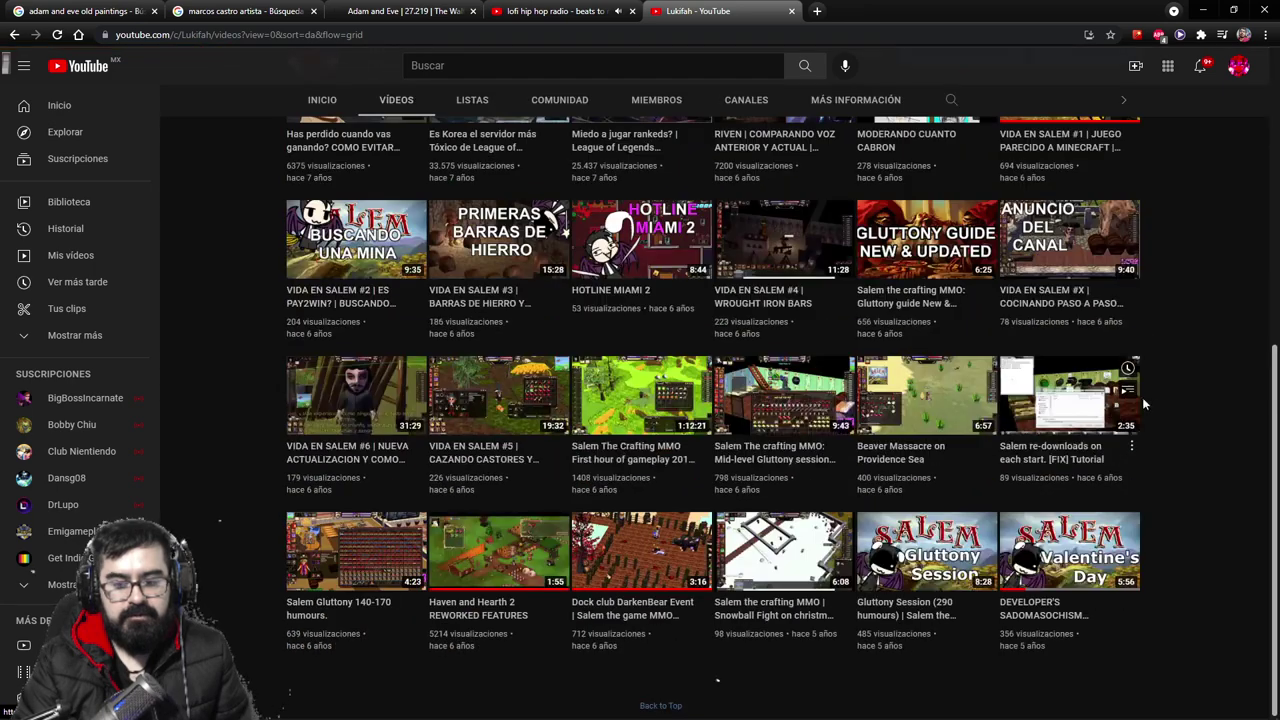
scroll(1166, 374, down, 8)
scroll(1185, 352, down, 3)
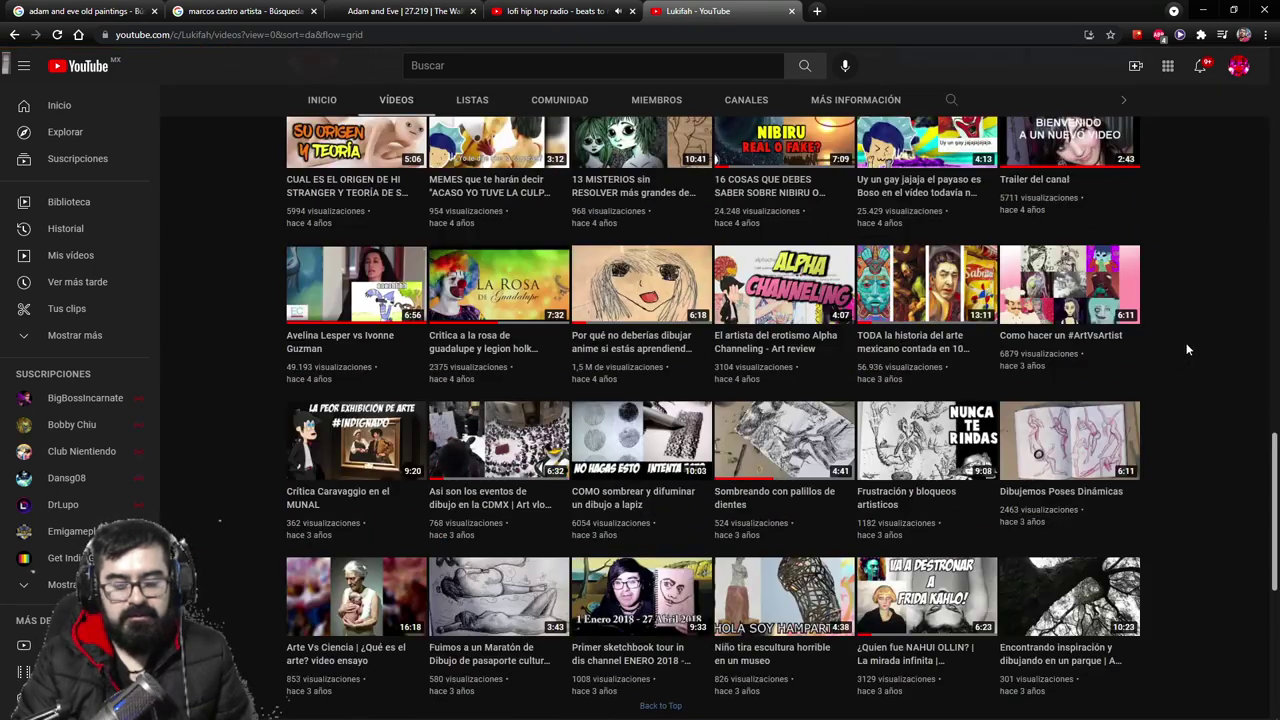
scroll(1190, 340, down, 1)
scroll(717, 430, down, 3)
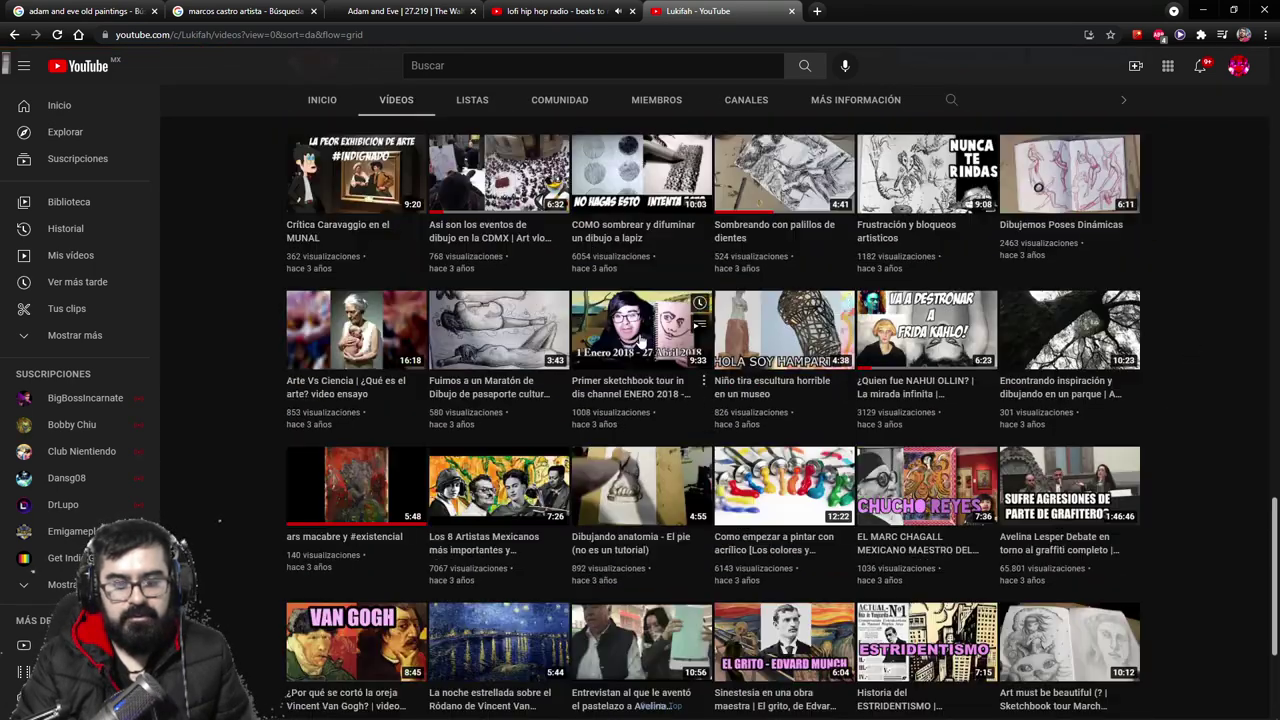
middle_click(655, 215)
click(900, 11)
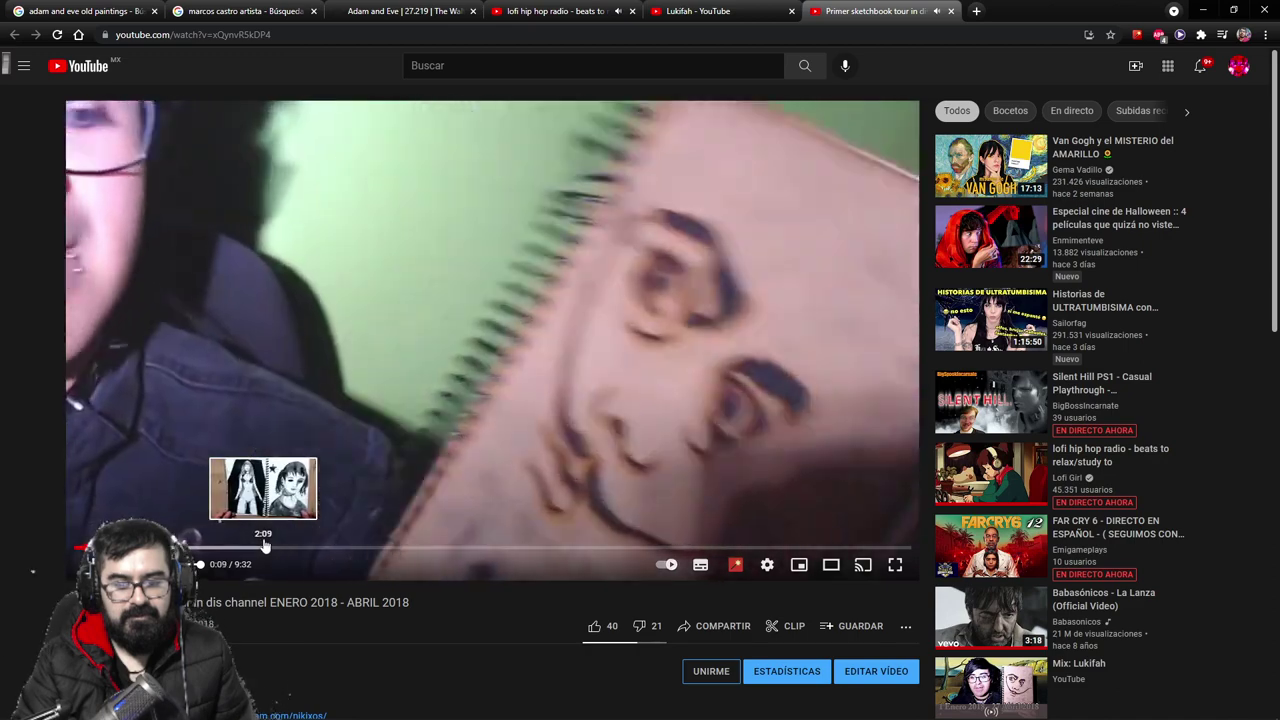
Step: Skim through the sketchbook tour video, pausing to examine the figure drawings on its pages
click(263, 547)
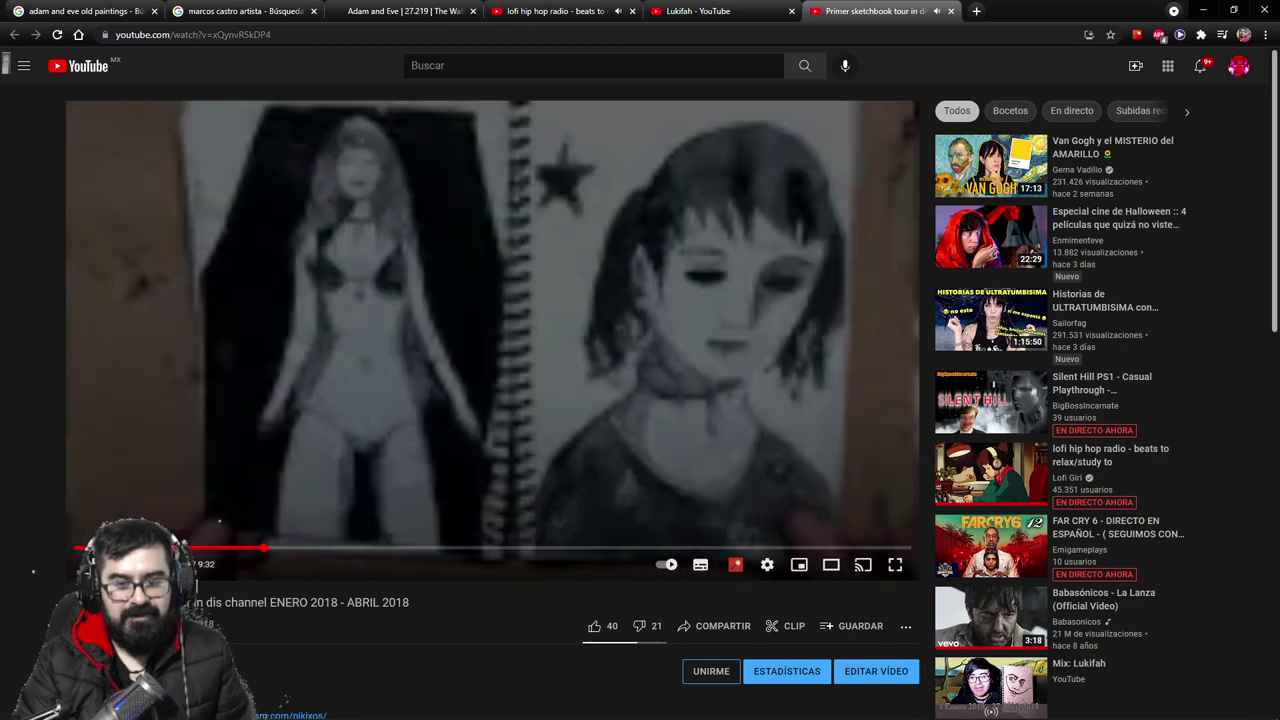
scroll(371, 418, down, 8)
scroll(371, 418, up, 8)
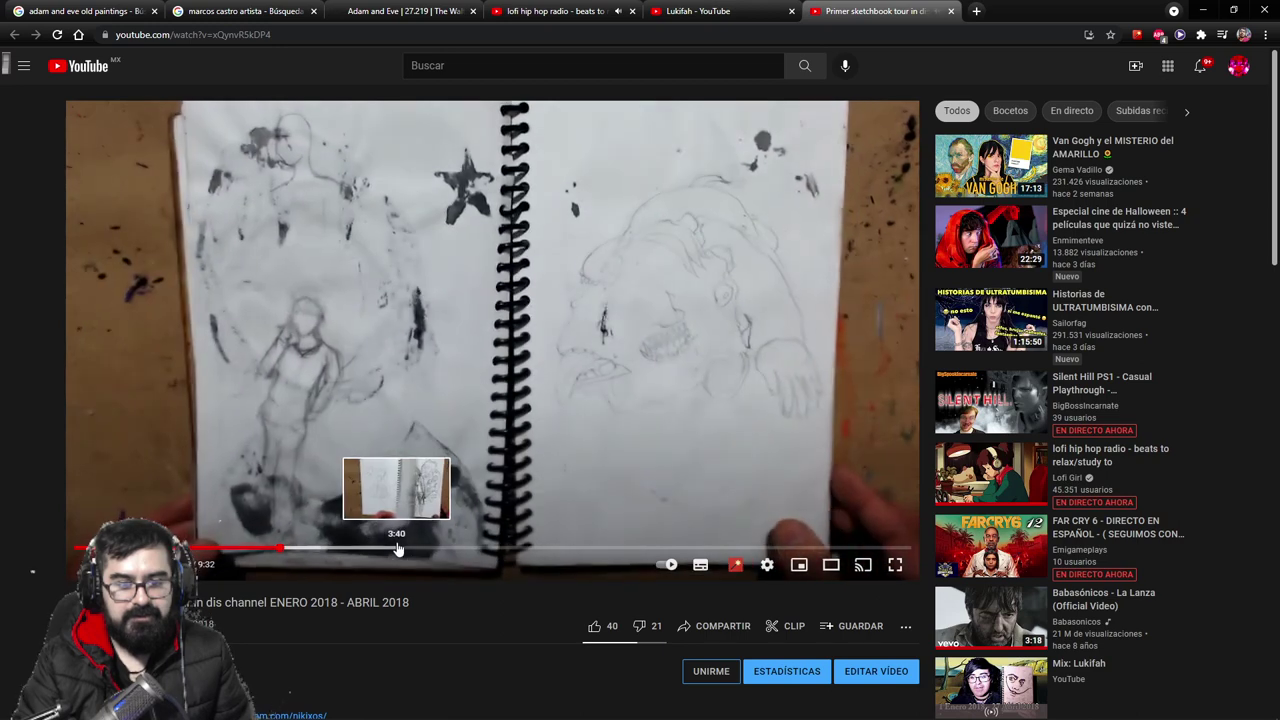
click(416, 548)
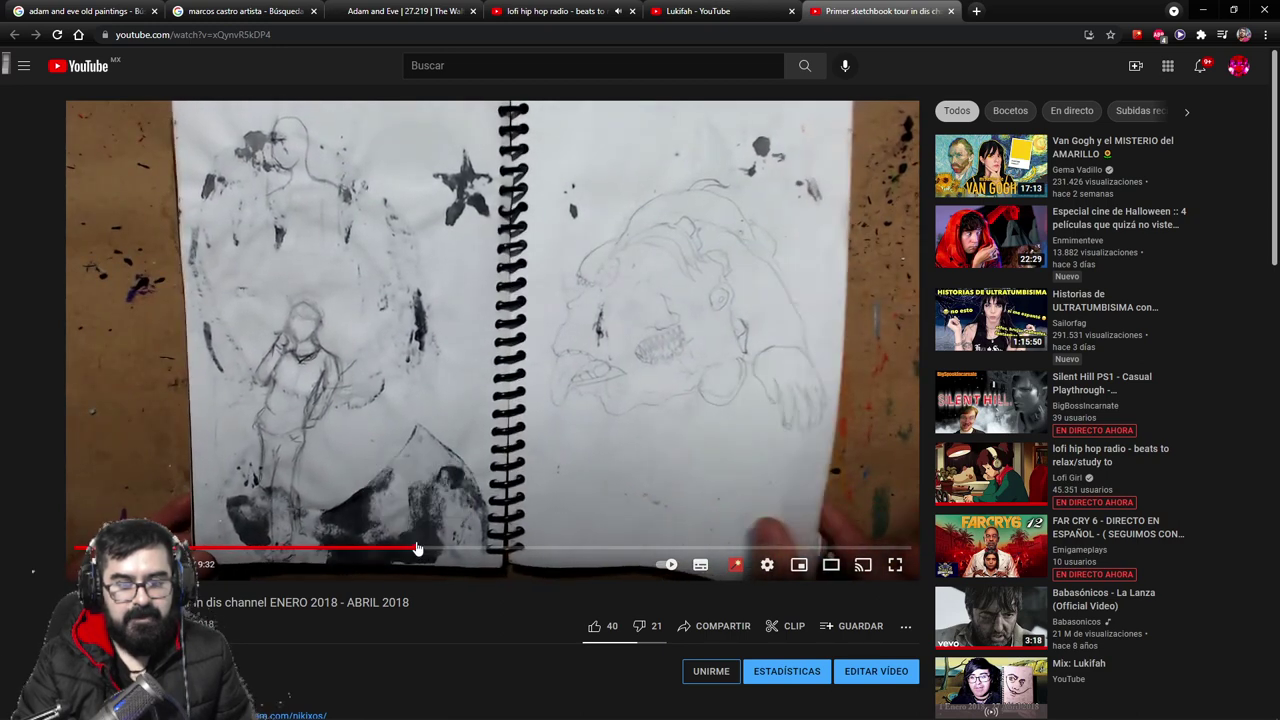
click(480, 550)
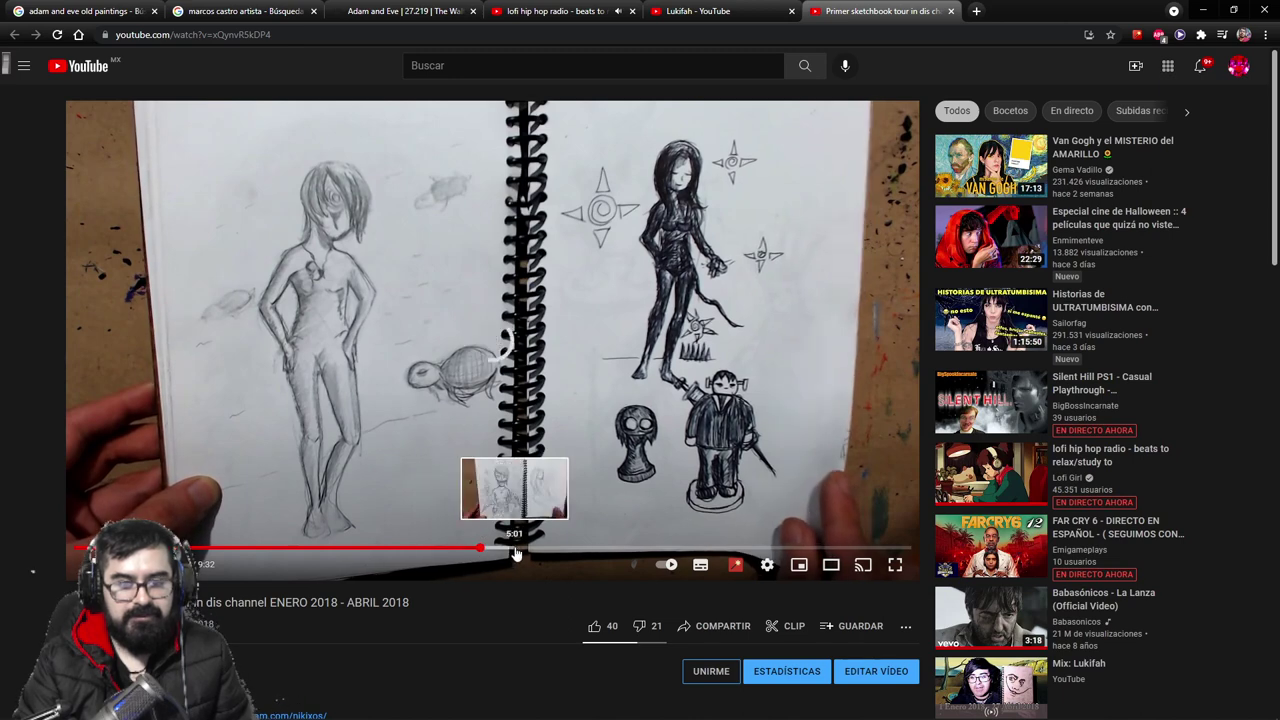
click(574, 551)
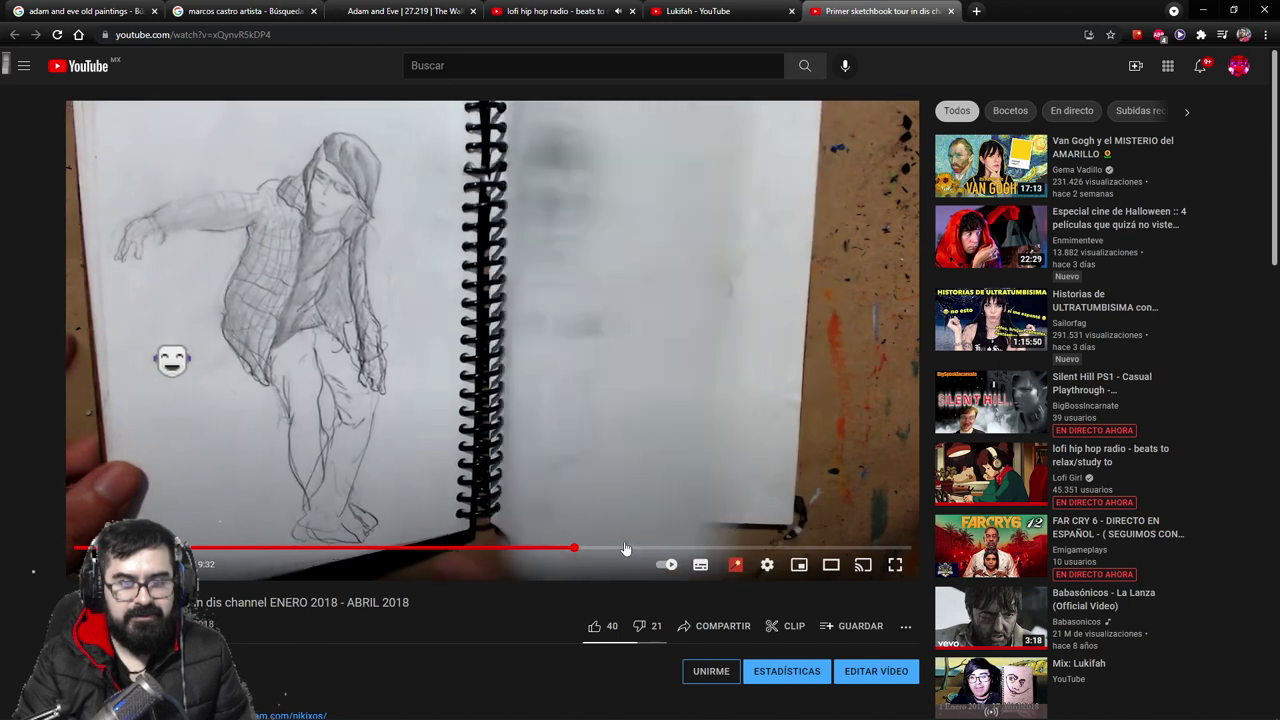
click(572, 550)
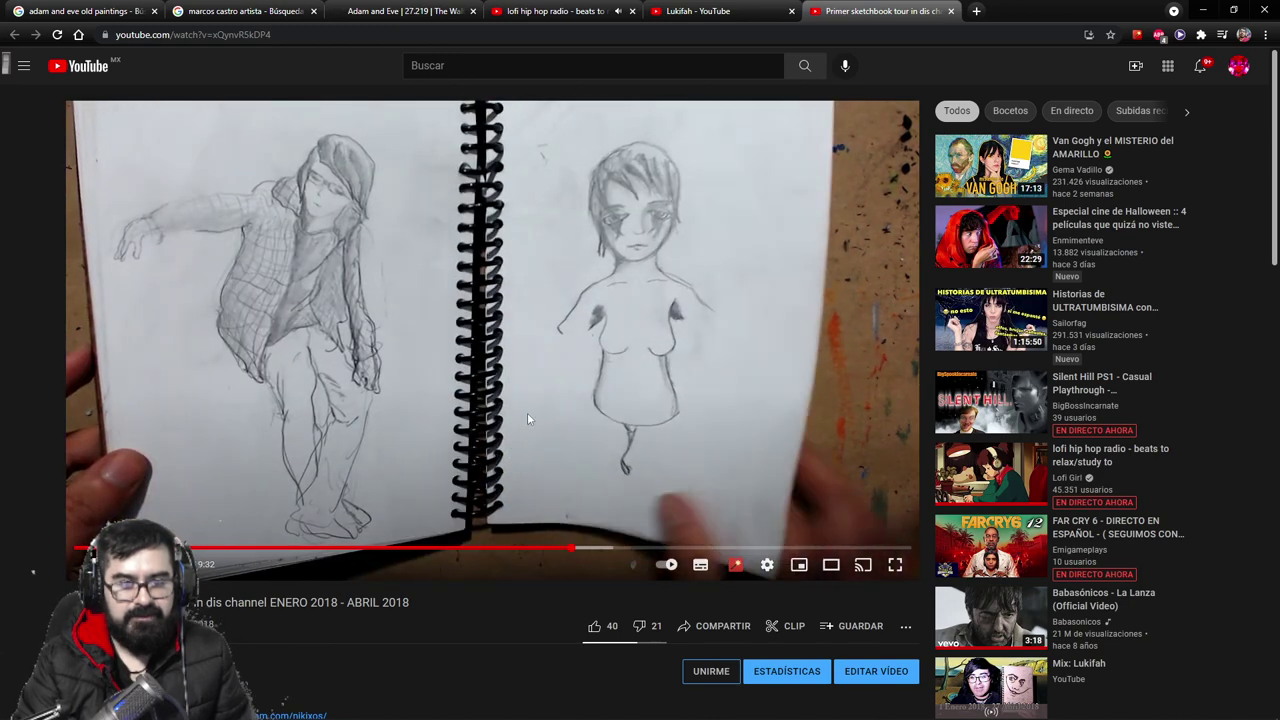
click(527, 416)
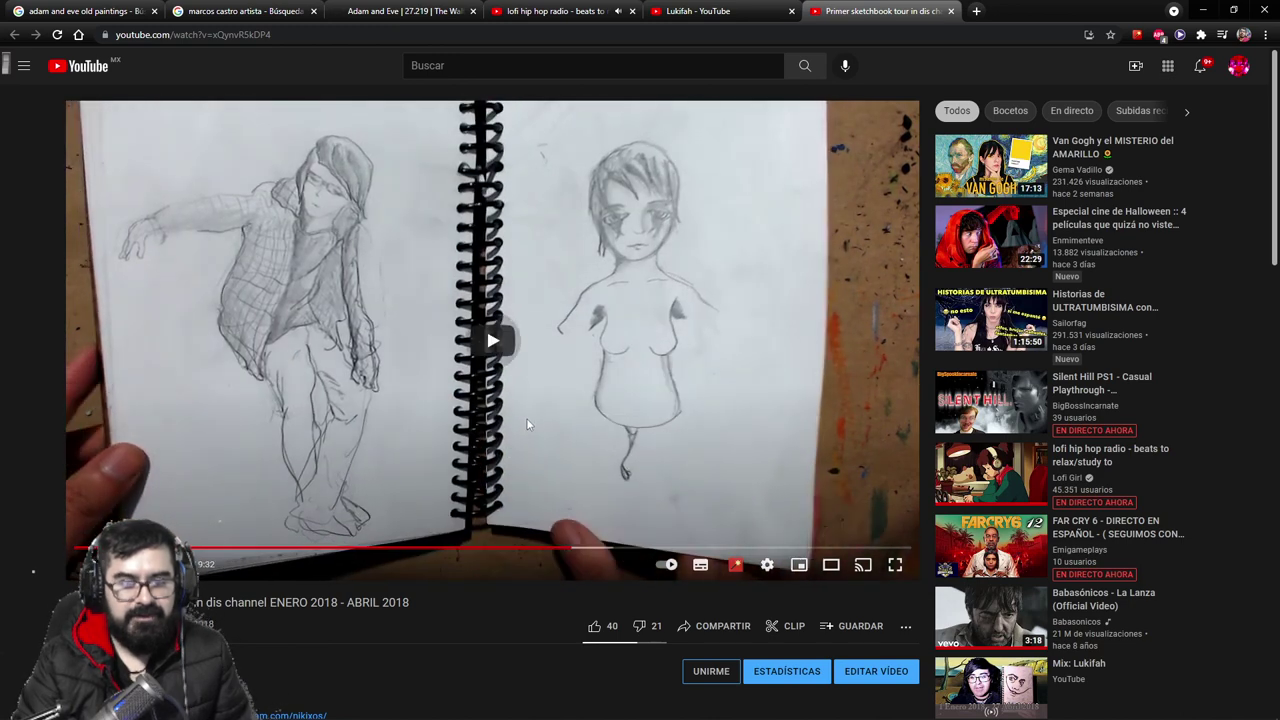
click(512, 548)
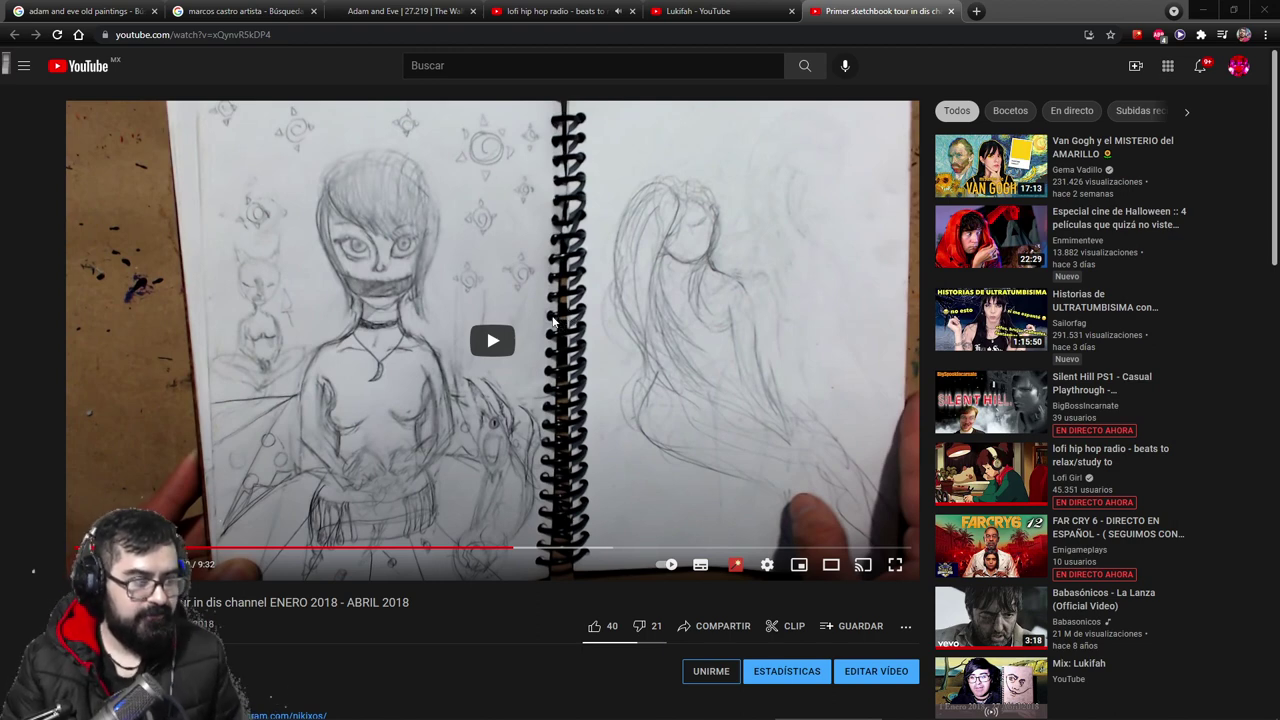
Step: Open the "Historia del ESTRIDENTISMO" video from the channel's list, skip ahead and examine part of it, then pause it
click(676, 8)
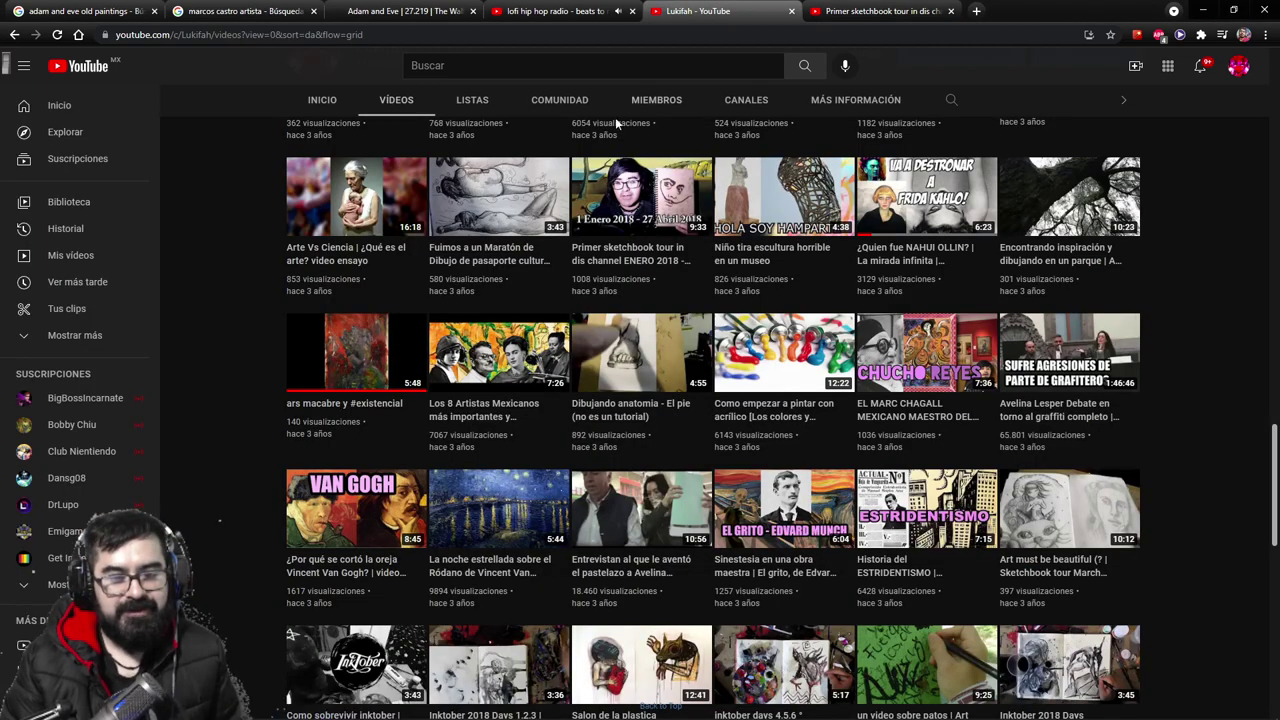
scroll(1252, 357, down, 3)
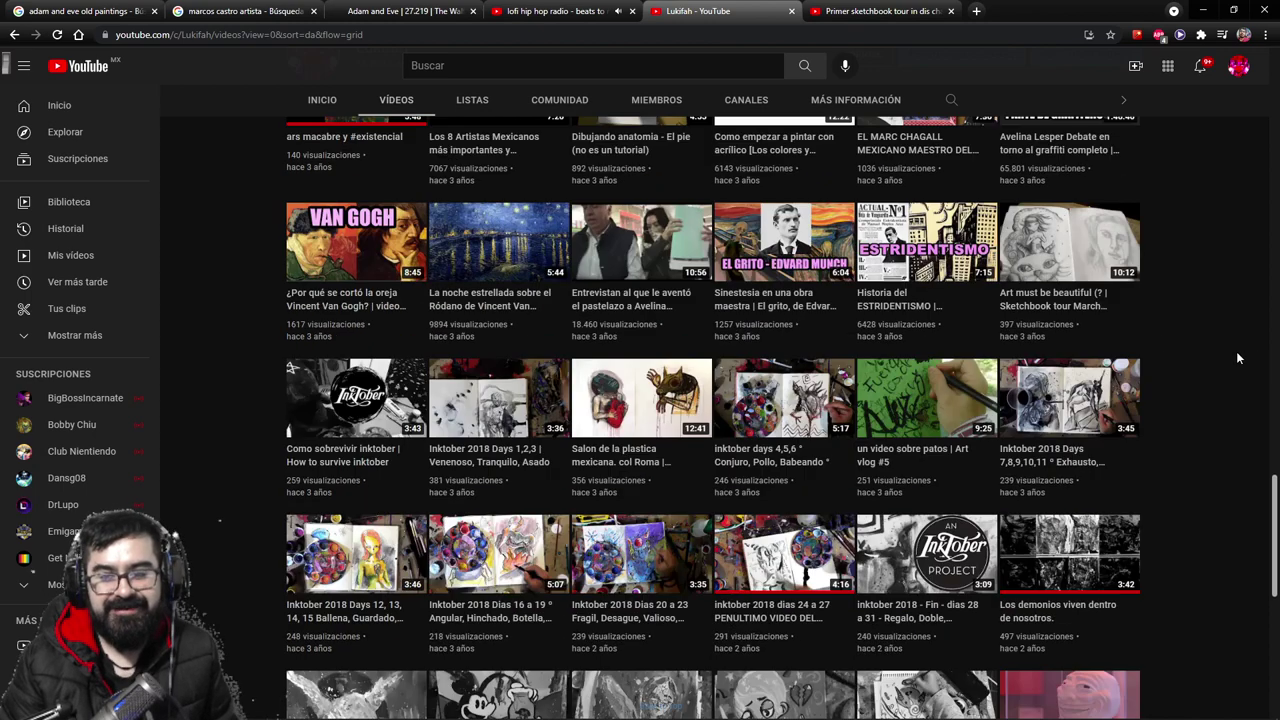
middle_click(962, 258)
click(990, 9)
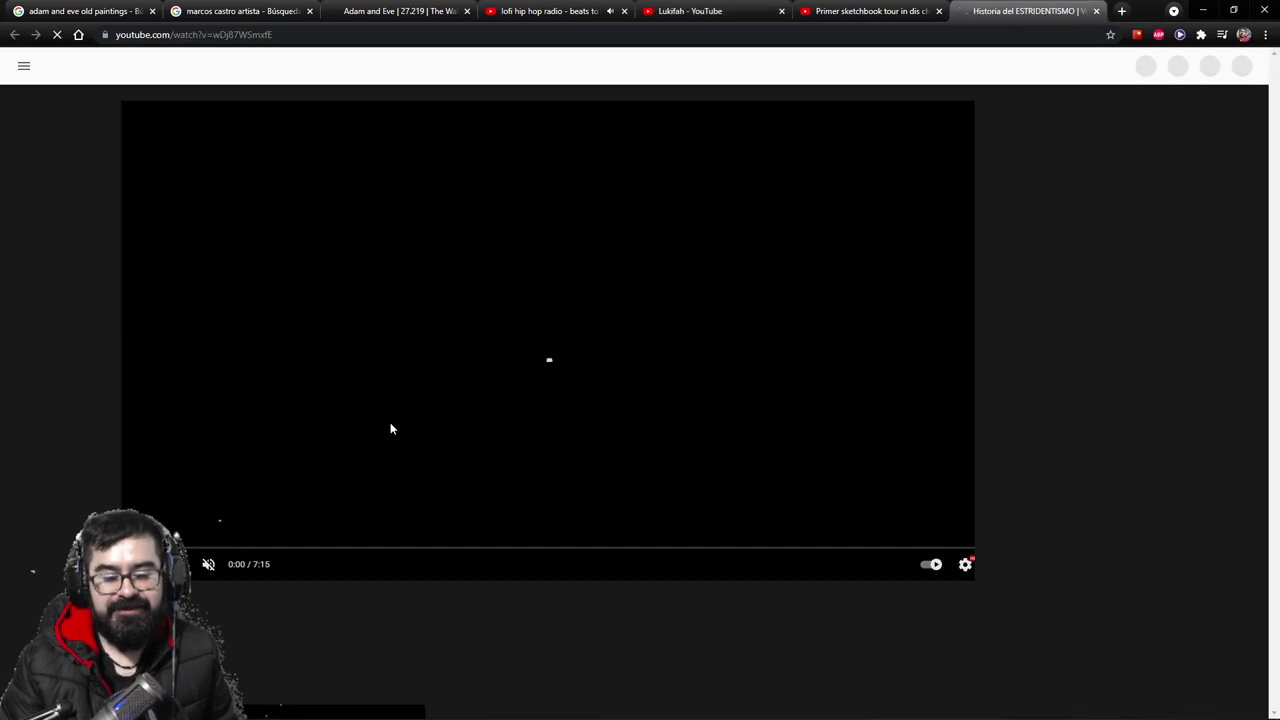
click(334, 548)
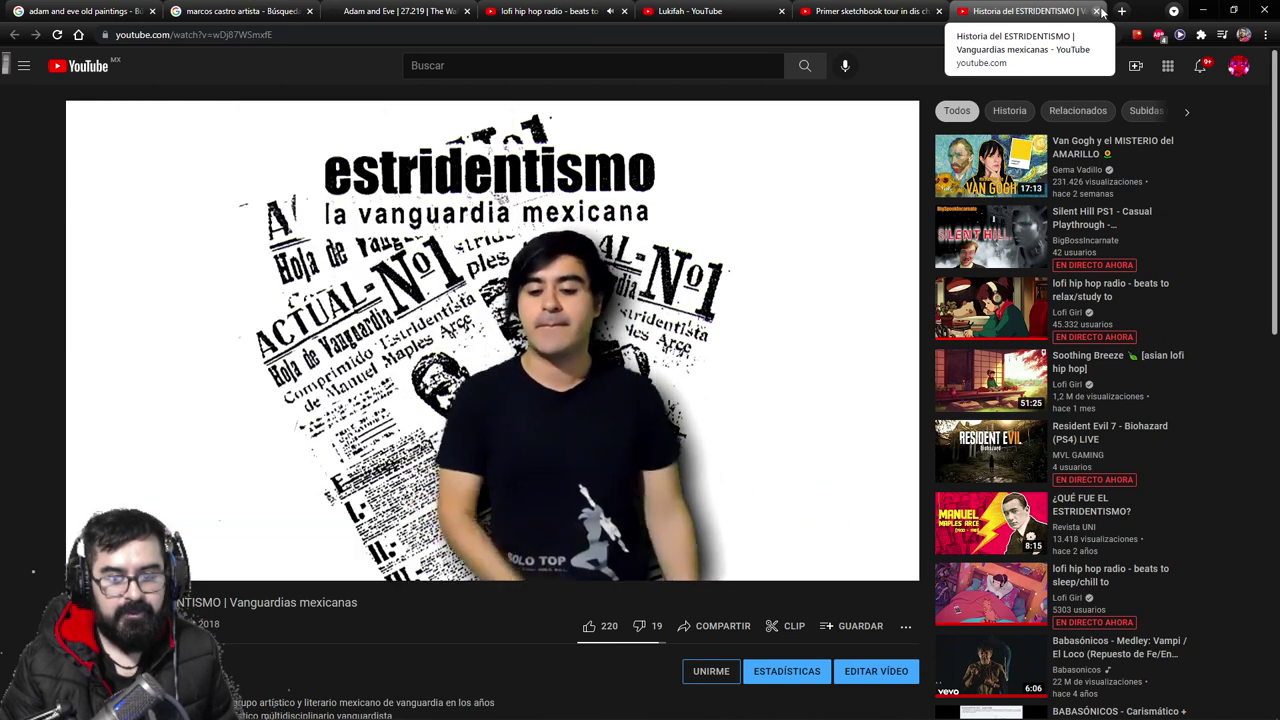
key(ctrl+l)
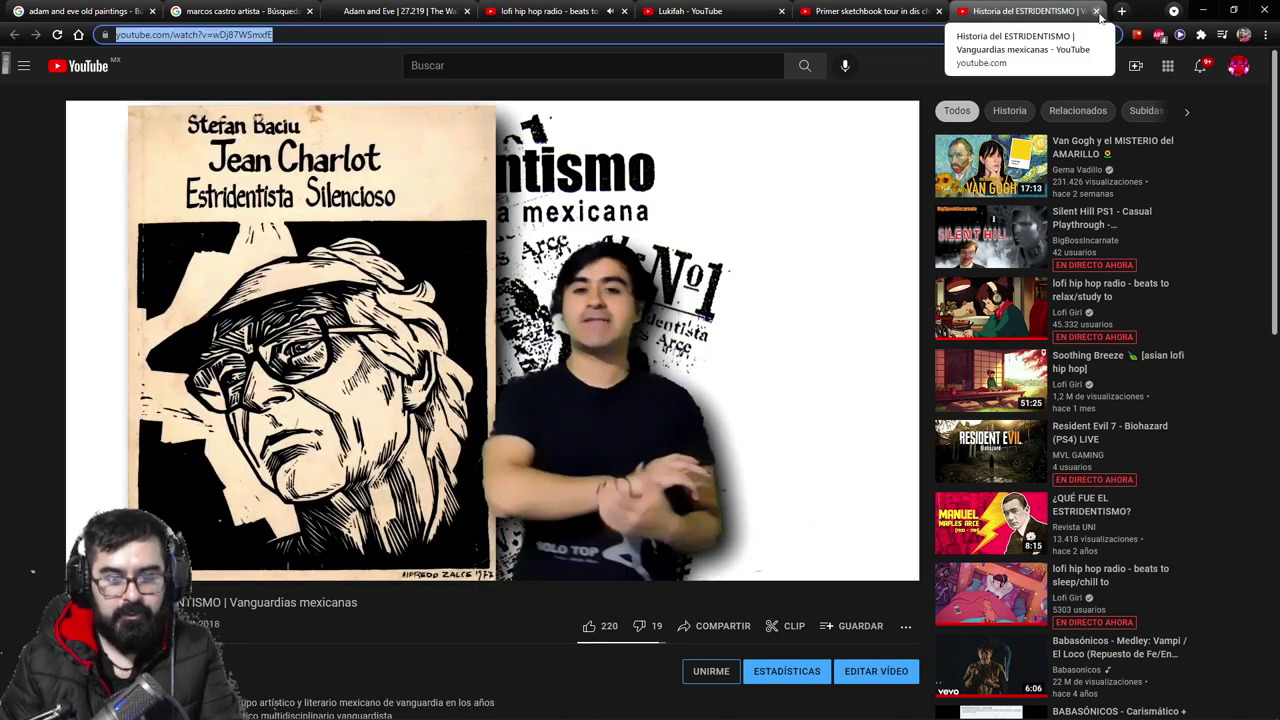
double_click(763, 173)
key(alt+Tab)
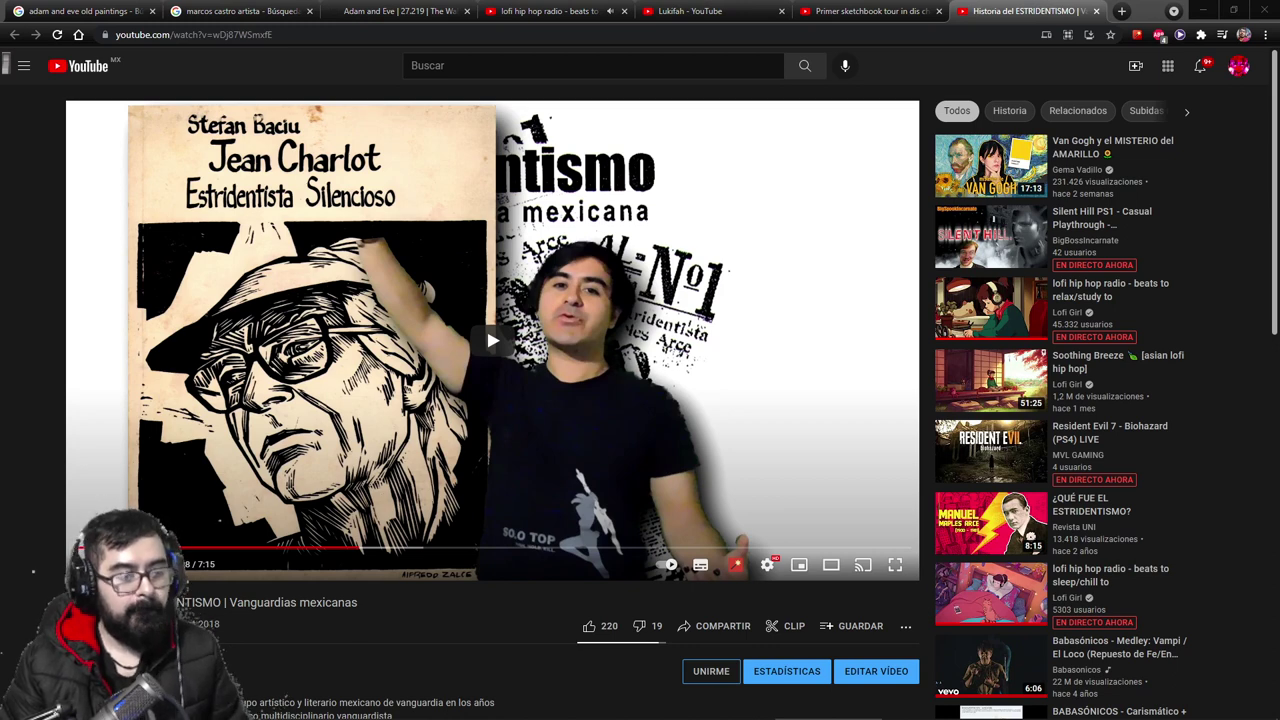
Step: Close the two video tabs and the channel tab, and return to the painting in Photoshop
click(1094, 11)
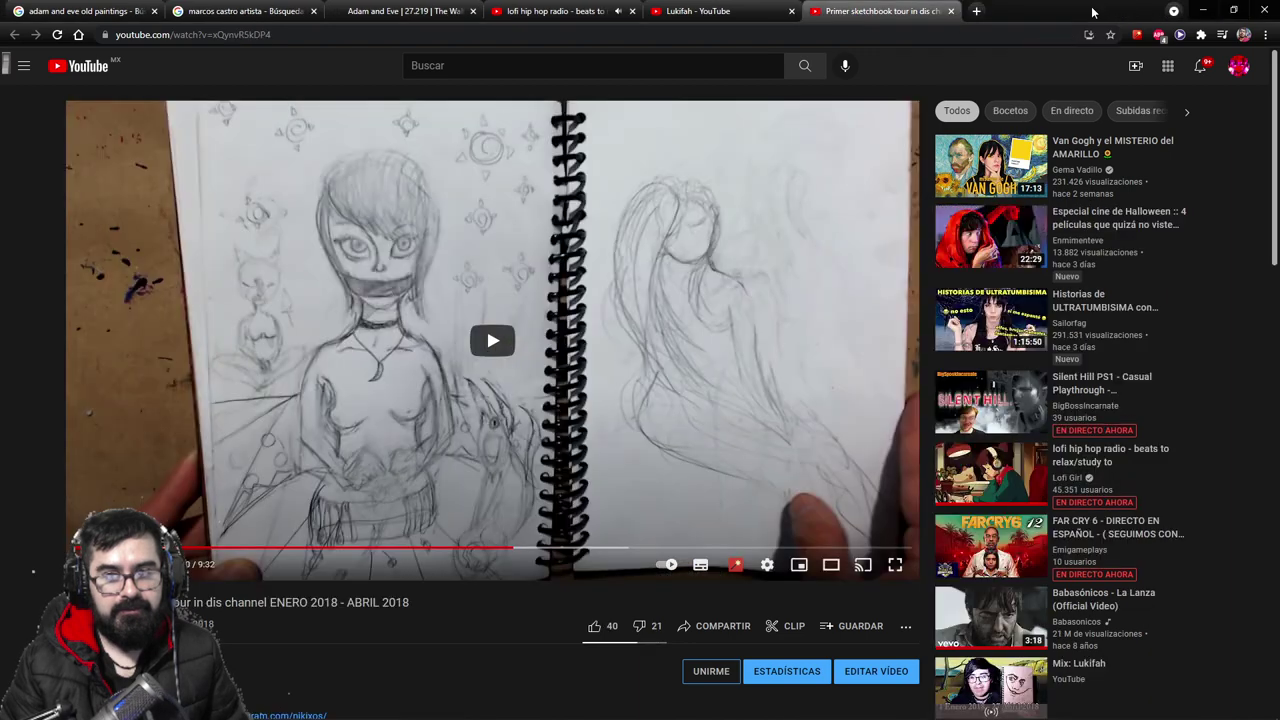
click(745, 9)
click(951, 11)
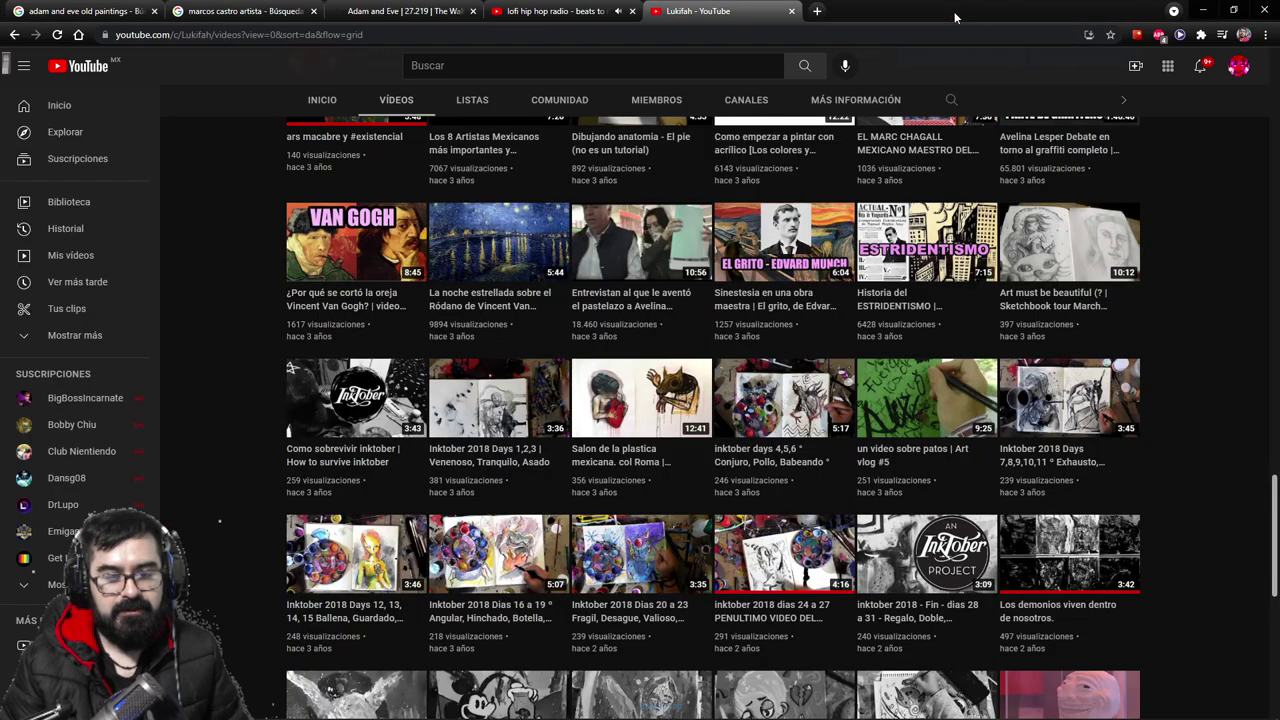
click(793, 11)
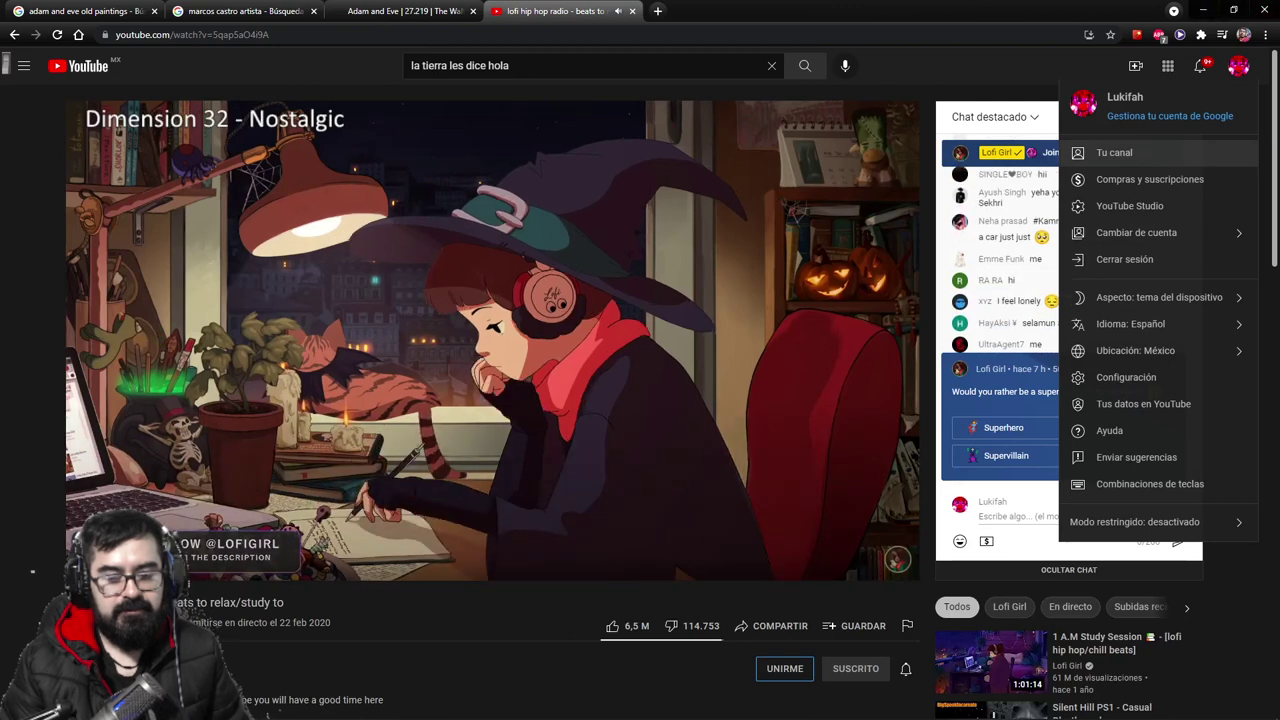
click(560, 707)
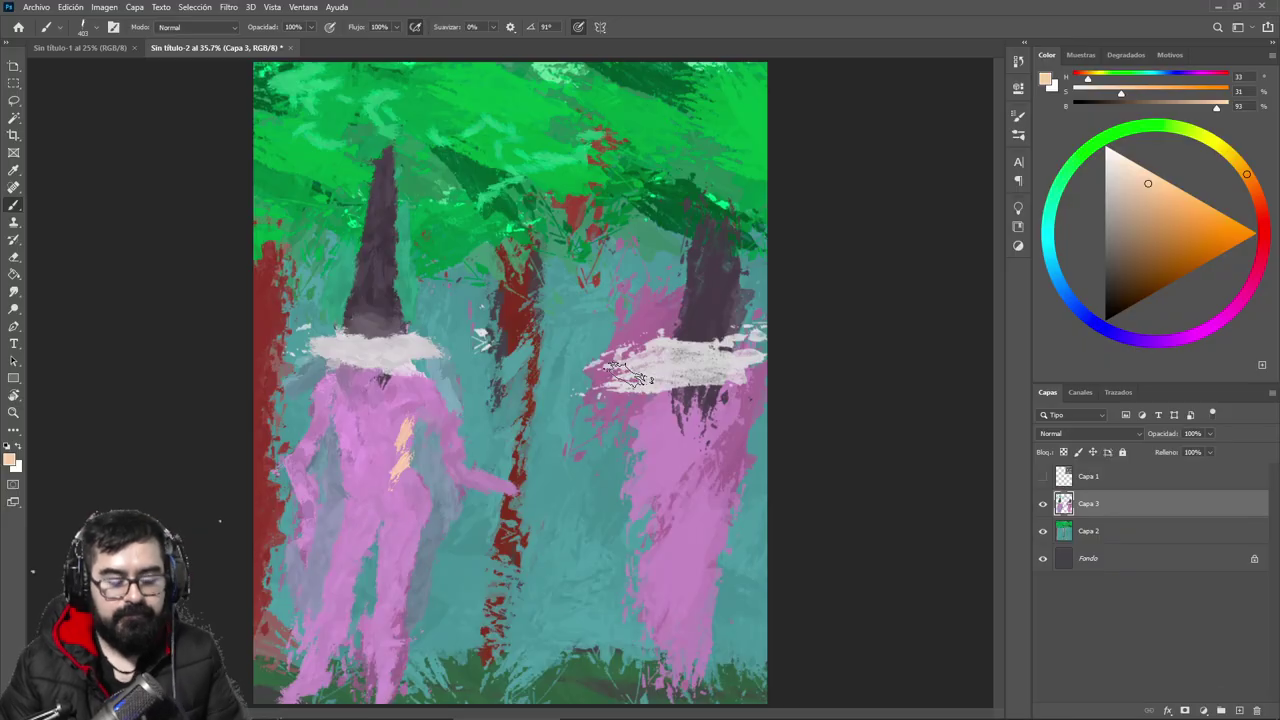
click(323, 703)
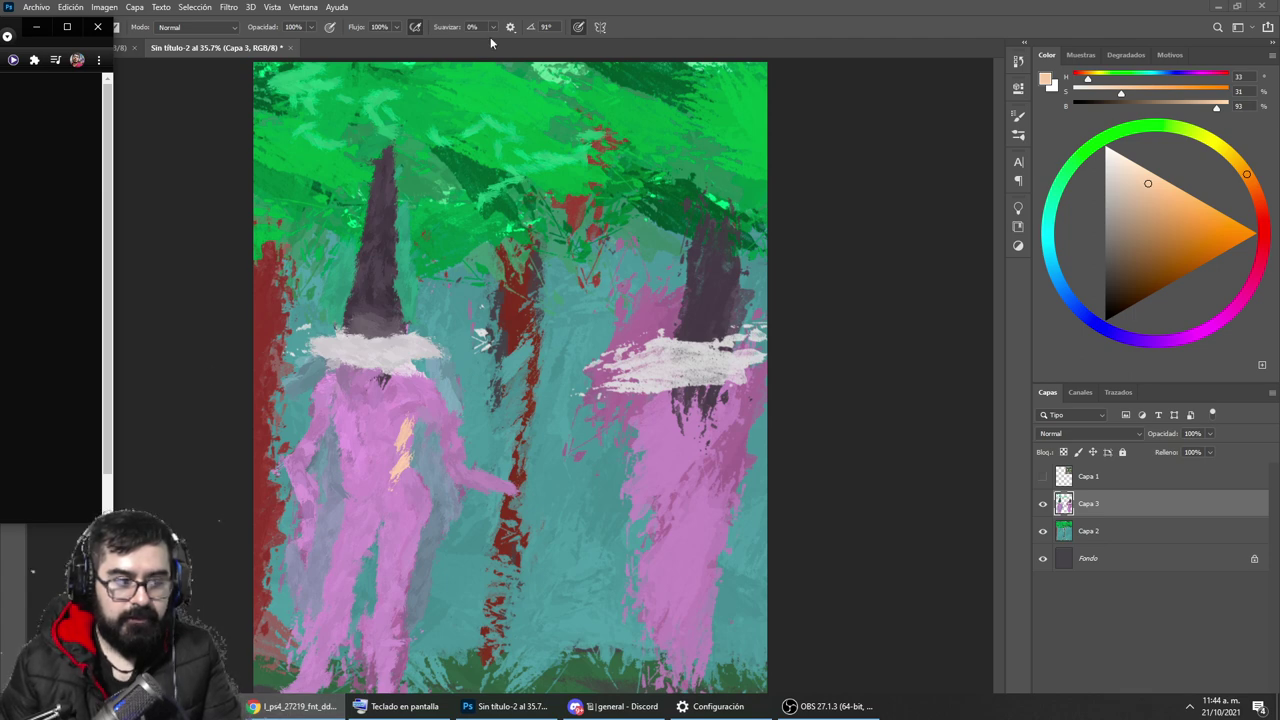
click(532, 5)
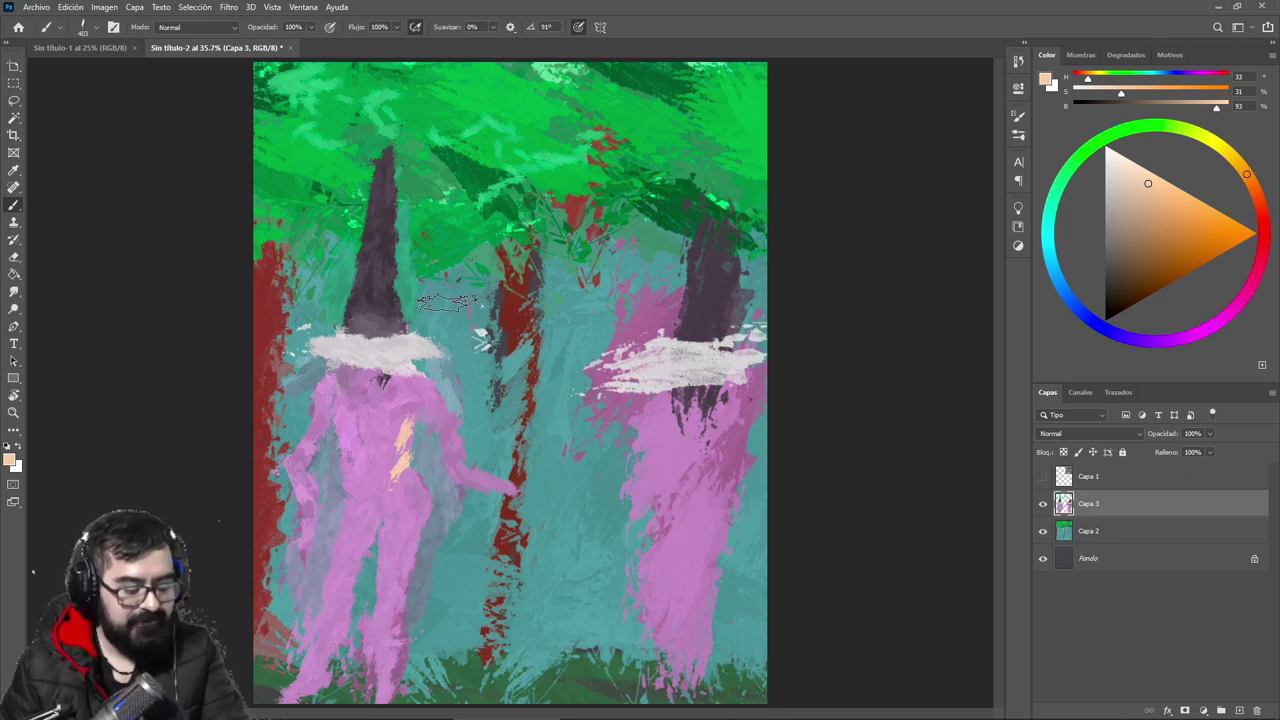
Step: Cover the peach strokes on the left figure's torso with sampled pink, and lighten its shoulder and bent arm with hue 299, saturation 25, brightness 84
alt+click(401, 412)
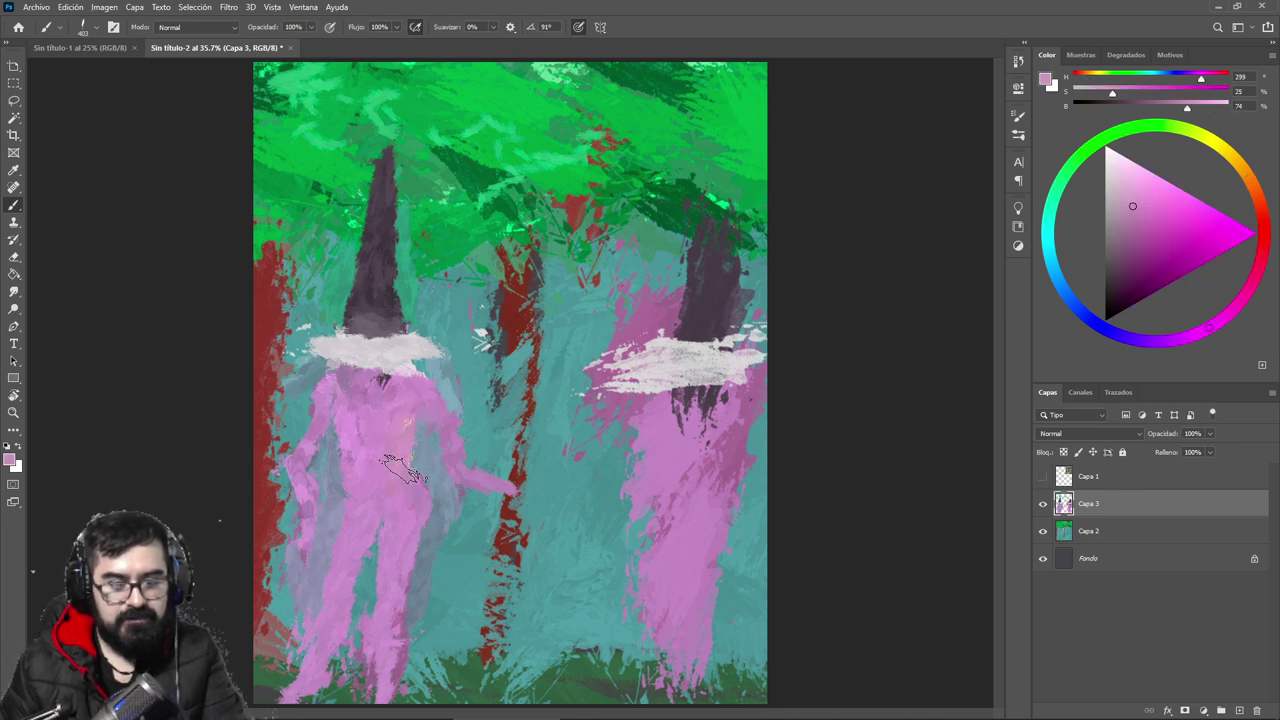
drag(1142, 197, 1136, 191)
scroll(370, 395, up, 1)
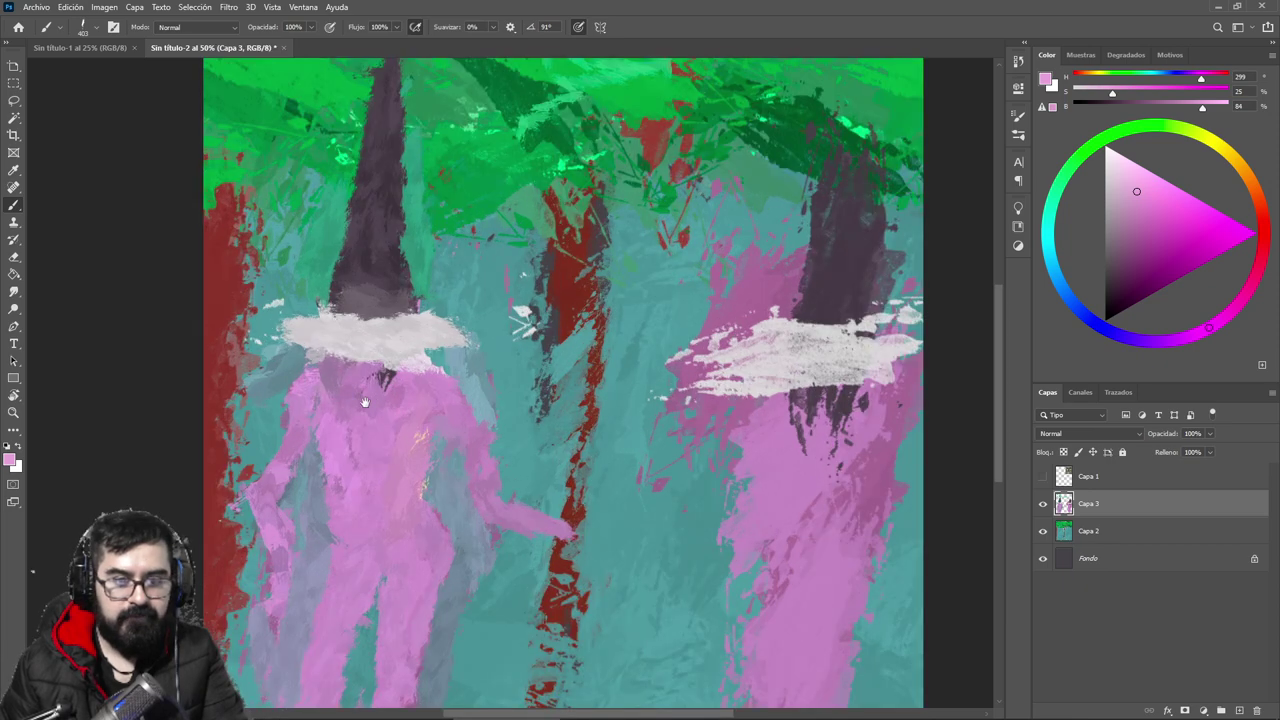
mouse_move(387, 304)
mouse_down()
mouse_move(414, 298)
mouse_move(362, 361)
mouse_move(363, 340)
mouse_up()
mouse_move(348, 393)
mouse_down()
mouse_move(345, 370)
mouse_move(322, 425)
mouse_move(355, 530)
mouse_up()
Step: Paint the left figure's lowered hand in pink with saturation 43 and brightness 88, and trim the area below it with sampled blue-grey
click(1162, 199)
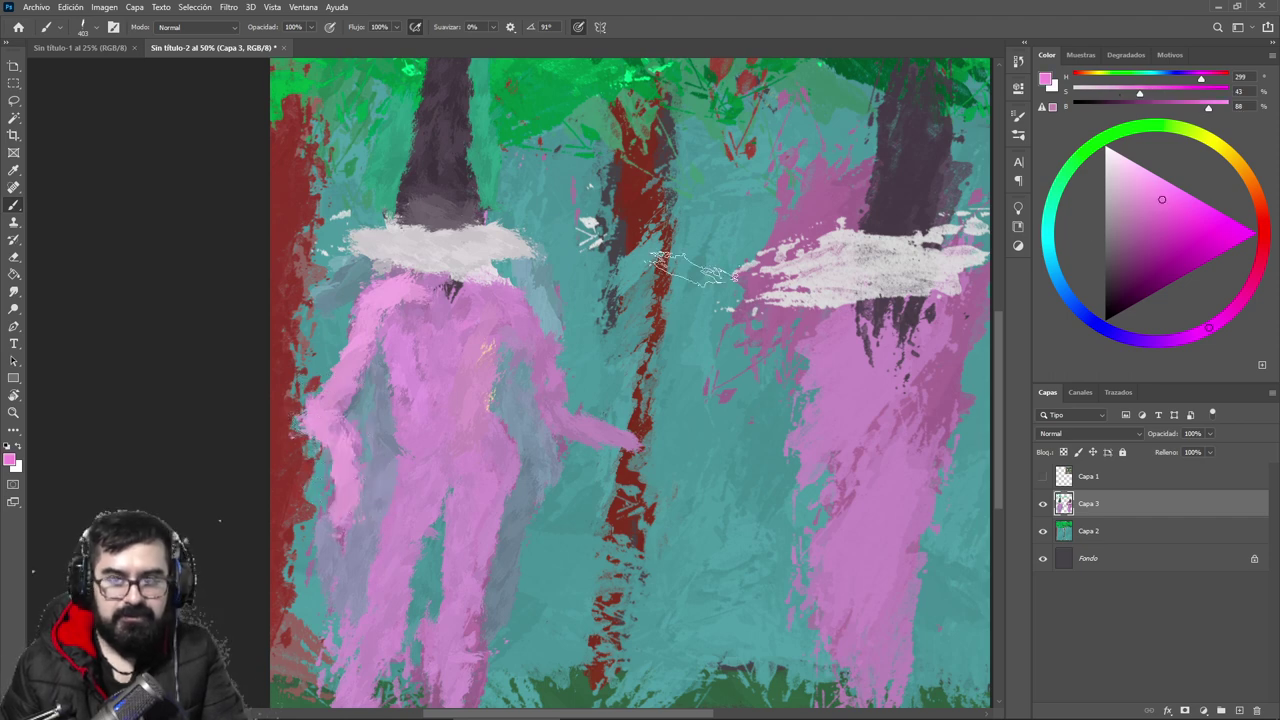
mouse_move(365, 466)
mouse_down()
mouse_move(348, 530)
mouse_move(329, 523)
mouse_move(375, 485)
mouse_move(404, 507)
mouse_move(416, 456)
mouse_move(386, 501)
mouse_move(351, 521)
mouse_move(336, 508)
mouse_move(321, 536)
mouse_move(353, 543)
mouse_move(351, 486)
mouse_move(371, 516)
mouse_move(322, 520)
mouse_up()
alt+click(347, 531)
alt+click(374, 481)
click(1127, 185)
alt+click(311, 522)
key(ctrl+z)
key(ctrl+z)
alt+click(321, 476)
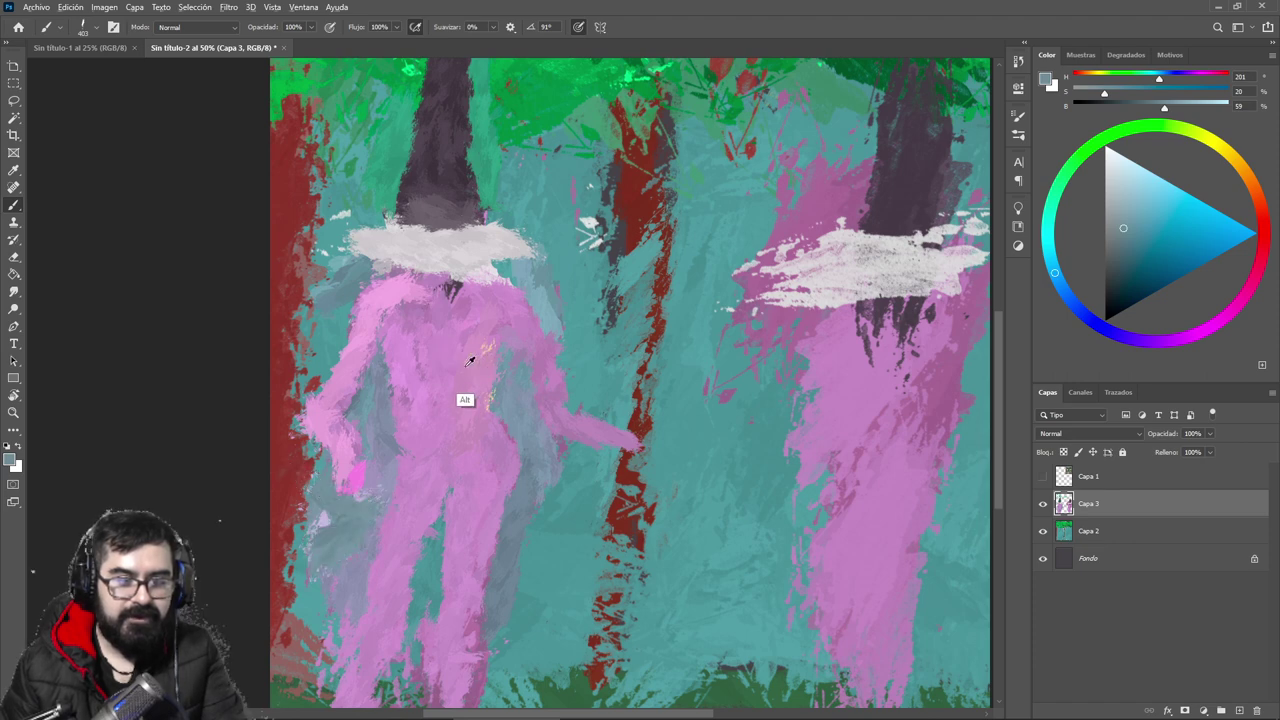
Step: Highlight the left figure's shoulders and chest with light pink of hue 302, saturation 27 and brightness 88
alt+click(468, 400)
click(1141, 187)
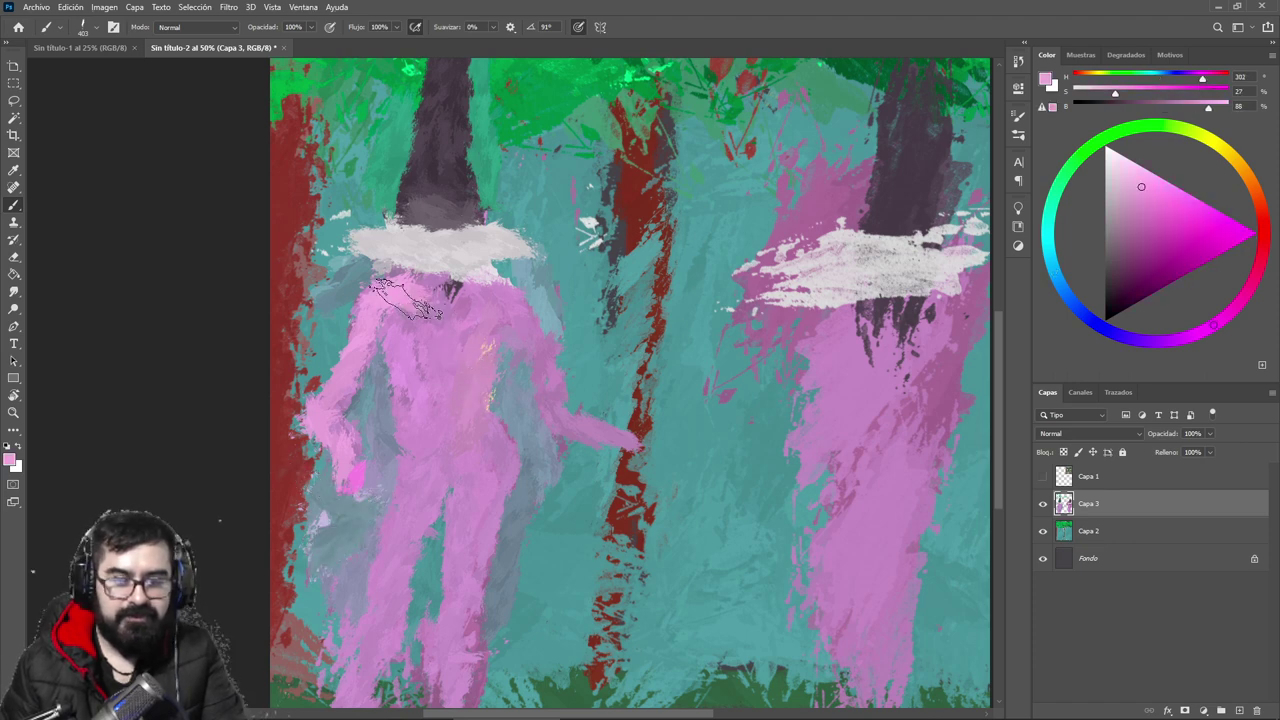
drag(483, 293, 490, 297)
mouse_move(449, 351)
mouse_down()
mouse_move(456, 343)
mouse_move(446, 362)
mouse_up()
Step: Highlight the left figure's hip and outer leg with light pink (hue 302, saturation 27, brightness 88), and lighten its extended arm with sampled pink
scroll(475, 375, down, 2)
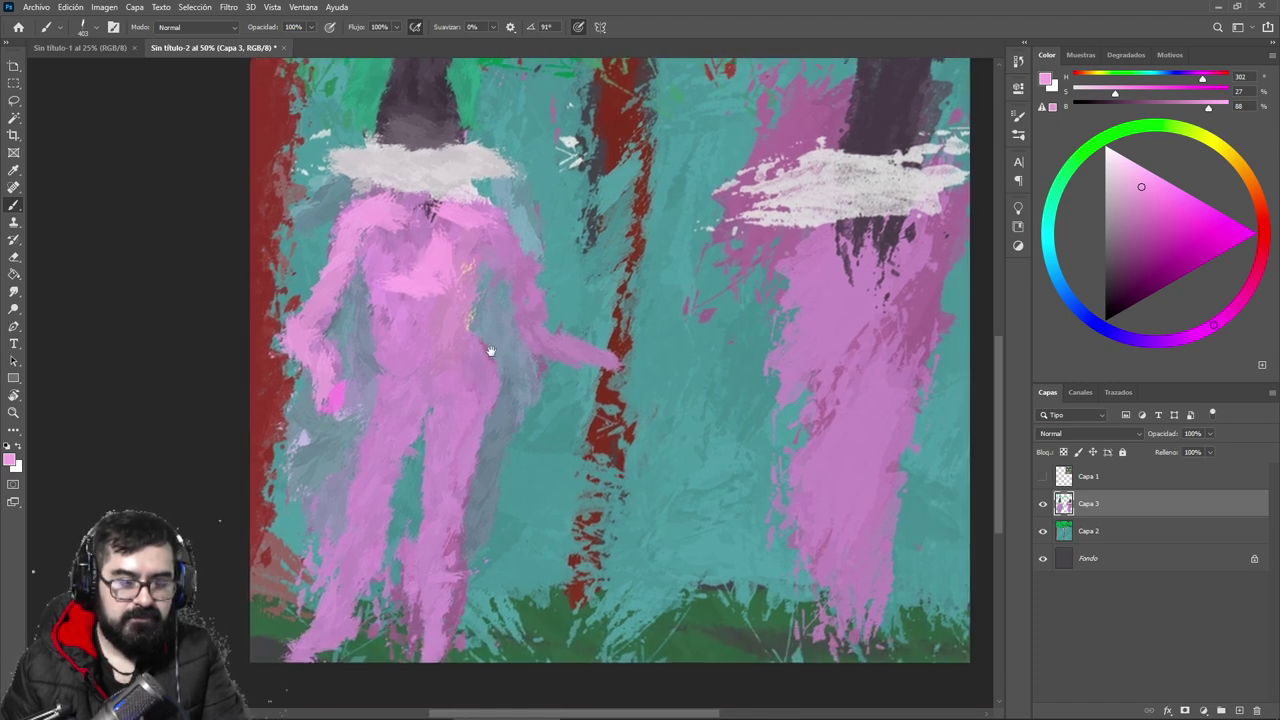
mouse_move(486, 390)
mouse_down()
mouse_move(474, 512)
mouse_move(455, 495)
mouse_up()
alt+click(463, 438)
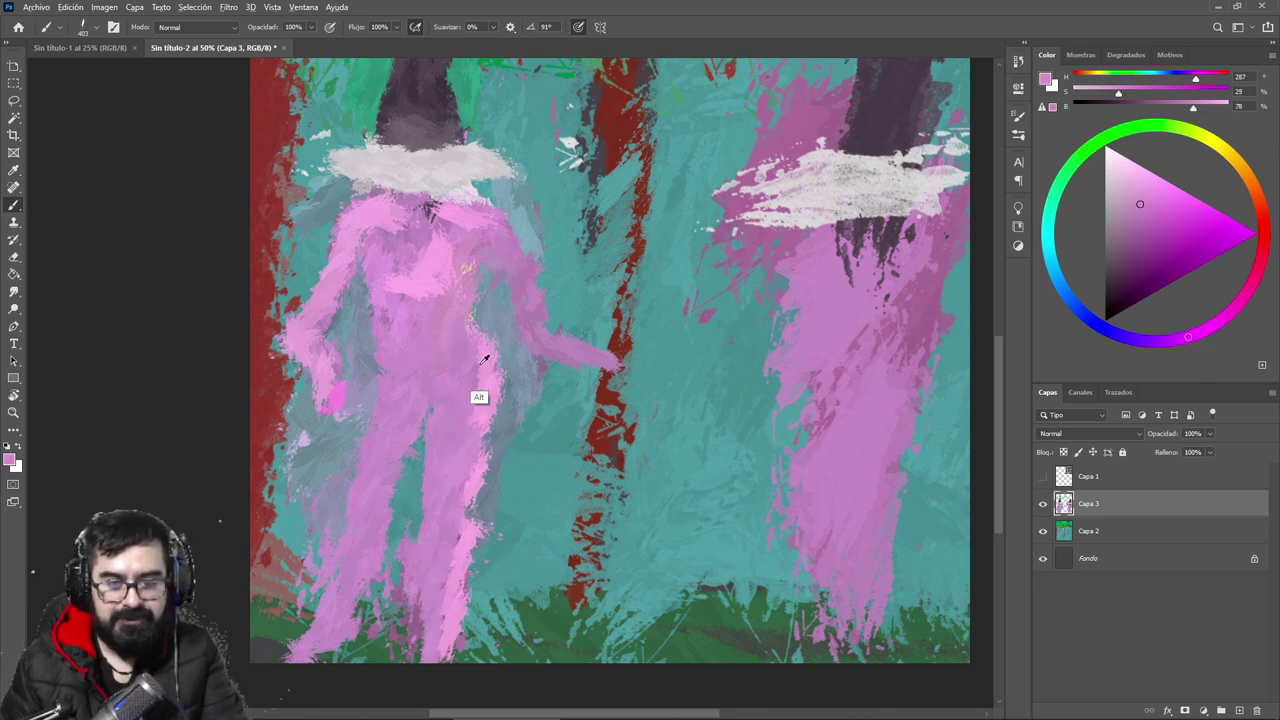
alt+click(492, 240)
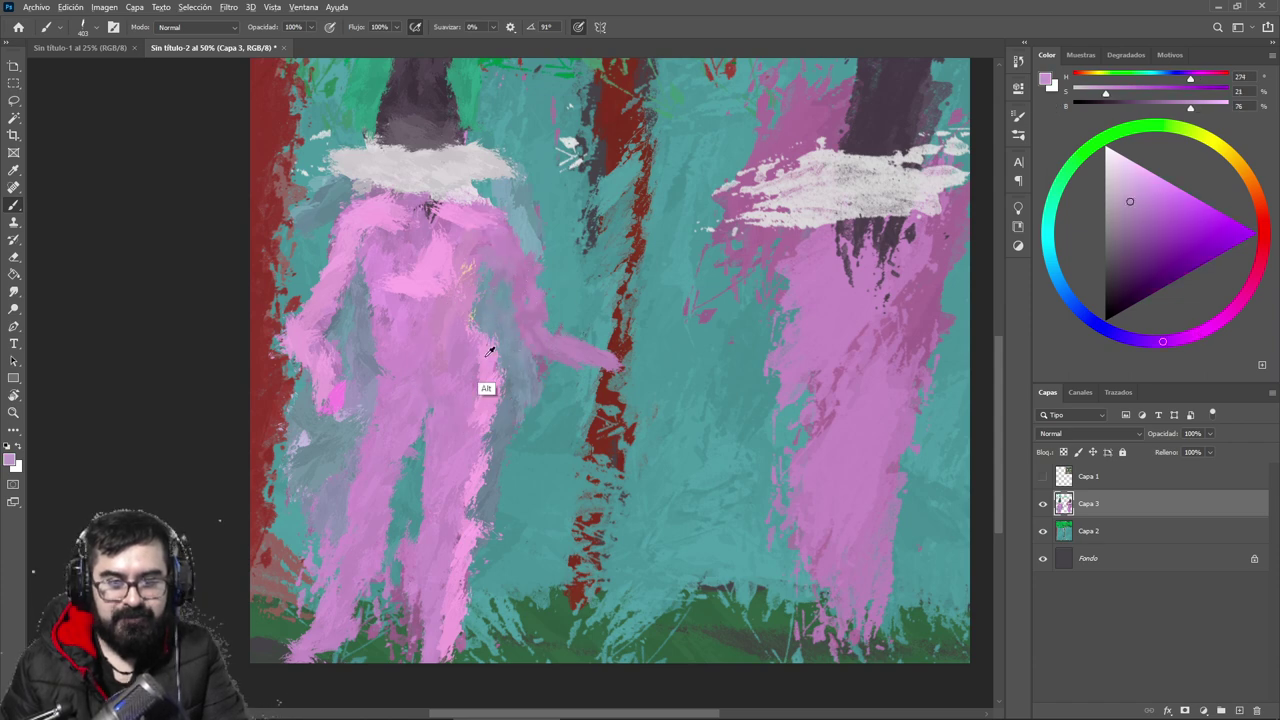
alt+click(491, 384)
mouse_move(522, 268)
mouse_down()
mouse_move(564, 335)
mouse_move(616, 364)
mouse_up()
Step: Blend the bright chest patch on the left figure into the torso with sampled mid-pink
alt+click(402, 304)
mouse_move(423, 304)
mouse_down()
mouse_move(409, 303)
mouse_move(428, 231)
mouse_up()
alt+click(413, 248)
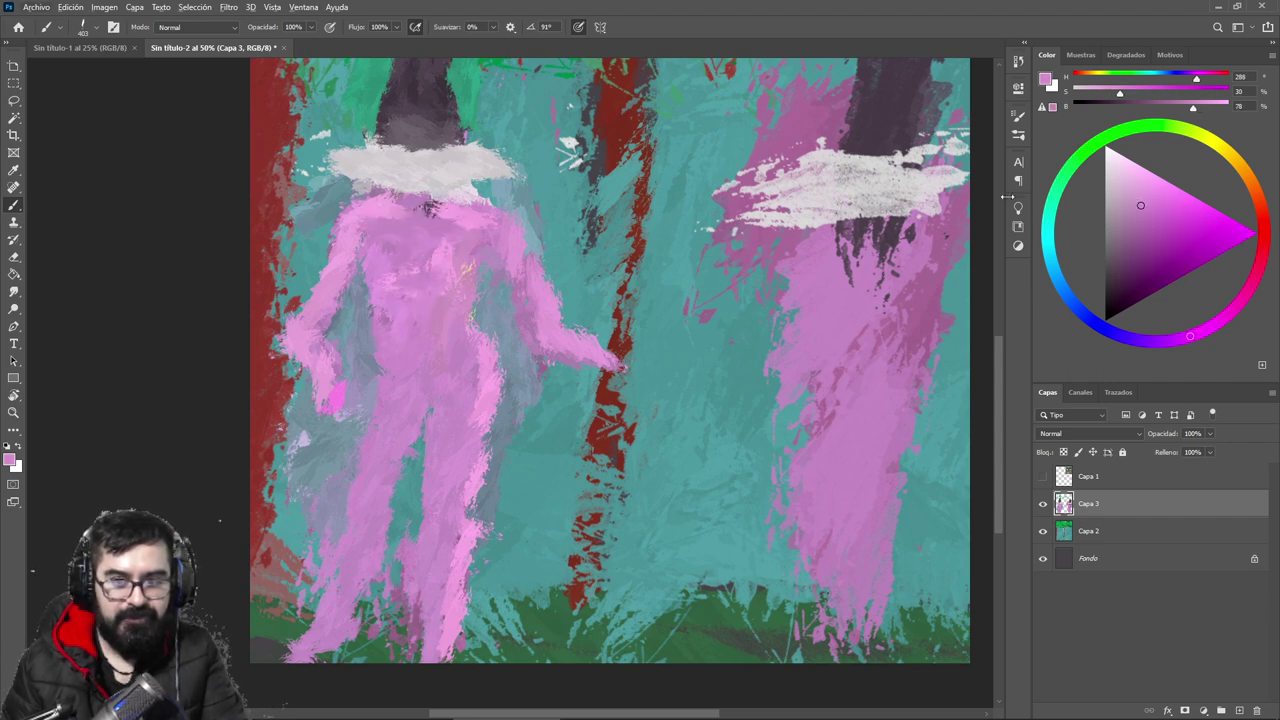
Step: Repaint the left figure's ruff with strokes of pure white
click(1108, 148)
mouse_move(427, 156)
mouse_down()
mouse_move(525, 165)
mouse_move(340, 174)
mouse_up()
drag(430, 187, 365, 184)
mouse_move(520, 175)
mouse_down()
mouse_move(366, 170)
mouse_move(583, 187)
mouse_move(443, 203)
mouse_up()
Step: Lighten the left figure's shoulder and bent arm with pale pink of saturation 21 and brightness 92, and touch up the torso with sampled pink
alt+click(387, 246)
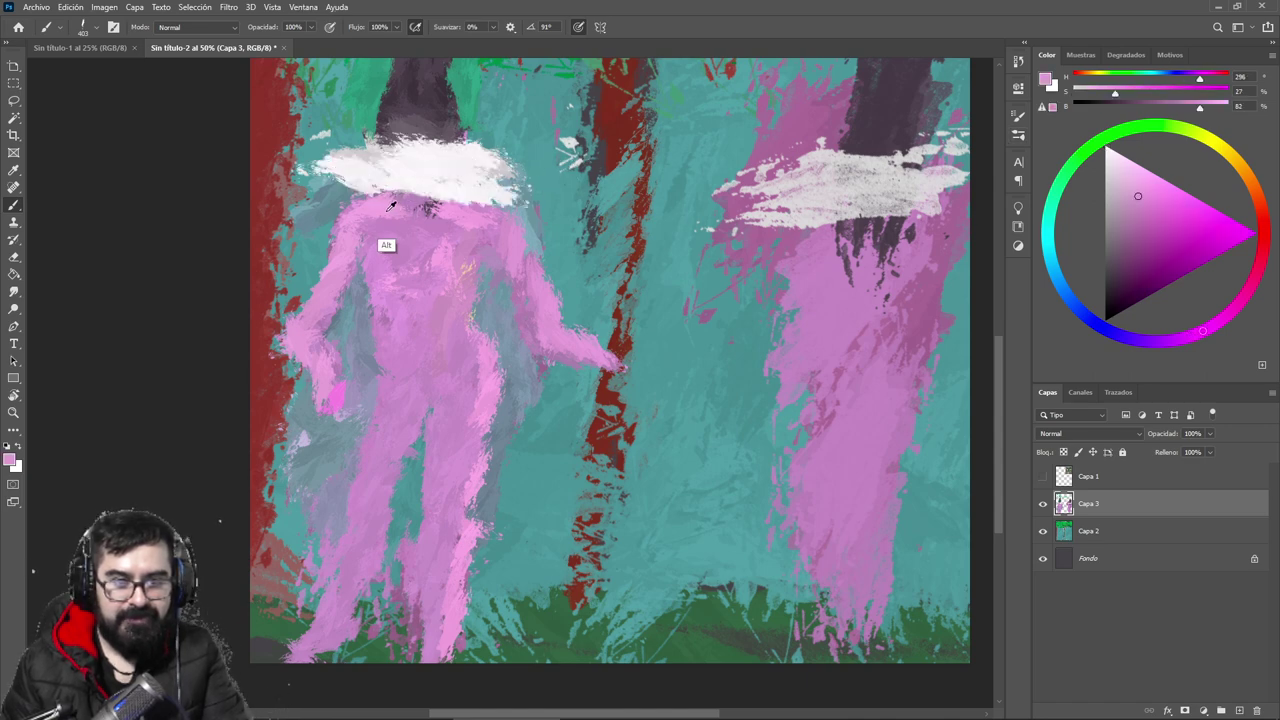
click(1134, 176)
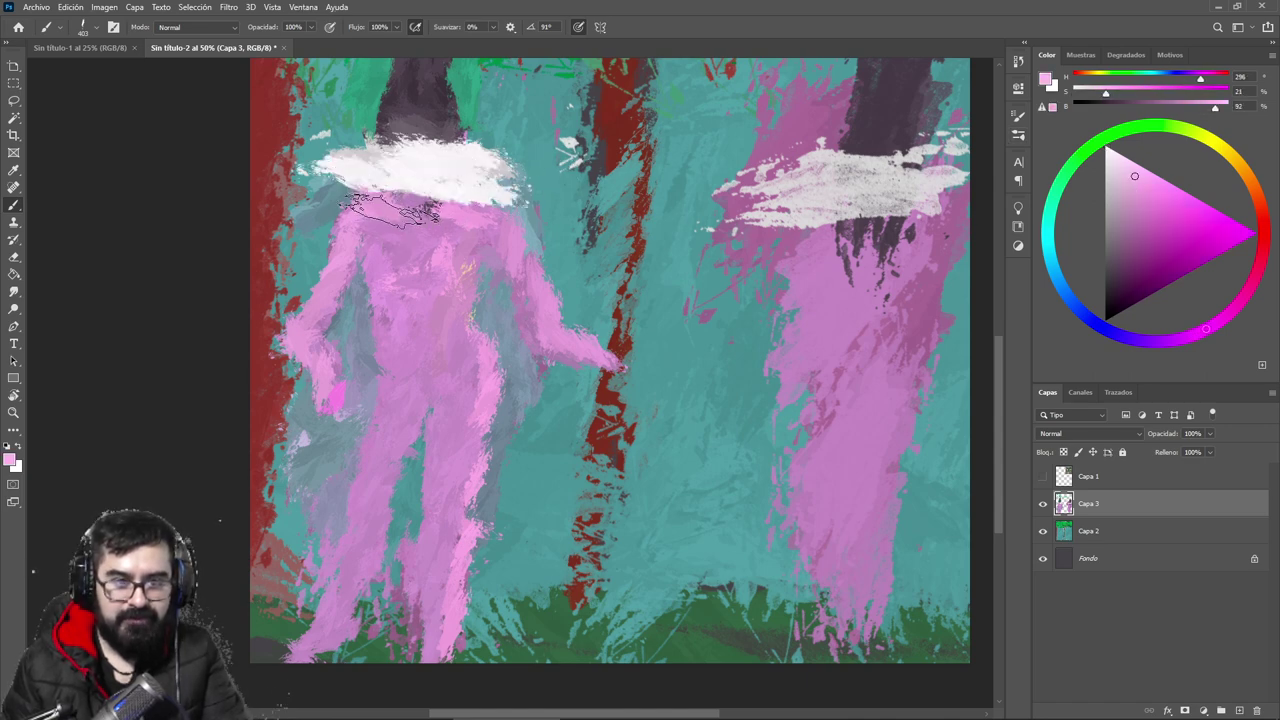
mouse_move(408, 241)
mouse_down()
mouse_move(352, 220)
mouse_move(347, 291)
mouse_up()
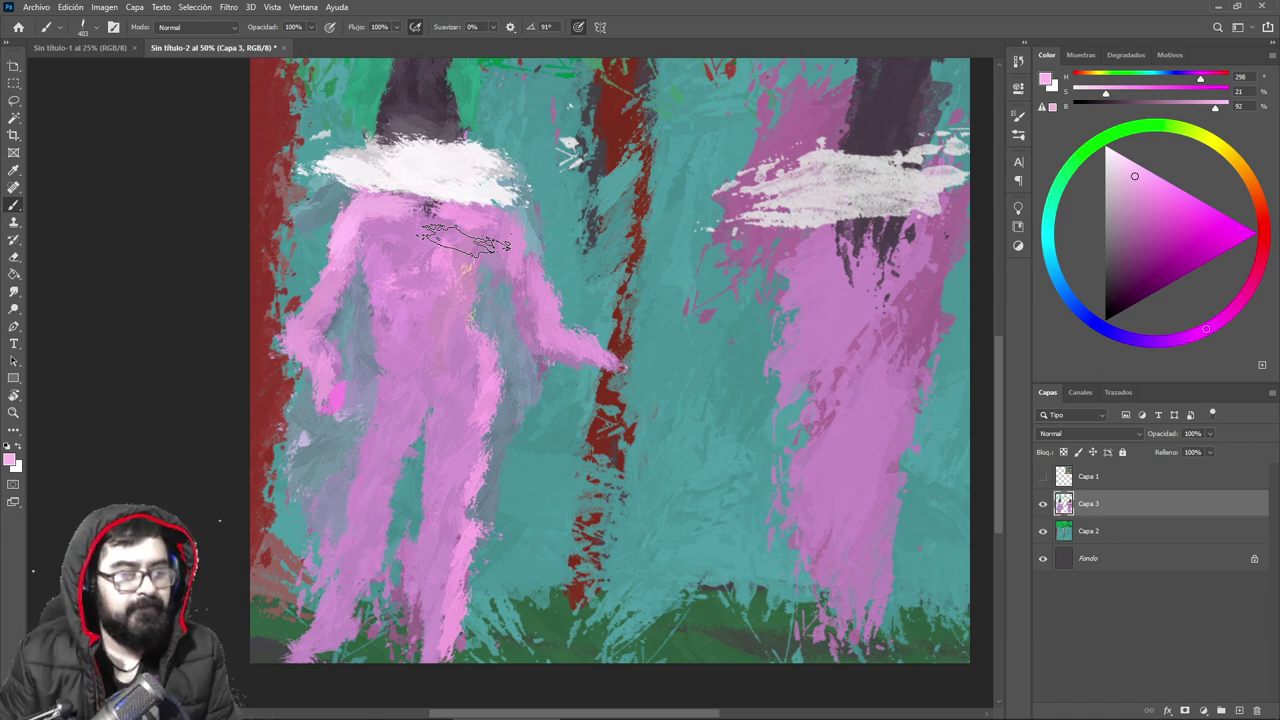
alt+click(445, 300)
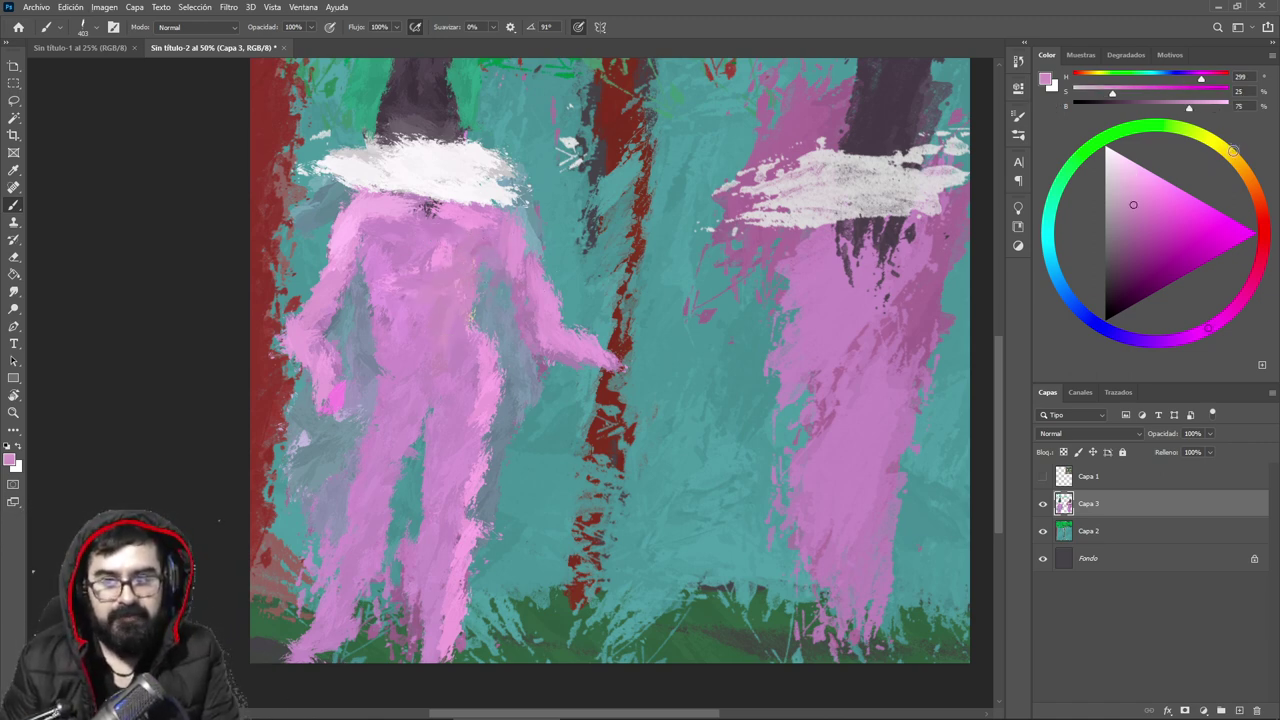
Step: Add a peach-orange accent on the left figure's shoulder beside the ruff, undoing the first stroke and adjusting the shade
drag(1243, 168, 1262, 191)
drag(1154, 201, 1136, 168)
mouse_move(489, 216)
mouse_down()
mouse_move(584, 250)
mouse_move(508, 236)
mouse_up()
key(ctrl+z)
click(1144, 192)
alt+click(469, 238)
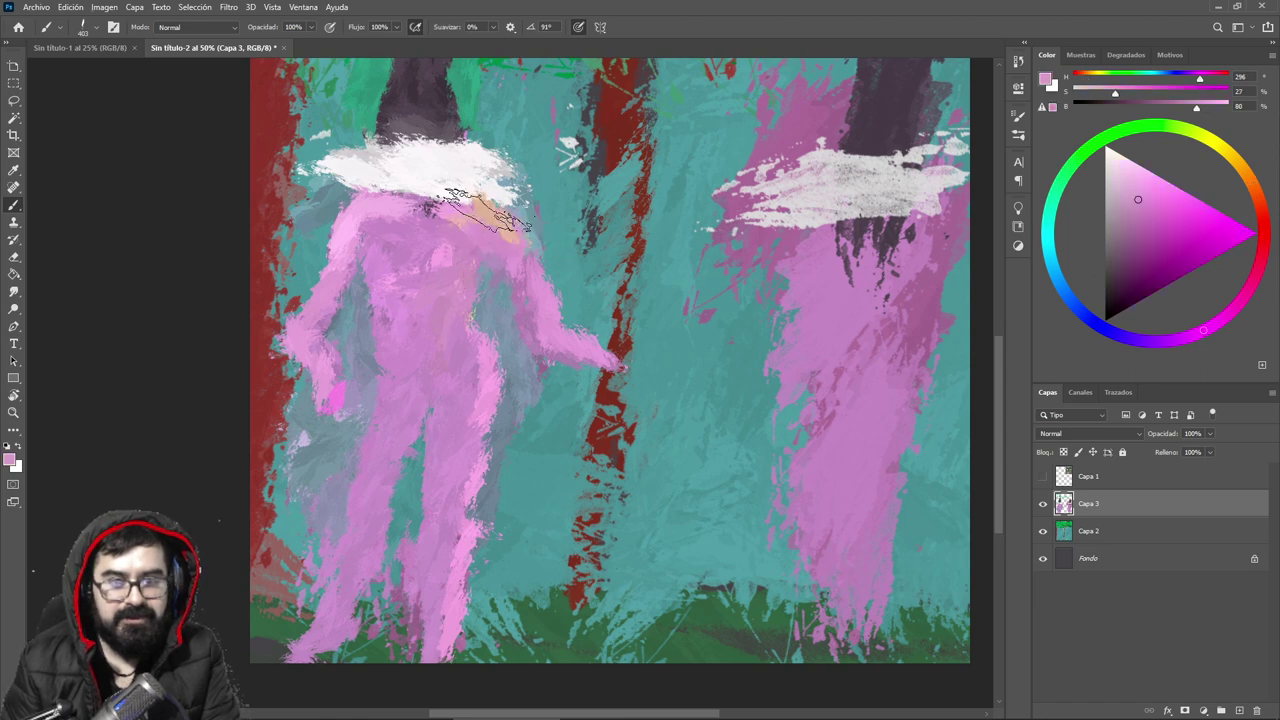
Step: Trim the left ruff's edges with blue-grey (hue 198, saturation 24, brightness 63), and extend the dark neck over its upper edge with sampled purple-grey
mouse_move(508, 209)
mouse_down()
mouse_move(478, 208)
mouse_move(506, 211)
mouse_move(470, 175)
mouse_move(355, 160)
mouse_move(393, 170)
mouse_up()
alt+click(456, 183)
alt+click(331, 178)
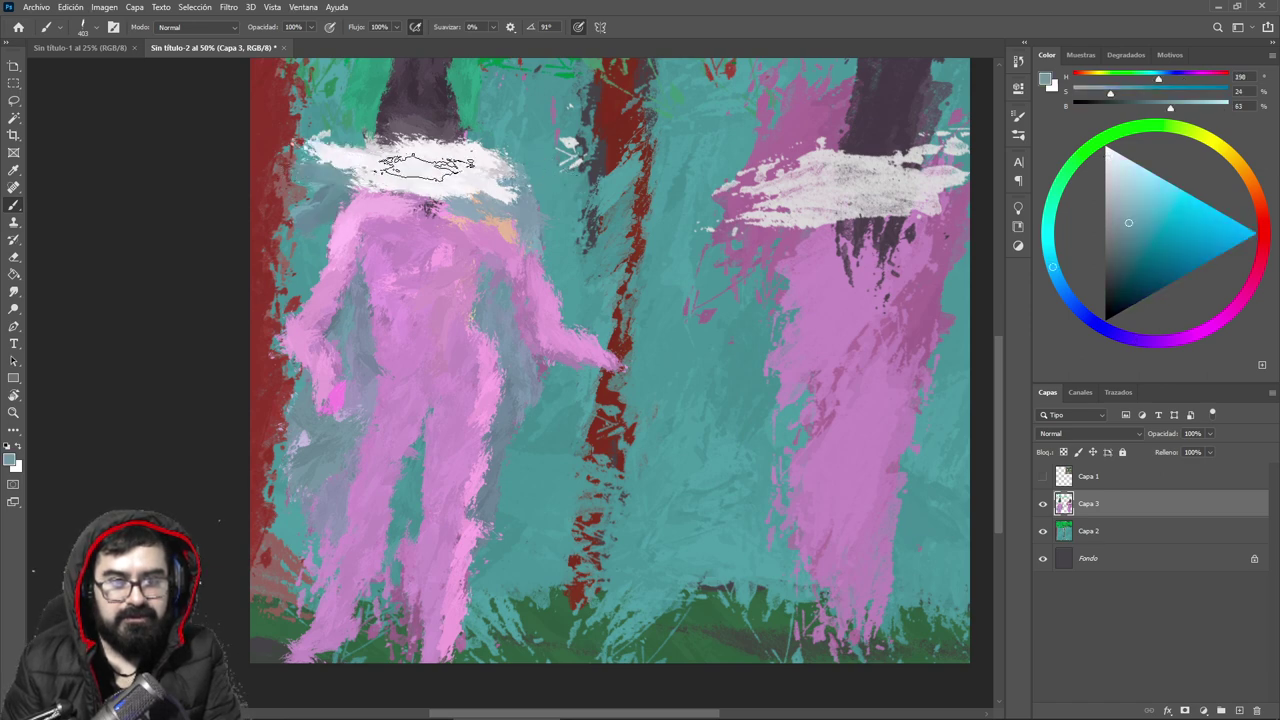
alt+click(418, 125)
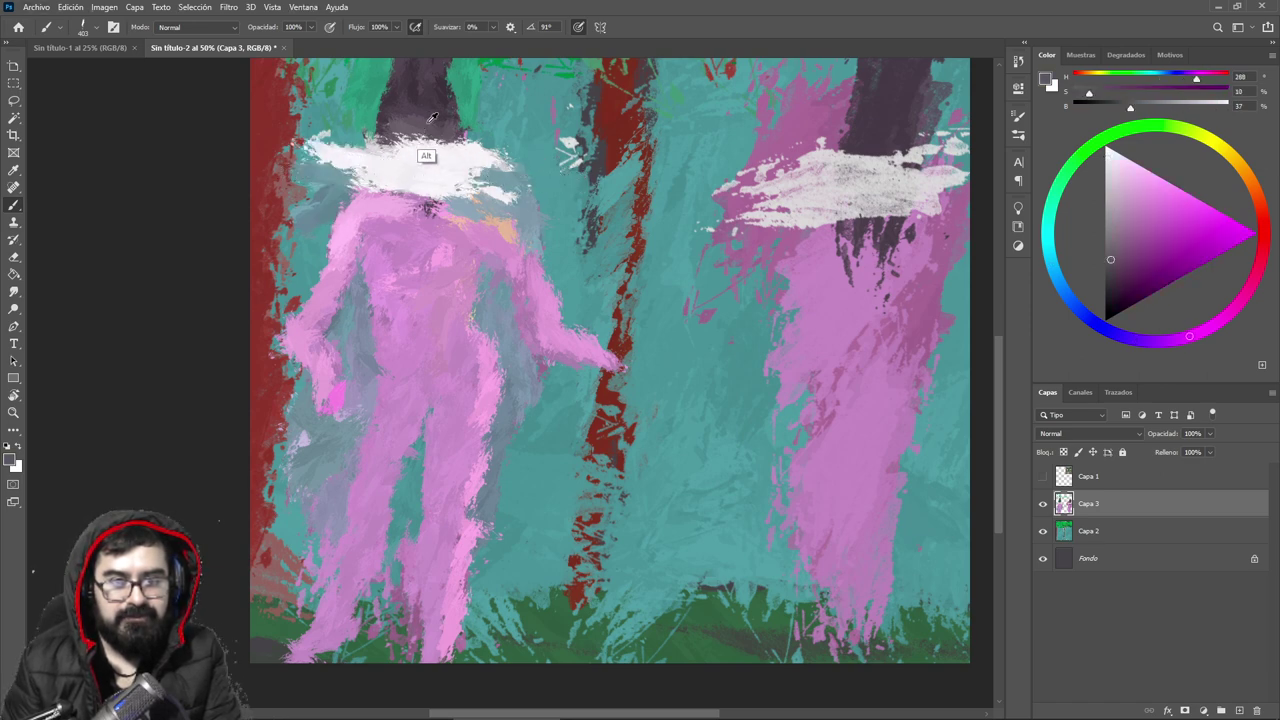
Step: Paint a bright green leaf cluster across the left figure's hips
alt+click(471, 345)
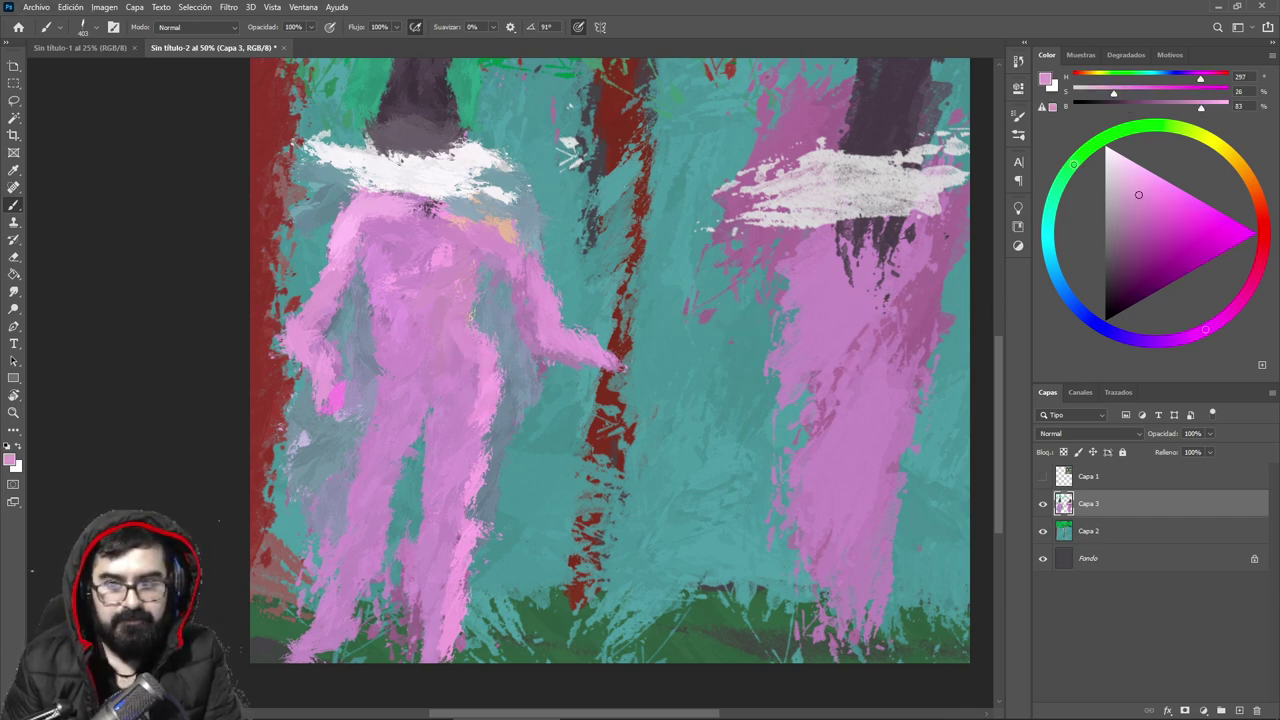
click(1077, 164)
click(1176, 197)
mouse_move(408, 395)
mouse_down()
mouse_move(451, 380)
mouse_move(415, 405)
mouse_move(410, 390)
mouse_move(440, 387)
mouse_move(461, 402)
mouse_move(418, 362)
mouse_up()
Step: Brighten the left figure's upper chest below the ruff with pink of hue 295, saturation 29 and brightness 90
alt+click(428, 362)
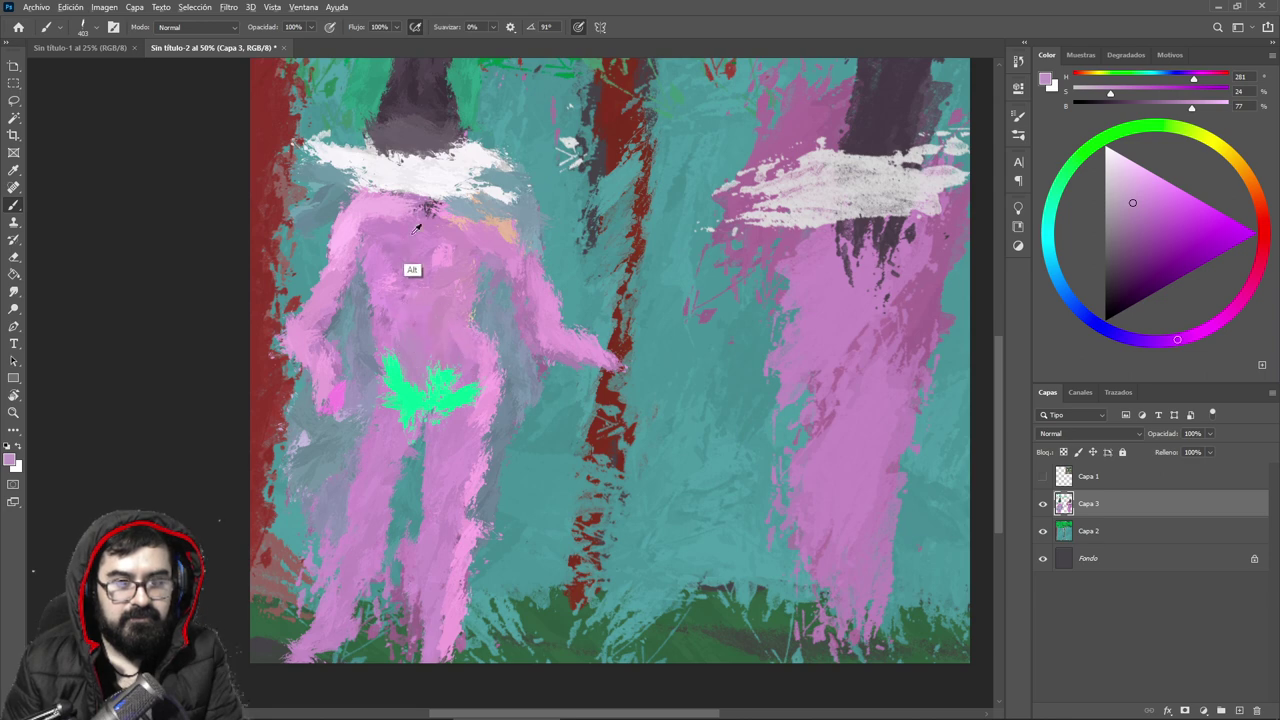
alt+click(387, 213)
mouse_move(418, 212)
mouse_down()
mouse_move(447, 222)
mouse_move(382, 240)
mouse_move(522, 232)
mouse_move(456, 234)
mouse_up()
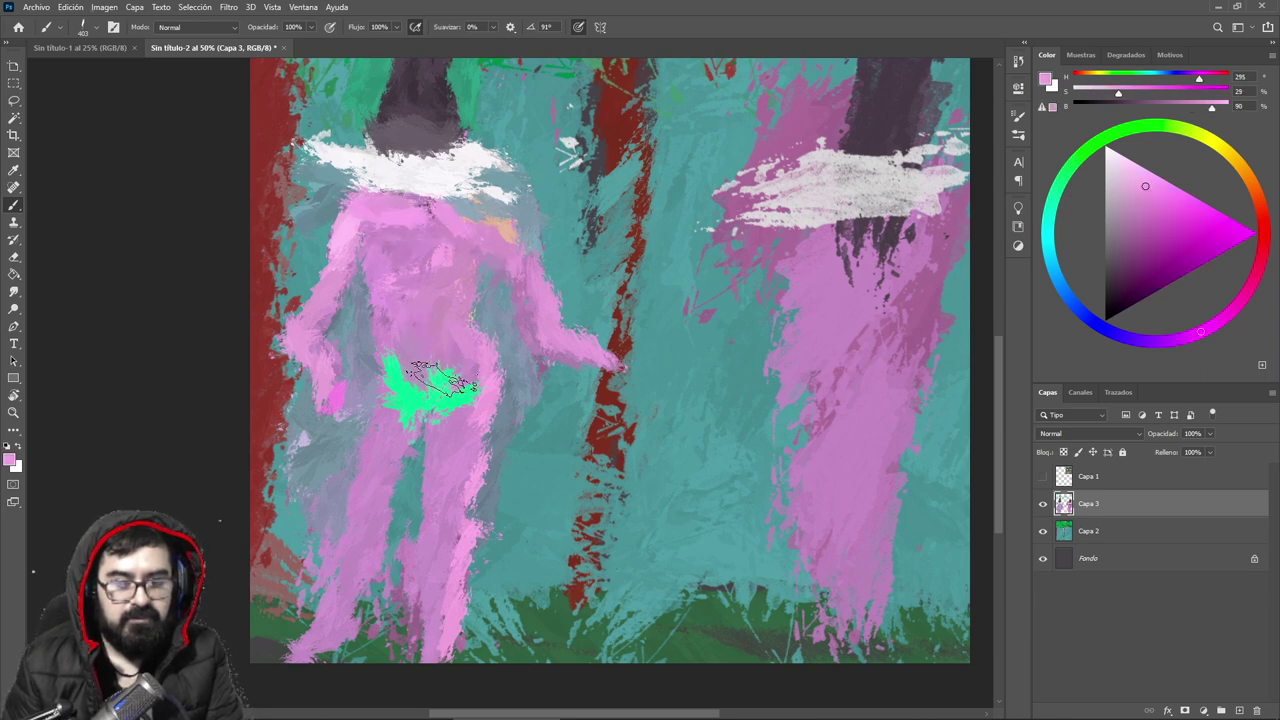
Step: Reduce the brush to 82 px and paint the left figure's extended hand over the red trunk with sampled pinks
drag(577, 350, 356, 377)
alt+click(380, 372)
right_click(400, 363)
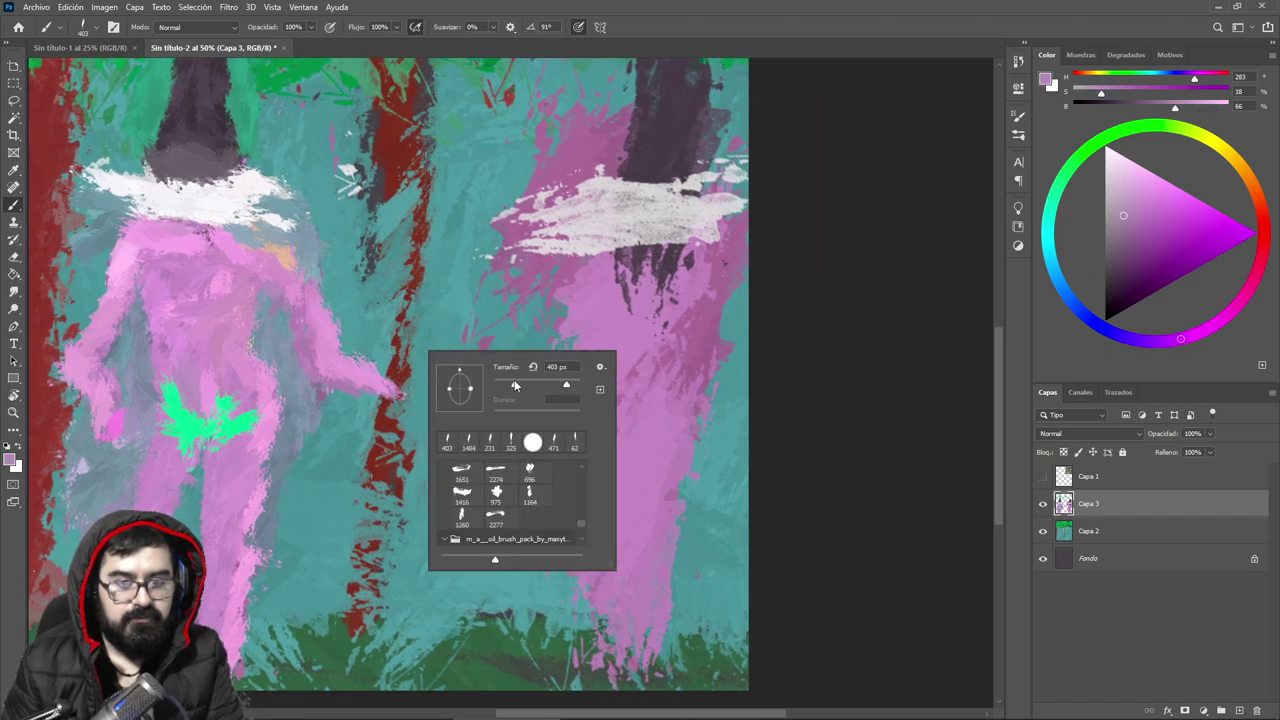
drag(367, 377, 378, 380)
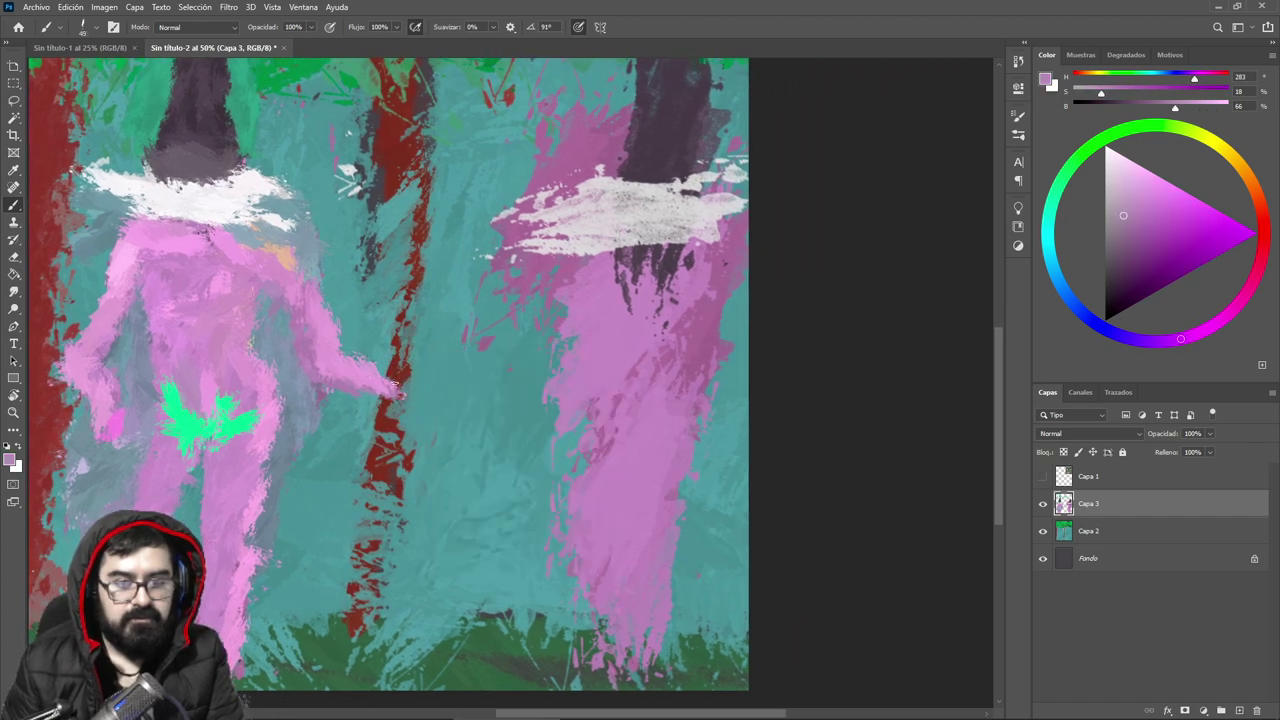
alt+click(393, 373)
right_click(394, 372)
key(Return)
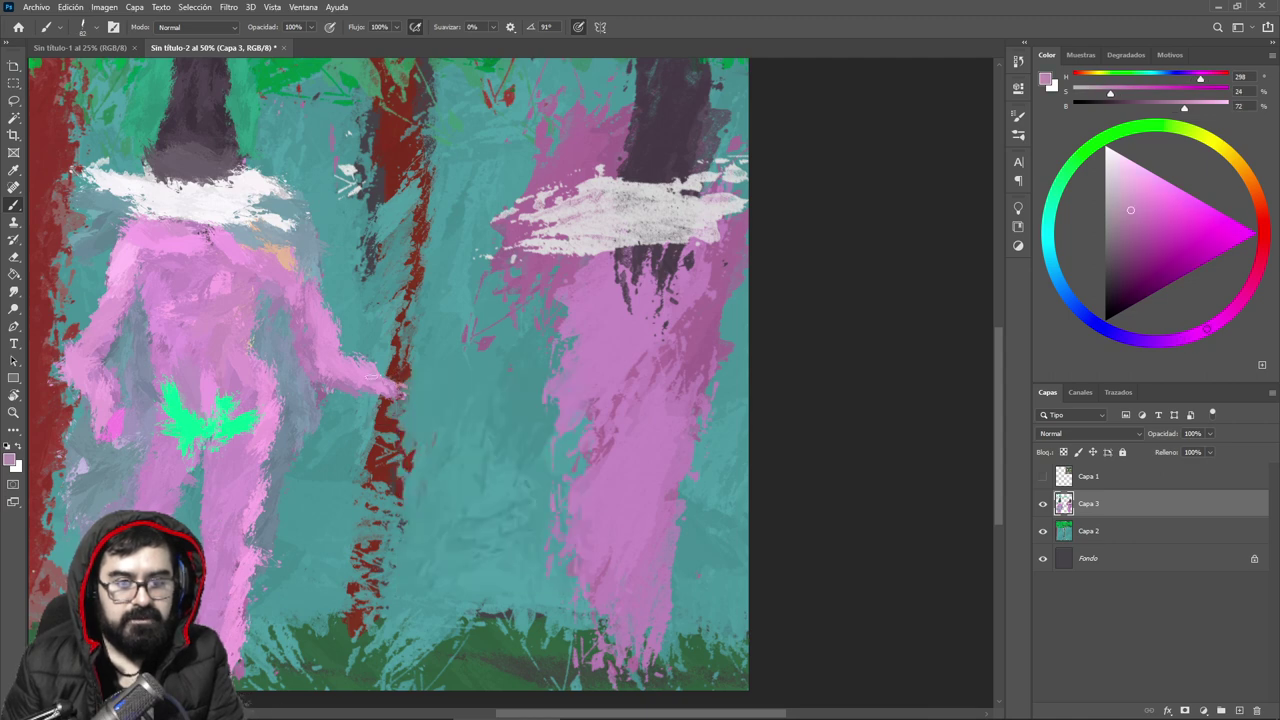
alt+click(362, 362)
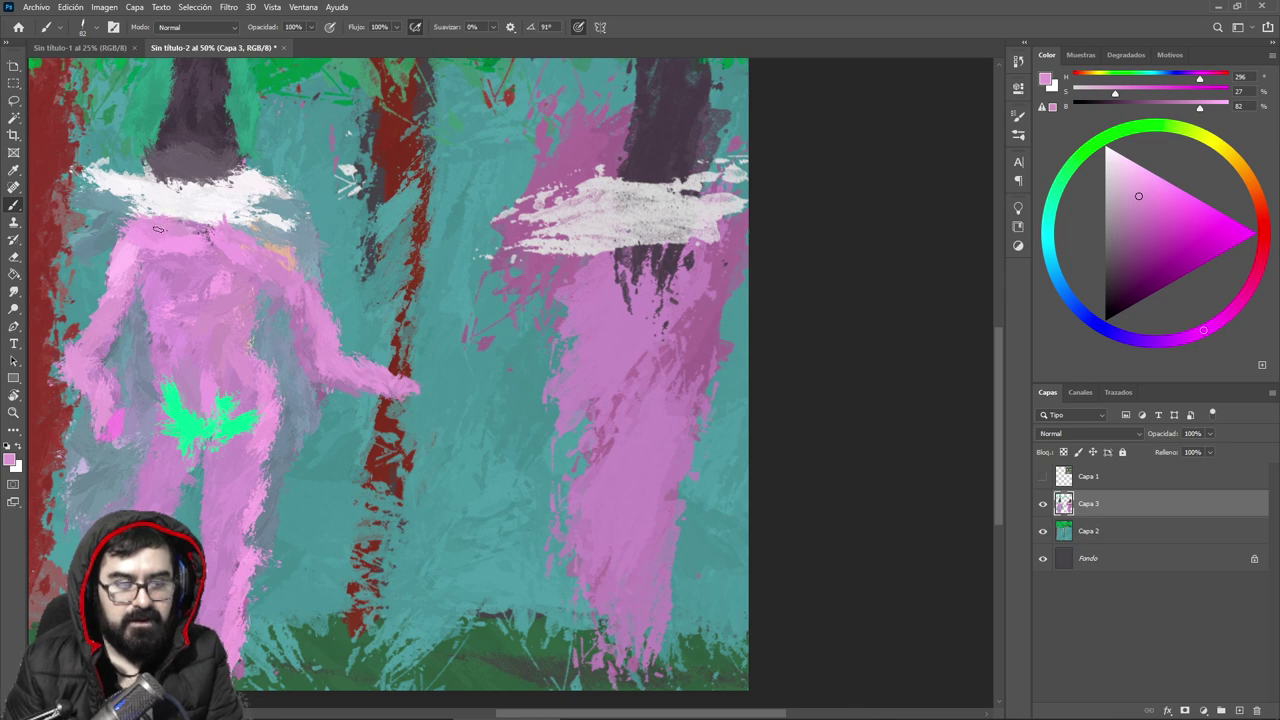
Step: Refine the left figure's shoulder and extended arm contours with sampled teal (saturation 33) and pinks of saturation 26 and 27
alt+click(348, 300)
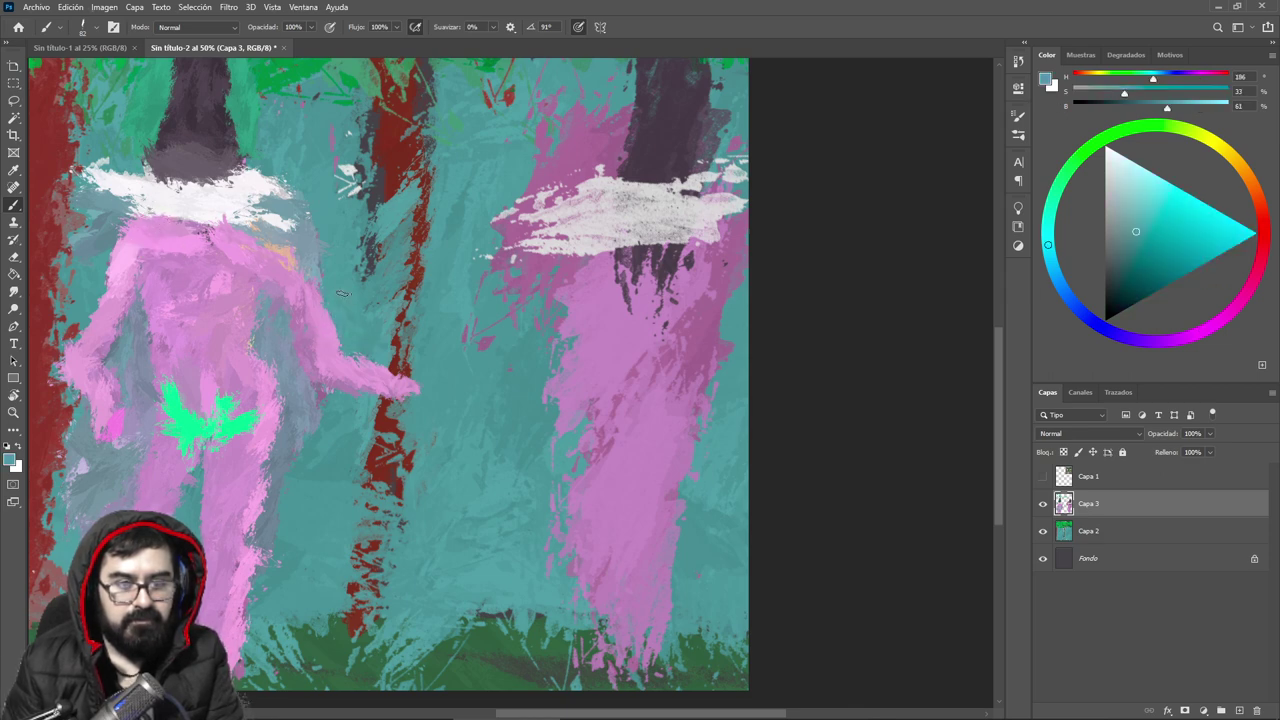
alt+click(283, 280)
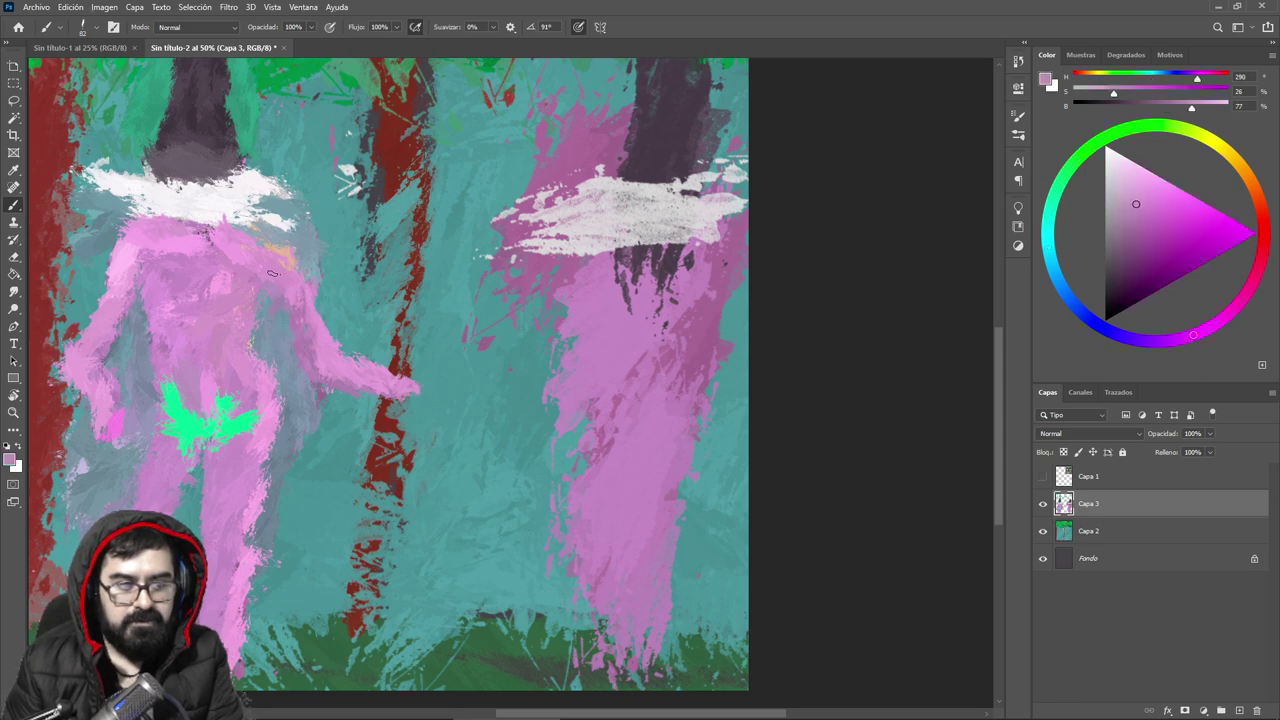
alt+click(301, 312)
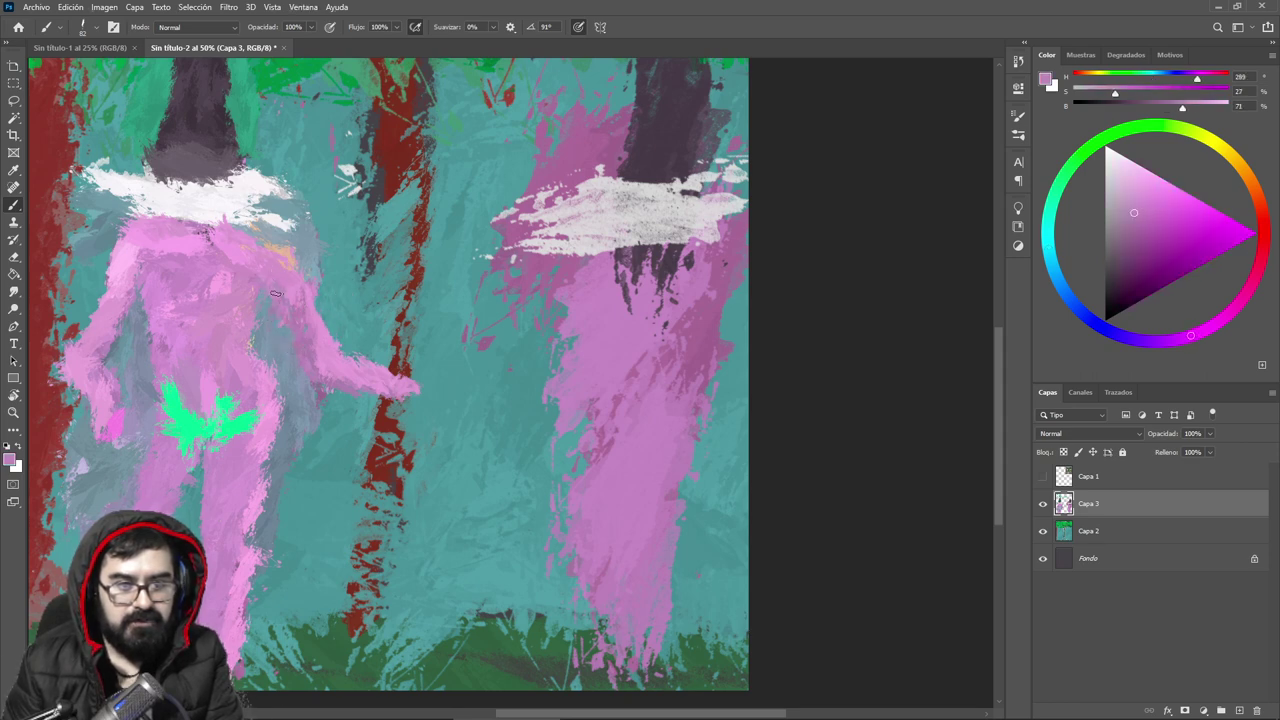
alt+click(334, 310)
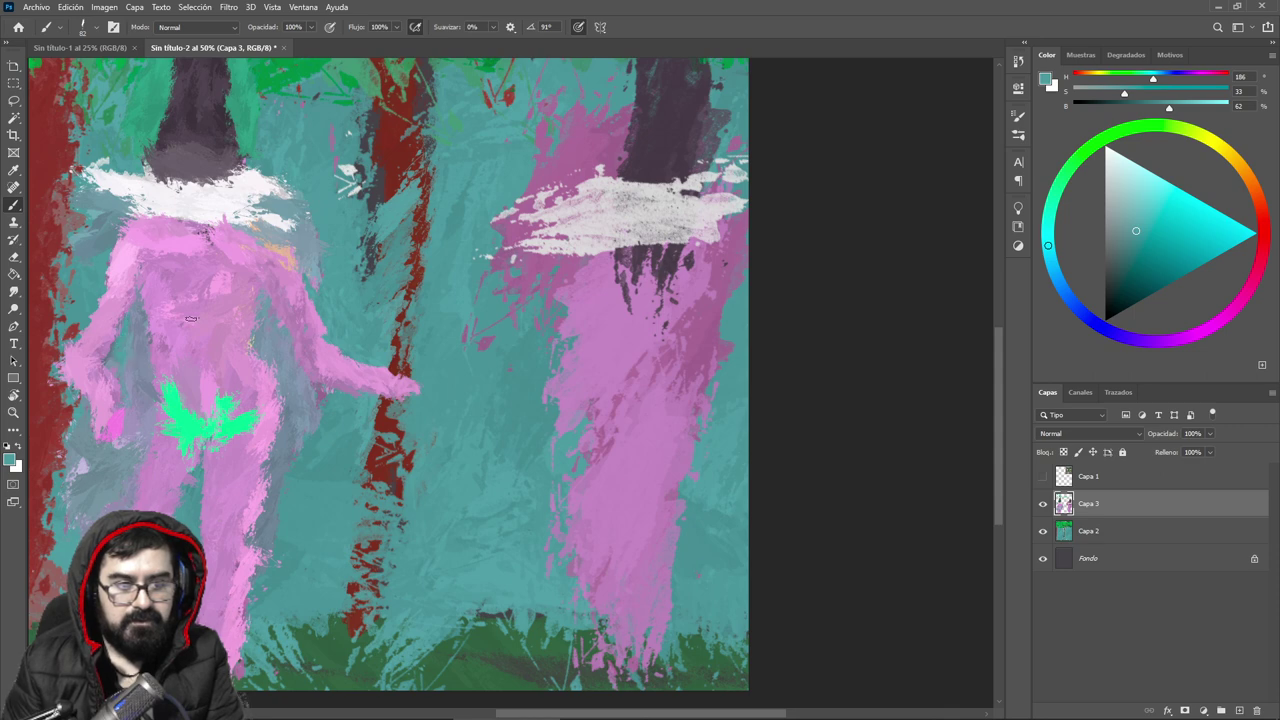
Step: Paint blue-grey (hue 206, saturation 24, brightness 60) over the pink beside the right figure's dark neck, enlarging the brush to 144 and 191 px
mouse_move(453, 258)
mouse_down()
mouse_move(374, 303)
mouse_move(401, 278)
mouse_up()
alt+click(540, 151)
right_click(583, 153)
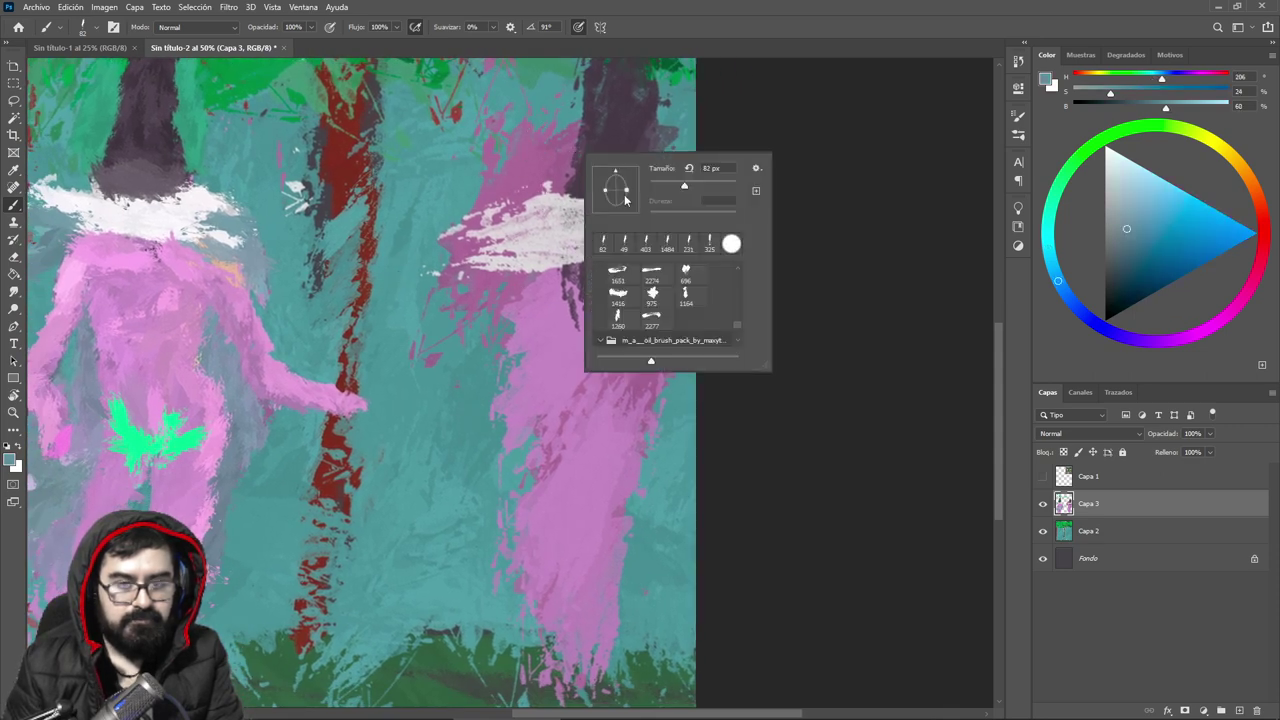
click(702, 187)
drag(526, 138, 558, 160)
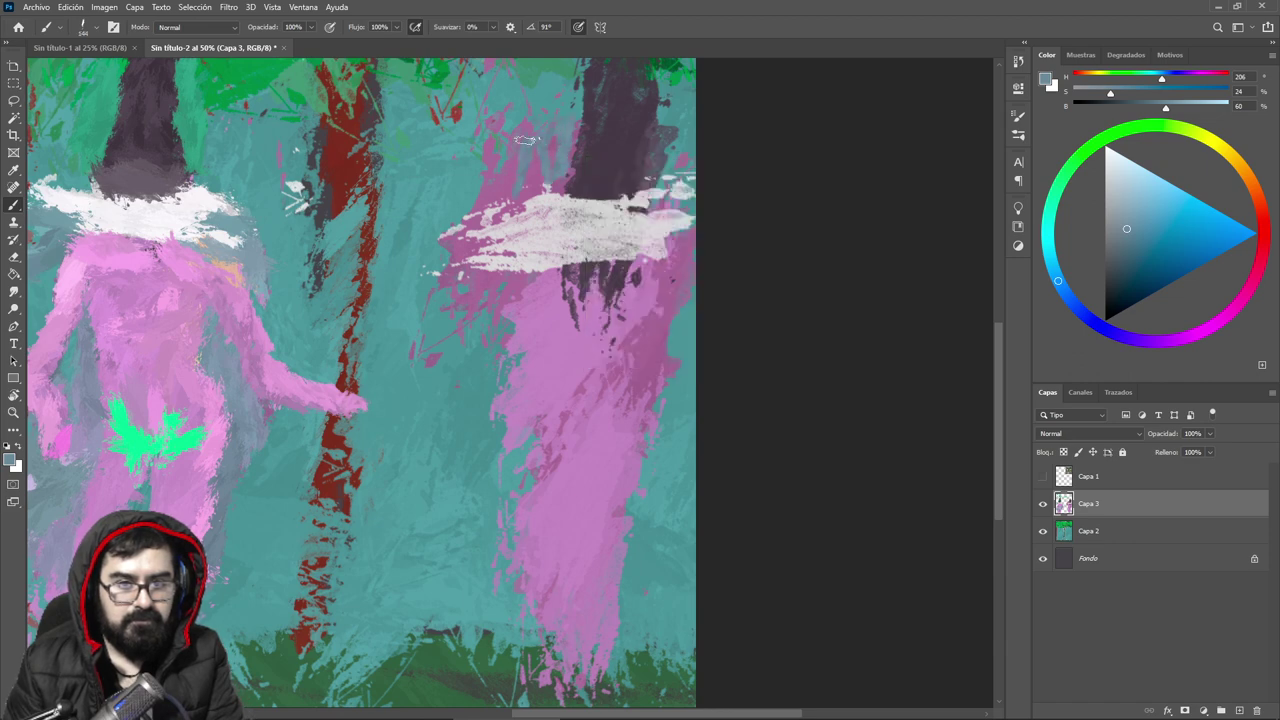
right_click(527, 140)
key(Return)
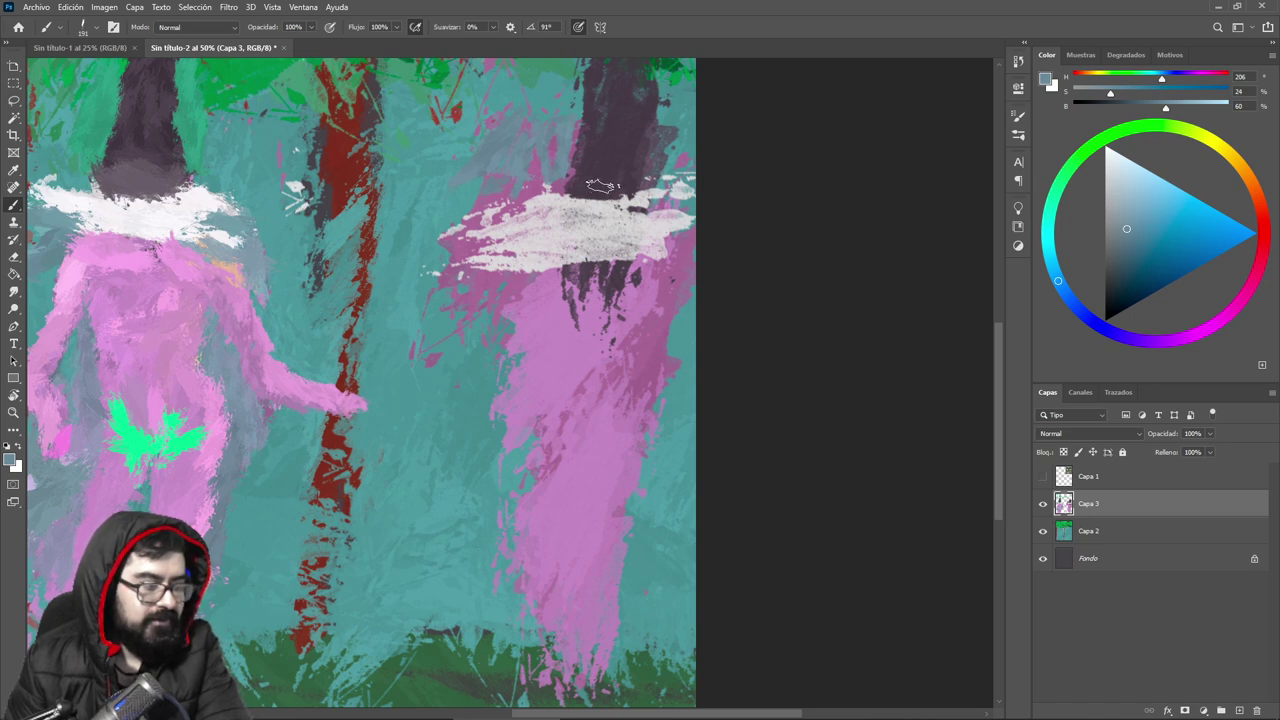
Step: Cover the remaining pink on both sides of the right figure's neck with blue-grey of hue 197, saturation 27, brightness 59, using a 434 px brush
alt+click(540, 140)
right_click(560, 172)
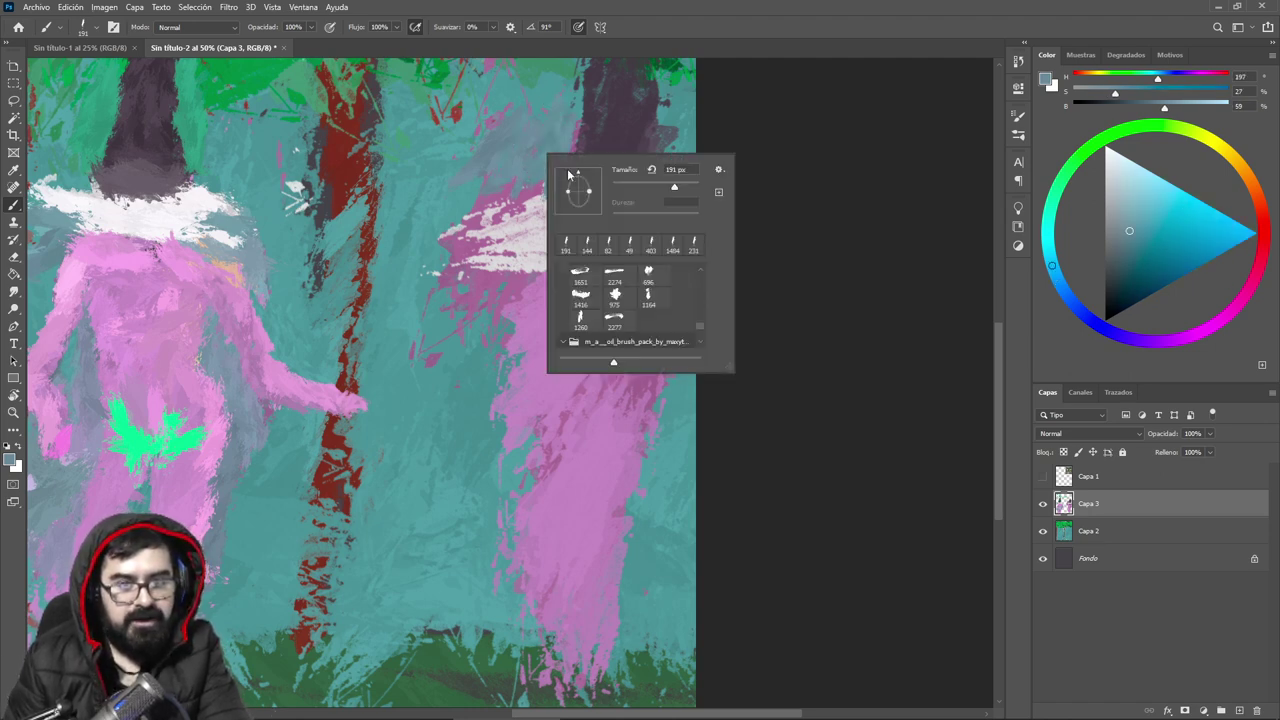
mouse_move(529, 172)
mouse_down()
mouse_move(484, 212)
mouse_move(531, 165)
mouse_move(484, 160)
mouse_move(528, 130)
mouse_up()
mouse_move(690, 134)
mouse_down()
mouse_move(698, 96)
mouse_move(710, 165)
mouse_up()
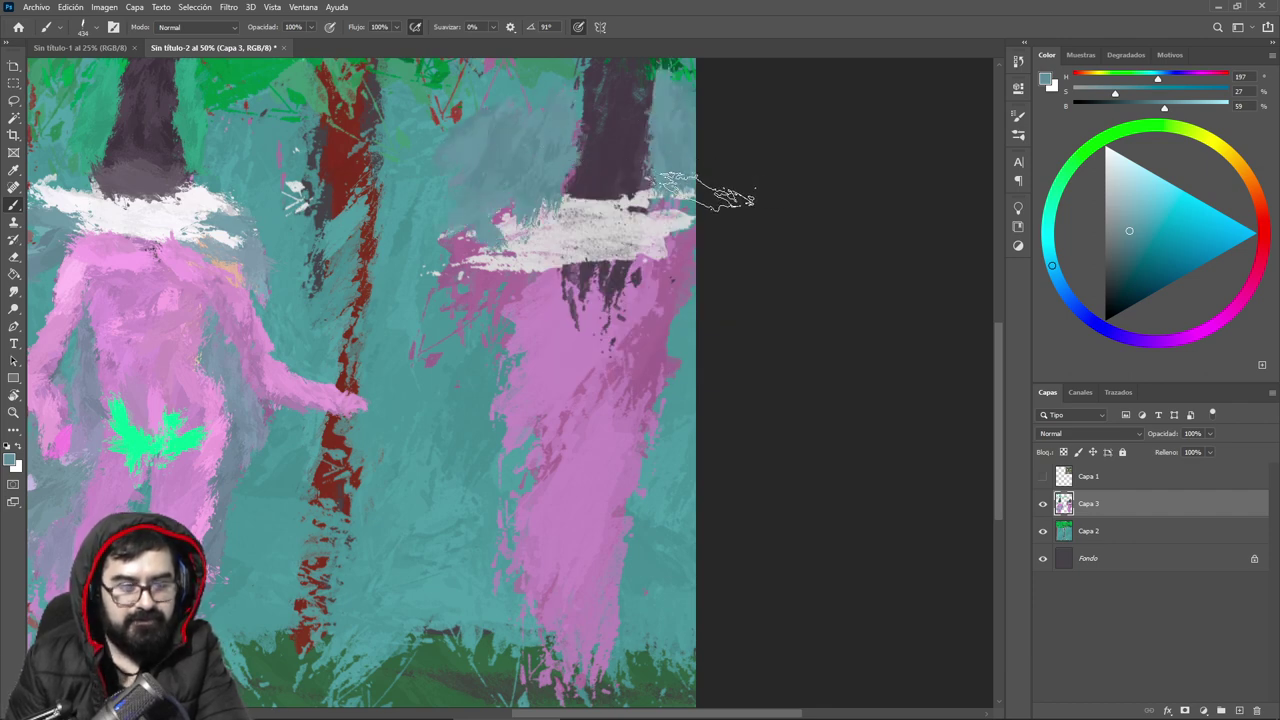
Step: Cover the dark drips below the right ruff with sampled pink, and add a 141 px highlight of hue 290, saturation 24, brightness 97
alt+click(543, 334)
drag(565, 295, 680, 290)
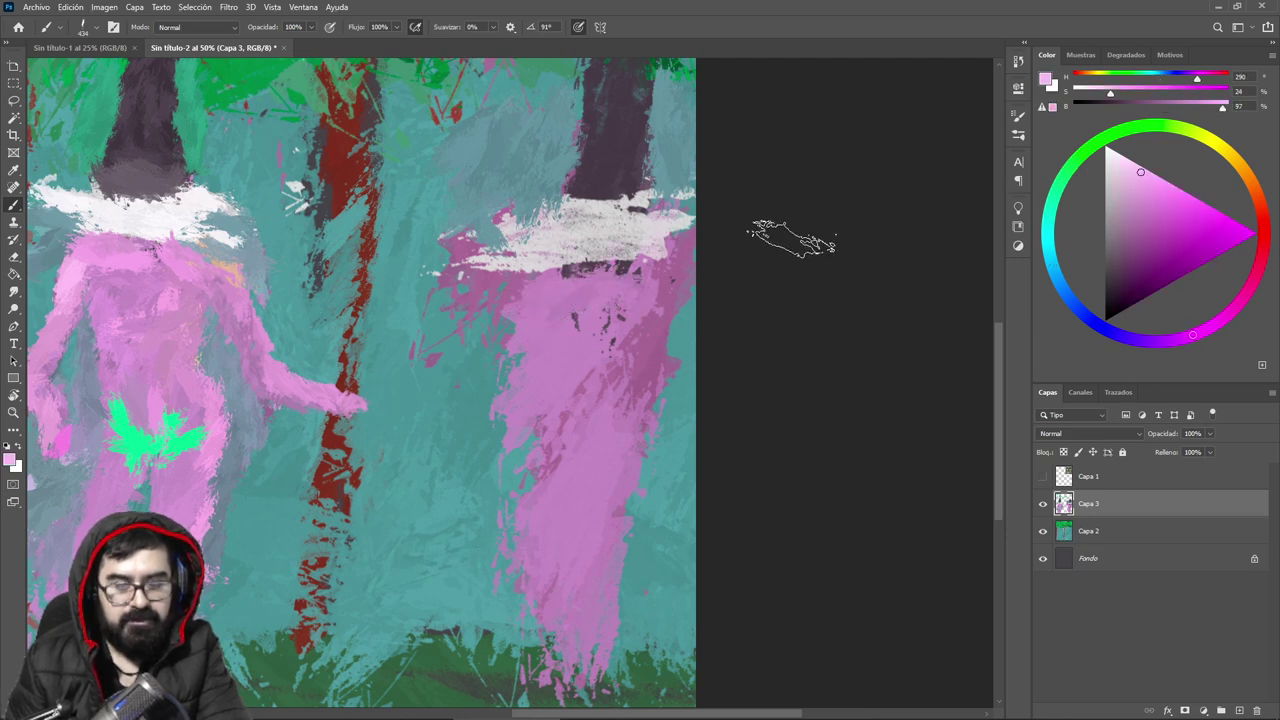
right_click(775, 255)
key(Return)
drag(583, 278, 636, 272)
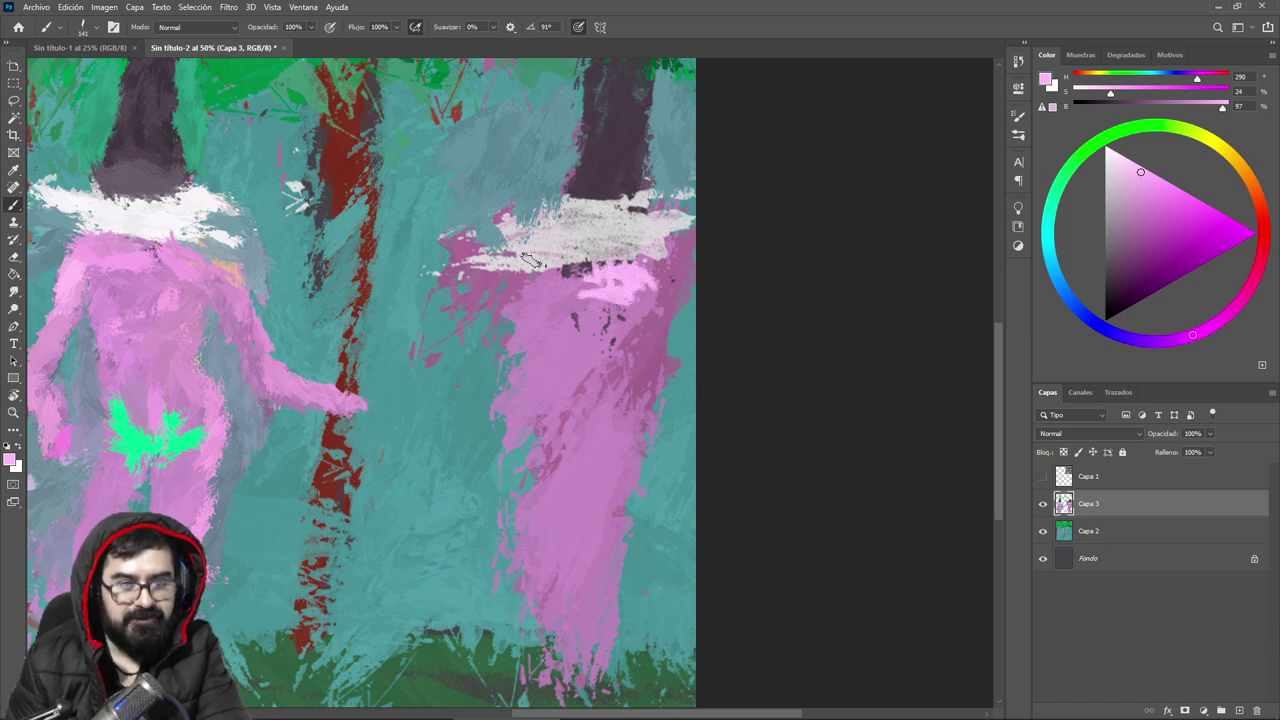
Step: Paint the right figure's arm reaching toward the left figure's hand with a 278 px brush in sampled pink, and trim its edges with sampled blue-grey
right_click(677, 278)
alt+click(583, 301)
mouse_move(574, 292)
mouse_down()
mouse_move(592, 280)
mouse_move(610, 290)
mouse_up()
alt+click(506, 335)
alt+click(526, 333)
mouse_move(518, 330)
mouse_down()
mouse_move(446, 396)
mouse_move(376, 412)
mouse_move(391, 372)
mouse_up()
alt+click(404, 366)
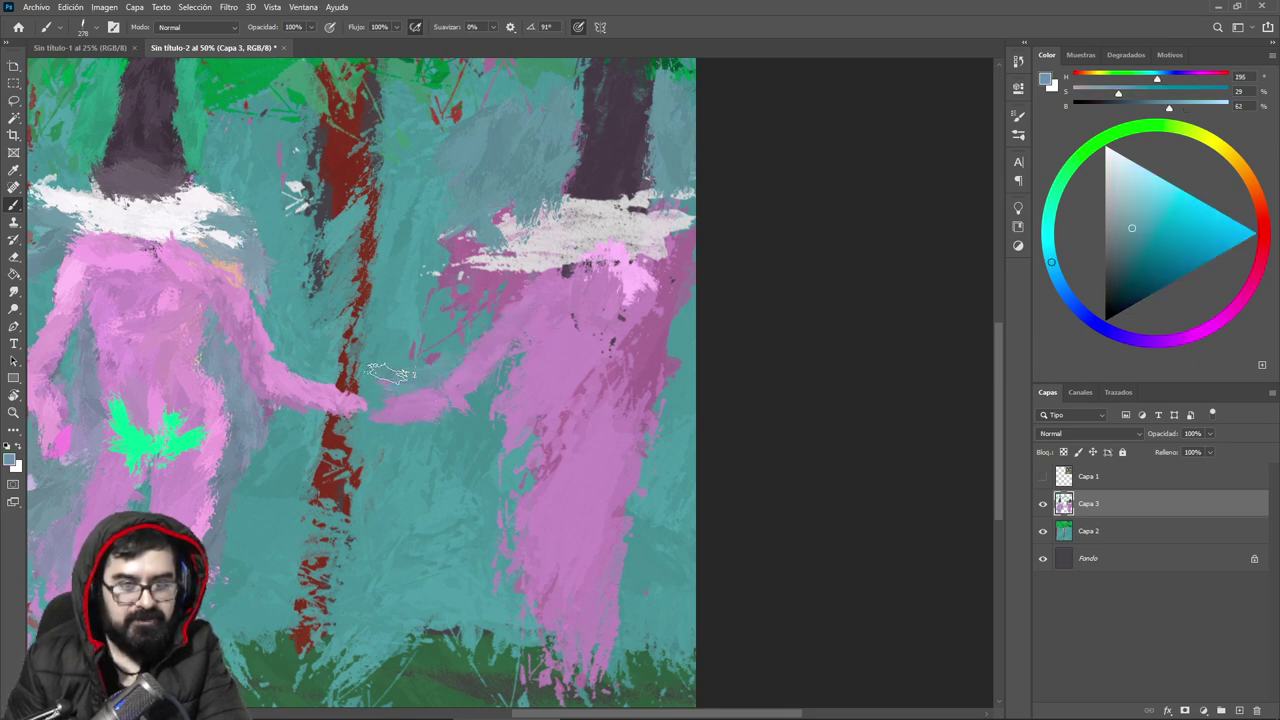
alt+click(460, 378)
alt+click(511, 349)
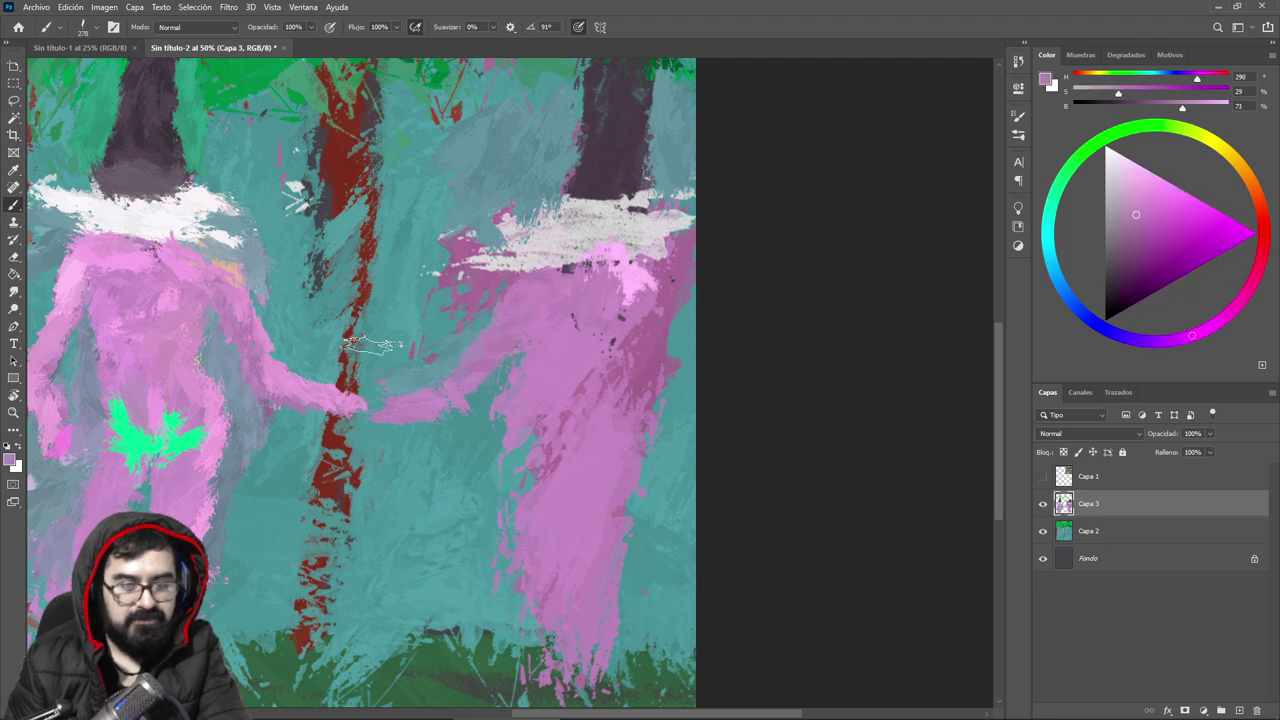
Step: Highlight the right figure's chest with pink (hue 296, saturation 28, brightness 83), and separate its arm from the torso with sampled blue-grey
alt+click(179, 311)
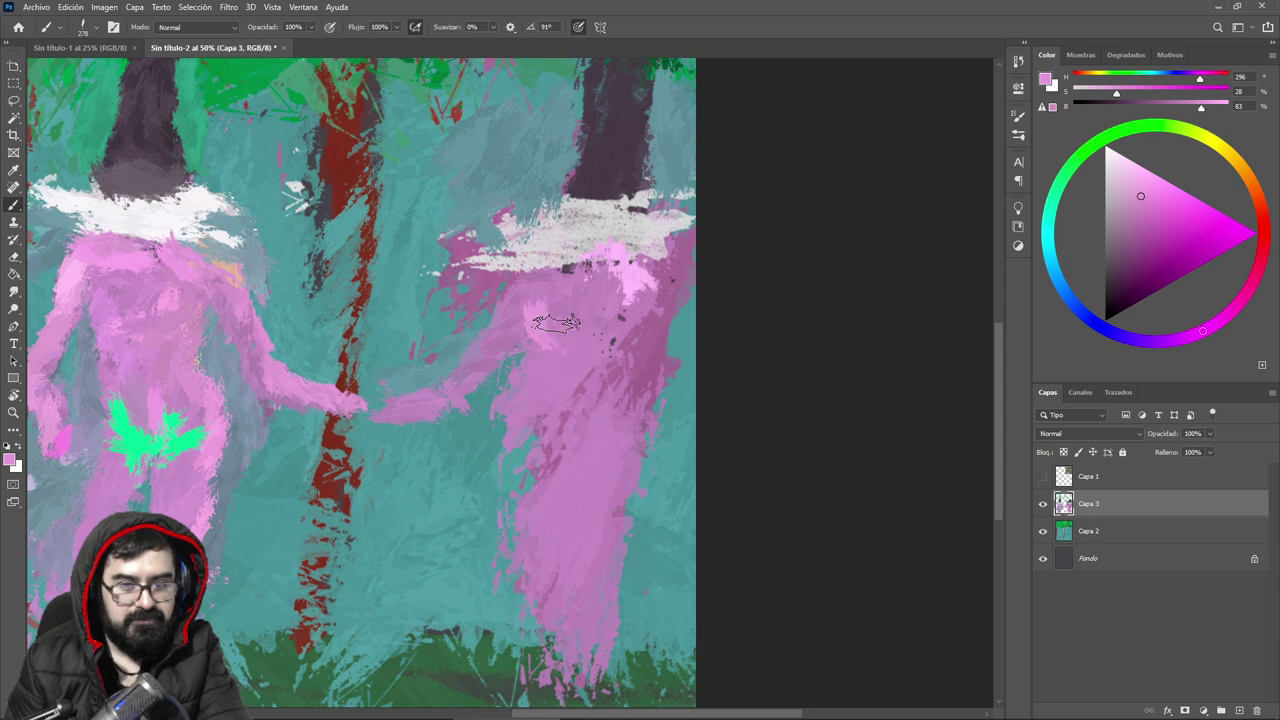
alt+click(628, 345)
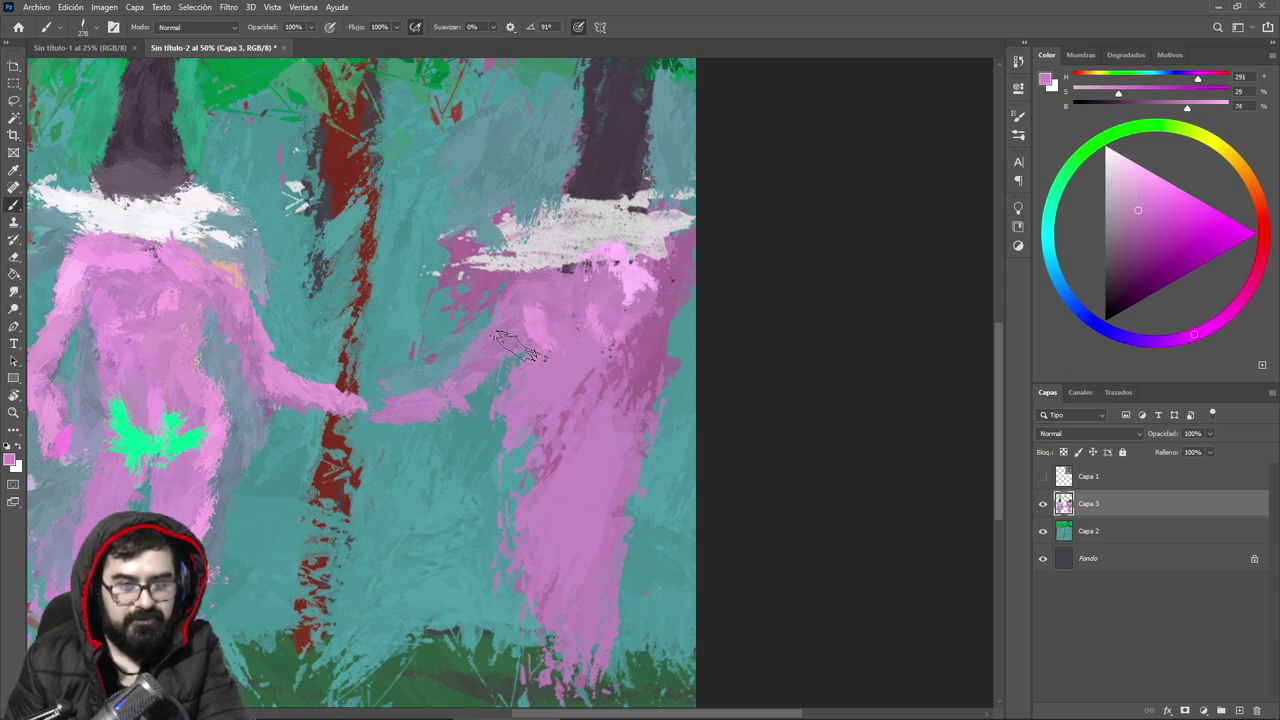
alt+click(500, 377)
alt+click(500, 368)
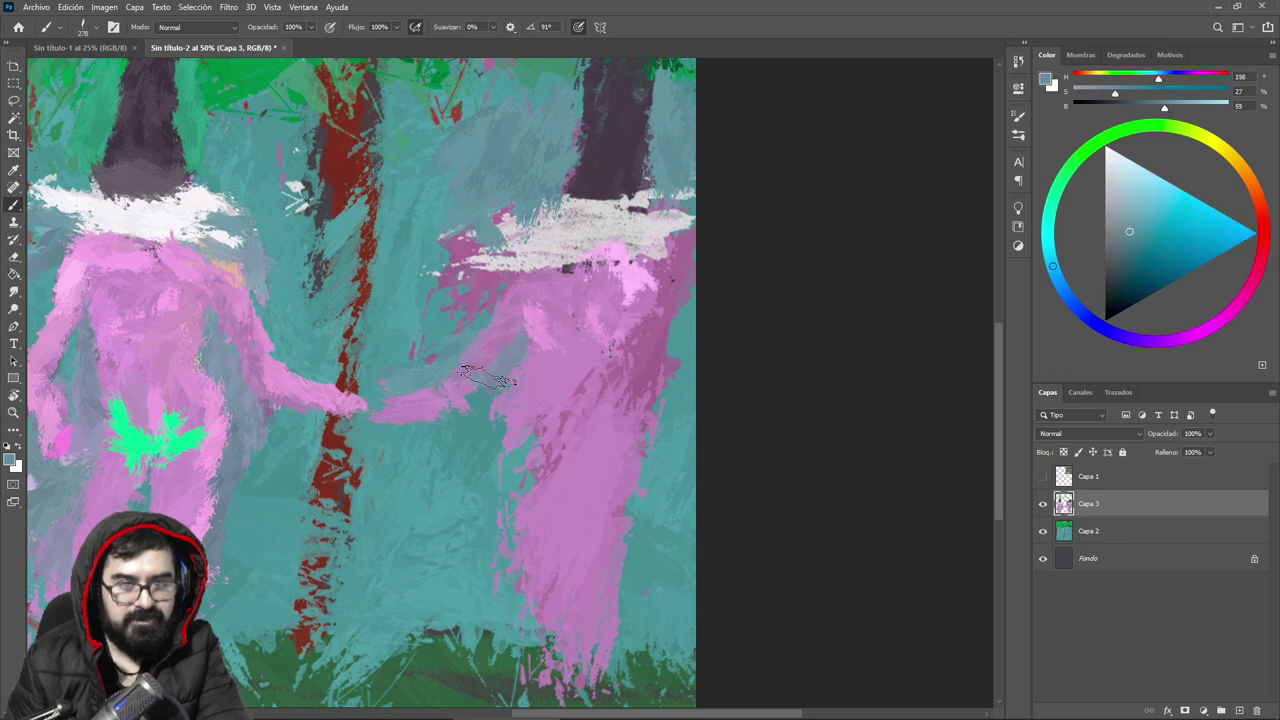
click(1123, 177)
mouse_move(490, 373)
mouse_down()
mouse_move(517, 344)
mouse_move(489, 379)
mouse_up()
alt+click(517, 375)
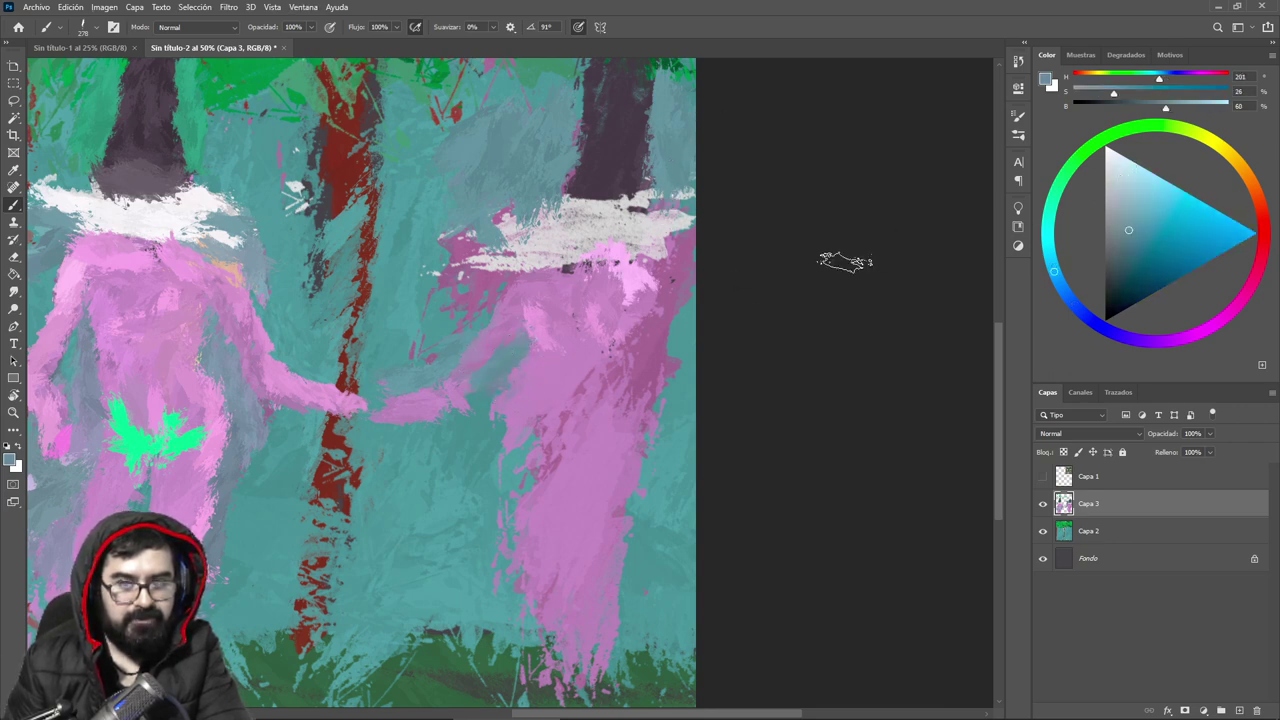
Step: Refine the right figure's reaching arm with sampled pinks and add a lighter pink highlight from the shoulder to the hand
click(1136, 221)
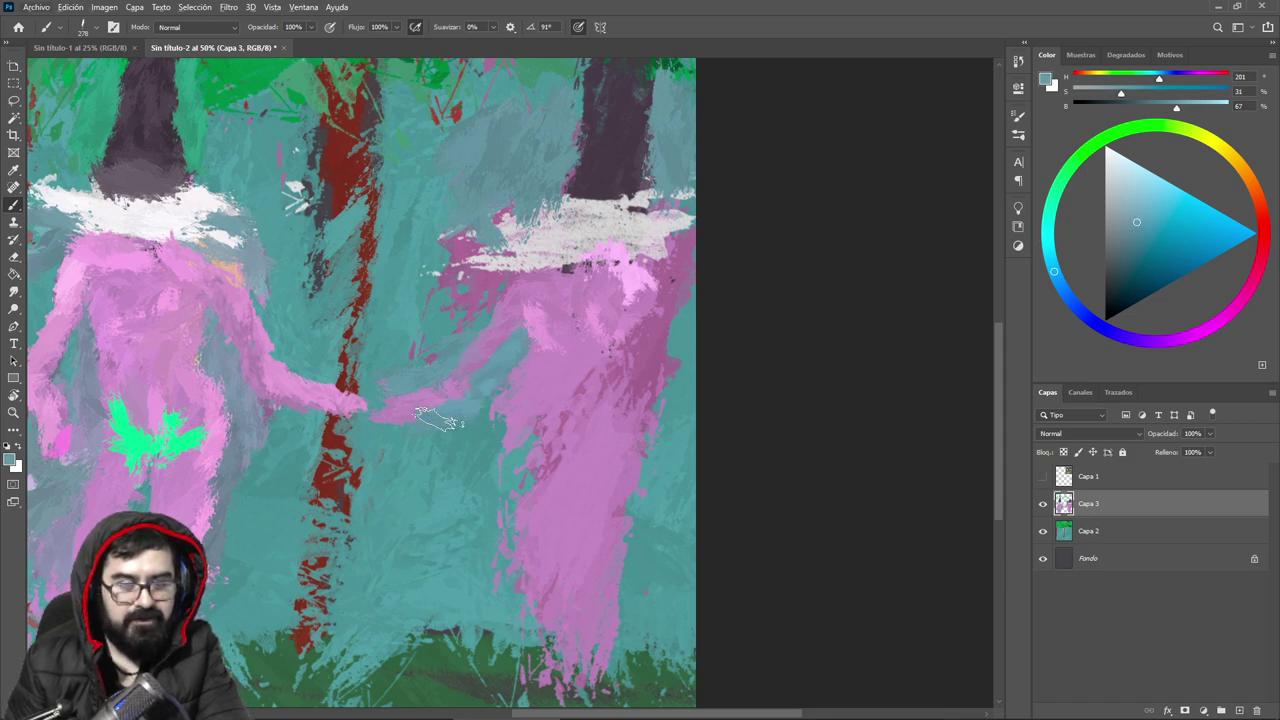
alt+click(437, 418)
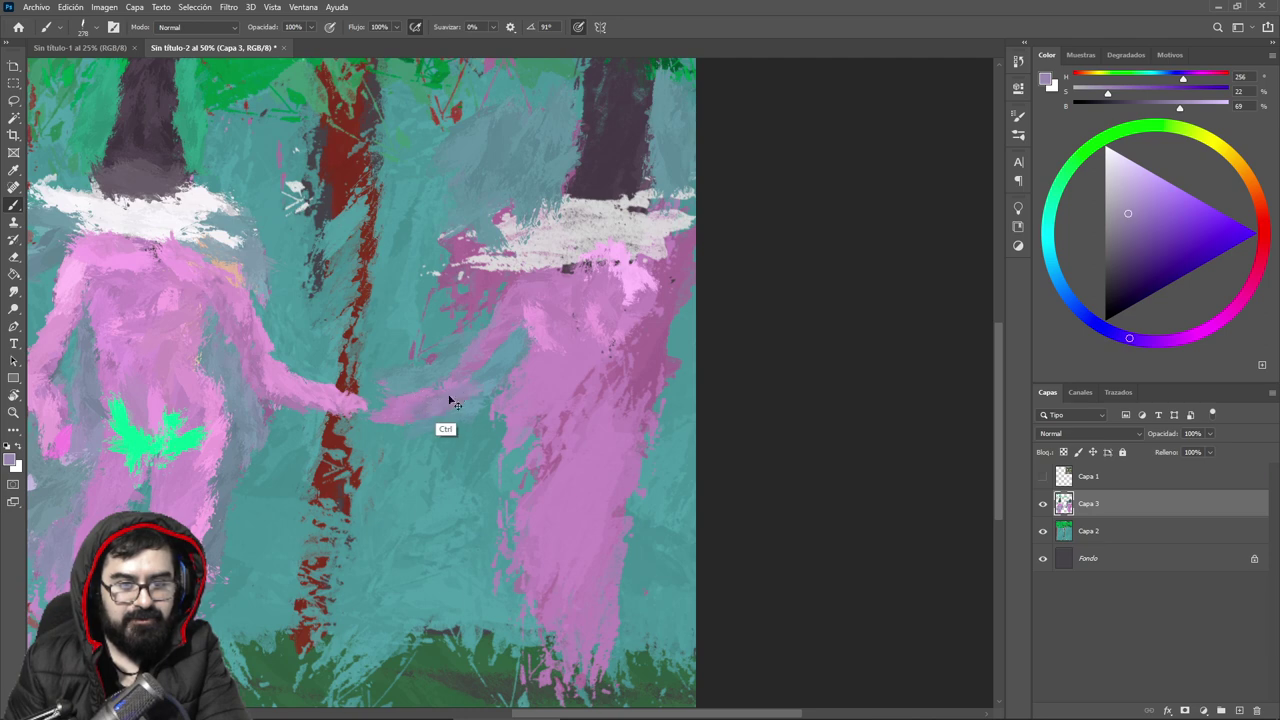
alt+click(548, 405)
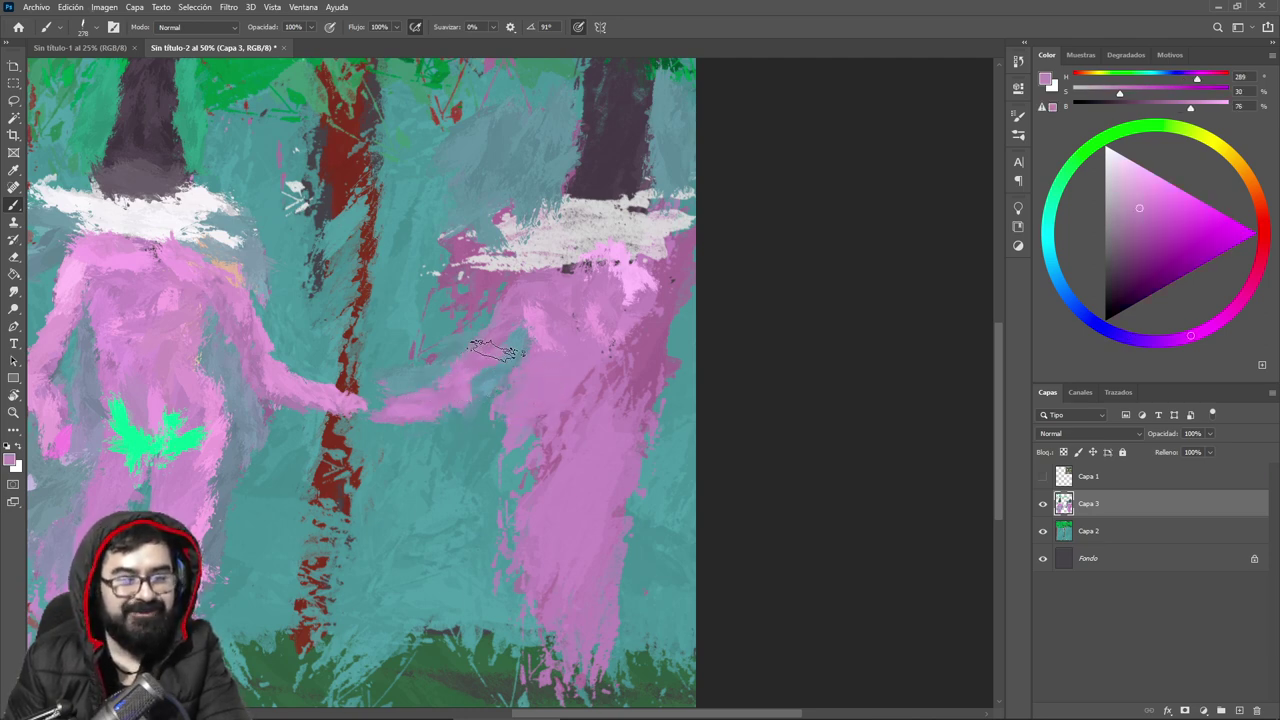
alt+click(530, 304)
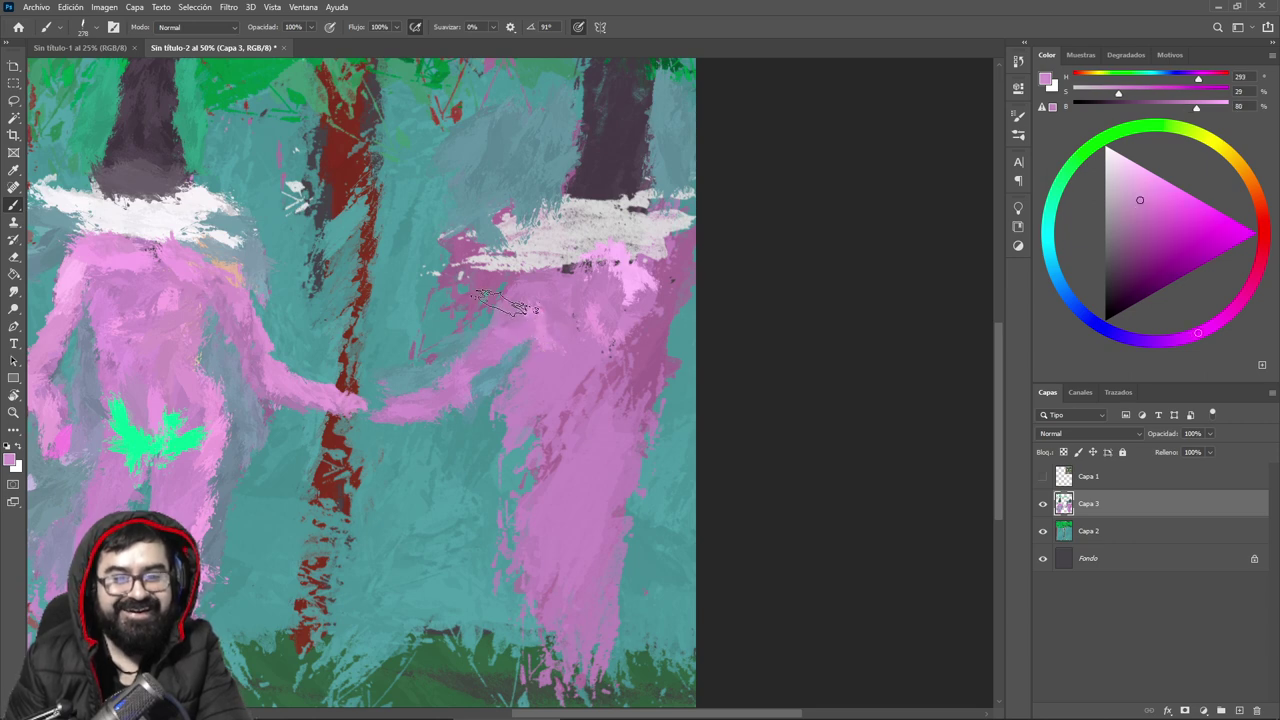
alt+click(500, 312)
mouse_move(505, 302)
mouse_down()
mouse_move(491, 331)
mouse_move(501, 303)
mouse_move(463, 374)
mouse_move(457, 341)
mouse_up()
Step: Trim the upper edge of the reaching arm with sampled blue-grey and soften its upper part with sampled pink
alt+click(422, 372)
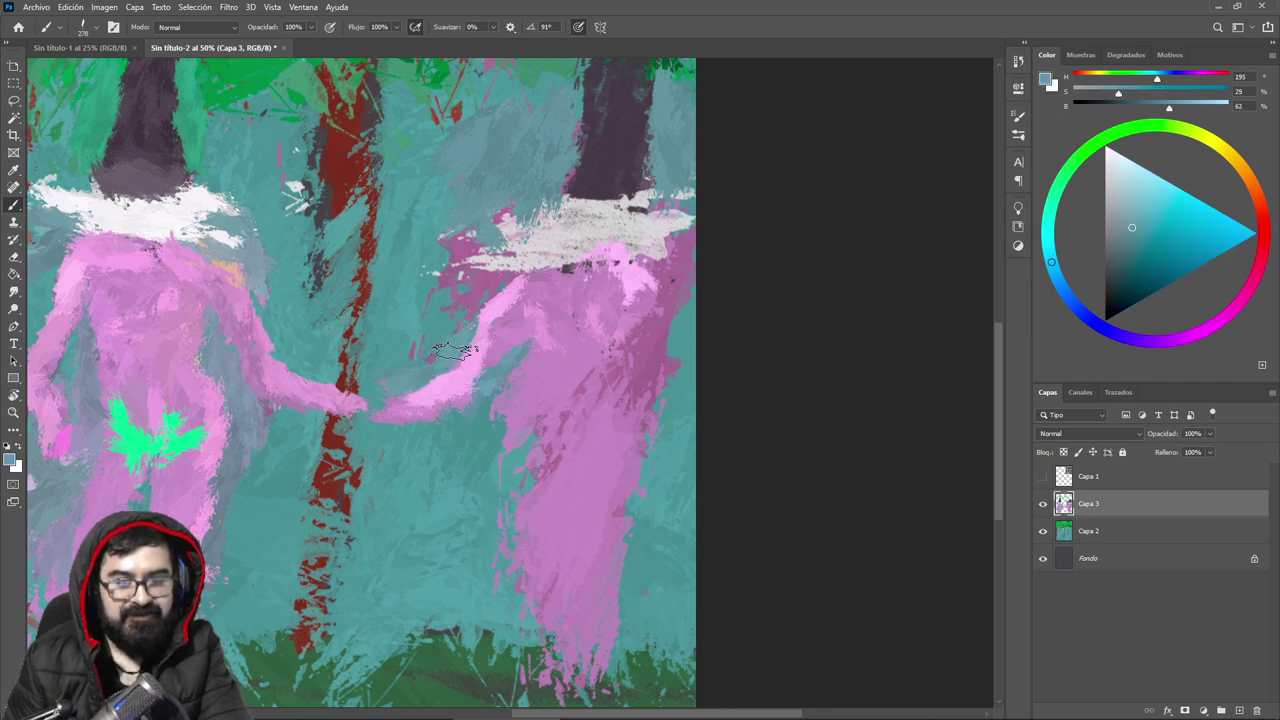
alt+click(516, 312)
alt+click(478, 304)
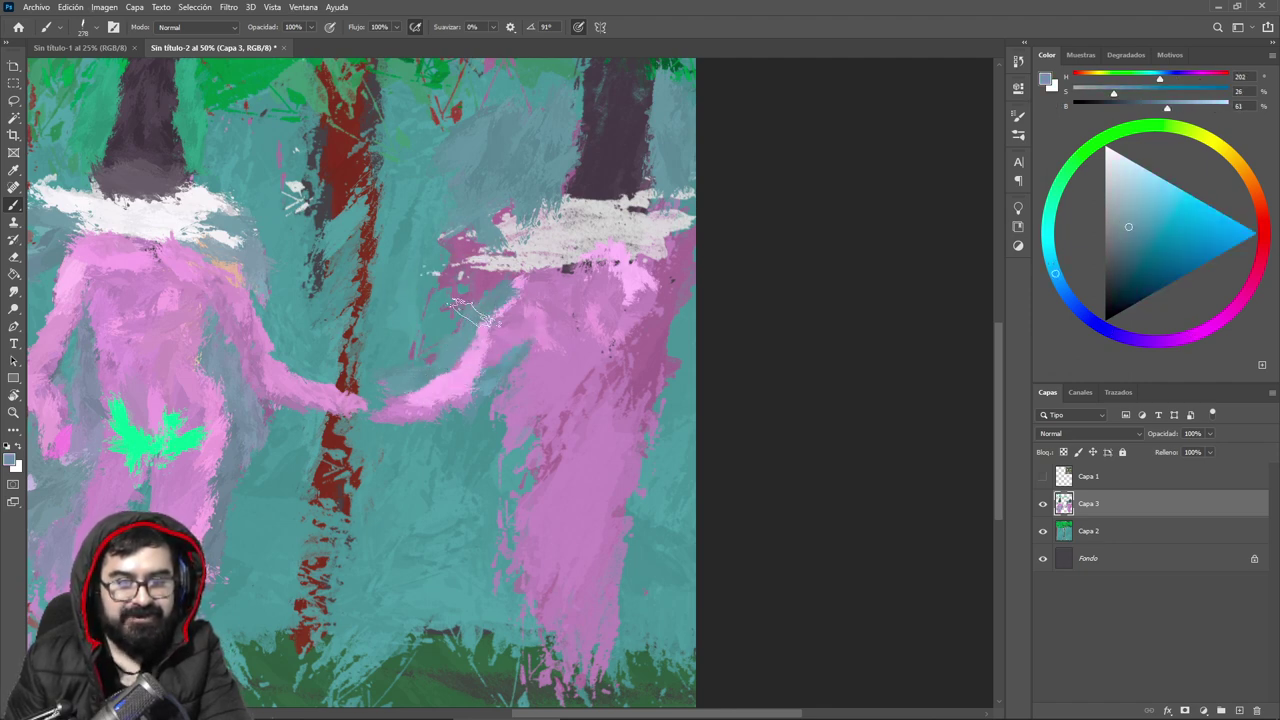
alt+click(485, 335)
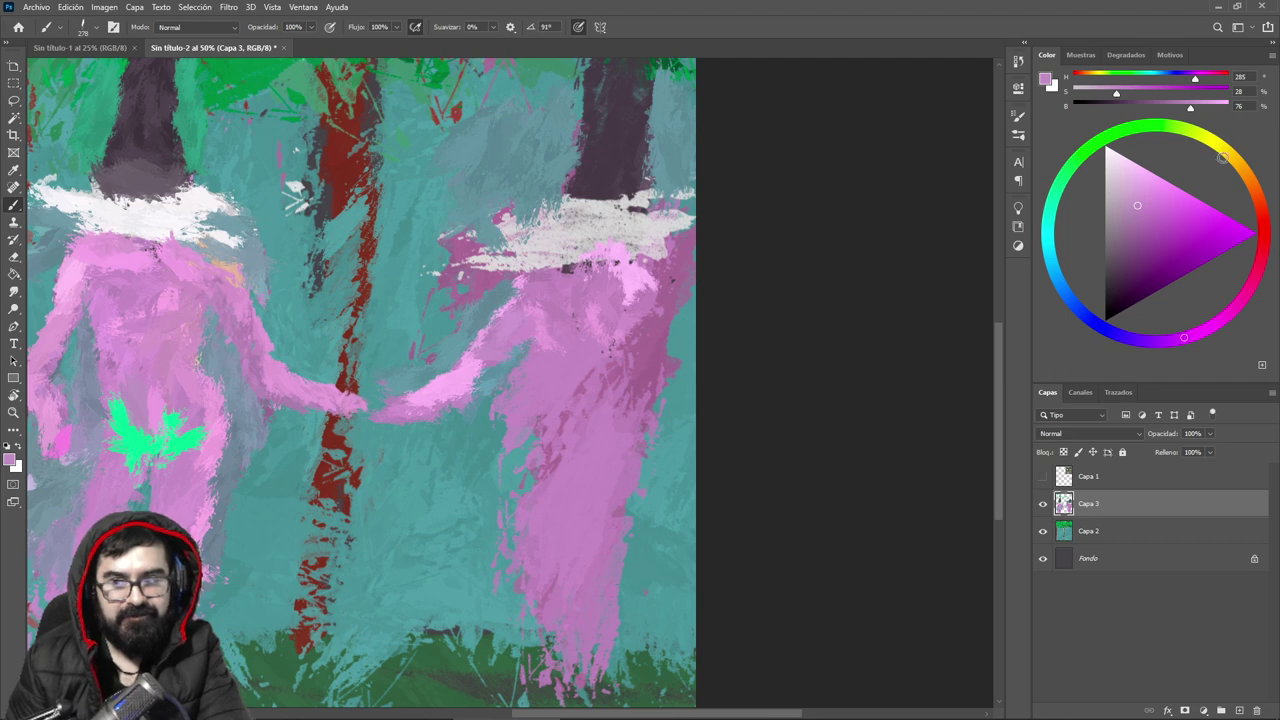
Step: Highlight the reaching arm in pale yellow of hue 51, and block the area beneath it with lavender of hue 227, saturation 21, brightness 68
click(1224, 149)
mouse_move(524, 306)
mouse_down()
mouse_move(507, 331)
mouse_move(512, 322)
mouse_up()
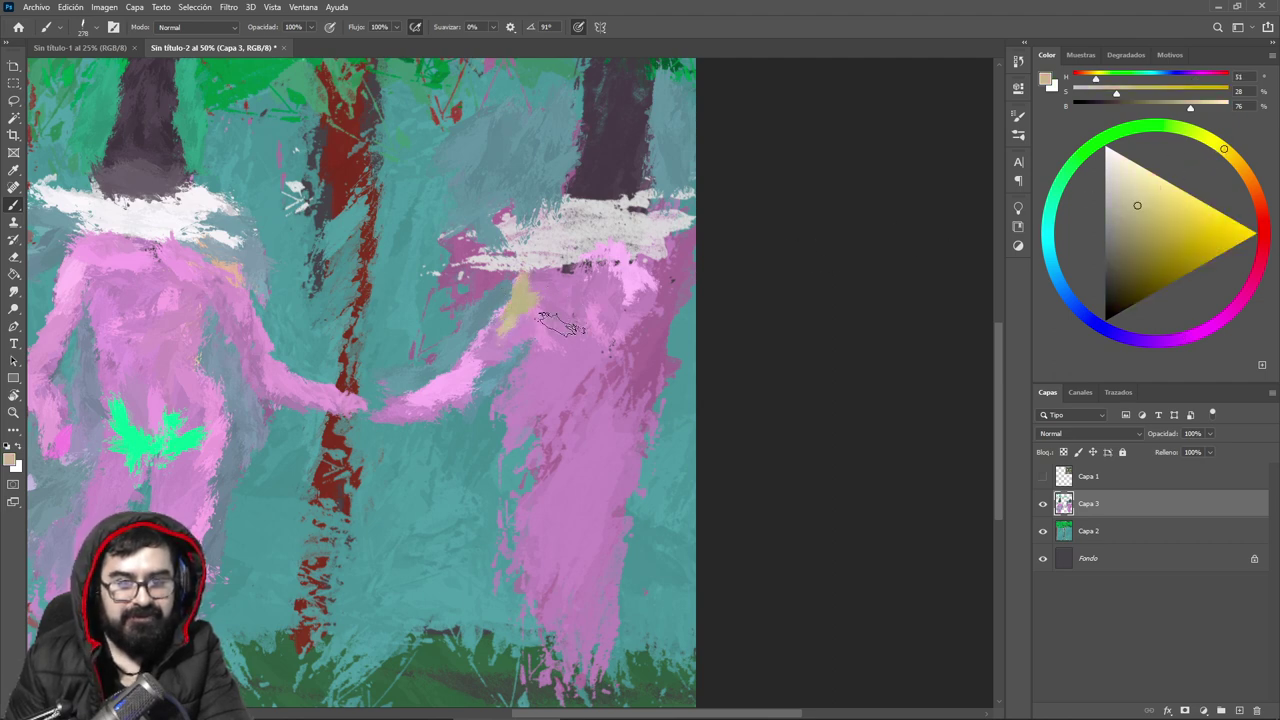
click(1126, 184)
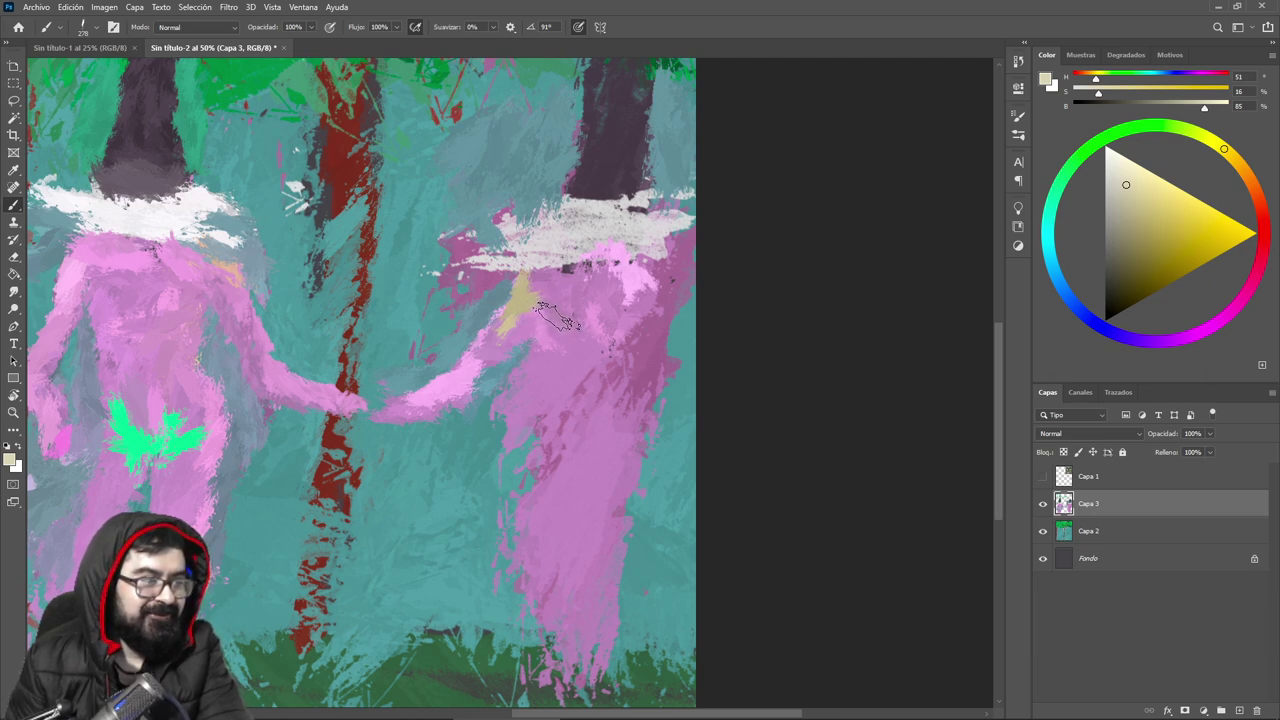
mouse_move(525, 290)
mouse_down()
mouse_move(473, 365)
mouse_move(440, 397)
mouse_move(424, 388)
mouse_move(436, 402)
mouse_move(478, 372)
mouse_move(513, 314)
mouse_move(541, 304)
mouse_up()
alt+click(429, 404)
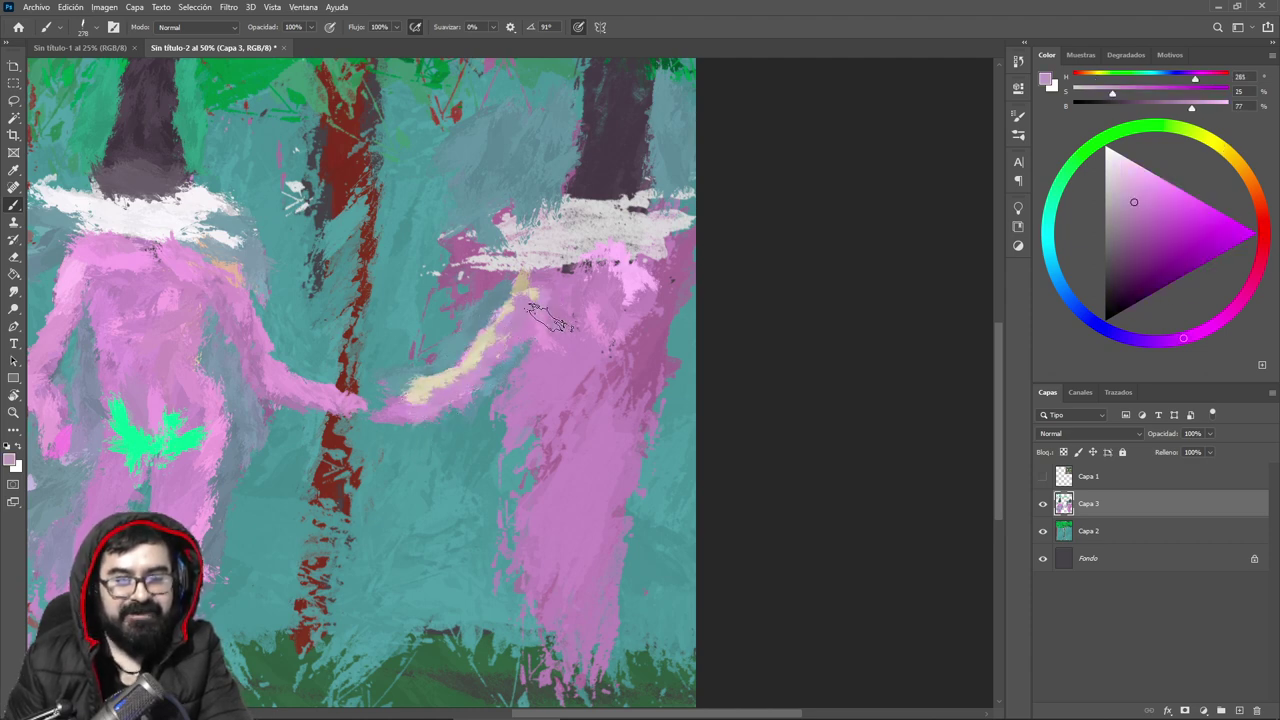
alt+click(512, 352)
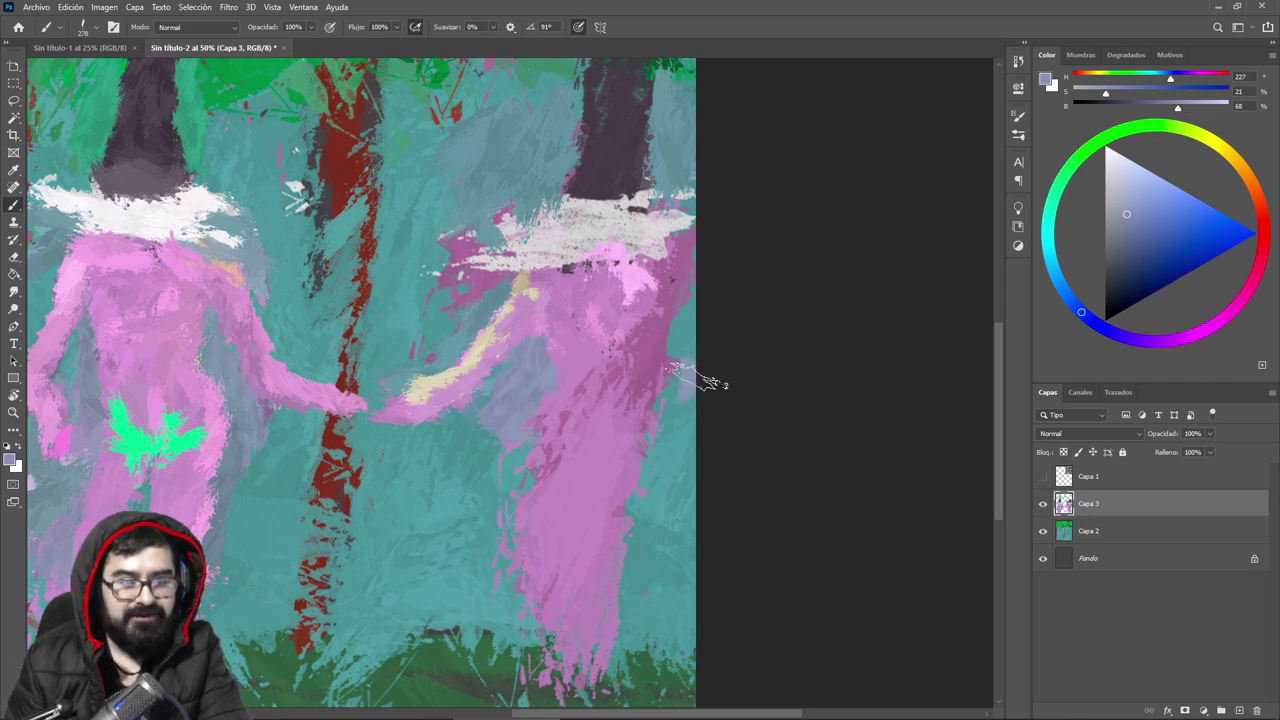
Step: Paint the right figure's other arm bent toward the hip in pink (hue 291, saturation 26, brightness 86), and refine its edges with sampled colours
alt+click(646, 283)
mouse_move(668, 270)
mouse_down()
mouse_move(705, 298)
mouse_move(708, 357)
mouse_up()
mouse_move(670, 306)
mouse_down()
mouse_move(693, 383)
mouse_move(640, 428)
mouse_up()
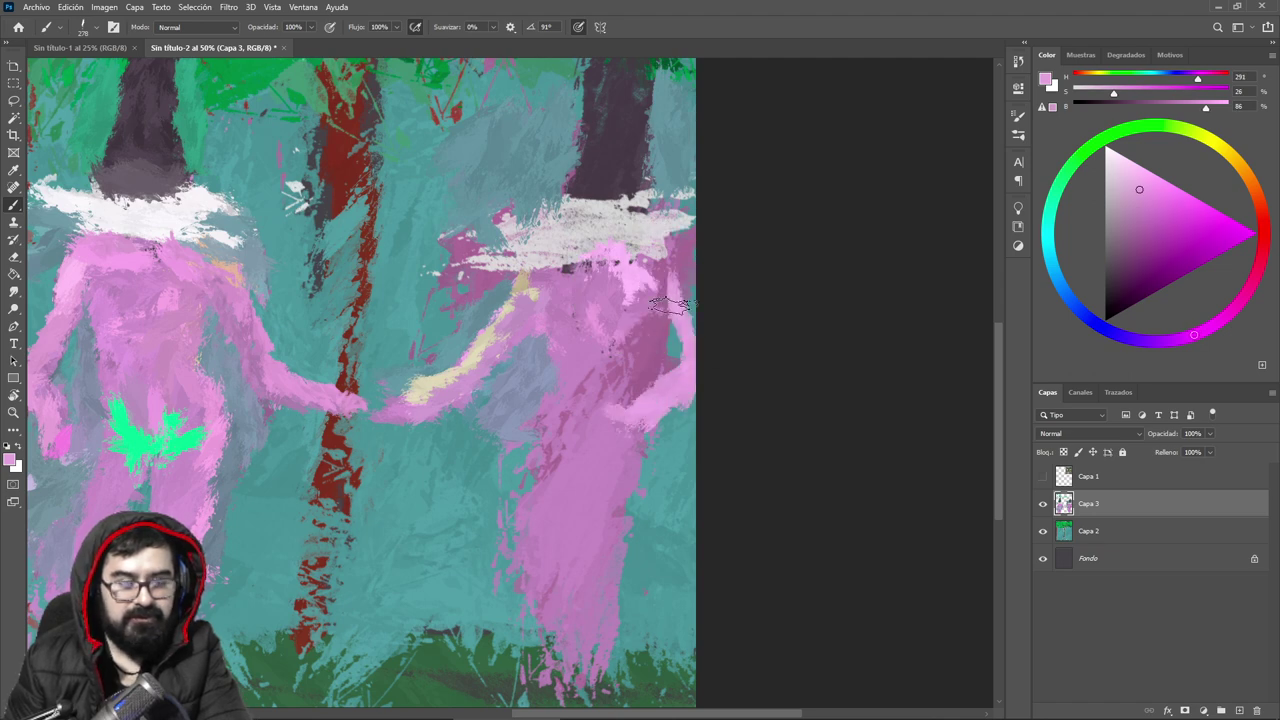
alt+click(636, 410)
alt+click(679, 349)
drag(677, 344, 672, 368)
alt+click(680, 300)
drag(677, 265, 692, 313)
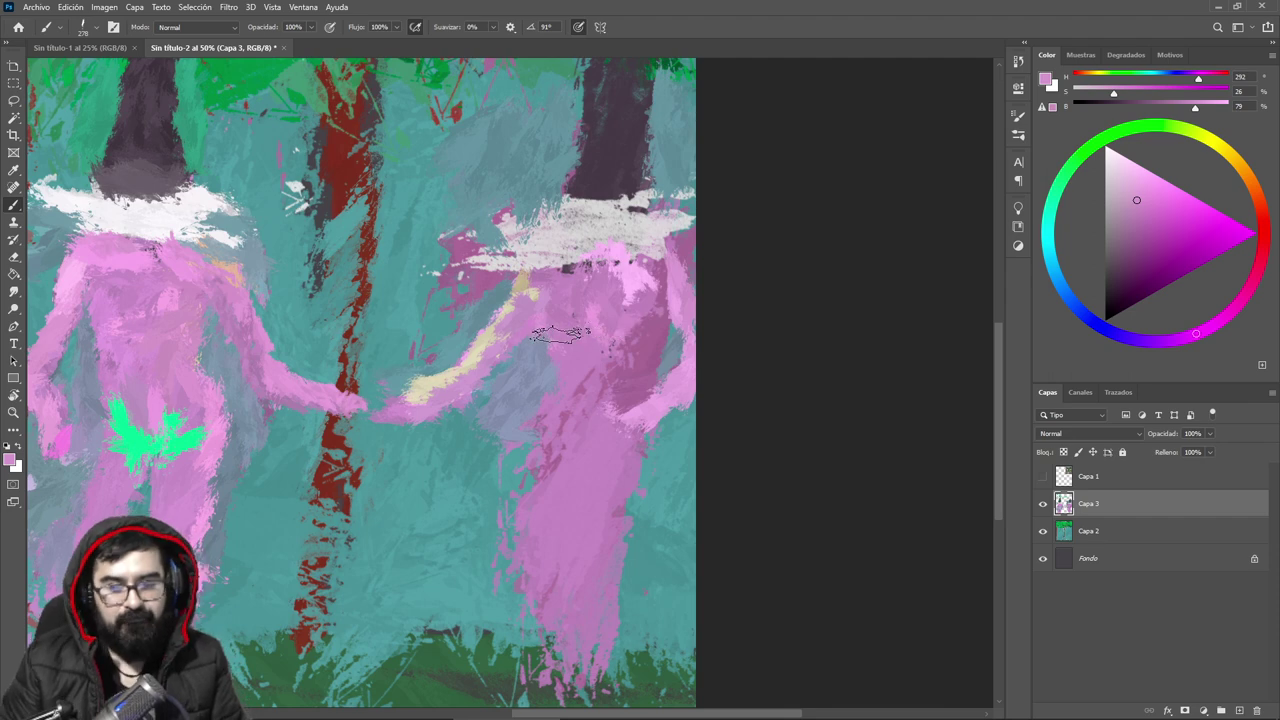
Step: Even out the right figure's lower torso with sampled pink, then separate the legs and narrow the waist and hip with sampled teal
alt+click(552, 415)
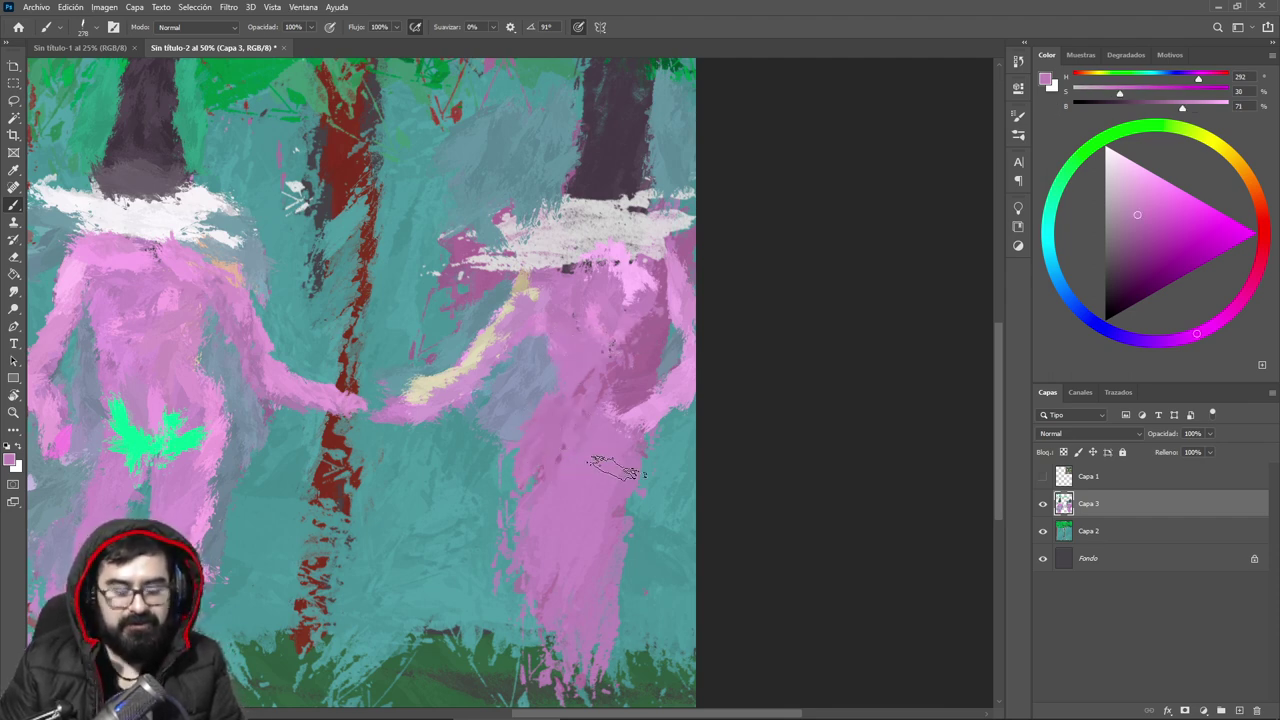
alt+click(455, 564)
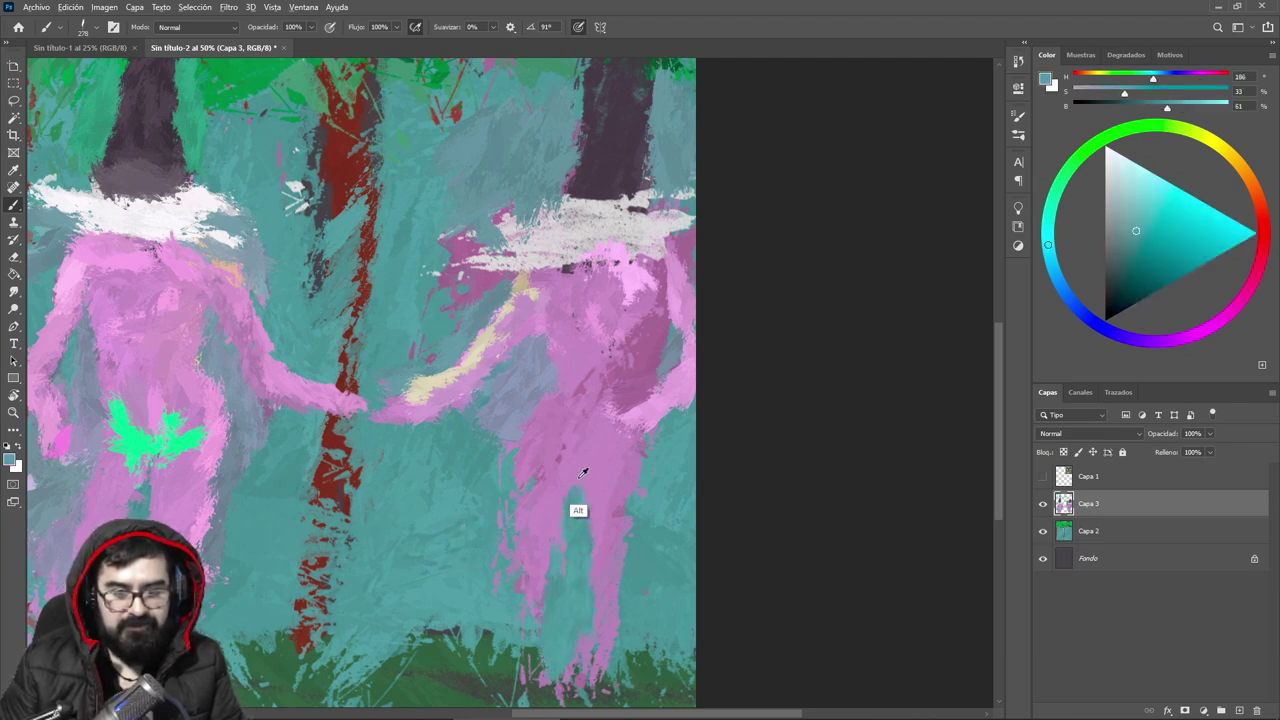
alt+click(530, 475)
alt+click(459, 457)
drag(503, 445, 540, 362)
mouse_move(510, 500)
mouse_down()
mouse_move(506, 443)
mouse_move(530, 423)
mouse_up()
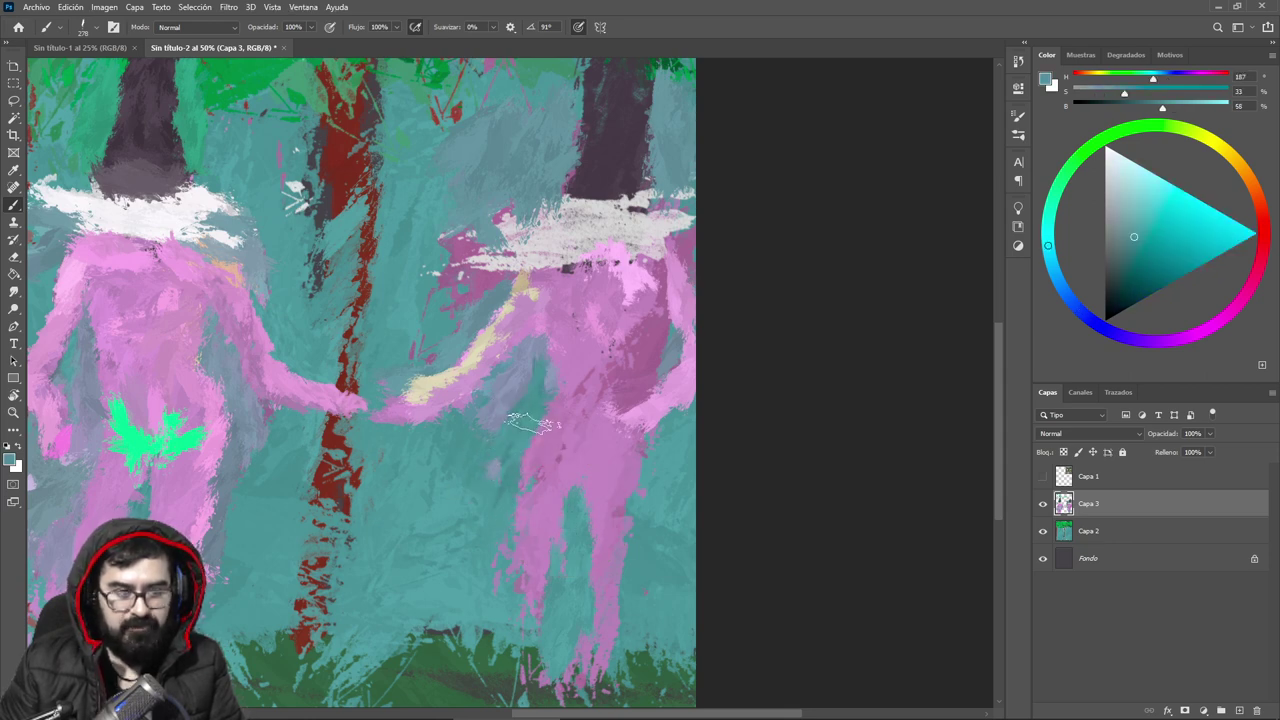
Step: Lighten the right figure's outer hip and blend the waist with sampled pinks
alt+click(570, 427)
alt+click(653, 413)
alt+click(575, 398)
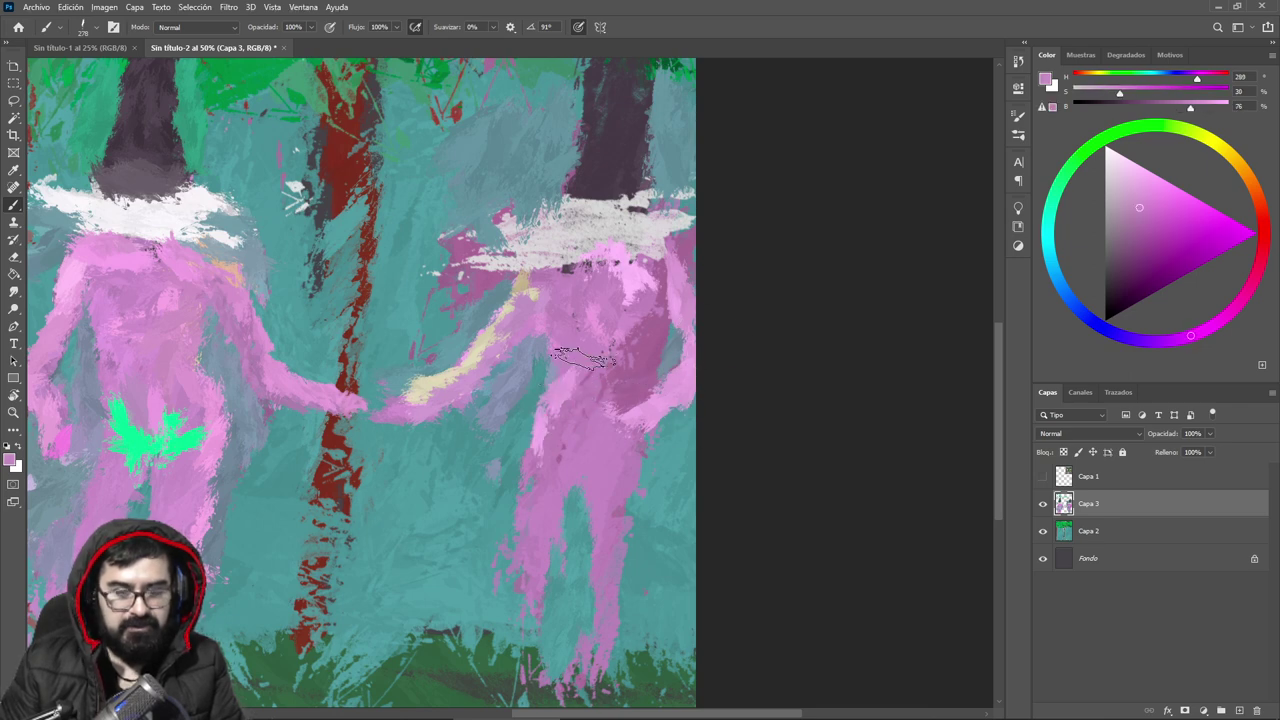
alt+click(576, 360)
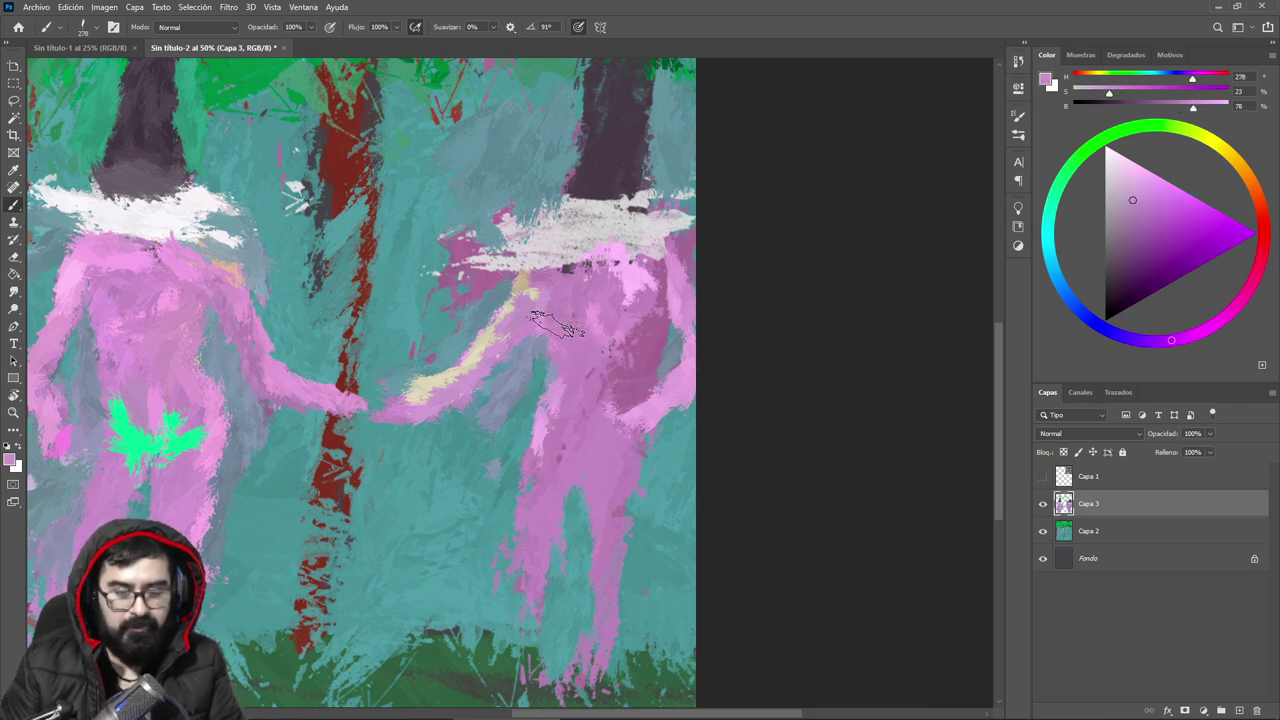
Step: Highlight the right figure's breasts with pink (hue 290, saturation 25, brightness 94) and shade beneath them with darker pink (hue 295, saturation 29, brightness 67)
alt+click(611, 328)
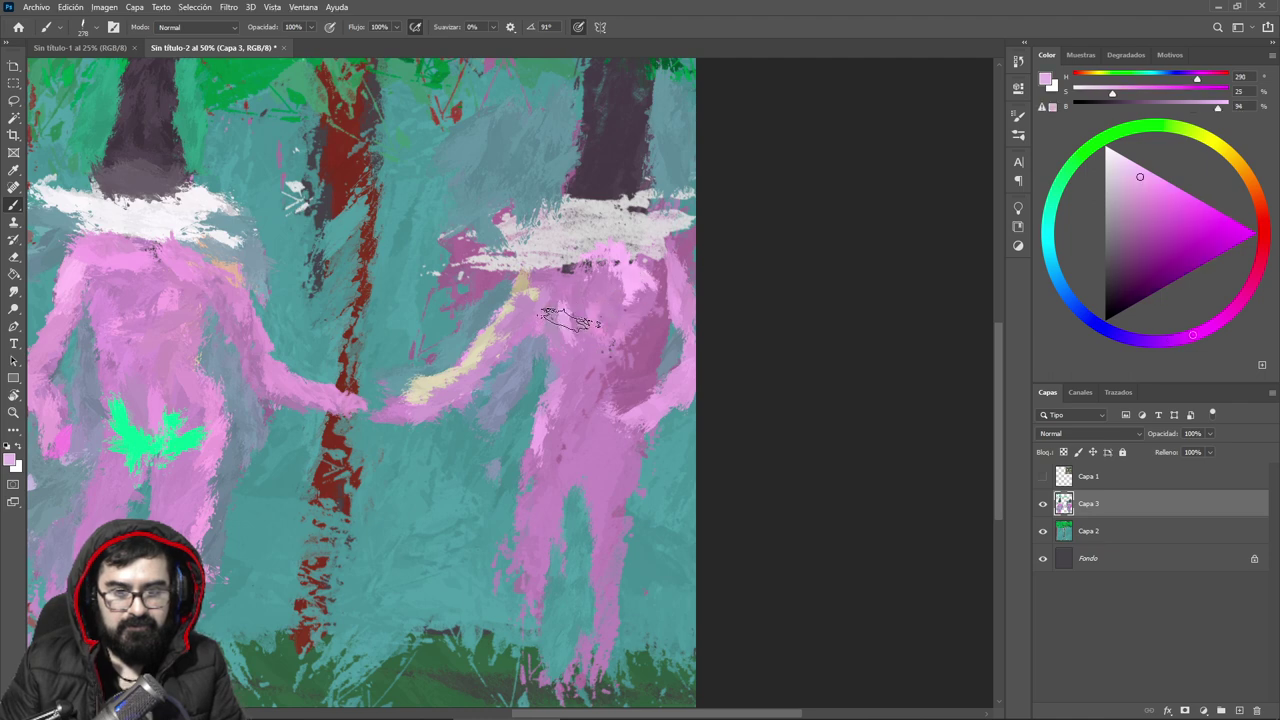
mouse_move(627, 322)
mouse_down()
mouse_move(651, 345)
mouse_move(605, 354)
mouse_up()
alt+click(637, 388)
alt+click(568, 352)
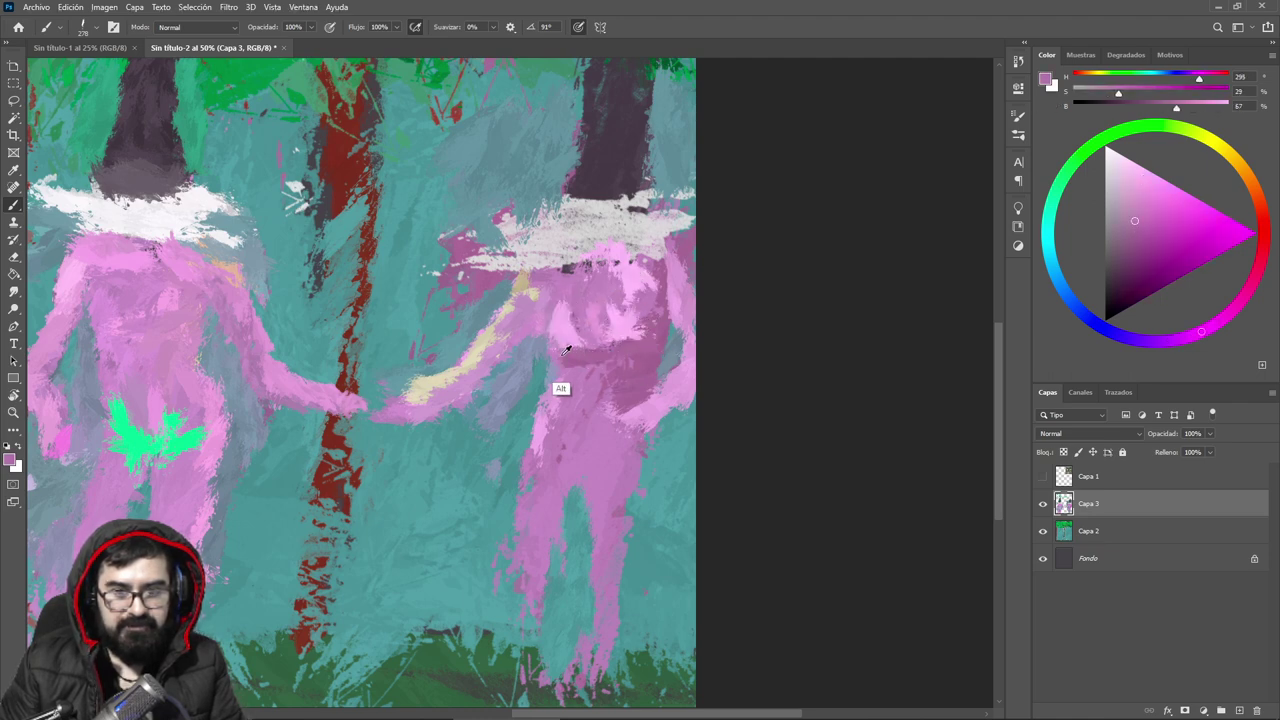
Step: Clean up the right figure's torso edge and outer shoulder using sampled blue-grey around them and sampled pink on the arm
alt+click(543, 358)
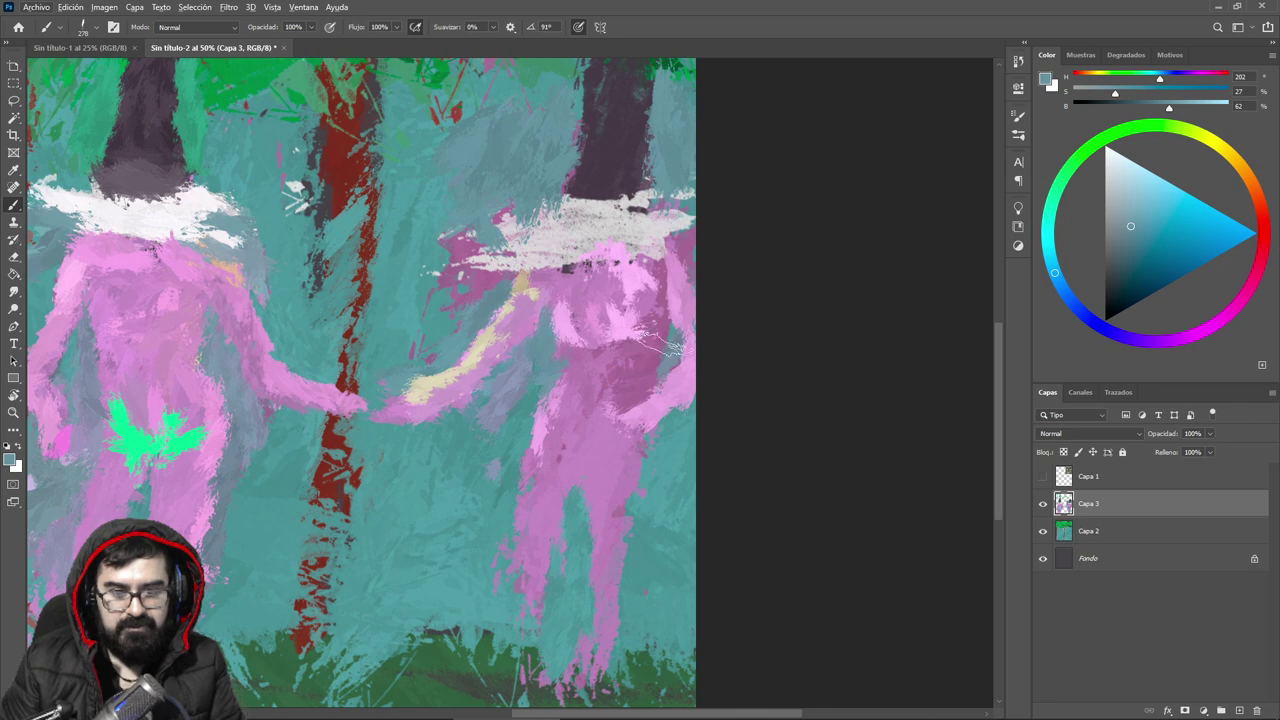
alt+click(660, 285)
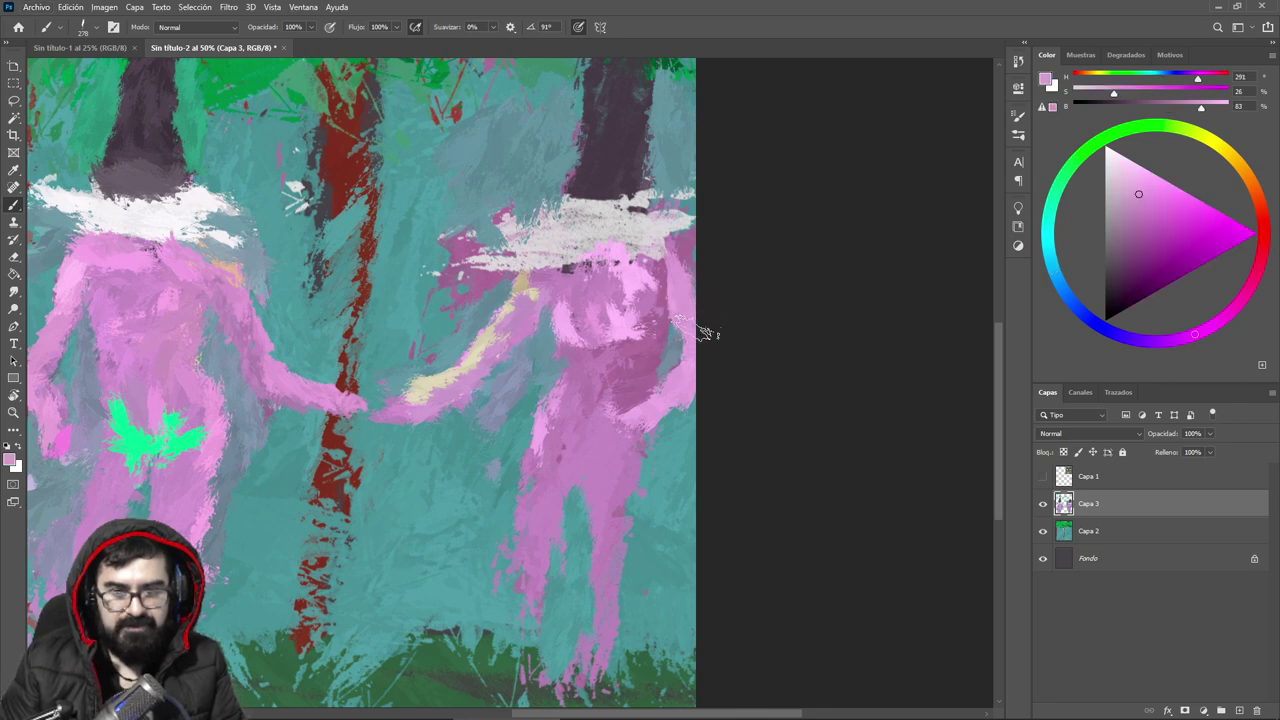
alt+click(688, 220)
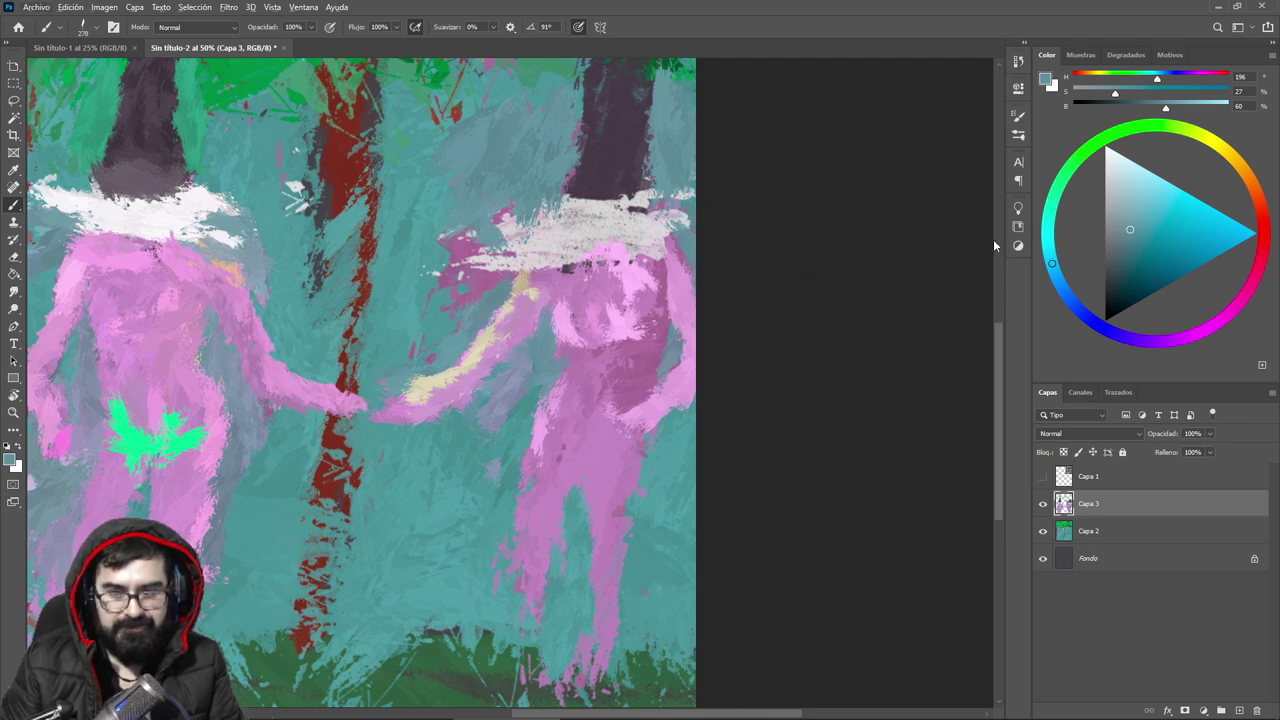
Step: Paint light pink highlights (hue 291, saturation 25, brightness 91) down the right figure's waist and both legs, shaping the feet
alt+click(219, 444)
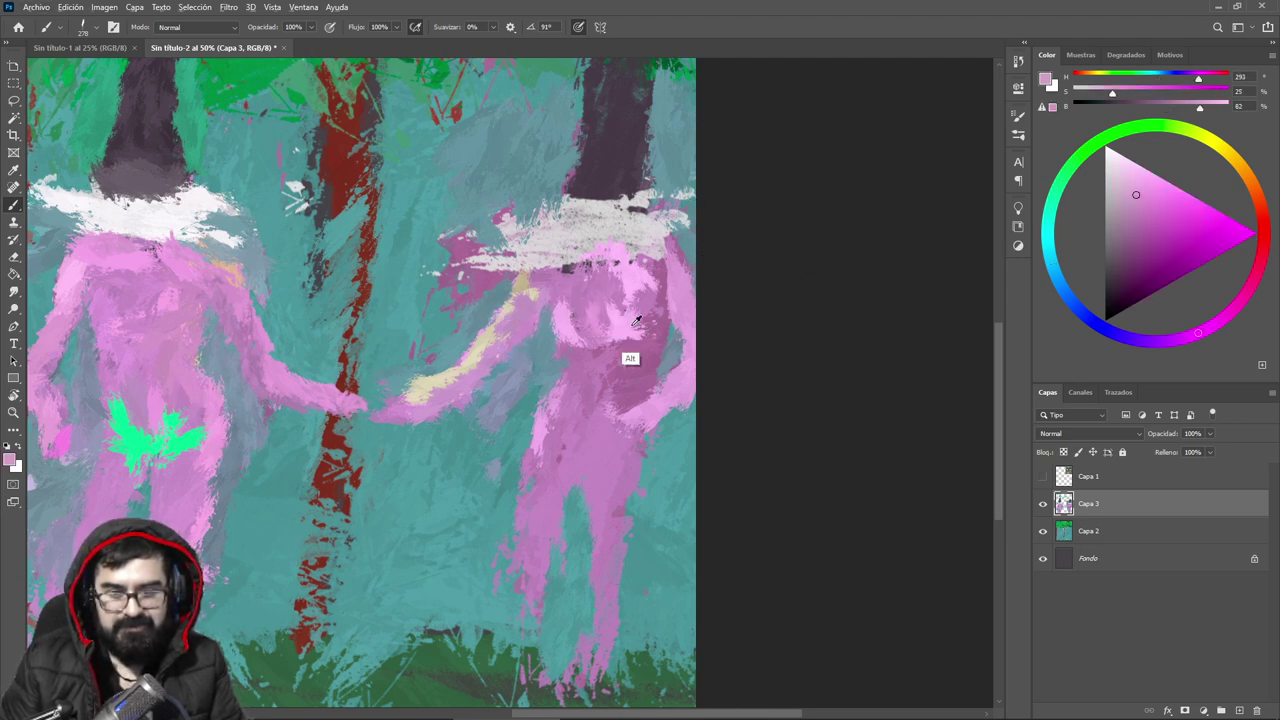
mouse_move(640, 340)
mouse_down()
mouse_move(590, 365)
mouse_move(582, 432)
mouse_move(535, 468)
mouse_move(545, 688)
mouse_move(575, 650)
mouse_up()
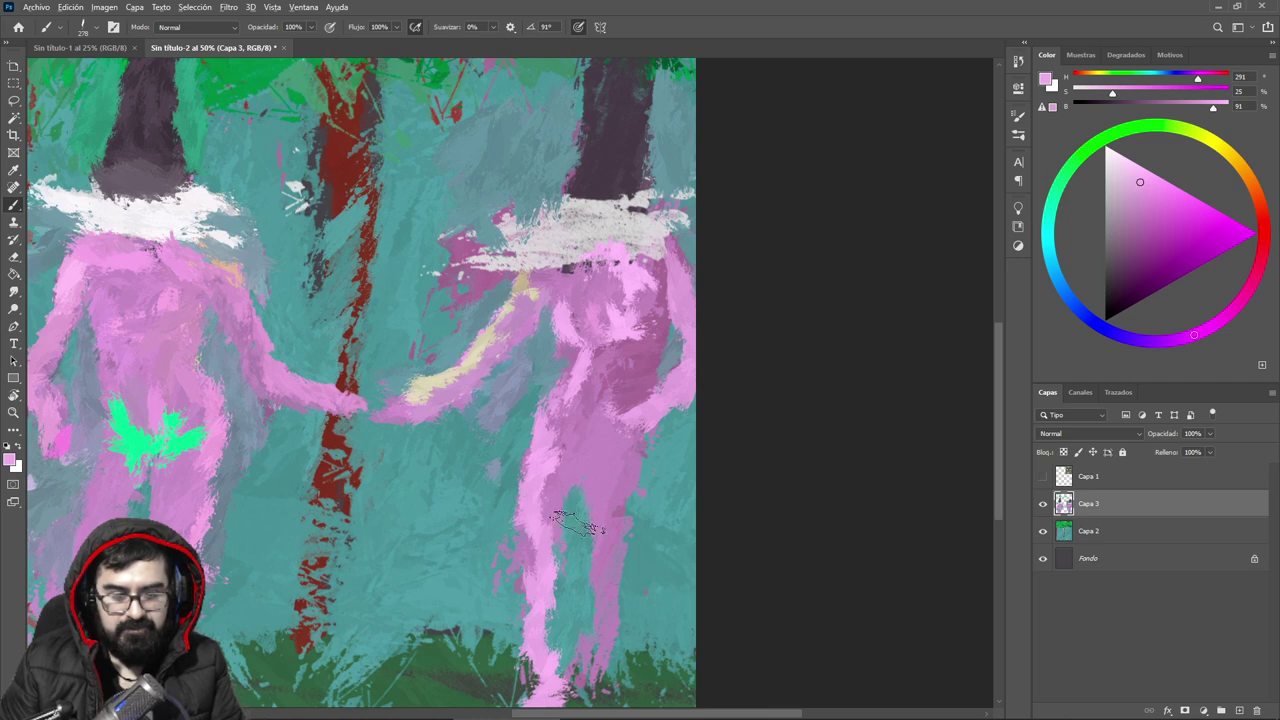
mouse_move(597, 522)
mouse_down()
mouse_move(596, 550)
mouse_move(606, 536)
mouse_move(618, 551)
mouse_move(632, 511)
mouse_move(630, 615)
mouse_move(612, 640)
mouse_move(645, 670)
mouse_move(610, 592)
mouse_up()
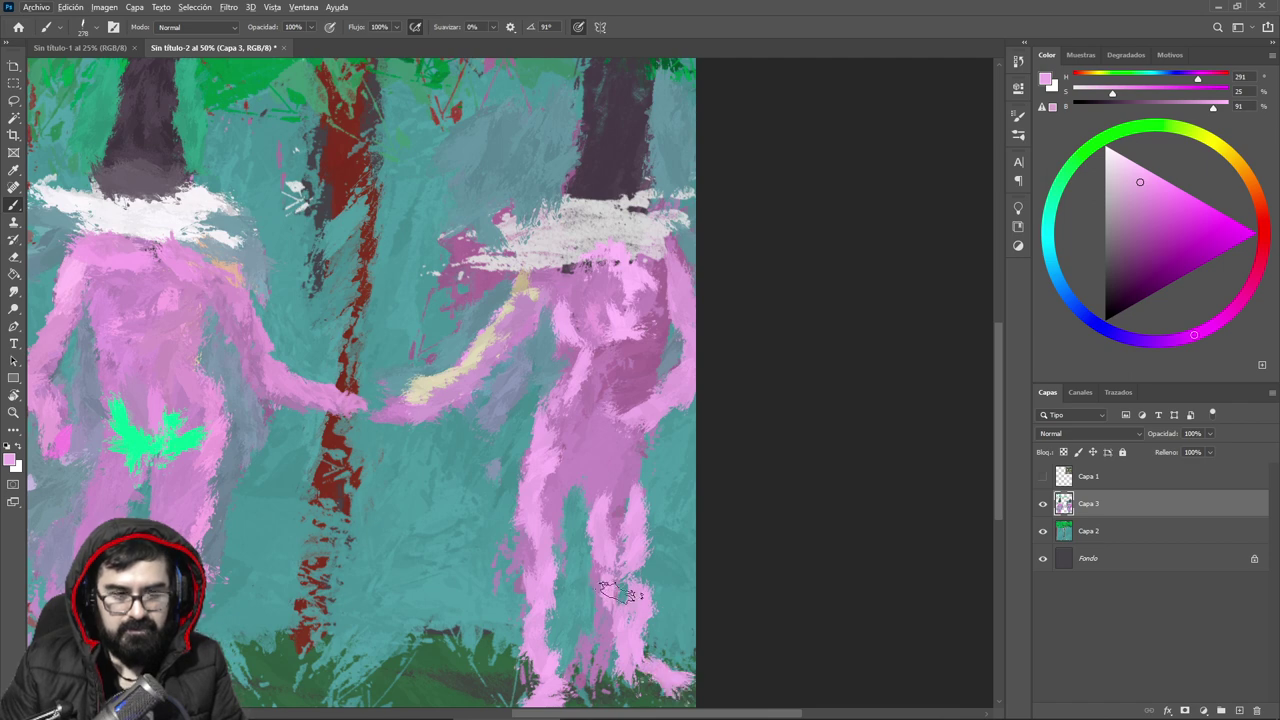
drag(390, 400, 677, 323)
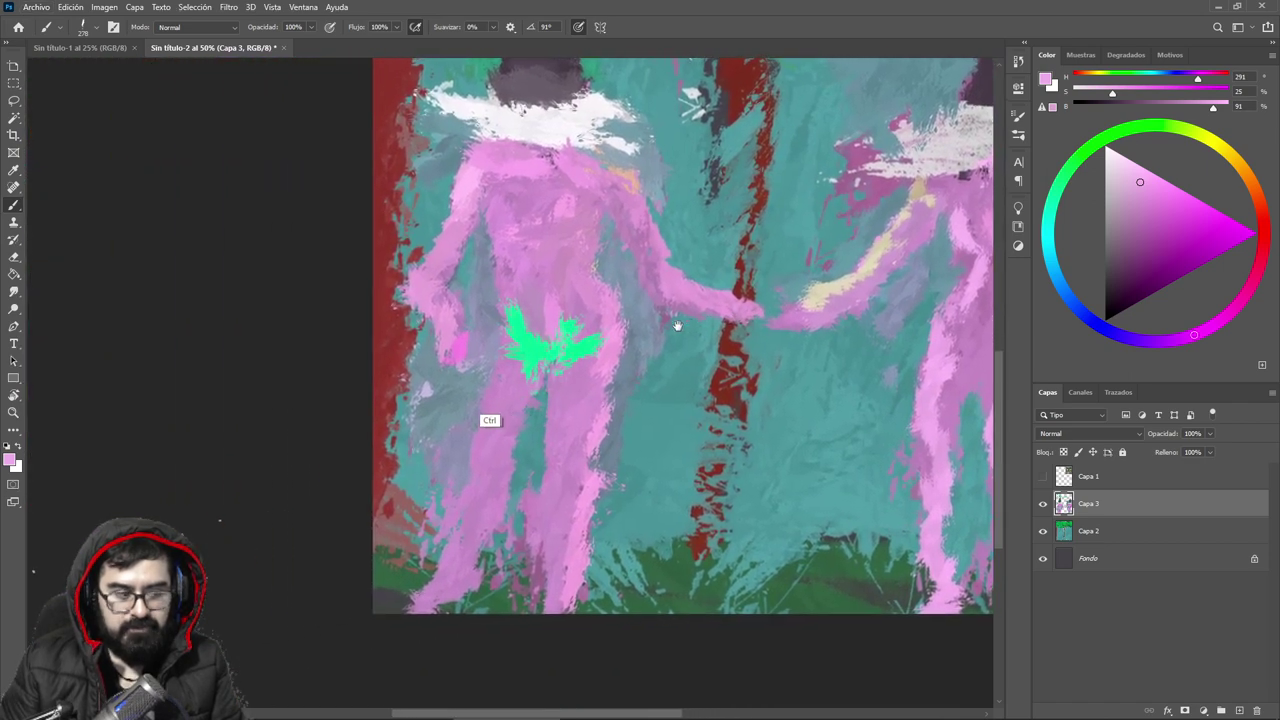
ctrl+click(500, 398)
ctrl+click(504, 400)
drag(504, 400, 607, 281)
mouse_move(737, 240)
mouse_down()
mouse_move(700, 300)
mouse_move(660, 455)
mouse_move(688, 520)
mouse_up()
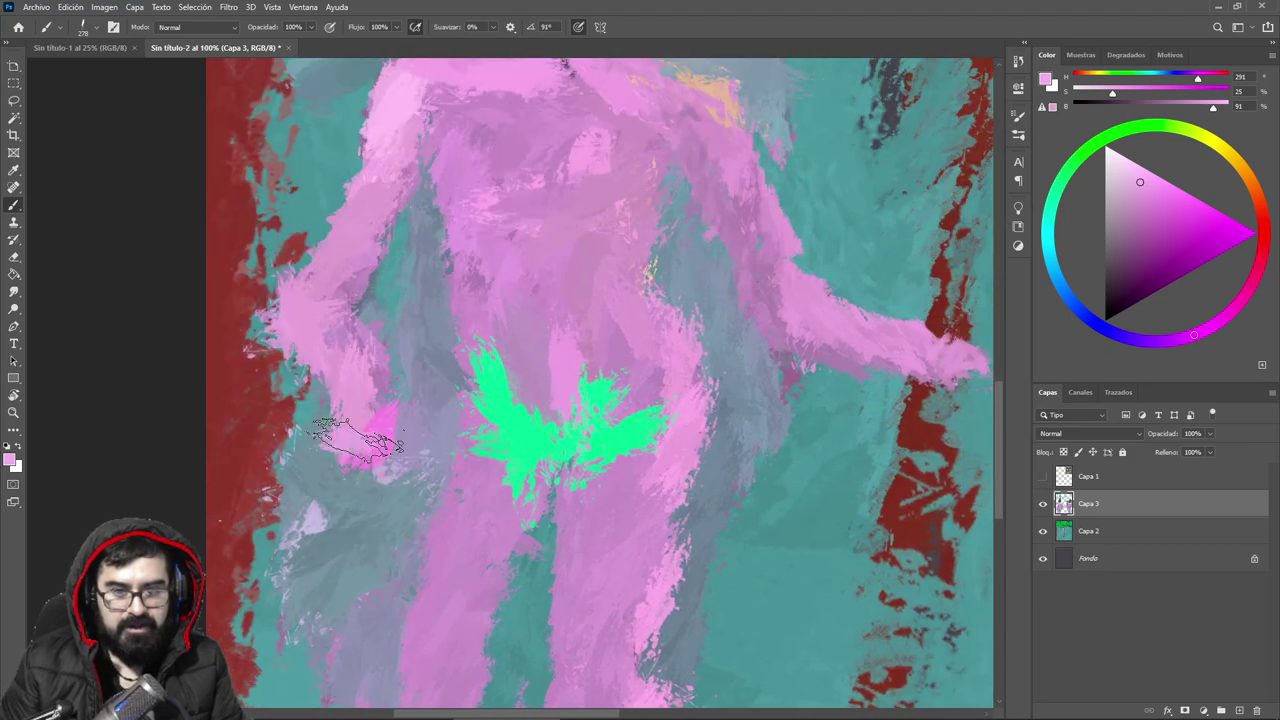
drag(358, 440, 860, 318)
drag(694, 223, 678, 405)
drag(715, 245, 985, 325)
drag(779, 357, 767, 303)
mouse_move(885, 192)
mouse_down()
mouse_move(766, 436)
mouse_move(838, 445)
mouse_up()
key(ctrl+z)
key(ctrl+z)
key(ctrl+z)
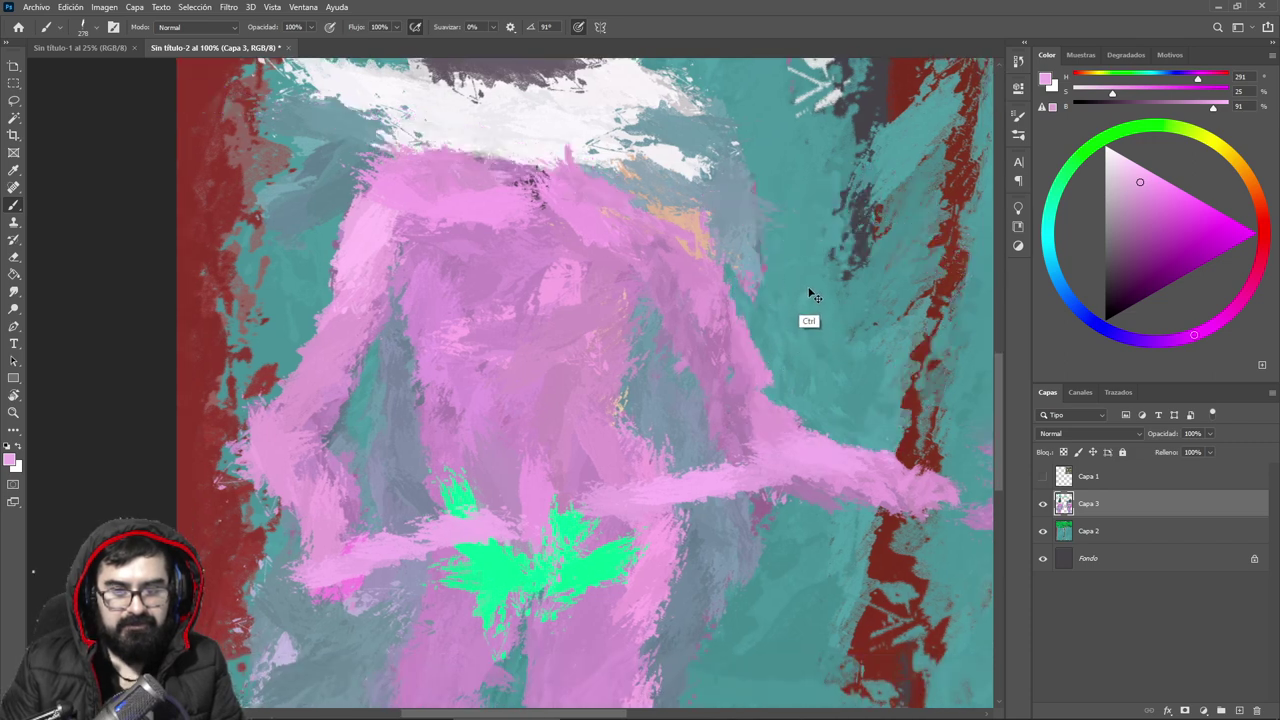
key(ctrl+z)
Step: Fill out the right figure's outer hip and thigh with light pink of hue 291, saturation 25, brightness 91
mouse_move(940, 406)
mouse_down()
mouse_move(805, 316)
mouse_move(450, 200)
mouse_up()
mouse_move(963, 363)
mouse_down()
mouse_move(646, 283)
mouse_move(569, 284)
mouse_up()
mouse_move(484, 305)
mouse_down()
mouse_move(458, 308)
mouse_move(423, 286)
mouse_move(406, 345)
mouse_move(500, 291)
mouse_up()
alt+click(408, 341)
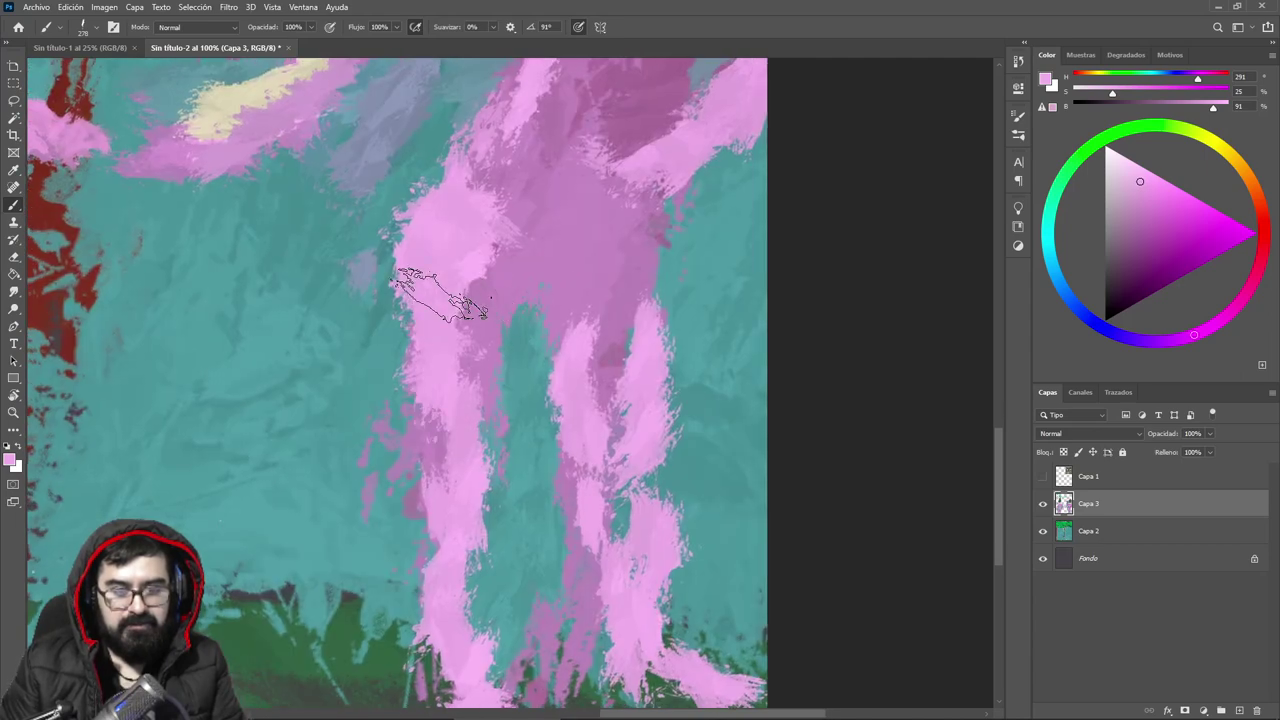
scroll(486, 443, down, 1)
key(alt)
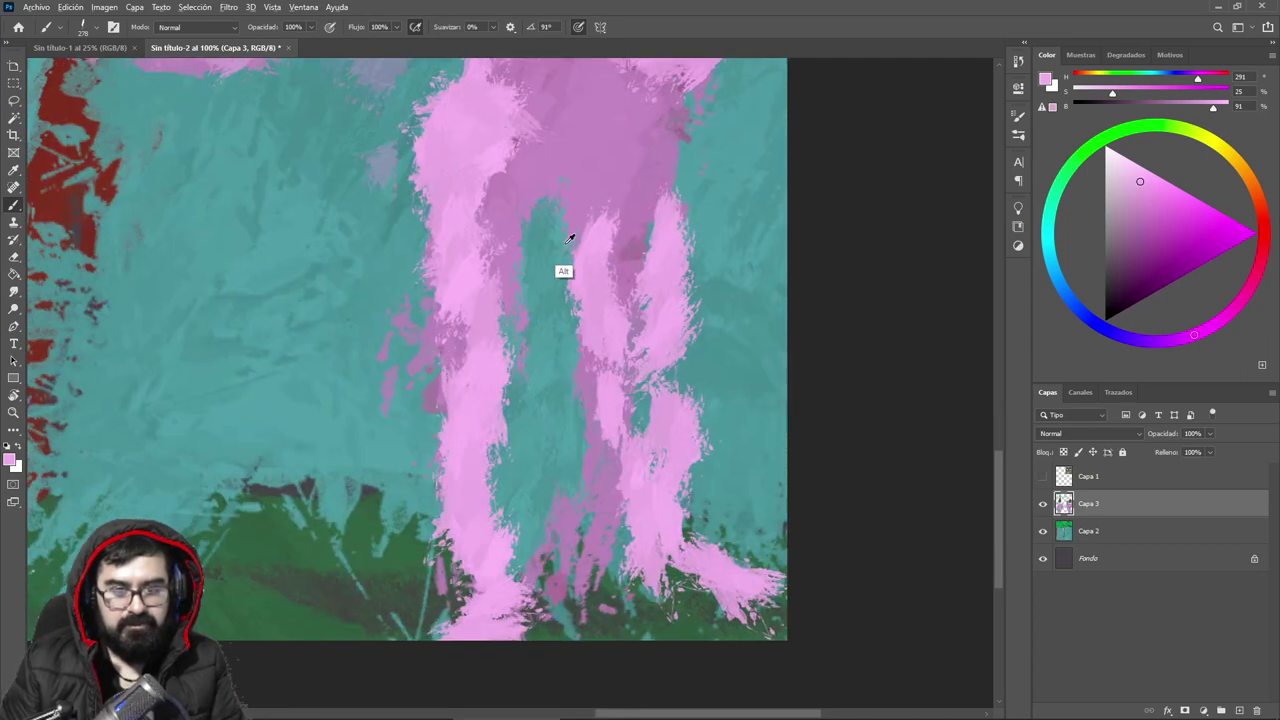
Step: Shade the inner side of the right figure's front leg with sampled pink, and fill the gap between the legs with lavender (hue 226, saturation 20, brightness 66)
alt+click(565, 130)
mouse_move(578, 135)
mouse_down()
mouse_move(490, 270)
mouse_move(520, 340)
mouse_move(505, 420)
mouse_move(520, 315)
mouse_move(490, 460)
mouse_move(471, 471)
mouse_move(500, 490)
mouse_up()
drag(499, 608, 496, 636)
alt+click(540, 272)
drag(563, 244, 594, 465)
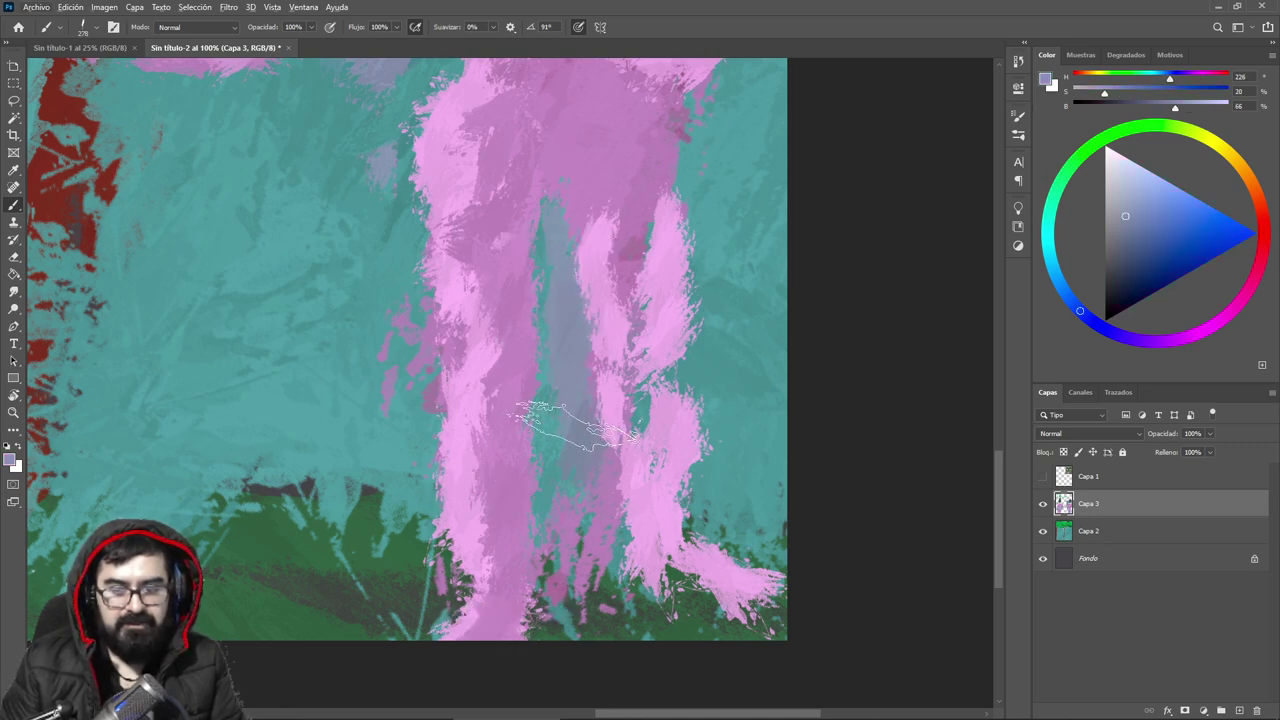
Step: Try curved bright pink guide strokes around the left figure's shoulders (hue 296, saturation 43, brightness 100), and undo them
drag(687, 247, 686, 369)
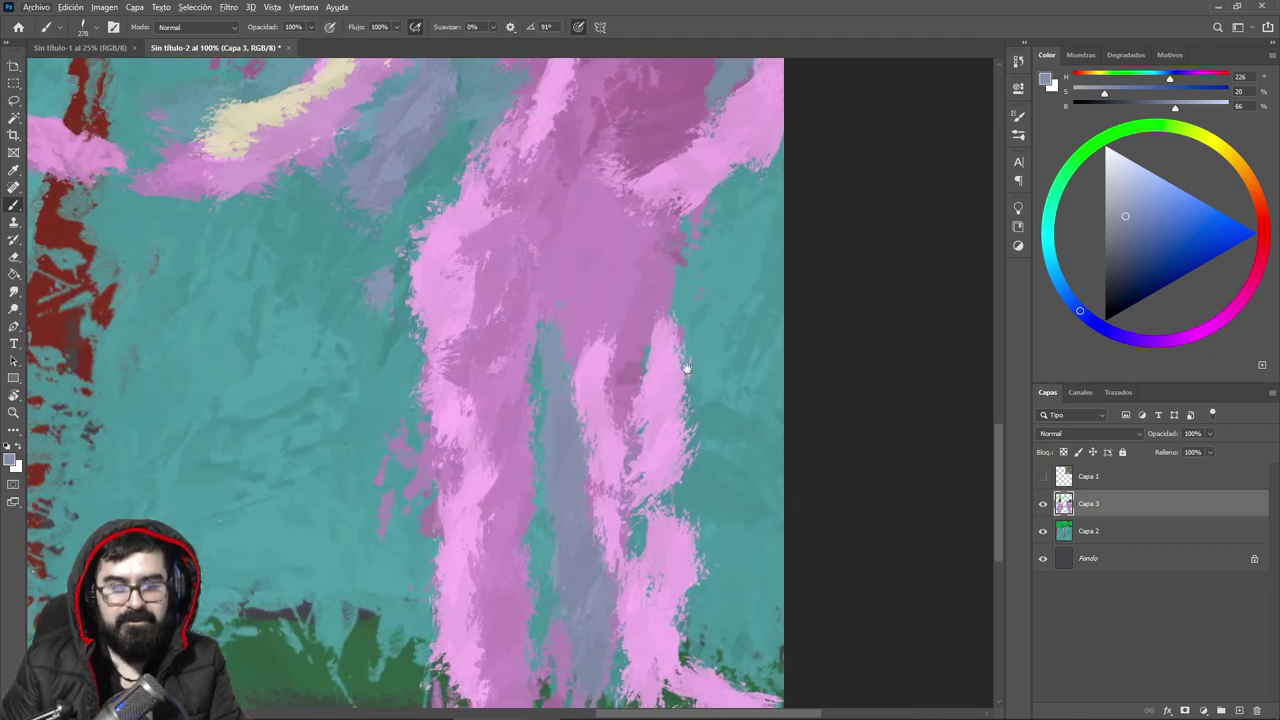
alt+click(702, 337)
ctrl+alt+click(703, 337)
scroll(715, 341, up, 3)
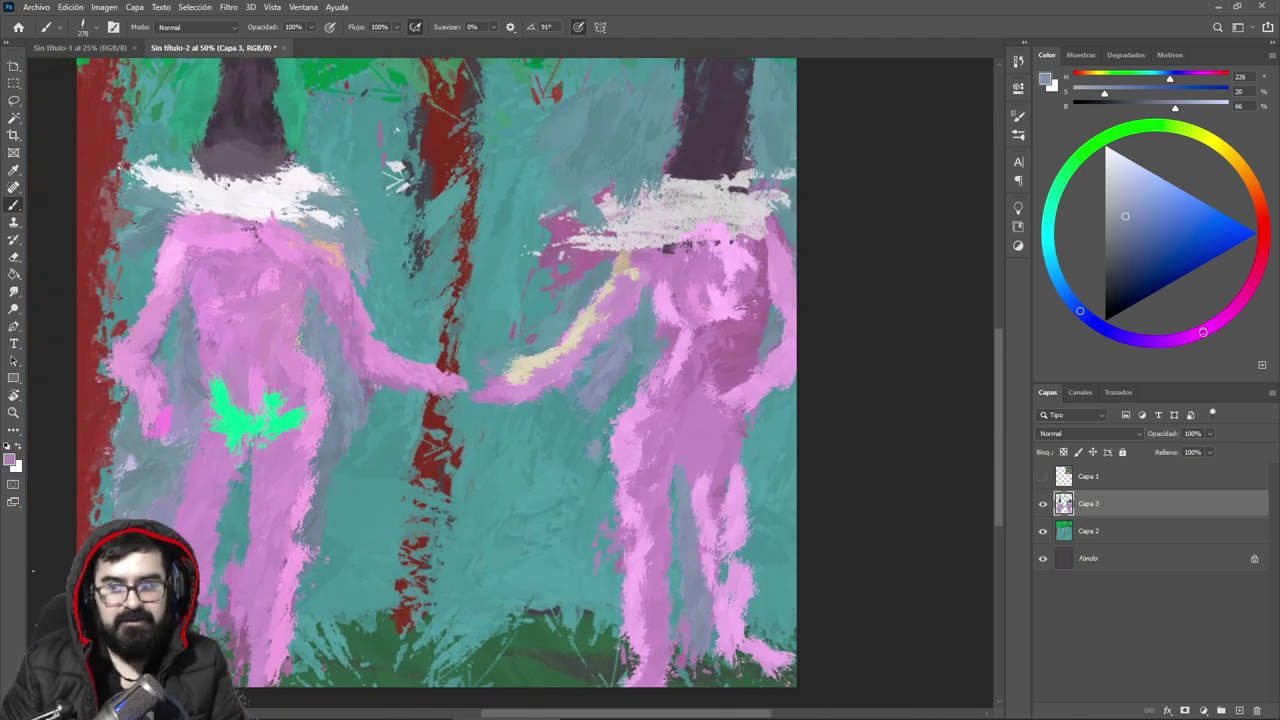
click(1203, 332)
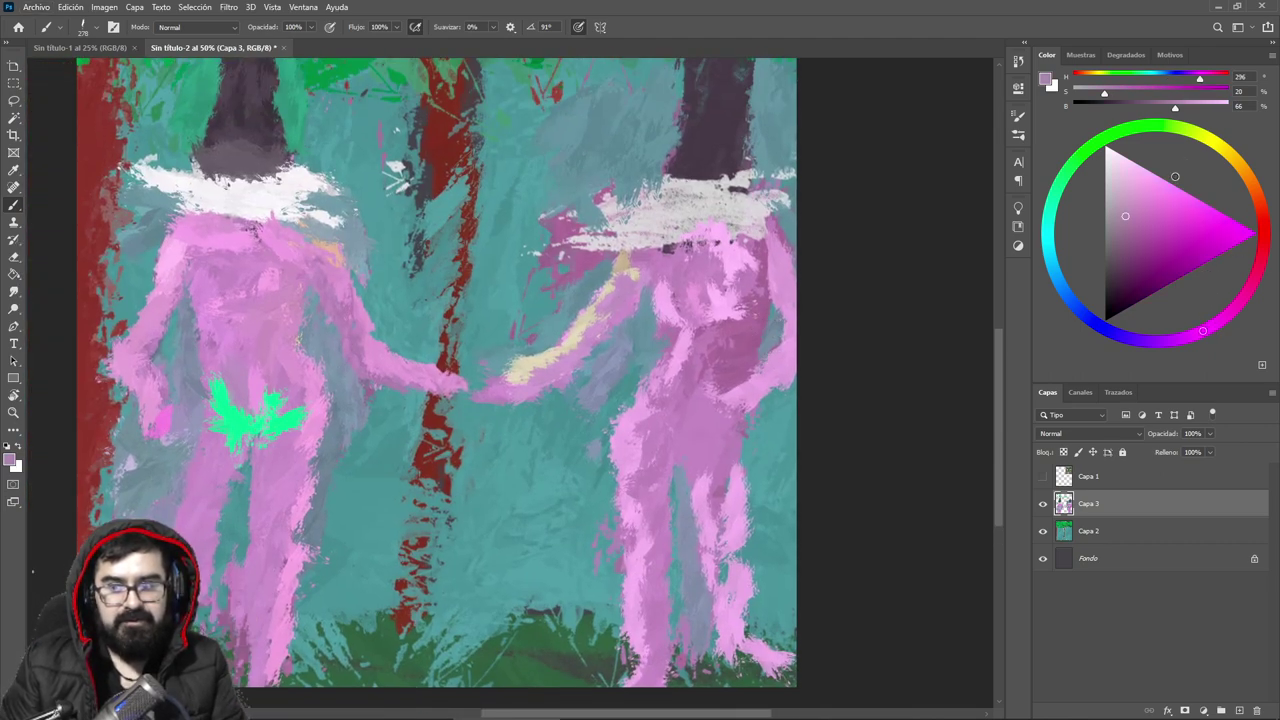
click(1171, 183)
mouse_move(128, 234)
mouse_down()
mouse_move(195, 177)
mouse_move(177, 234)
mouse_up()
mouse_move(352, 242)
mouse_down()
mouse_move(368, 260)
mouse_move(345, 278)
mouse_move(295, 268)
mouse_move(318, 250)
mouse_up()
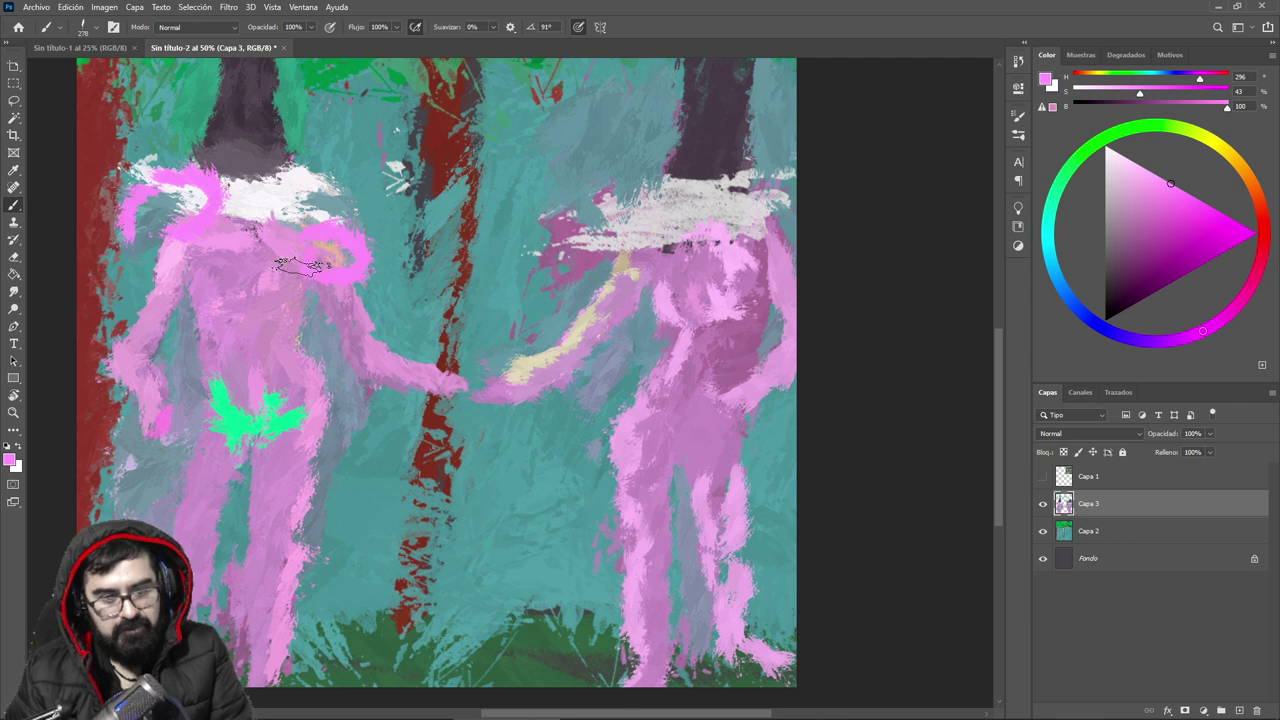
mouse_move(295, 357)
mouse_down()
mouse_move(330, 400)
mouse_move(230, 425)
mouse_move(170, 400)
mouse_move(195, 396)
mouse_up()
key(ctrl+z)
key(ctrl+z)
key(ctrl+z)
key(ctrl+z)
key(ctrl+z)
key(ctrl+z)
key(ctrl+z)
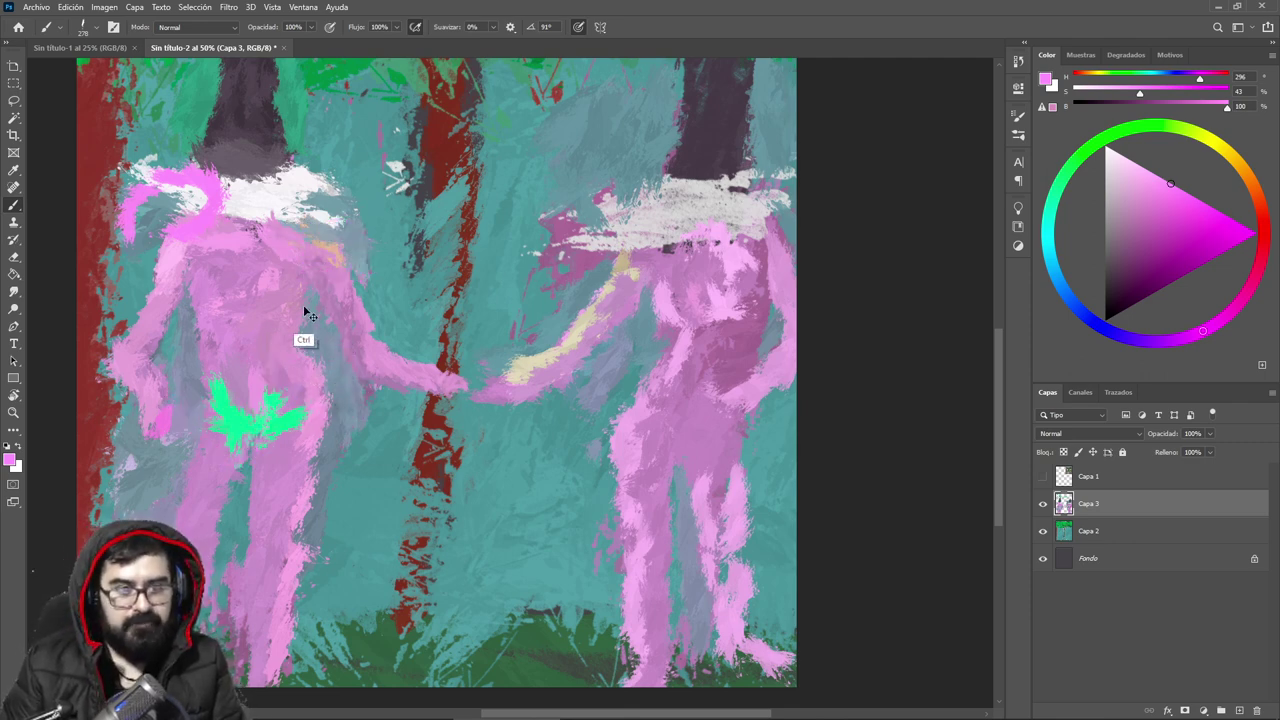
Step: Try slanted bright pink guide lines across the left figure's shoulders and hips, and undo them
key(ctrl+shift+z)
key(ctrl+shift+z)
key(ctrl+z)
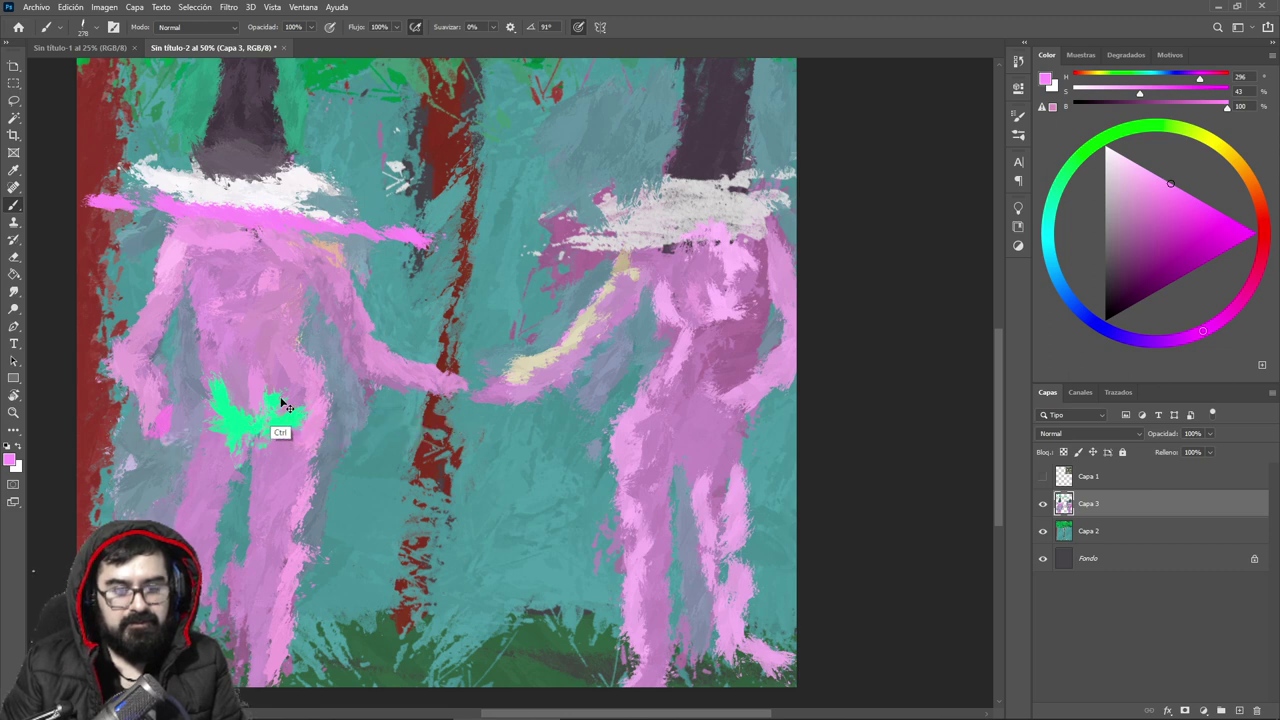
key(ctrl+z)
key(ctrl+shift+z)
key(ctrl+shift+z)
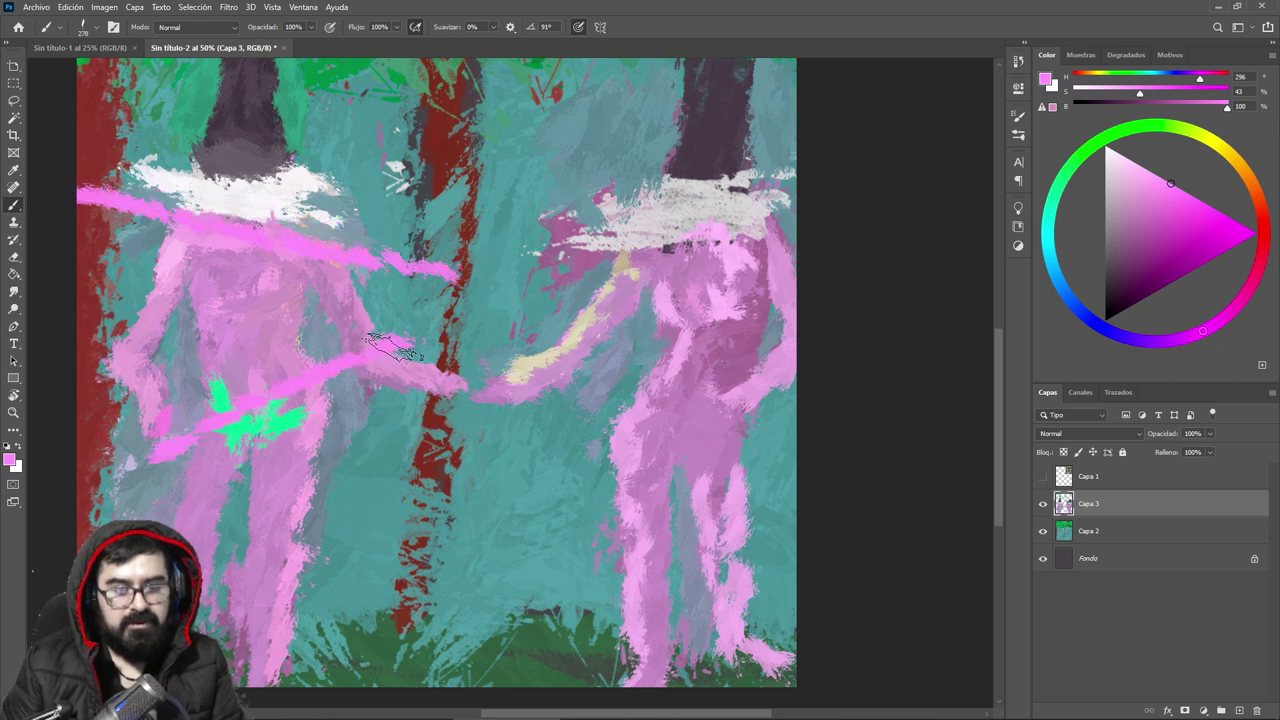
key(ctrl+z)
key(ctrl+z)
key(ctrl+z)
key(ctrl+z)
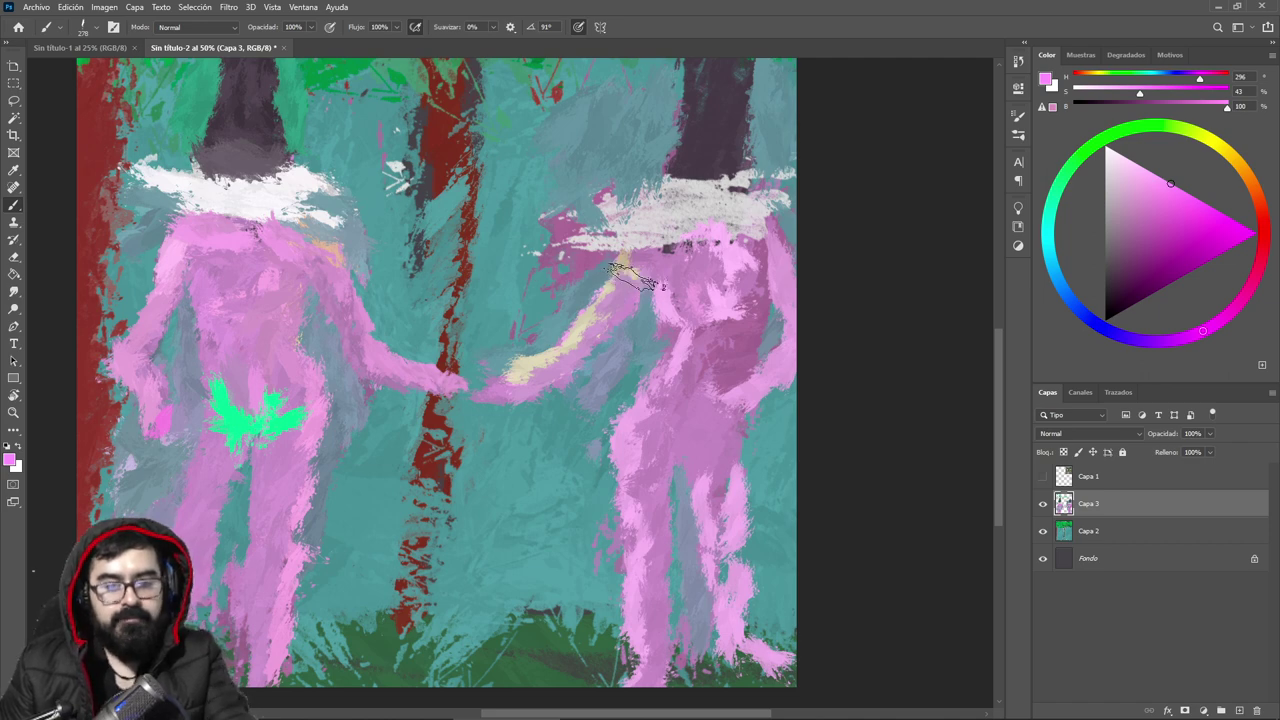
Step: Reshape the right figure's rear leg and foot with sampled pinks, and trim around the foot with sampled blue-grey
alt+click(662, 490)
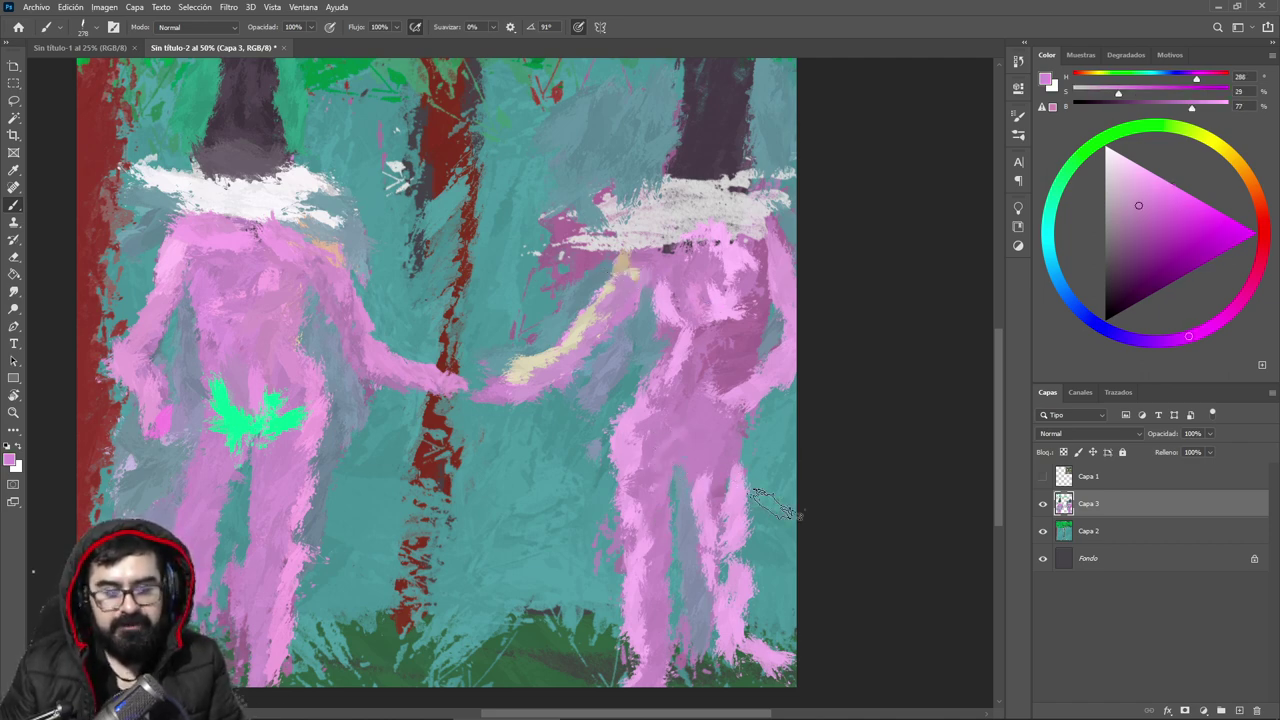
alt+click(713, 495)
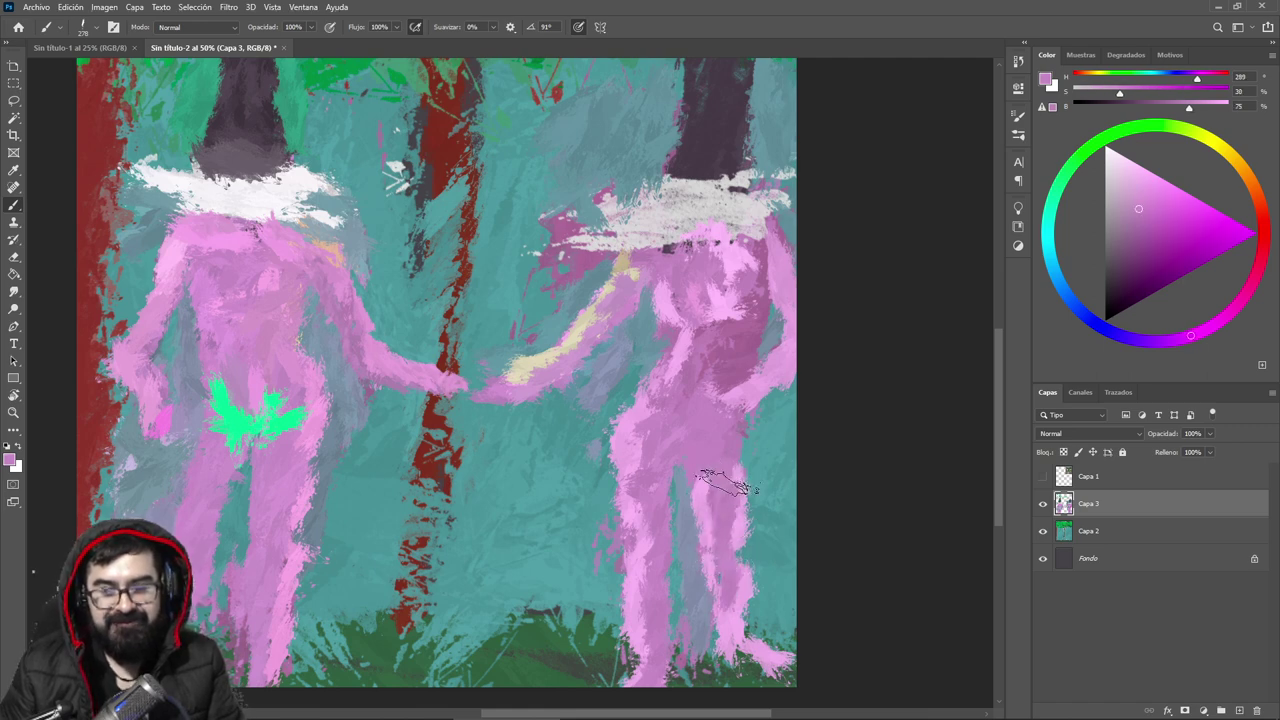
drag(728, 585, 742, 652)
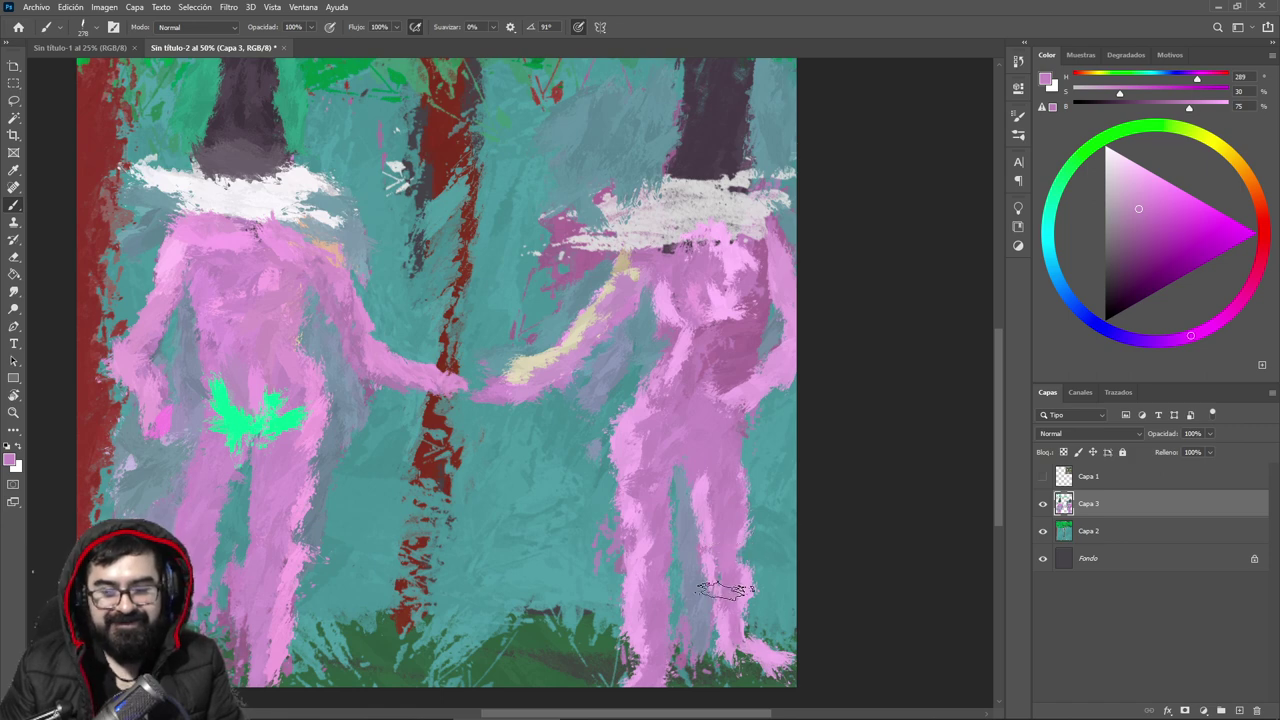
alt+click(765, 630)
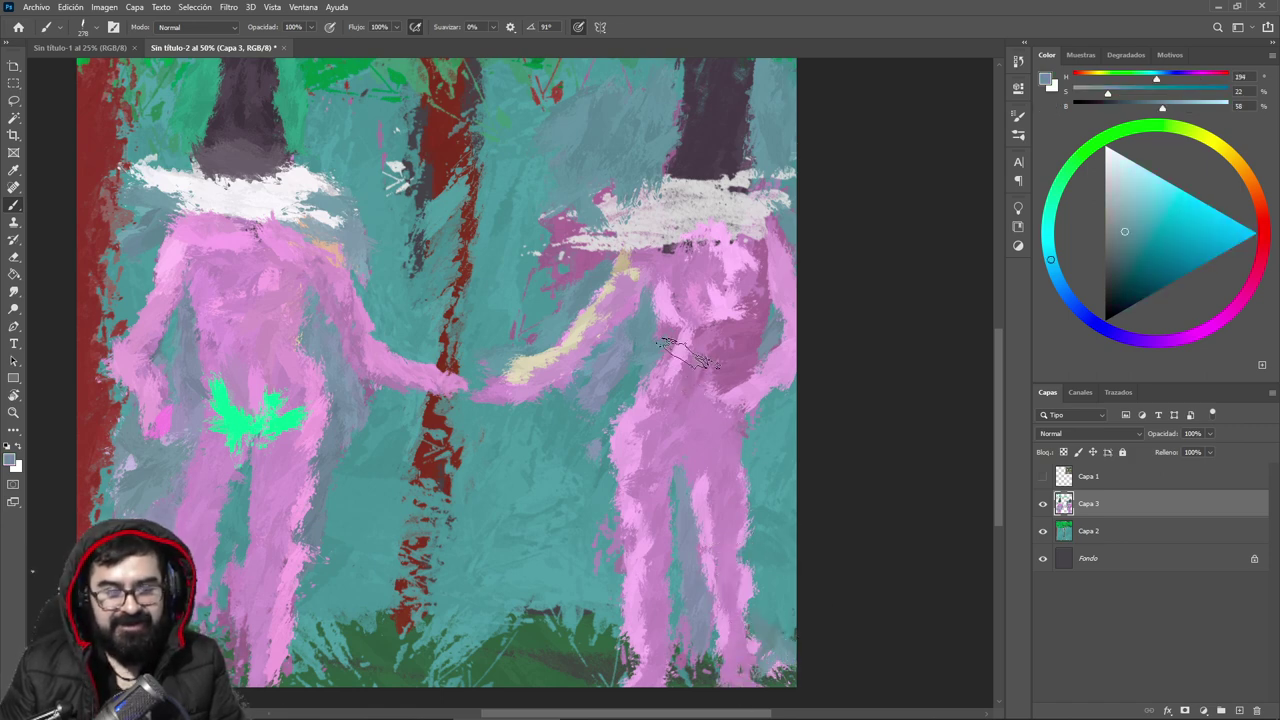
Step: Extend the right figure's cone up into the foliage and repaint it dark teal (hue 194, saturation 46, brightness 18)
key(z)
click(463, 27)
key(b)
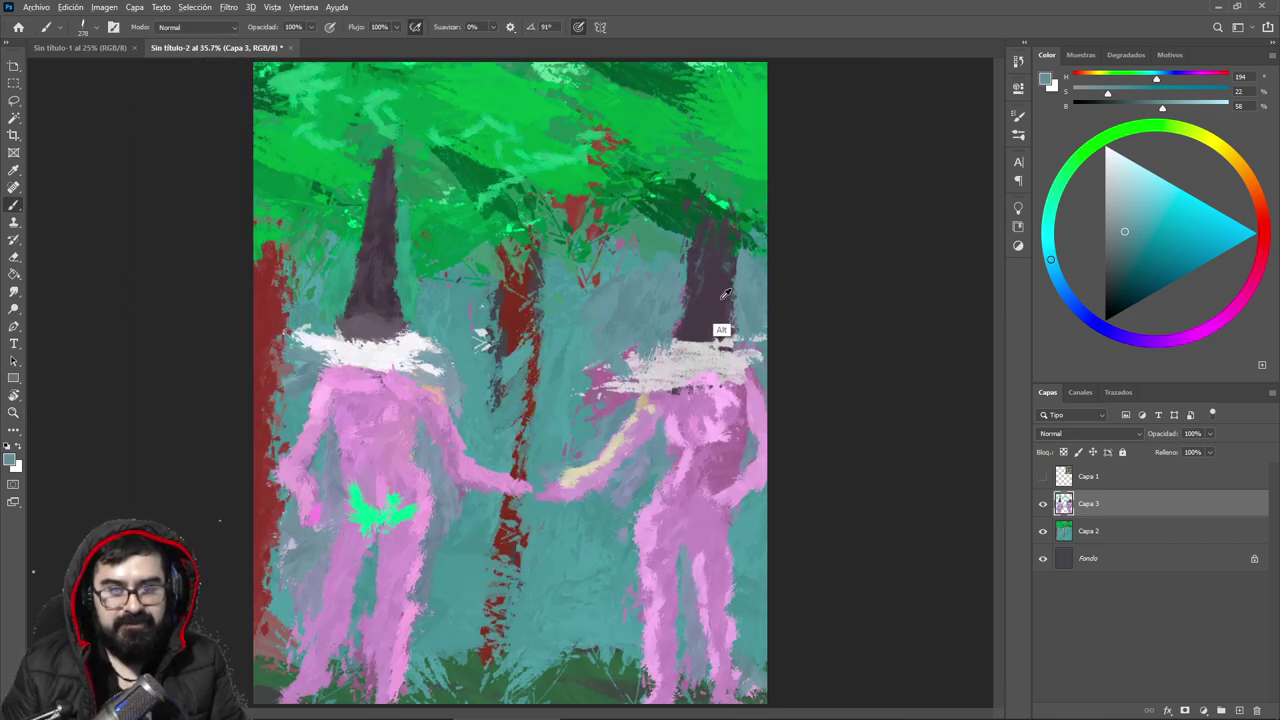
click(1110, 275)
drag(713, 204, 710, 154)
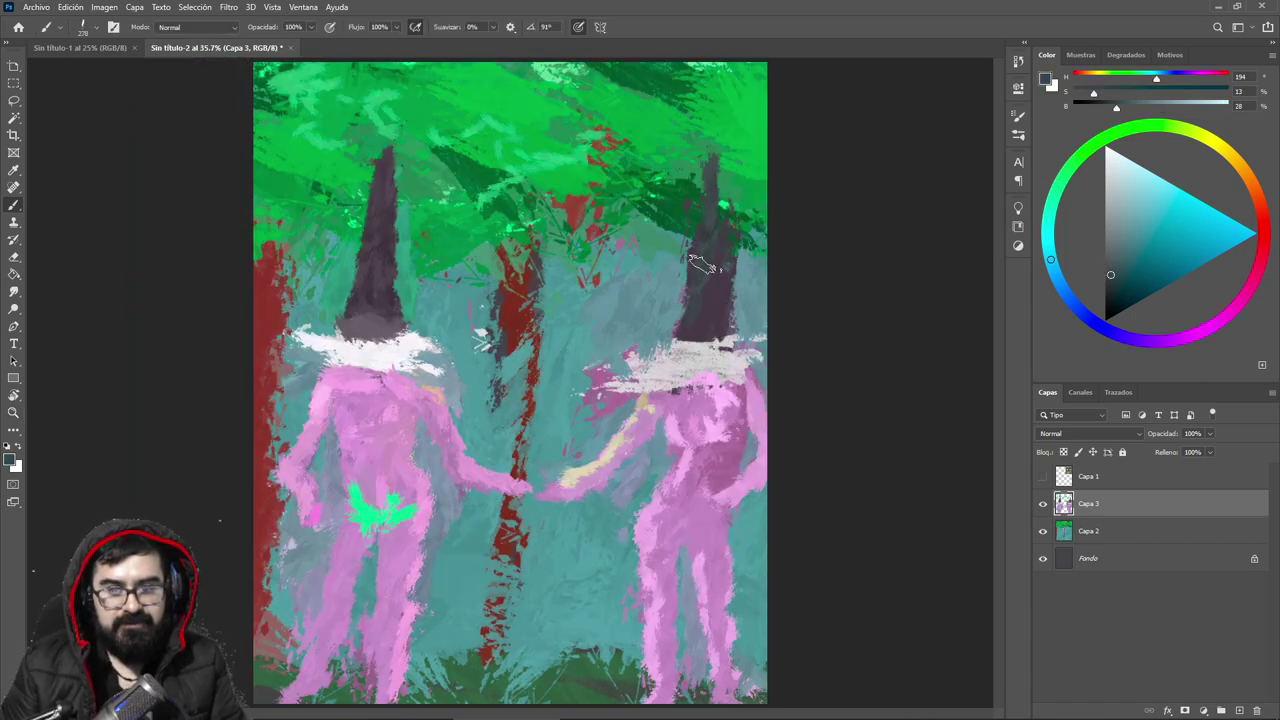
click(1117, 297)
mouse_move(690, 318)
mouse_down()
mouse_move(714, 134)
mouse_move(708, 297)
mouse_move(722, 172)
mouse_up()
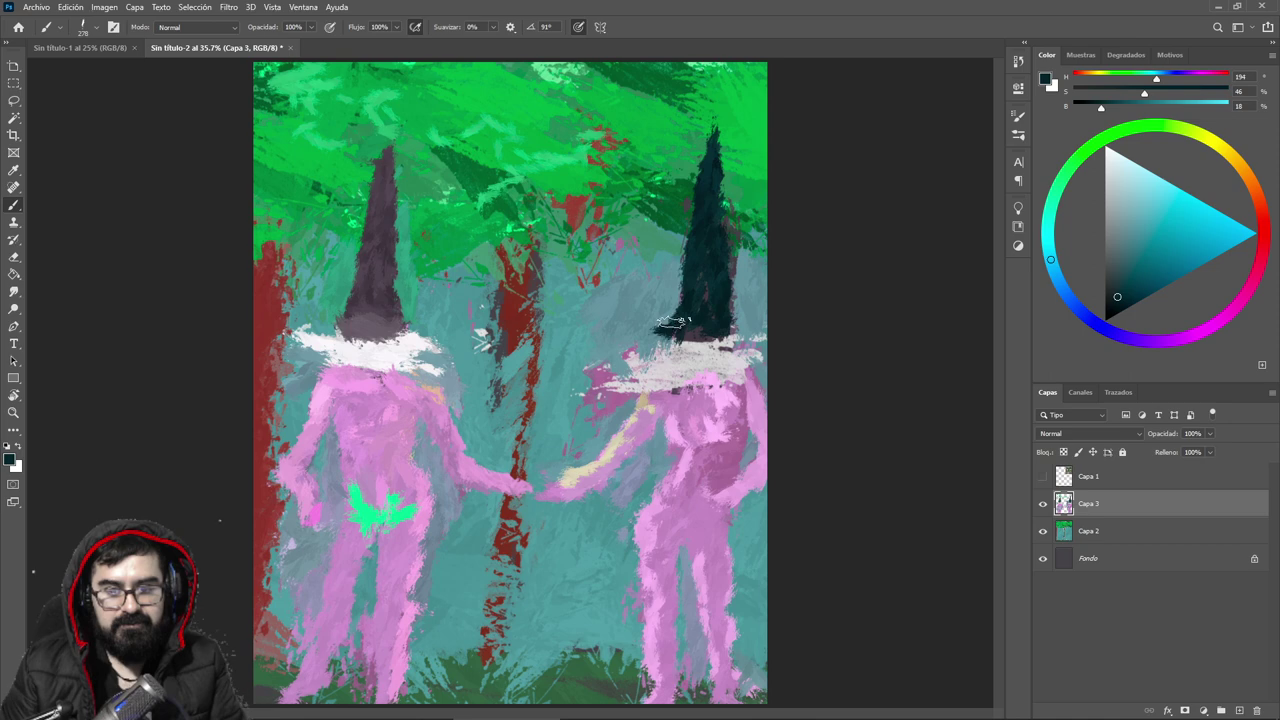
Step: Refine the edge and base of the right figure's cone with sampled background, pale pink and dark teal
alt+click(670, 297)
alt+click(718, 363)
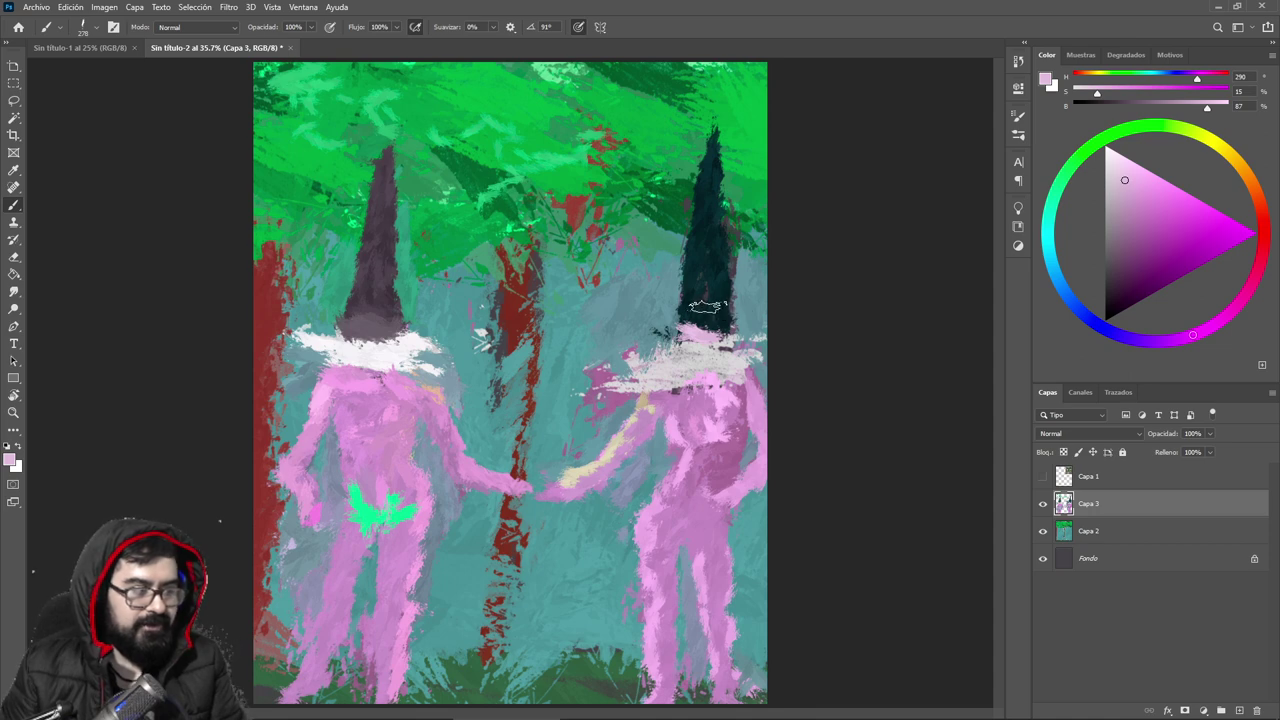
alt+click(696, 311)
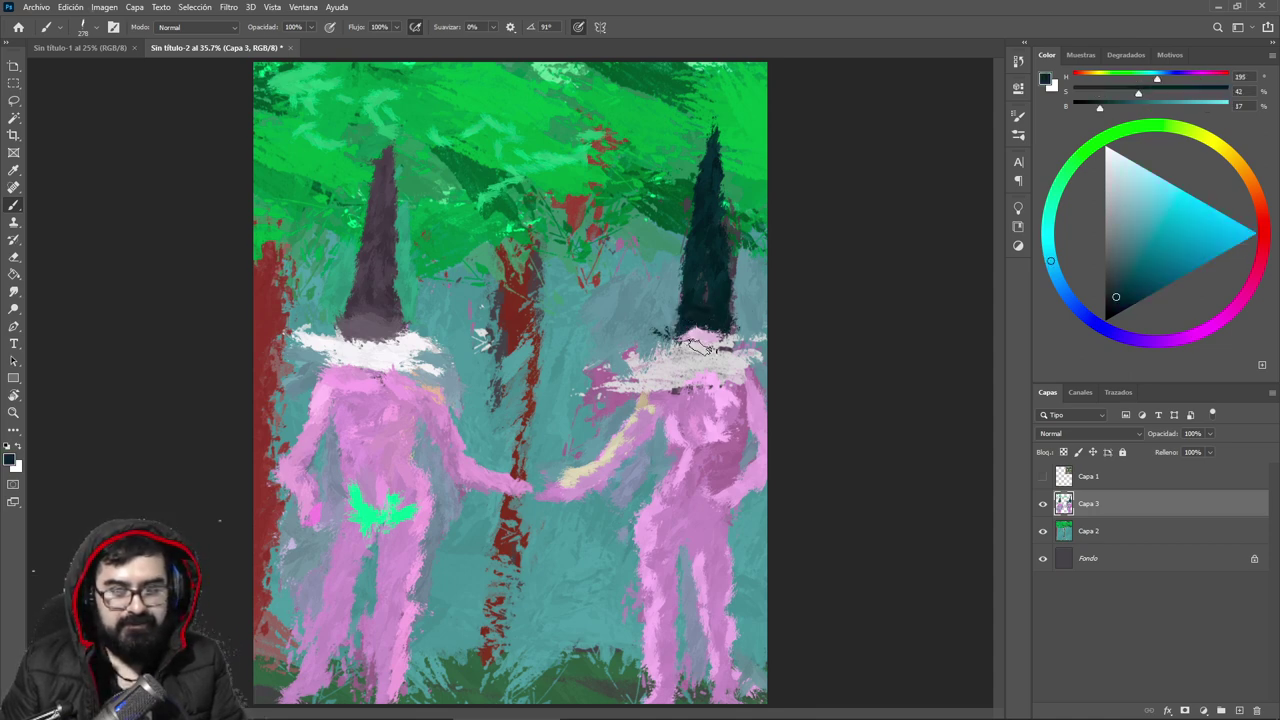
Step: Brush pure white across the band beneath the right figure's cone, and touch up the join with sampled dark tones
click(1130, 157)
mouse_move(722, 346)
mouse_down()
mouse_move(660, 350)
mouse_move(720, 342)
mouse_up()
key(ctrl+z)
drag(1141, 178, 1104, 145)
mouse_move(732, 356)
mouse_down()
mouse_move(666, 356)
mouse_move(748, 352)
mouse_move(625, 348)
mouse_up()
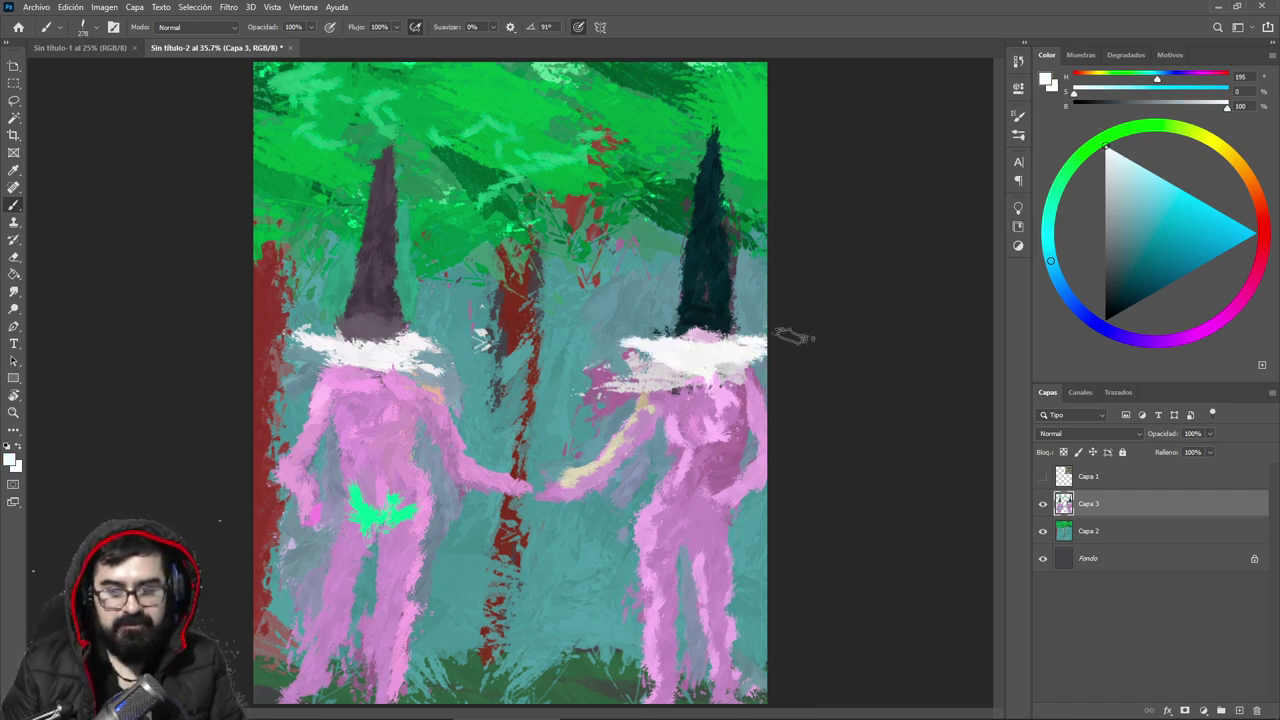
alt+click(693, 358)
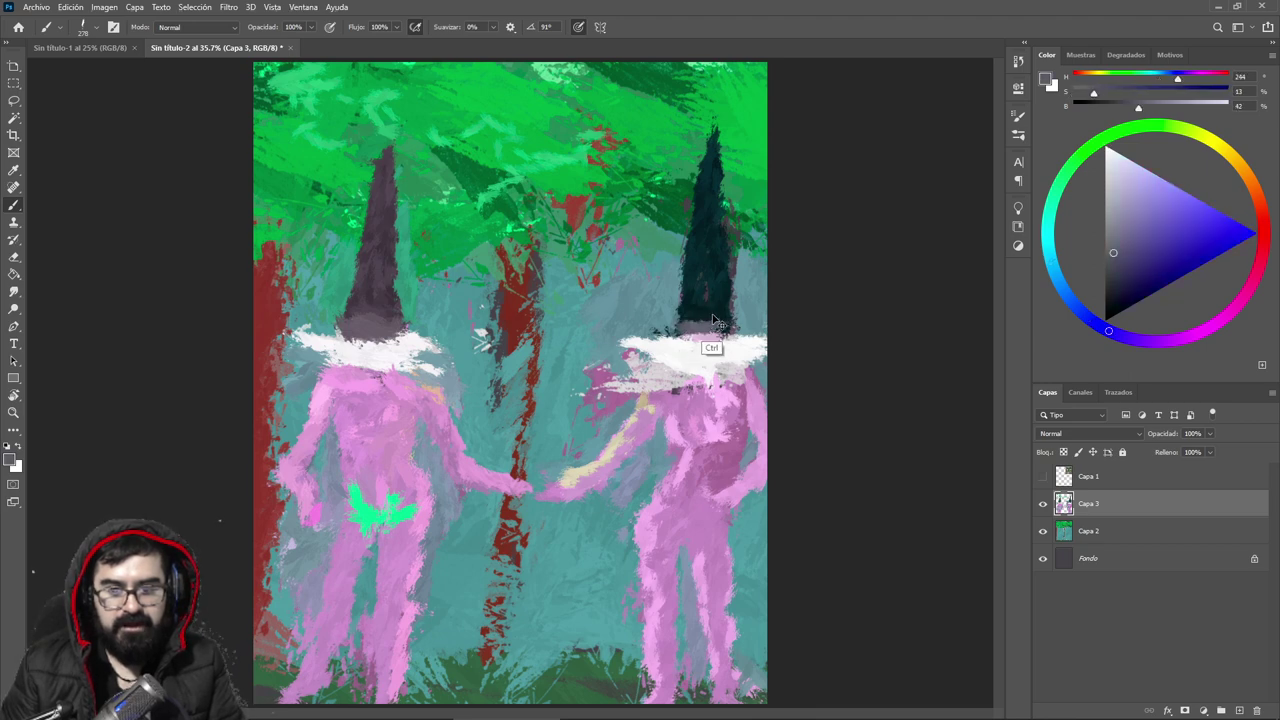
alt+click(712, 320)
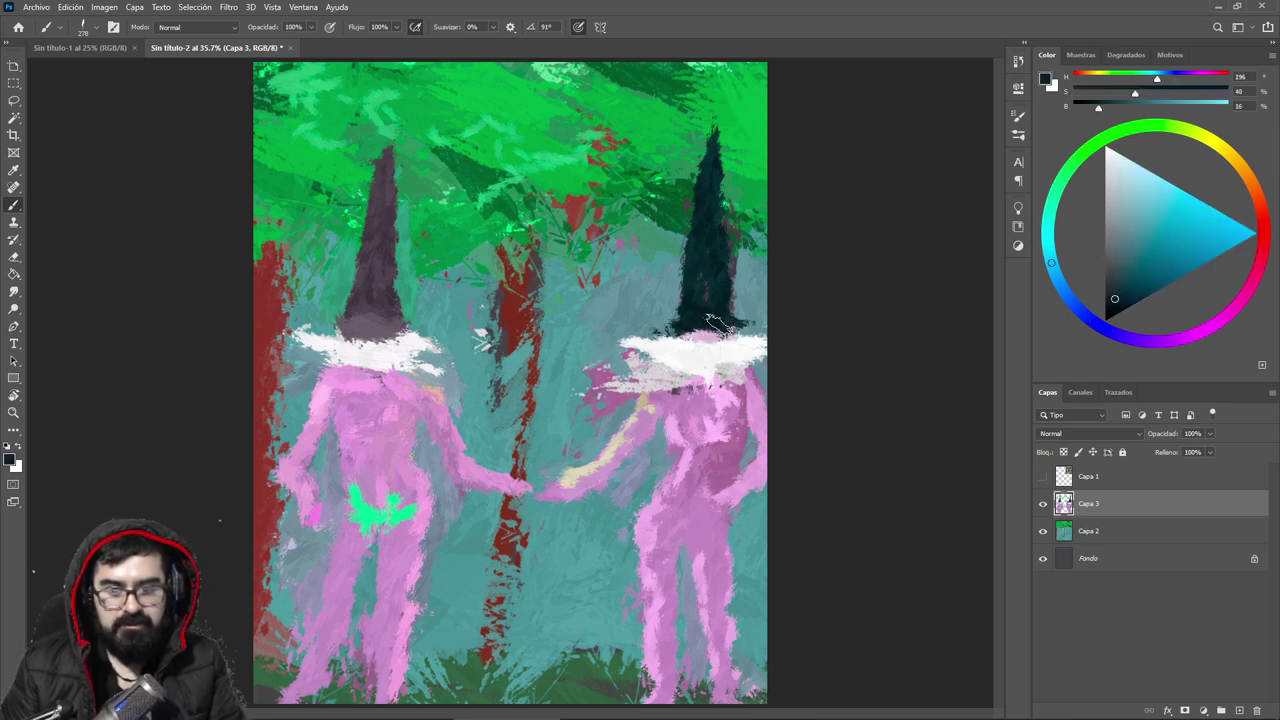
Step: Add sampled dark green (hue 130, saturation 41, brightness 31) beside the right figure's cone, and trim its tip with foliage green
alt+click(672, 272)
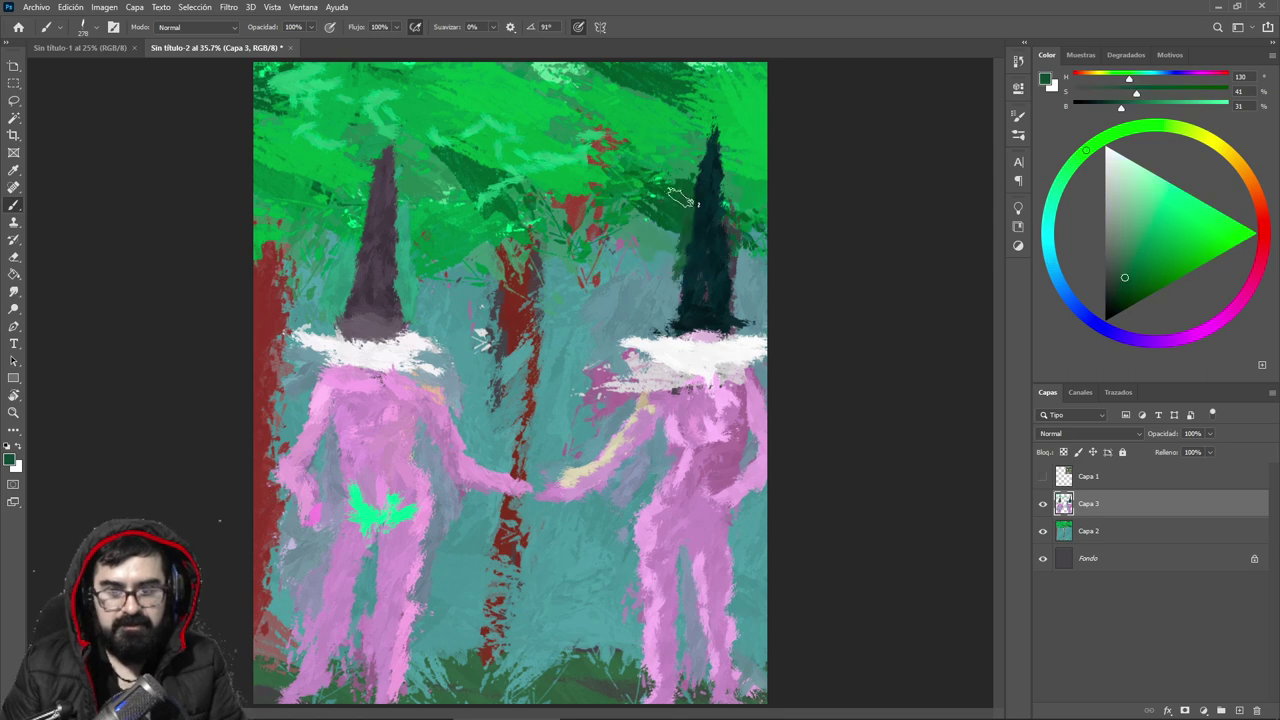
mouse_move(684, 181)
mouse_down()
mouse_move(719, 132)
mouse_move(735, 192)
mouse_up()
alt+click(720, 164)
Step: Scatter pale mint leaf highlights (hue 129, saturation 23, brightness 94) across the foliage above both figures
alt+click(760, 126)
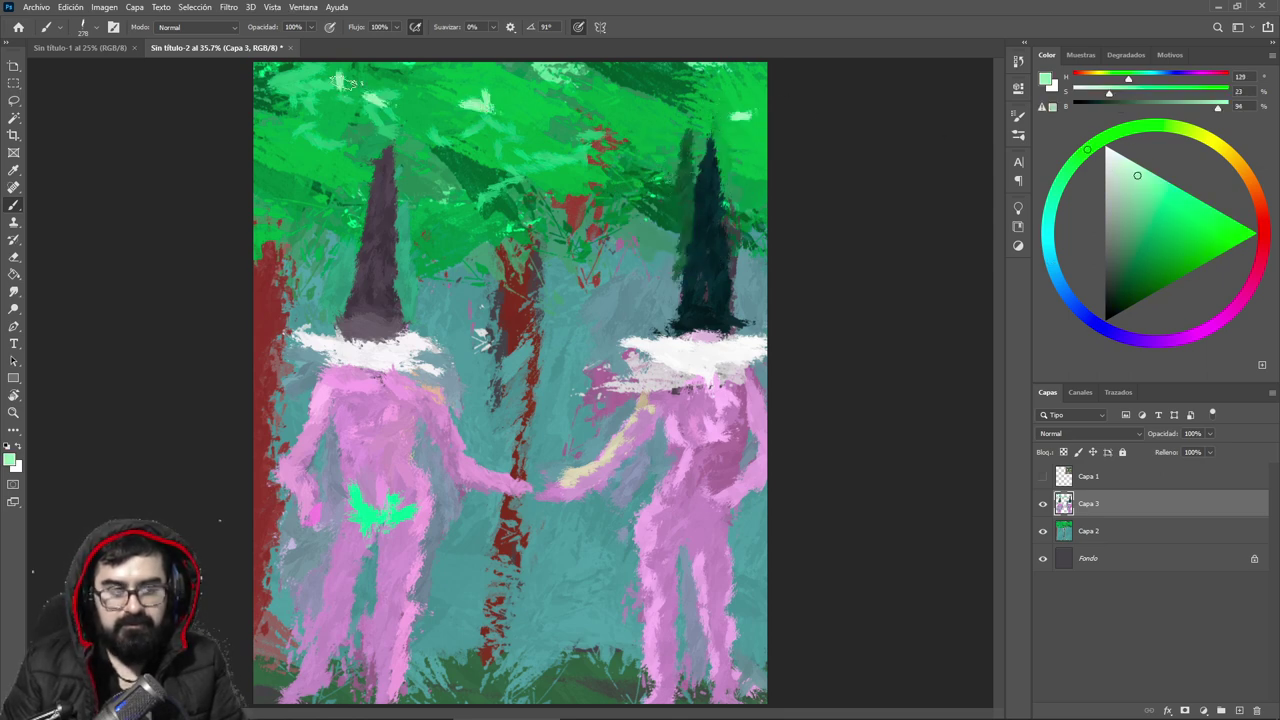
drag(345, 82, 320, 135)
drag(472, 115, 492, 148)
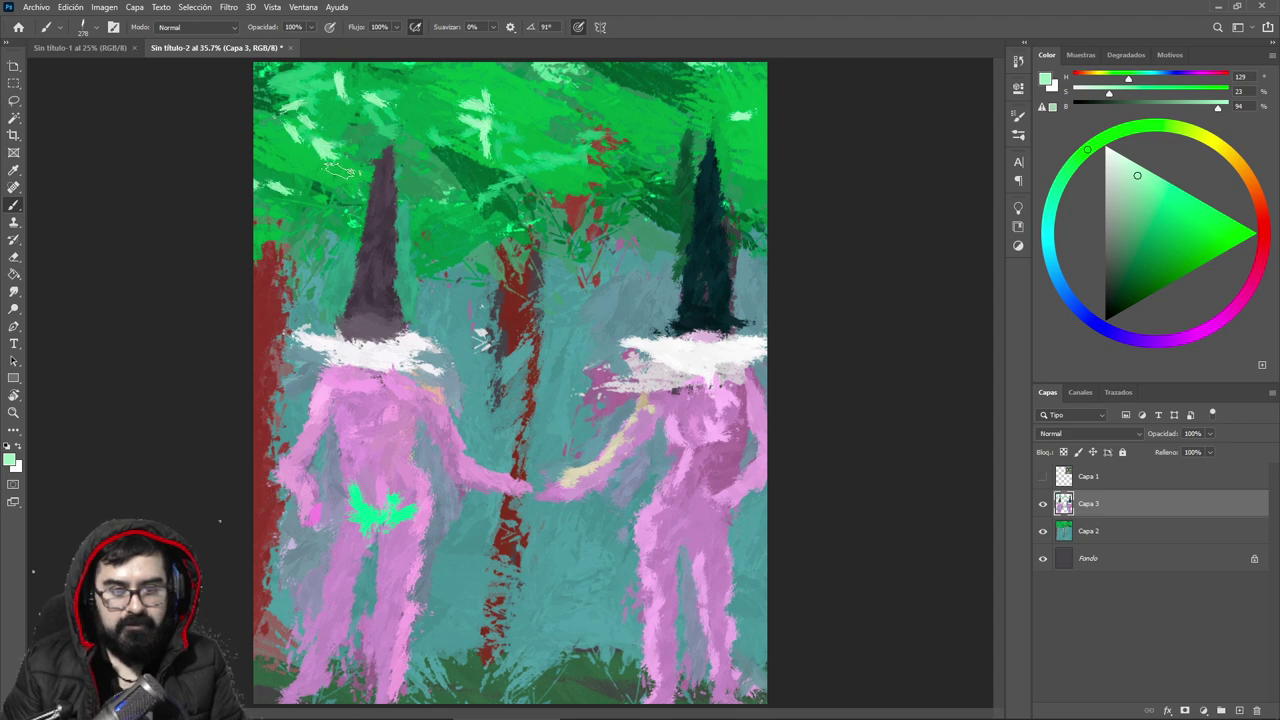
mouse_move(657, 115)
mouse_down()
mouse_move(585, 155)
mouse_move(578, 185)
mouse_up()
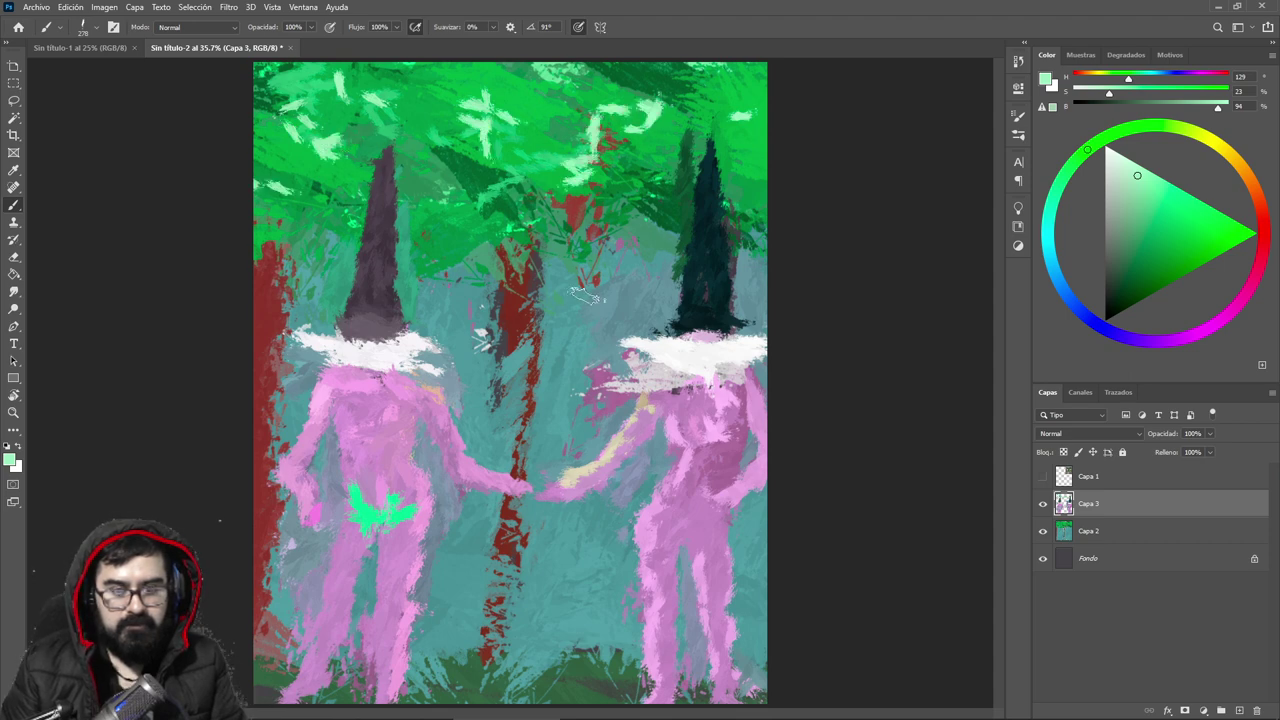
Step: Paint a small sampled dark teal cone above the central tree trunk and a yellow patch (hue 50, saturation 48, brightness 92) beneath it
alt+click(706, 309)
mouse_move(545, 263)
mouse_down()
mouse_move(578, 135)
mouse_move(592, 186)
mouse_up()
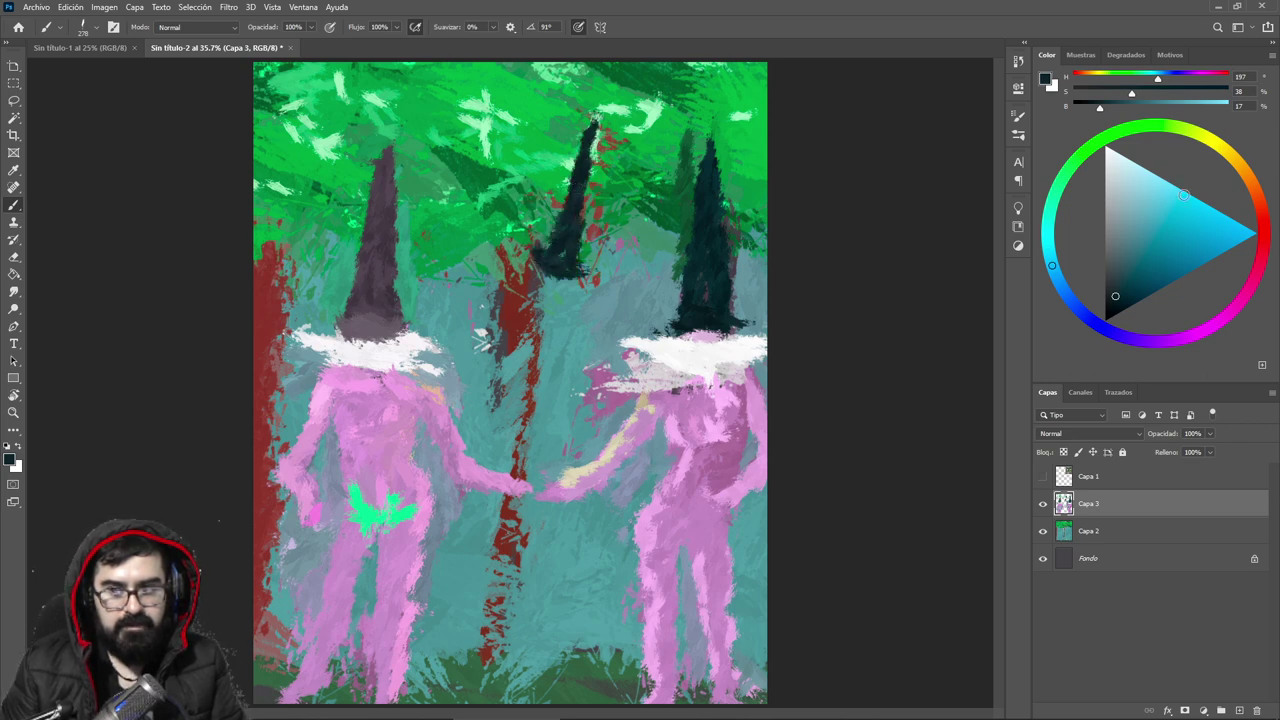
ctrl+click(582, 283)
ctrl+click(560, 282)
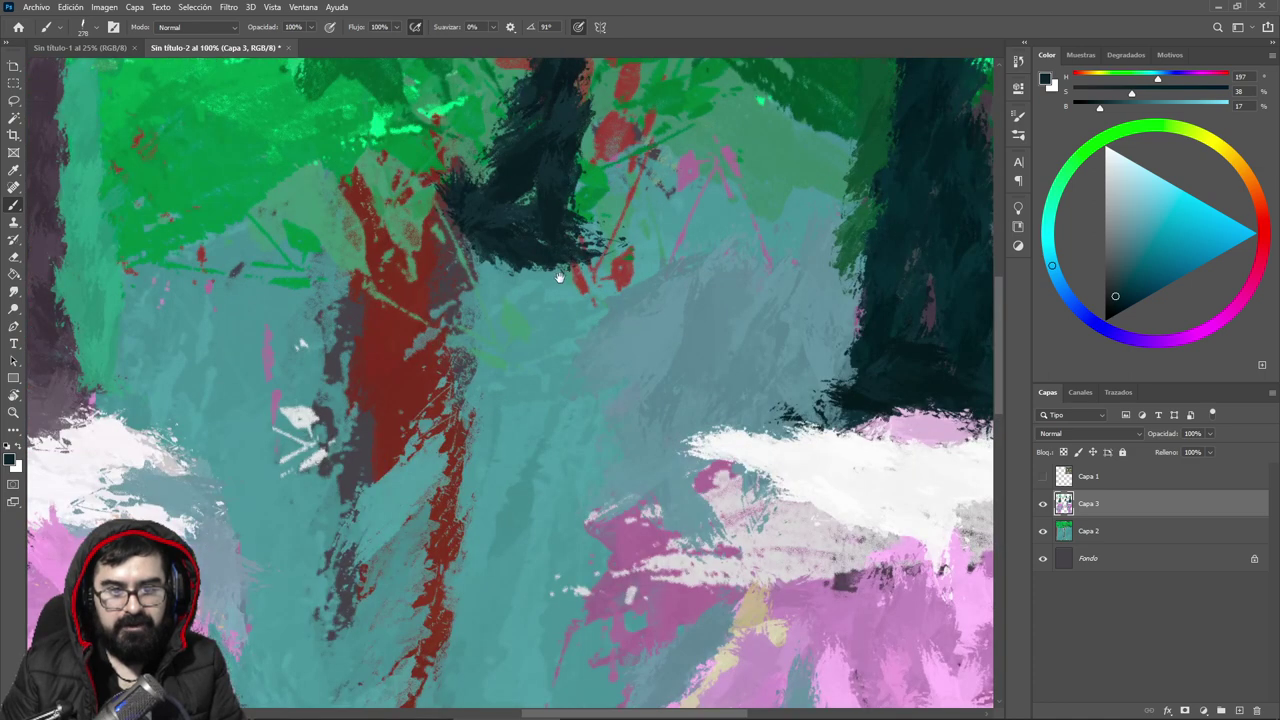
drag(752, 262, 849, 222)
click(1225, 150)
click(1172, 199)
mouse_move(554, 228)
mouse_down()
mouse_move(612, 274)
mouse_move(634, 264)
mouse_move(612, 290)
mouse_up()
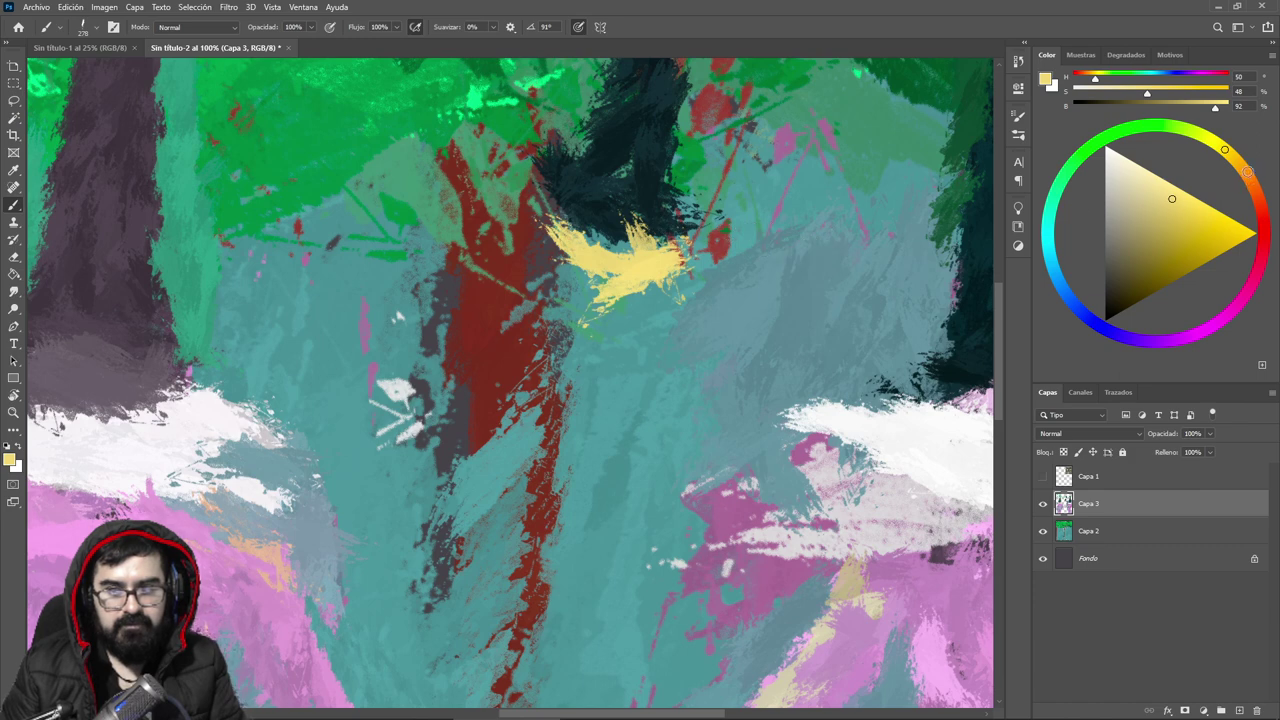
Step: Build up a patch of orange and peach strokes below the small central cone using a 452 px oil brush
click(1247, 172)
right_click(681, 244)
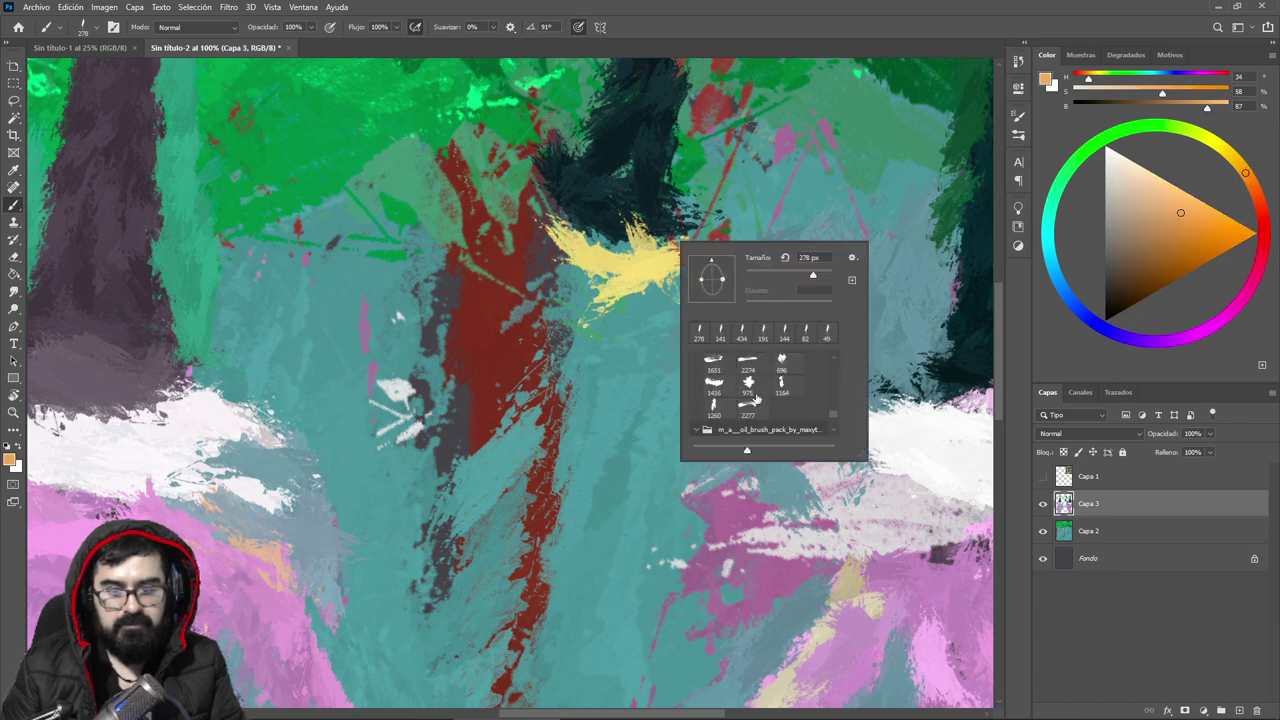
scroll(840, 413, down, 3)
click(787, 392)
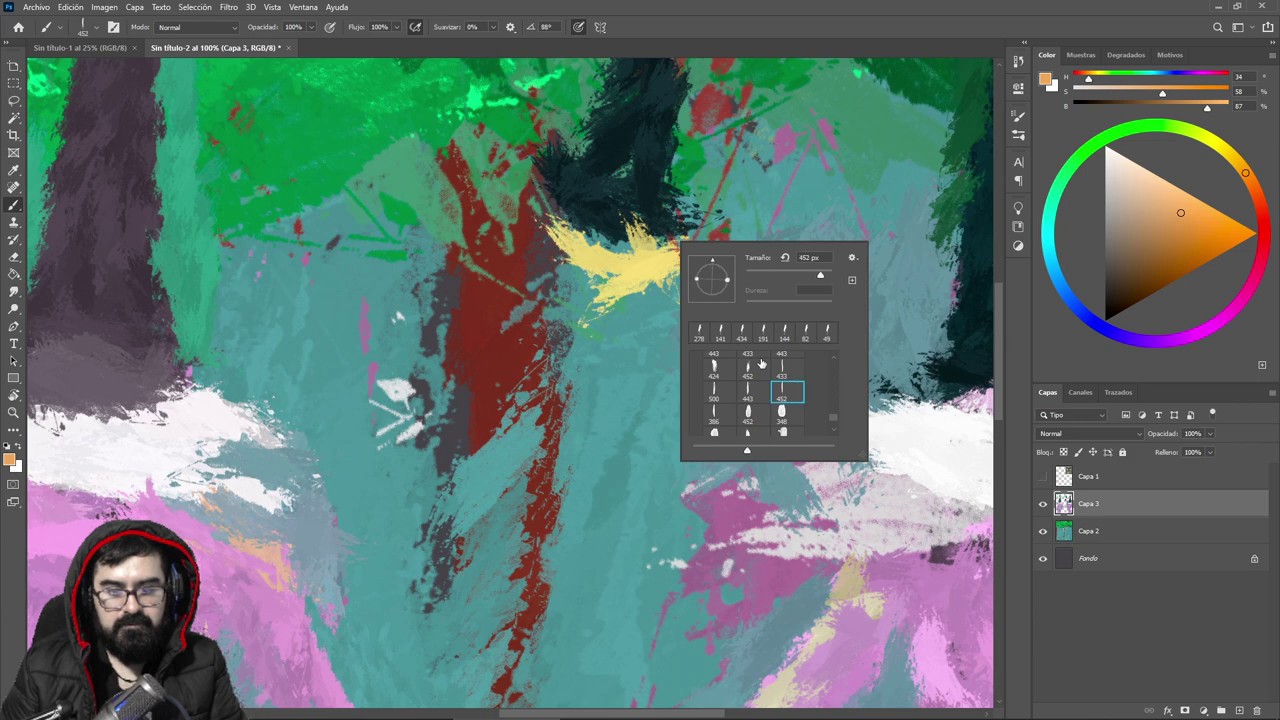
click(636, 280)
mouse_move(590, 260)
mouse_down()
mouse_move(661, 272)
mouse_move(735, 250)
mouse_move(585, 330)
mouse_move(600, 290)
mouse_move(650, 330)
mouse_move(640, 355)
mouse_up()
click(1161, 186)
mouse_move(600, 262)
mouse_down()
mouse_move(638, 265)
mouse_move(610, 255)
mouse_move(635, 243)
mouse_move(605, 287)
mouse_move(552, 290)
mouse_move(610, 333)
mouse_move(605, 306)
mouse_up()
Step: Undo the latest peach strokes covering the red trunk beside the orange patch
alt+click(527, 192)
key(ctrl+z)
key(ctrl+z)
key(ctrl+z)
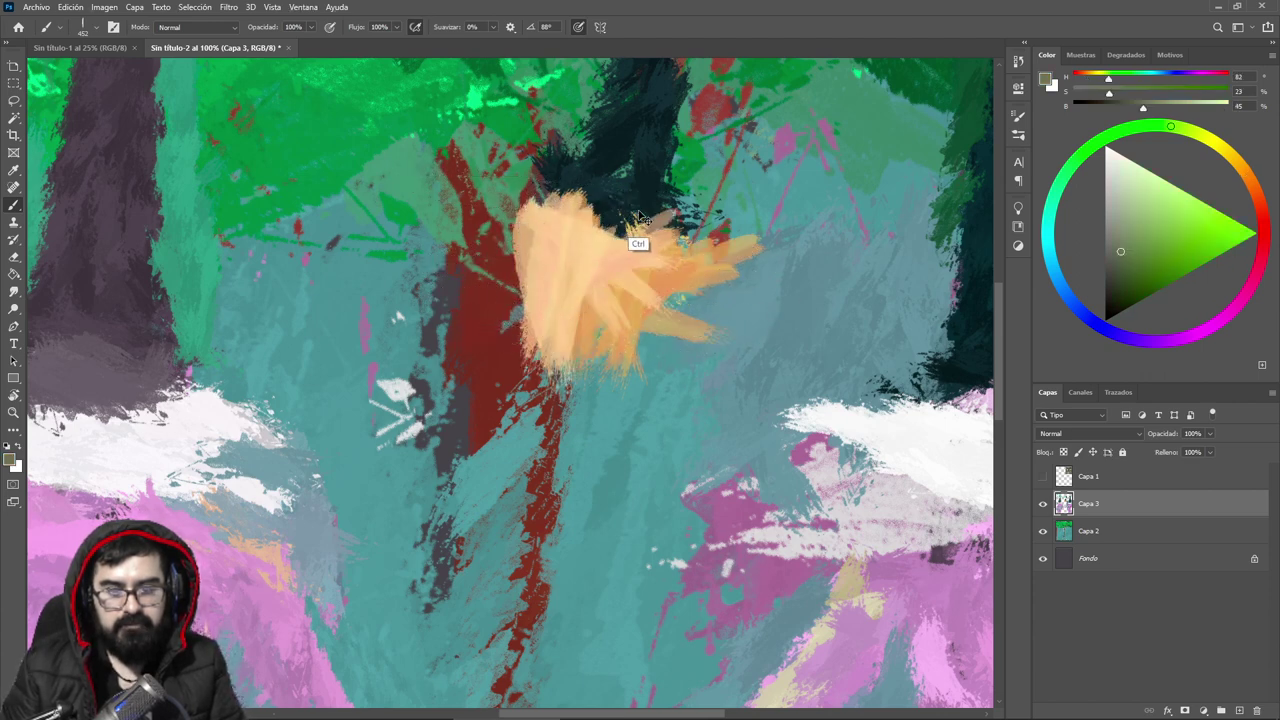
key(ctrl+z)
key(ctrl+z)
key(ctrl+z)
key(ctrl+z)
key(ctrl+z)
key(ctrl+z)
Step: Paint a light peach nose and a coral mouth (hue 20, saturation 57, brightness 91) on the central orange face with a 42 px brush
right_click(701, 252)
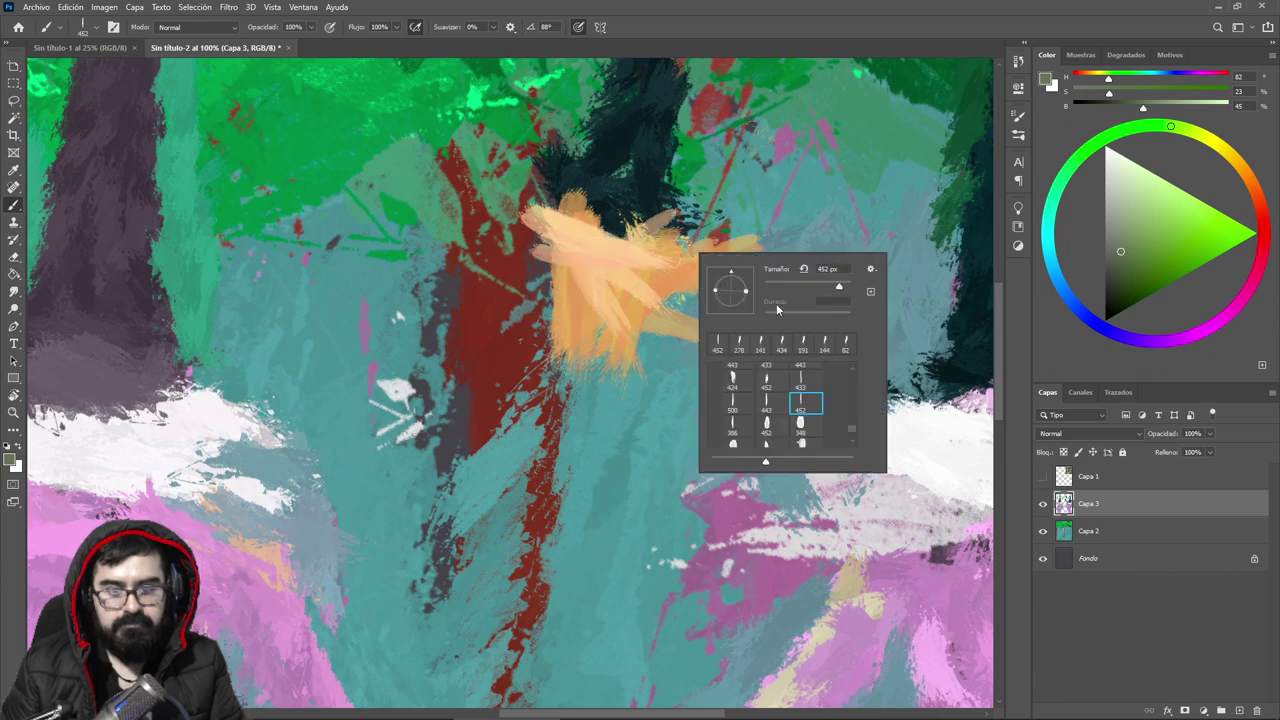
click(760, 343)
key(Return)
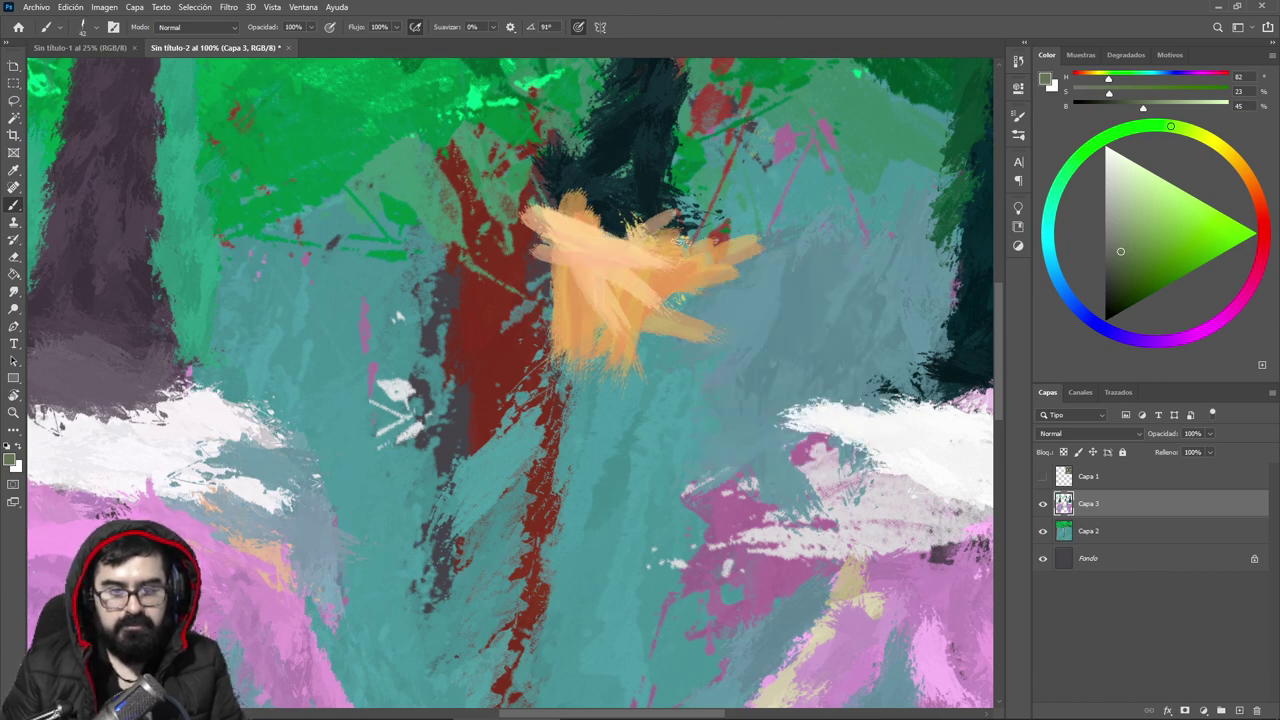
alt+click(631, 250)
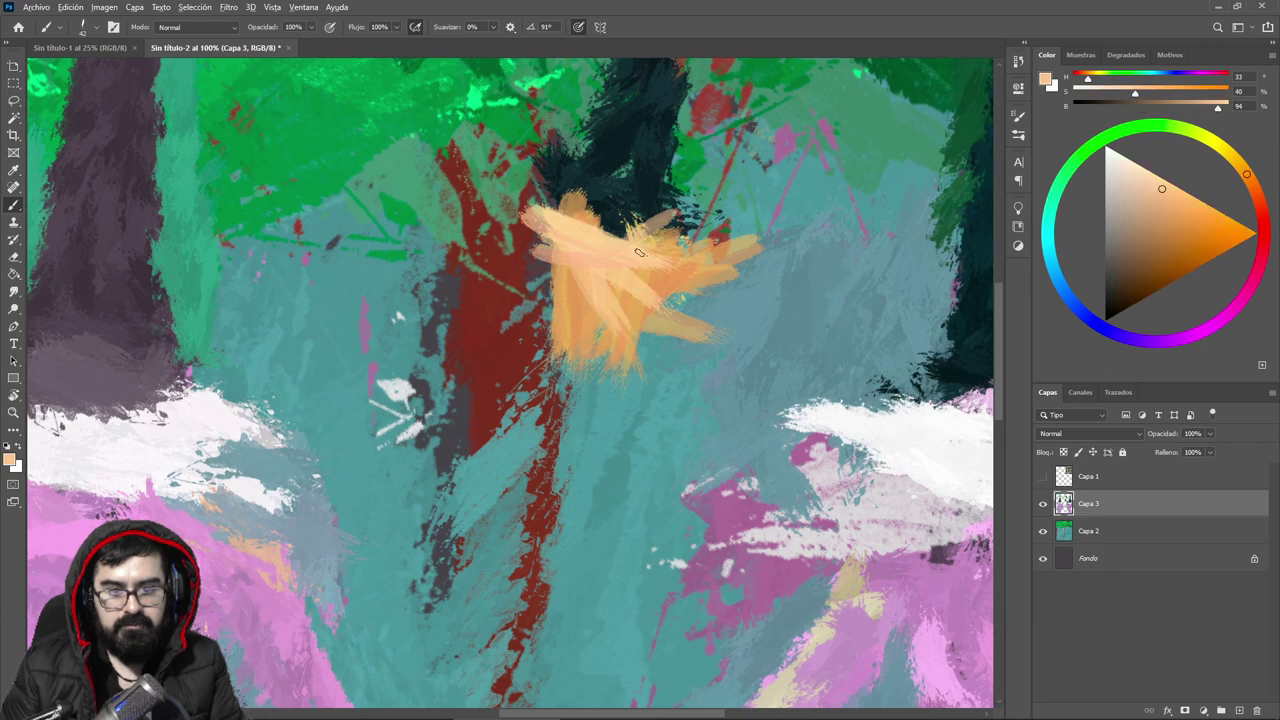
alt+click(641, 272)
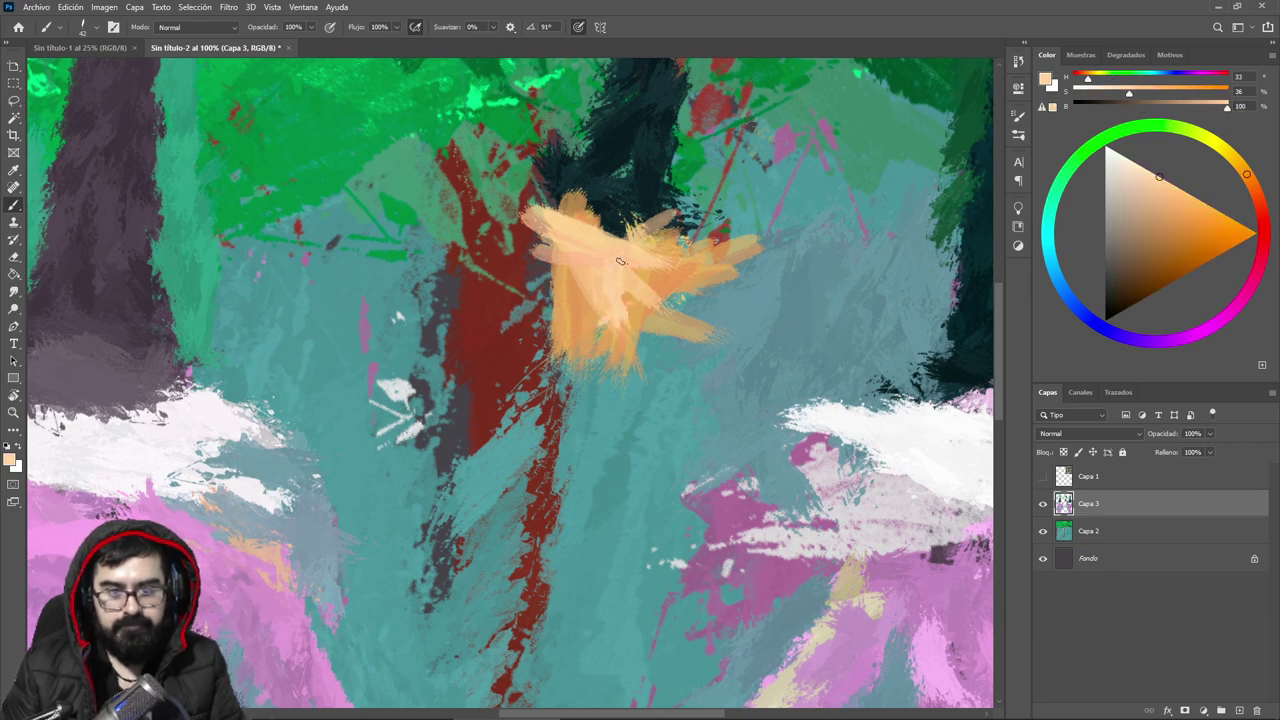
click(1256, 195)
click(1183, 206)
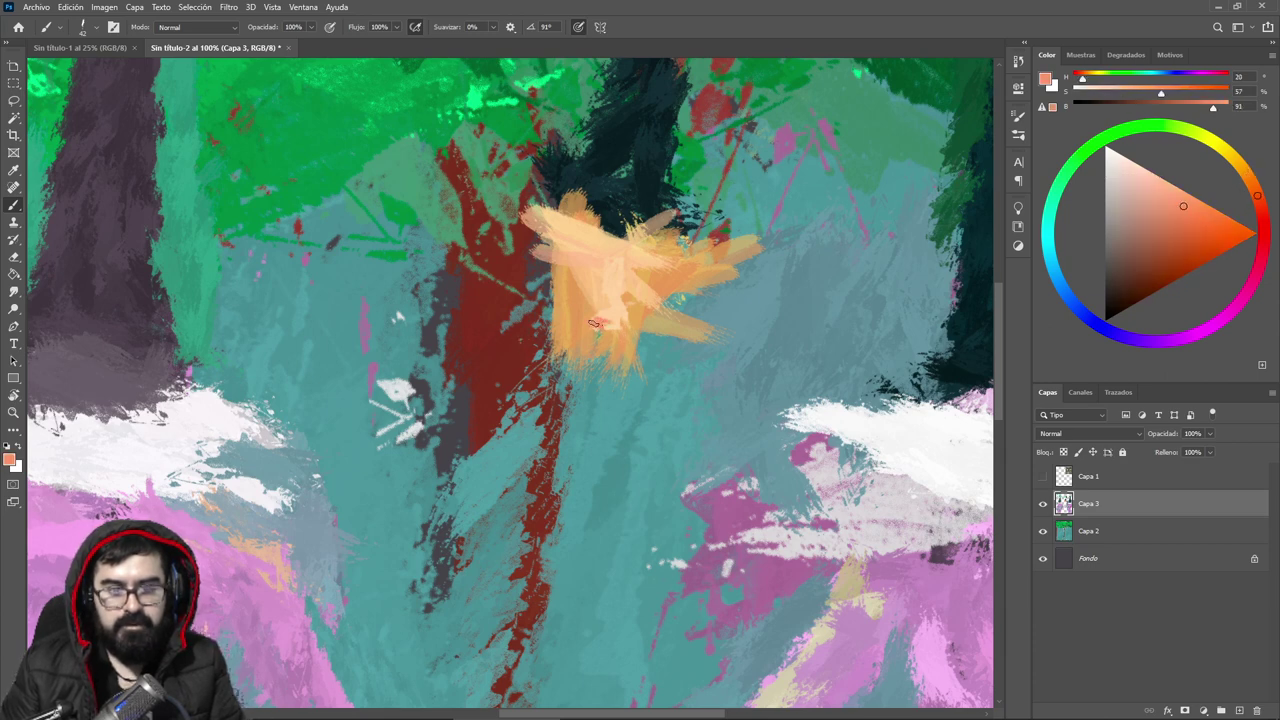
alt+click(610, 292)
Step: Trim the orange face's outline with sampled blue-grey and teal on the background side and dark red on the trunk side
alt+click(751, 310)
right_click(748, 268)
click(843, 302)
click(721, 243)
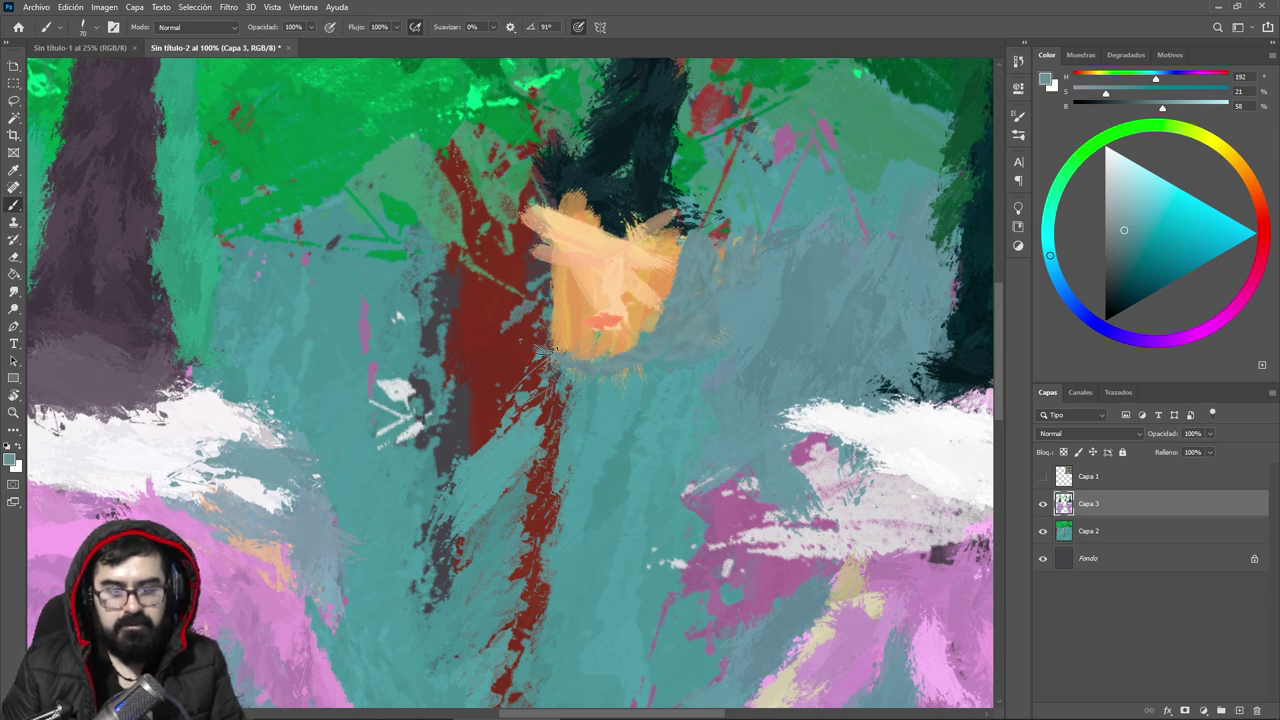
right_click(690, 347)
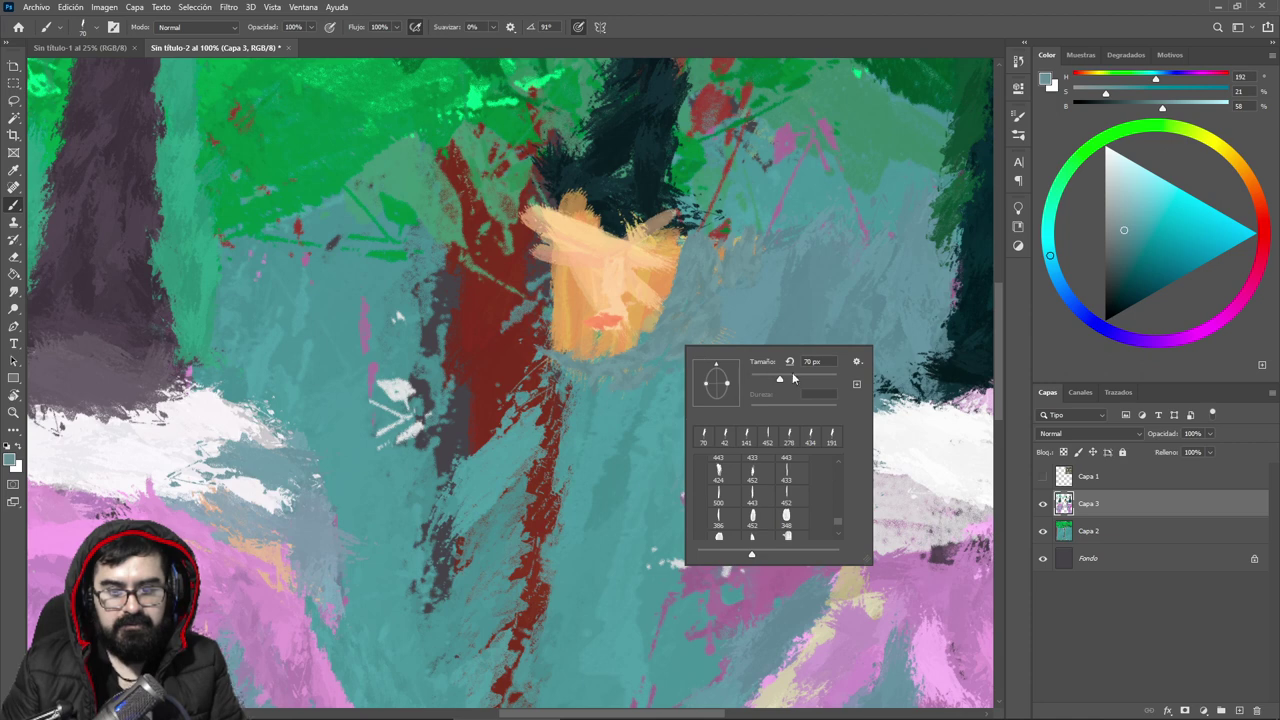
alt+click(652, 388)
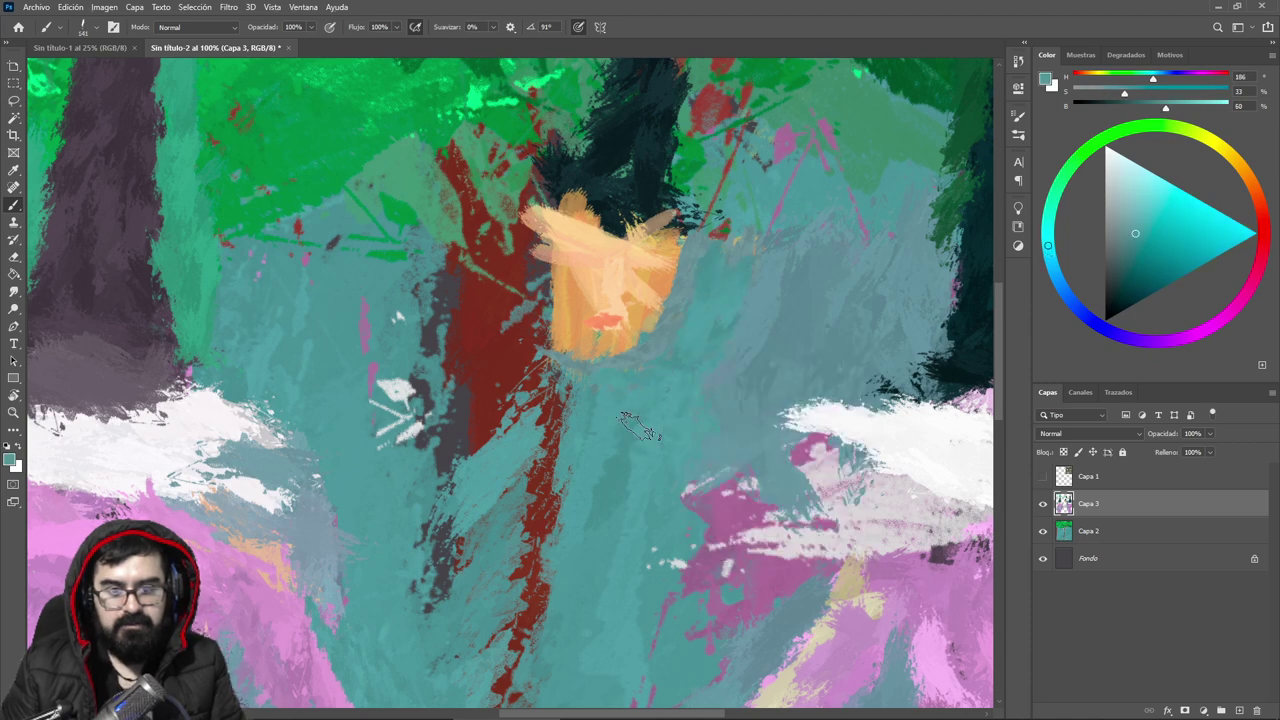
alt+click(524, 296)
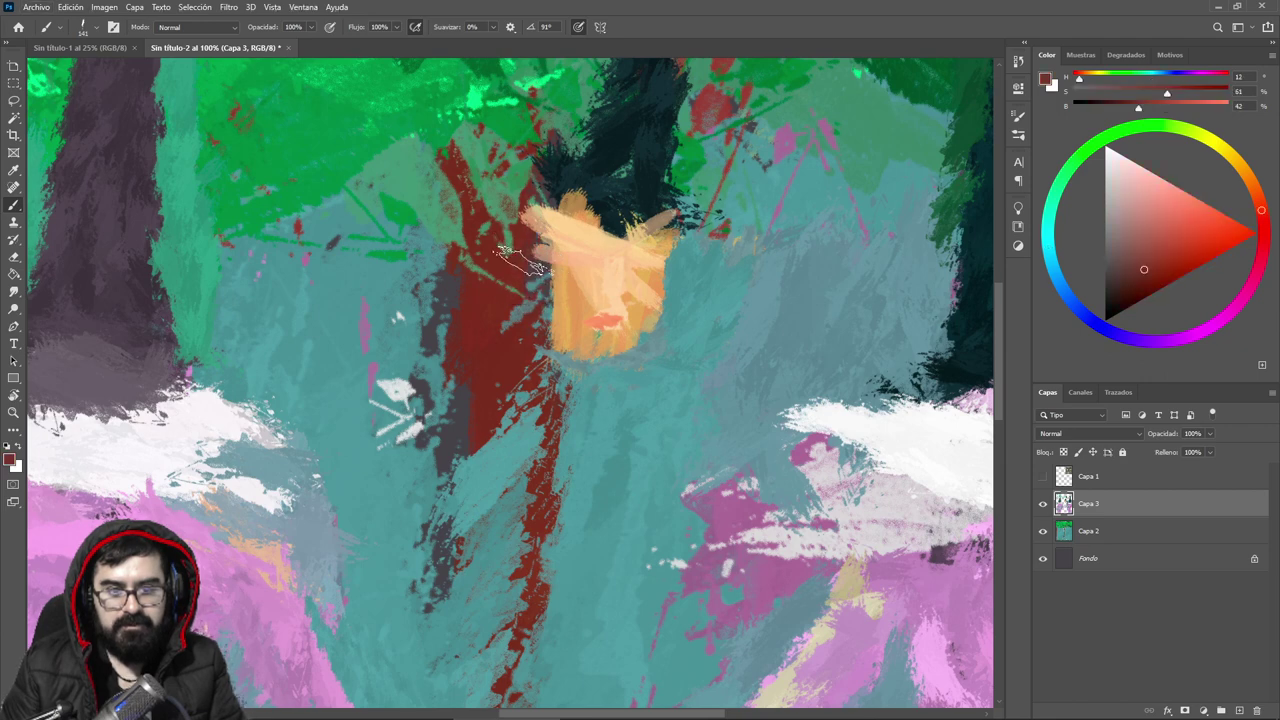
mouse_move(535, 217)
mouse_down()
mouse_move(545, 263)
mouse_move(600, 346)
mouse_up()
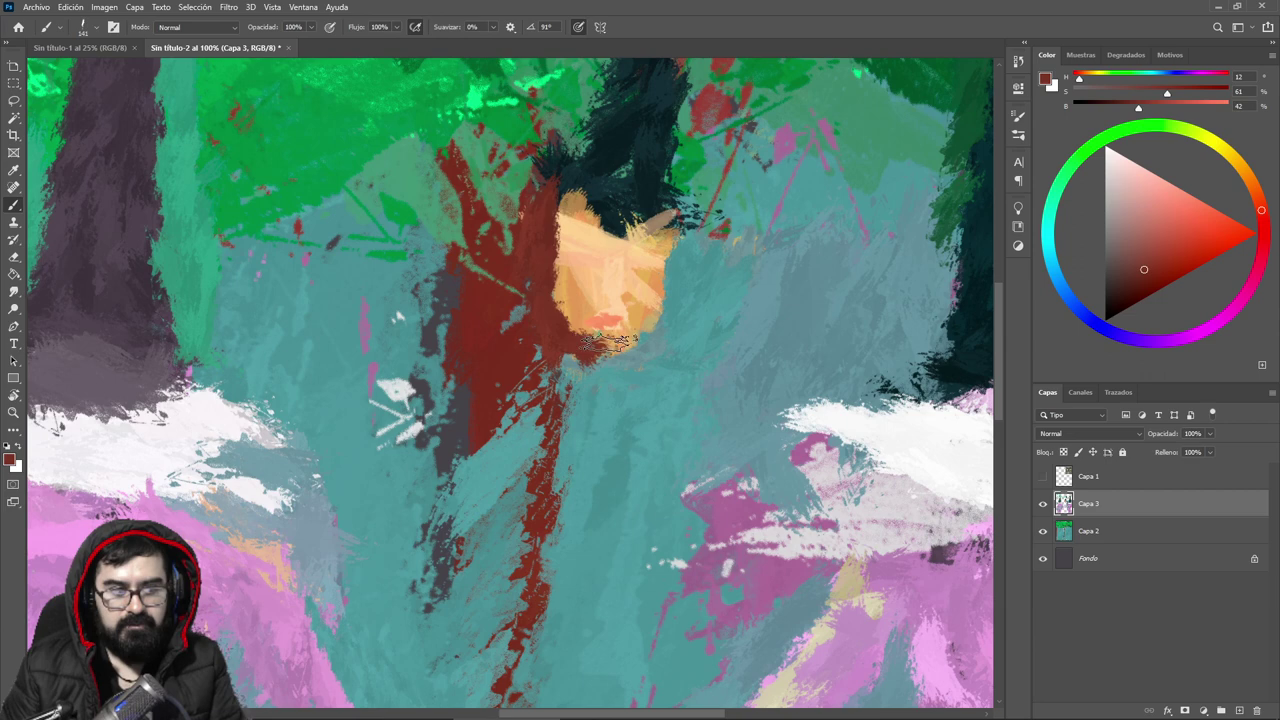
Step: Paint a curved light green snake coil (hue 130, saturation 37, brightness 89) across the red trunk below the face
click(1097, 153)
click(1154, 194)
mouse_move(478, 330)
mouse_down()
mouse_move(440, 336)
mouse_move(432, 458)
mouse_up()
mouse_move(418, 376)
mouse_down()
mouse_move(598, 543)
mouse_move(577, 582)
mouse_up()
drag(603, 432, 613, 299)
mouse_move(613, 368)
mouse_down()
mouse_move(640, 280)
mouse_move(560, 256)
mouse_up()
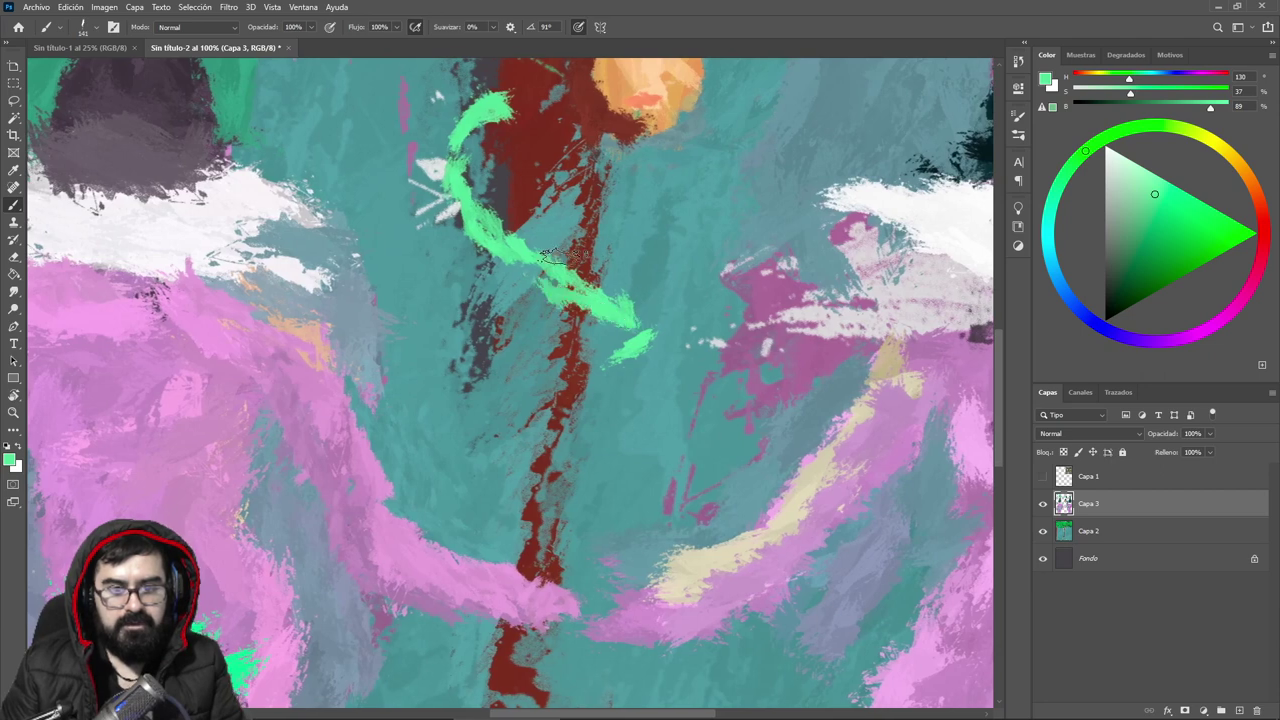
Step: Thicken and shade the lower side of the first snake coil with darker green strokes
click(1139, 256)
drag(445, 170, 578, 298)
drag(458, 228, 625, 340)
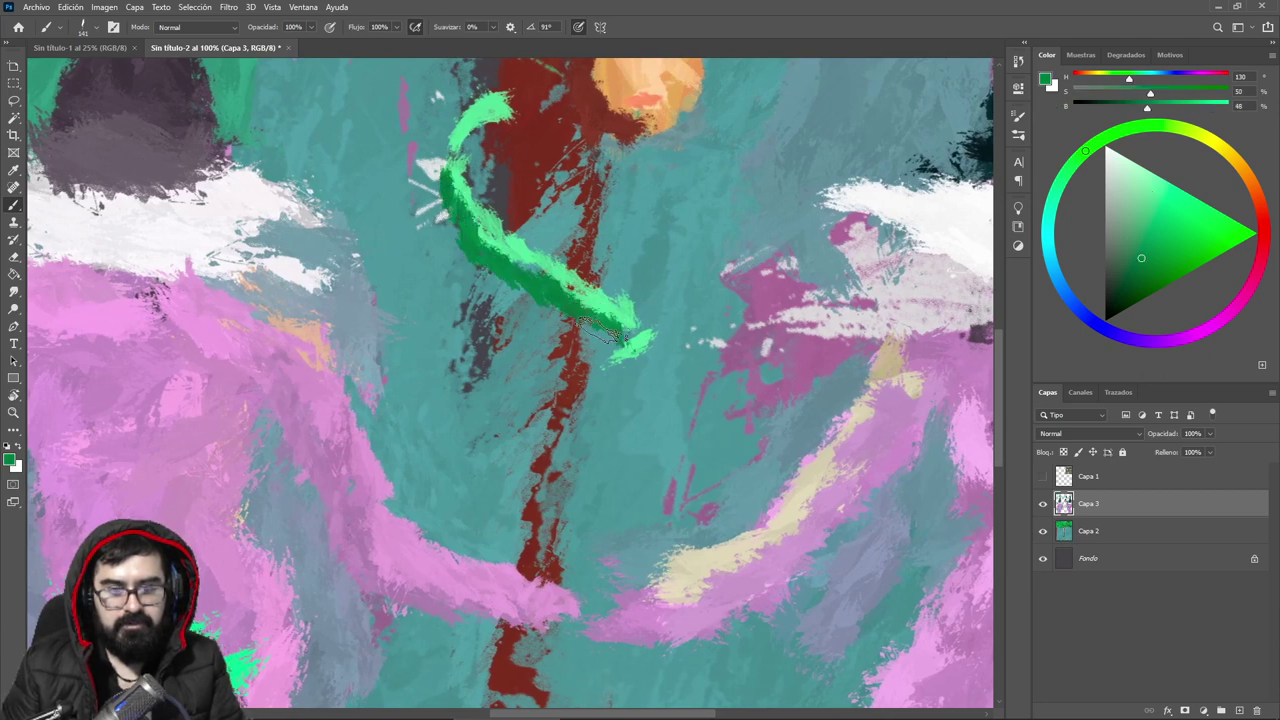
mouse_move(535, 285)
mouse_down()
mouse_move(620, 336)
mouse_move(569, 347)
mouse_up()
drag(498, 275, 588, 340)
drag(493, 205, 484, 294)
drag(563, 356, 652, 414)
Step: Run a coral highlight (hue 11, saturation 59, brightness 98) down the trunk's edge and restore the green coil where it crosses over
alt+click(588, 281)
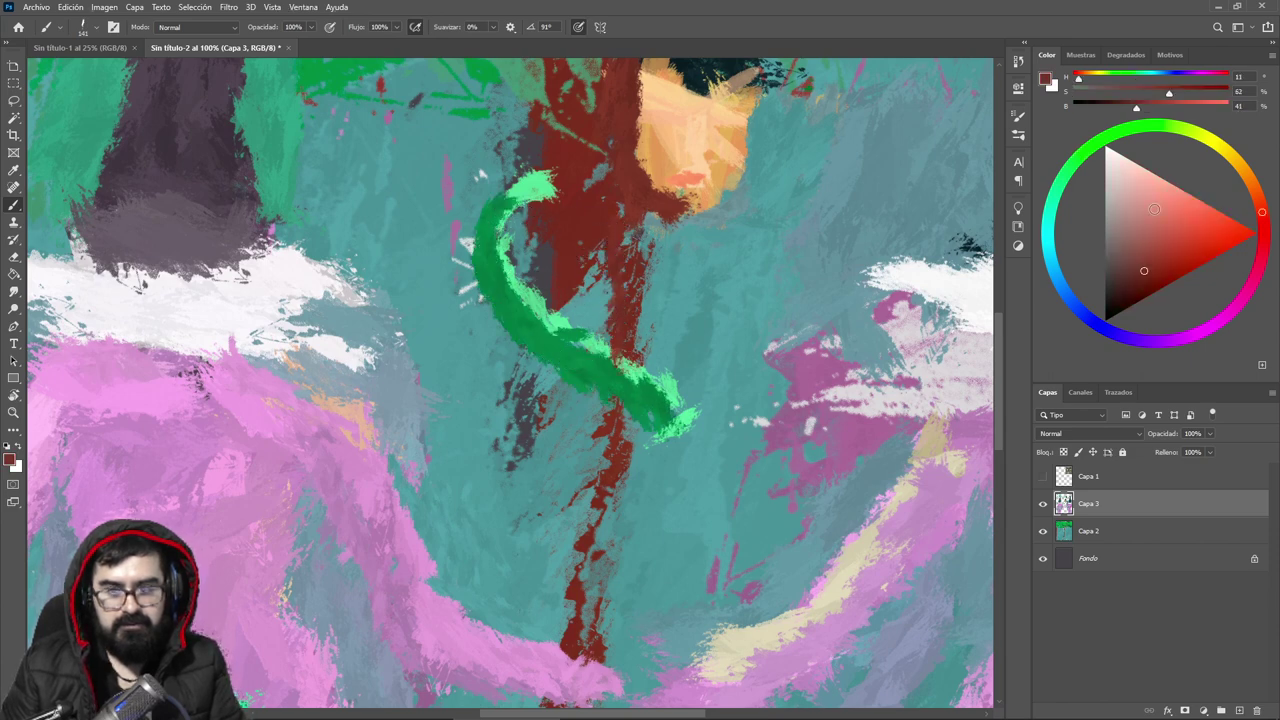
drag(636, 368, 644, 208)
drag(707, 146, 697, 291)
drag(615, 212, 611, 268)
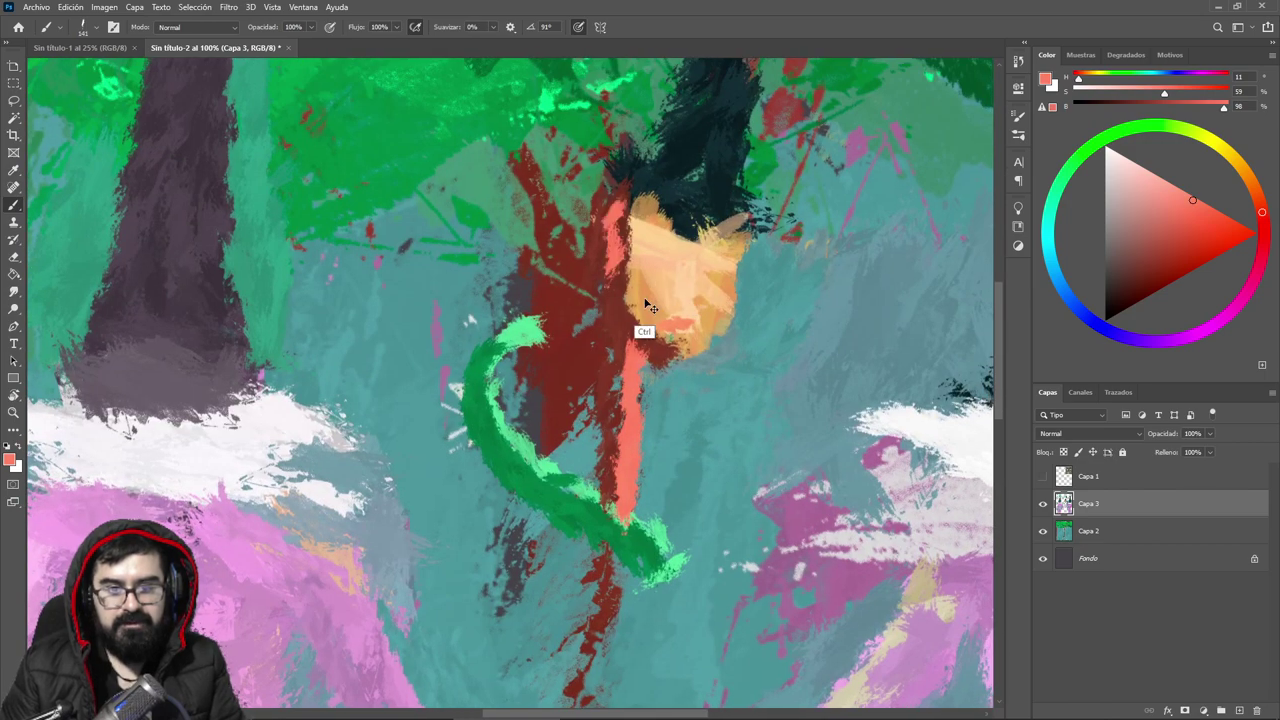
drag(661, 392, 694, 274)
drag(703, 174, 709, 240)
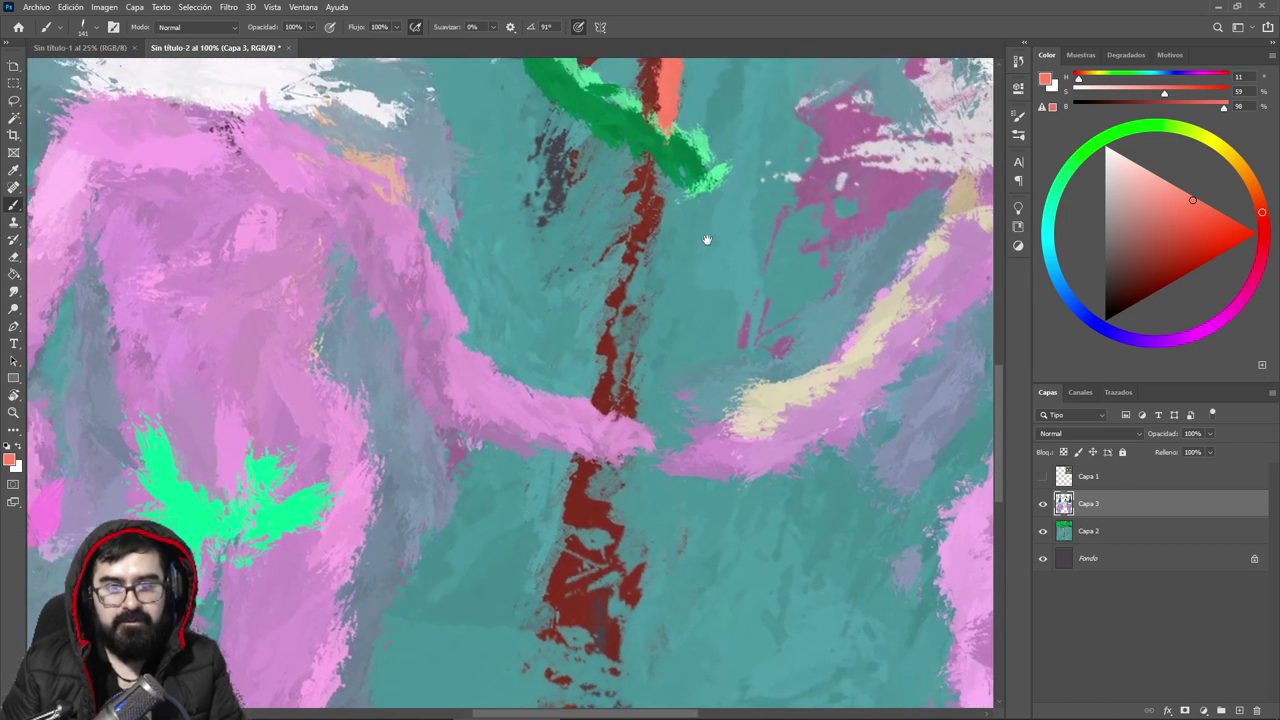
drag(657, 142, 653, 226)
alt+click(663, 161)
mouse_move(637, 135)
mouse_down()
mouse_move(674, 150)
mouse_move(684, 174)
mouse_up()
Step: Rough in a second dark green snake coil across the trunk just above the joined hands, undoing misplaced strokes
alt+click(686, 158)
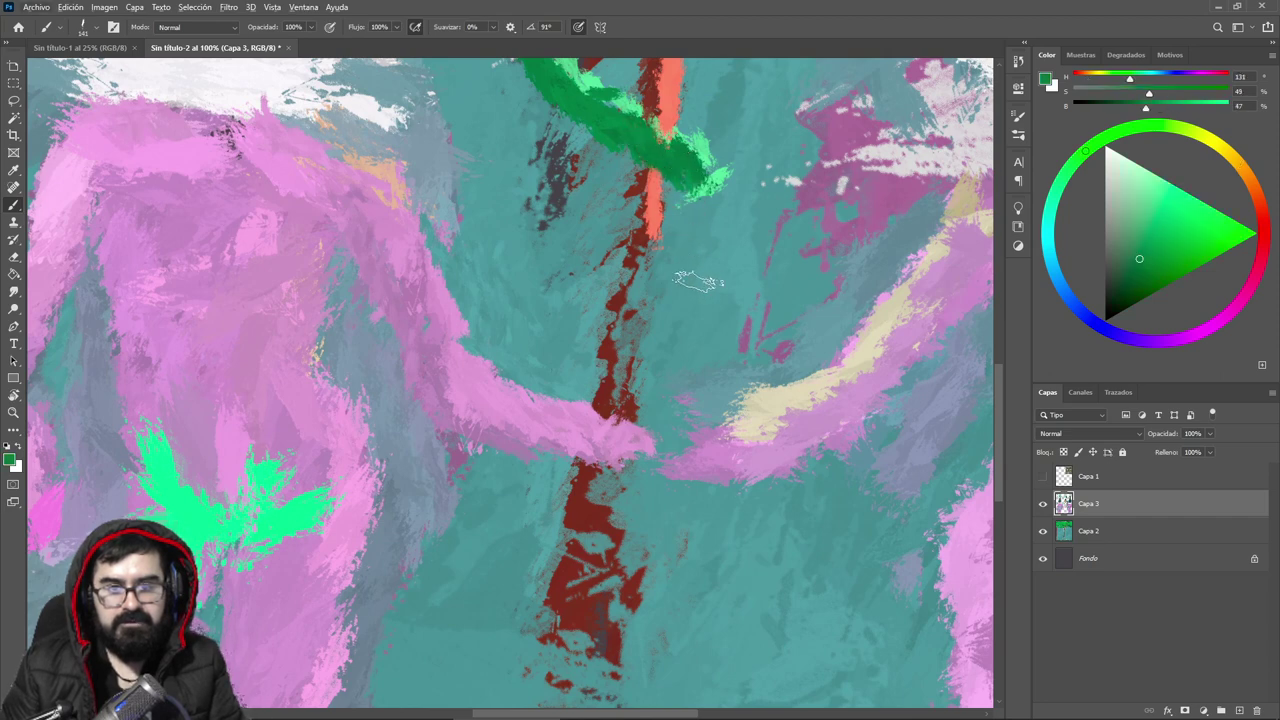
drag(655, 343, 568, 388)
key(ctrl+z)
mouse_move(573, 85)
mouse_down()
mouse_move(725, 283)
mouse_move(530, 340)
mouse_move(495, 388)
mouse_up()
key(ctrl+z)
key(ctrl+z)
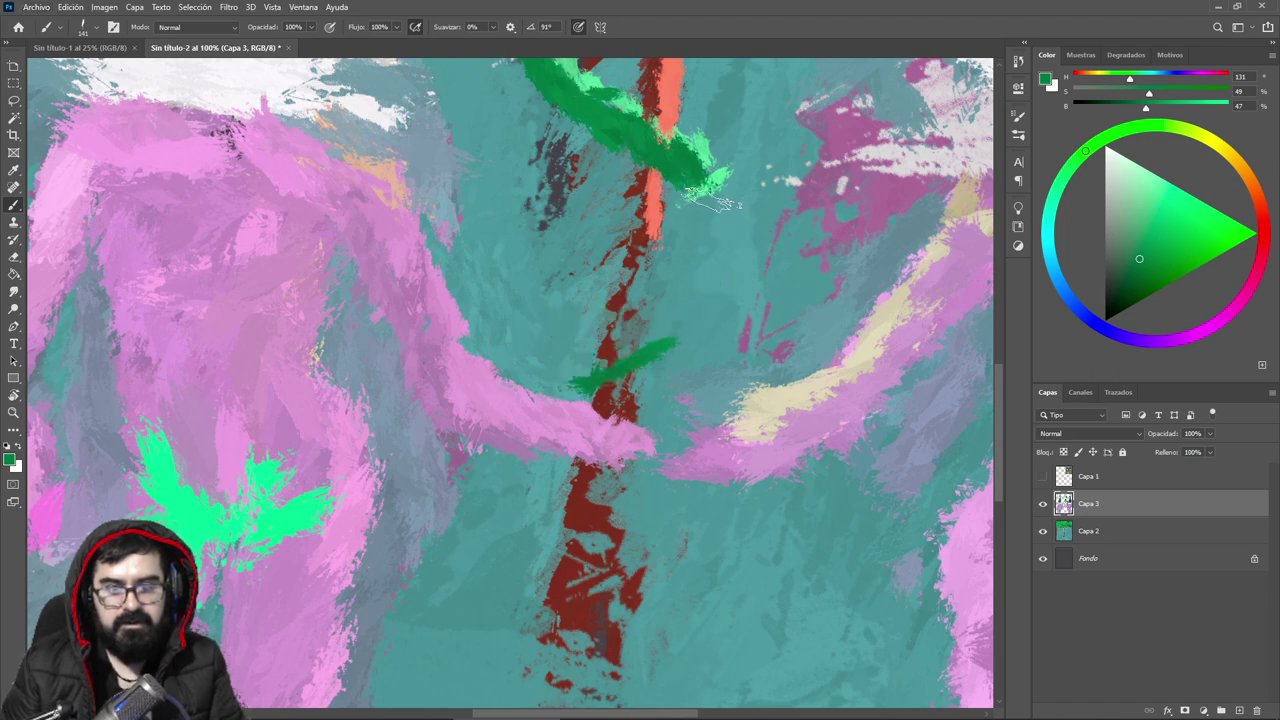
drag(608, 222, 598, 375)
drag(550, 279, 610, 401)
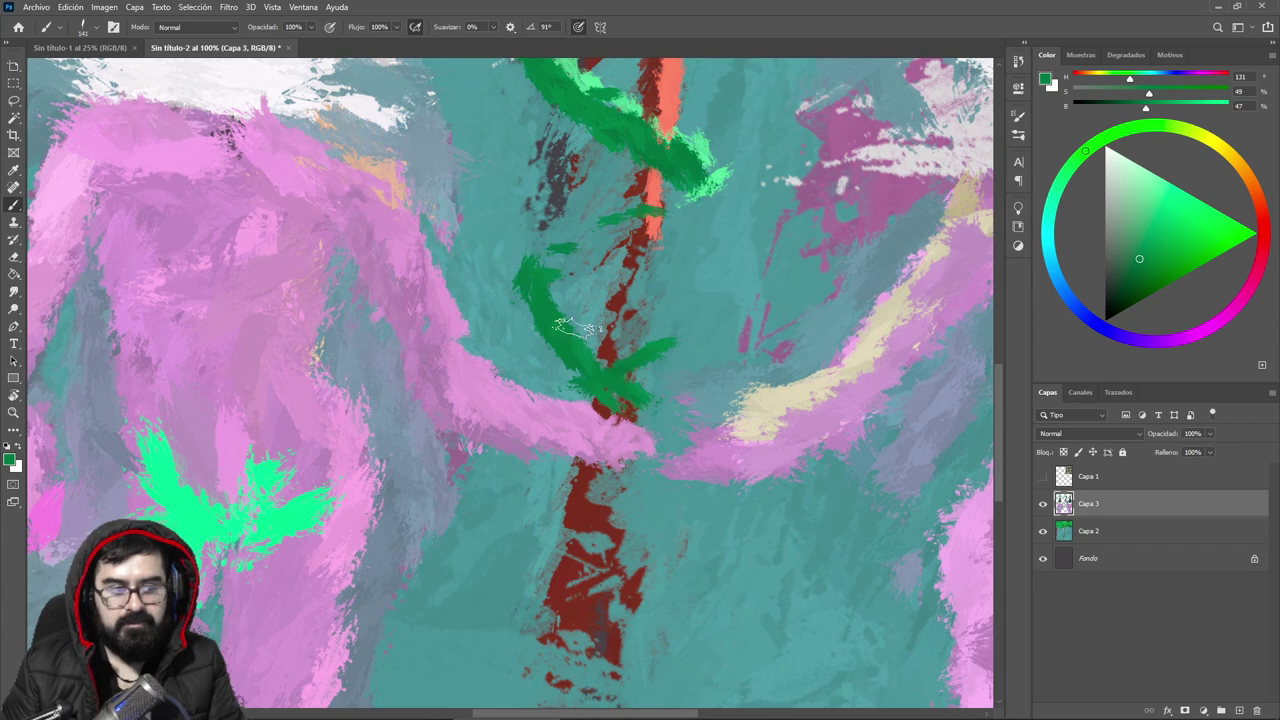
Step: Thicken the second coil with dark green down over the joined hands and highlight its upper edge with bright green
drag(579, 332, 684, 416)
drag(548, 293, 676, 422)
drag(538, 332, 678, 460)
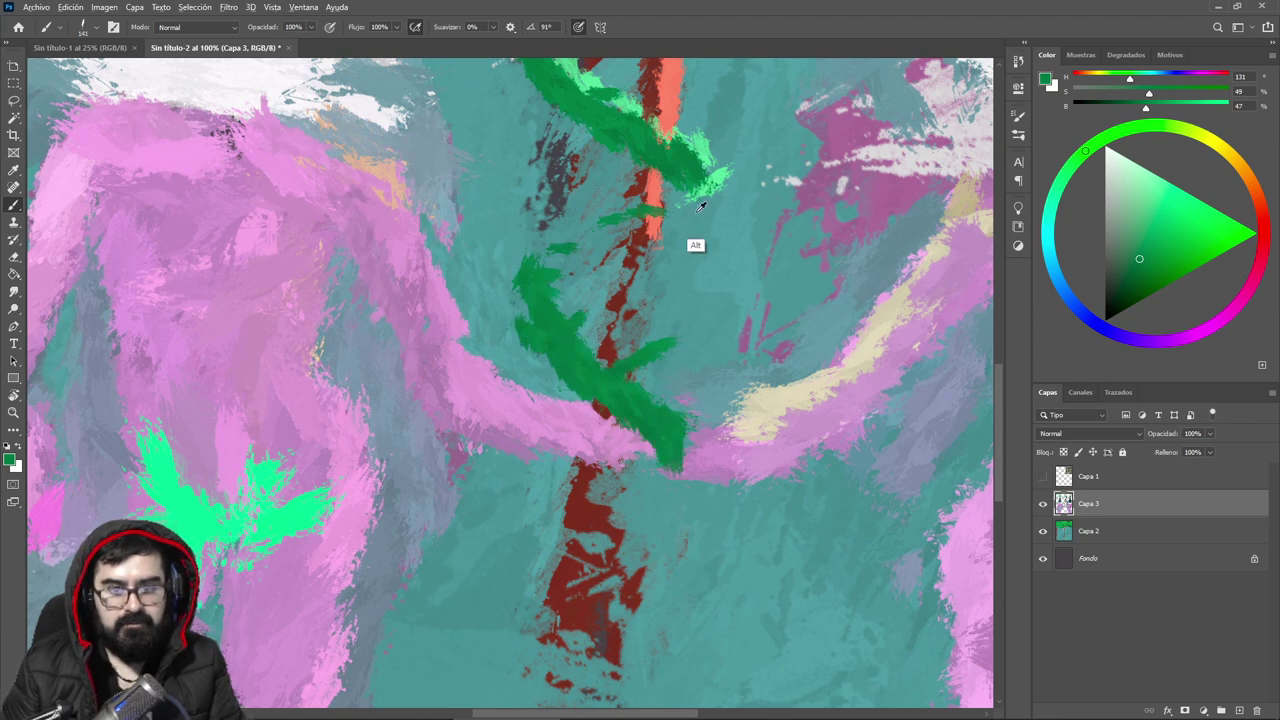
click(1169, 188)
mouse_move(545, 285)
mouse_down()
mouse_move(630, 360)
mouse_move(547, 277)
mouse_move(680, 387)
mouse_move(555, 307)
mouse_move(660, 420)
mouse_up()
Step: Paint a third snake coil across the trunk below the hands, with a sampled bright green upper edge and dark green shading beneath
scroll(660, 420, down, 3)
alt+click(656, 318)
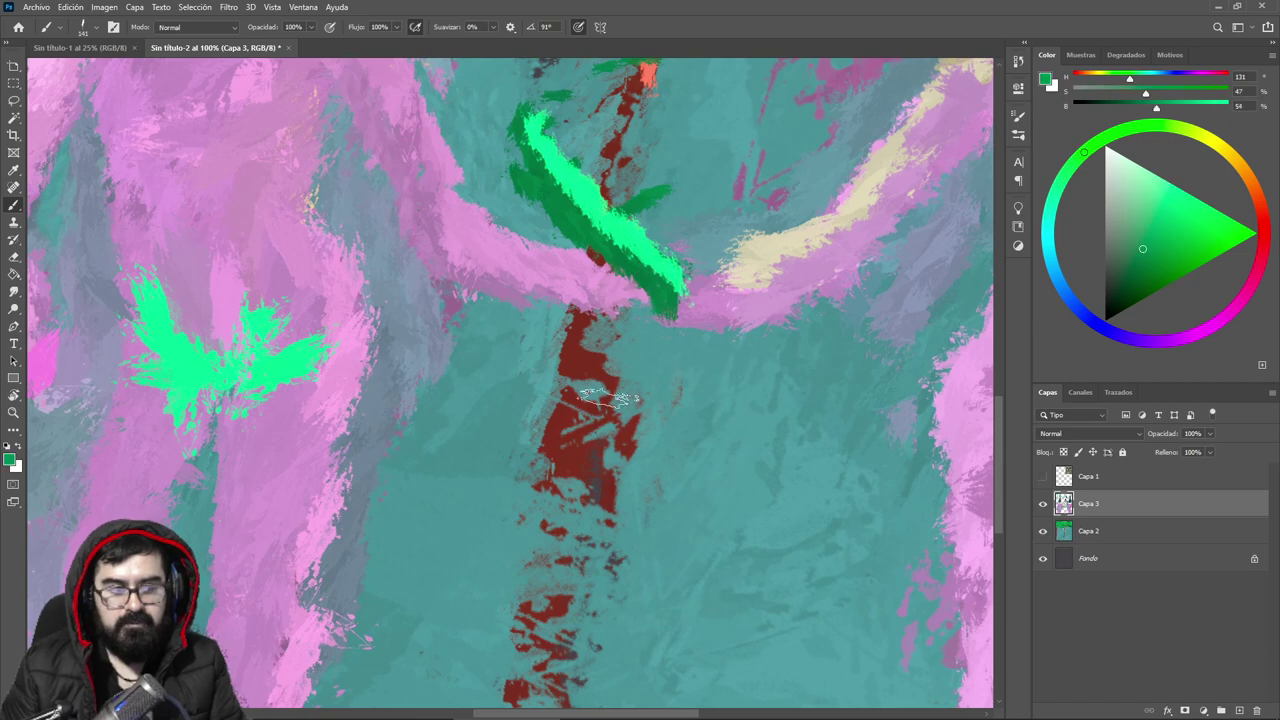
mouse_move(526, 363)
mouse_down()
mouse_move(670, 548)
mouse_move(632, 588)
mouse_up()
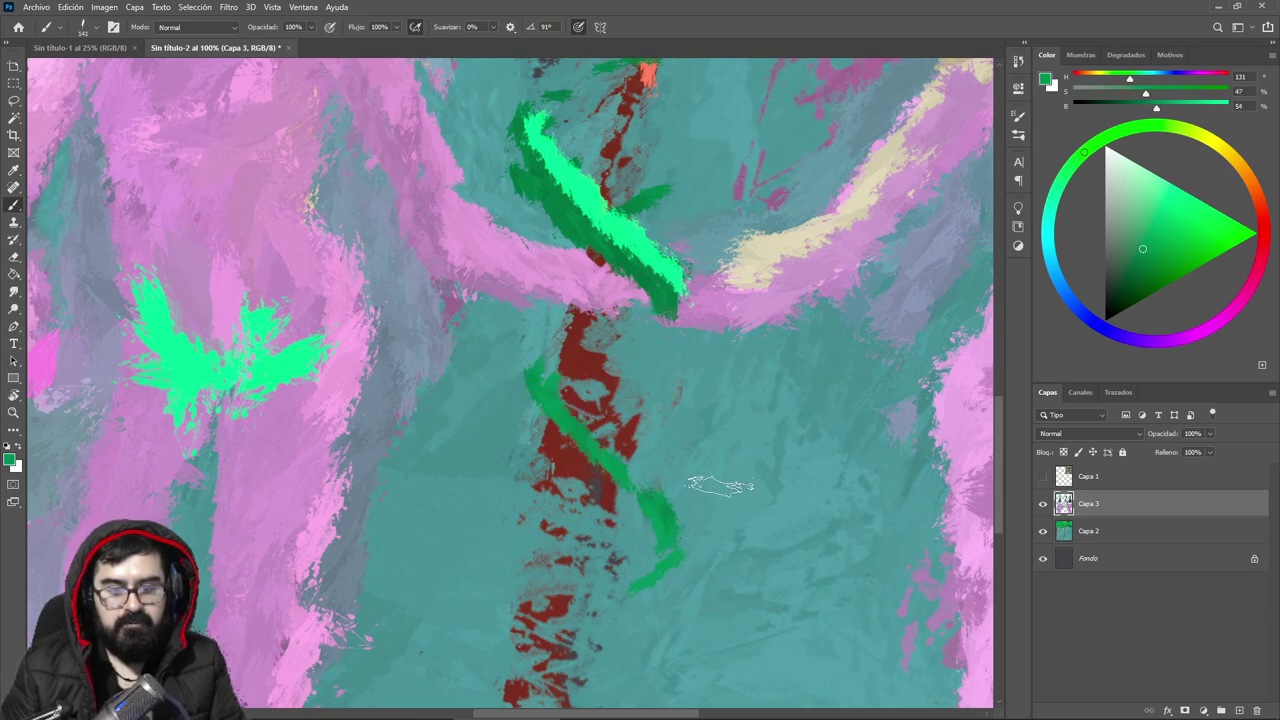
alt+click(608, 262)
mouse_move(530, 374)
mouse_down()
mouse_move(585, 412)
mouse_move(672, 548)
mouse_move(638, 586)
mouse_up()
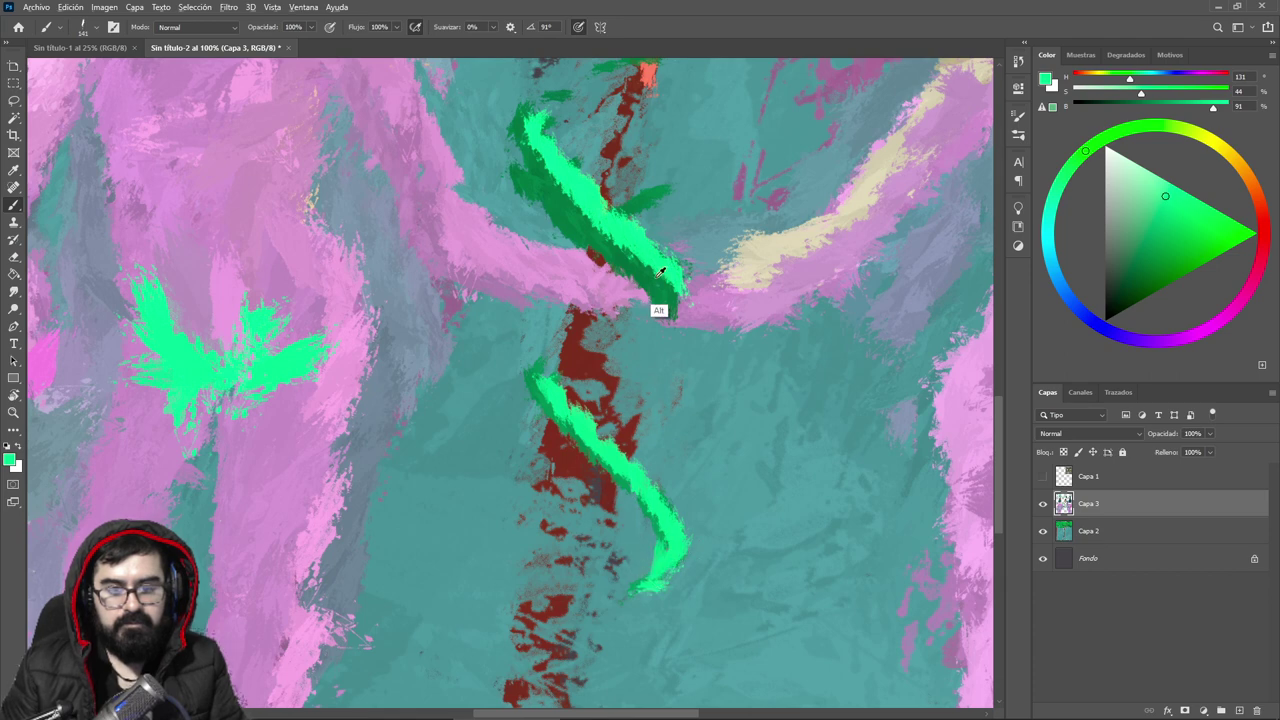
alt+click(658, 312)
mouse_move(530, 378)
mouse_down()
mouse_move(605, 478)
mouse_move(651, 580)
mouse_move(655, 555)
mouse_up()
drag(610, 500, 643, 588)
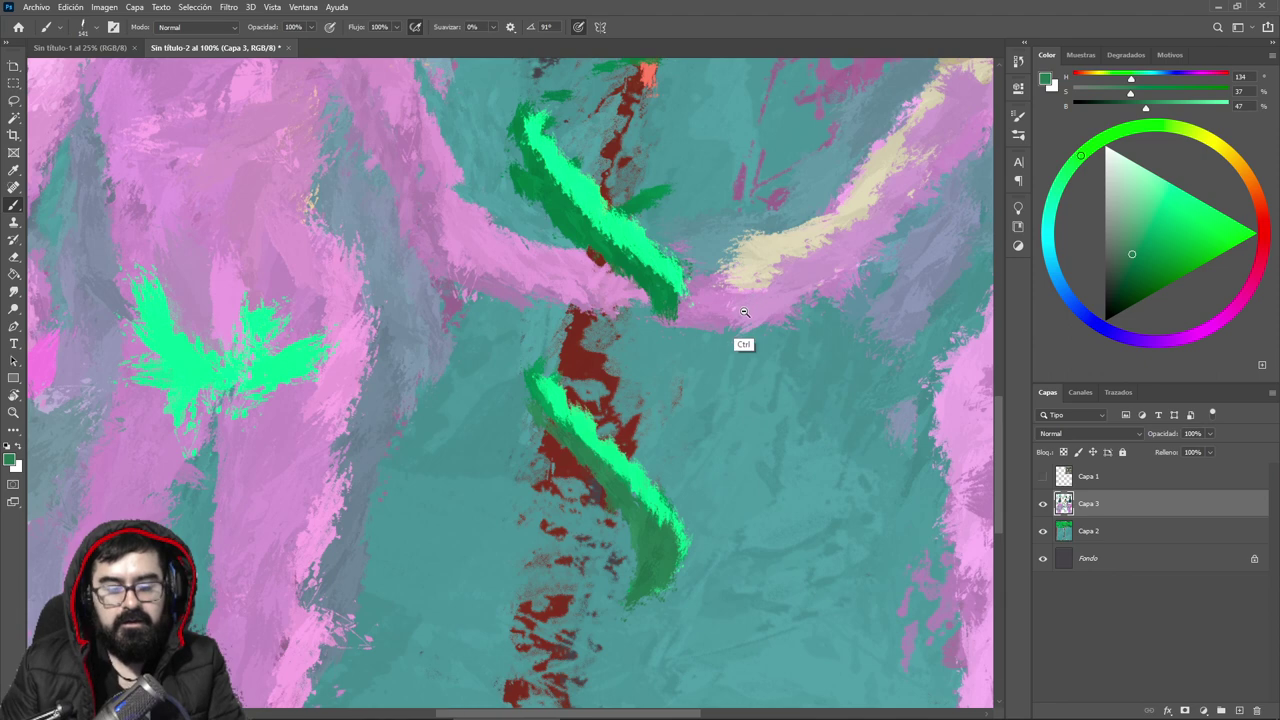
Step: Paint a round red apple (hue 11, saturation 85, brightness 88) where the two figures' hands meet
scroll(740, 340, down, 3)
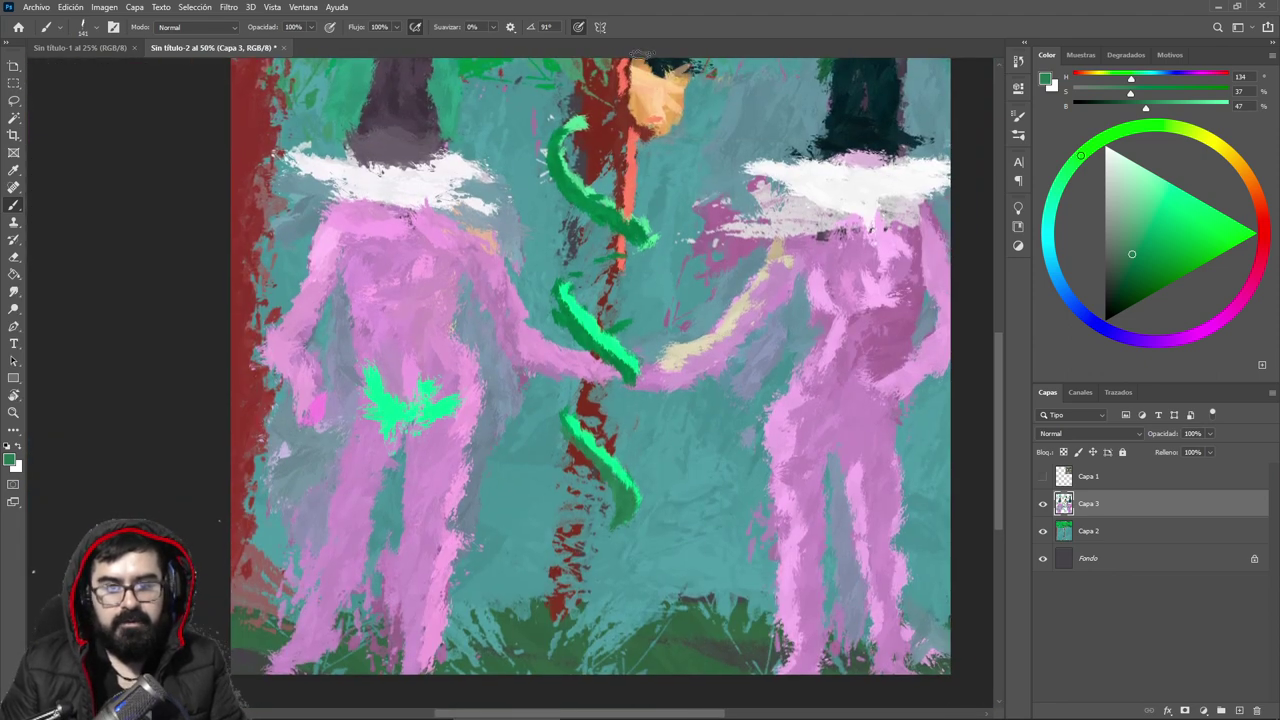
key(z)
click(486, 28)
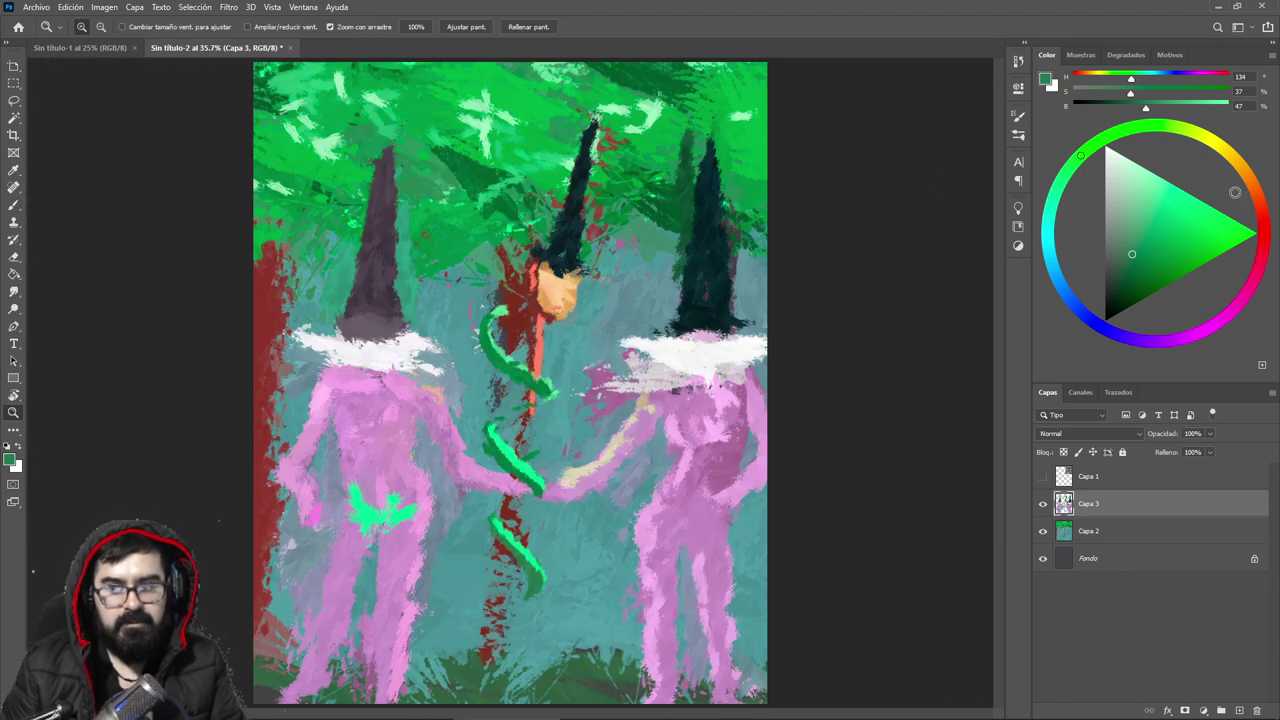
click(1262, 213)
click(1208, 204)
click(1214, 231)
key(b)
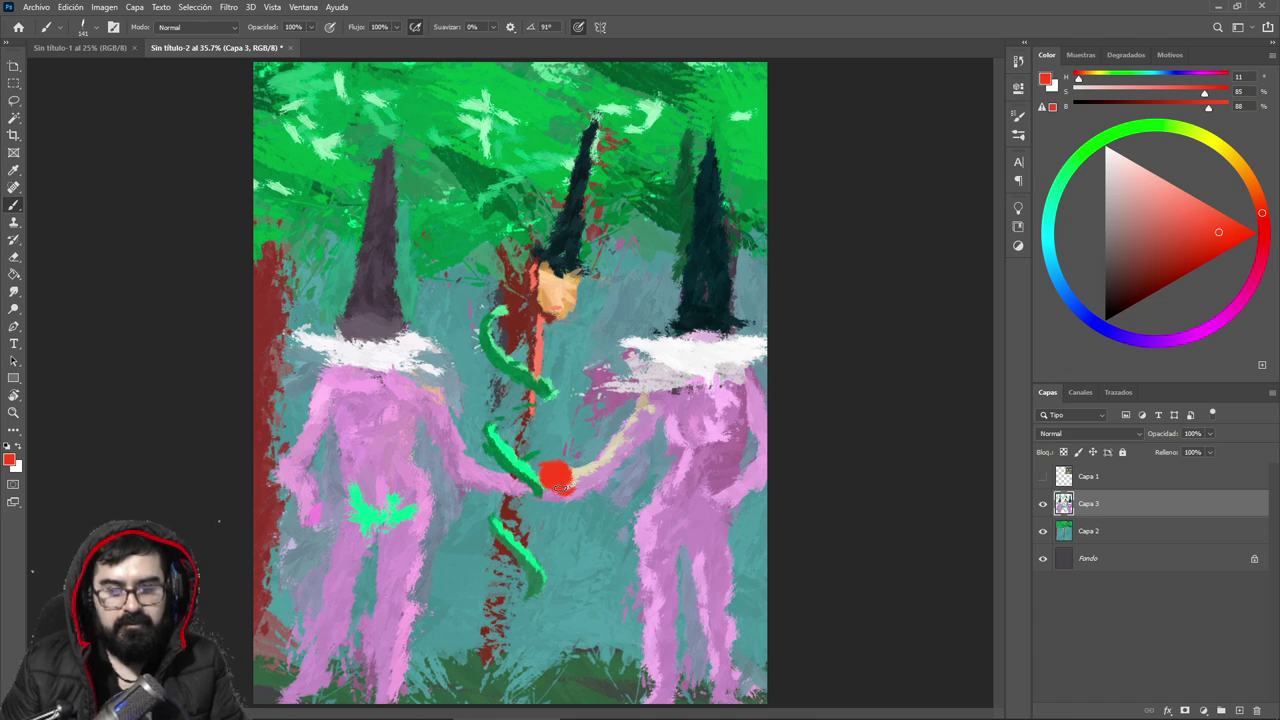
Step: Add a small bright green stem with leaves on top of the apple, using the snake's sampled highlight colour
key(ctrl+plus)
key(ctrl+plus)
key(ctrl+plus)
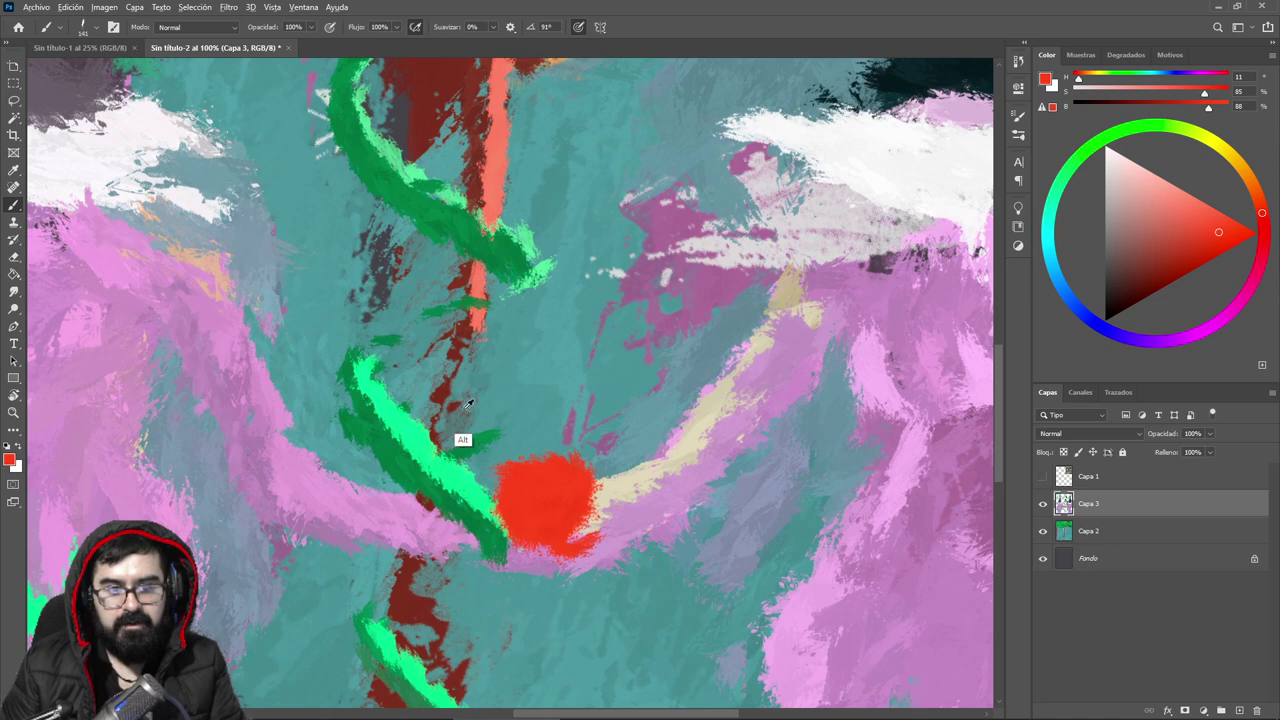
alt+click(443, 508)
click(548, 458)
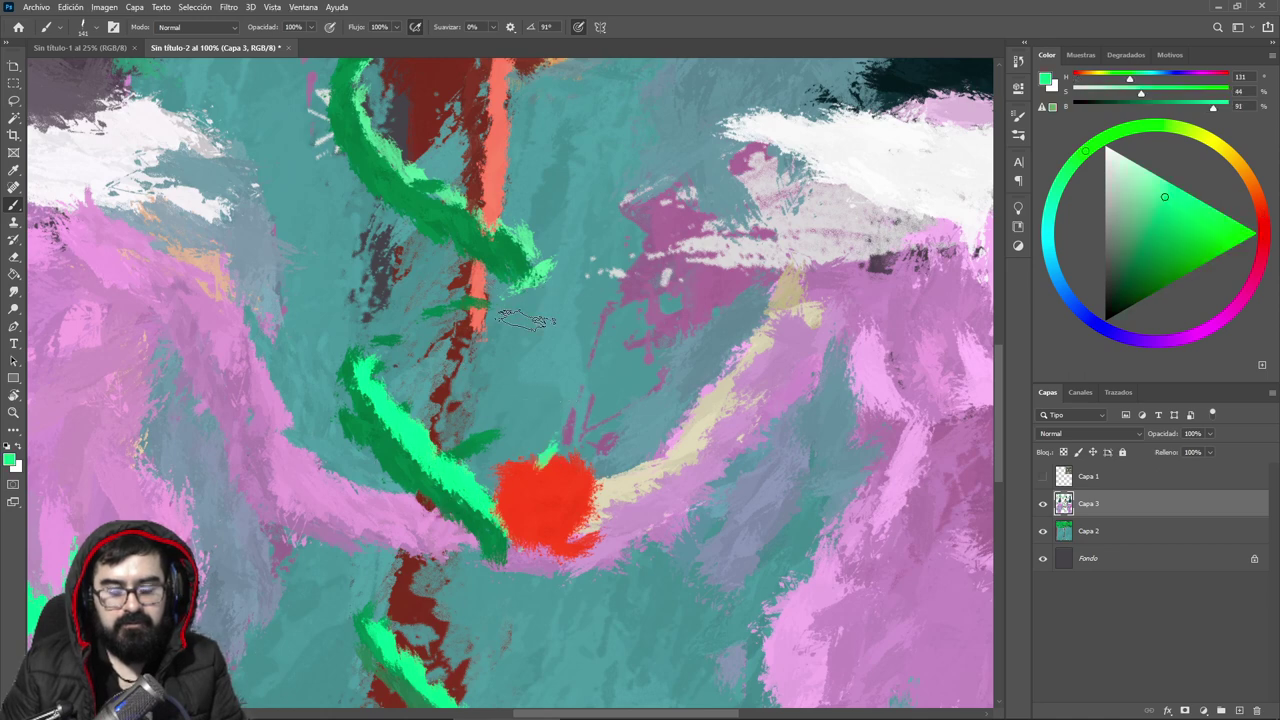
drag(535, 458, 540, 445)
Step: Shade the apple's snake-side edge in dark red and trim its lower edge with sampled pink from the arm
alt+click(550, 495)
drag(1161, 253, 1154, 262)
mouse_move(520, 466)
mouse_down()
mouse_move(514, 490)
mouse_move(553, 540)
mouse_up()
alt+click(539, 495)
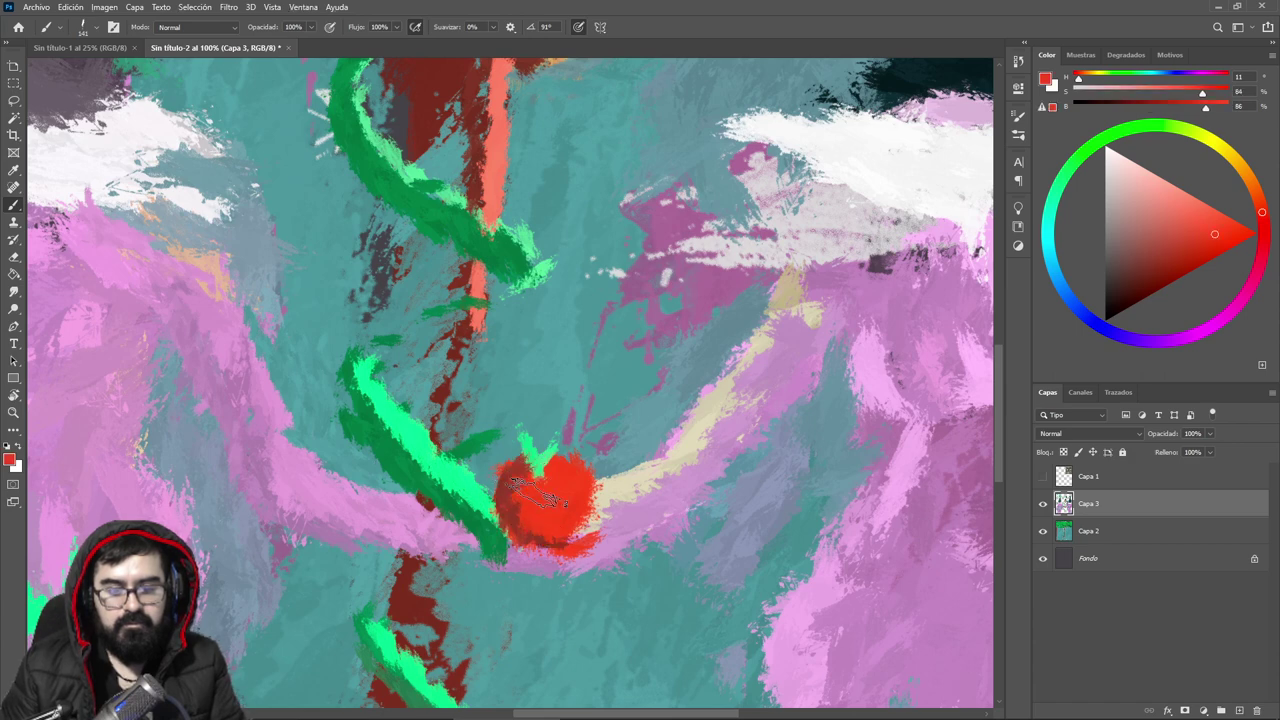
alt+click(600, 538)
drag(603, 537, 572, 517)
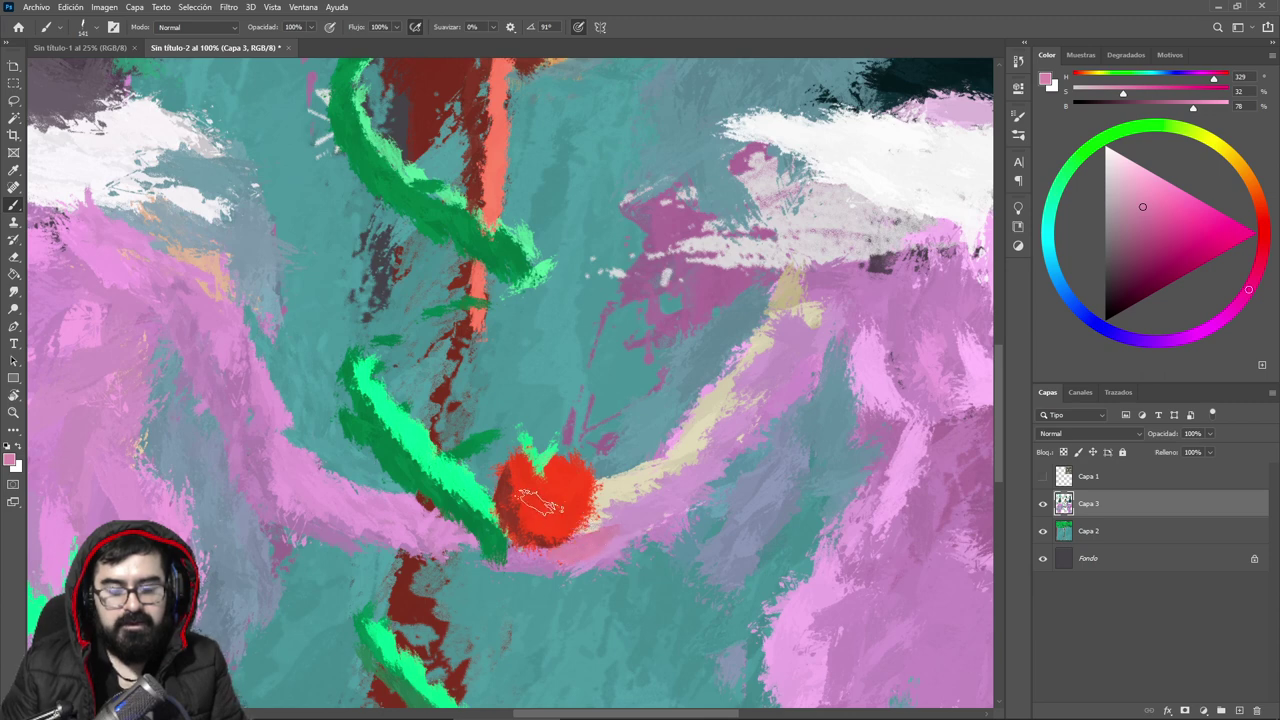
Step: Brighten the lower part of the right figure's collar with pure white strokes
scroll(470, 455, down, 5)
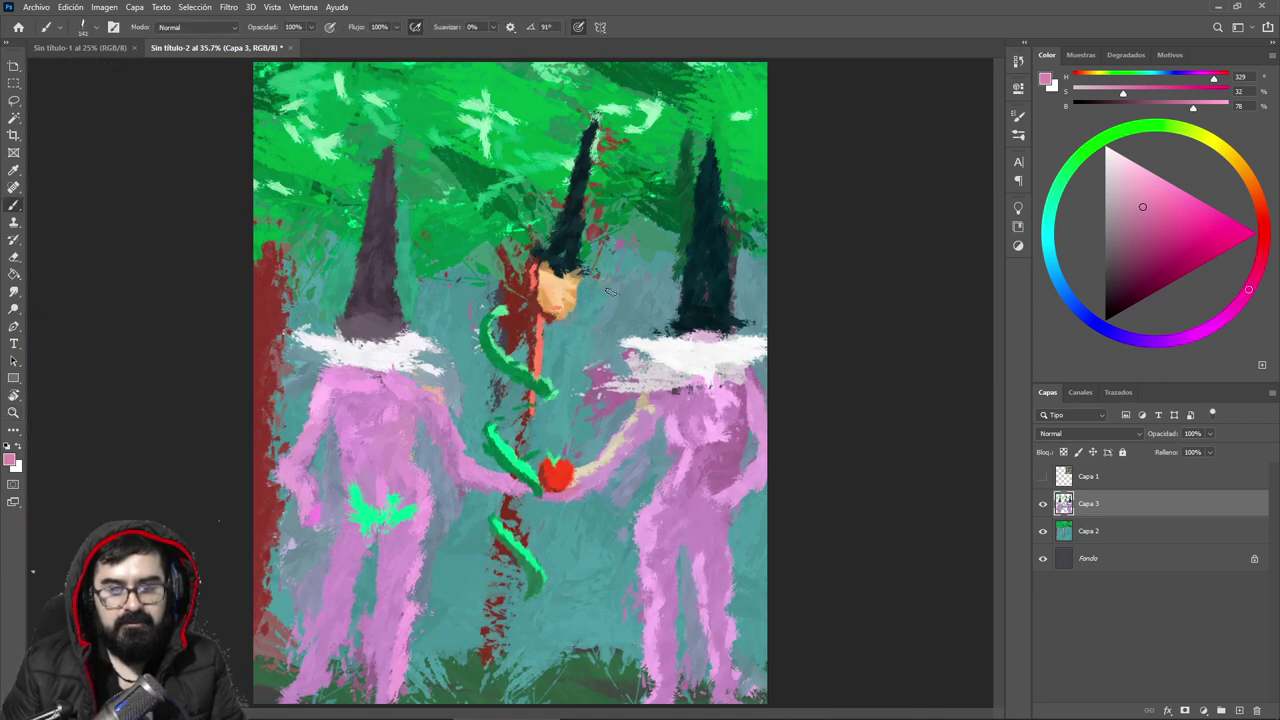
alt+click(645, 433)
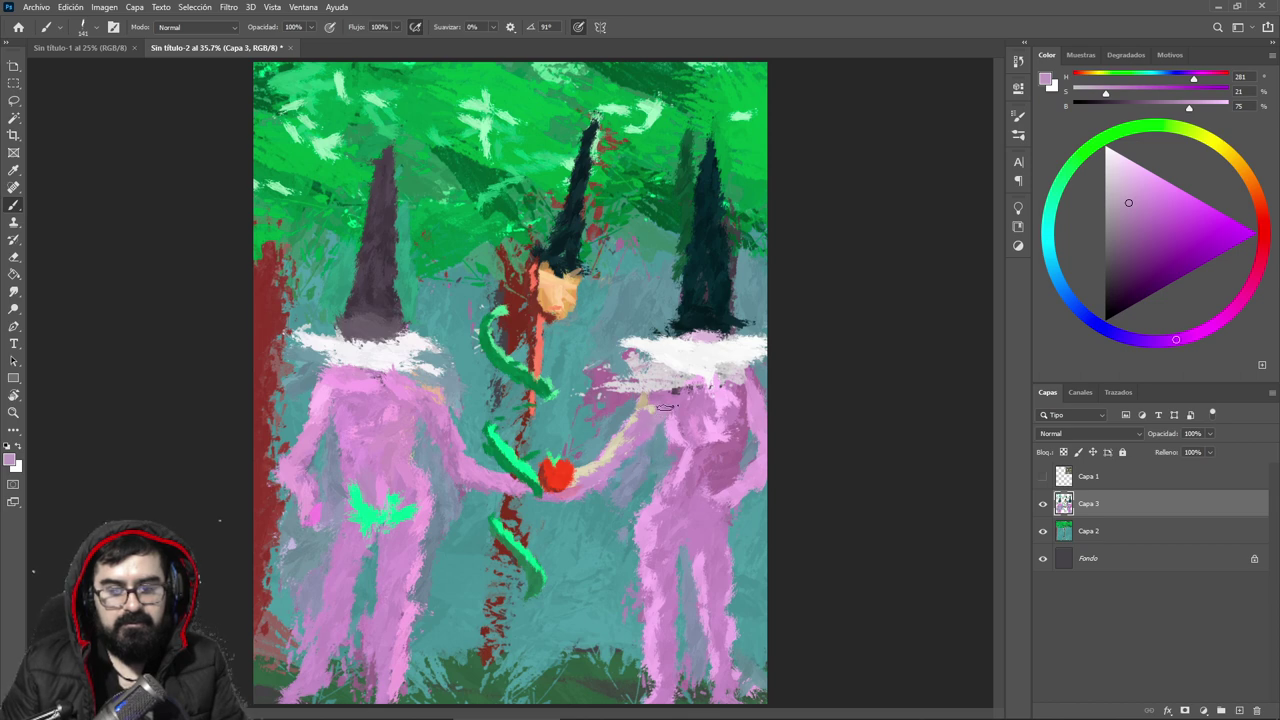
alt+click(699, 352)
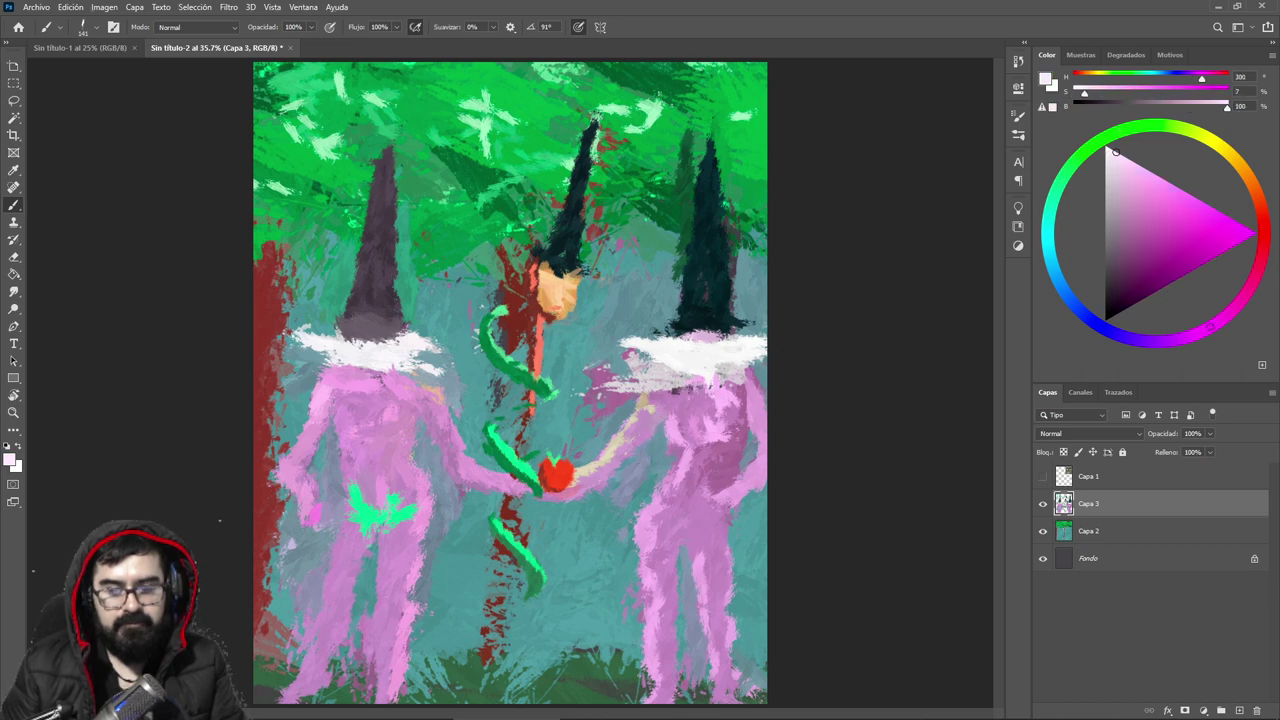
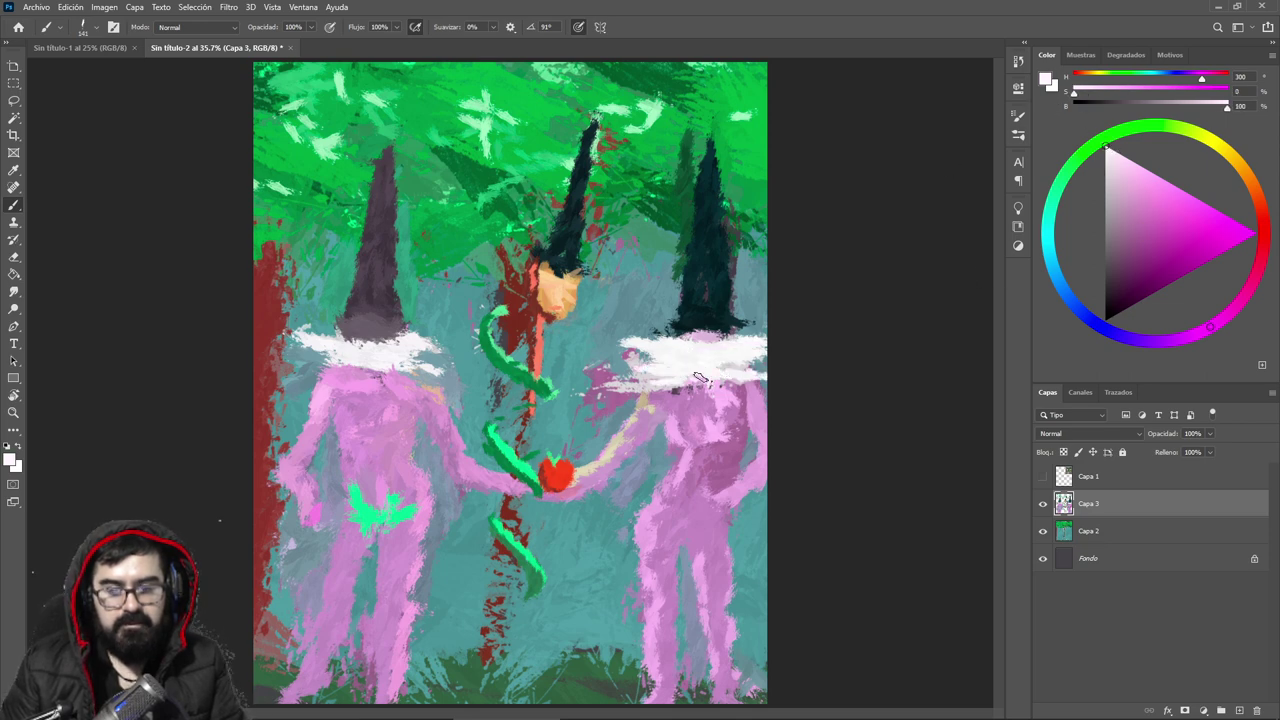
Step: Highlight the left figure's chest with two light pink strokes (hue 294, saturation 21, brightness 100)
alt+click(355, 378)
click(1137, 163)
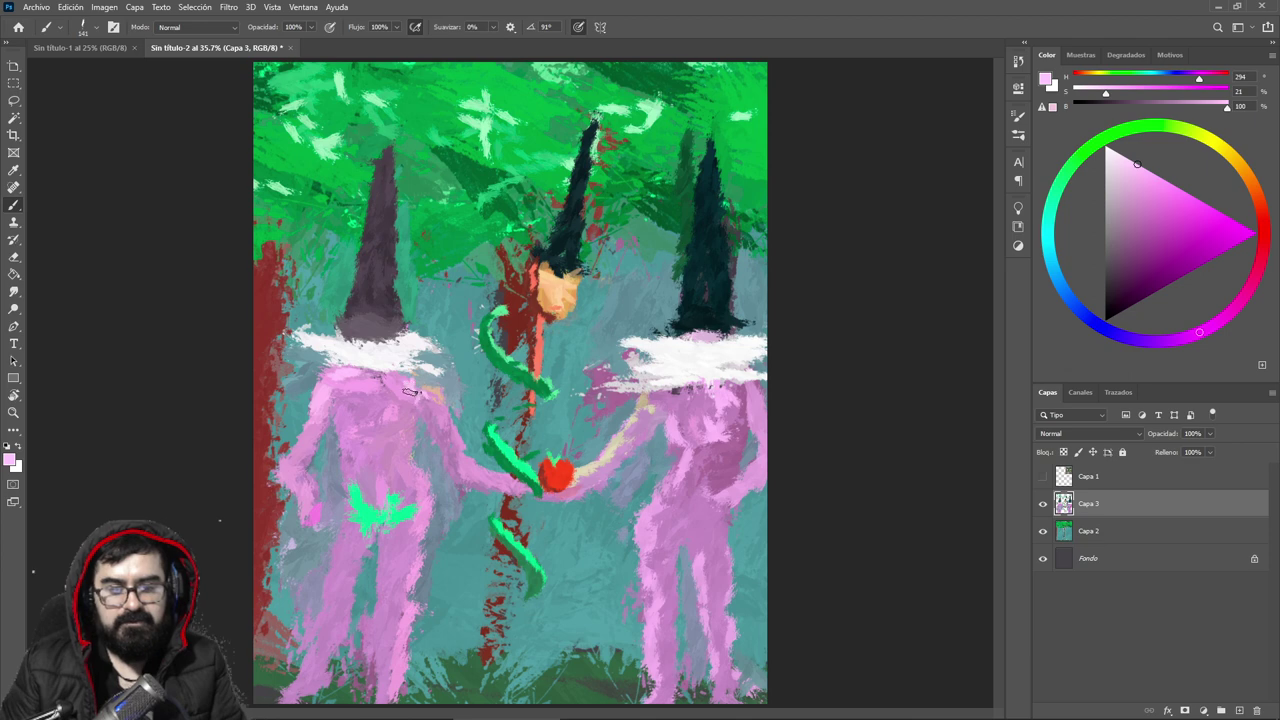
drag(388, 405, 499, 326)
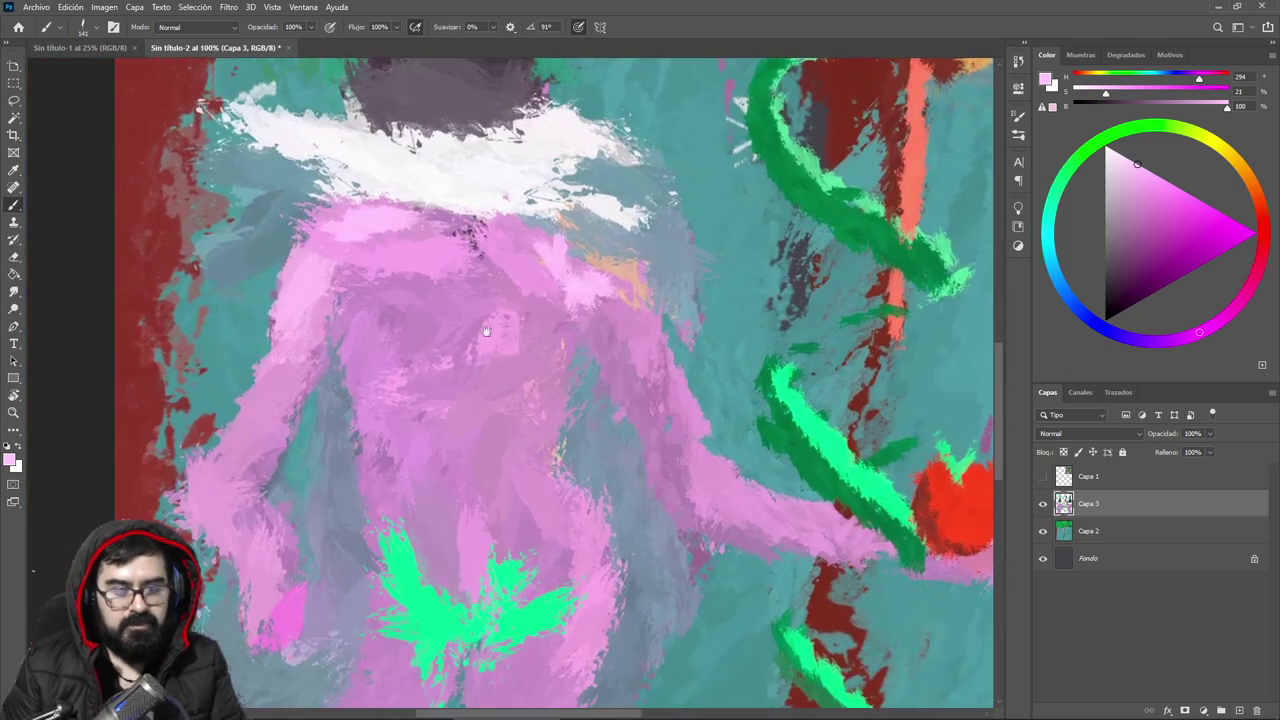
drag(368, 350, 405, 358)
mouse_move(556, 350)
mouse_down()
mouse_move(506, 352)
mouse_move(536, 348)
mouse_up()
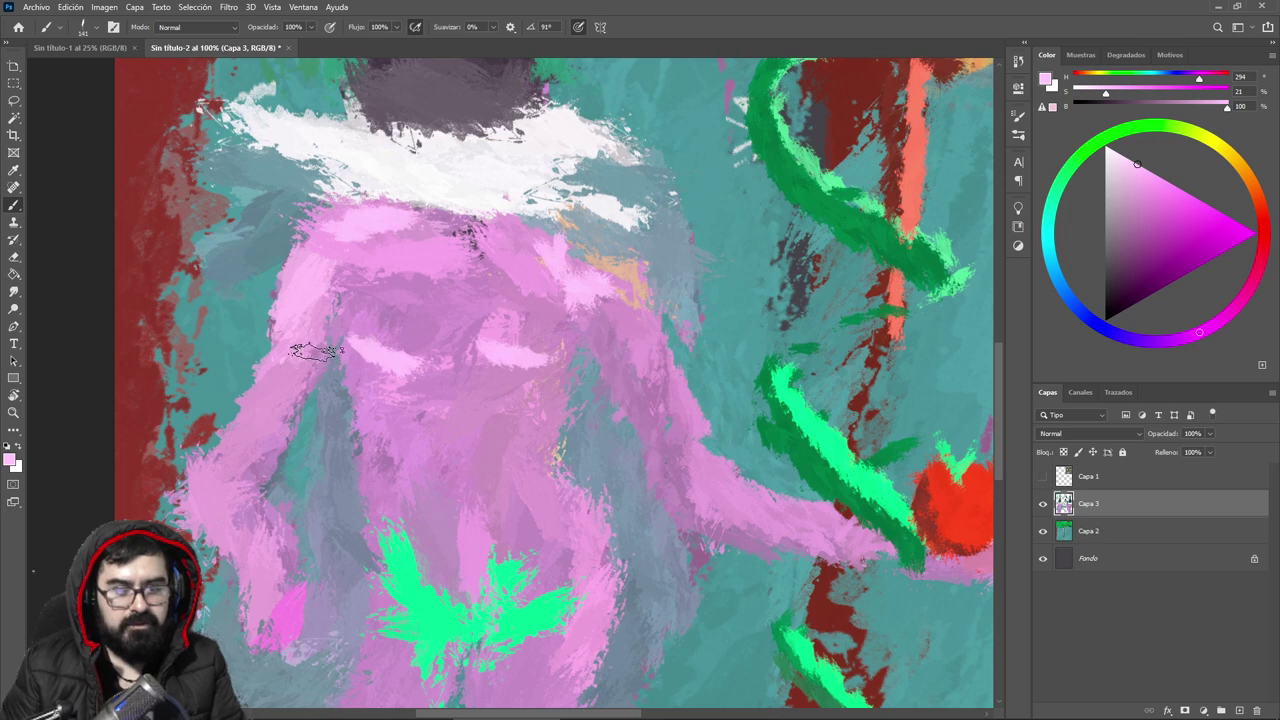
Step: Add light pink highlights along the left figure's outer arm and wrist
drag(285, 430, 350, 345)
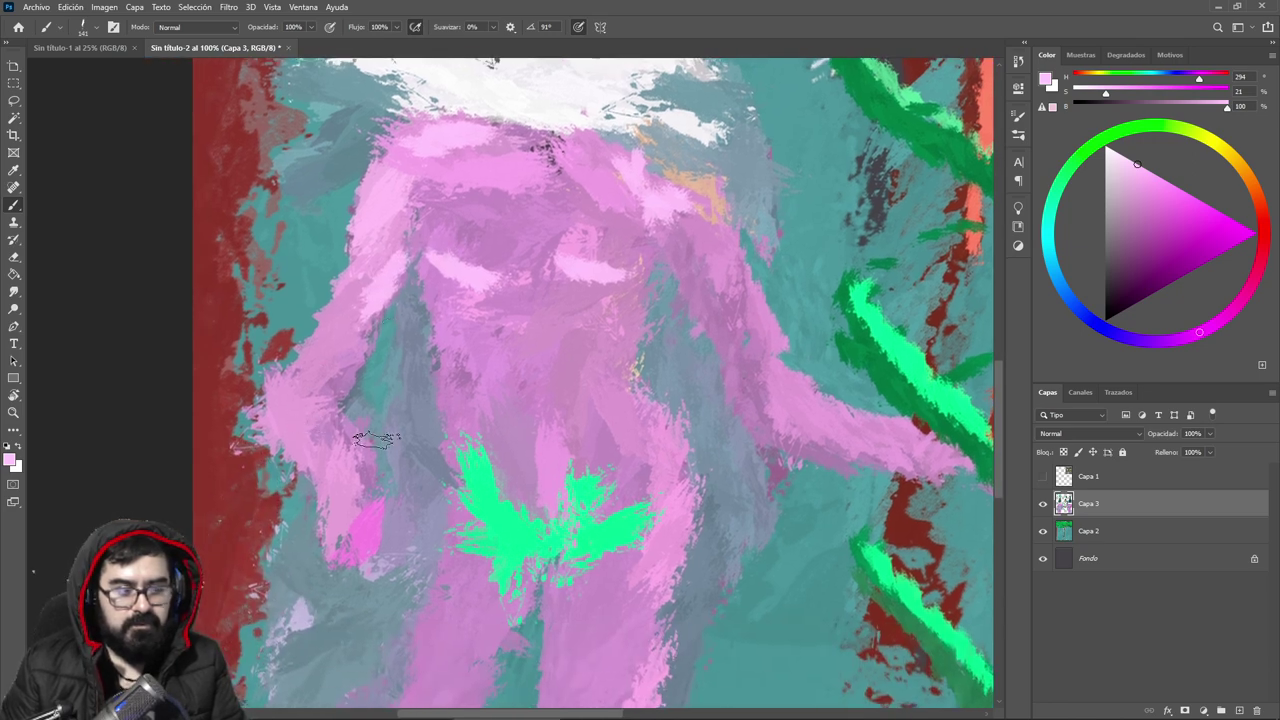
mouse_move(297, 437)
mouse_down()
mouse_move(334, 476)
mouse_move(430, 364)
mouse_up()
drag(410, 416, 430, 377)
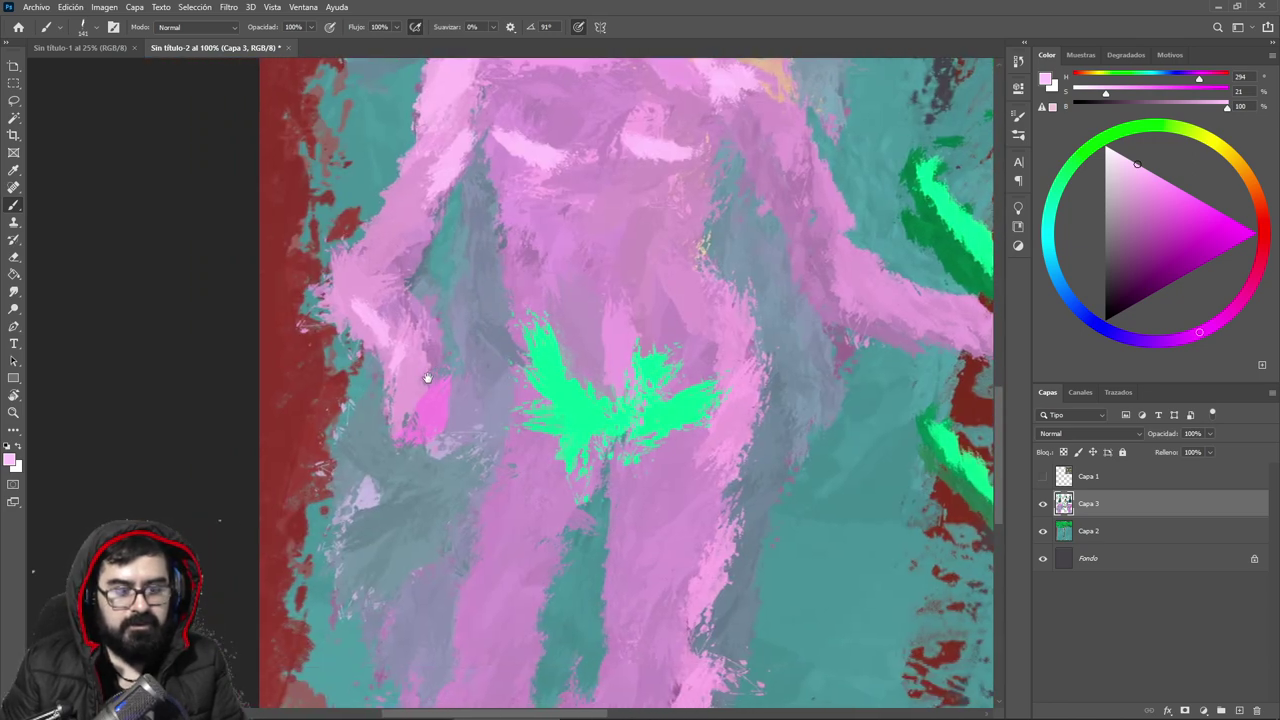
Step: Trim the left figure's hanging hand with the sampled blue-grey background and extend its fingers in sampled pink
alt+click(420, 432)
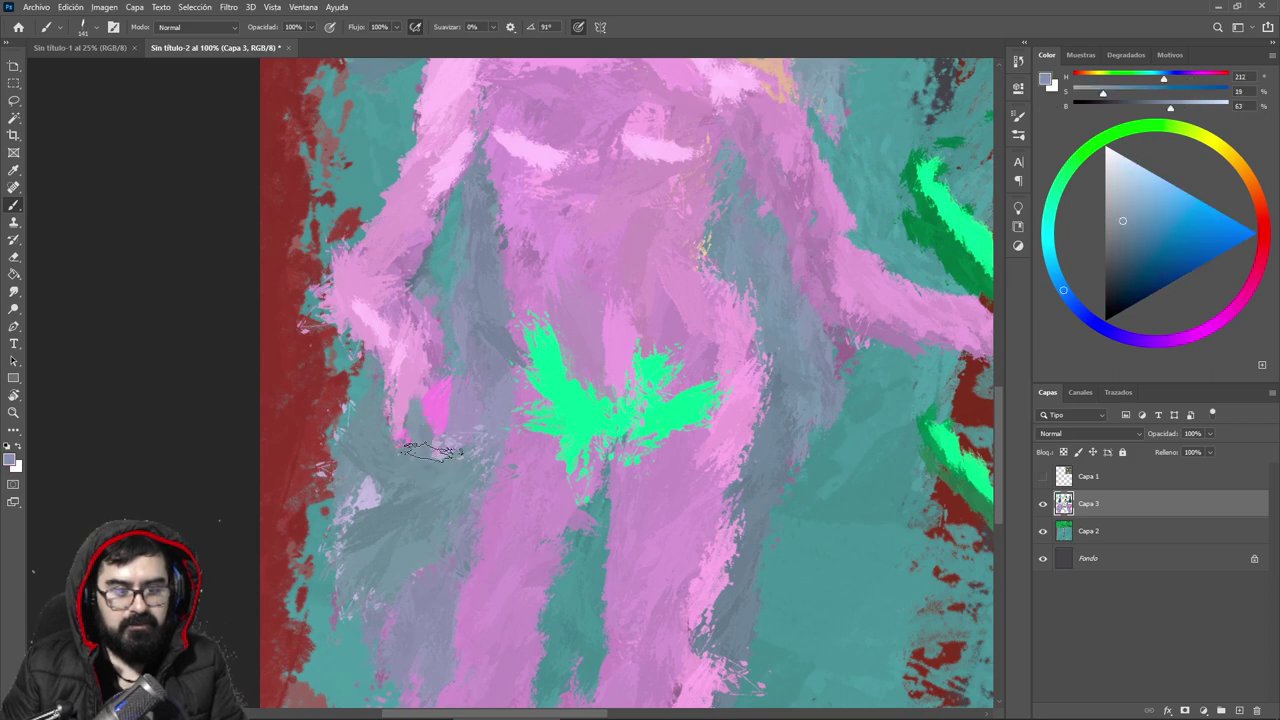
alt+click(410, 415)
mouse_move(405, 430)
mouse_down()
mouse_move(418, 468)
mouse_move(410, 453)
mouse_up()
alt+click(419, 371)
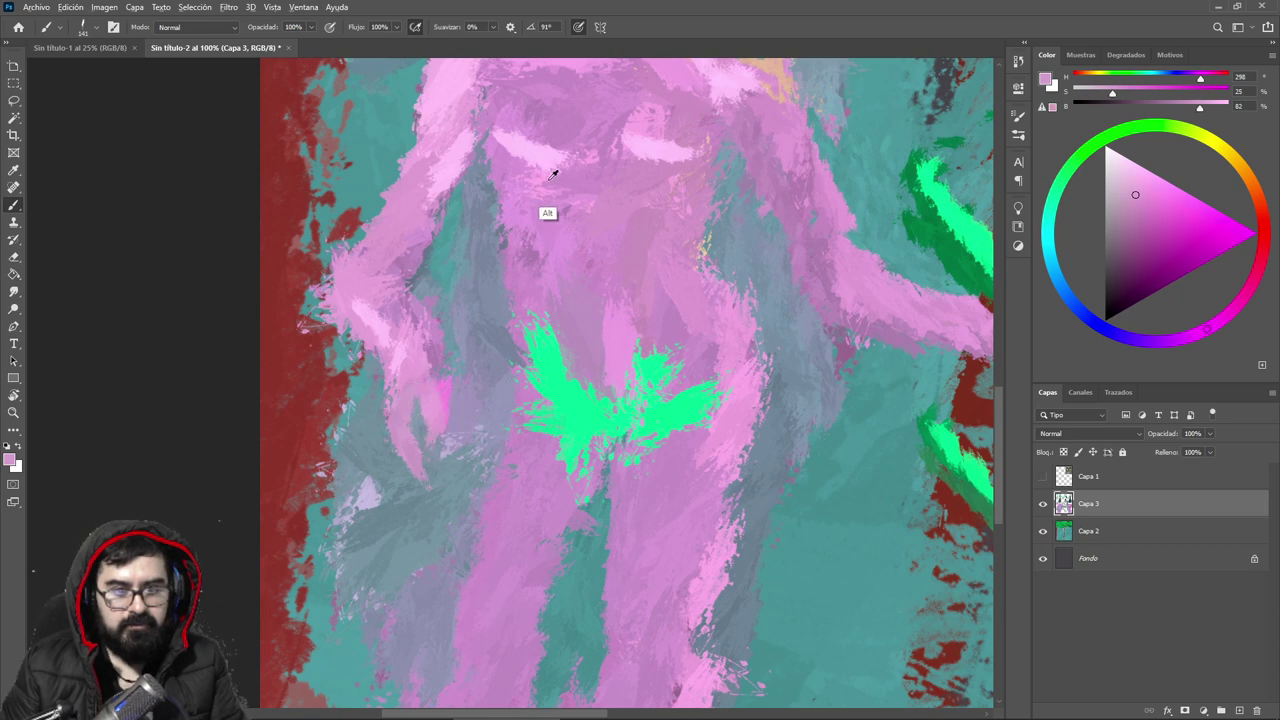
Step: Shade the hanging hand's fingertips in dull purple (hue 286, saturation 25, brightness 63) and refine the fingers with sampled tones
alt+click(558, 242)
click(1130, 223)
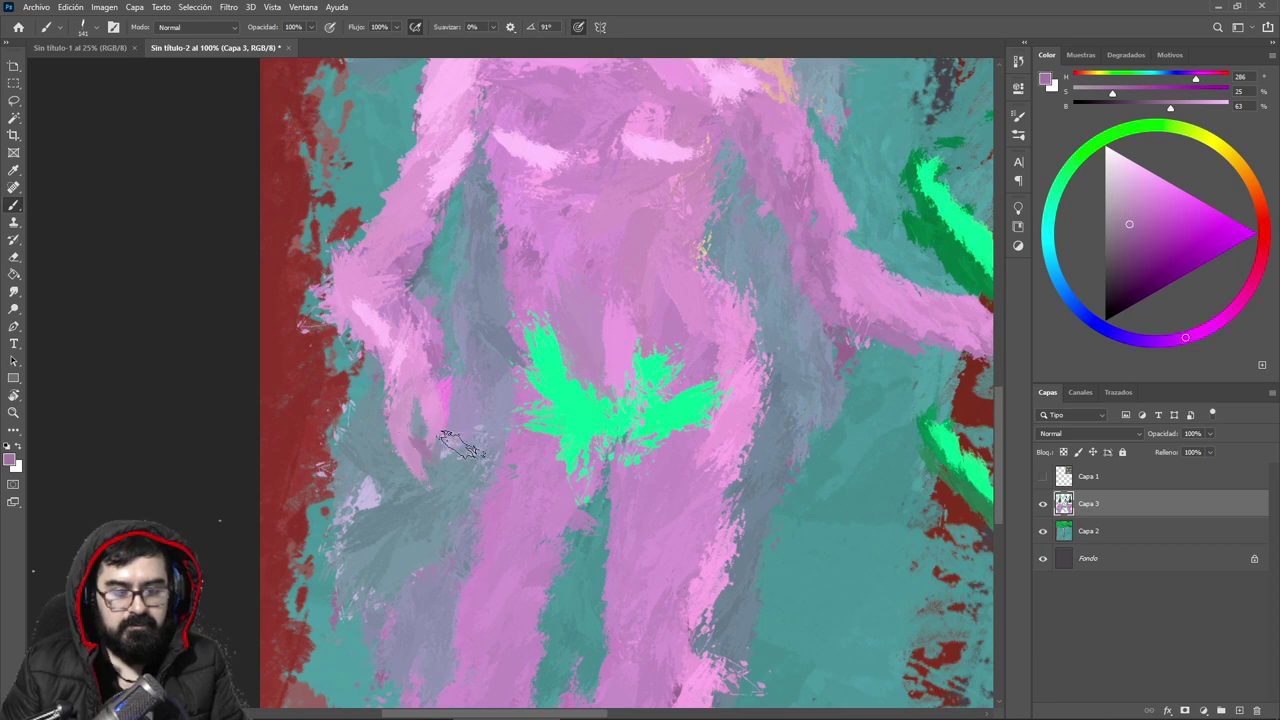
drag(440, 457, 453, 476)
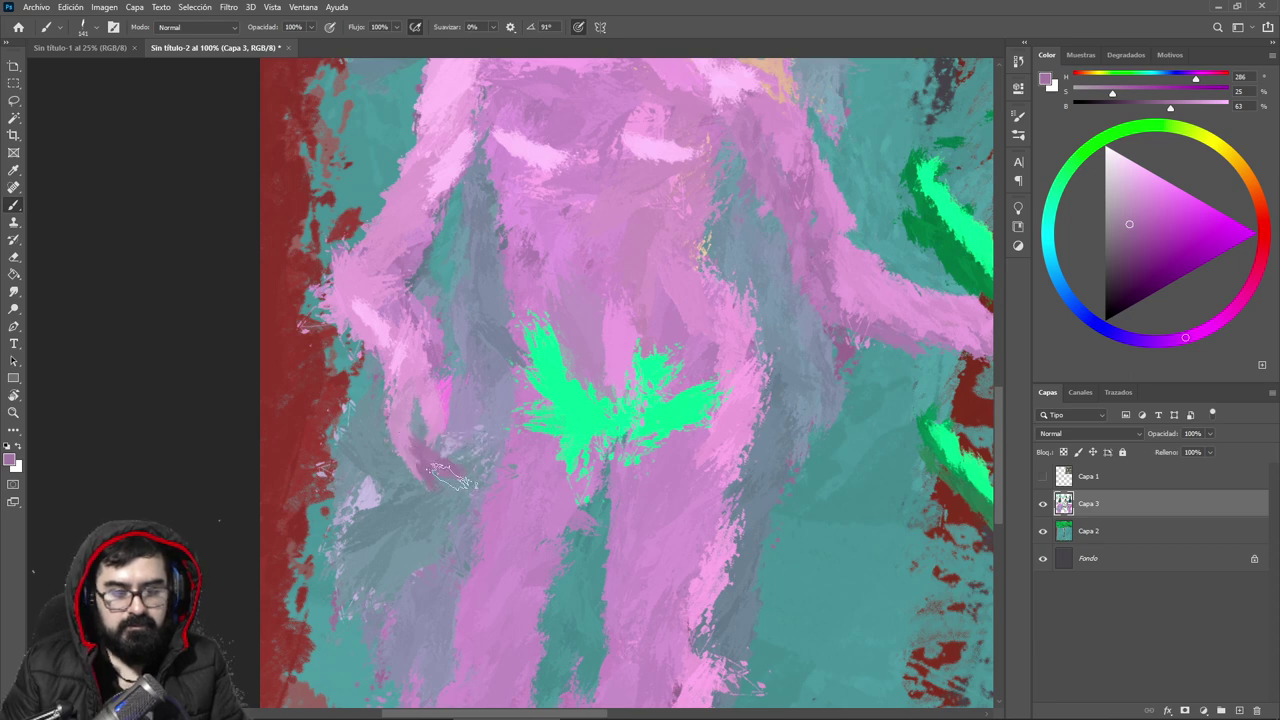
alt+click(405, 434)
alt+click(427, 442)
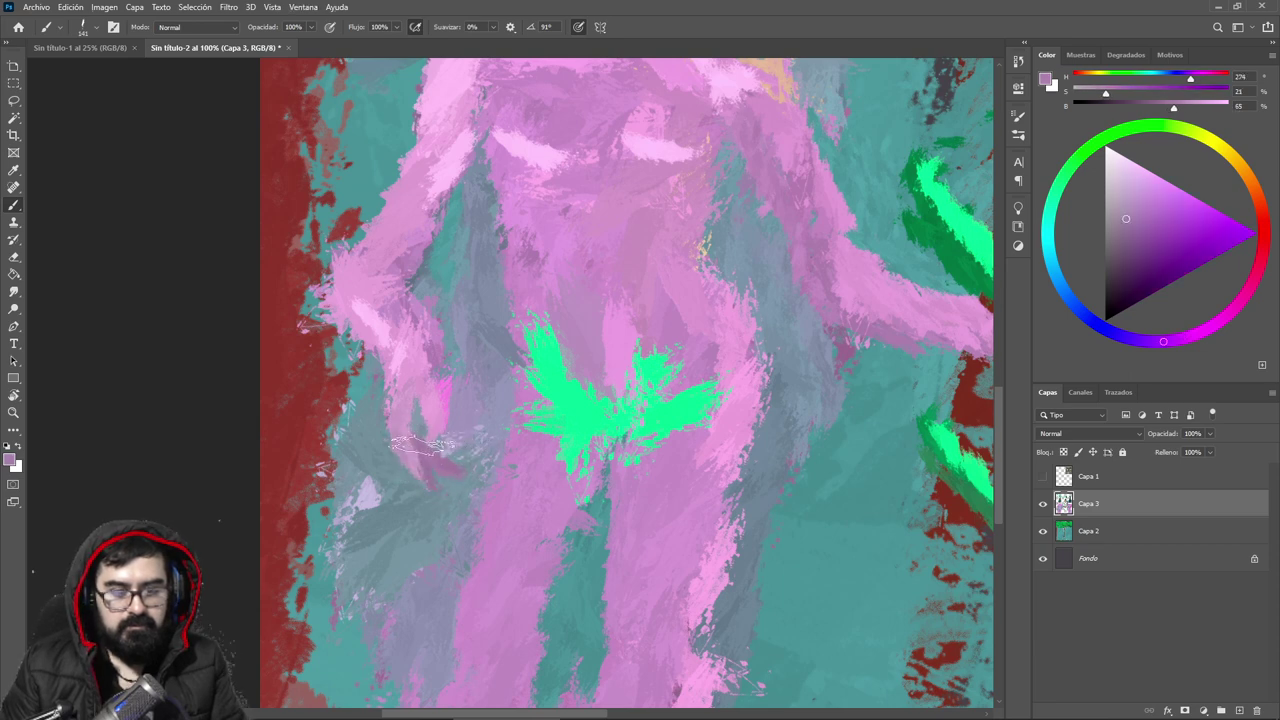
alt+click(430, 405)
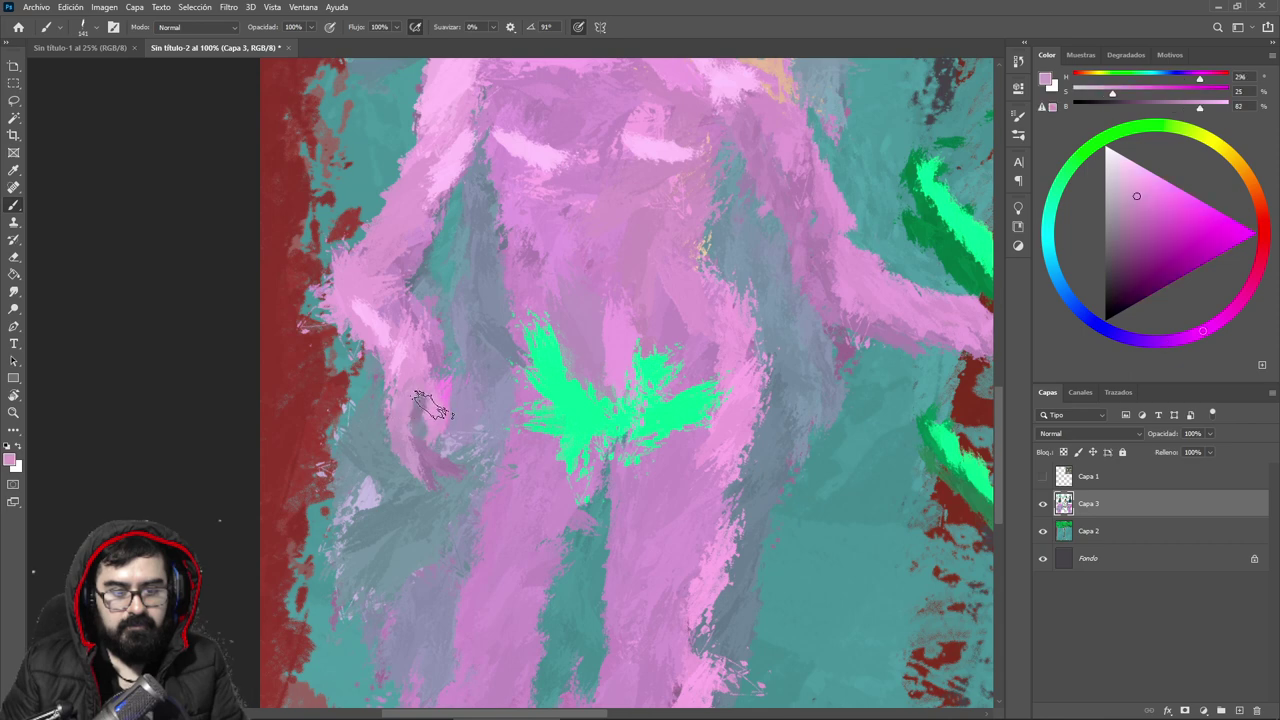
alt+click(451, 413)
click(1145, 182)
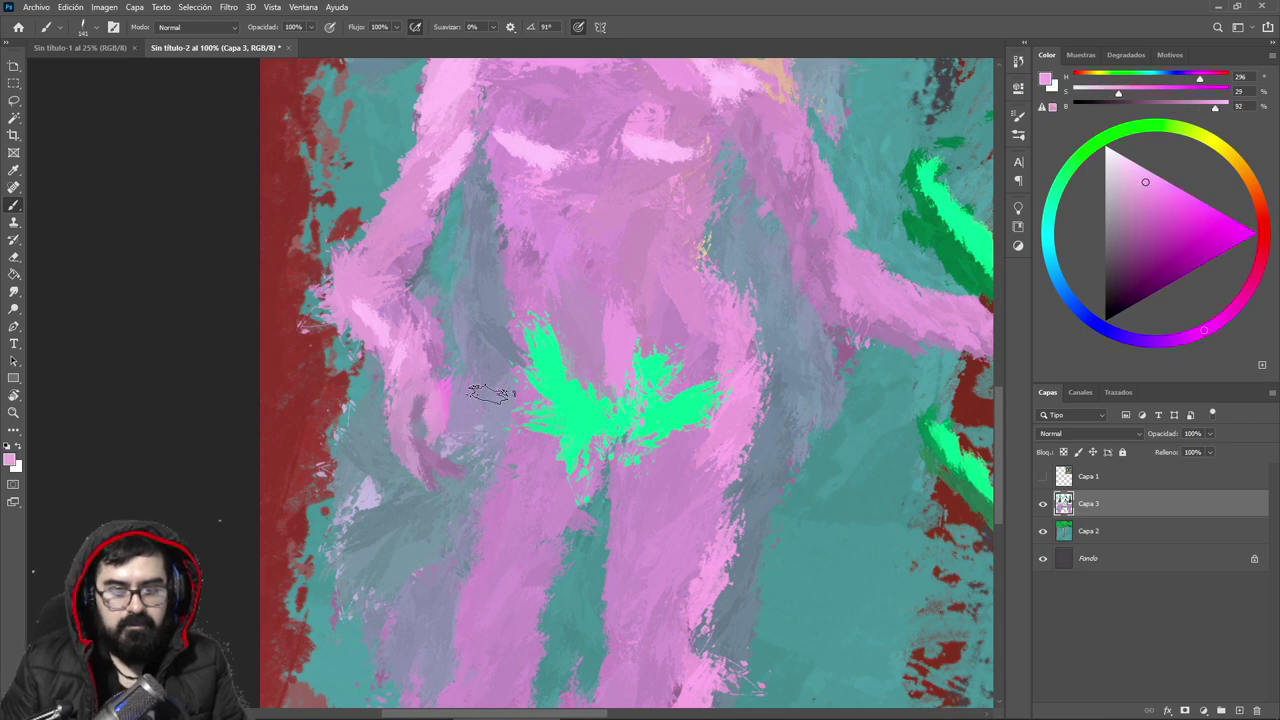
Step: Repaint the trunk side of the central face in light peach (hue 29, saturation 32, brightness 96)
drag(840, 244, 668, 397)
drag(706, 245, 632, 422)
click(1204, 202)
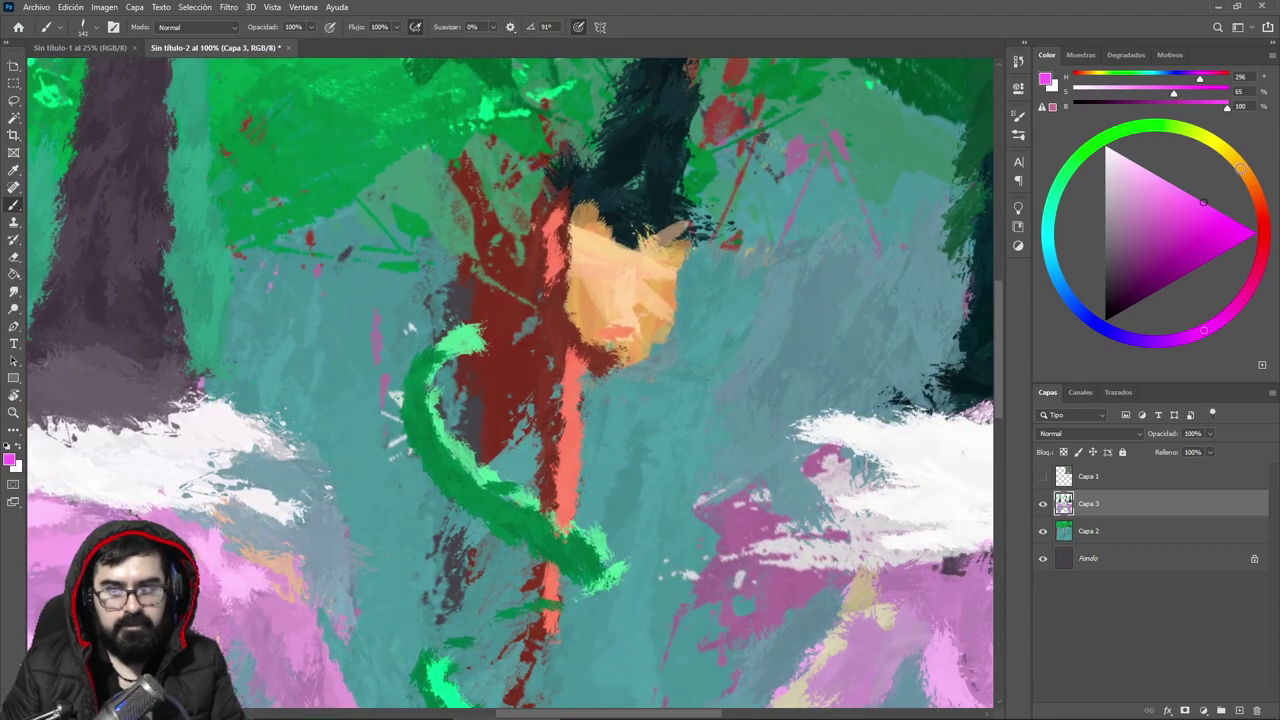
click(1243, 179)
click(1145, 179)
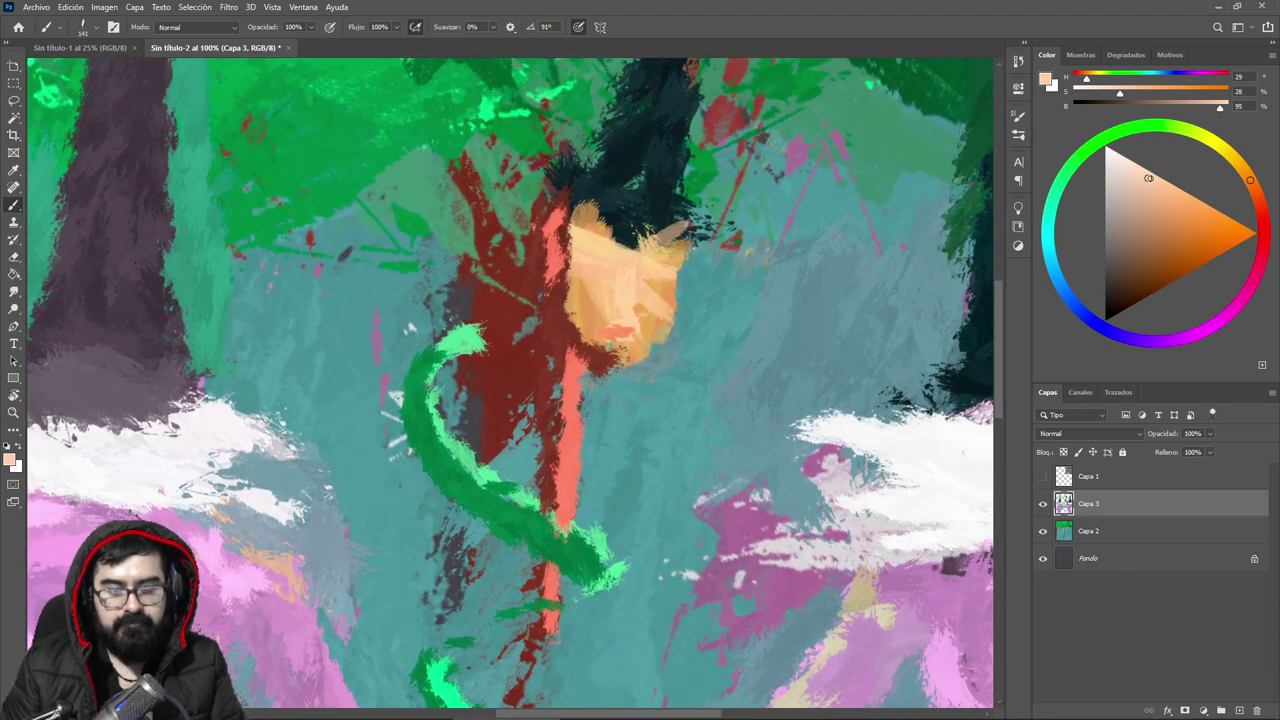
mouse_move(592, 258)
mouse_down()
mouse_move(598, 279)
mouse_move(569, 315)
mouse_move(592, 330)
mouse_move(580, 305)
mouse_move(603, 293)
mouse_up()
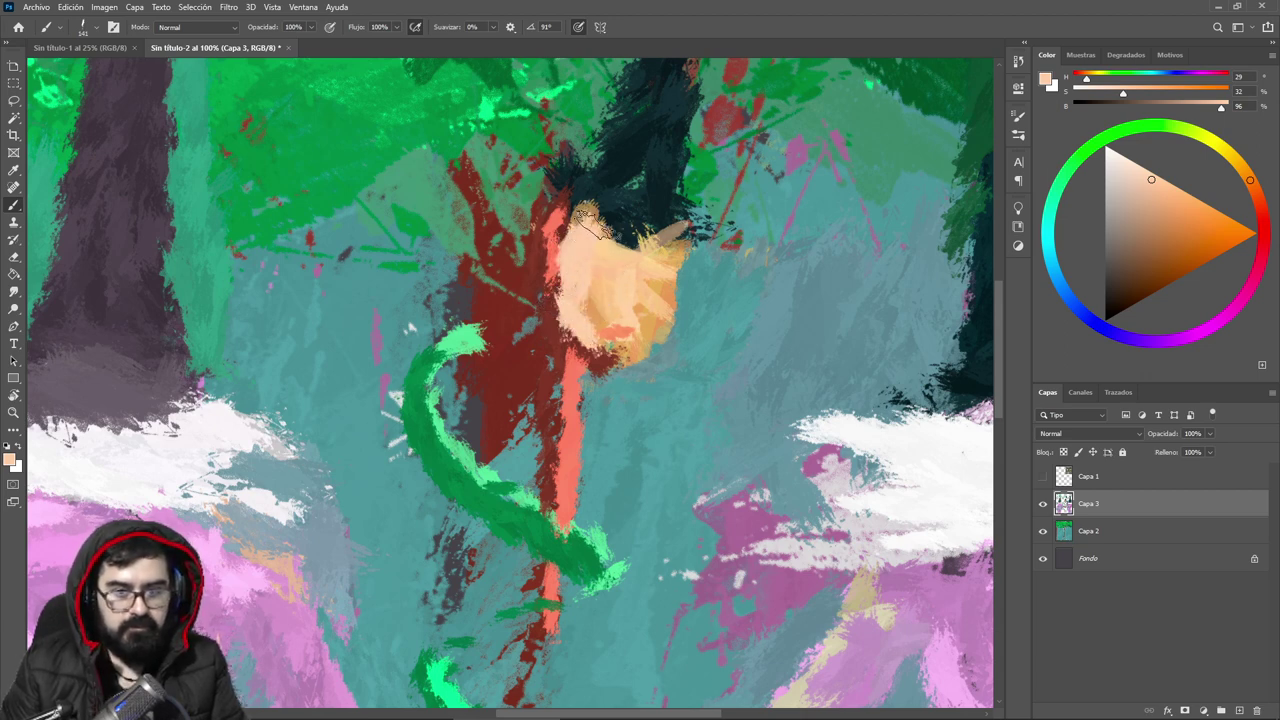
Step: Extend the central face's hat across the forehead and widen its base using its dark sampled colour
alt+click(601, 191)
mouse_move(601, 191)
mouse_down()
mouse_move(593, 200)
mouse_move(640, 225)
mouse_move(690, 225)
mouse_up()
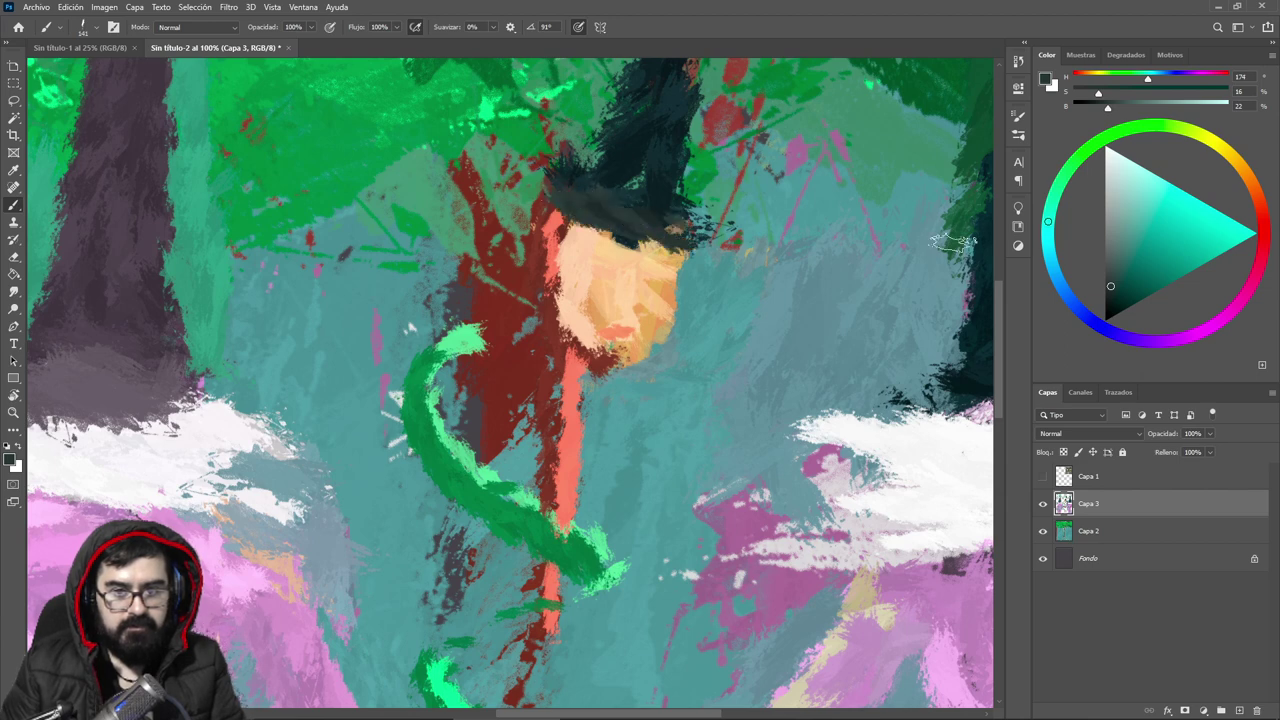
click(1109, 298)
mouse_move(560, 198)
mouse_down()
mouse_move(685, 232)
mouse_move(572, 201)
mouse_up()
drag(664, 225, 579, 397)
mouse_move(567, 305)
mouse_down()
mouse_move(510, 450)
mouse_move(470, 457)
mouse_move(462, 430)
mouse_move(465, 445)
mouse_move(545, 250)
mouse_move(528, 334)
mouse_move(514, 337)
mouse_move(589, 116)
mouse_move(555, 344)
mouse_move(560, 451)
mouse_move(577, 469)
mouse_move(580, 320)
mouse_up()
drag(520, 380, 459, 343)
Step: Paint the trunk-side cheek and jaw of the central face in salmon pink (hue 16, saturation 42, brightness 100)
alt+click(488, 406)
mouse_move(482, 396)
mouse_down()
mouse_move(453, 374)
mouse_move(474, 400)
mouse_up()
drag(505, 328, 530, 260)
click(1192, 209)
click(1257, 204)
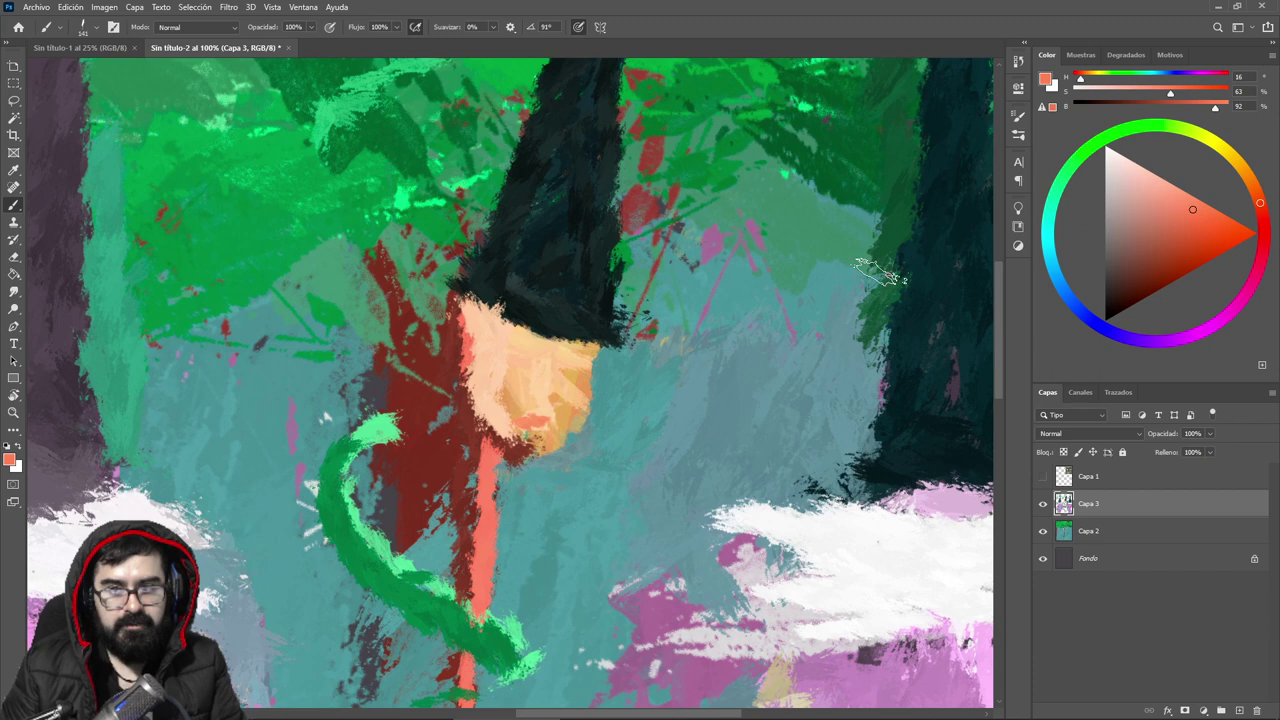
click(1168, 181)
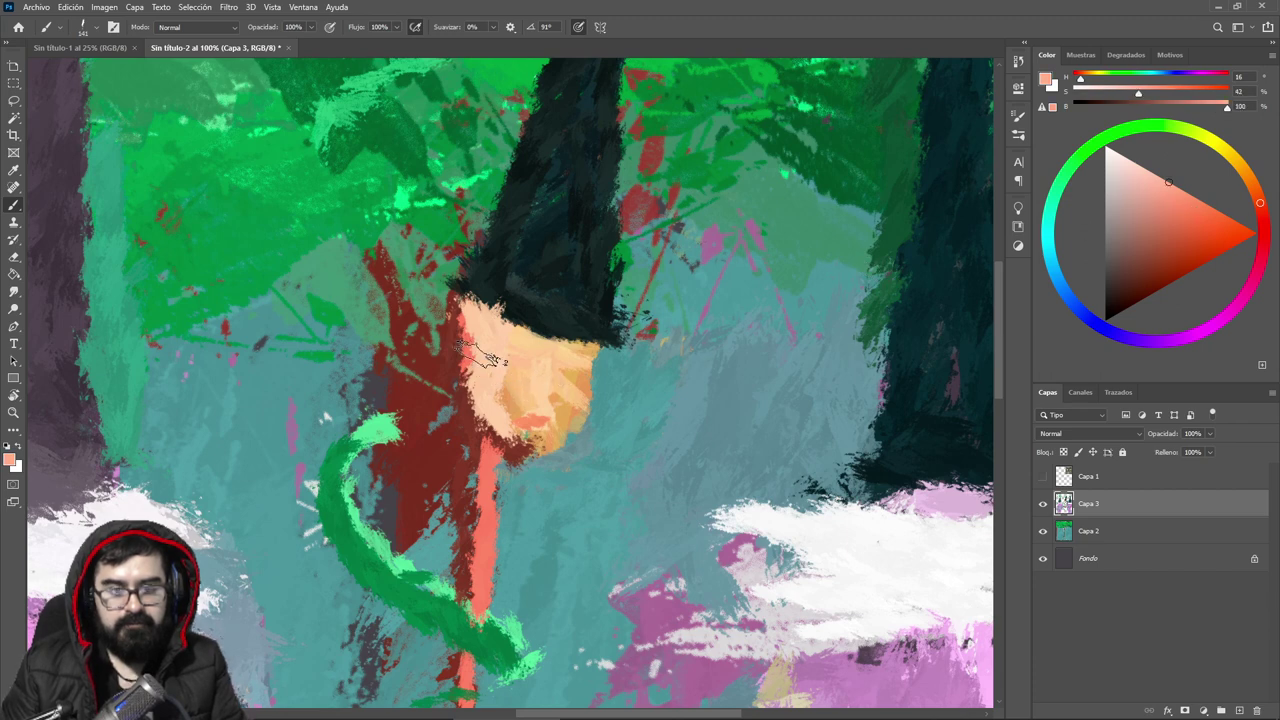
drag(486, 389, 520, 428)
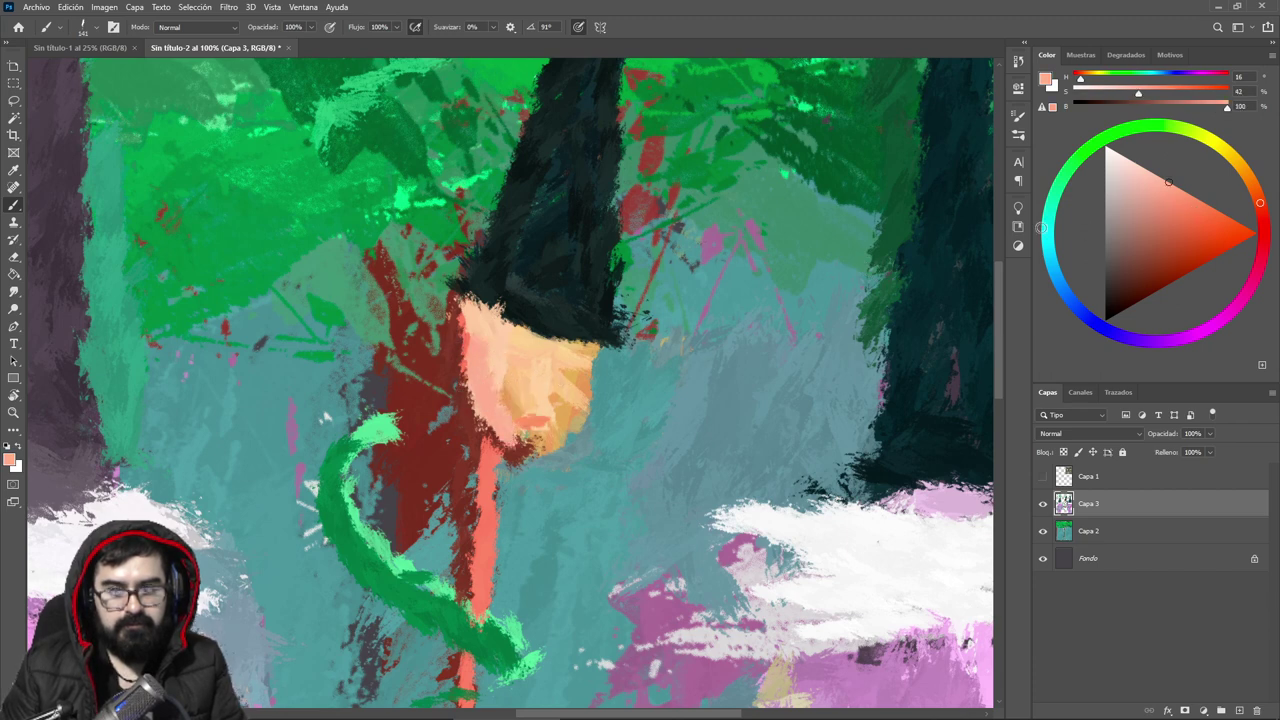
Step: Block in the eyes and brows in brownish red (hue 16, saturation 49, brightness 59) and the nose in orange (hue 31, saturation 72, brightness 100)
click(1149, 243)
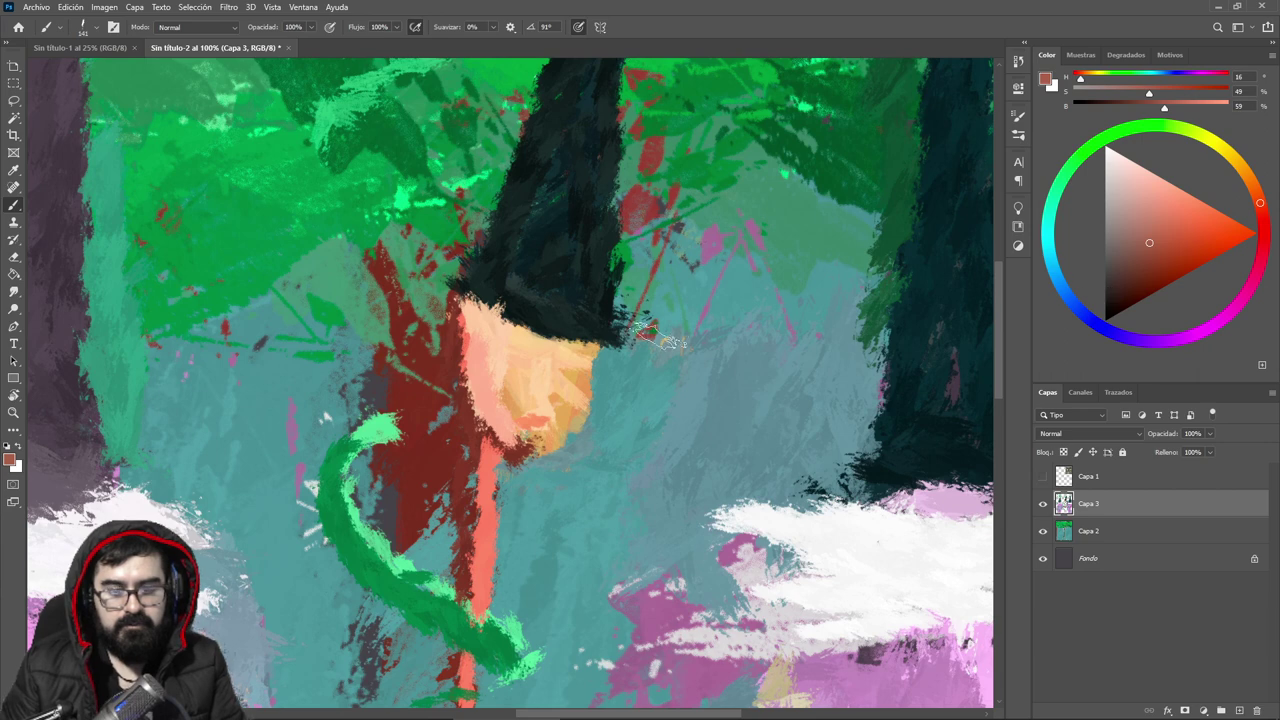
drag(492, 373, 536, 384)
alt+click(565, 390)
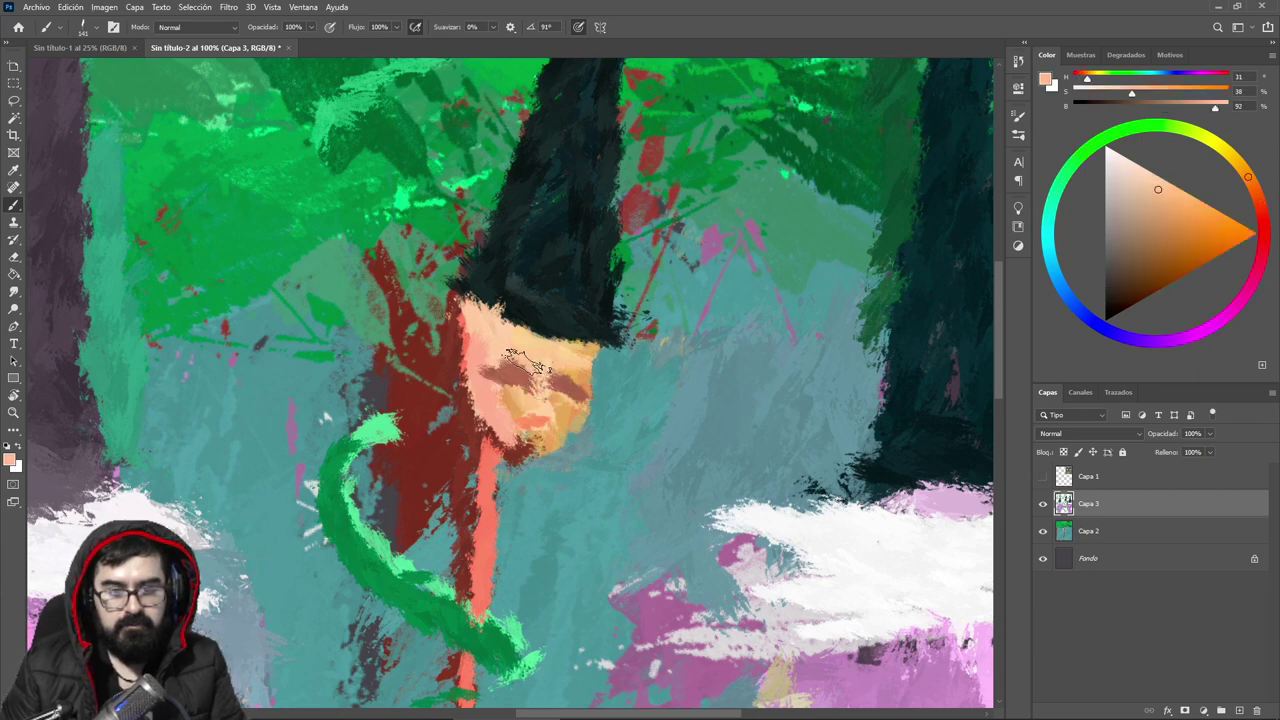
click(1213, 207)
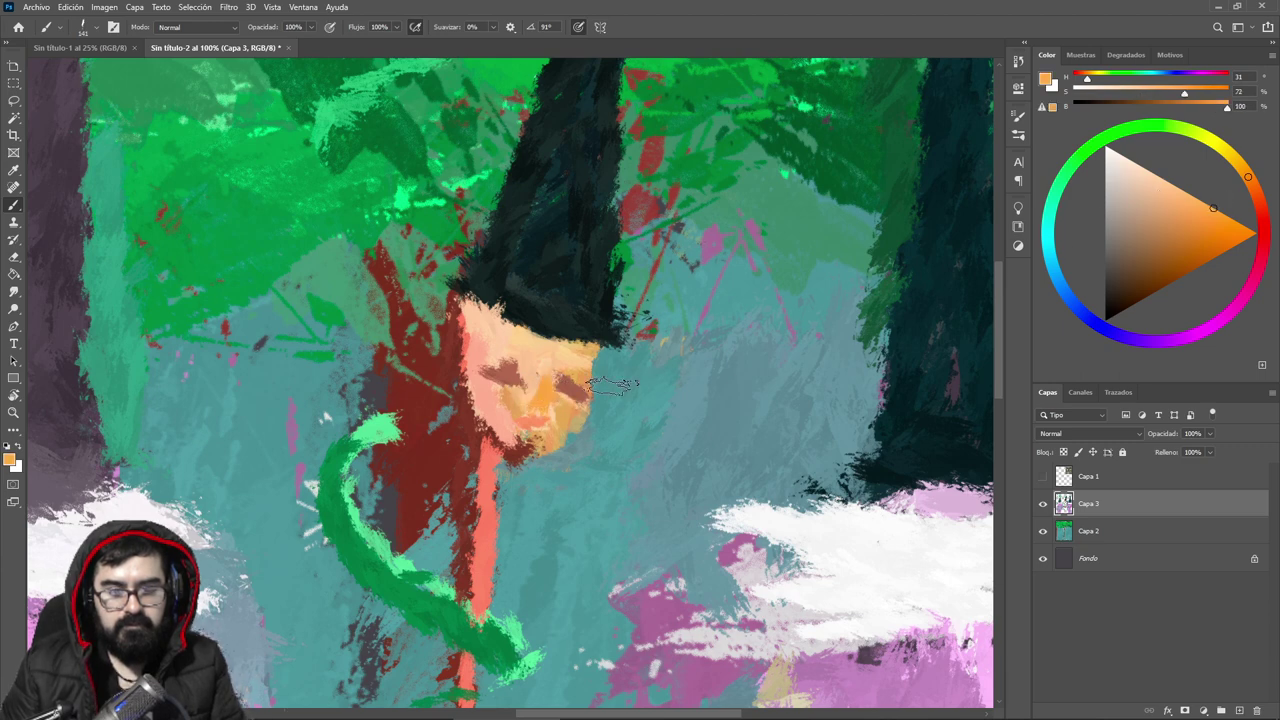
Step: Using a smaller brush, paint dark brown lower lines (hue 21, saturation 42, brightness 38) in the face's eyes
right_click(689, 376)
click(777, 171)
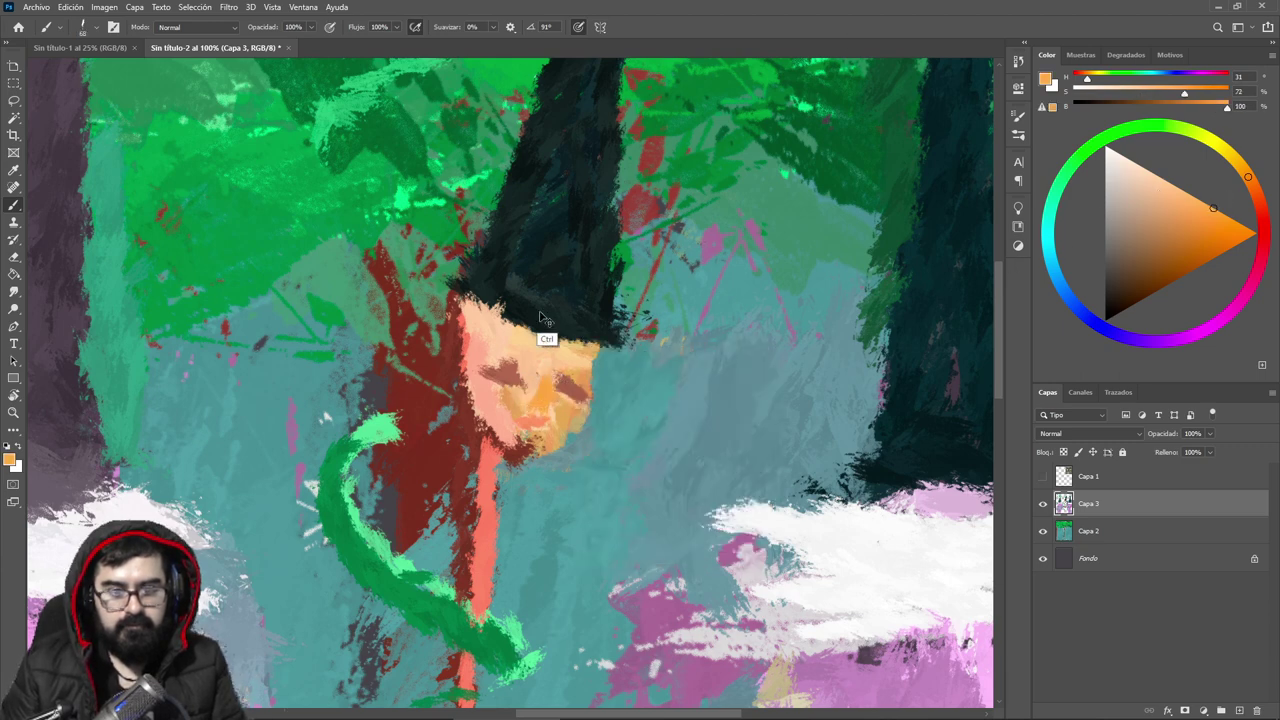
ctrl+click(548, 350)
ctrl+click(558, 370)
ctrl+click(560, 371)
alt+click(431, 380)
drag(392, 300, 436, 297)
drag(682, 350, 710, 374)
drag(354, 326, 506, 244)
alt+click(535, 378)
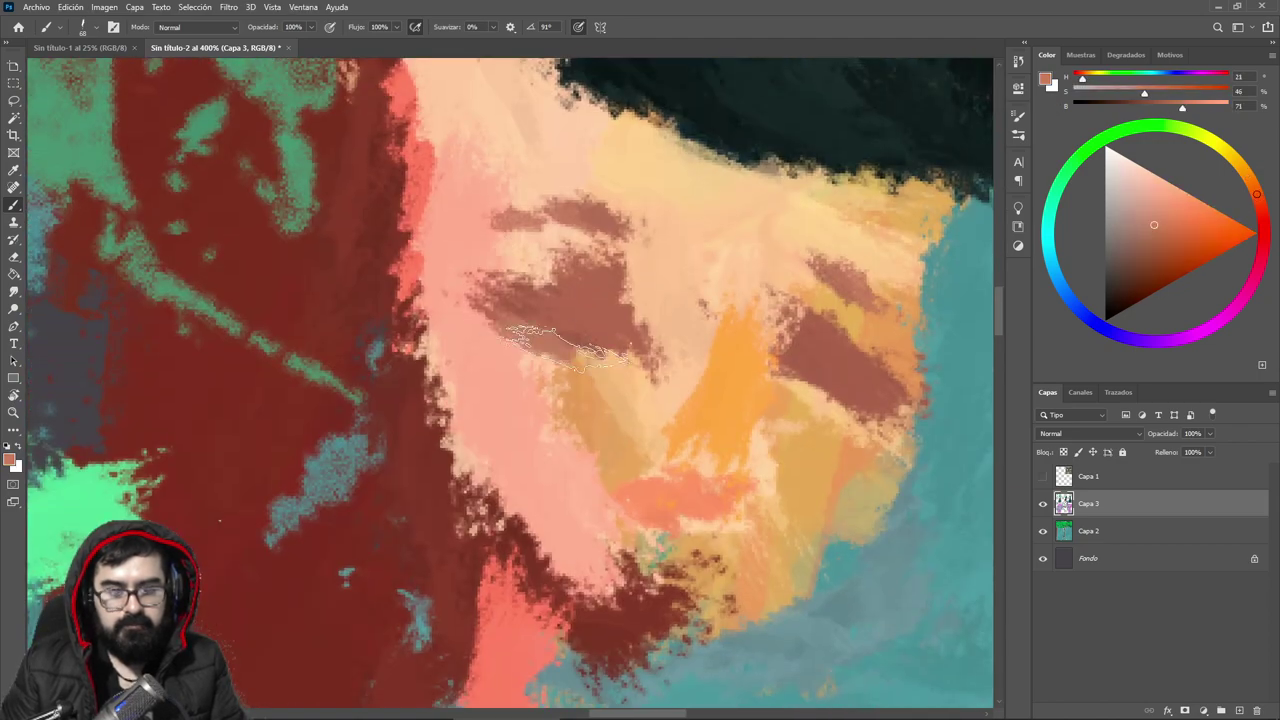
click(1128, 268)
drag(510, 322, 612, 342)
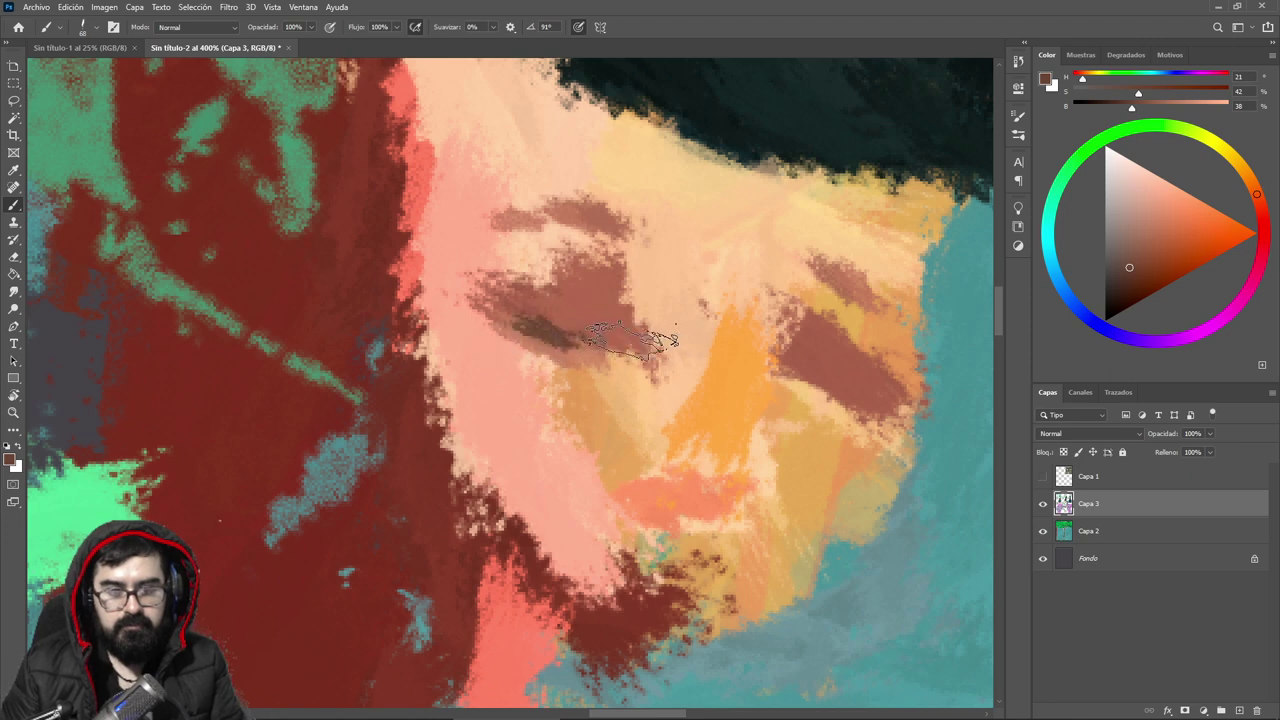
Step: Paint light grey eye whites (hue 21, saturation 2, brightness 69) in both eyes of the face
click(1107, 201)
drag(800, 358, 858, 362)
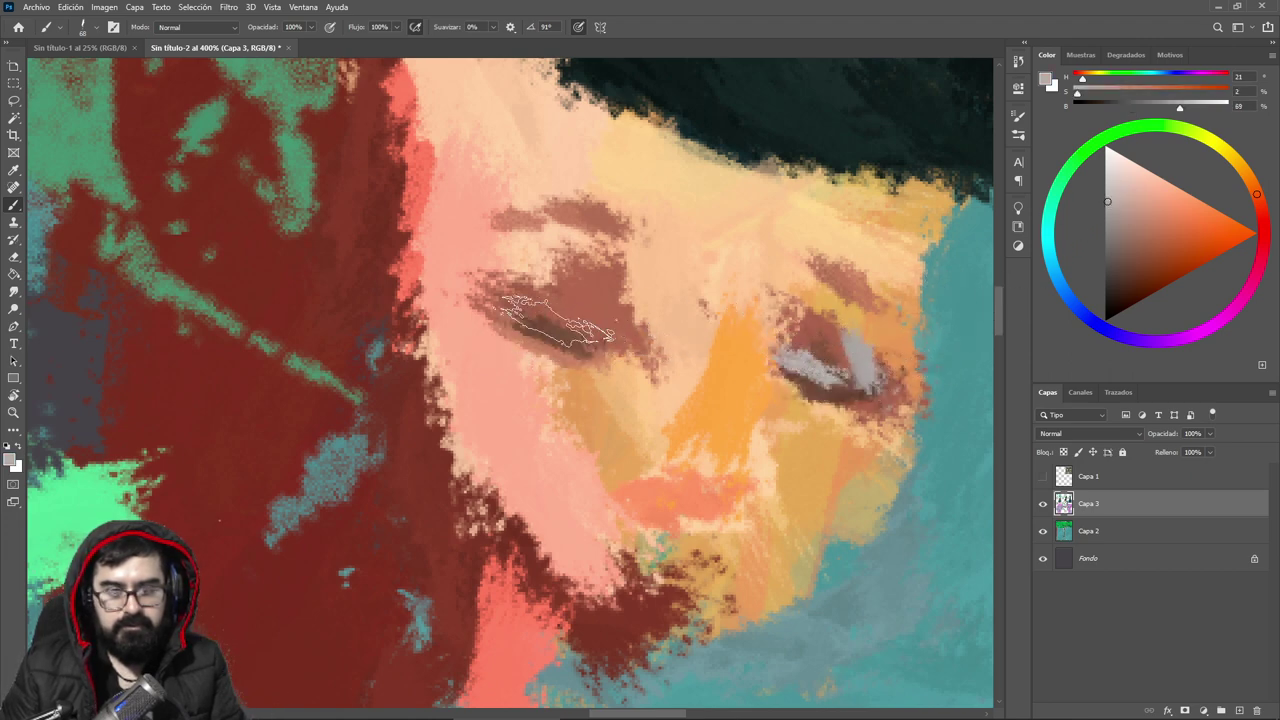
drag(521, 304, 554, 333)
drag(615, 288, 603, 333)
Step: Paint the upper eyelids and the areas beneath the brows with skin tones sampled from the face
alt+click(557, 272)
mouse_move(520, 276)
mouse_down()
mouse_move(554, 265)
mouse_move(638, 279)
mouse_up()
alt+click(539, 237)
mouse_move(532, 243)
mouse_down()
mouse_move(556, 252)
mouse_move(529, 277)
mouse_move(640, 278)
mouse_up()
alt+click(657, 257)
mouse_move(824, 347)
mouse_down()
mouse_move(818, 312)
mouse_move(858, 338)
mouse_up()
alt+click(837, 325)
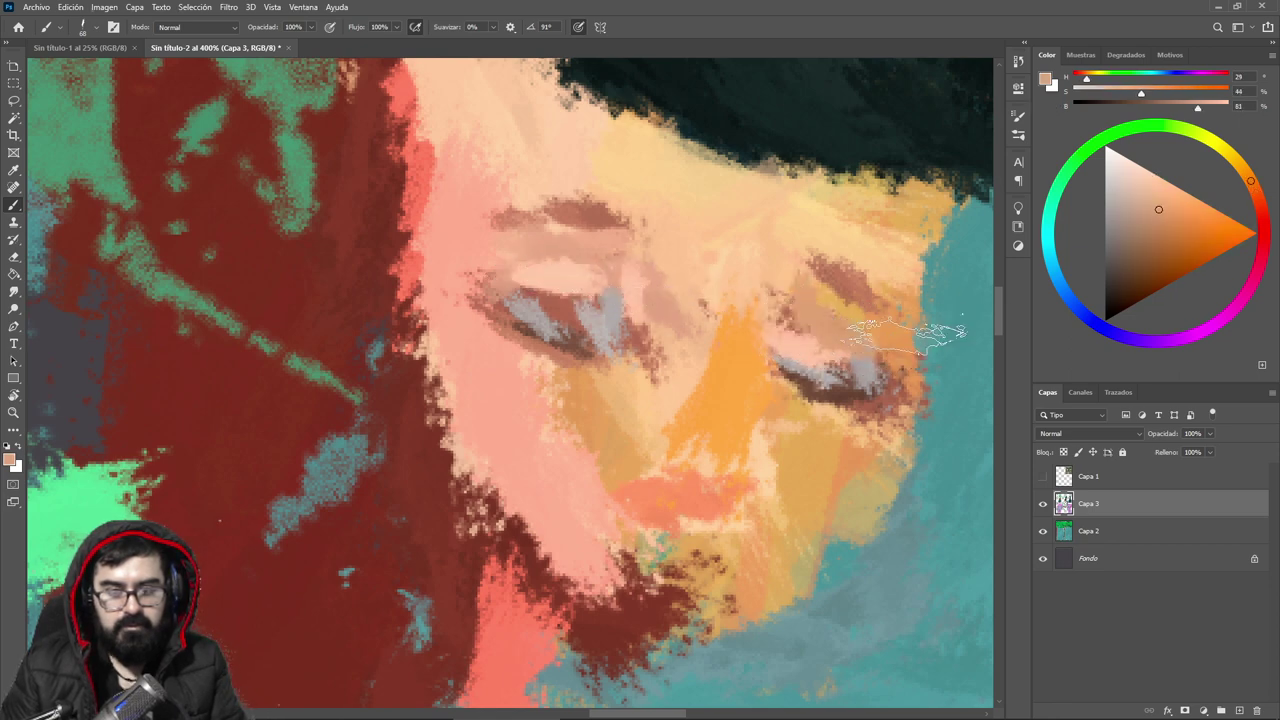
Step: Soften the orange nose and its bridge with skin tones sampled from the face
alt+click(766, 448)
drag(753, 327, 759, 386)
alt+click(771, 277)
mouse_move(759, 297)
mouse_down()
mouse_move(765, 420)
mouse_move(721, 366)
mouse_move(734, 341)
mouse_up()
alt+click(704, 410)
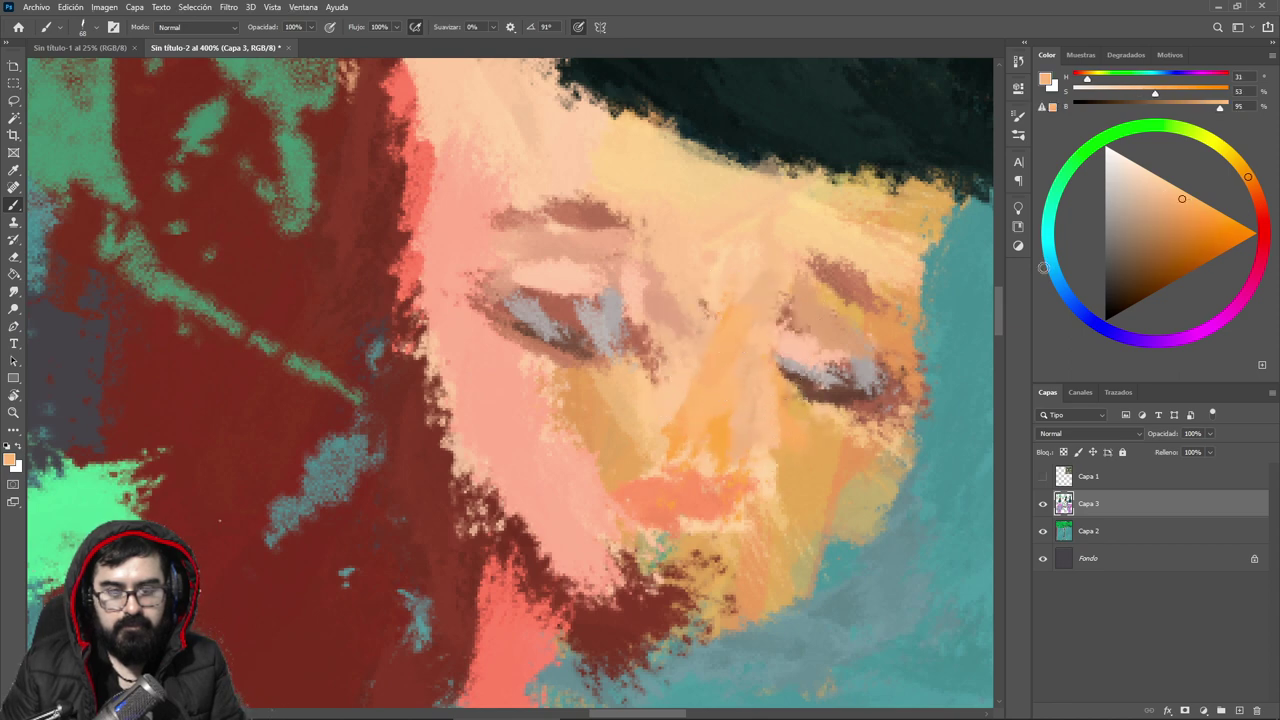
Step: Darken the centres of both eyes with brown strokes over the grey
click(1126, 235)
mouse_move(528, 304)
mouse_down()
mouse_move(582, 326)
mouse_move(570, 328)
mouse_move(580, 319)
mouse_up()
click(1135, 263)
mouse_move(842, 360)
mouse_down()
mouse_move(834, 372)
mouse_move(823, 354)
mouse_move(852, 362)
mouse_move(818, 358)
mouse_move(840, 368)
mouse_up()
Step: Cover the right eye's upper lid and inner corner with skin tones sampled nearby
alt+click(789, 349)
alt+click(843, 329)
alt+click(776, 307)
drag(778, 306, 785, 354)
Step: Repaint the area under the left eye with peach and pink tones sampled from the cheek
alt+click(600, 400)
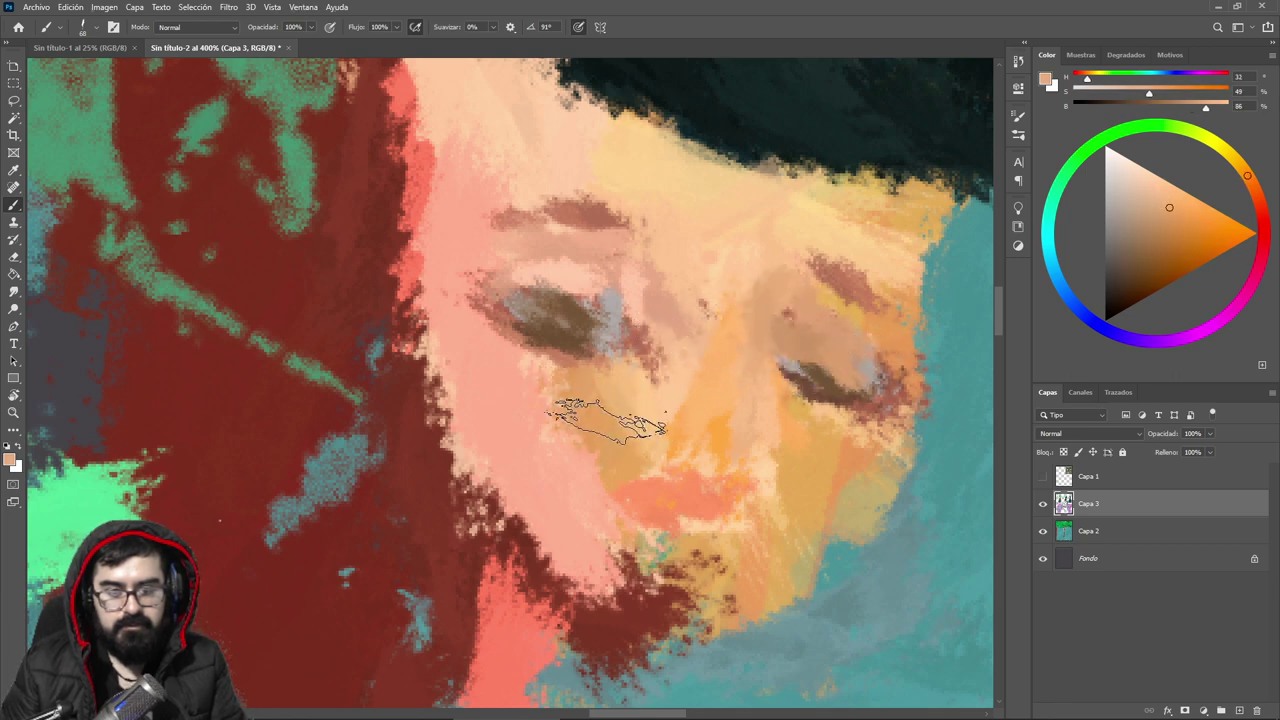
alt+click(535, 385)
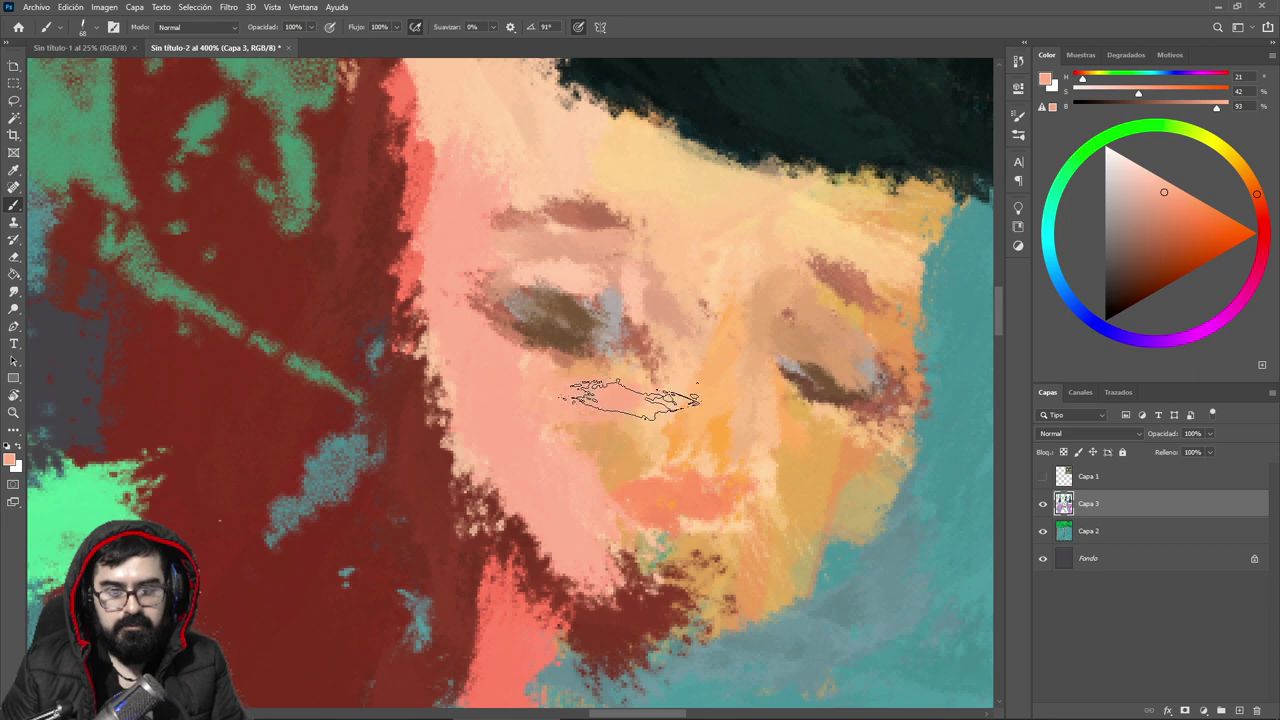
alt+click(586, 362)
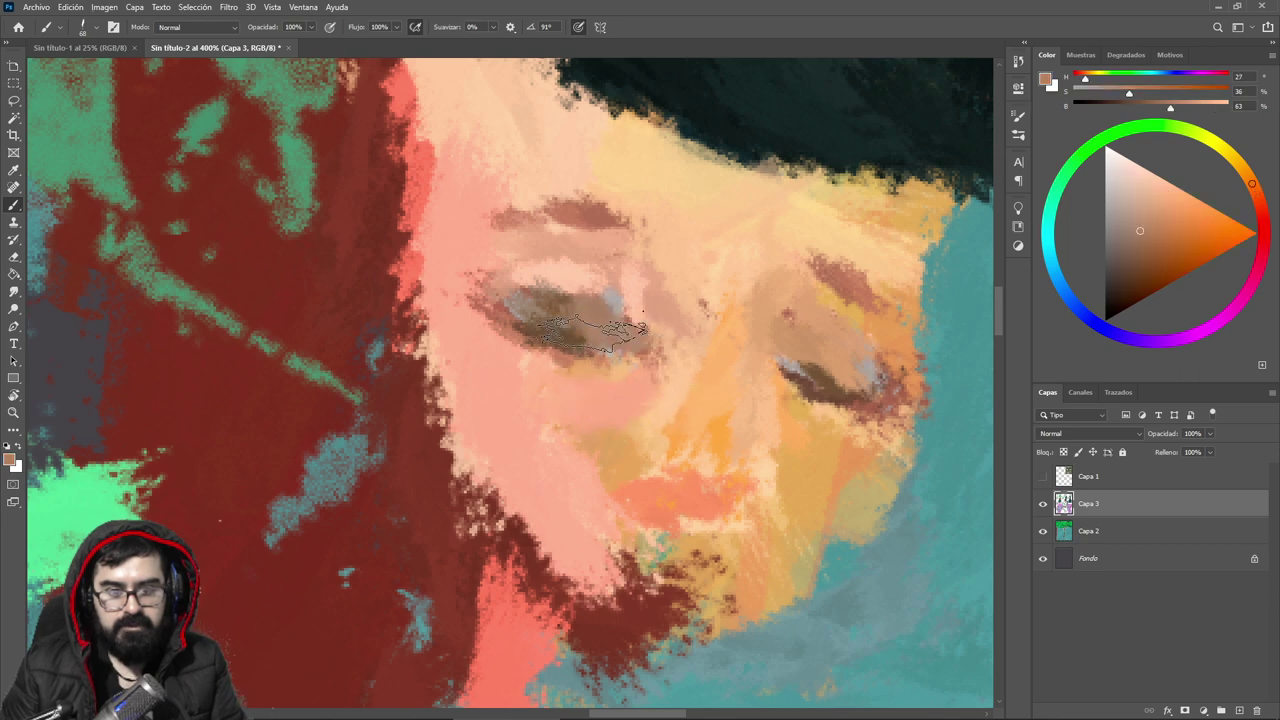
Step: Cover the inner and outer corners of the left eye with sampled skin tones to narrow it
alt+click(582, 324)
drag(594, 320, 643, 338)
alt+click(547, 285)
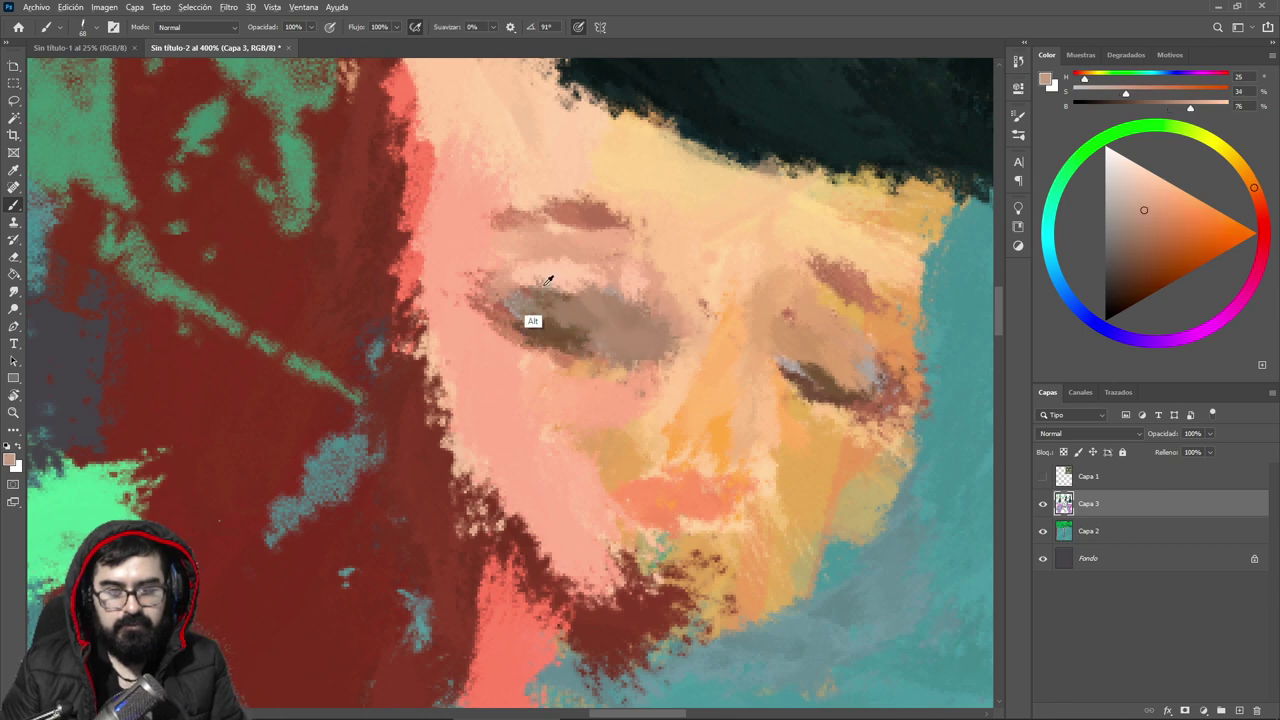
alt+click(495, 307)
drag(517, 298, 563, 340)
alt+click(494, 270)
drag(495, 250, 486, 318)
Step: Redraw the left eye's lower lash line as a horizontal brown stroke nearer the nose
alt+click(606, 328)
alt+click(823, 387)
click(1148, 258)
drag(585, 338, 662, 342)
Step: Rebuild both upper eyelids with a sampled skin tone and light peach (hue 25, saturation 37, brightness 94)
alt+click(597, 286)
drag(570, 300, 682, 333)
click(1158, 188)
mouse_move(598, 312)
mouse_down()
mouse_move(690, 347)
mouse_move(660, 323)
mouse_up()
drag(822, 355, 870, 350)
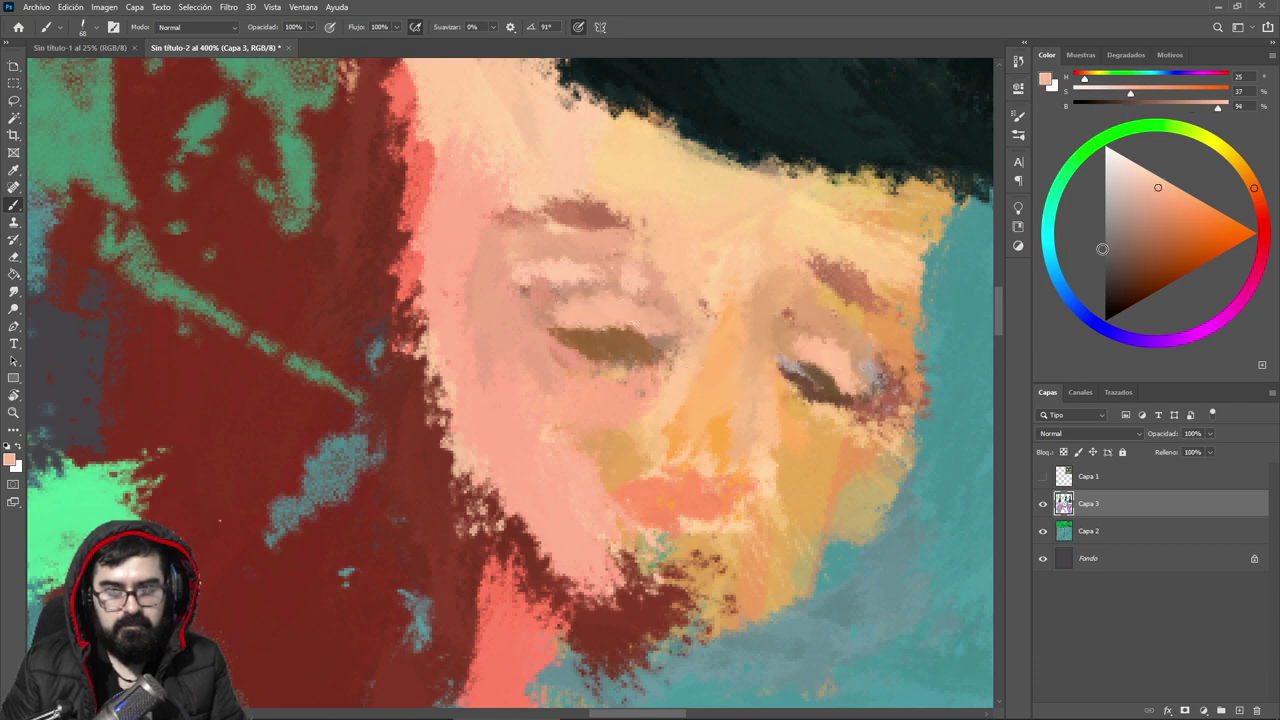
Step: Highlight both eyelids with pale cream strokes (hue 25, saturation 13, brightness 100)
drag(1147, 197, 1129, 148)
drag(836, 356, 862, 368)
drag(604, 314, 642, 324)
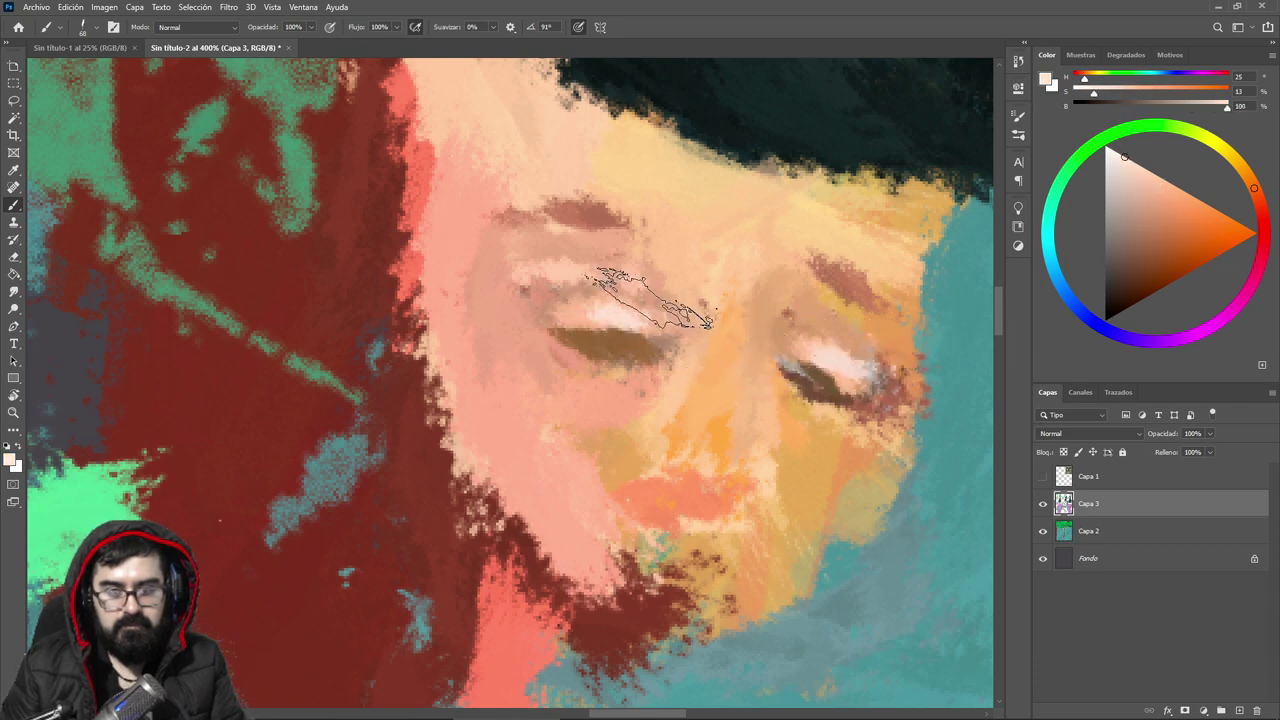
alt+click(594, 220)
drag(583, 210, 646, 228)
key(ctrl+z)
key(ctrl+z)
Step: Repaint both eyebrows on the central face with thick brown strokes (hue 31, saturation 49, brightness 52)
alt+click(798, 288)
drag(571, 239, 646, 236)
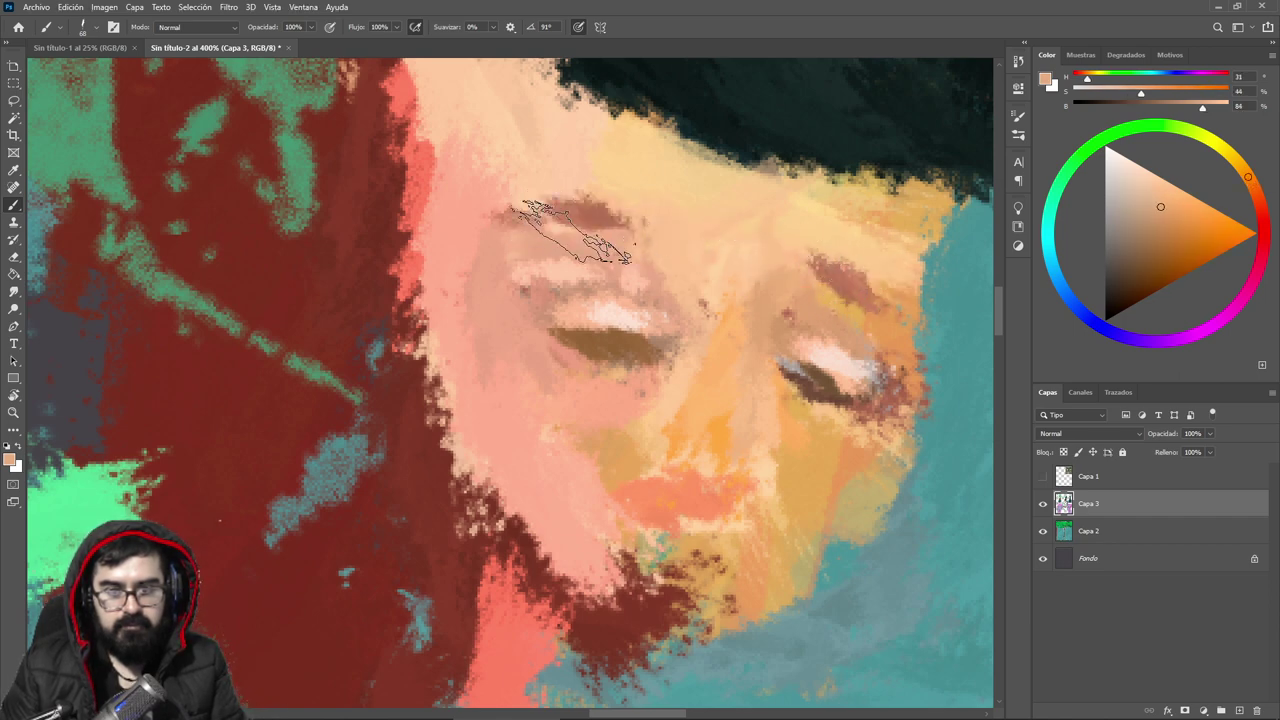
click(1144, 252)
mouse_move(580, 214)
mouse_down()
mouse_move(700, 260)
mouse_move(638, 228)
mouse_move(608, 240)
mouse_up()
drag(849, 276, 855, 300)
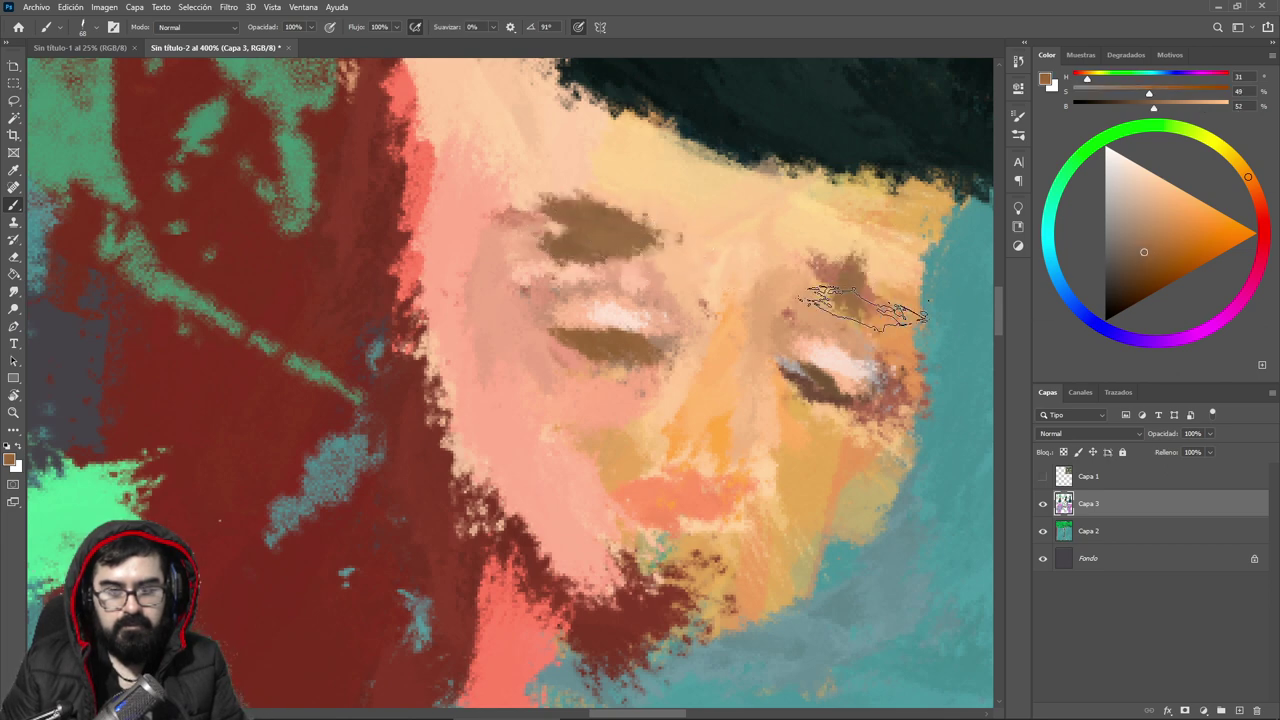
Step: Cover the orange-red mouth and nose base with sampled light peach skin tones, undoing the last two strokes
drag(850, 378, 770, 298)
alt+click(570, 388)
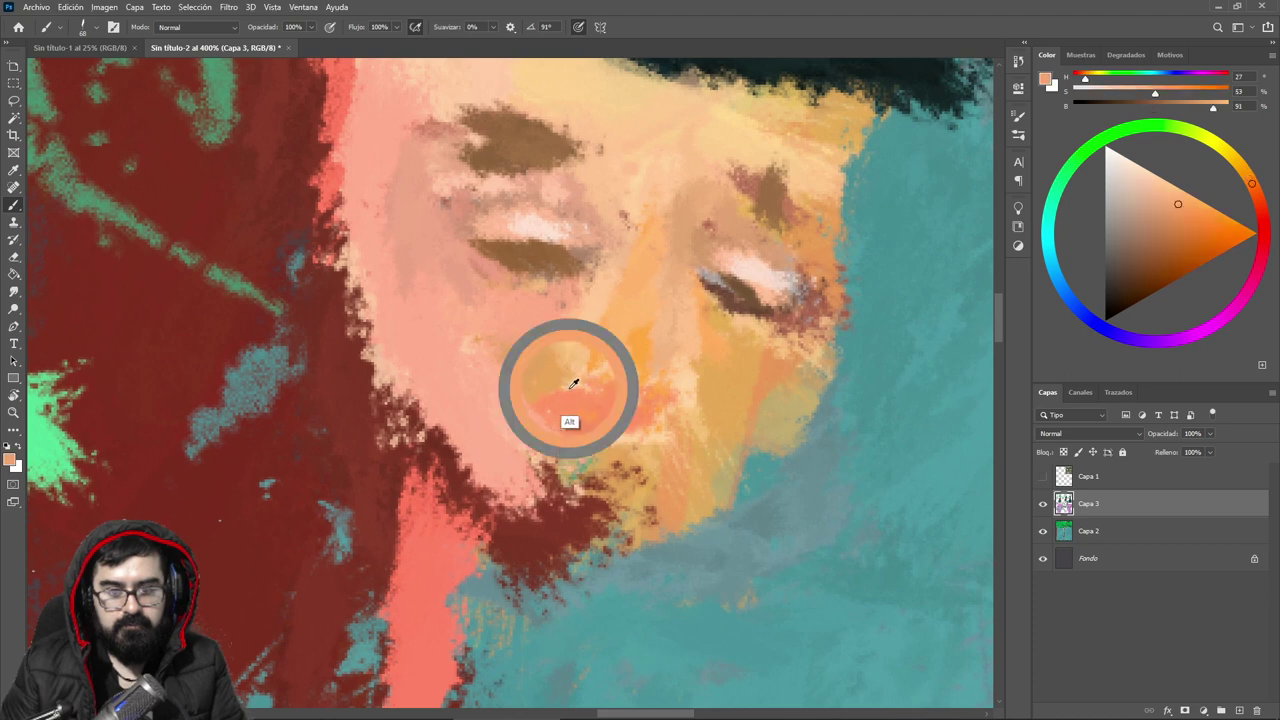
alt+click(684, 374)
drag(601, 385, 663, 396)
alt+click(815, 288)
mouse_move(586, 366)
mouse_down()
mouse_move(635, 400)
mouse_move(588, 395)
mouse_move(632, 390)
mouse_move(635, 405)
mouse_move(588, 390)
mouse_move(615, 395)
mouse_move(578, 434)
mouse_up()
alt+click(600, 434)
drag(572, 432, 582, 440)
key(ctrl+z)
key(ctrl+z)
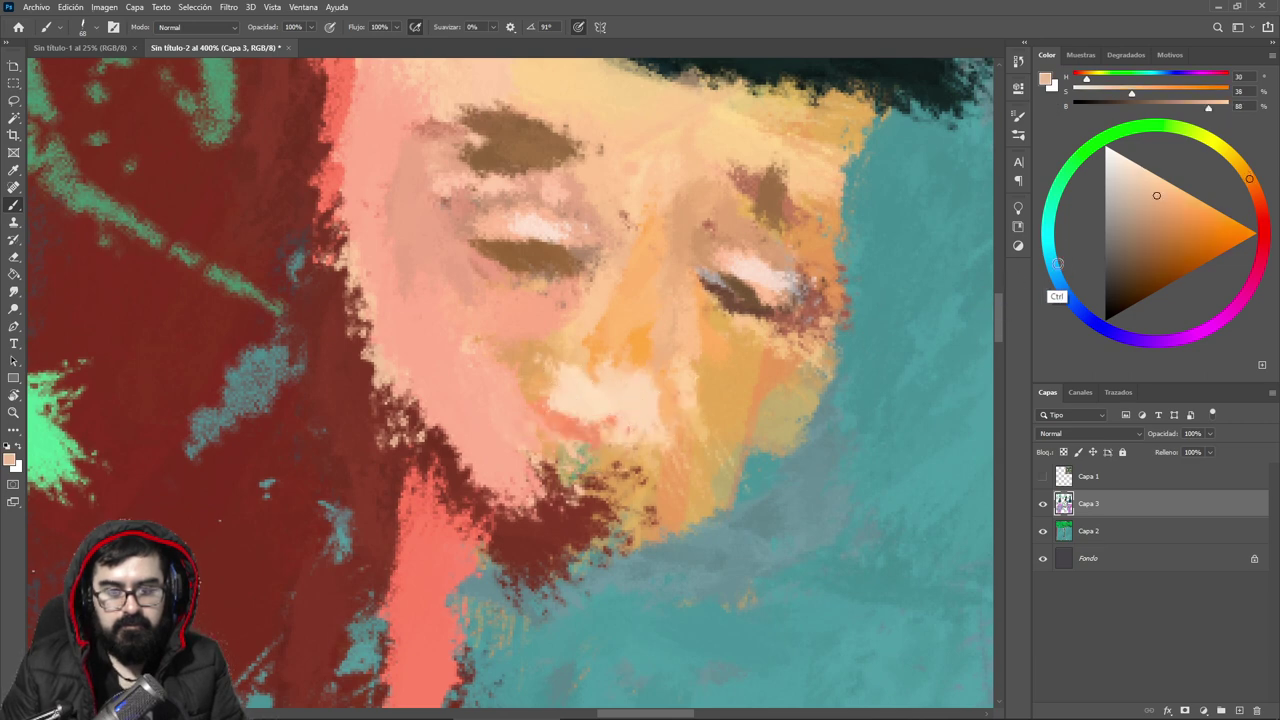
Step: Highlight the bridge of the nose with pale cream (hue 32, saturation 25, brightness 100)
alt+click(615, 357)
click(1143, 168)
mouse_move(648, 302)
mouse_down()
mouse_move(636, 332)
mouse_move(650, 360)
mouse_up()
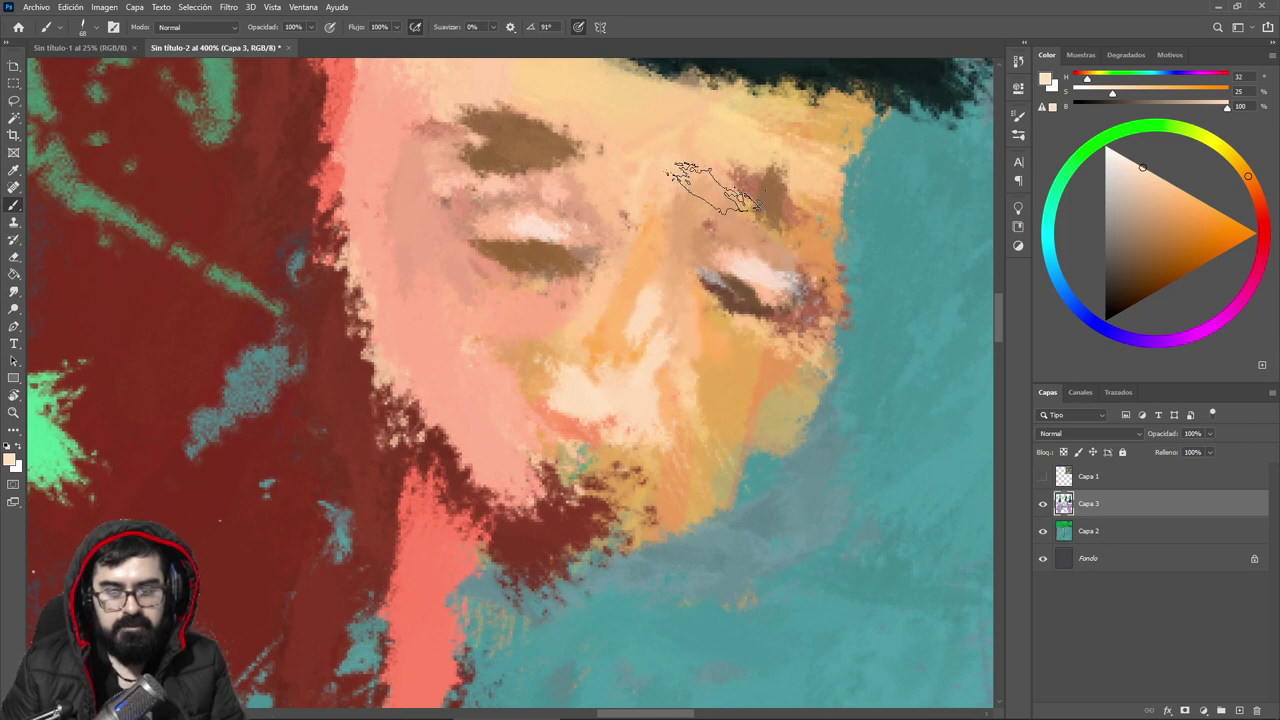
Step: Extend the cheek over the dark red beard edge along the jaw and chin with a sampled pink skin tone
key(ctrl+0)
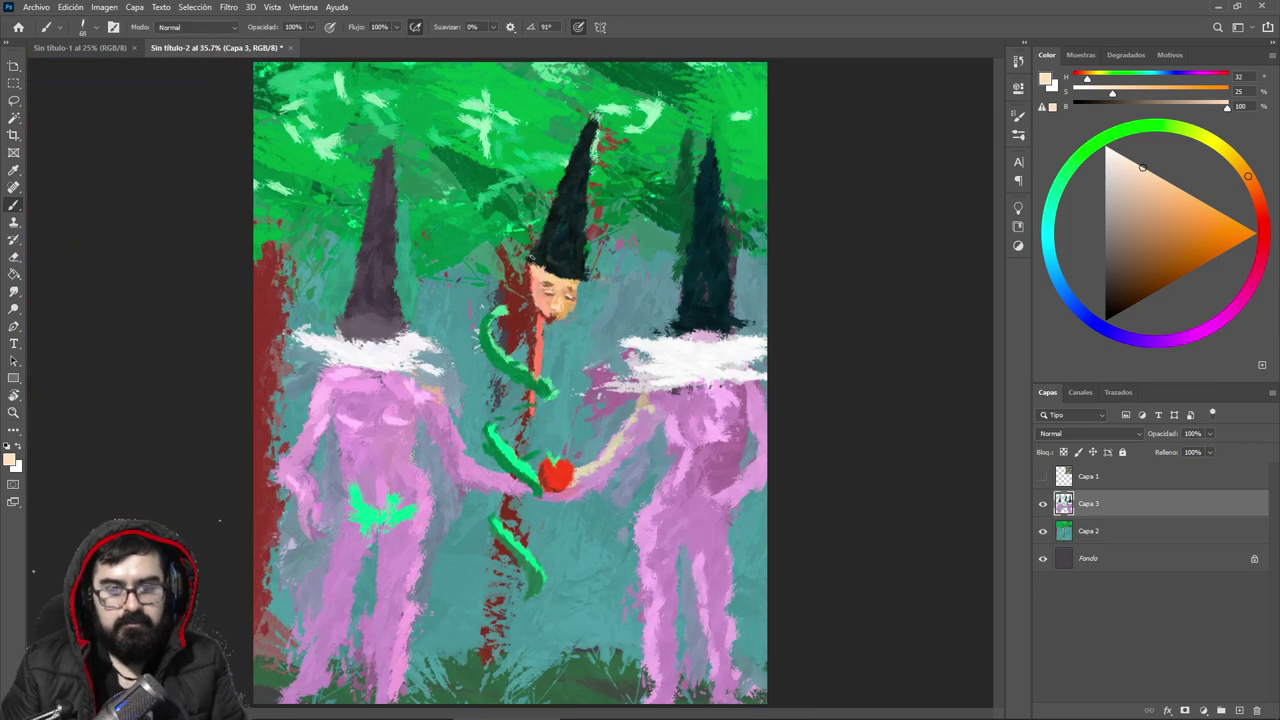
ctrl+click(545, 290)
ctrl+click(549, 292)
ctrl+click(560, 296)
ctrl+click(582, 309)
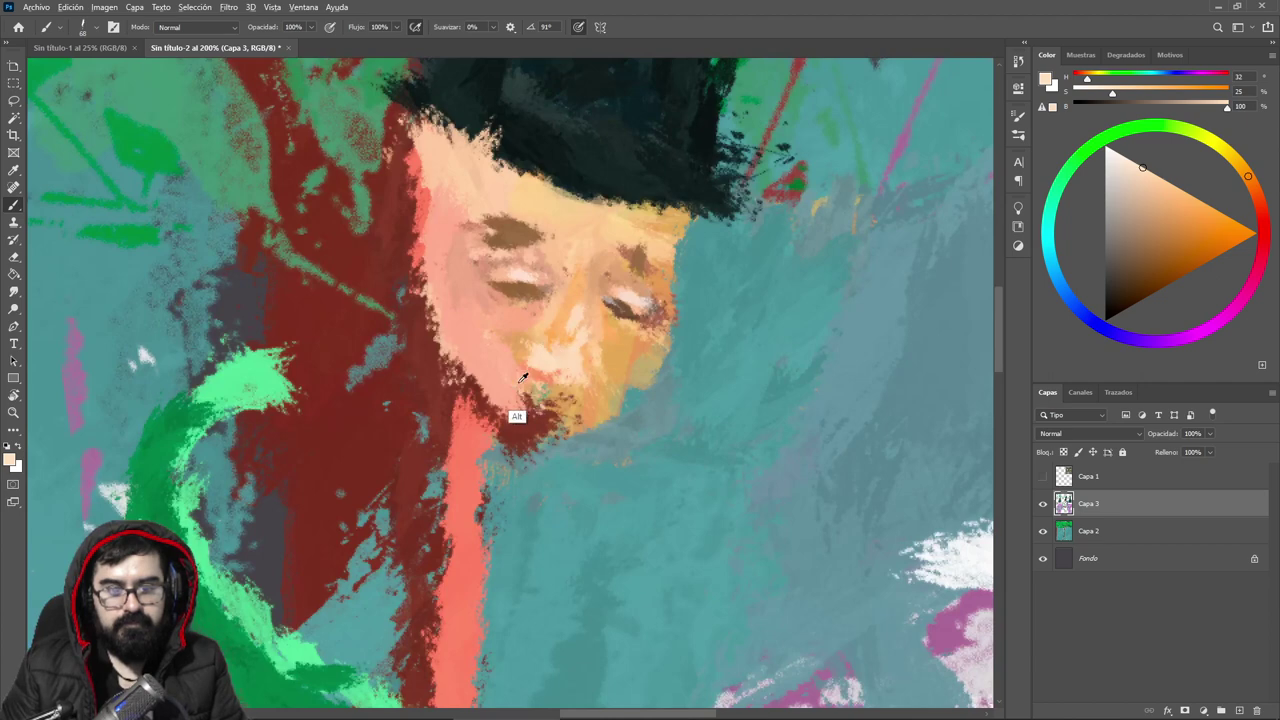
alt+click(522, 377)
mouse_move(520, 395)
mouse_down()
mouse_move(535, 420)
mouse_move(560, 410)
mouse_move(468, 358)
mouse_up()
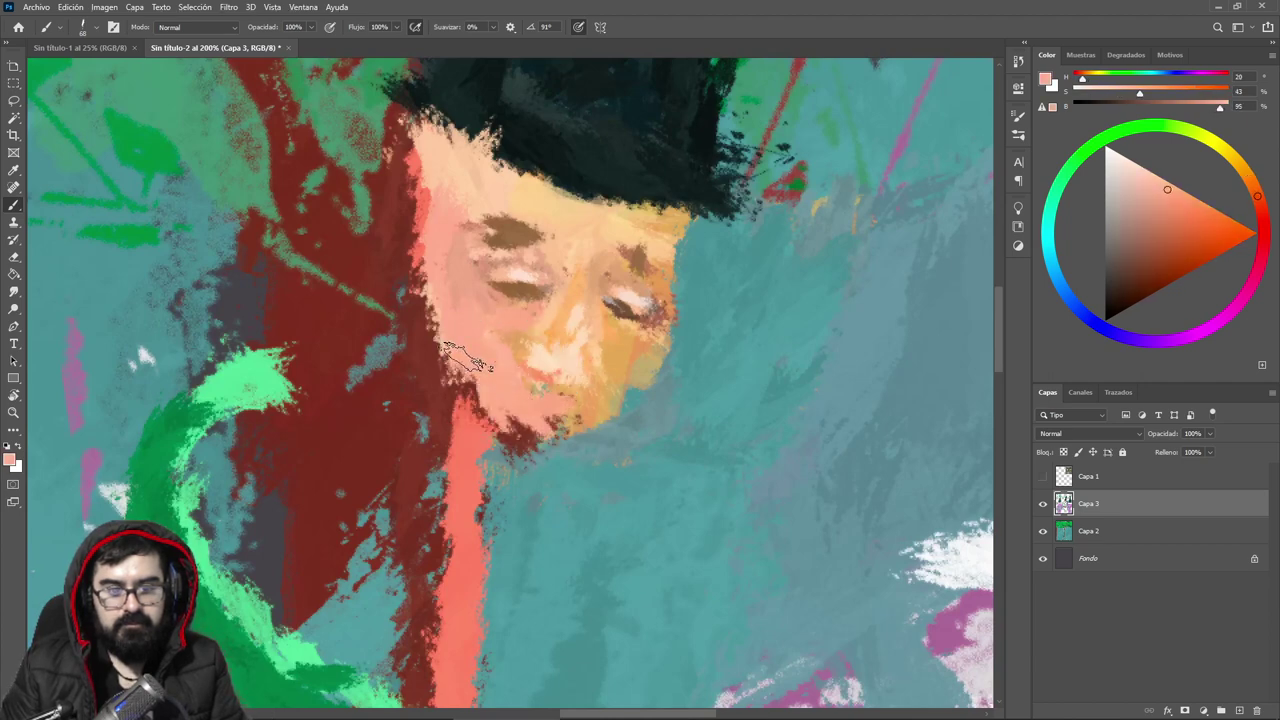
Step: Cover the dark red remnant beneath the chin with sampled grey and trim the face's upper edge under the hat with dark red
alt+click(523, 449)
drag(523, 449, 533, 432)
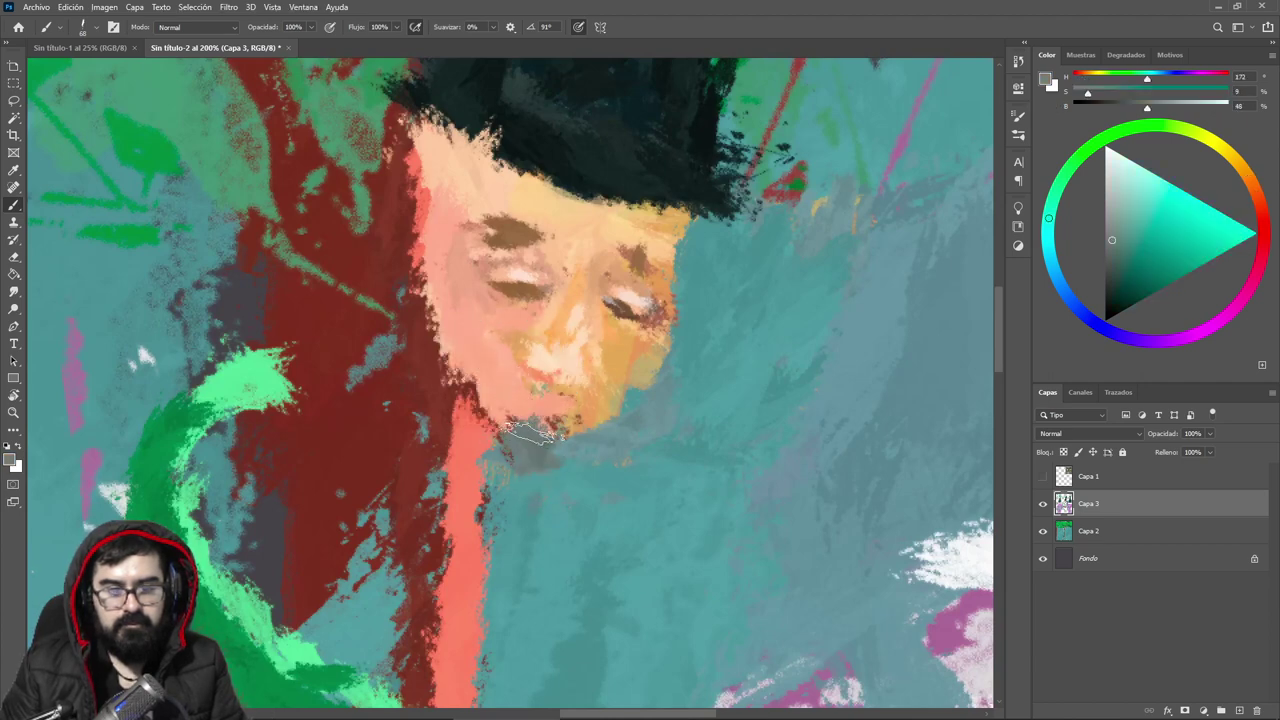
alt+click(386, 223)
mouse_move(400, 215)
mouse_down()
mouse_move(445, 140)
mouse_move(405, 125)
mouse_move(414, 230)
mouse_up()
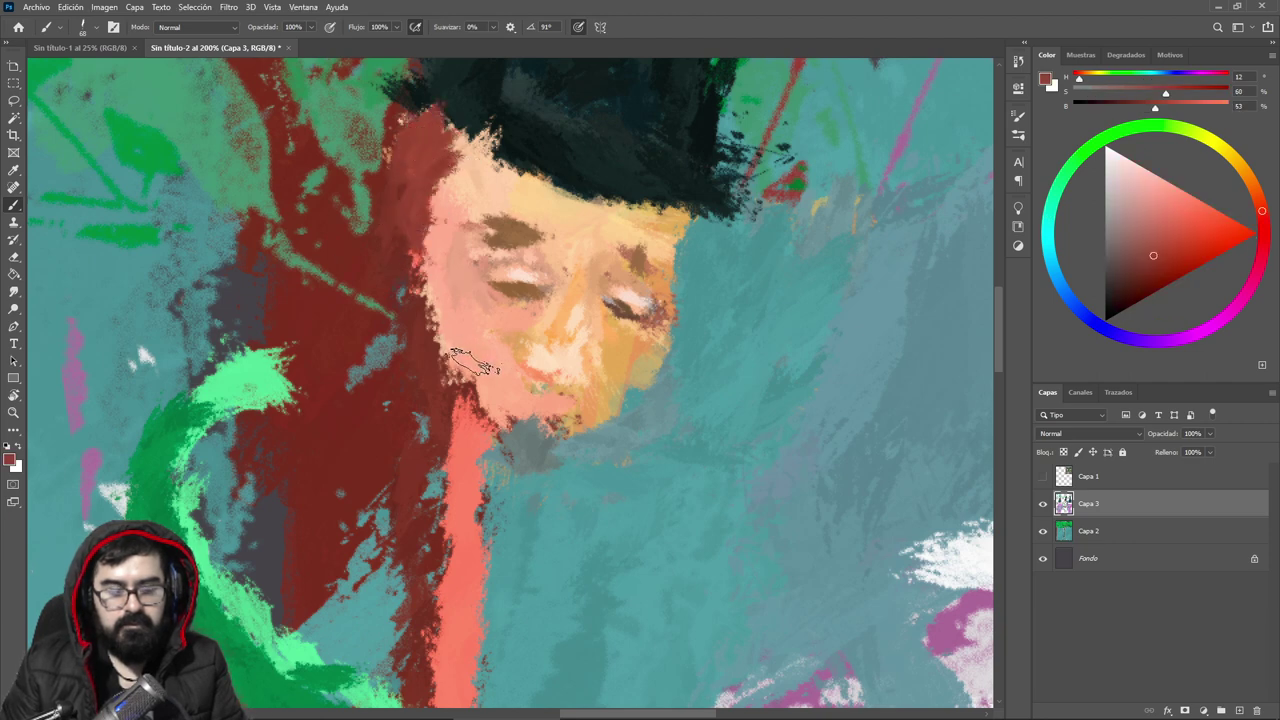
Step: Paint a full green beard beneath the chin with the snake's greens, adding light green accents and retouching its edge with sampled coral
alt+click(270, 412)
mouse_move(612, 390)
mouse_down()
mouse_move(565, 490)
mouse_move(500, 535)
mouse_move(460, 478)
mouse_move(530, 505)
mouse_move(638, 476)
mouse_move(630, 447)
mouse_move(483, 472)
mouse_move(490, 430)
mouse_move(590, 440)
mouse_move(495, 433)
mouse_move(575, 475)
mouse_up()
alt+click(192, 453)
alt+click(476, 453)
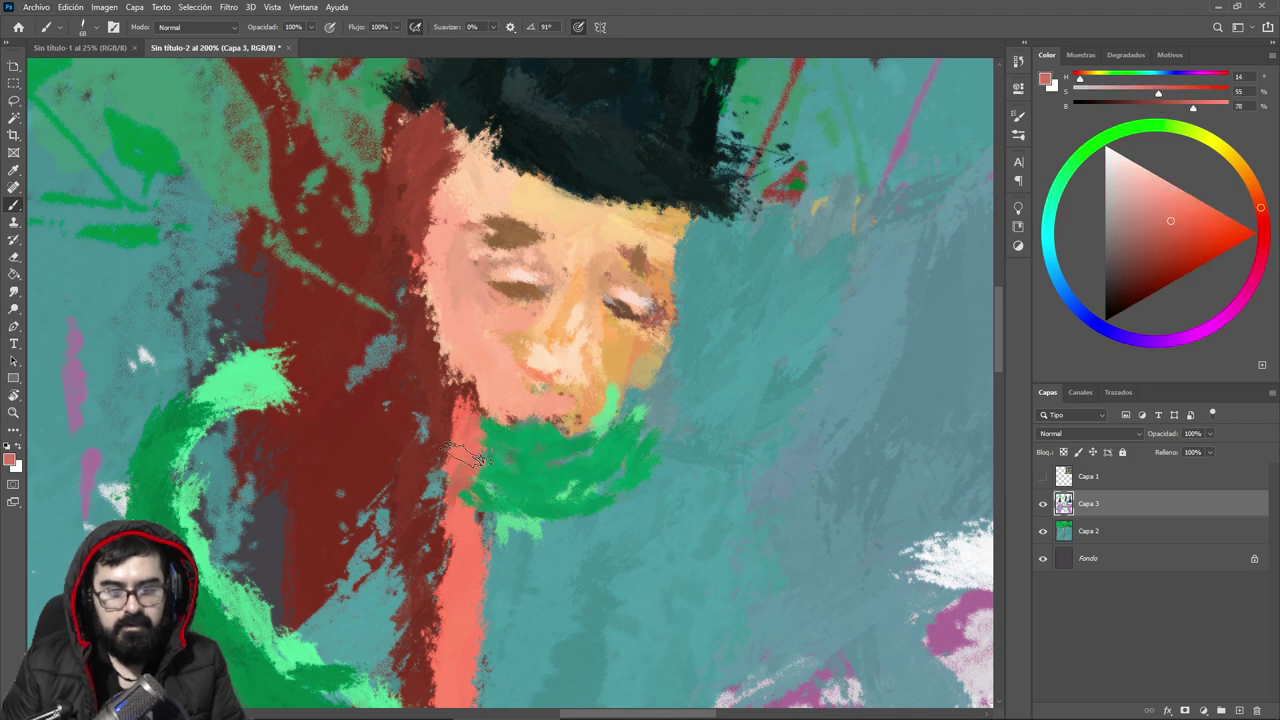
key(ctrl+0)
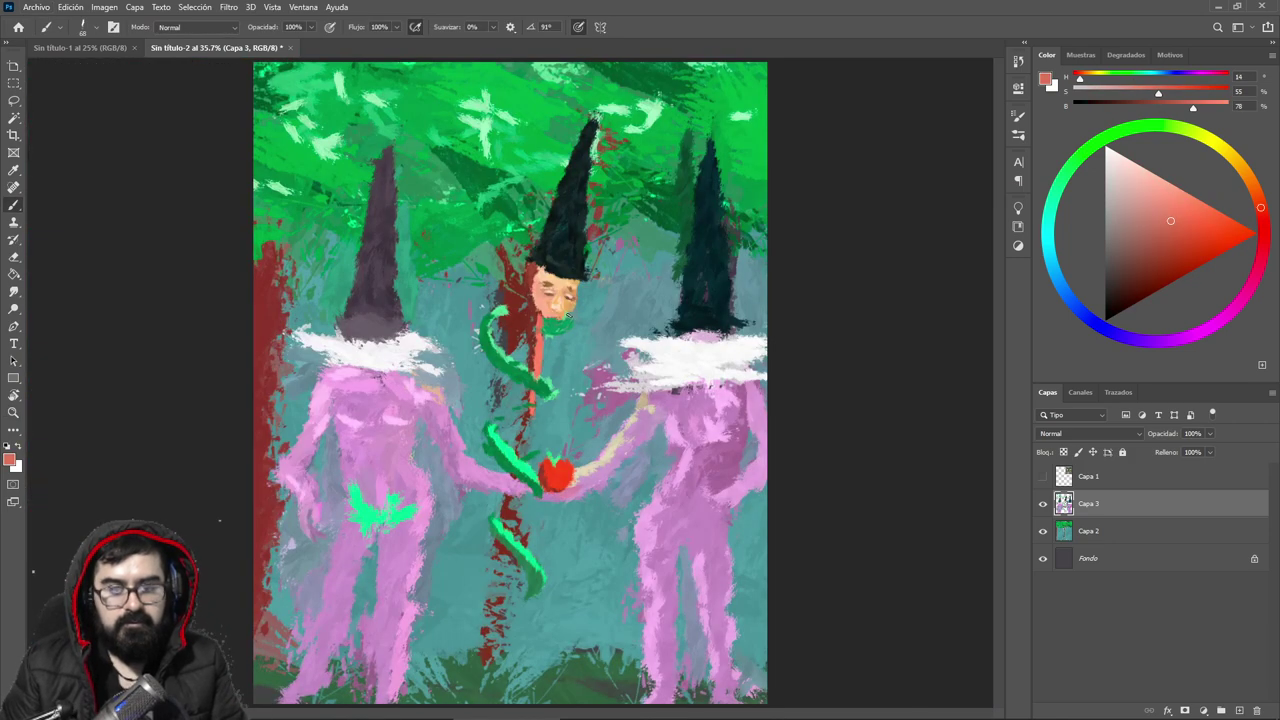
Step: Sample the teal background beside the small central face and set the brush size to 101 px
alt+click(585, 318)
right_click(585, 318)
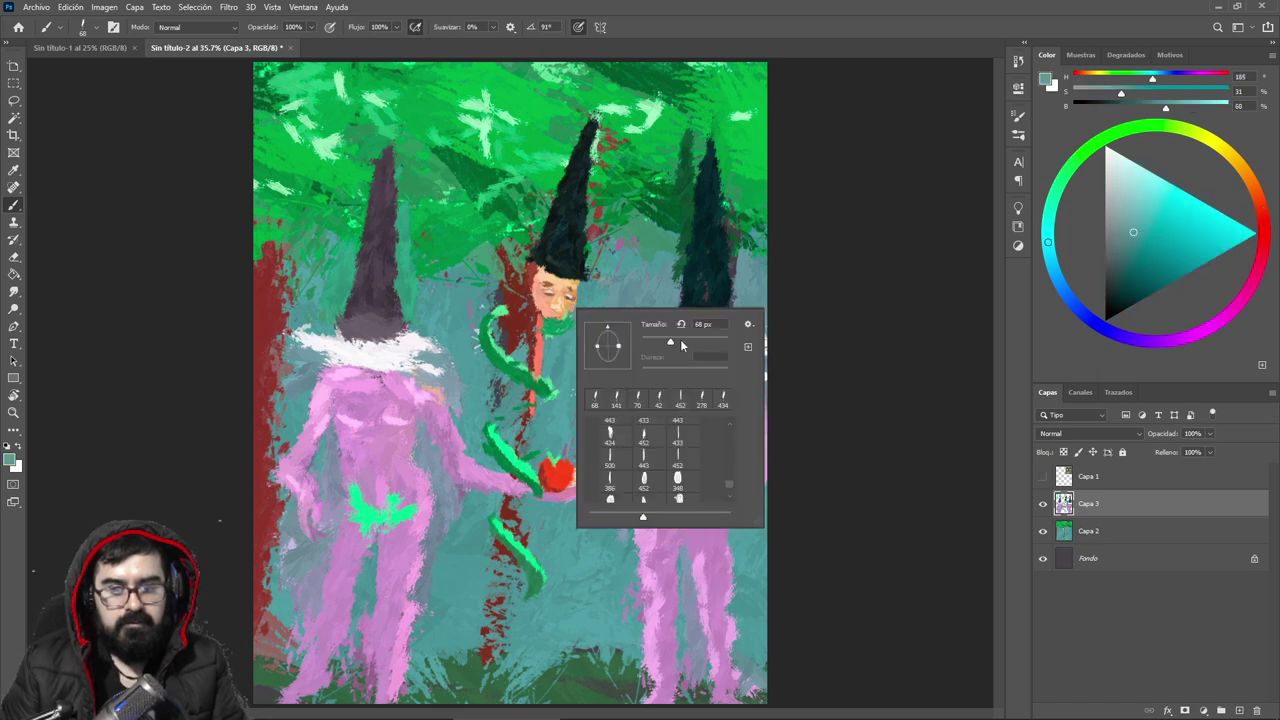
key(Return)
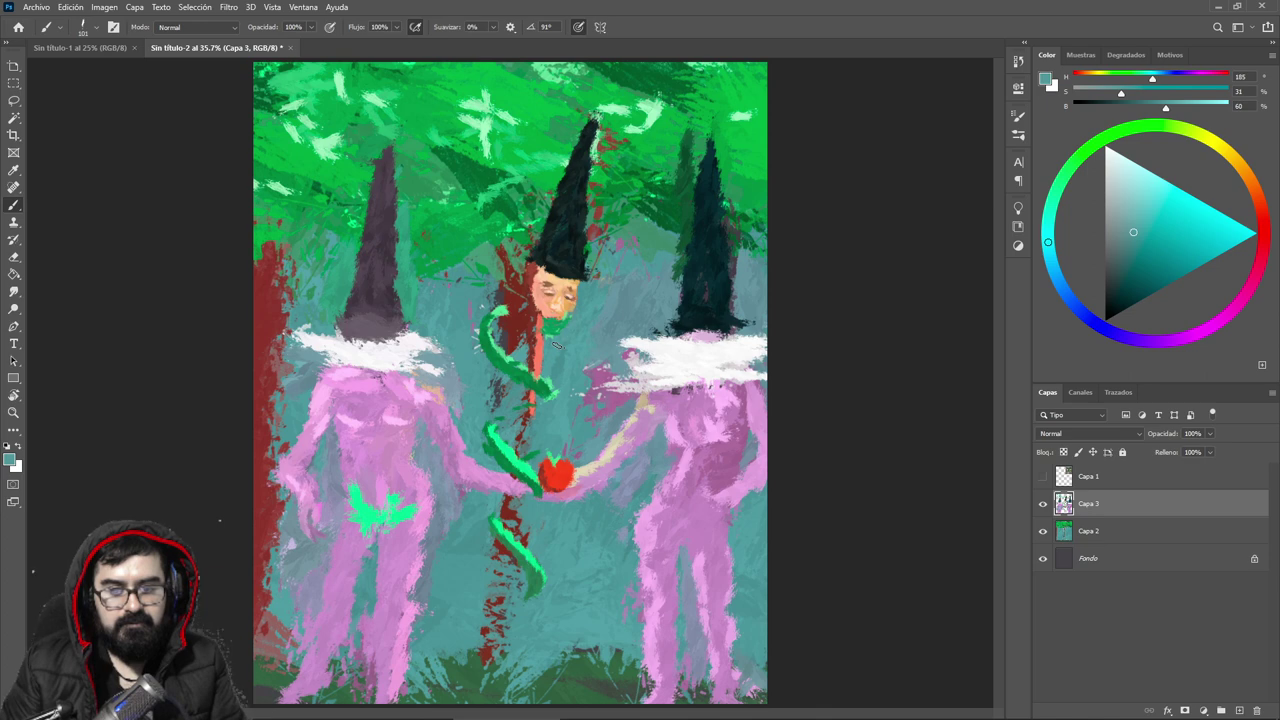
drag(548, 286, 556, 292)
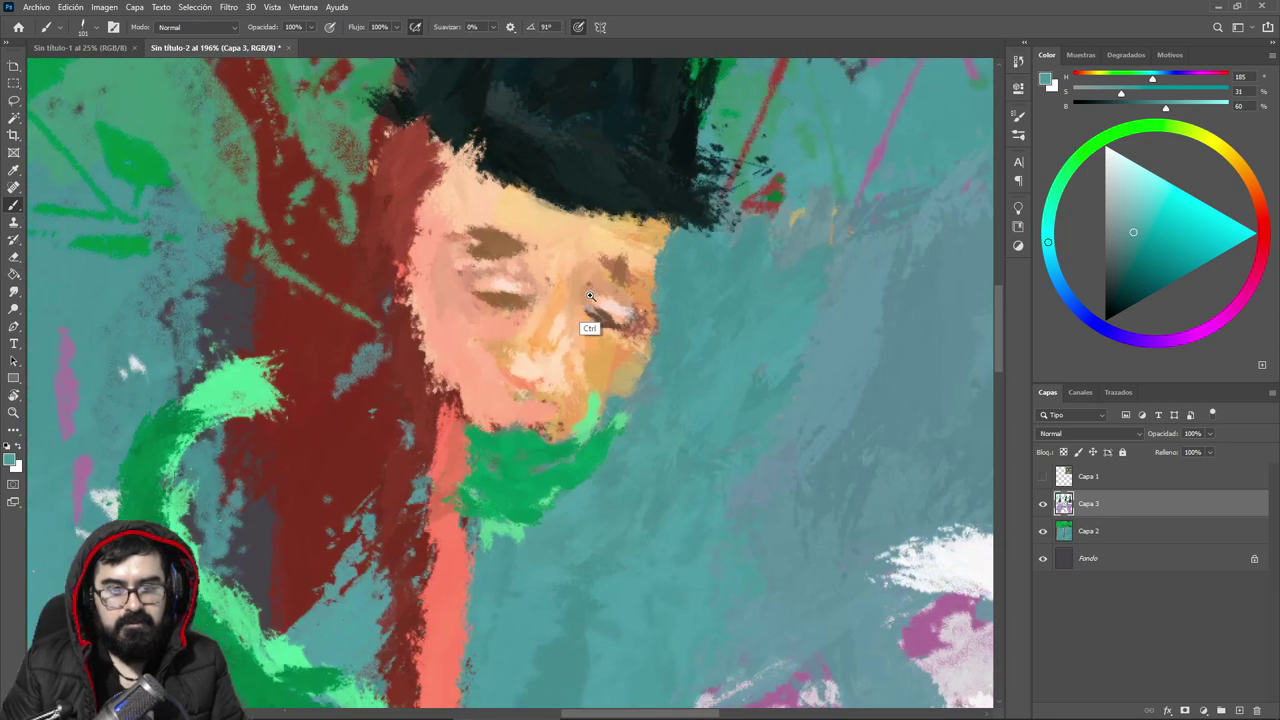
Step: Repaint the small face's mouth in salmon and blend the surrounding skin with peach tones sampled from the cheek
drag(1225, 199, 1240, 207)
click(1176, 212)
drag(522, 392, 550, 388)
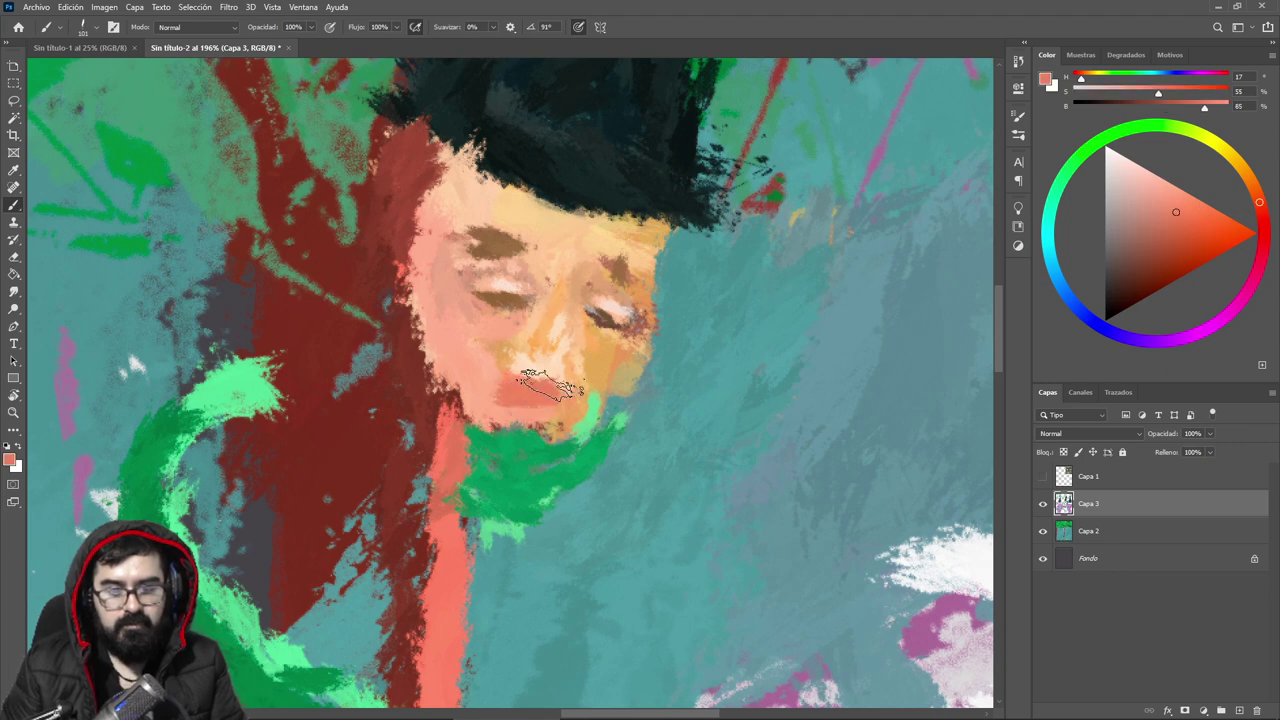
alt+click(497, 370)
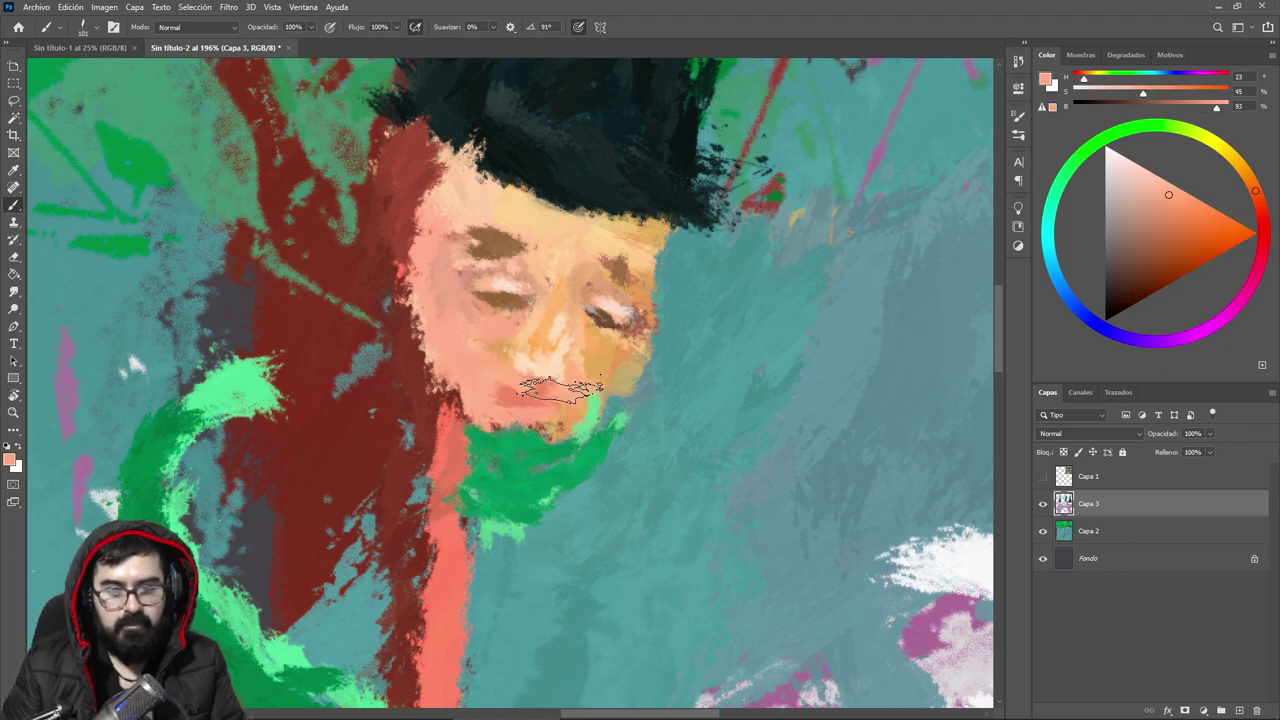
alt+click(492, 397)
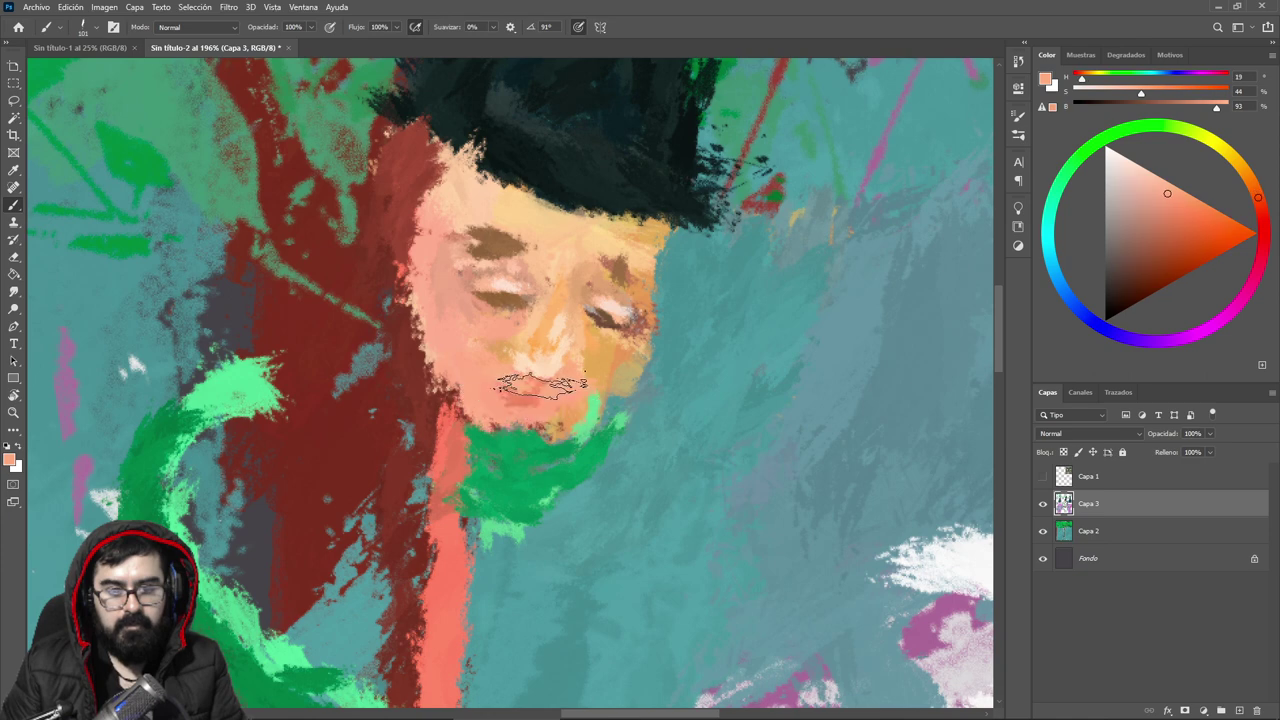
Step: Paint light grey strokes in both eyes of the small face with a 59 px brush and sample nearby skin tones
alt+click(520, 300)
ctrl+click(553, 313)
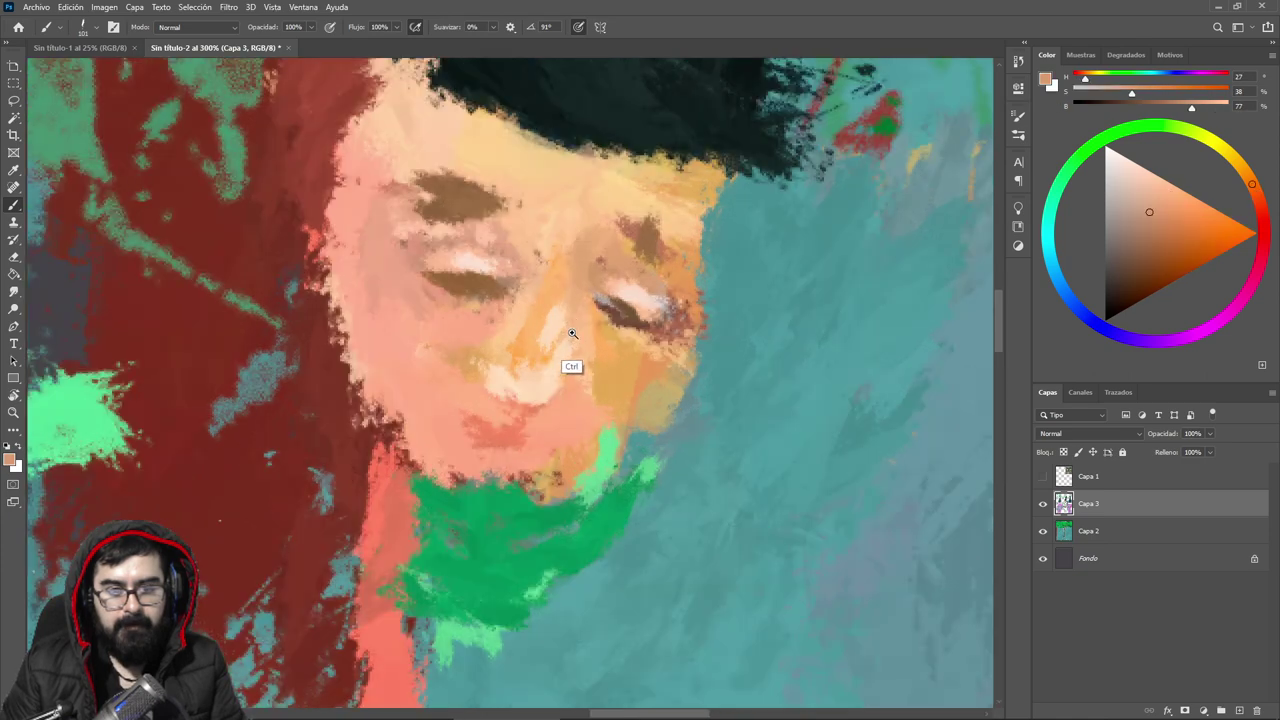
click(1107, 184)
right_click(690, 248)
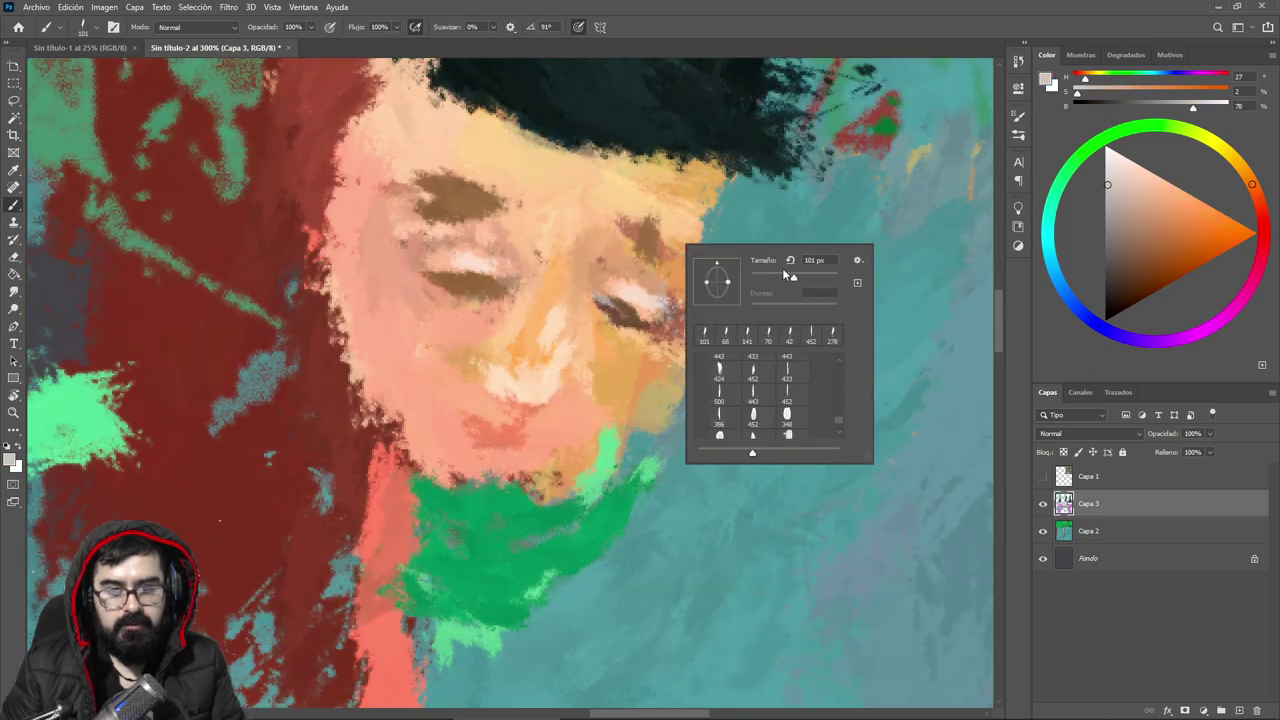
drag(450, 281, 496, 288)
mouse_move(637, 291)
mouse_down()
mouse_move(607, 300)
mouse_move(622, 294)
mouse_move(586, 279)
mouse_move(613, 298)
mouse_up()
alt+click(589, 281)
alt+click(455, 292)
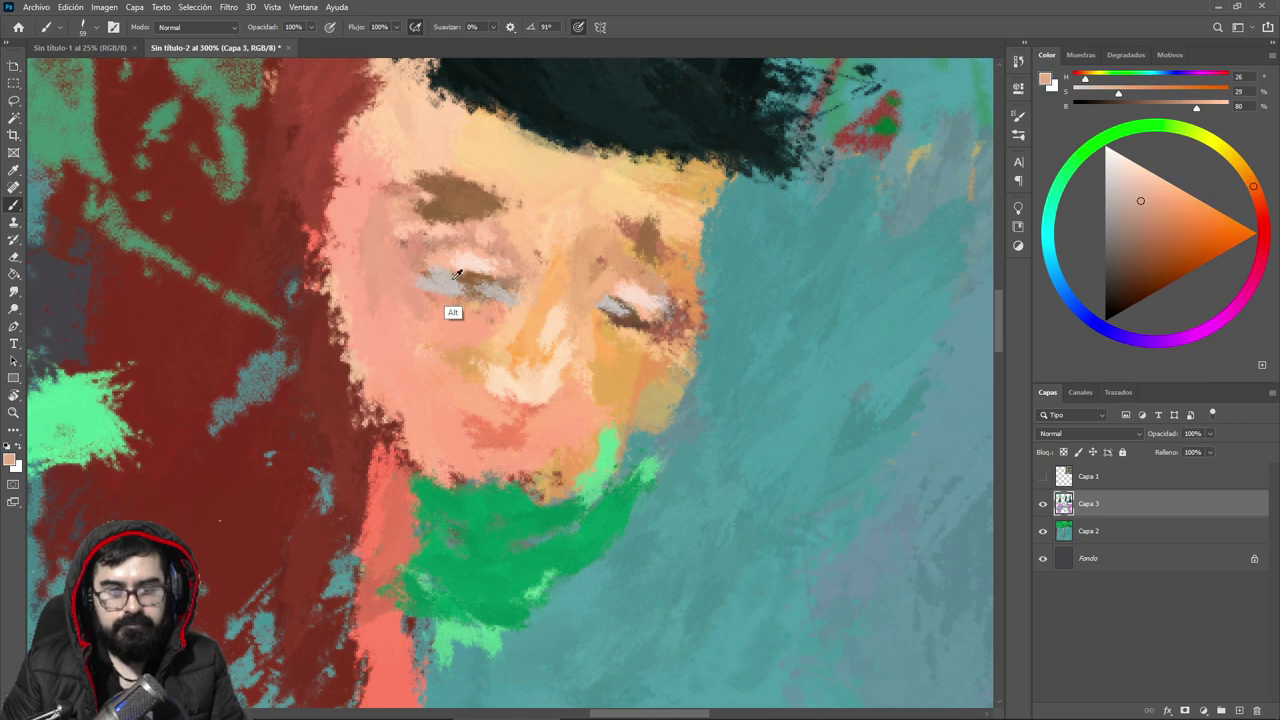
Step: Paint thin coral lower lids under both eyes with a 12 px brush and add pale pink touches to them
right_click(659, 278)
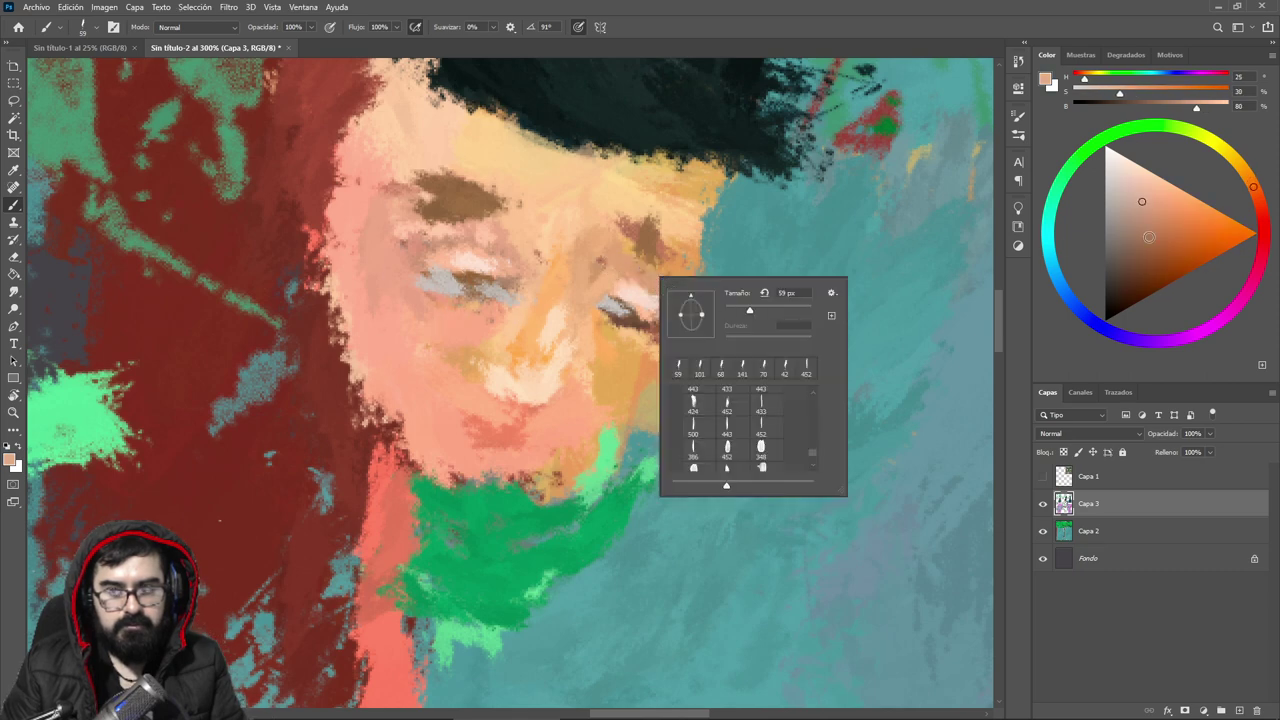
click(1263, 212)
click(1172, 211)
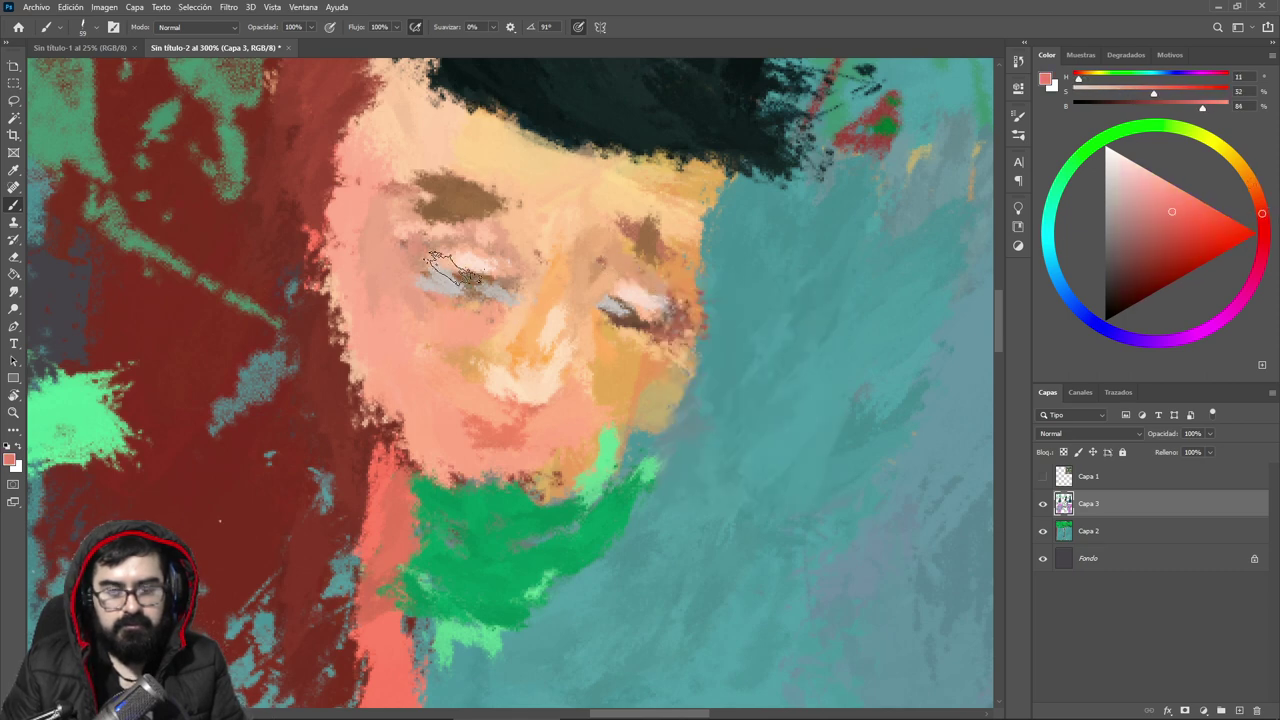
drag(472, 302, 455, 300)
right_click(528, 293)
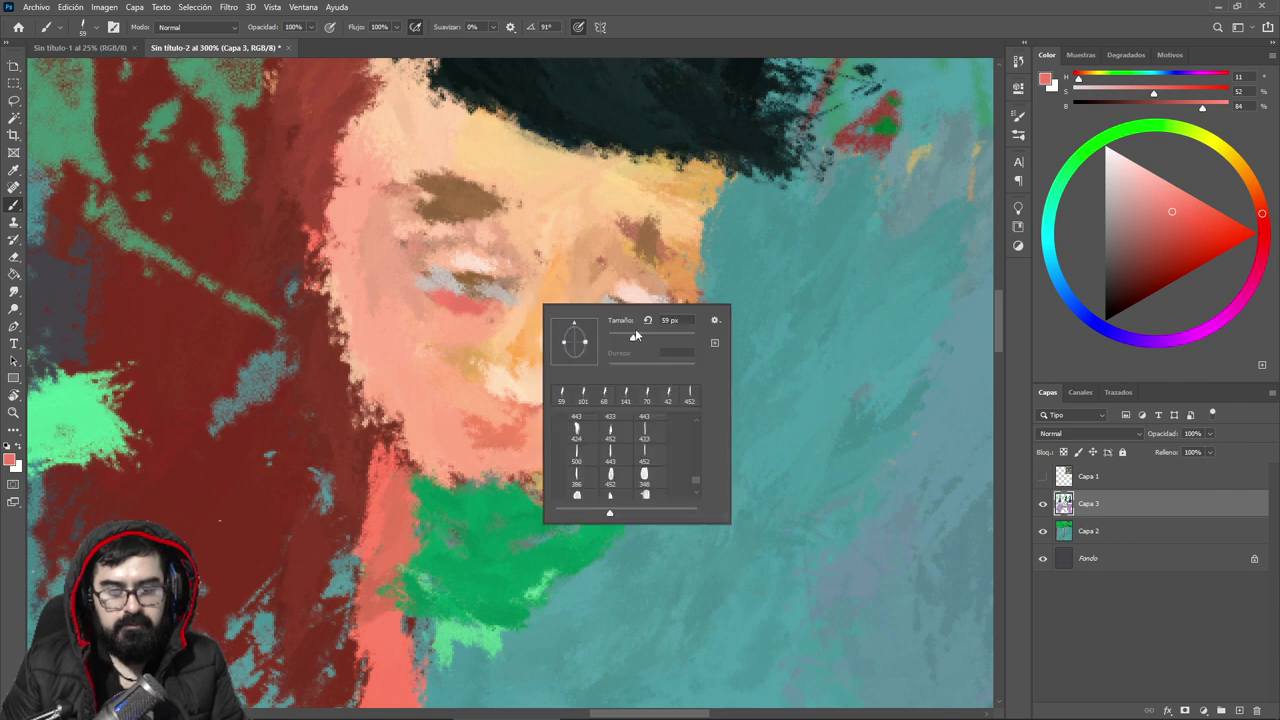
click(615, 338)
key(Return)
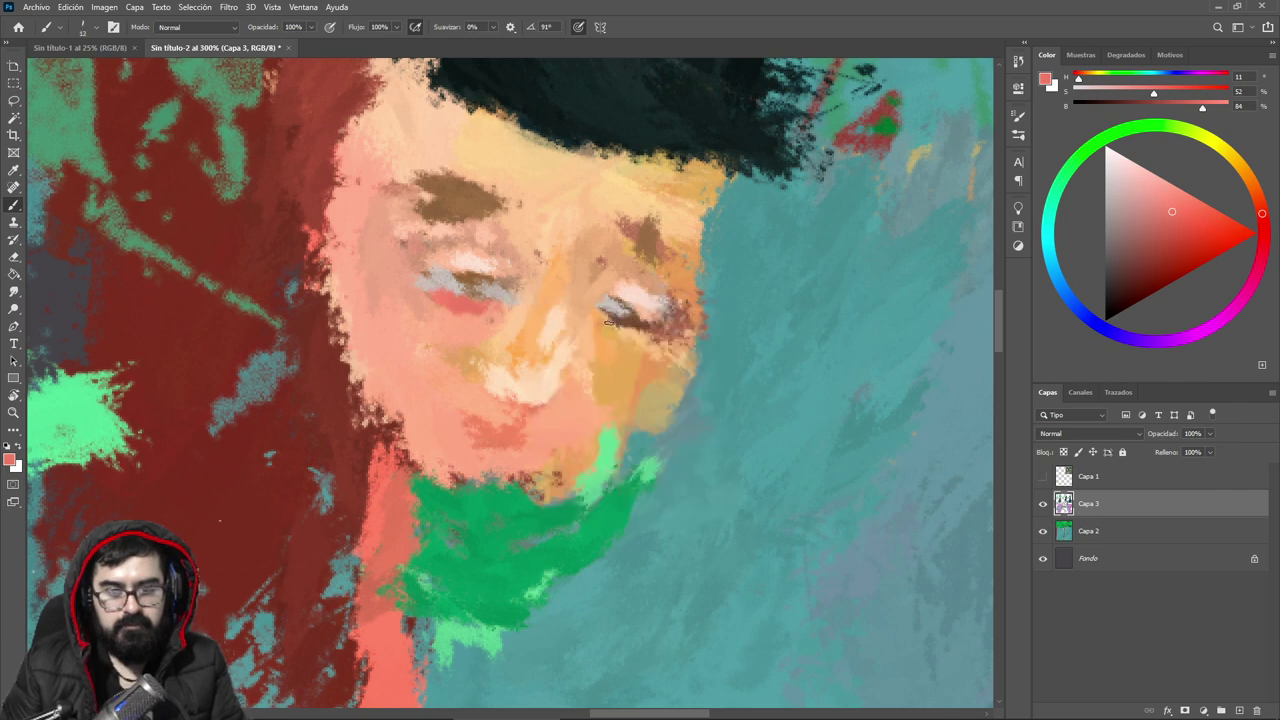
key(ctrl+z)
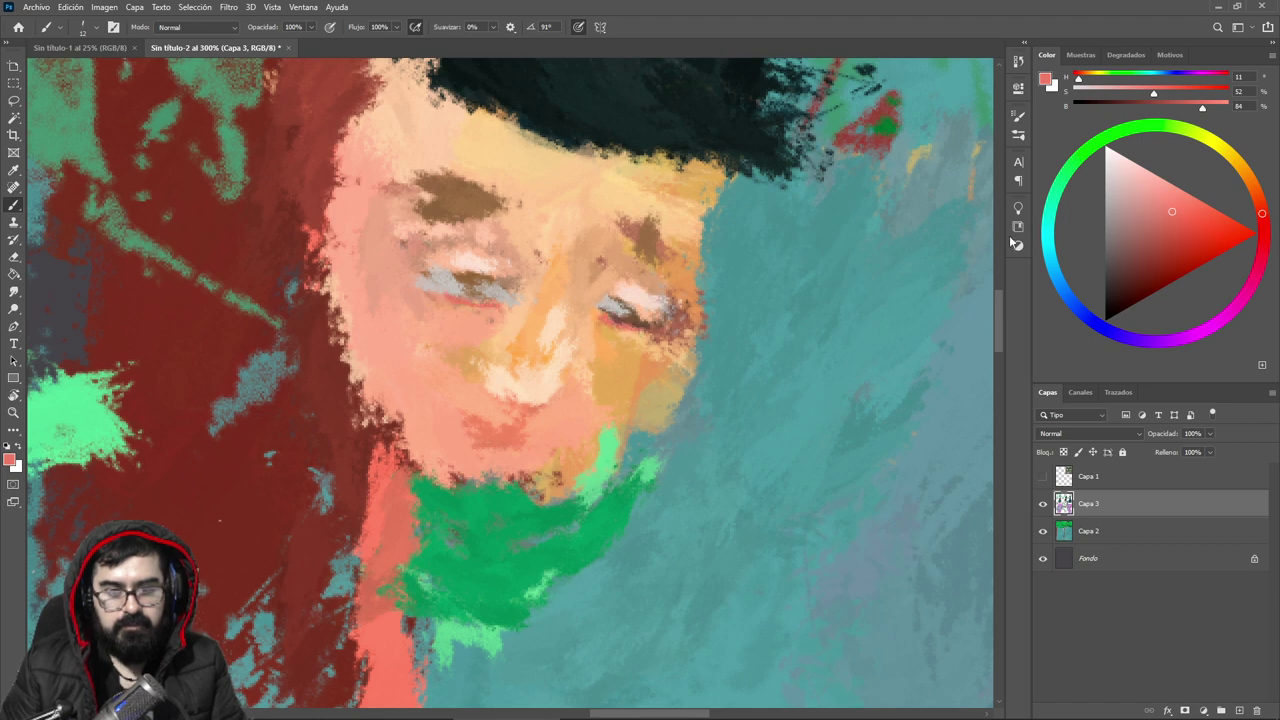
click(1143, 177)
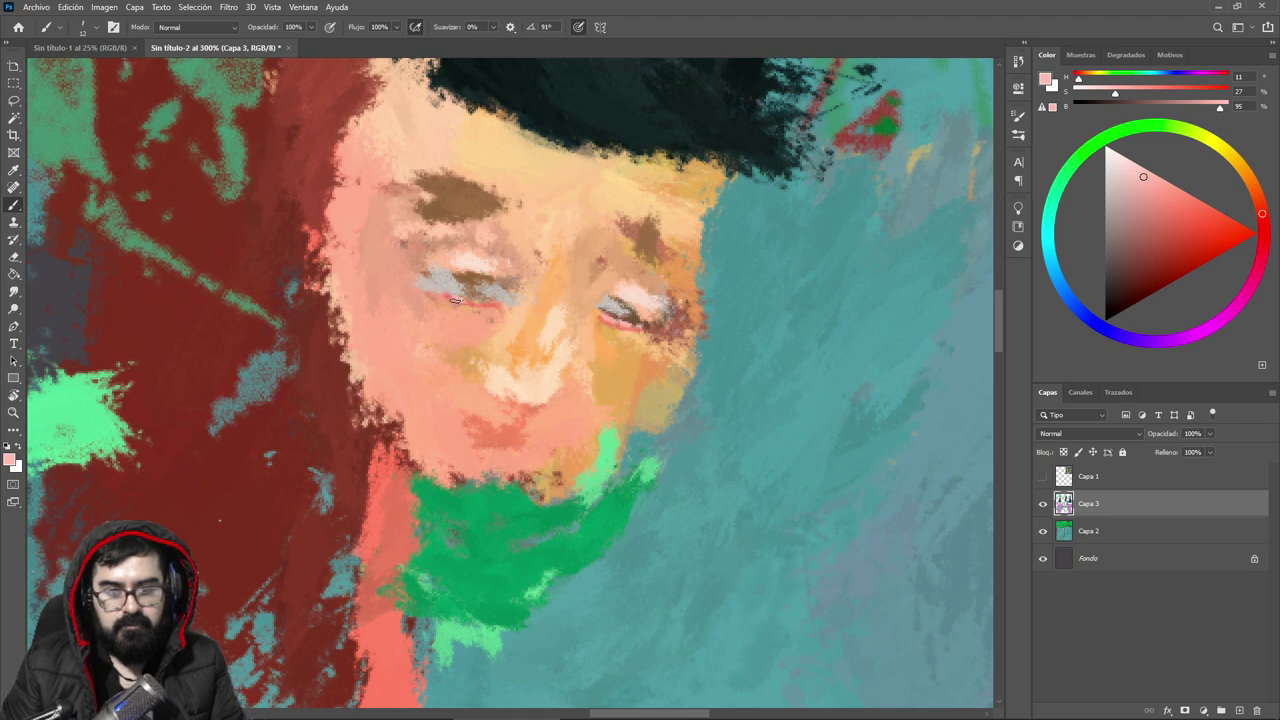
alt+click(627, 315)
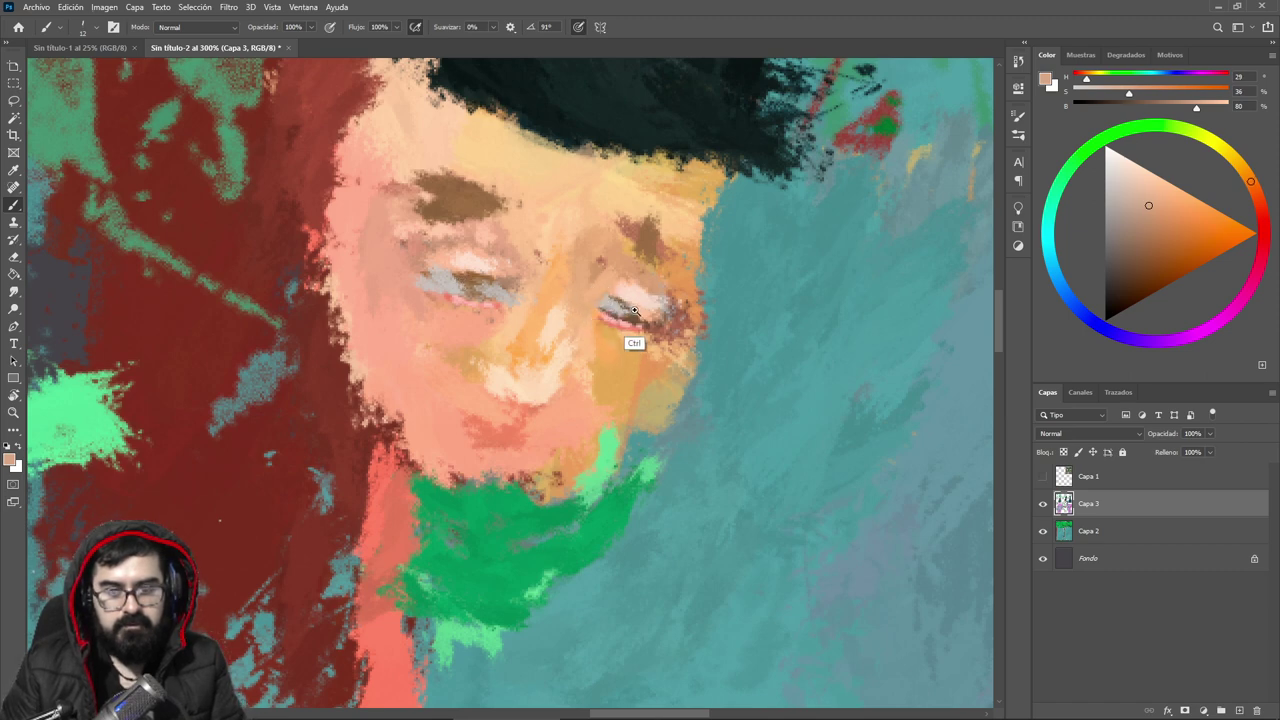
Step: Darken the pupils and lash lines of the small face's eyes with progressively darker browns, finishing with a sampled eyelid tone
scroll(635, 312, up, 4)
drag(420, 234, 597, 283)
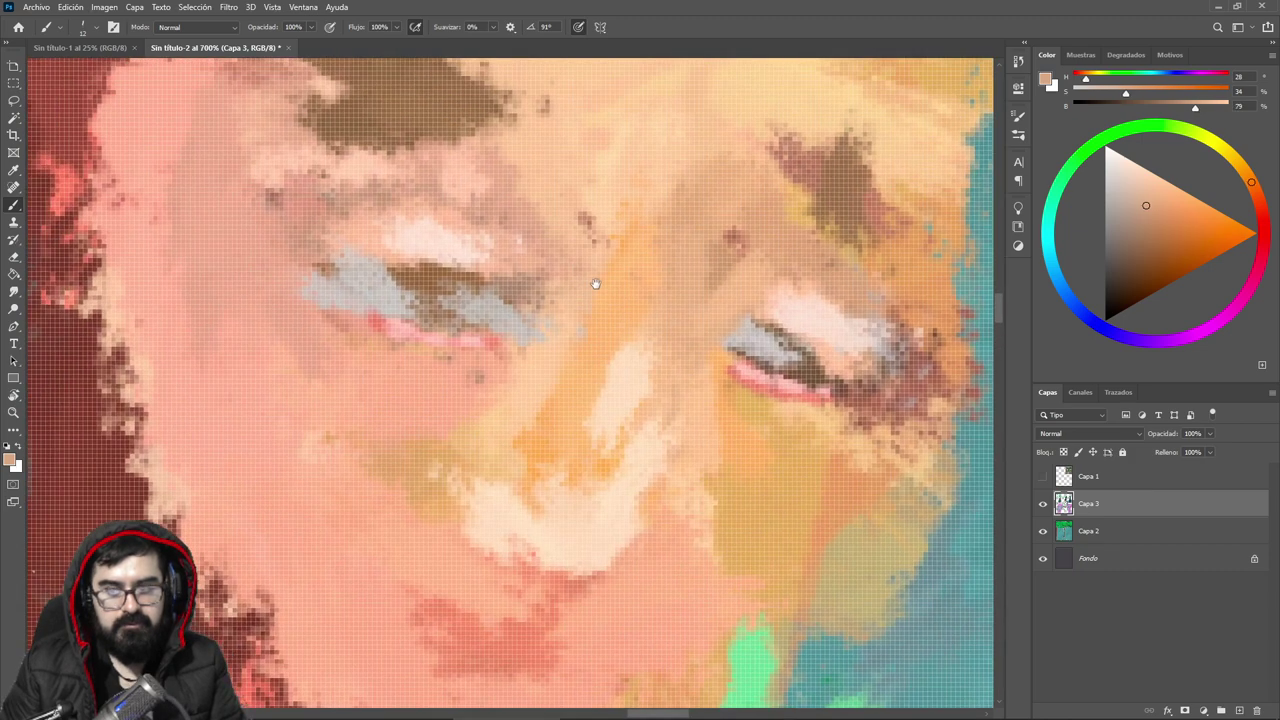
click(1148, 239)
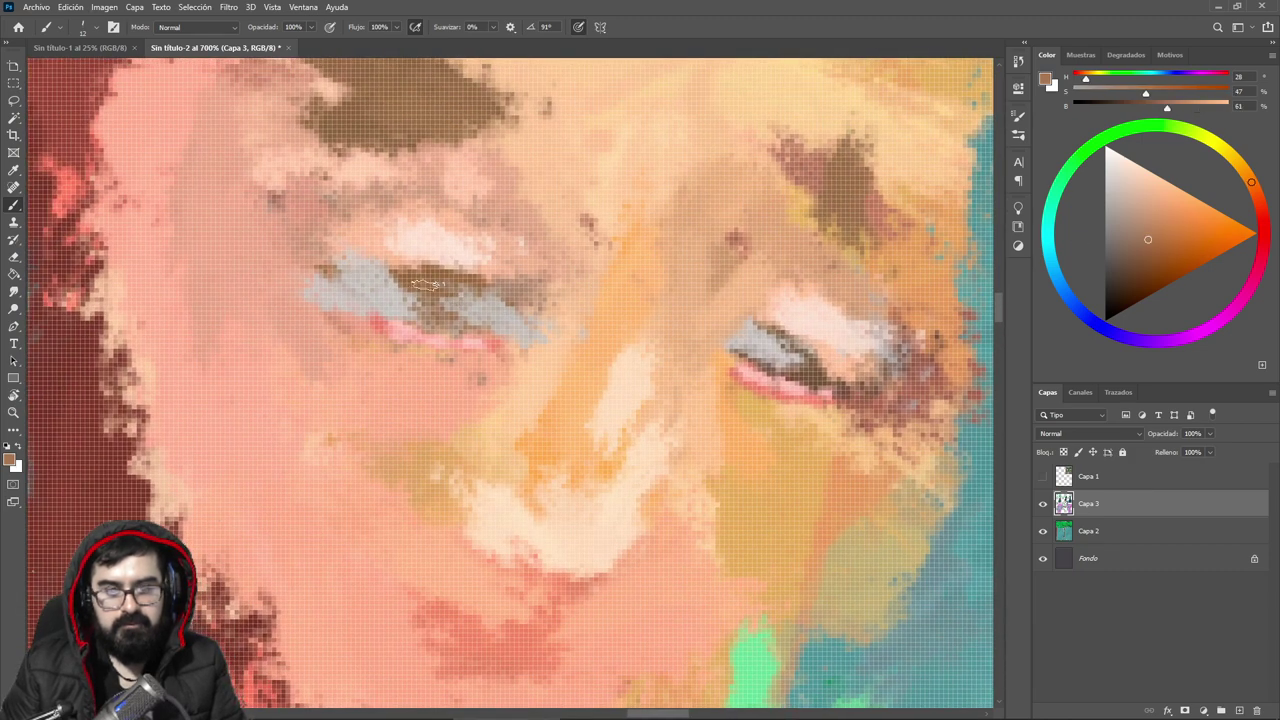
ctrl+alt+click(587, 289)
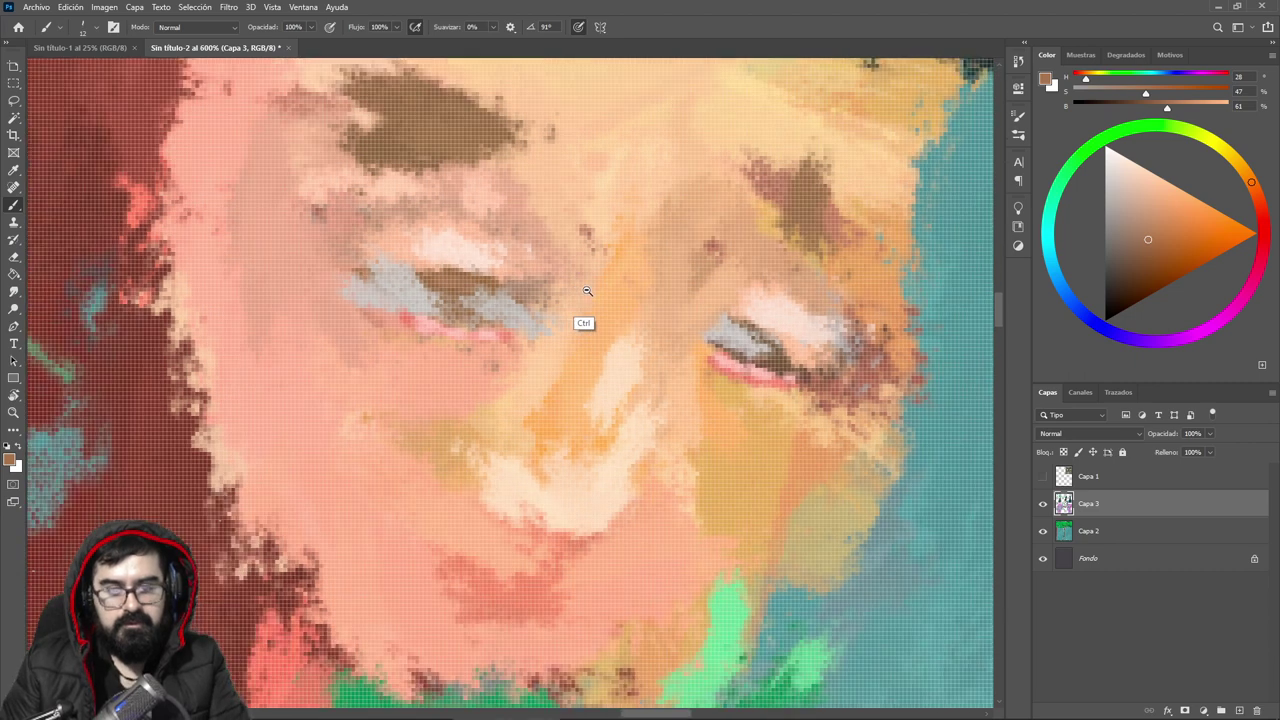
ctrl+alt+click(590, 296)
ctrl+alt+click(595, 303)
ctrl+alt+click(600, 310)
alt+click(697, 322)
drag(1149, 245, 1131, 251)
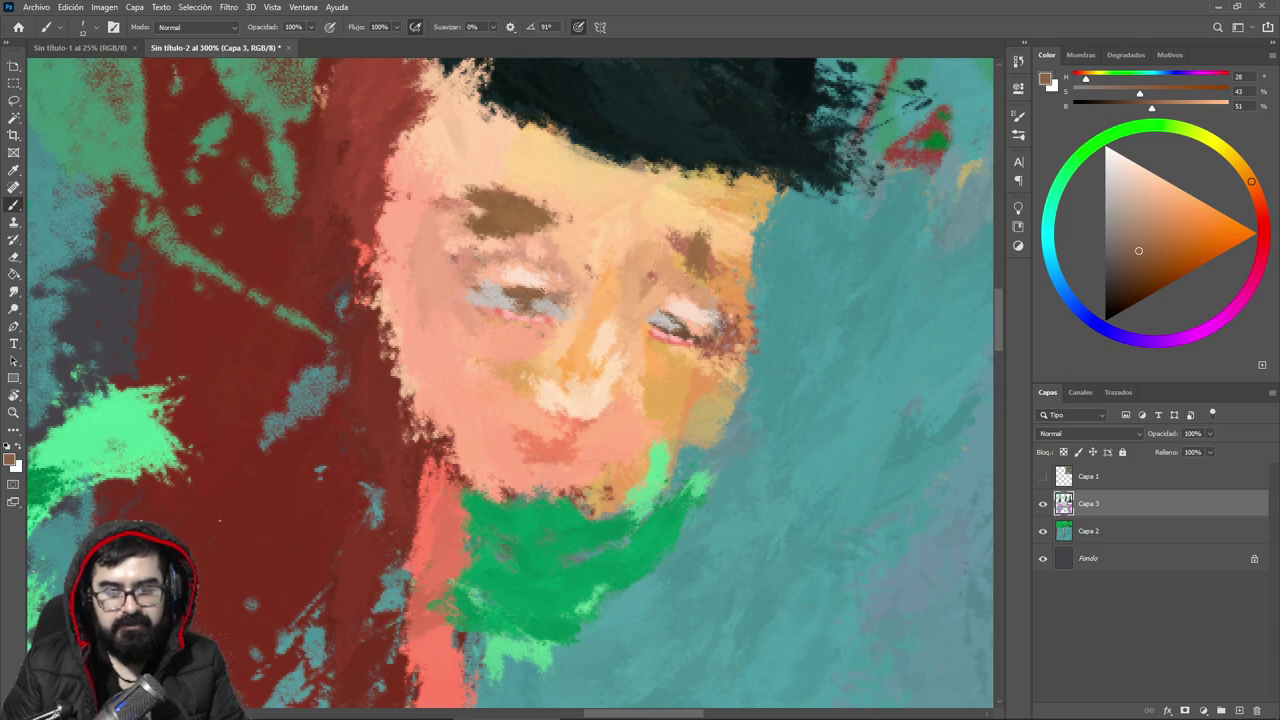
click(1122, 279)
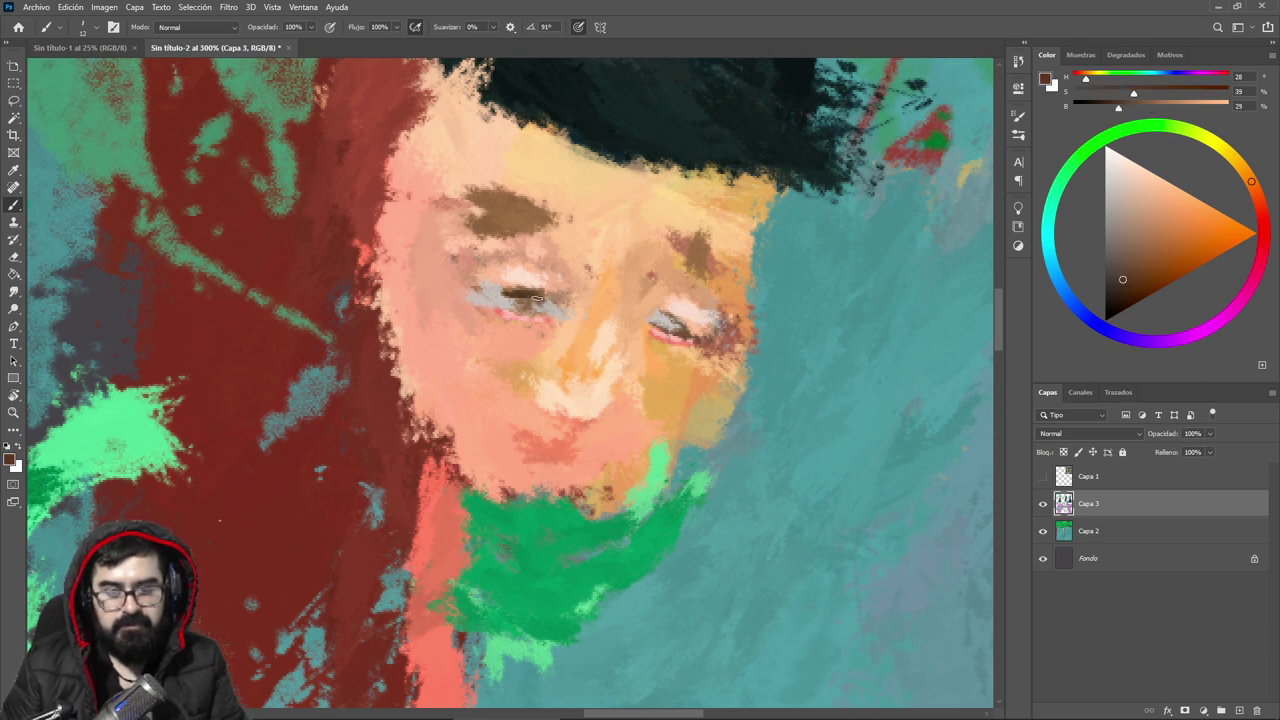
alt+click(512, 281)
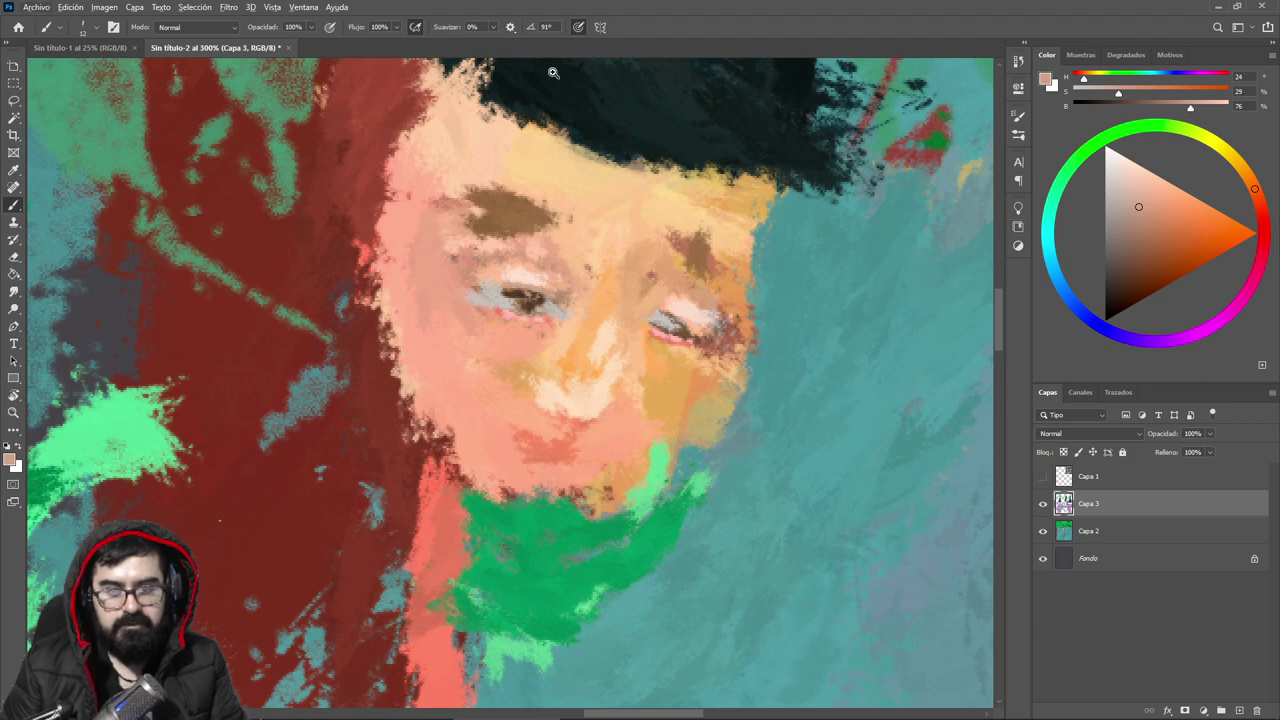
Step: Paint over the left-hand eye of the small face with sampled peach skin tone using a 74 px brush
key(z)
click(466, 27)
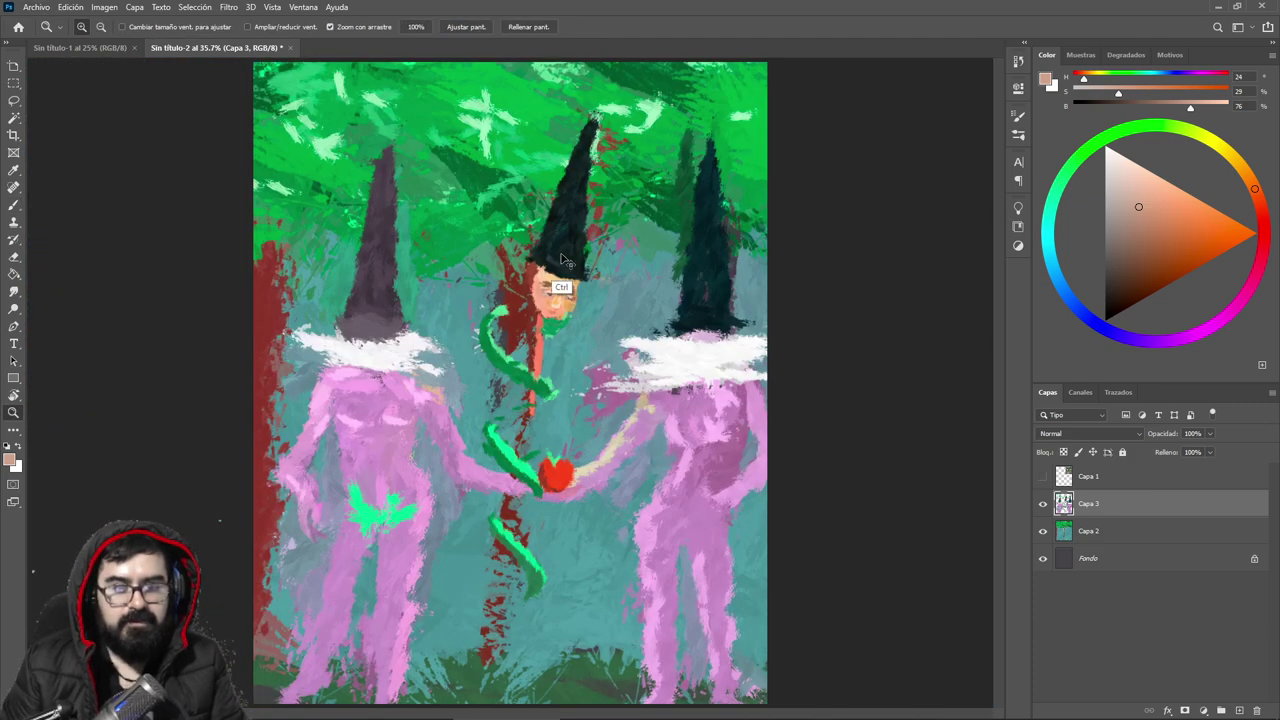
key(b)
ctrl+click(572, 304)
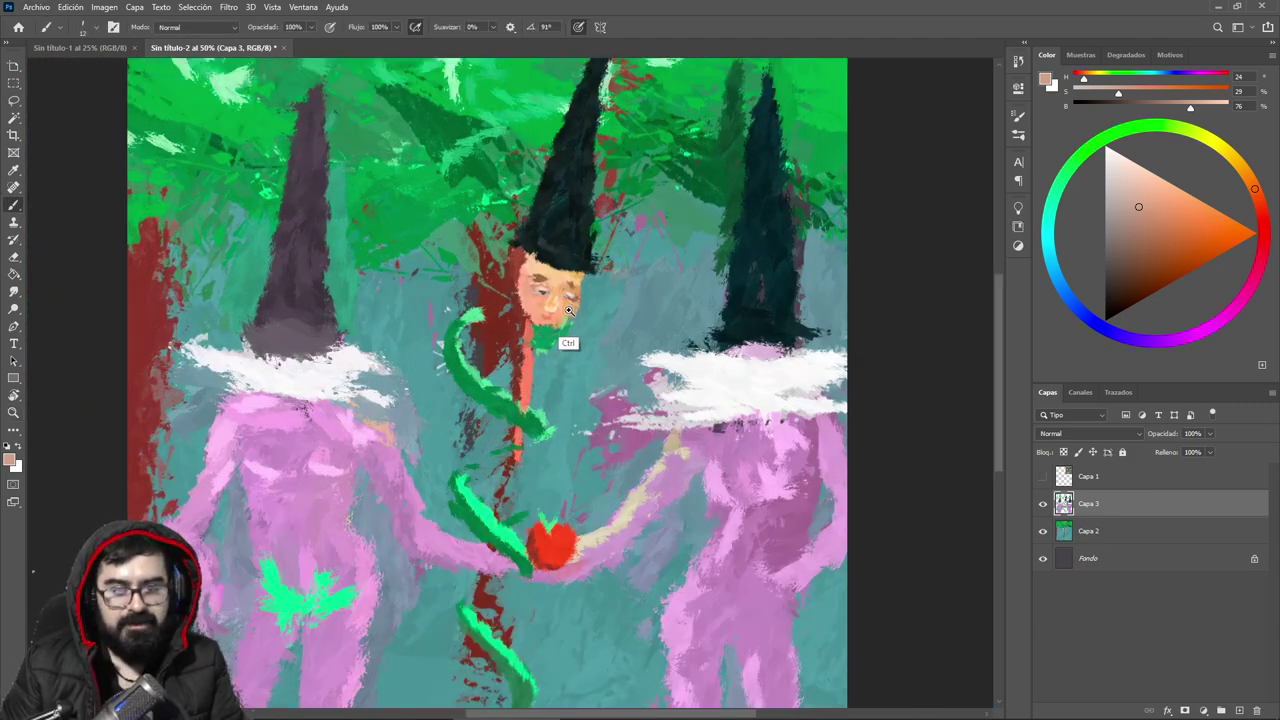
ctrl+click(578, 308)
ctrl+click(590, 311)
ctrl+click(597, 311)
right_click(599, 311)
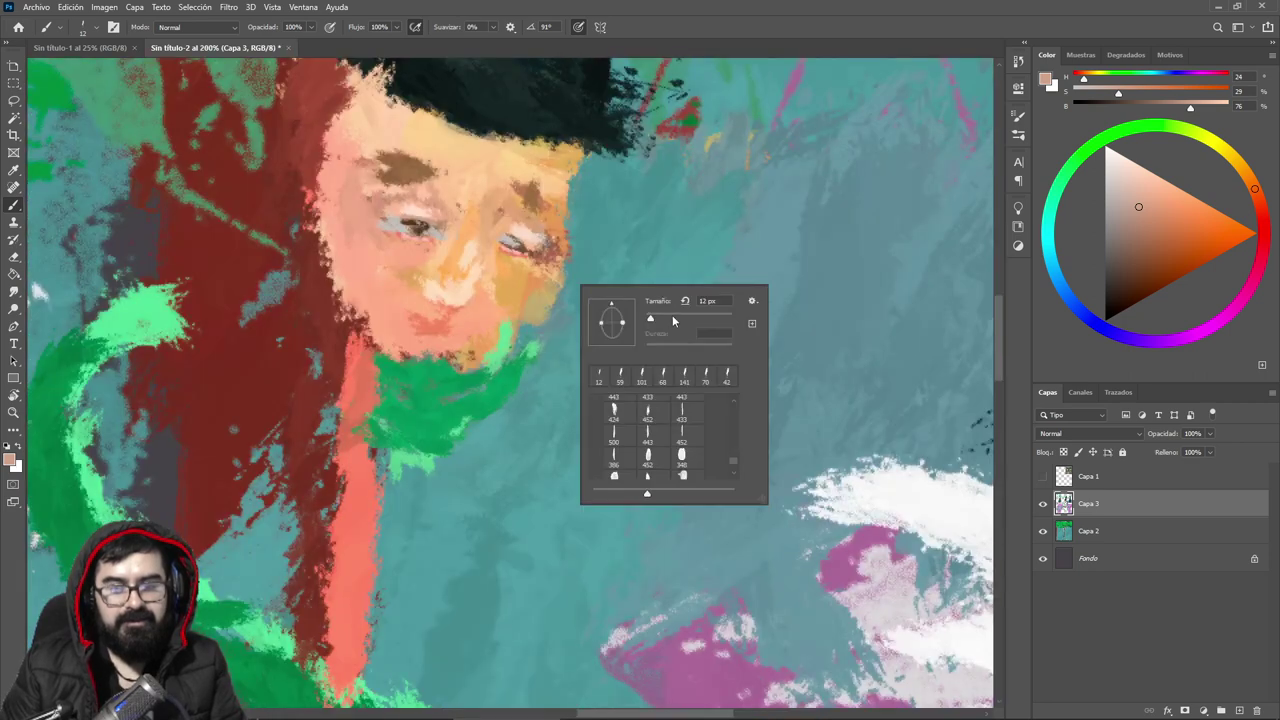
alt+click(401, 247)
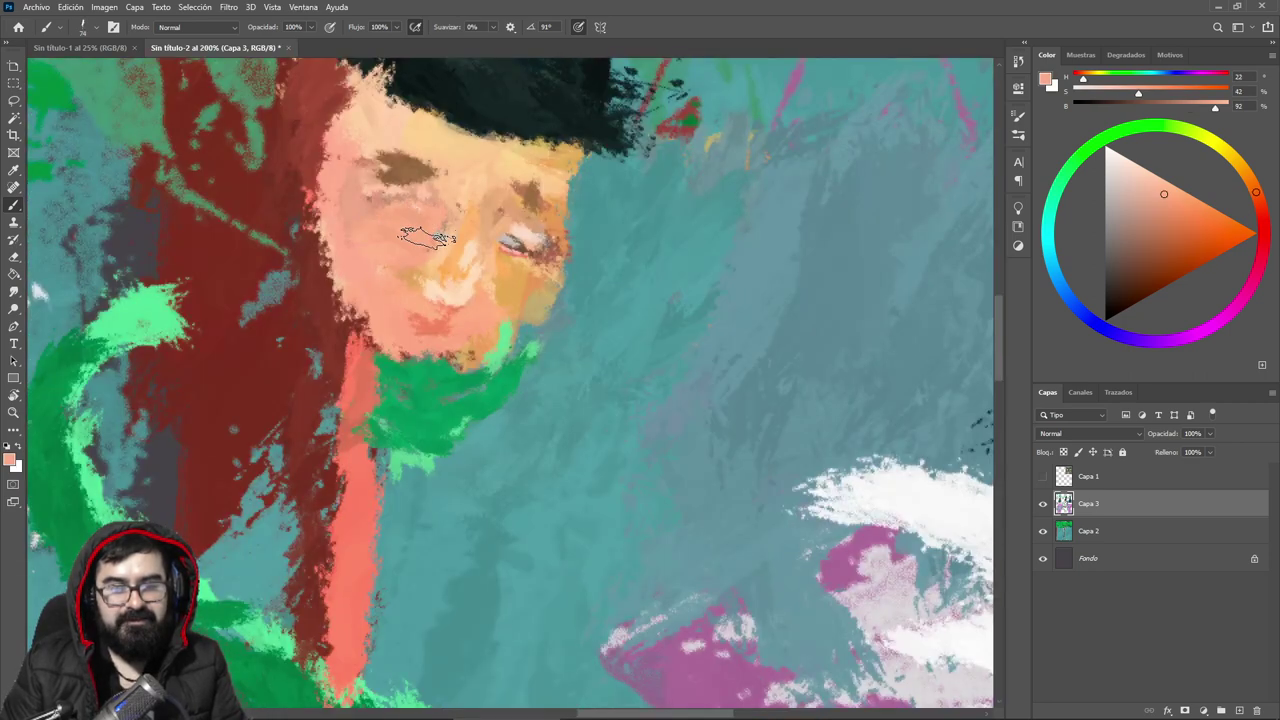
mouse_move(445, 228)
mouse_down()
mouse_move(440, 272)
mouse_move(400, 287)
mouse_up()
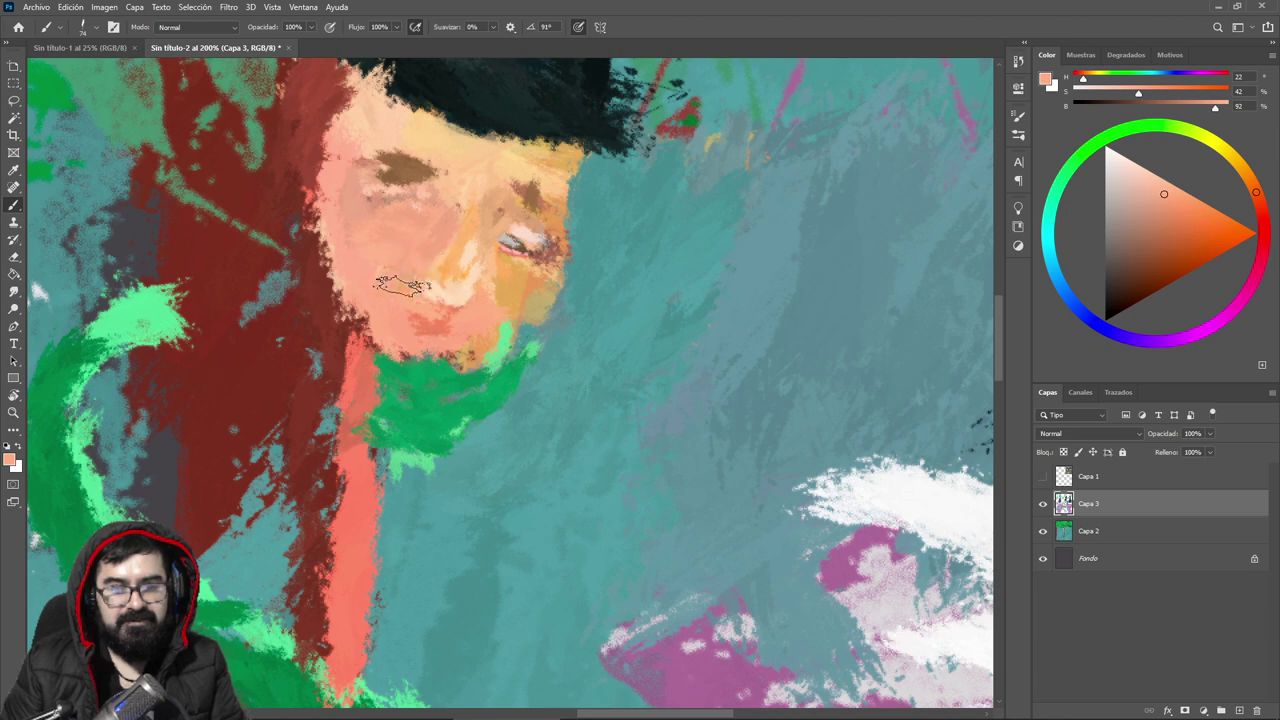
Step: Paint a salmon tone down the outer left edge of the small face's cheek
click(1206, 224)
alt+click(371, 277)
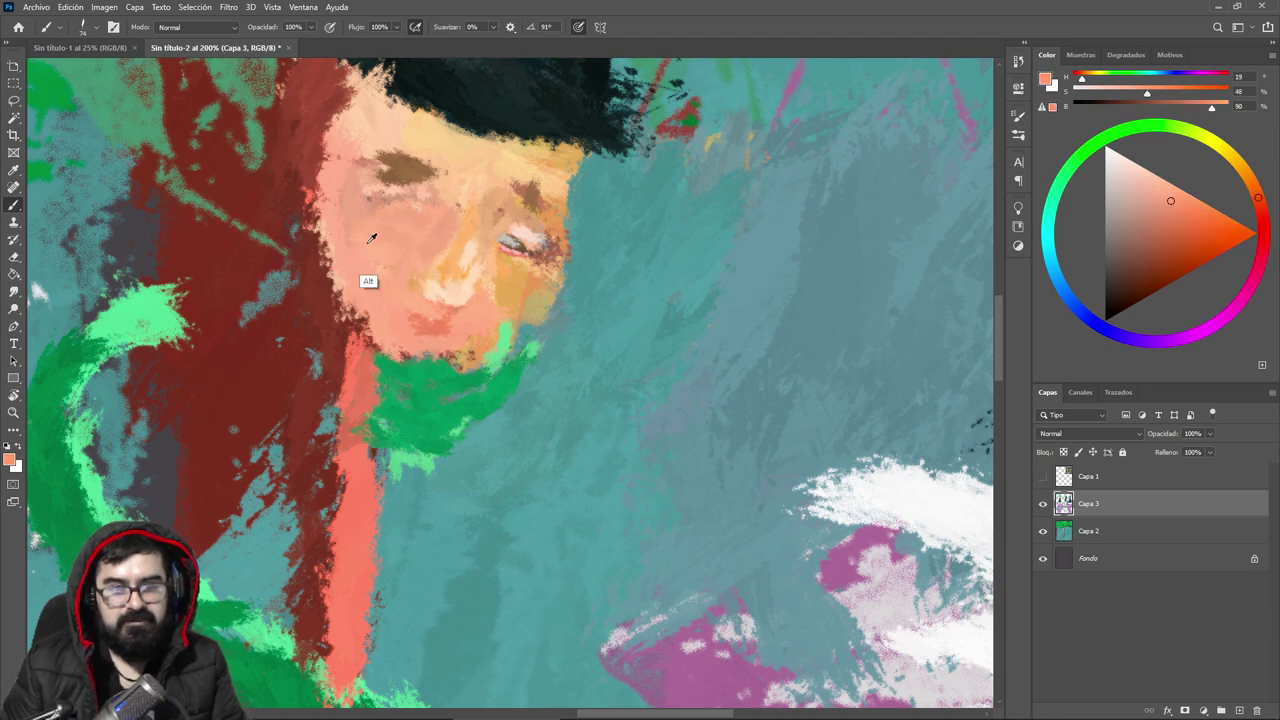
drag(337, 157, 340, 272)
Step: Paint a pale pink highlight at the centre of the forehead, between the eyebrows
alt+click(437, 177)
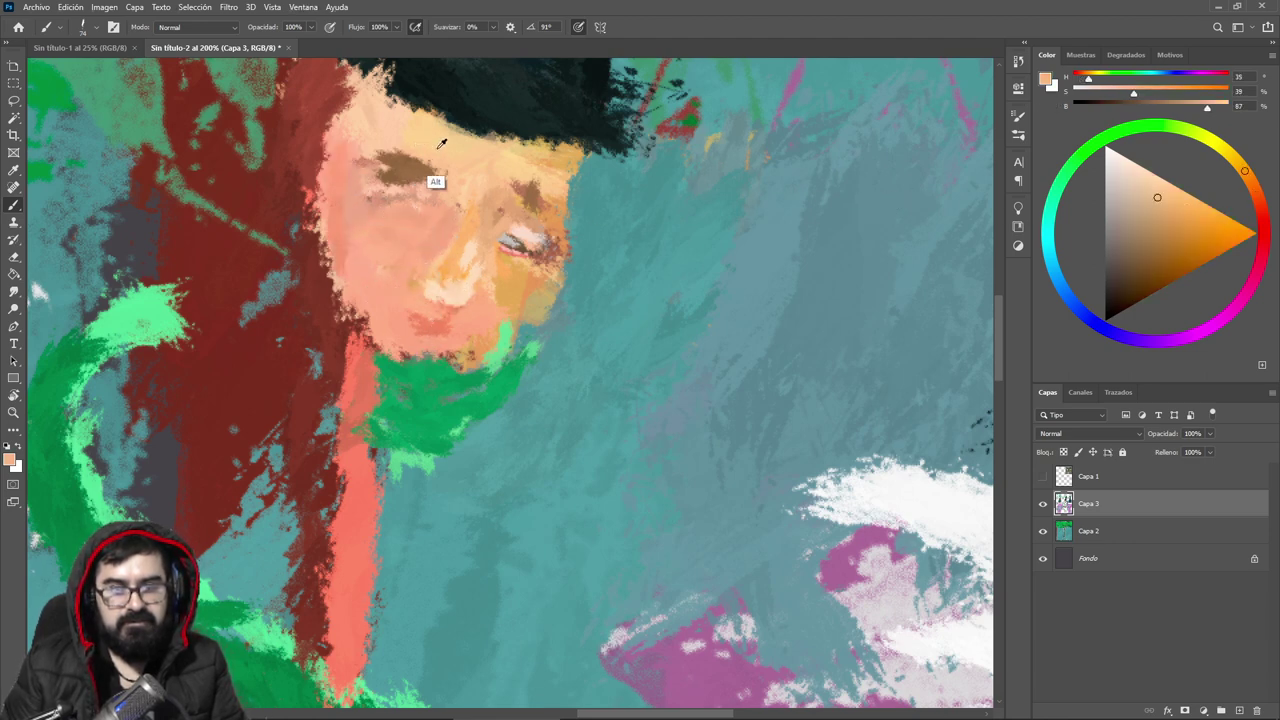
click(1193, 196)
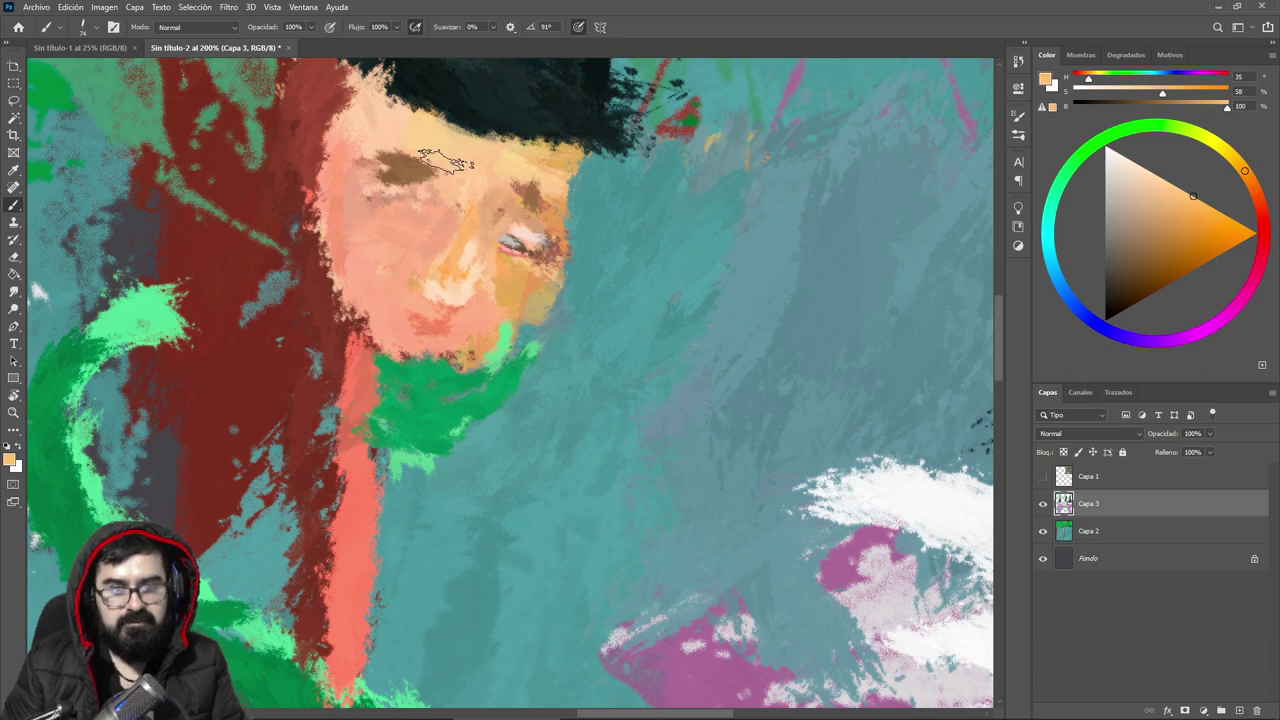
click(1256, 204)
click(1140, 166)
drag(473, 169, 494, 191)
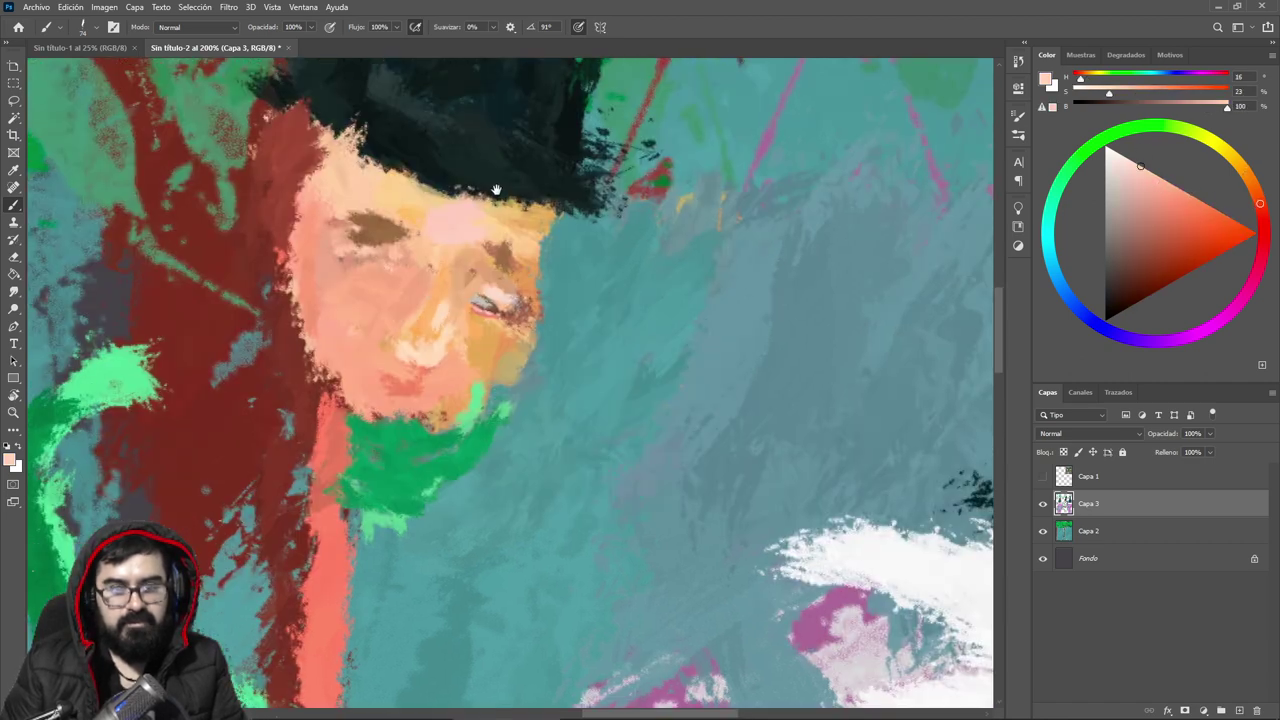
Step: Cover both eyebrows of the small face with skin tones sampled from around them
alt+click(430, 145)
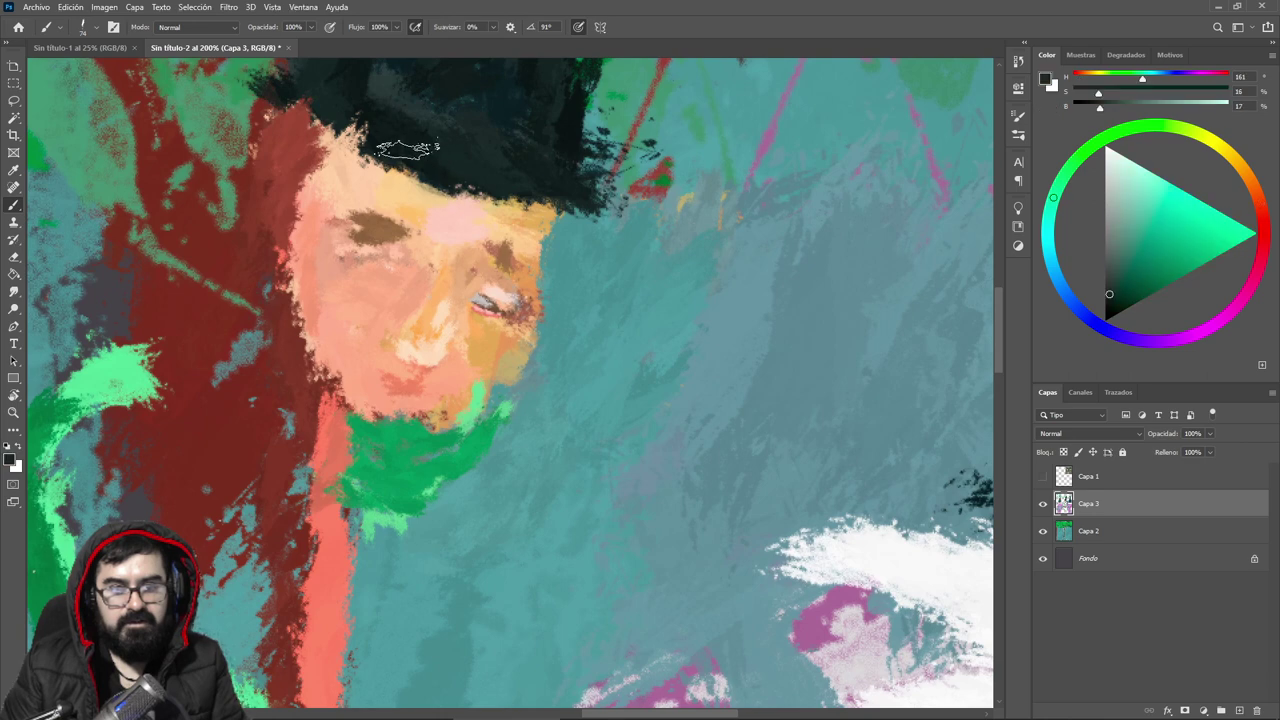
alt+click(452, 248)
alt+click(360, 251)
mouse_move(366, 214)
mouse_down()
mouse_move(344, 210)
mouse_move(505, 254)
mouse_move(409, 257)
mouse_move(418, 230)
mouse_move(457, 371)
mouse_up()
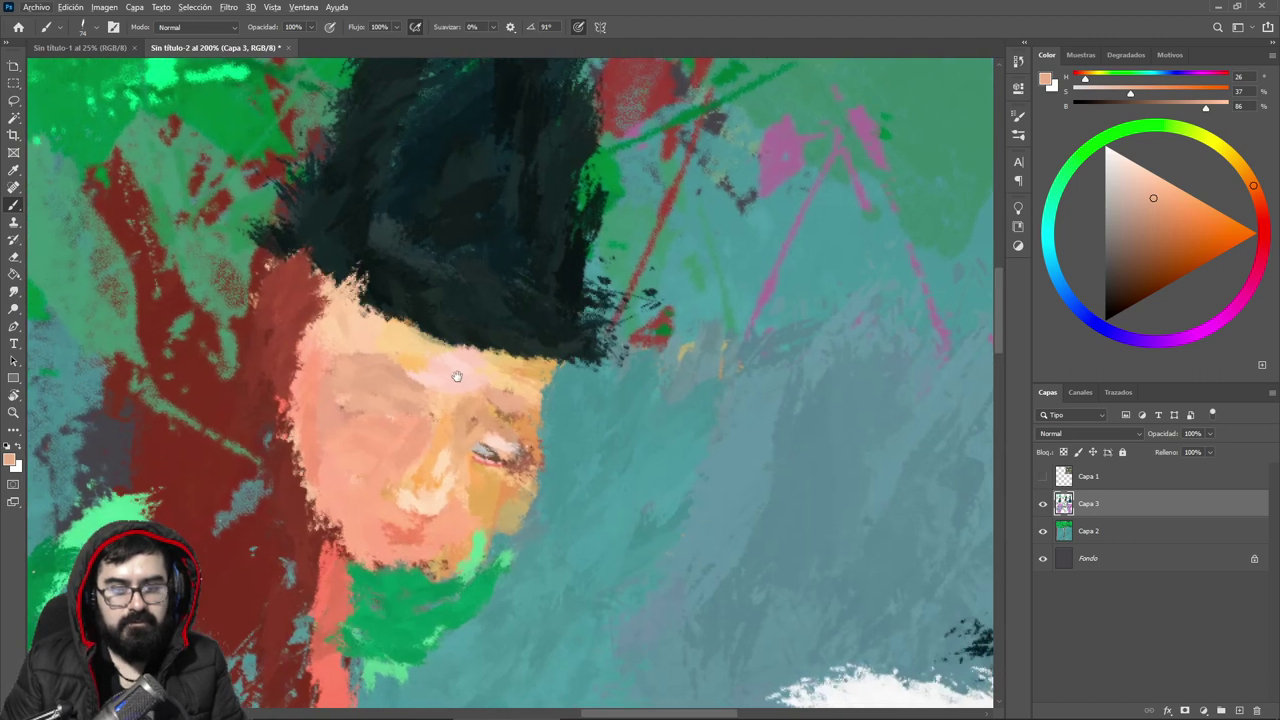
Step: Outline the small face with a lasso selection, reduce its saturation to -39 and clear the selection
click(14, 100)
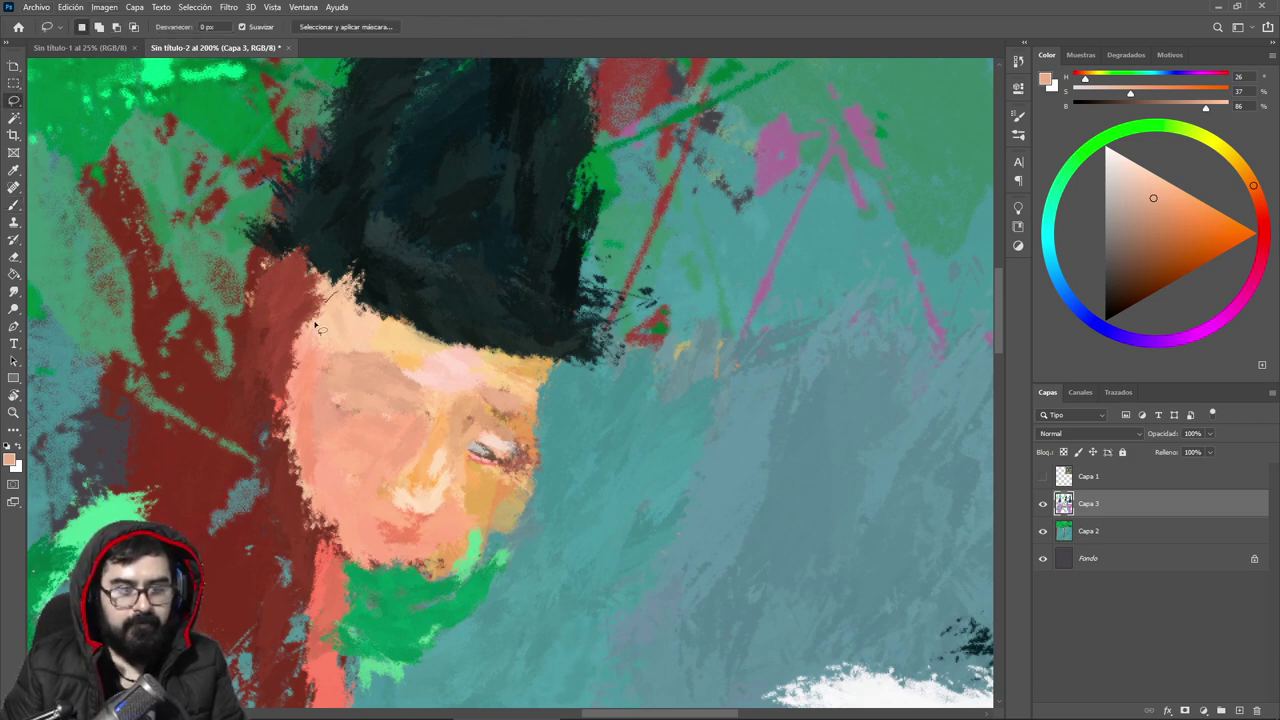
key(ctrl+z)
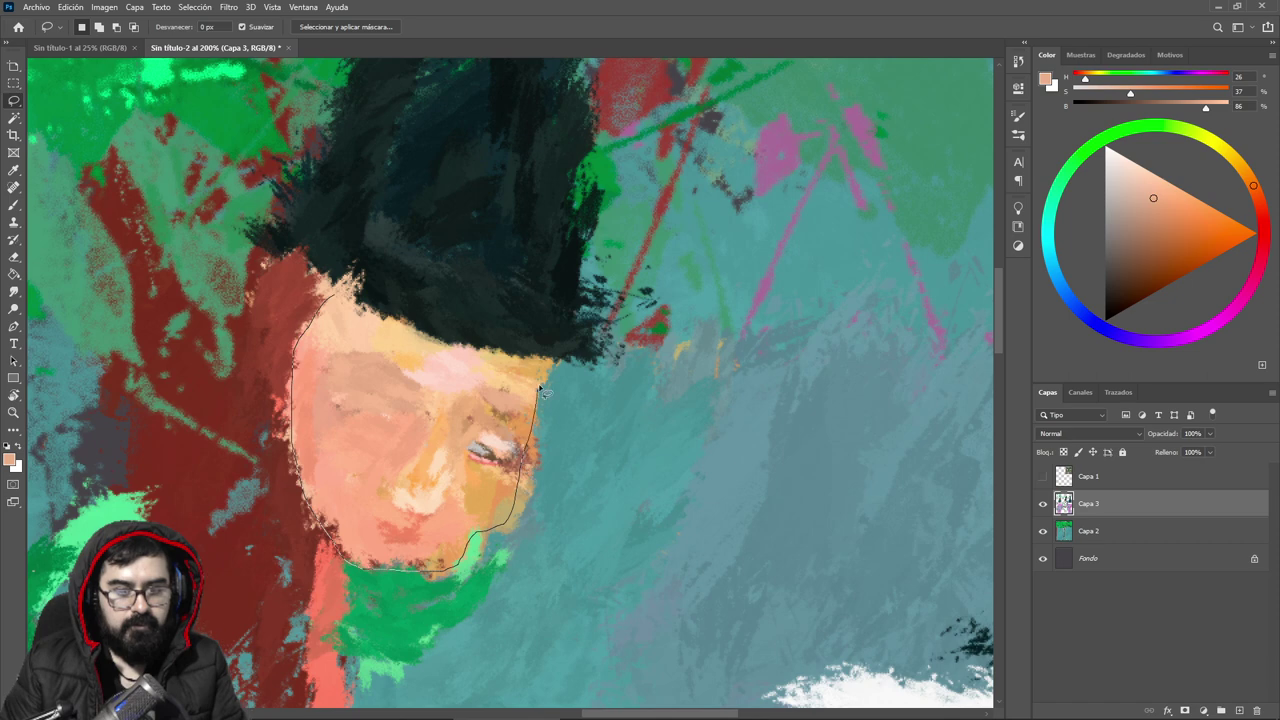
drag(348, 303, 350, 300)
key(ctrl+u)
drag(893, 210, 871, 213)
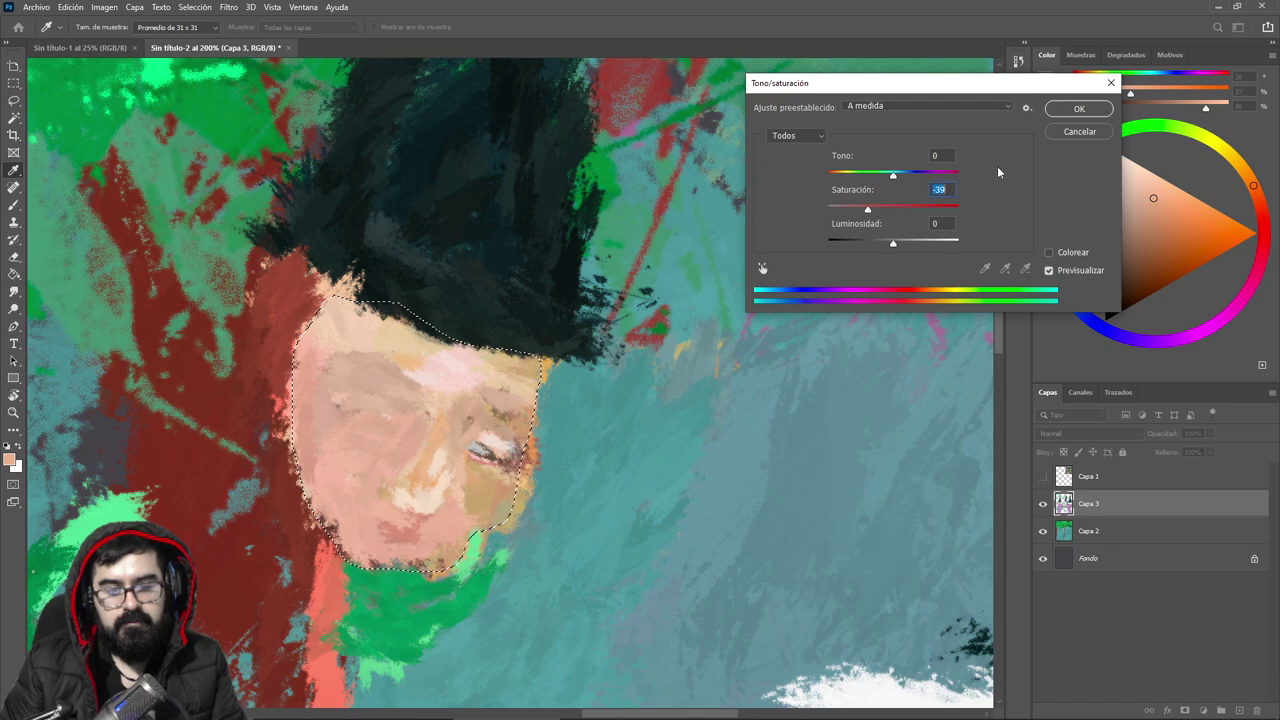
click(1078, 110)
key(ctrl+d)
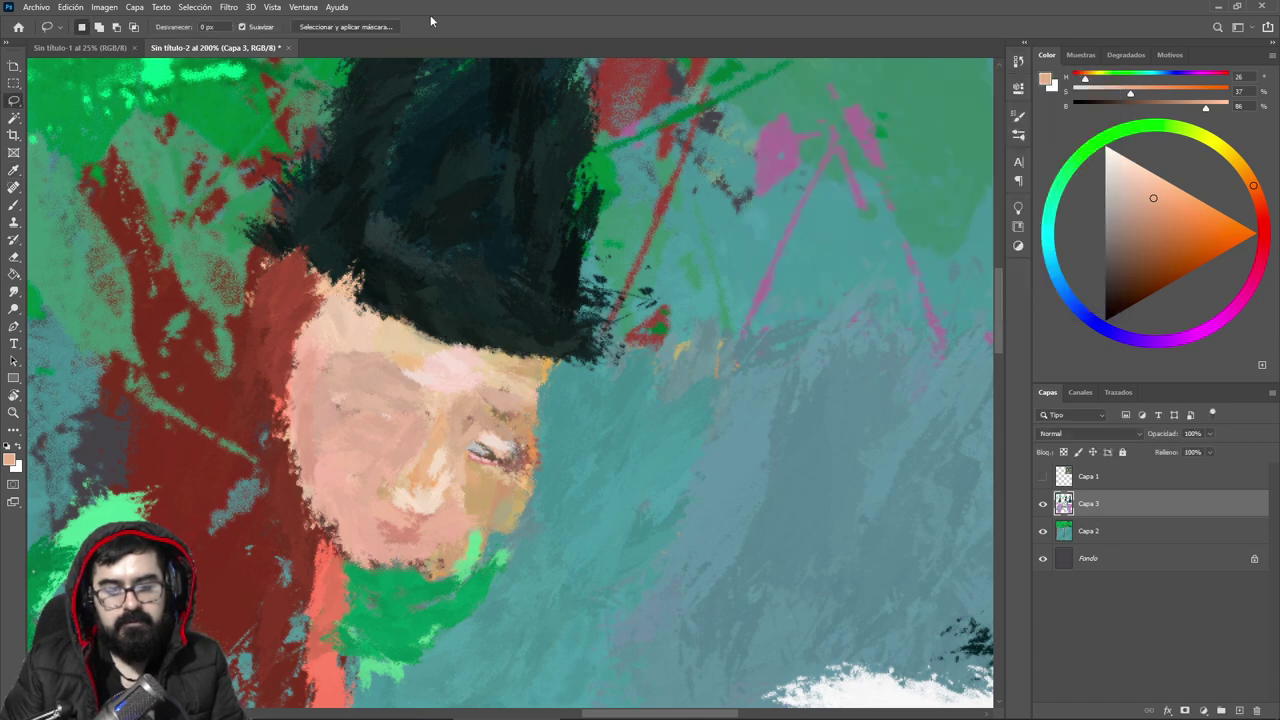
Step: Paint muted teal-grey highlights on the crown and brim of the central pointed hat with a 181 px brush
key(z)
click(477, 32)
key(b)
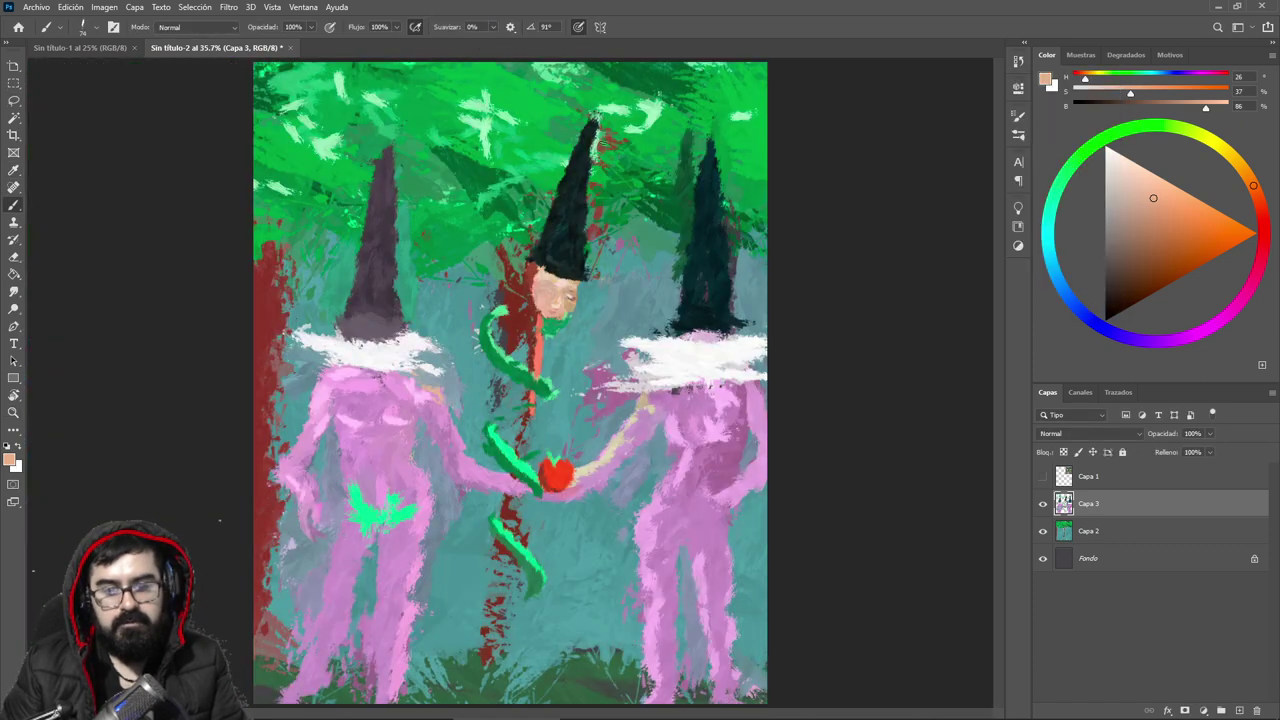
right_click(660, 241)
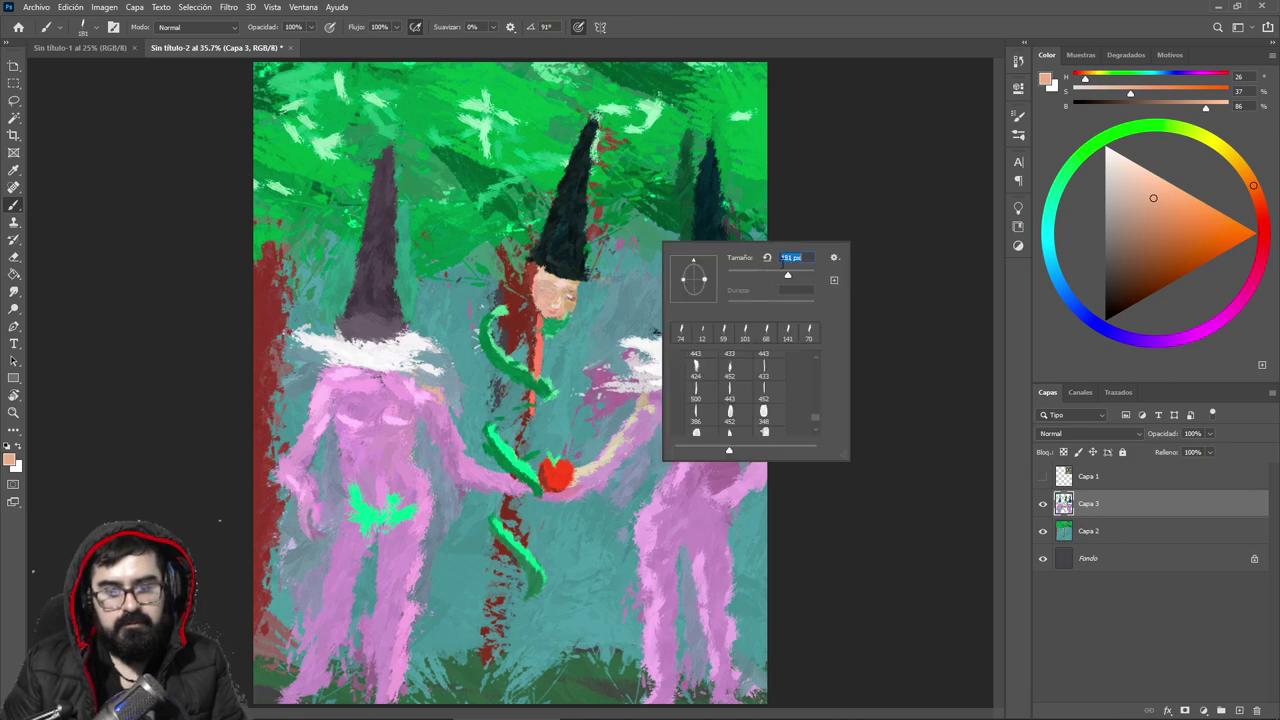
alt+click(546, 227)
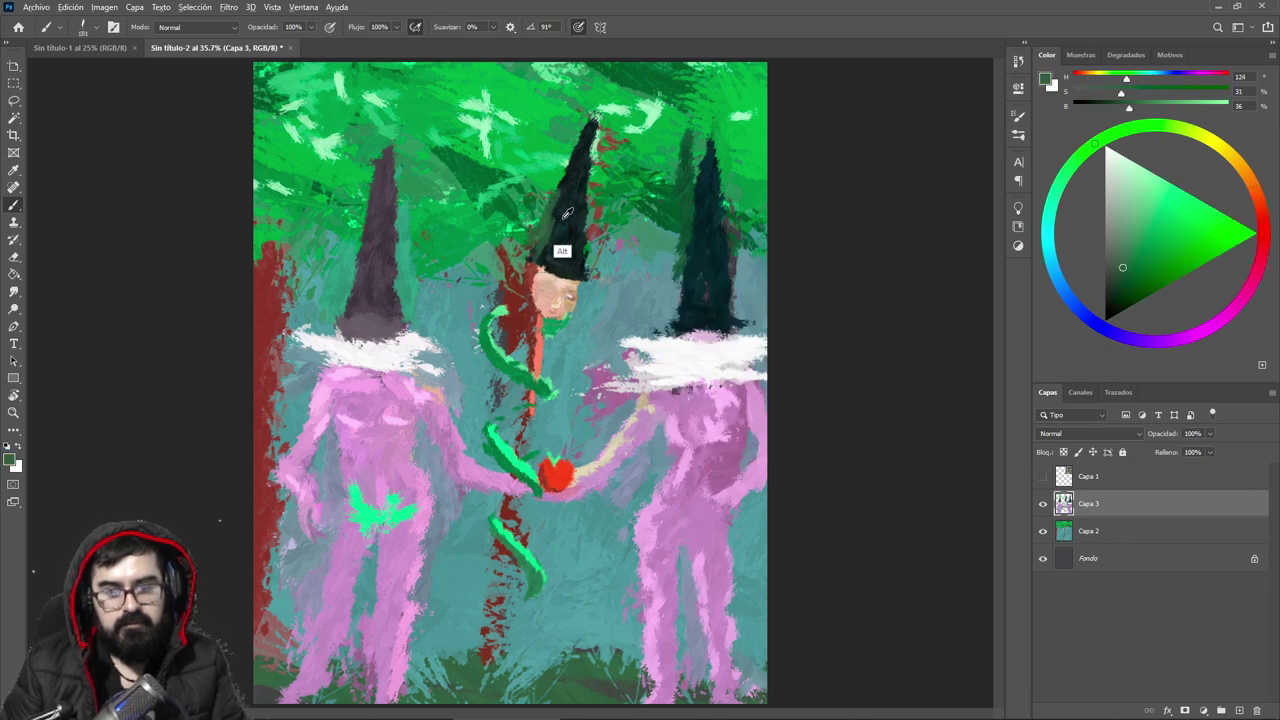
alt+click(557, 251)
click(1117, 245)
click(1106, 232)
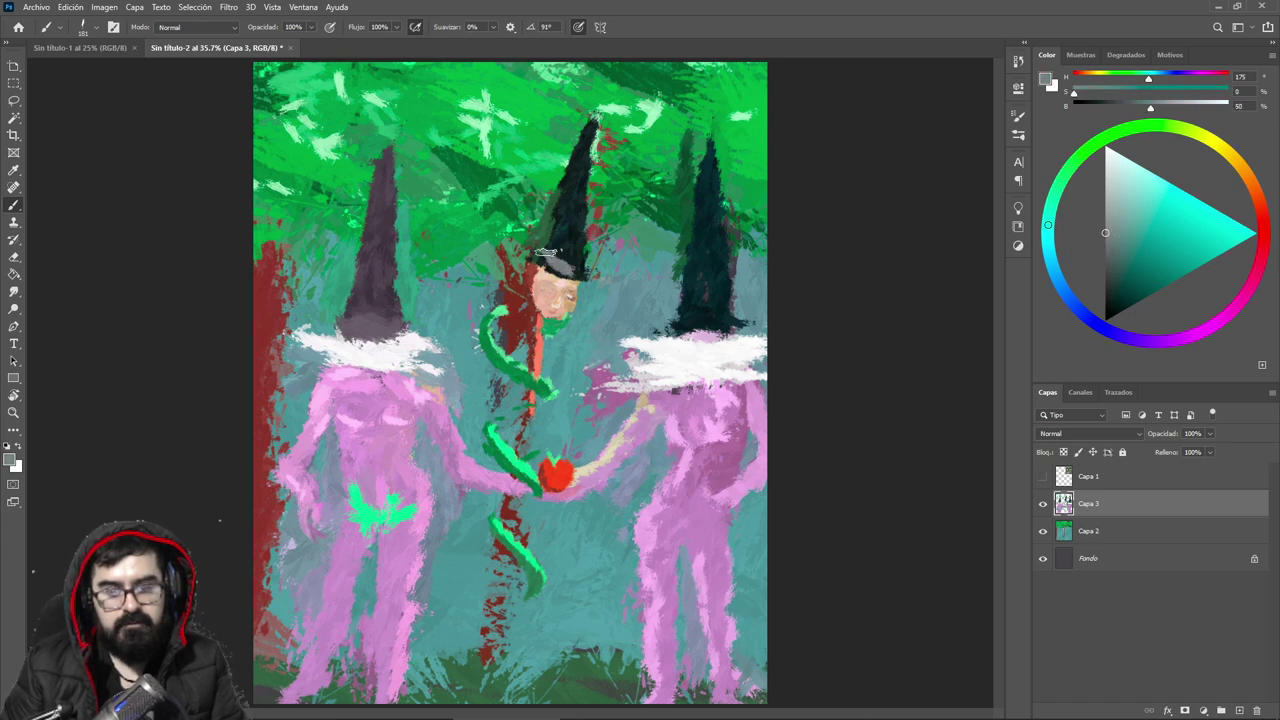
drag(546, 252, 580, 142)
key(ctrl+z)
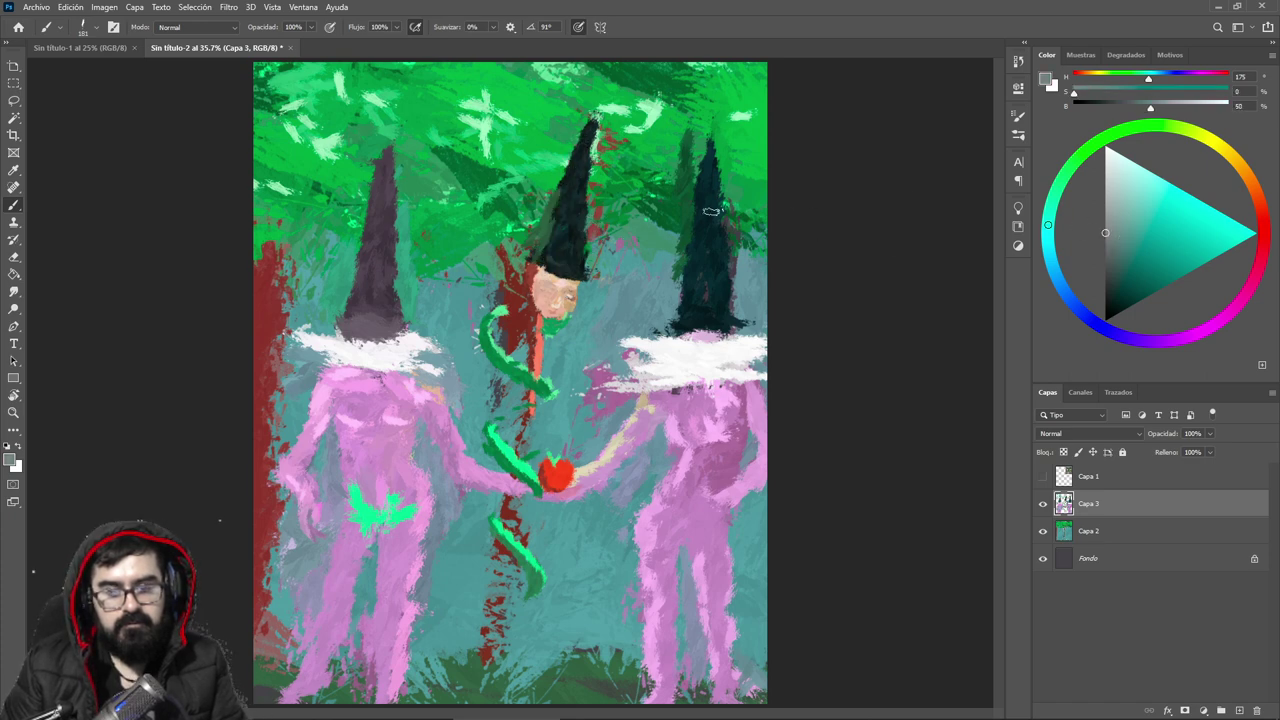
click(1119, 259)
mouse_move(557, 260)
mouse_down()
mouse_move(540, 262)
mouse_move(582, 138)
mouse_move(560, 205)
mouse_move(566, 191)
mouse_up()
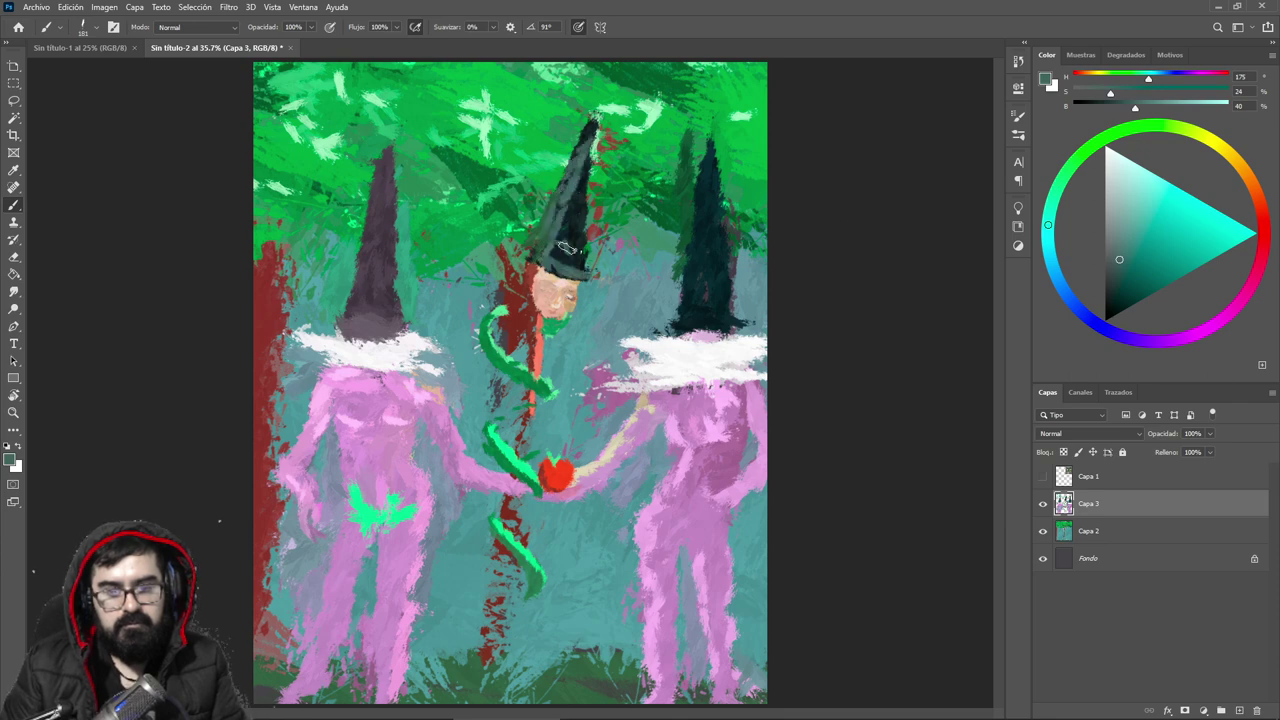
Step: Clean up the left edge of the central hat with sampled foliage greens and the face's edge with trunk reddish-browns
alt+click(558, 180)
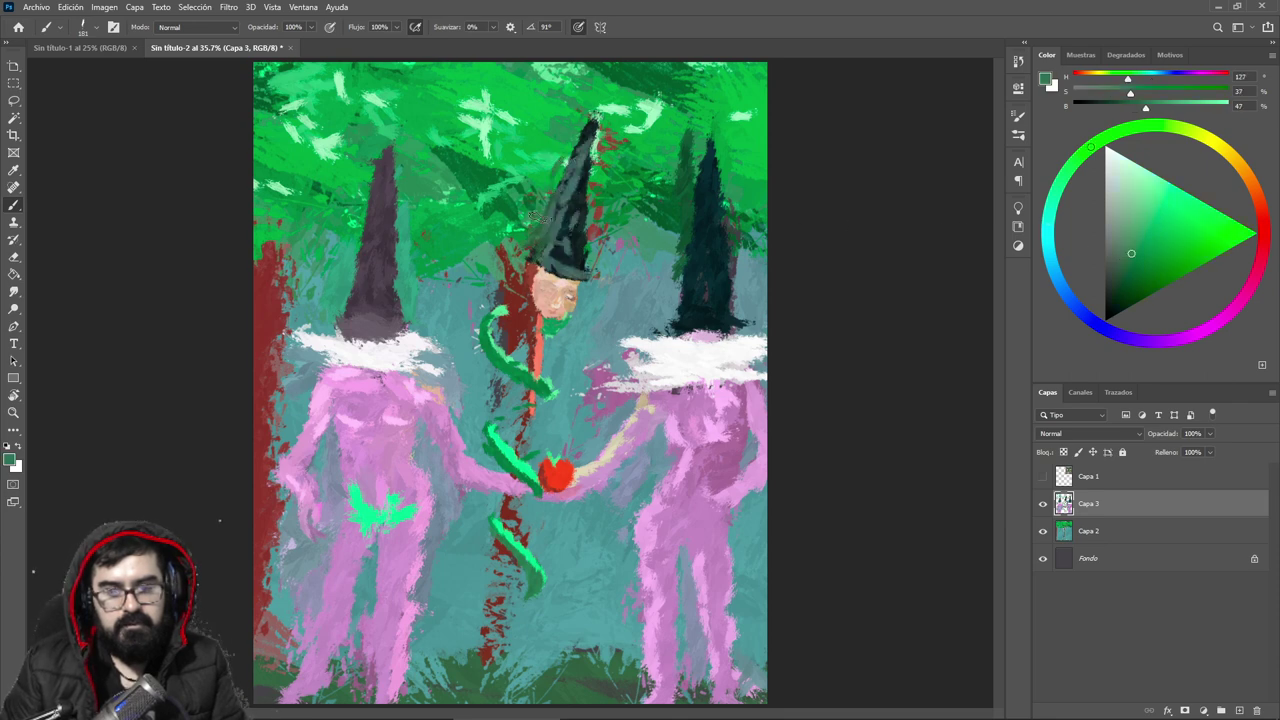
alt+click(557, 157)
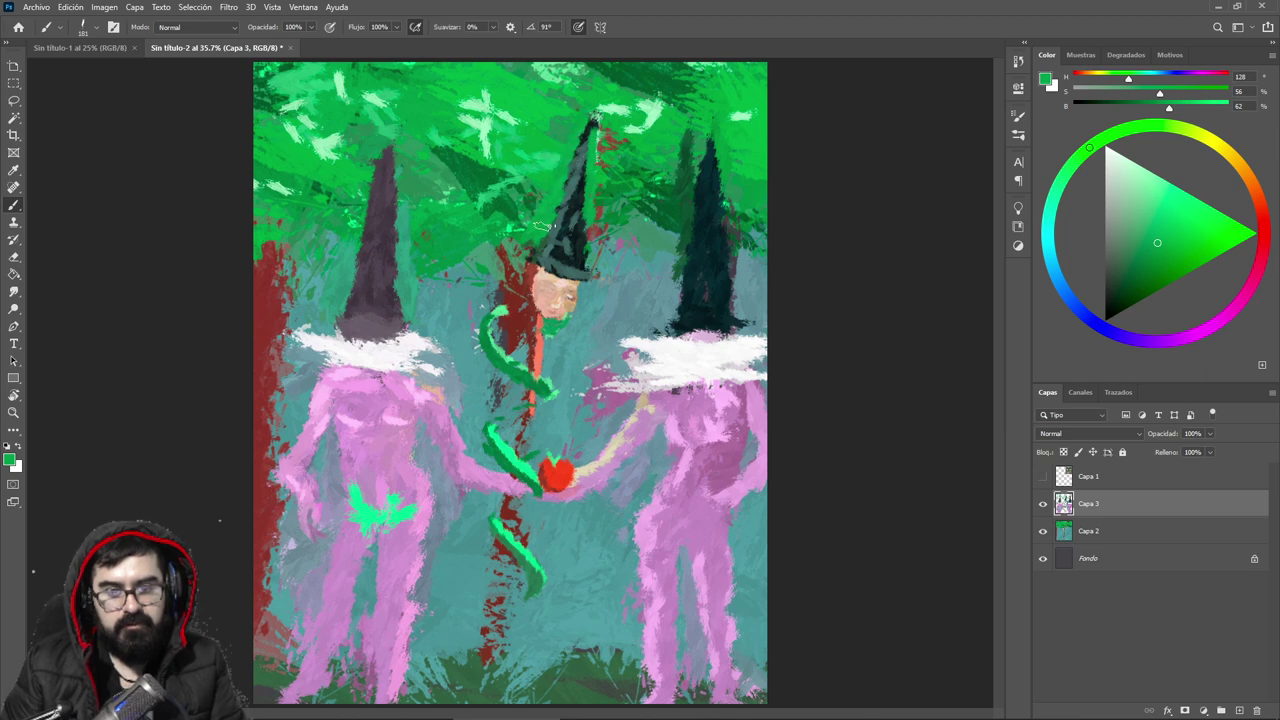
alt+click(533, 272)
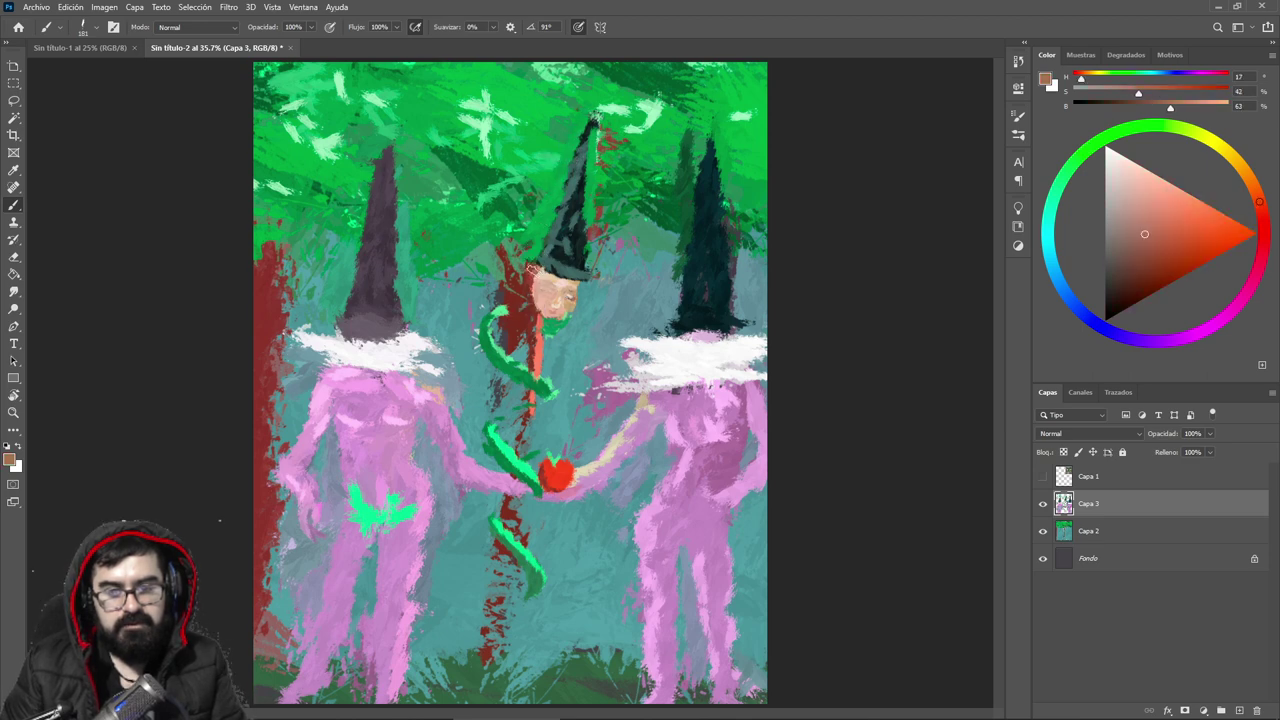
alt+click(529, 307)
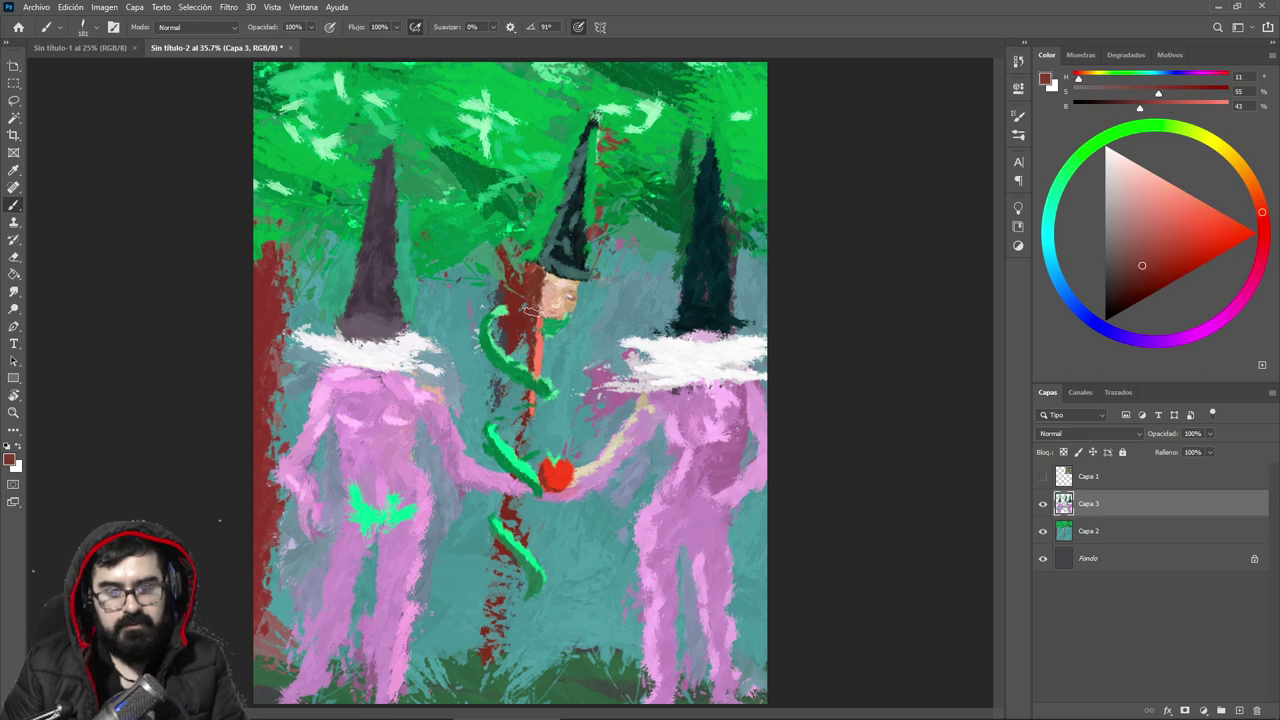
alt+click(548, 284)
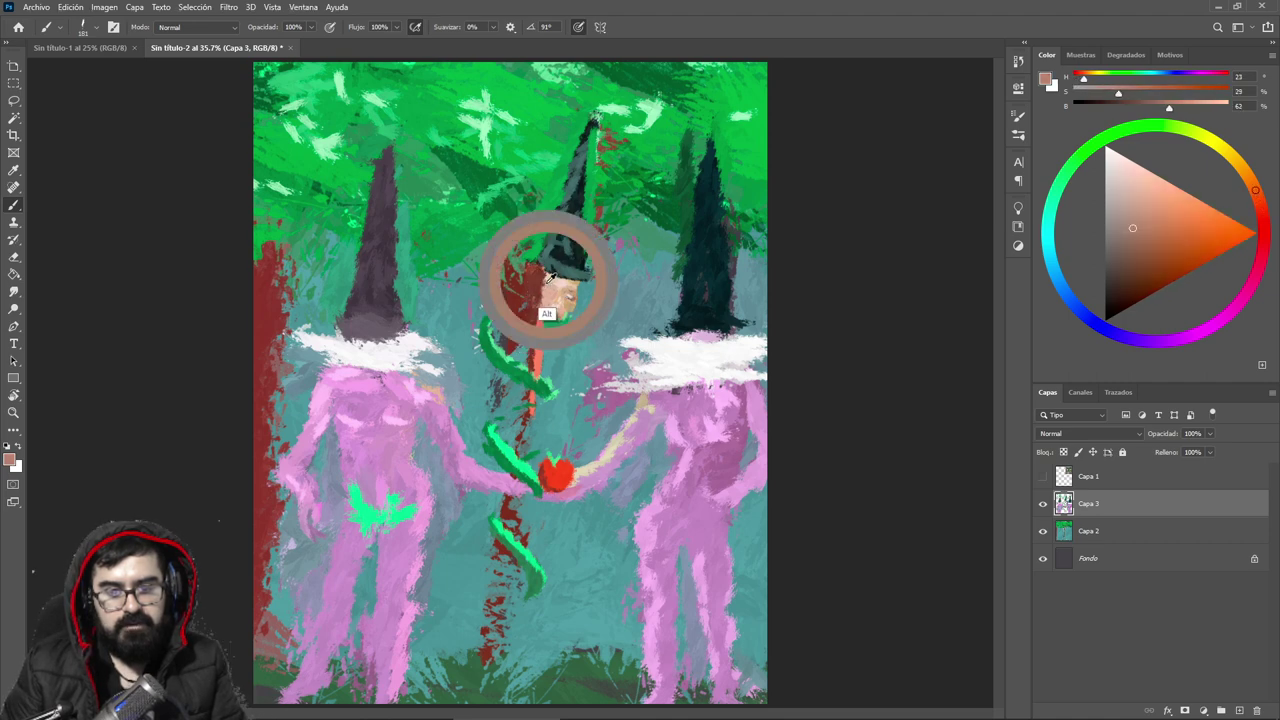
alt+click(555, 281)
alt+click(538, 310)
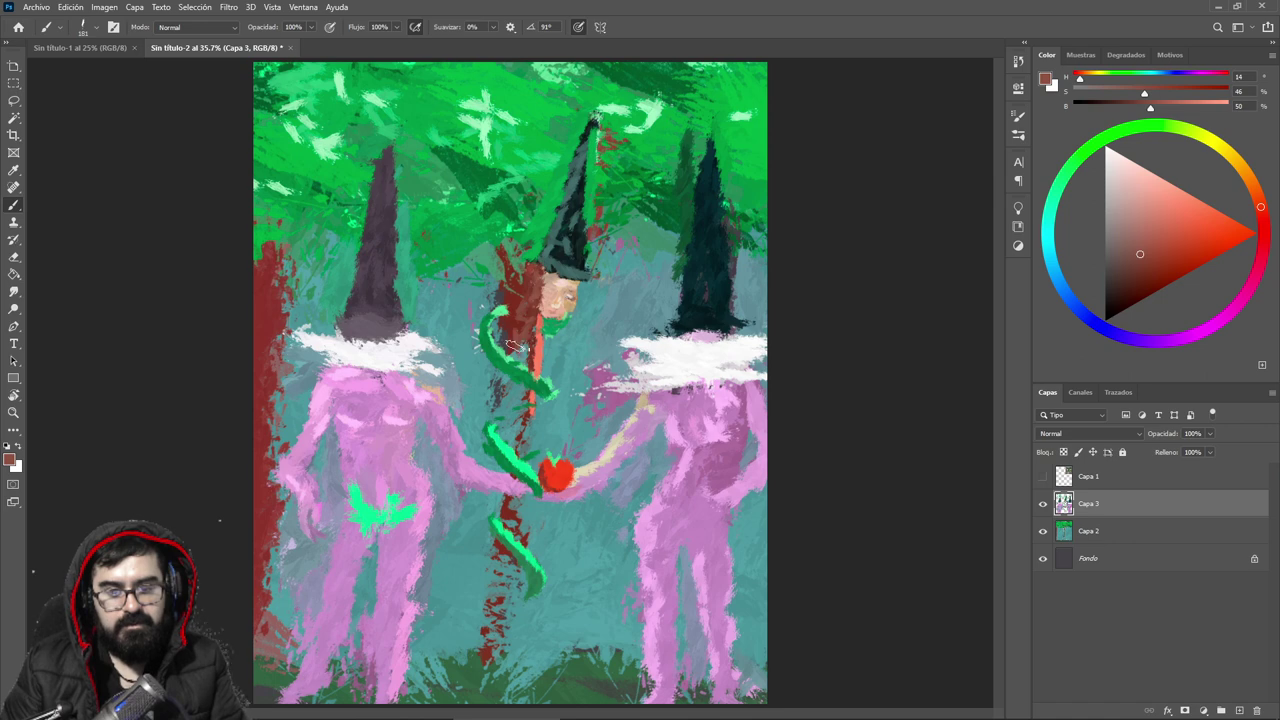
Step: Shade the central trunk with dark and reddish browns, enlarging the brush to 341 px, and paint sampled green over its upper part
click(1119, 278)
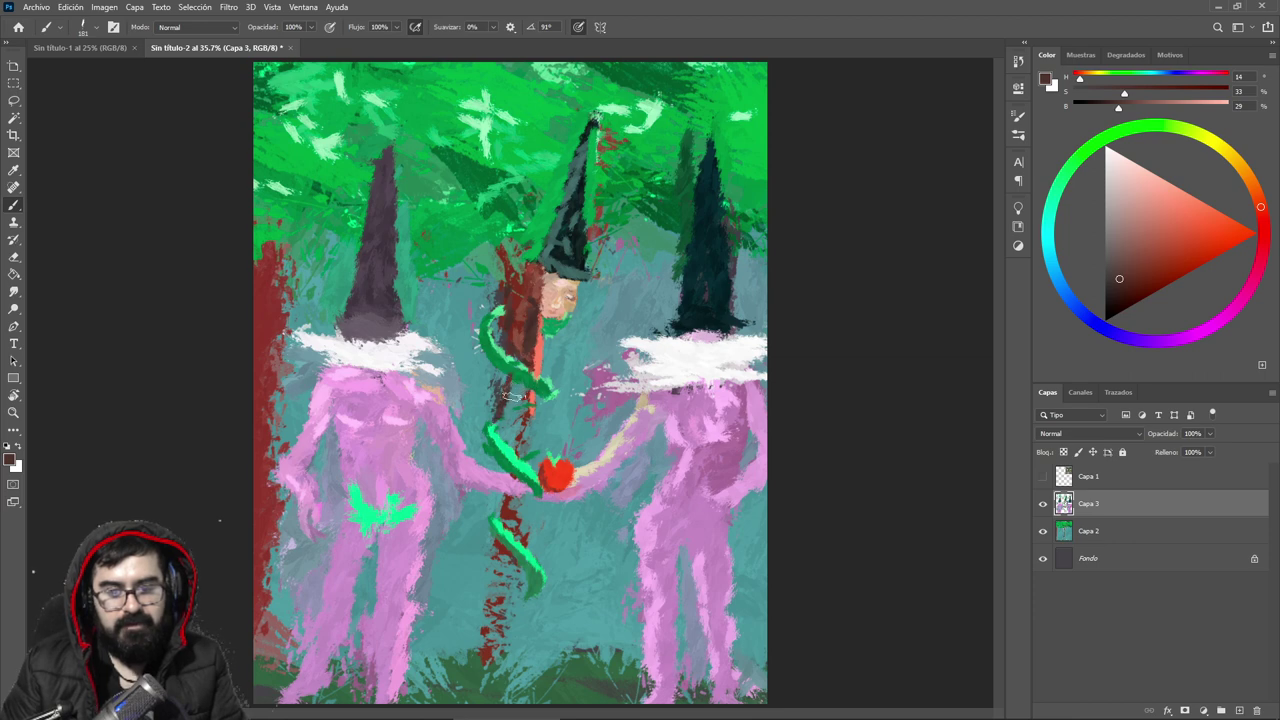
right_click(547, 365)
click(682, 398)
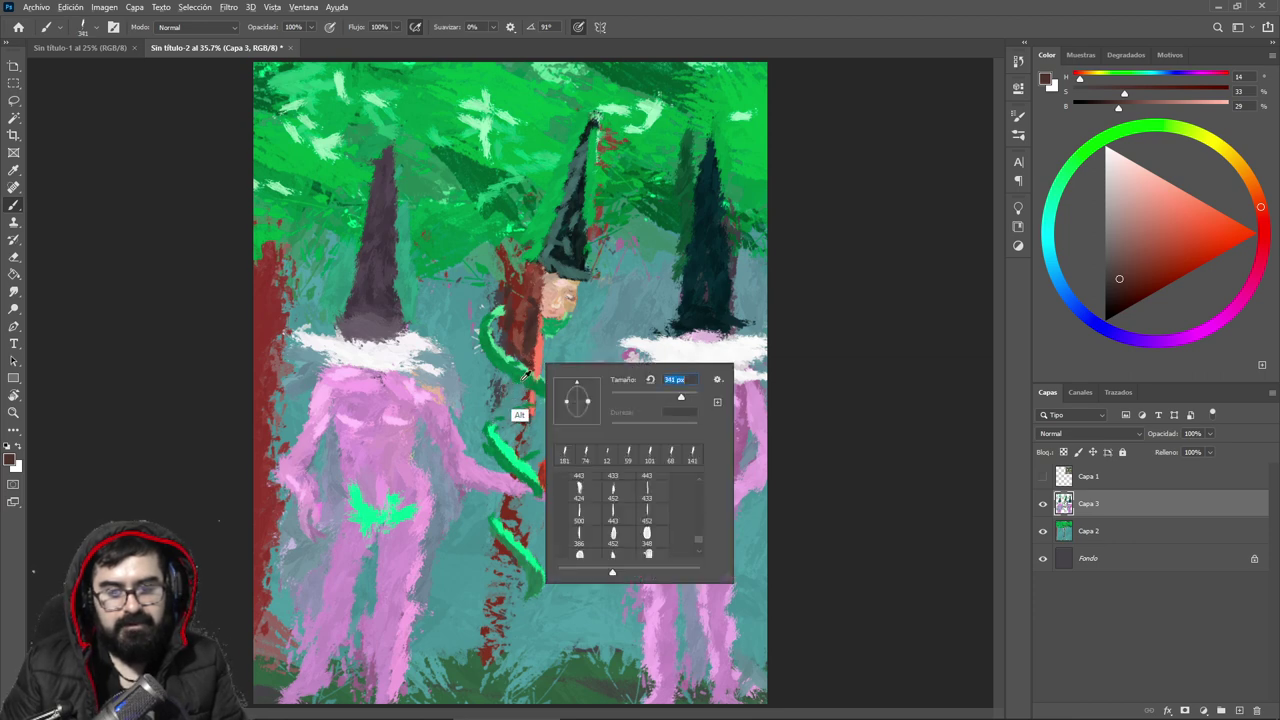
click(520, 372)
alt+click(527, 335)
mouse_move(523, 398)
mouse_down()
mouse_move(518, 432)
mouse_move(518, 376)
mouse_move(500, 410)
mouse_move(512, 418)
mouse_move(505, 438)
mouse_move(512, 378)
mouse_up()
alt+click(543, 280)
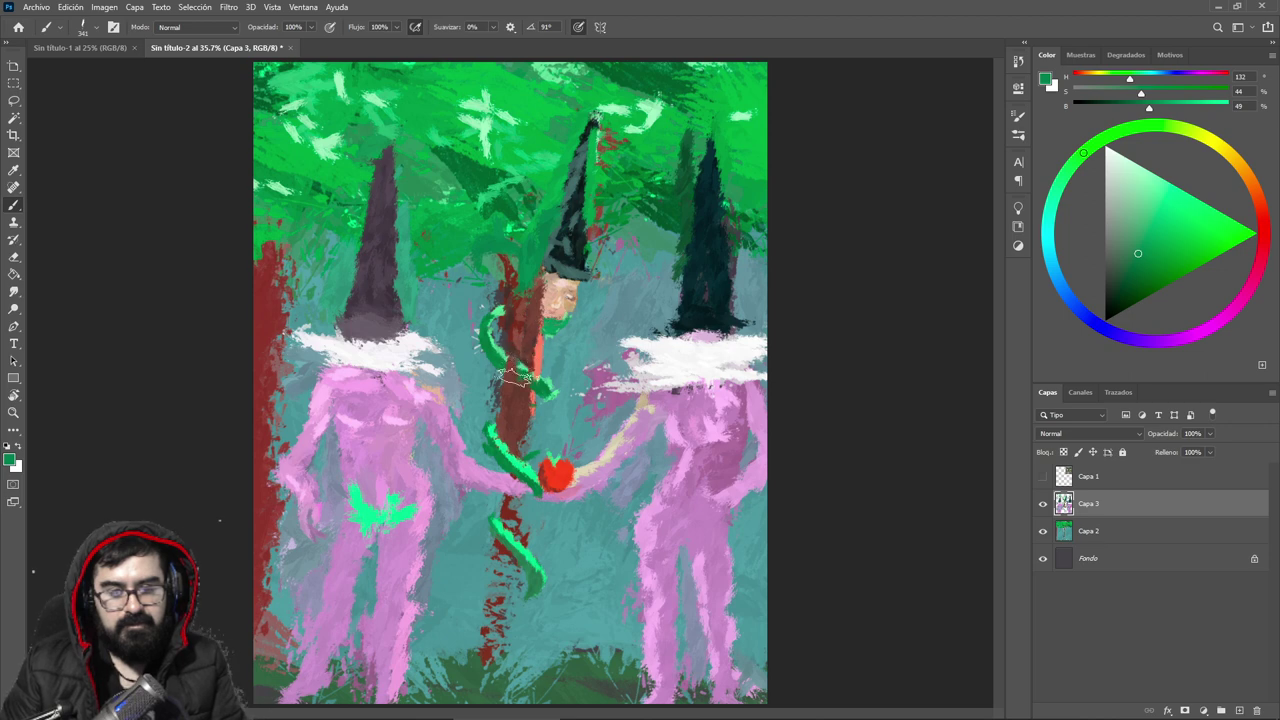
Step: Fill in the lower central trunk down to the grass with sampled reddish-brown, working around the green snake coils
drag(509, 412, 520, 436)
alt+click(516, 405)
mouse_move(508, 486)
mouse_down()
mouse_move(502, 512)
mouse_move(520, 525)
mouse_up()
mouse_move(500, 578)
mouse_down()
mouse_move(494, 560)
mouse_move(495, 660)
mouse_move(506, 608)
mouse_move(500, 642)
mouse_up()
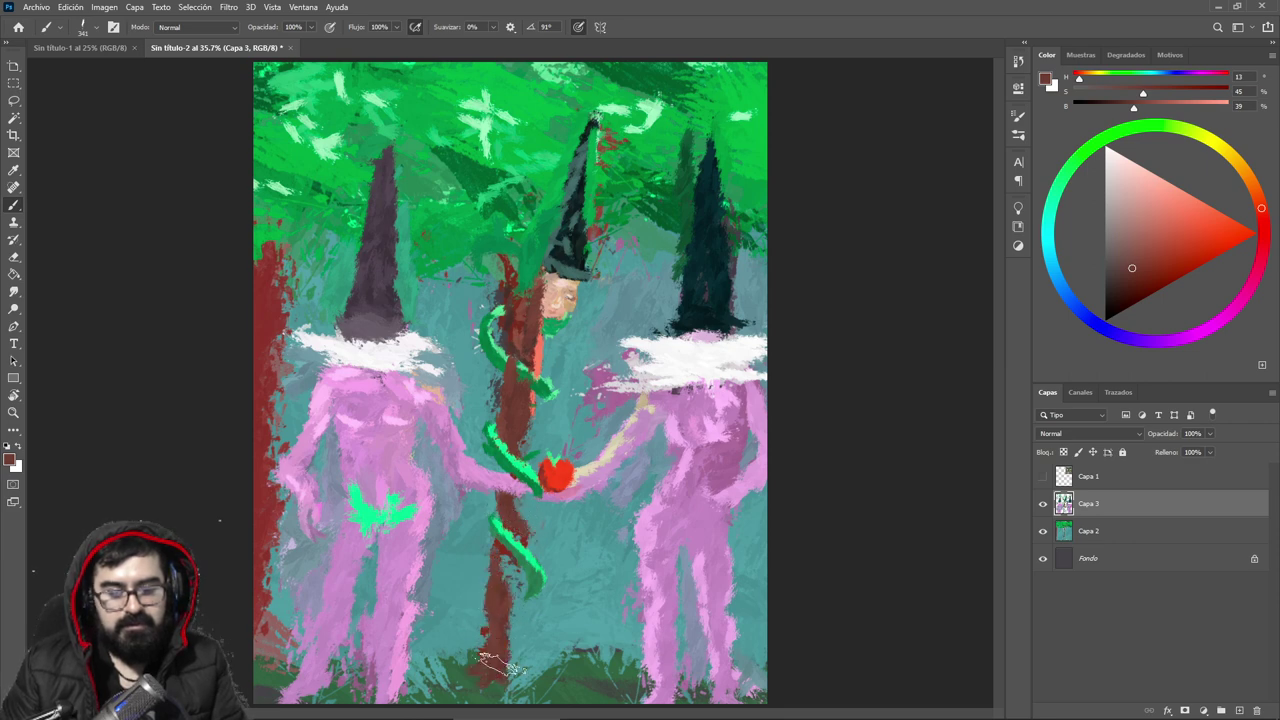
alt+click(467, 668)
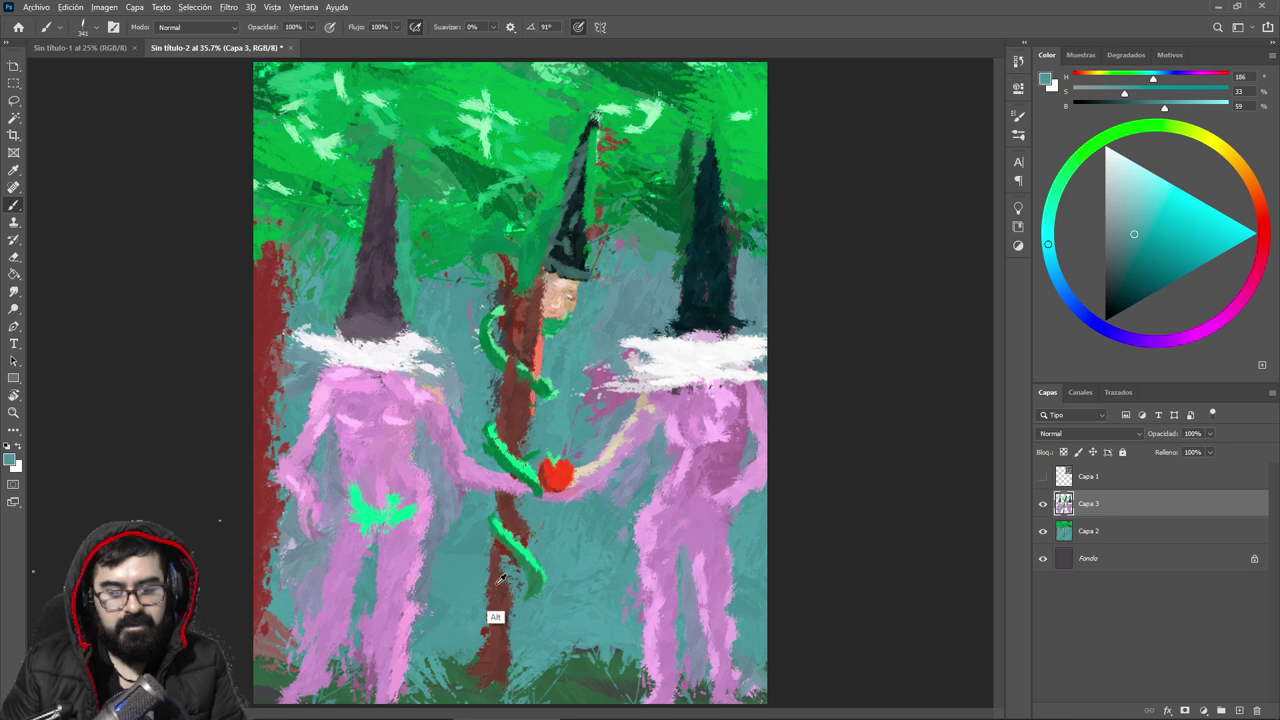
alt+click(492, 612)
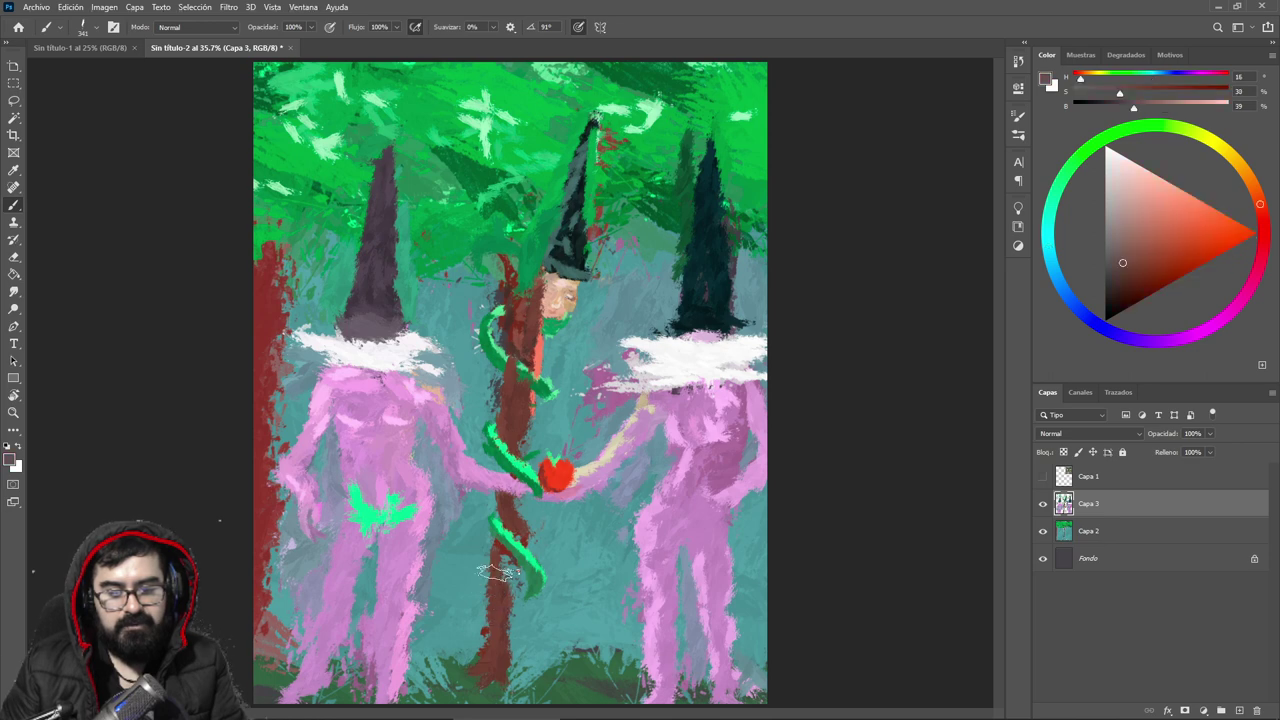
Step: Widen the base of the central trunk with muted brown and repaint the surrounding ground in dark green
alt+click(528, 660)
alt+click(510, 664)
mouse_move(525, 668)
mouse_down()
mouse_move(517, 642)
mouse_move(502, 659)
mouse_up()
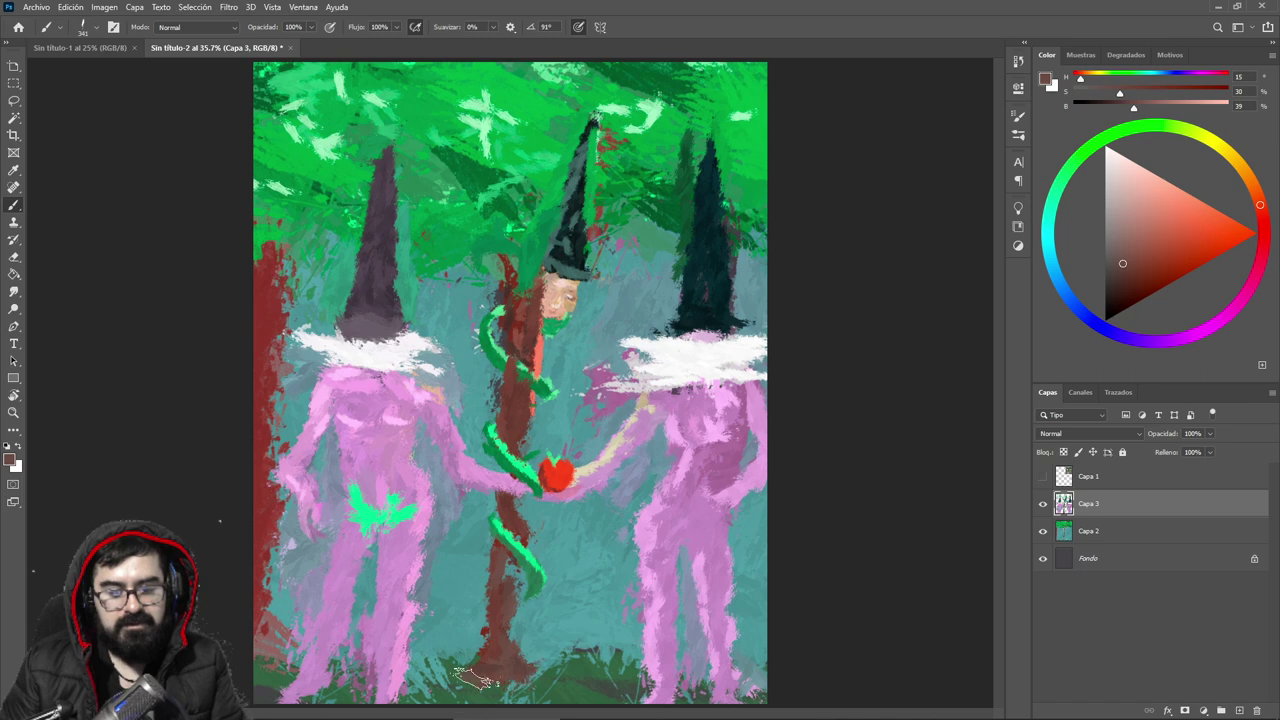
alt+click(479, 686)
mouse_move(485, 688)
mouse_down()
mouse_move(538, 665)
mouse_move(445, 672)
mouse_up()
drag(340, 692, 305, 672)
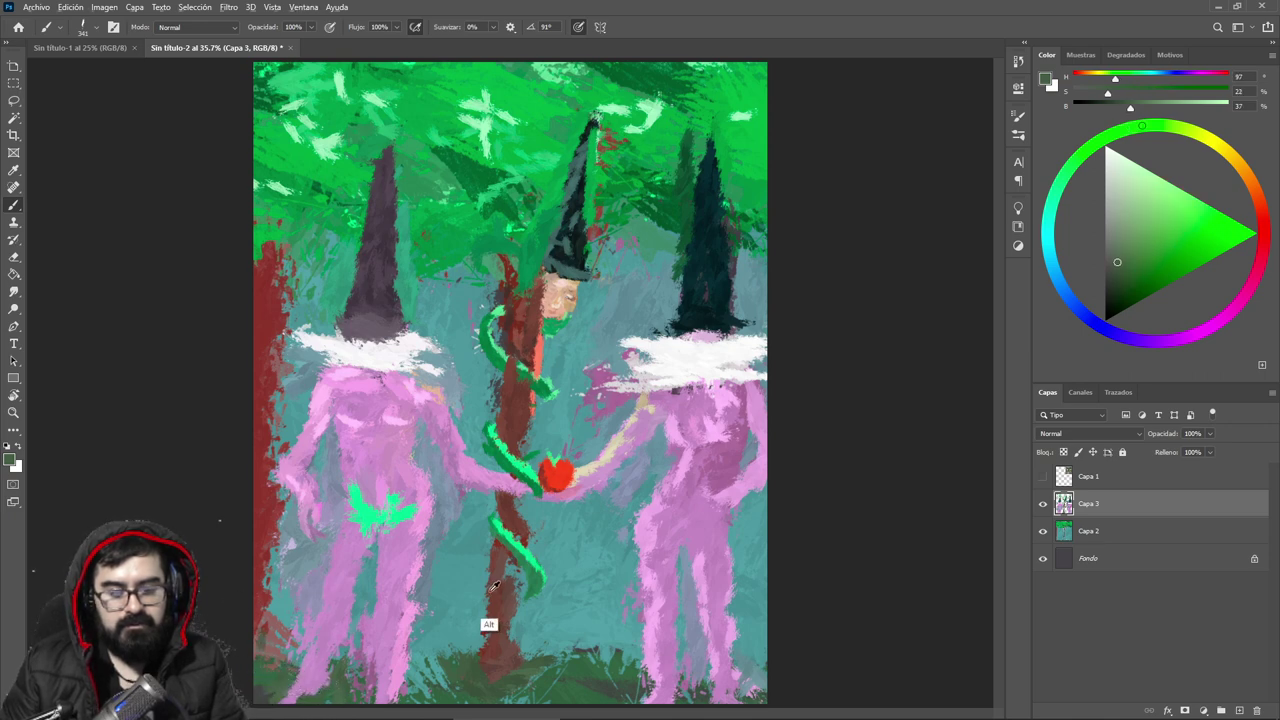
Step: Tone down the tree trunk at the painting's left edge with sampled brown and cover its top with foliage green
alt+click(492, 628)
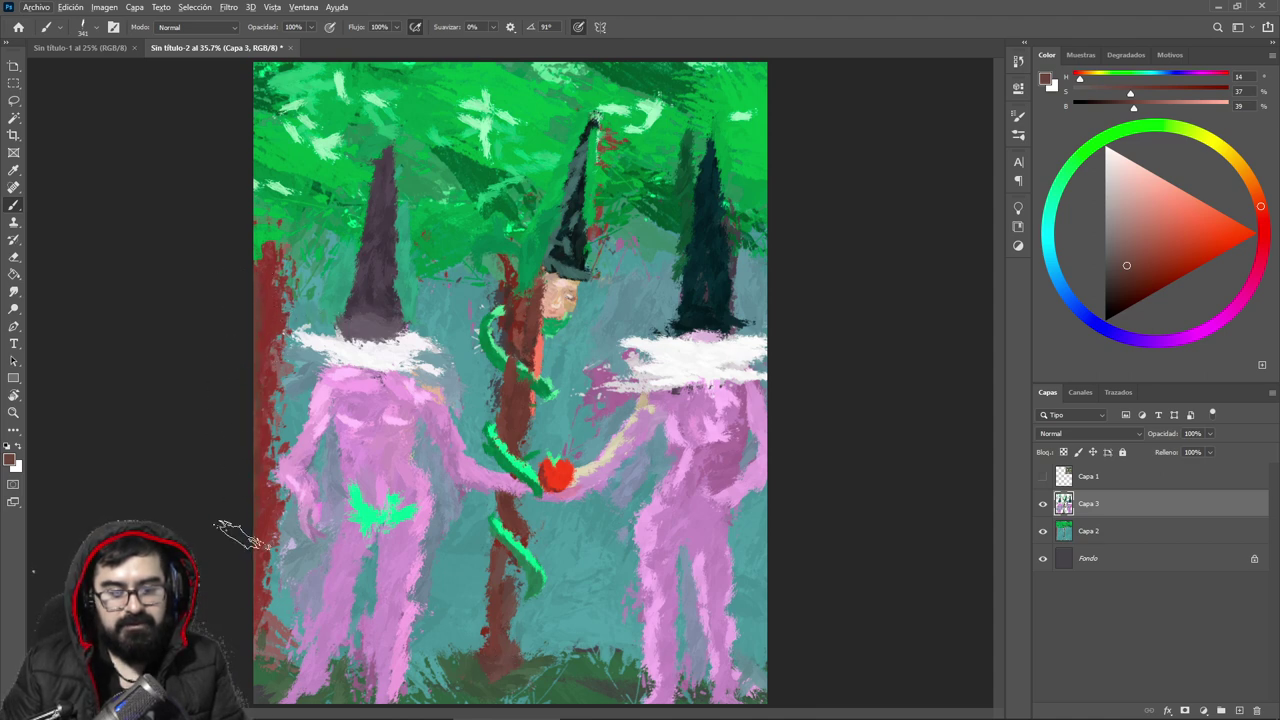
alt+click(276, 252)
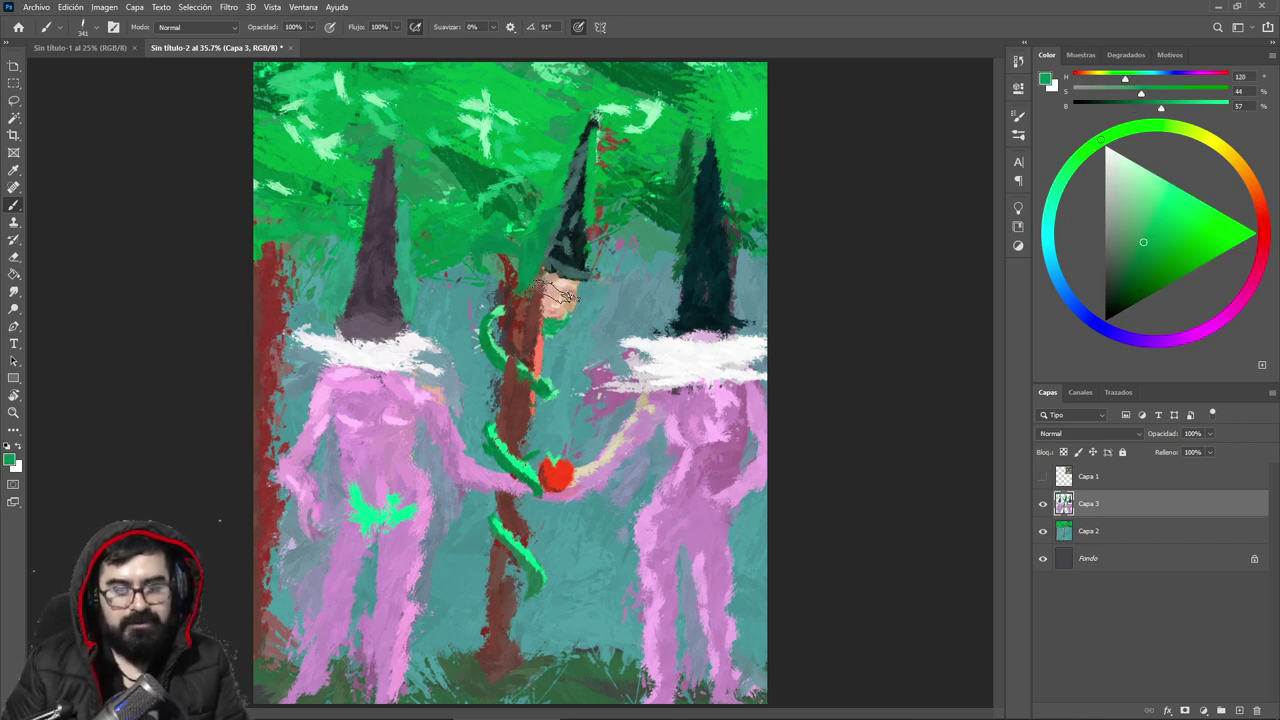
scroll(560, 292, up, 5)
alt+click(470, 340)
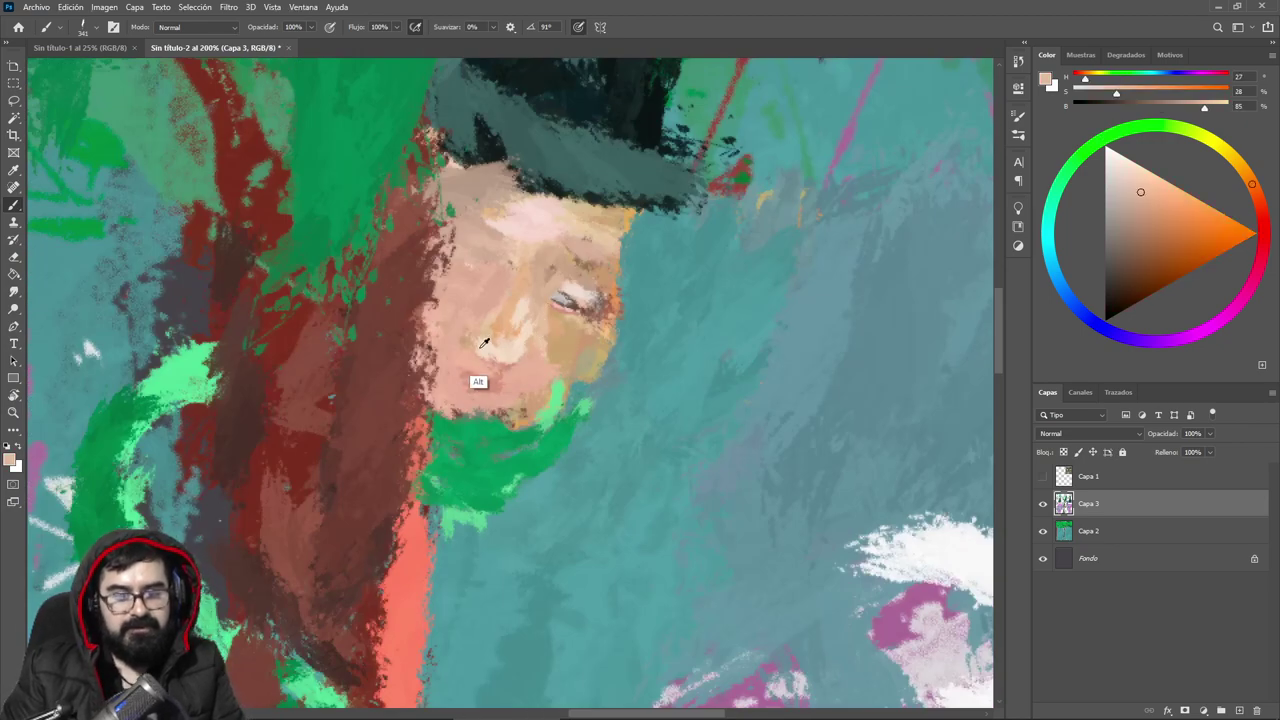
key(z)
click(478, 27)
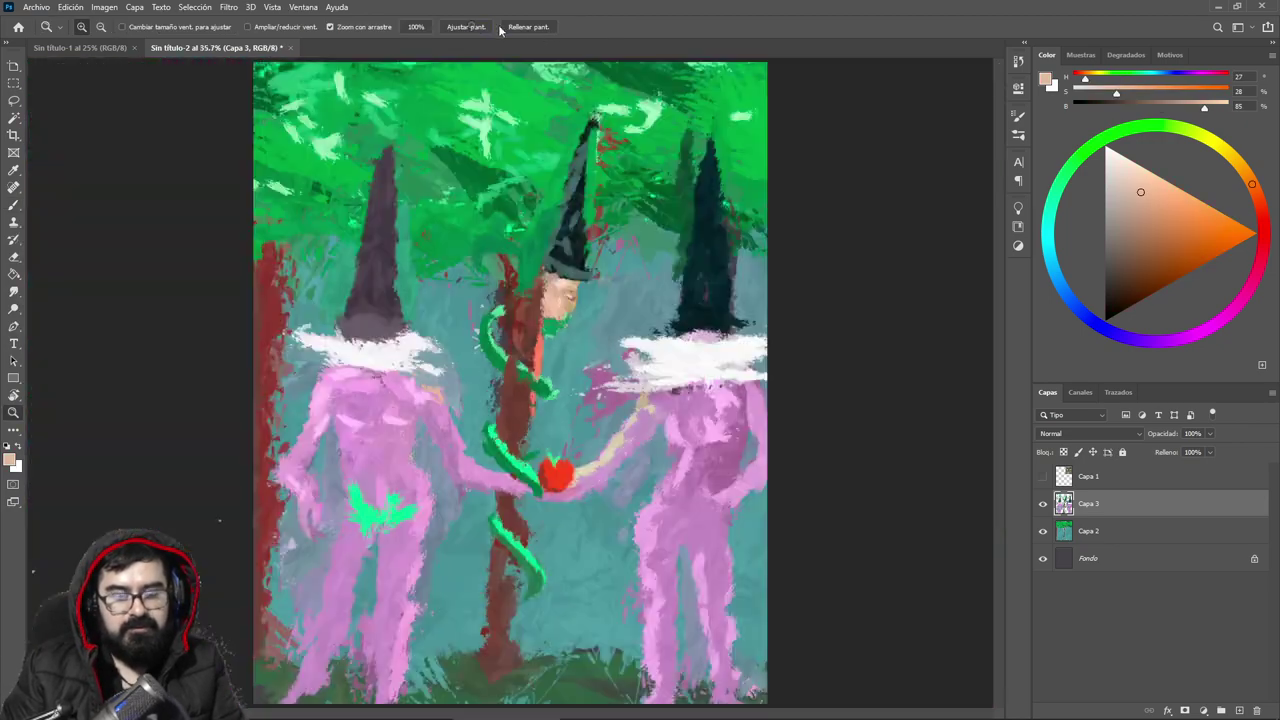
key(b)
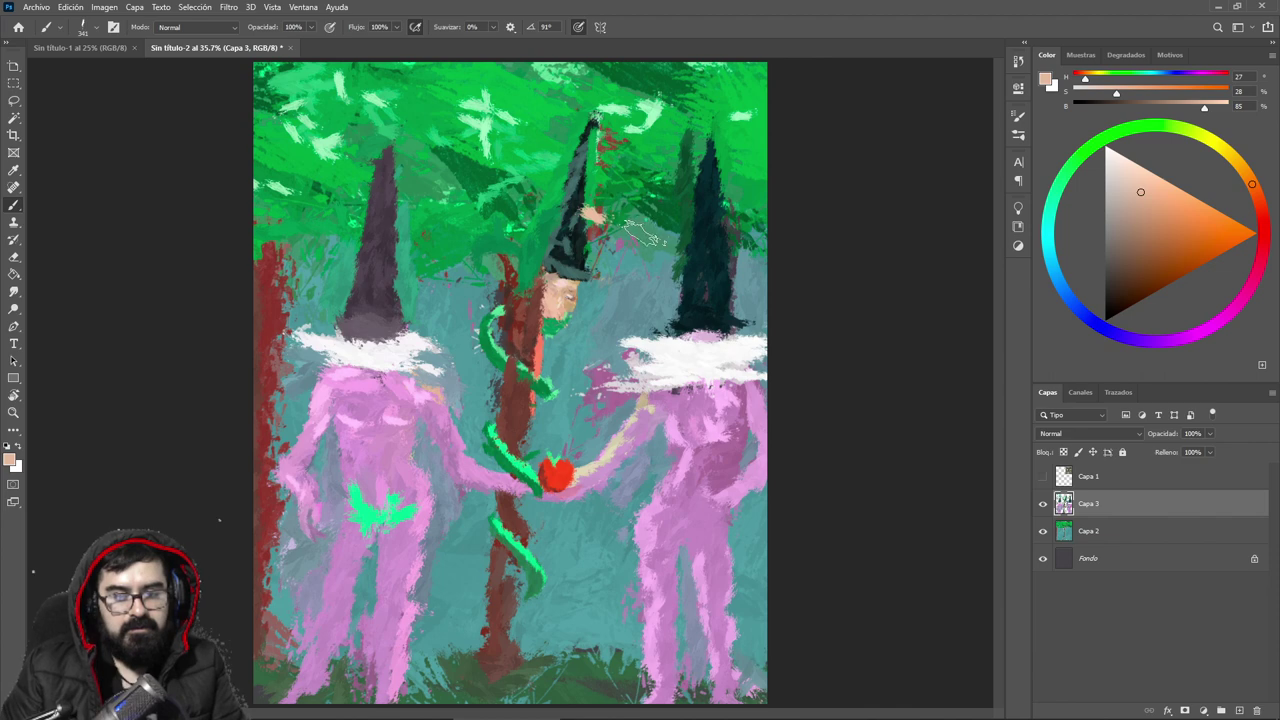
key(ctrl+z)
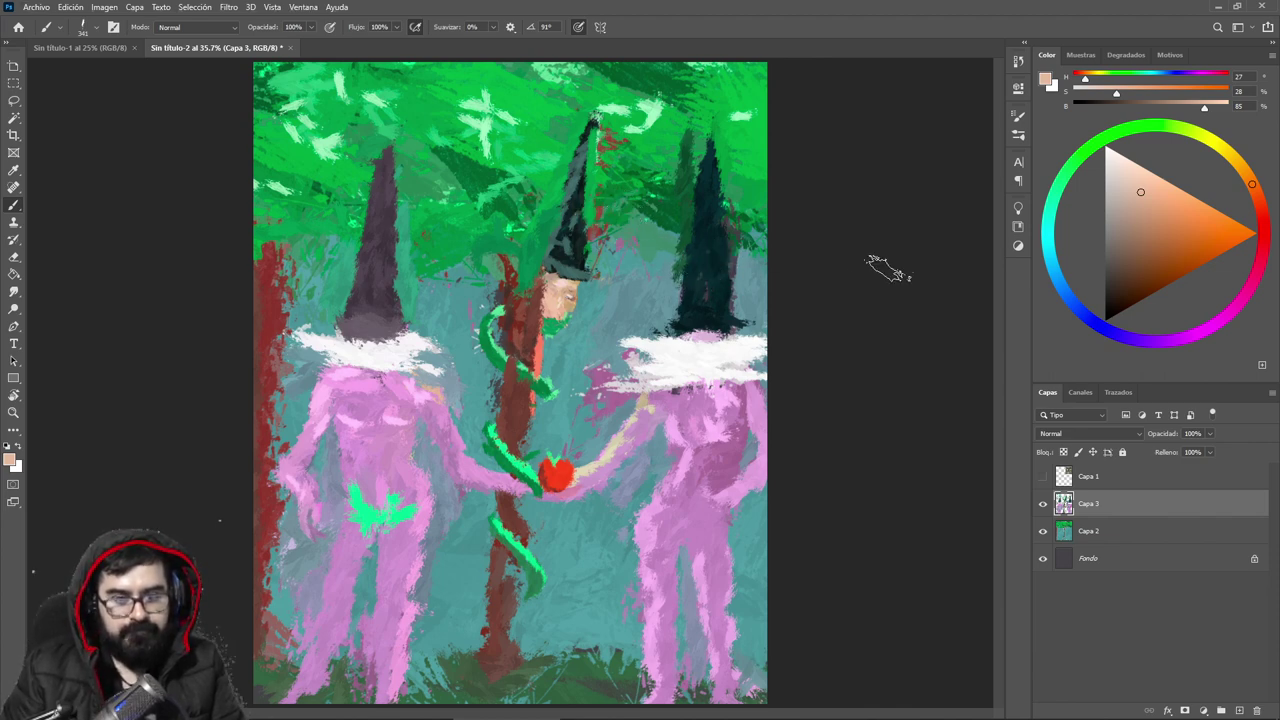
Step: Repaint the left figure's pointed hat in dark teal sampled from the right figure's hat, and touch up the white collar
alt+click(700, 290)
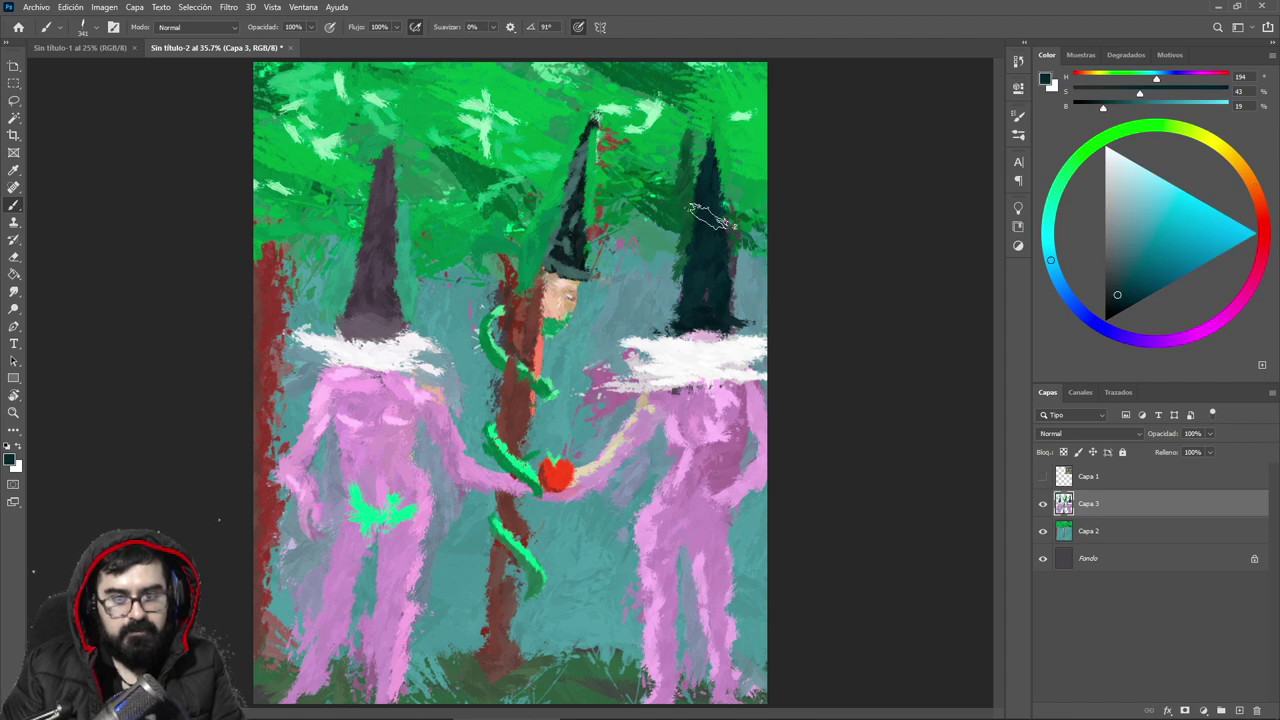
mouse_move(355, 298)
mouse_down()
mouse_move(377, 320)
mouse_move(377, 222)
mouse_move(365, 300)
mouse_move(347, 295)
mouse_move(359, 258)
mouse_move(380, 280)
mouse_up()
alt+click(368, 352)
mouse_move(368, 352)
mouse_down()
mouse_move(402, 341)
mouse_move(345, 340)
mouse_up()
alt+click(362, 380)
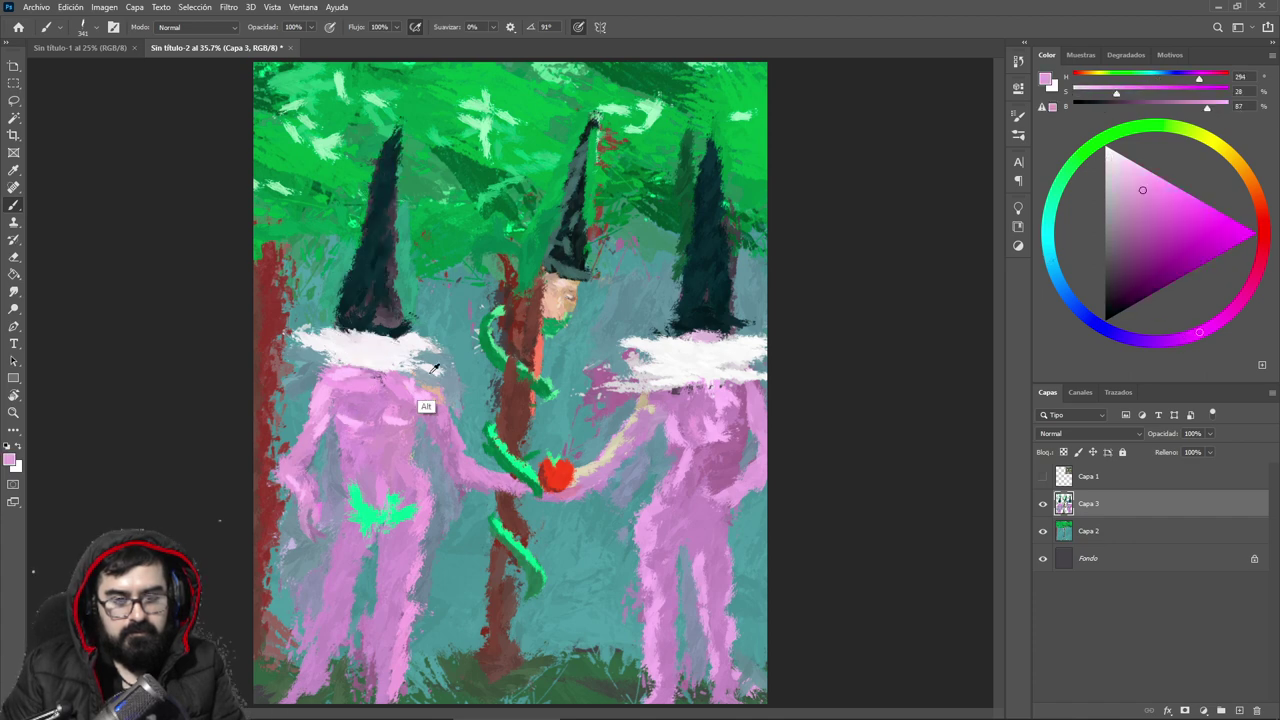
key(ctrl)
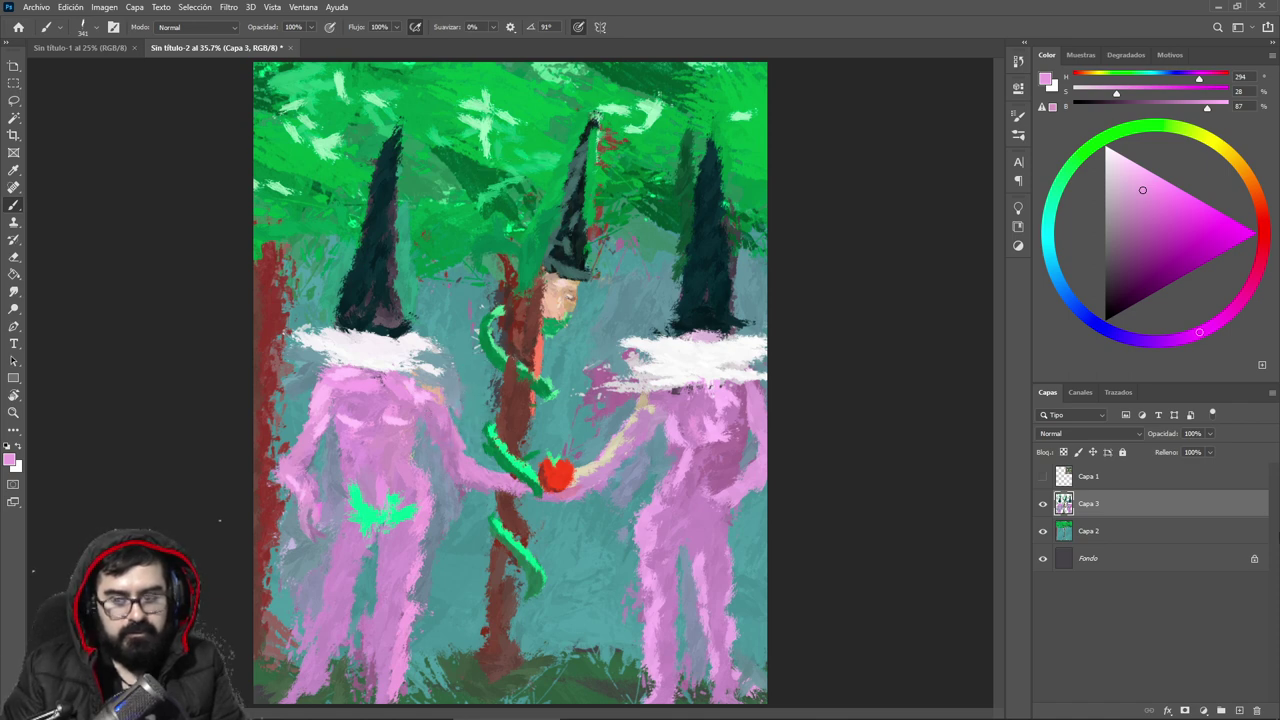
Step: Lower the saturation of the background layer Capa 2 to about -55 with a Hue/Saturation adjustment
click(1112, 541)
key(ctrl+u)
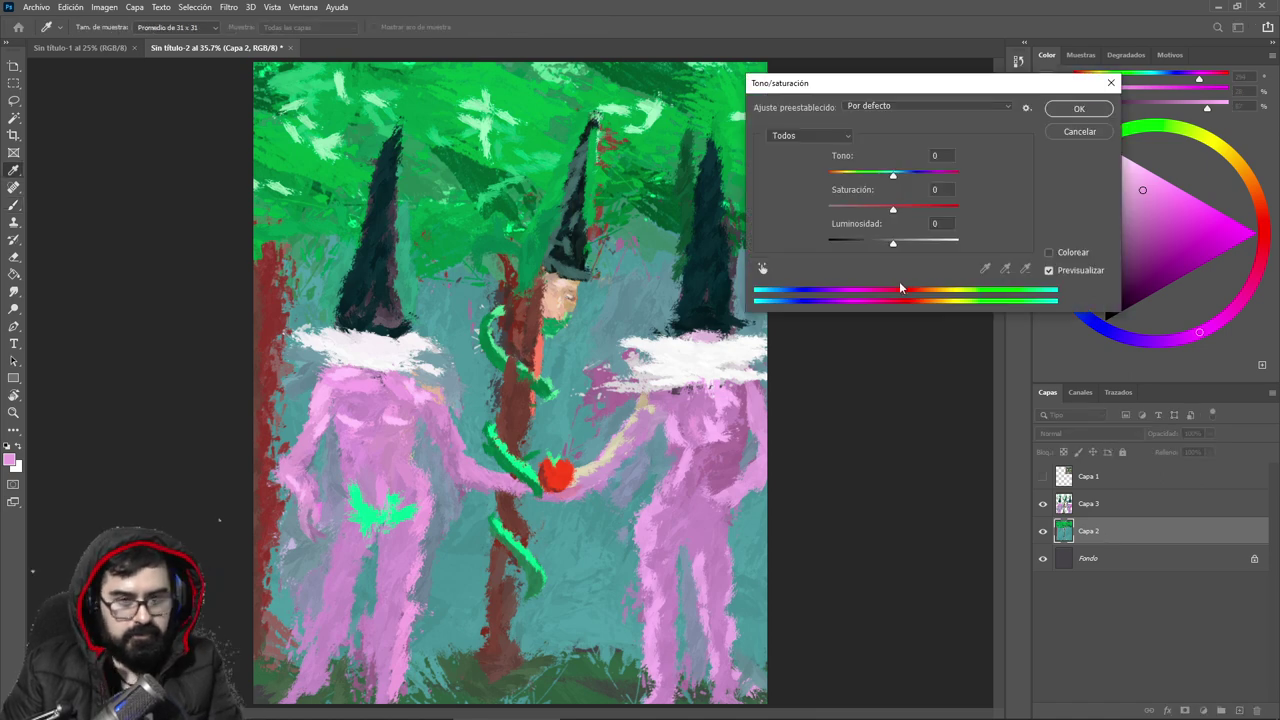
drag(893, 209, 866, 209)
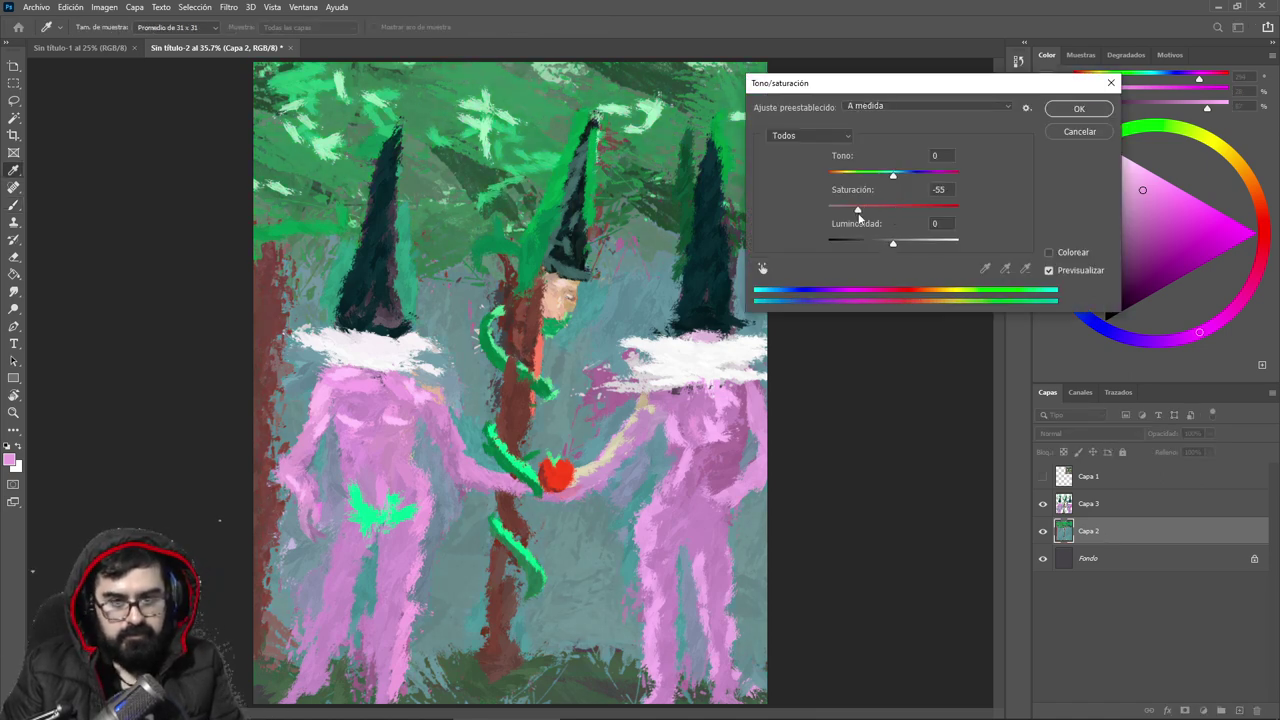
click(1060, 110)
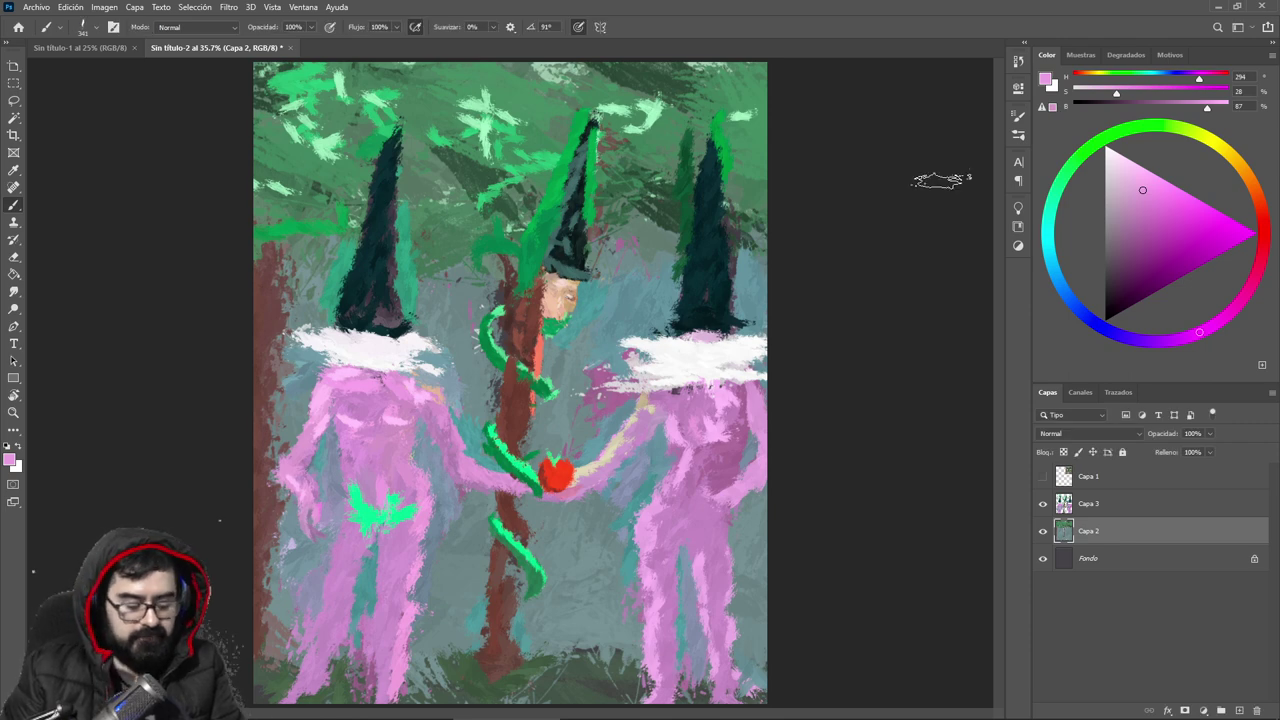
Step: On Capa 3, paint over the bright green along the outer side of the central hat with sampled muted green and a 141 px brush
right_click(443, 313)
double_click(569, 521)
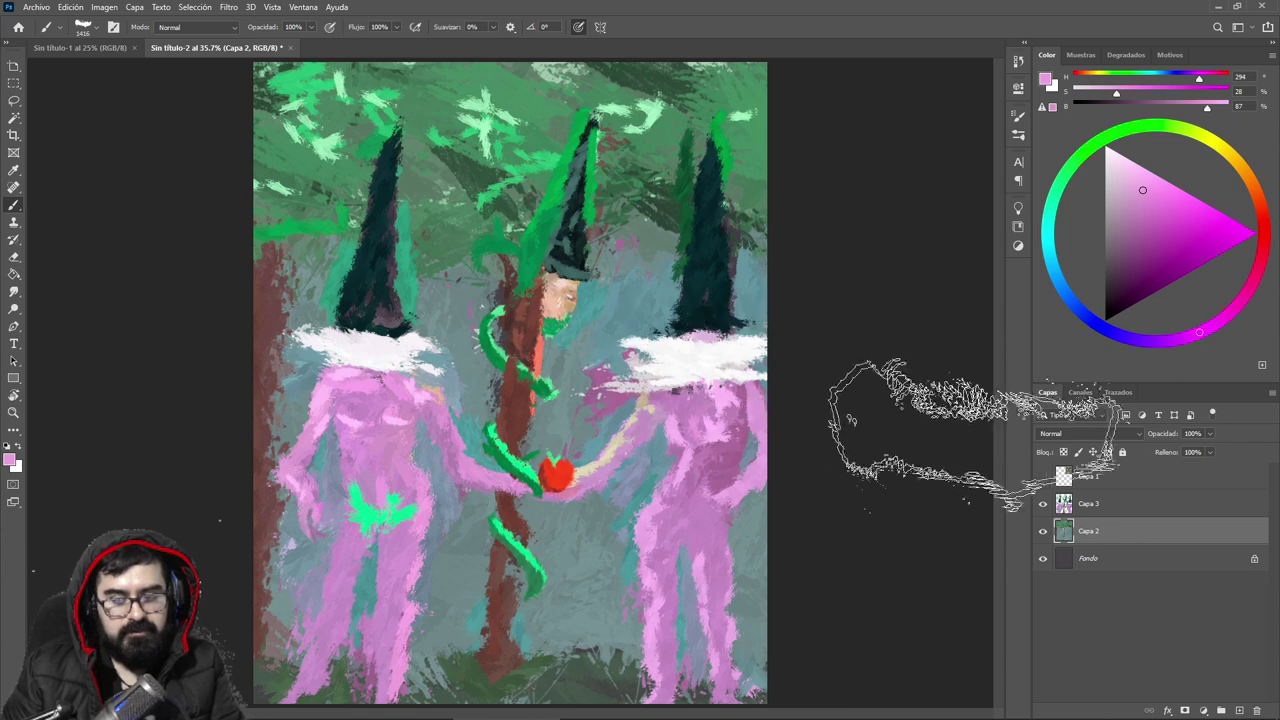
click(1088, 503)
right_click(590, 278)
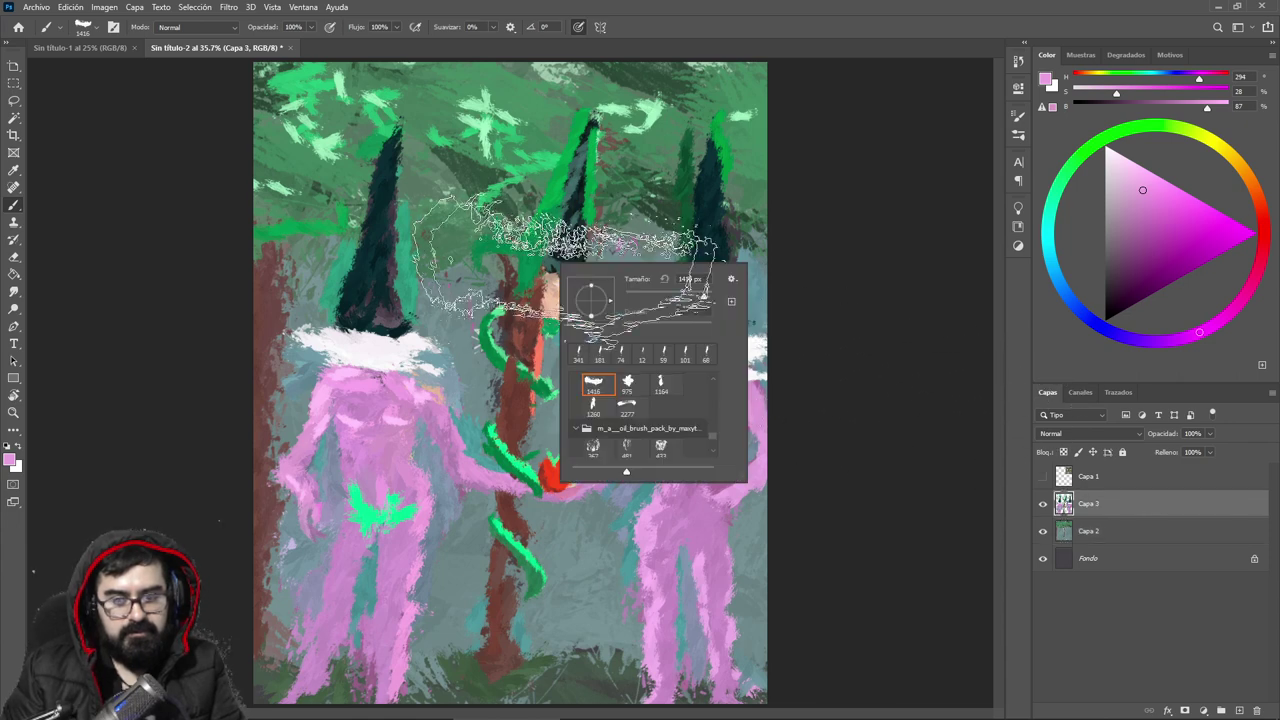
click(638, 357)
click(648, 293)
click(731, 59)
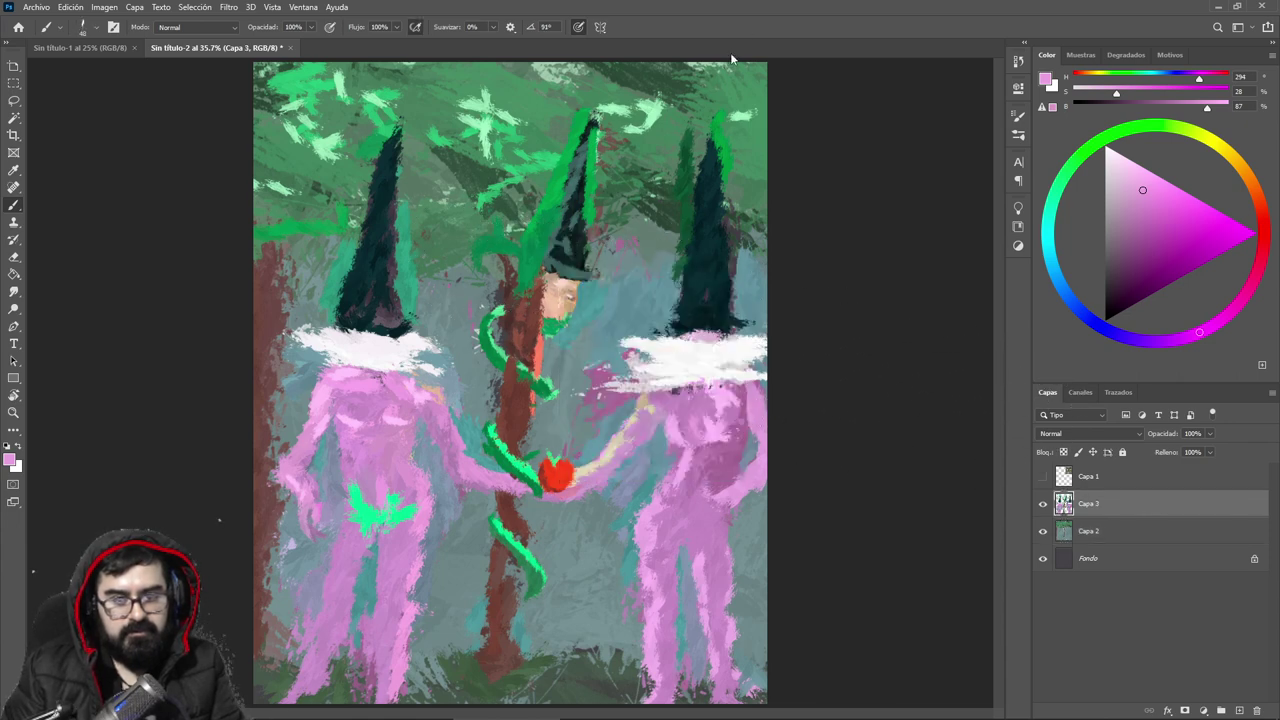
alt+click(569, 186)
right_click(562, 198)
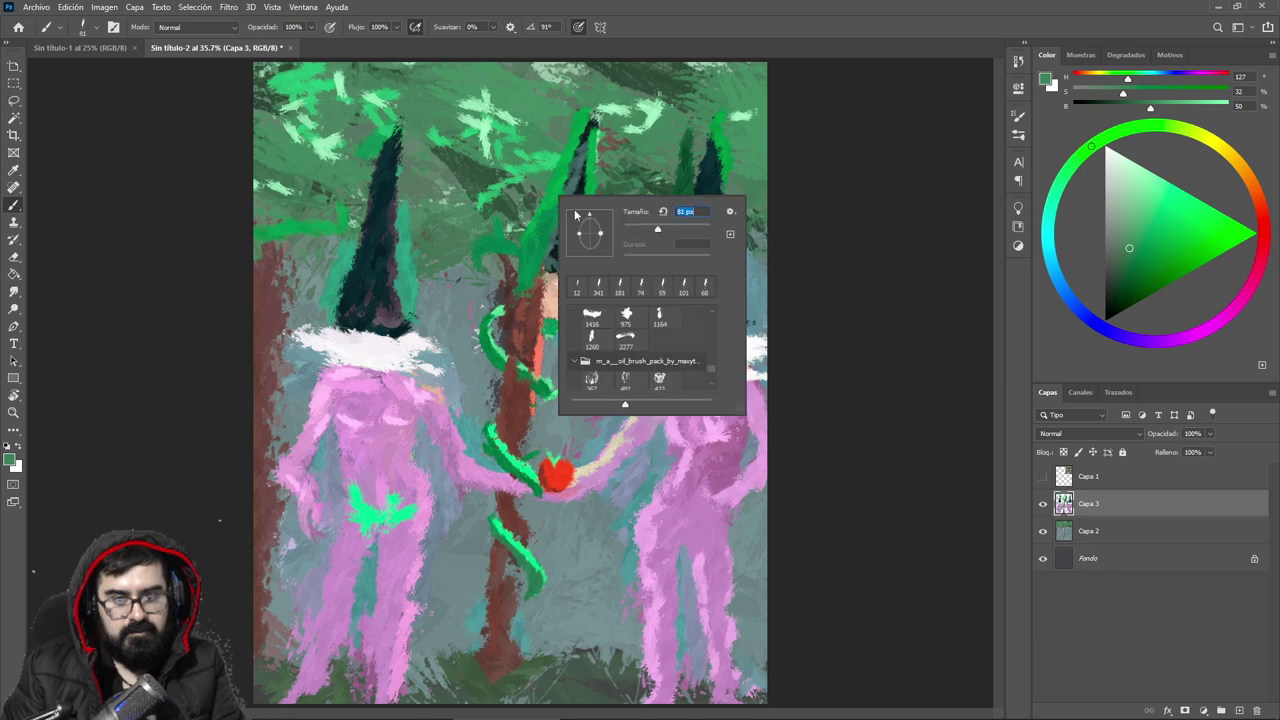
click(521, 222)
right_click(564, 198)
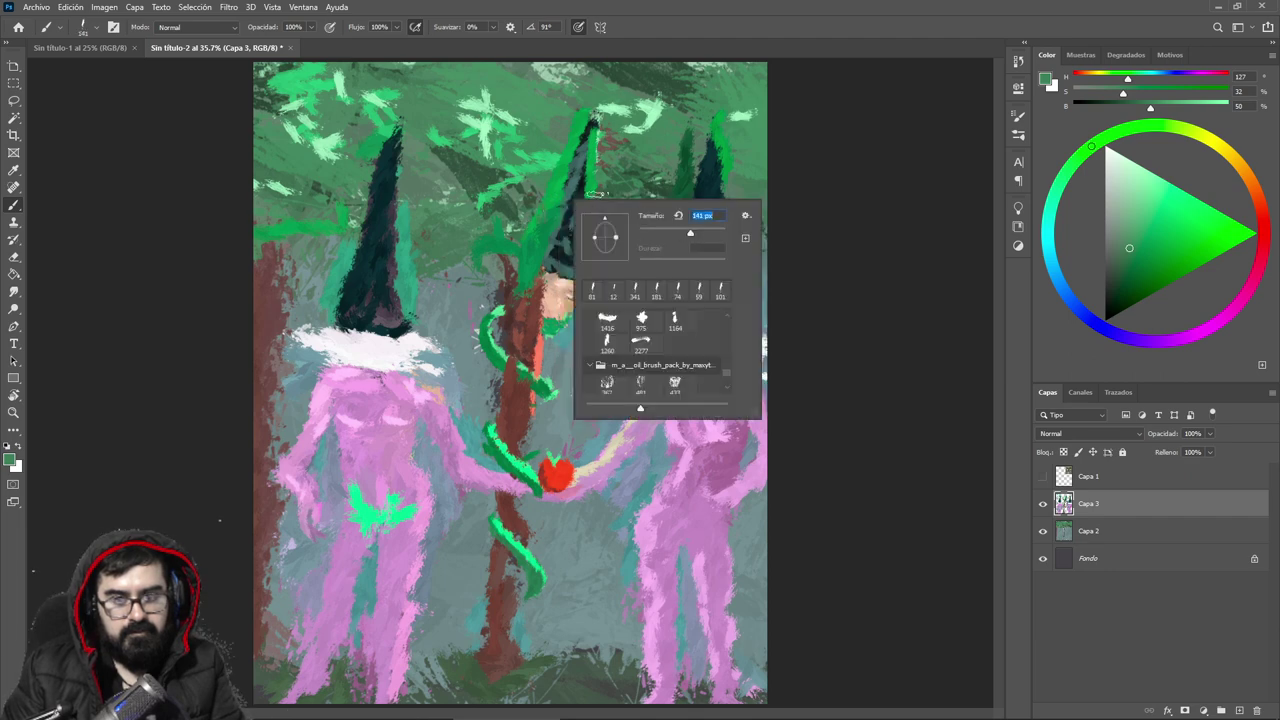
click(552, 178)
alt+click(552, 168)
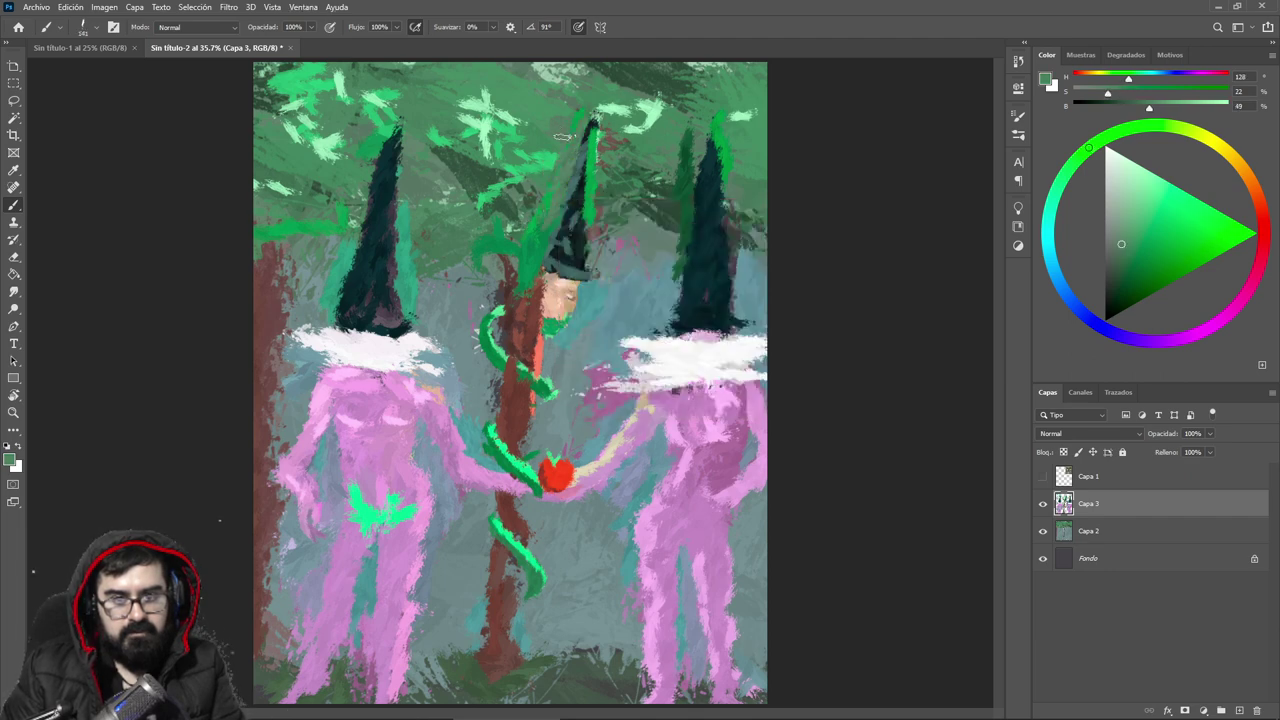
right_click(551, 195)
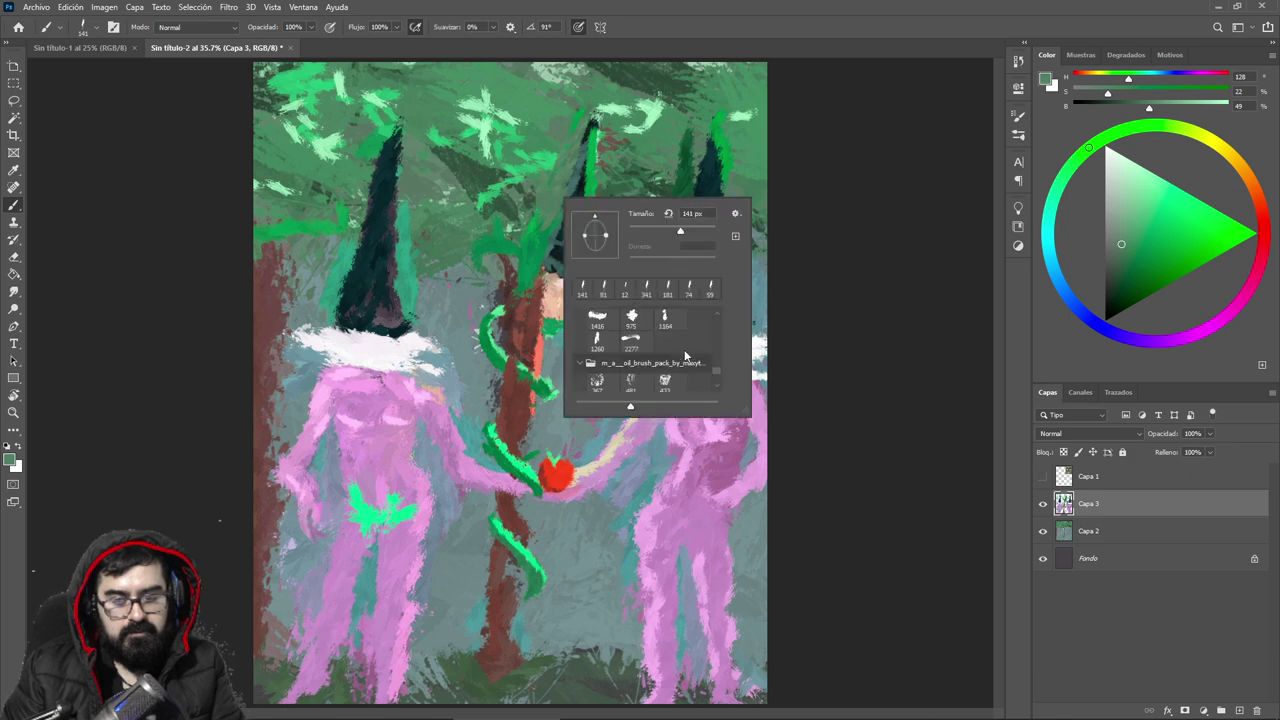
drag(717, 371, 710, 359)
click(807, 56)
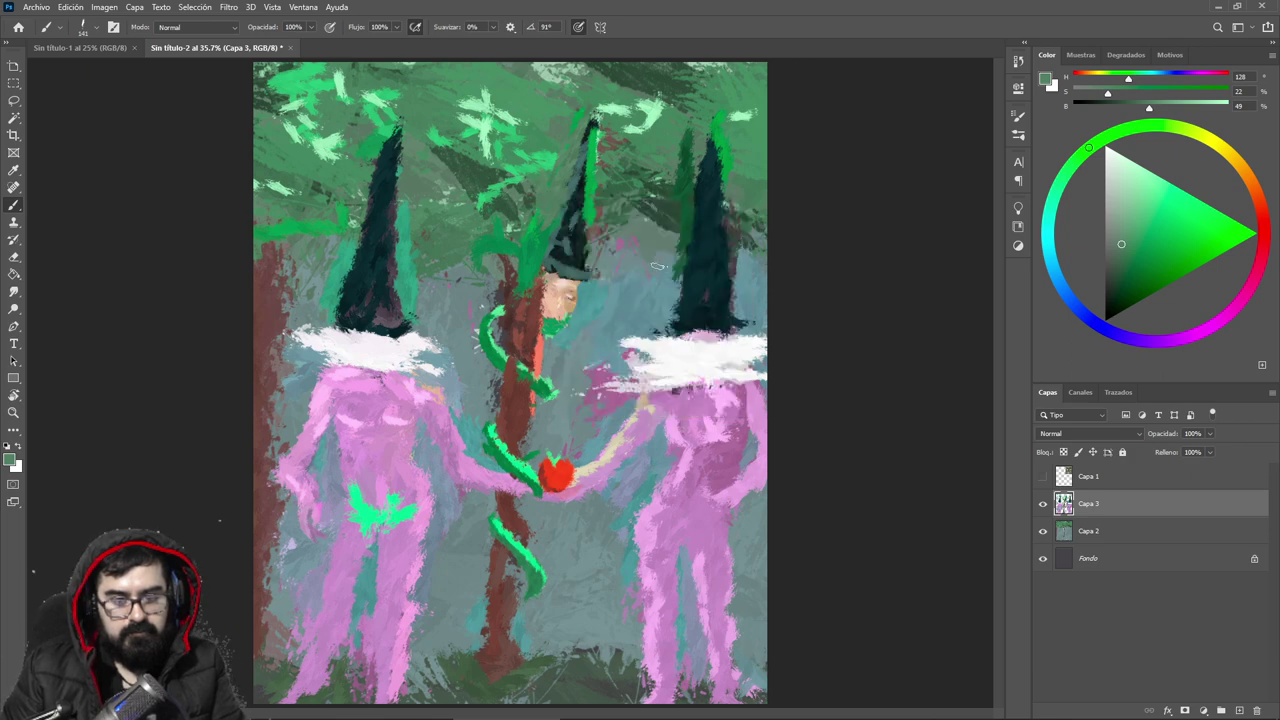
alt+click(712, 320)
alt+click(680, 348)
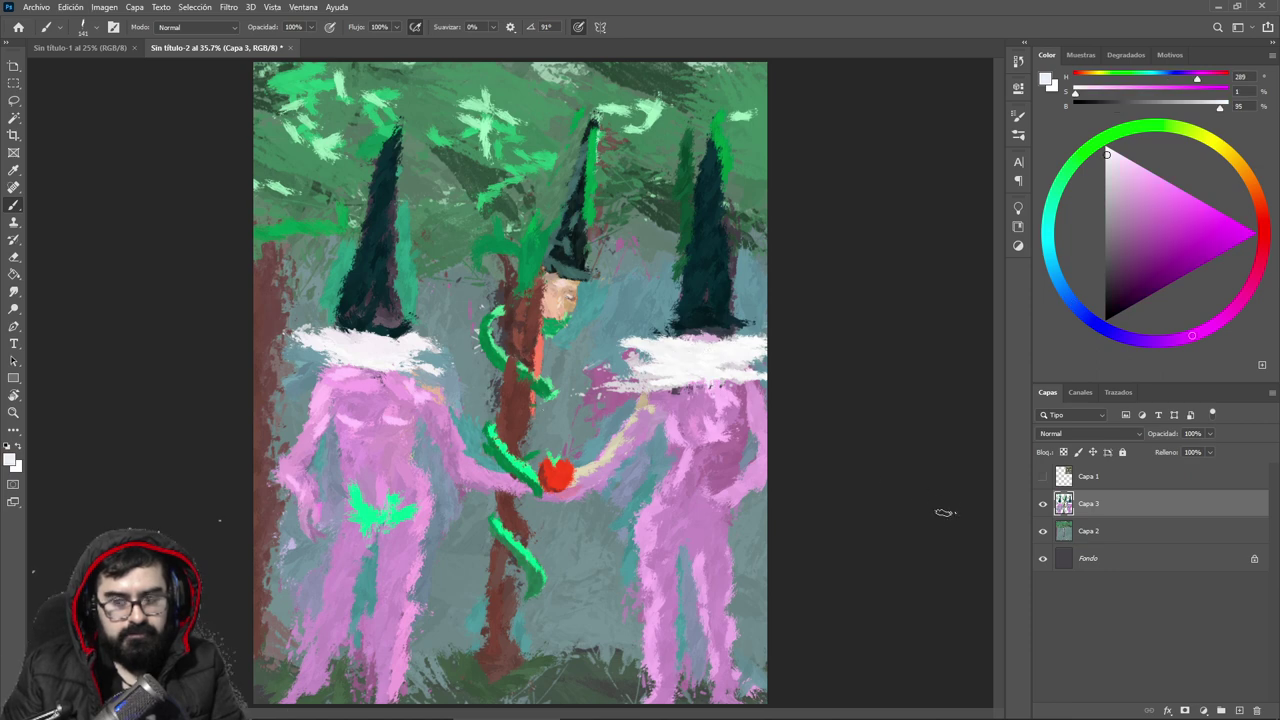
click(1085, 532)
right_click(632, 392)
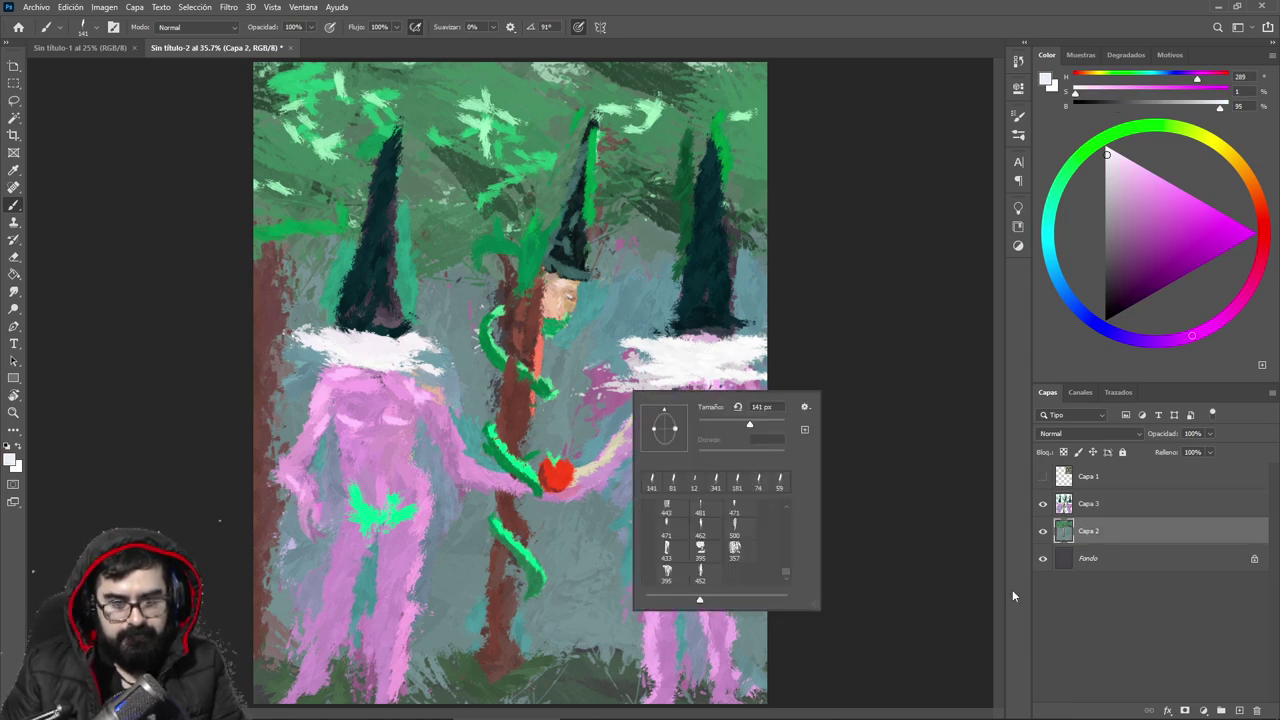
key(Escape)
Step: Add a new empty layer directly above Capa 3
click(1160, 505)
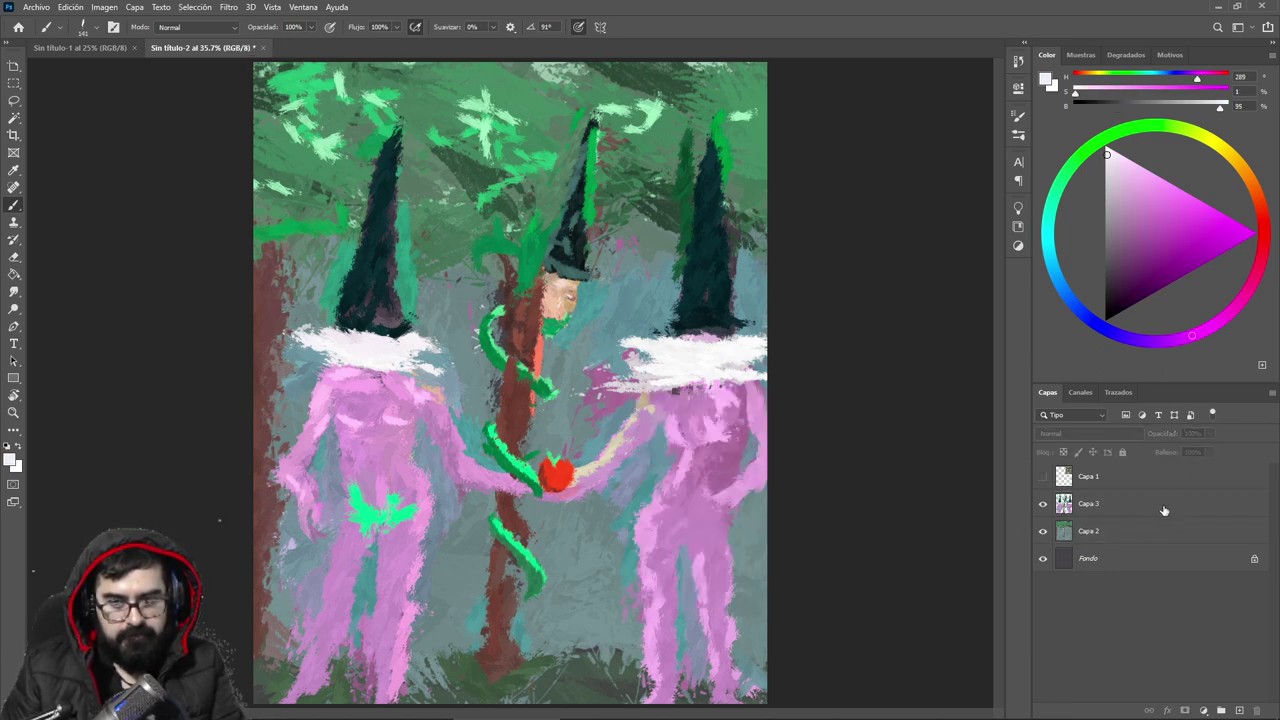
click(1238, 710)
right_click(638, 460)
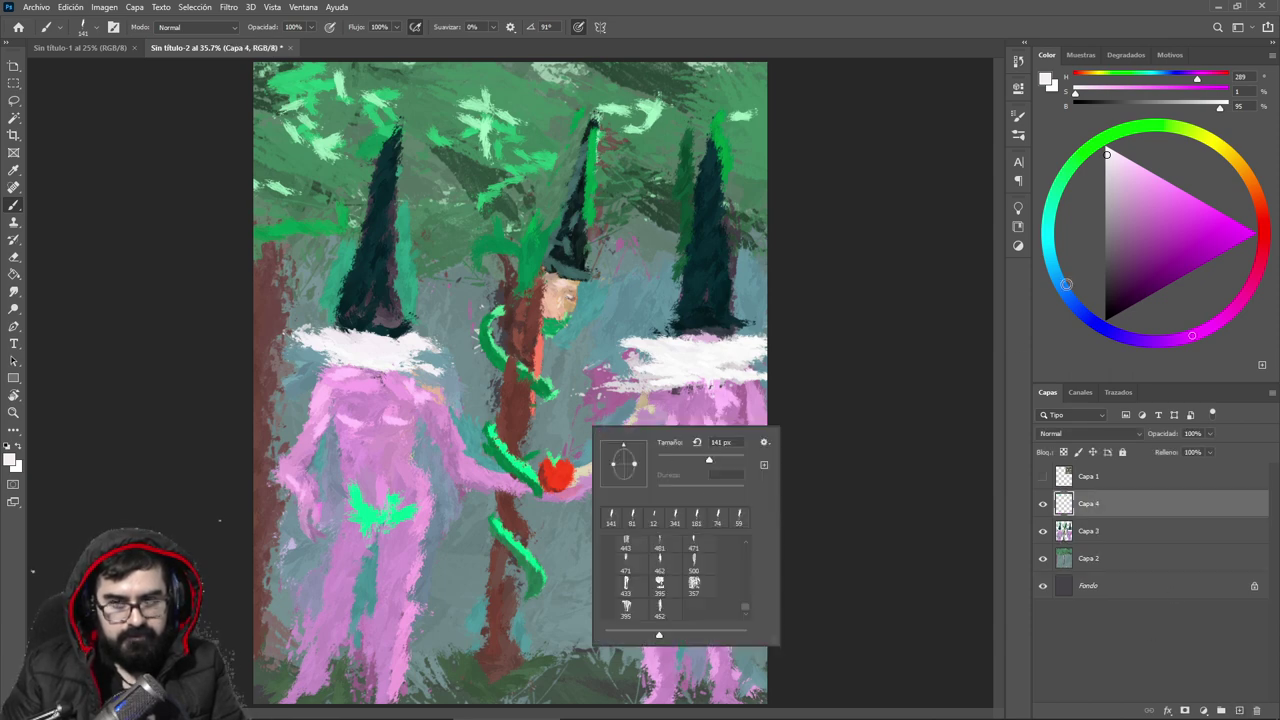
key(Escape)
Step: Try a broad light-cyan stroke with a 1133 px brush diagonally across the figures' legs, and undo it
click(1048, 246)
click(1168, 183)
right_click(674, 408)
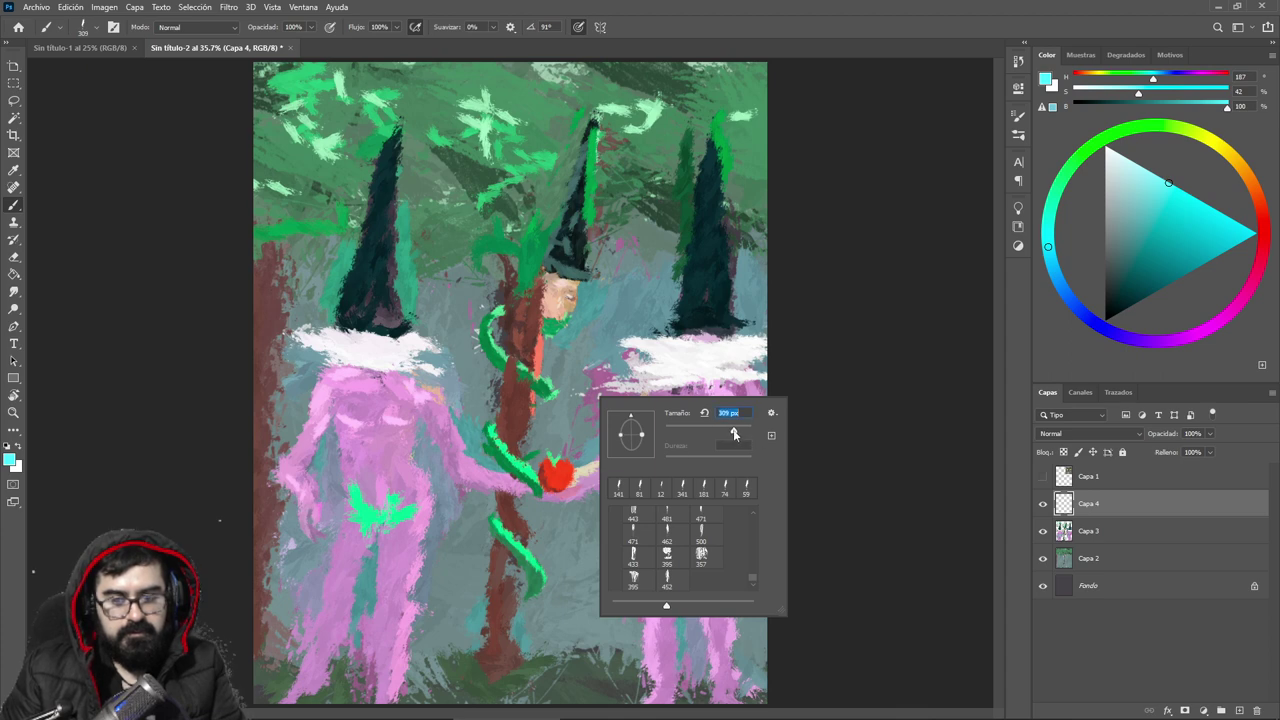
click(743, 431)
mouse_move(300, 650)
mouse_down()
mouse_move(362, 653)
mouse_move(850, 430)
mouse_up()
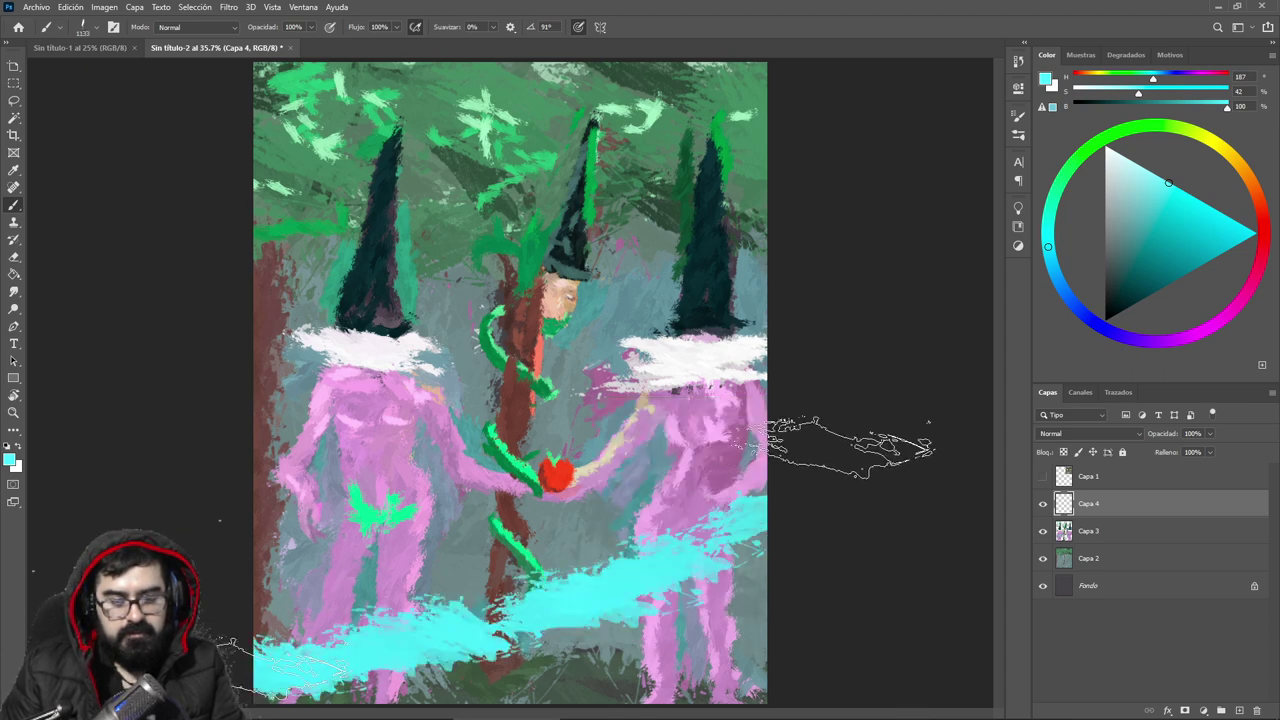
key(ctrl+z)
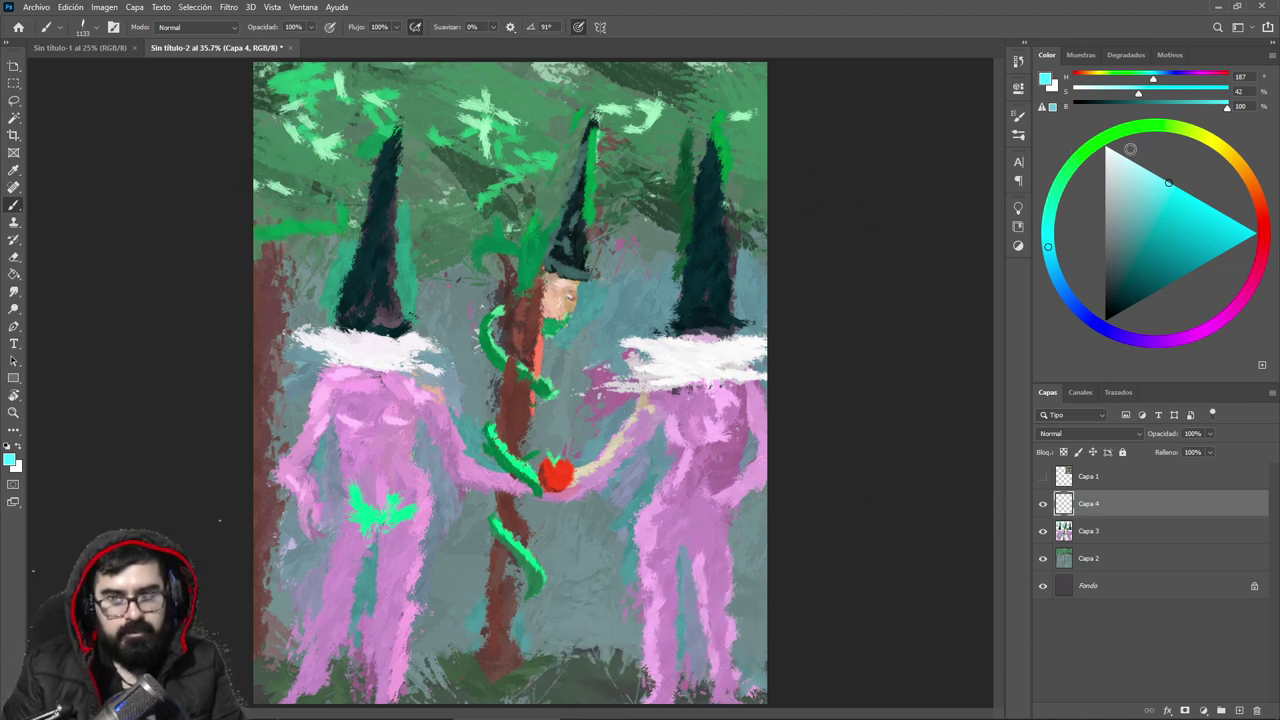
Step: Paint a broad diagonal band of pale olive and brighter yellow across the upper-left foliage, reaching the tip of the left figure's hat
click(1212, 140)
mouse_move(1142, 195)
mouse_down()
mouse_move(1123, 217)
mouse_move(1135, 198)
mouse_up()
mouse_move(272, 198)
mouse_down()
mouse_move(440, 72)
mouse_move(236, 202)
mouse_move(240, 216)
mouse_up()
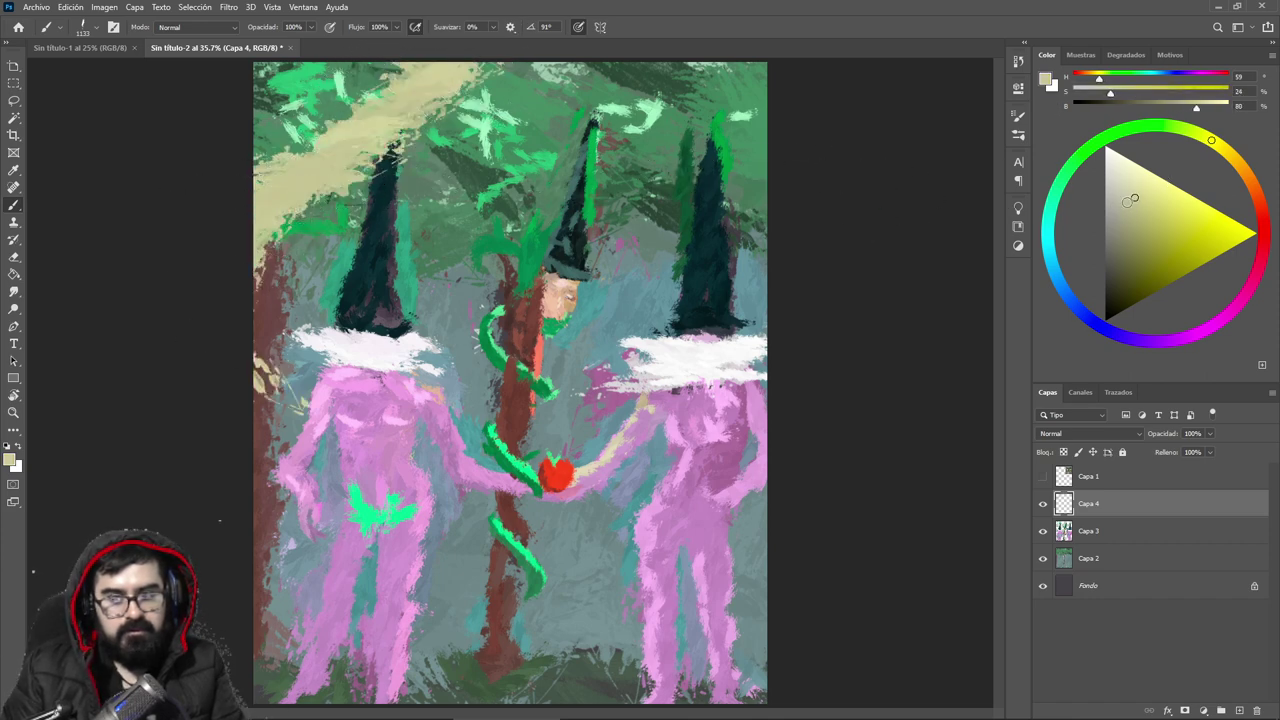
click(1165, 206)
mouse_move(200, 243)
mouse_down()
mouse_move(450, 140)
mouse_move(320, 212)
mouse_move(484, 88)
mouse_up()
alt+click(285, 190)
alt+click(288, 177)
drag(230, 310, 282, 196)
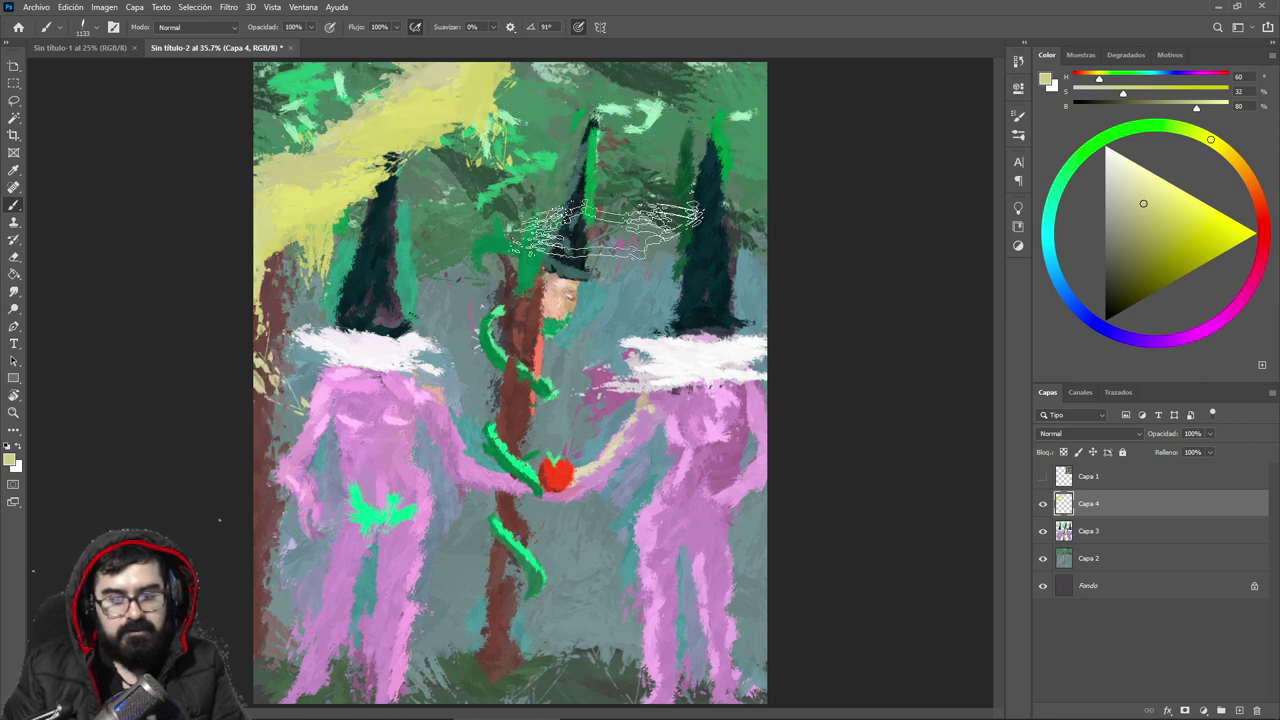
Step: Brush a pale yellow-green band across the figures' legs and the ground, and layer muted turquoise over it
mouse_move(214, 528)
mouse_down()
mouse_move(427, 638)
mouse_move(744, 698)
mouse_move(880, 705)
mouse_up()
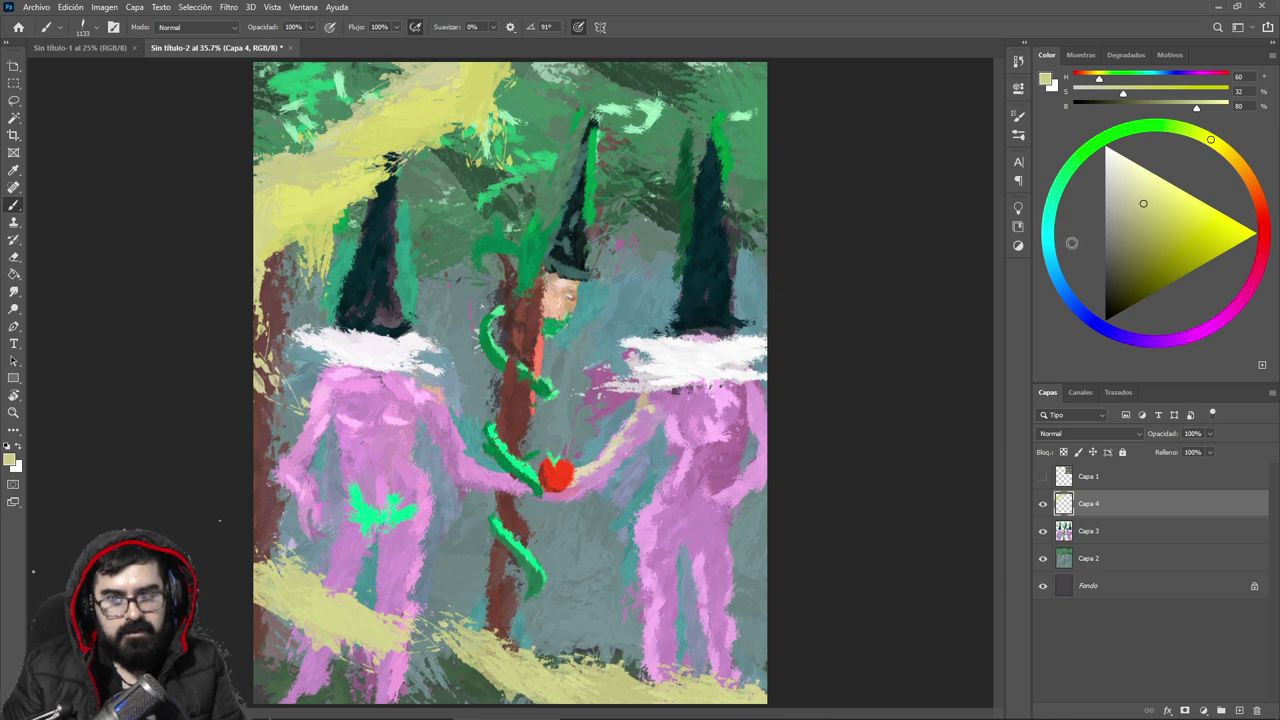
click(1048, 245)
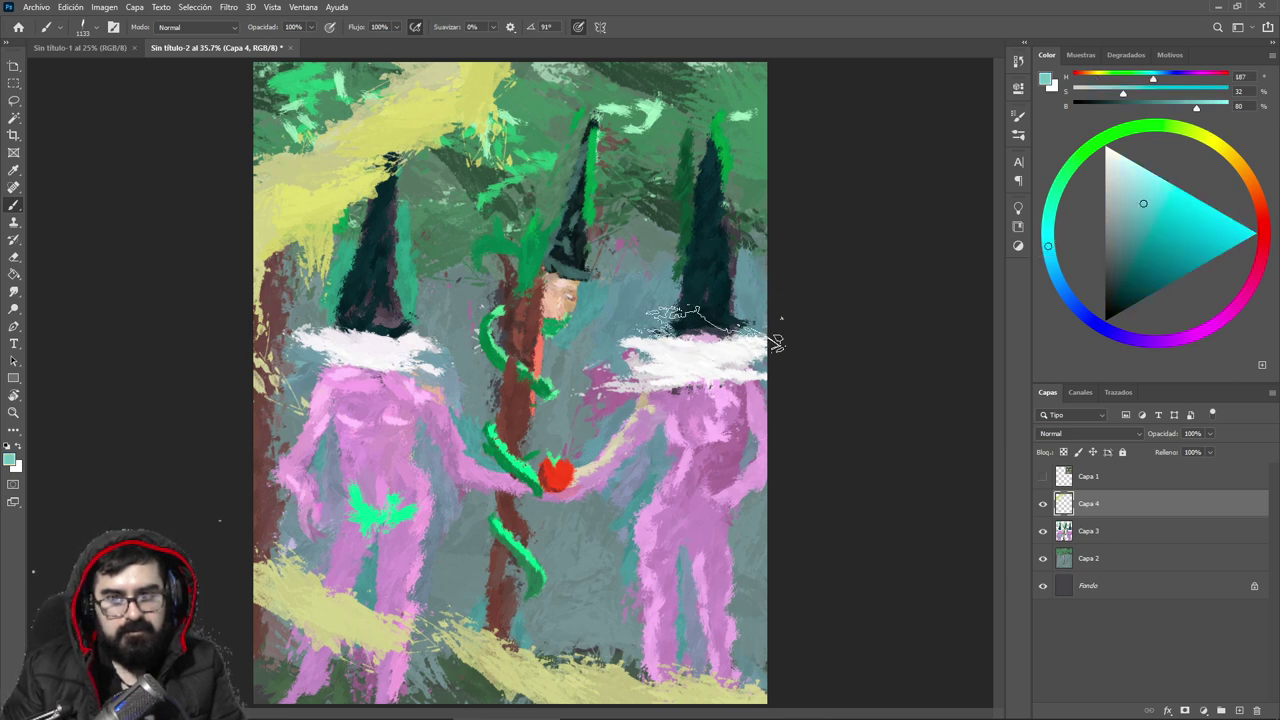
mouse_move(300, 602)
mouse_down()
mouse_move(257, 608)
mouse_move(765, 692)
mouse_up()
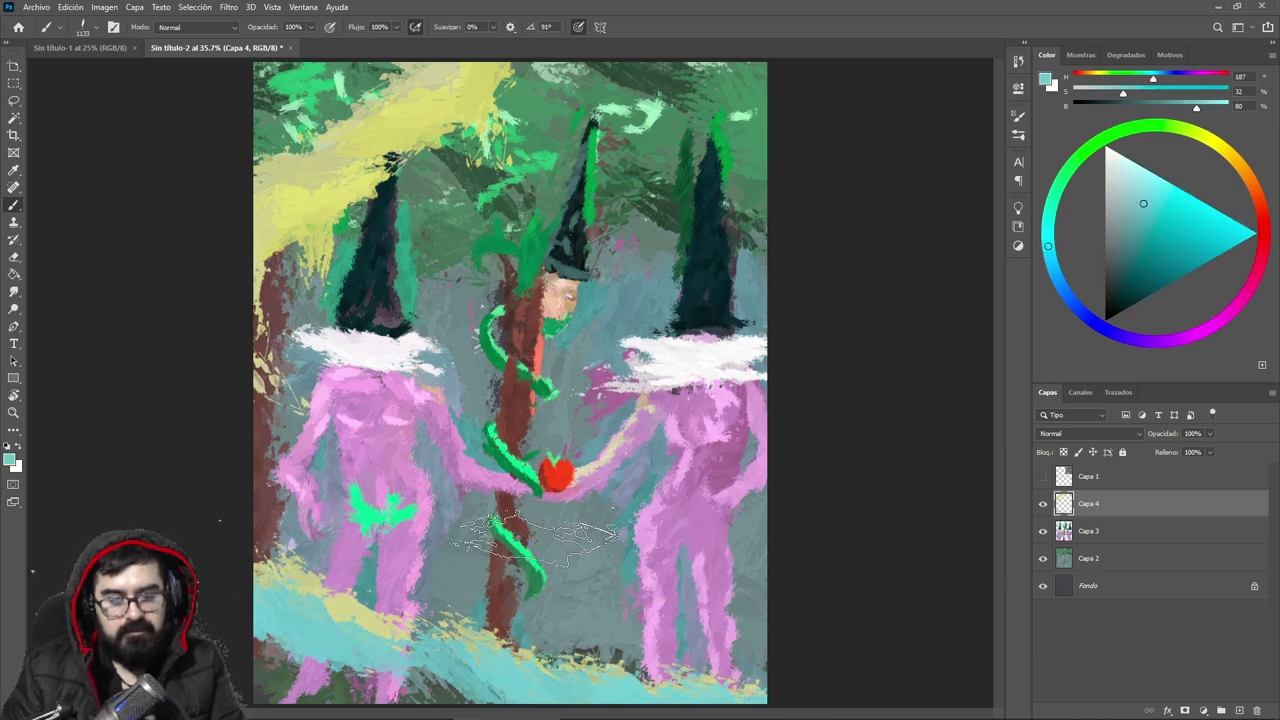
Step: Brighten the lower band with light cyan and blend its lower part with a sampled muted blue
alt+click(290, 235)
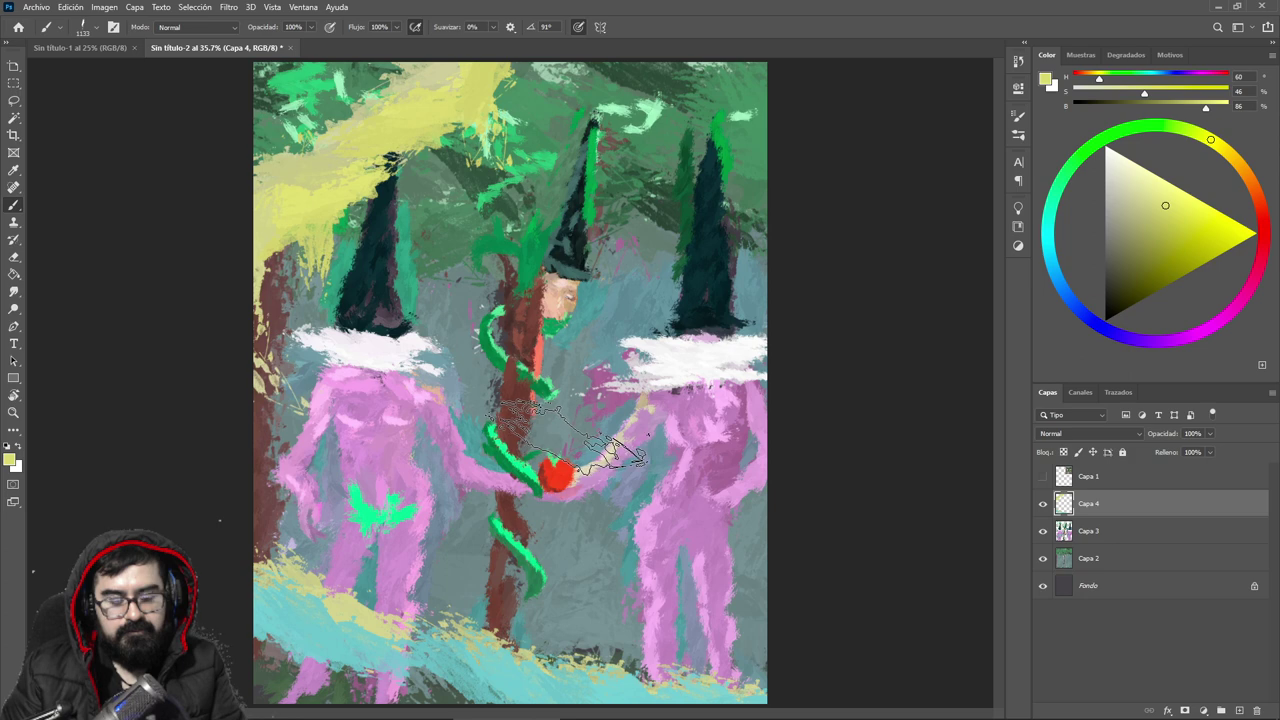
alt+click(418, 528)
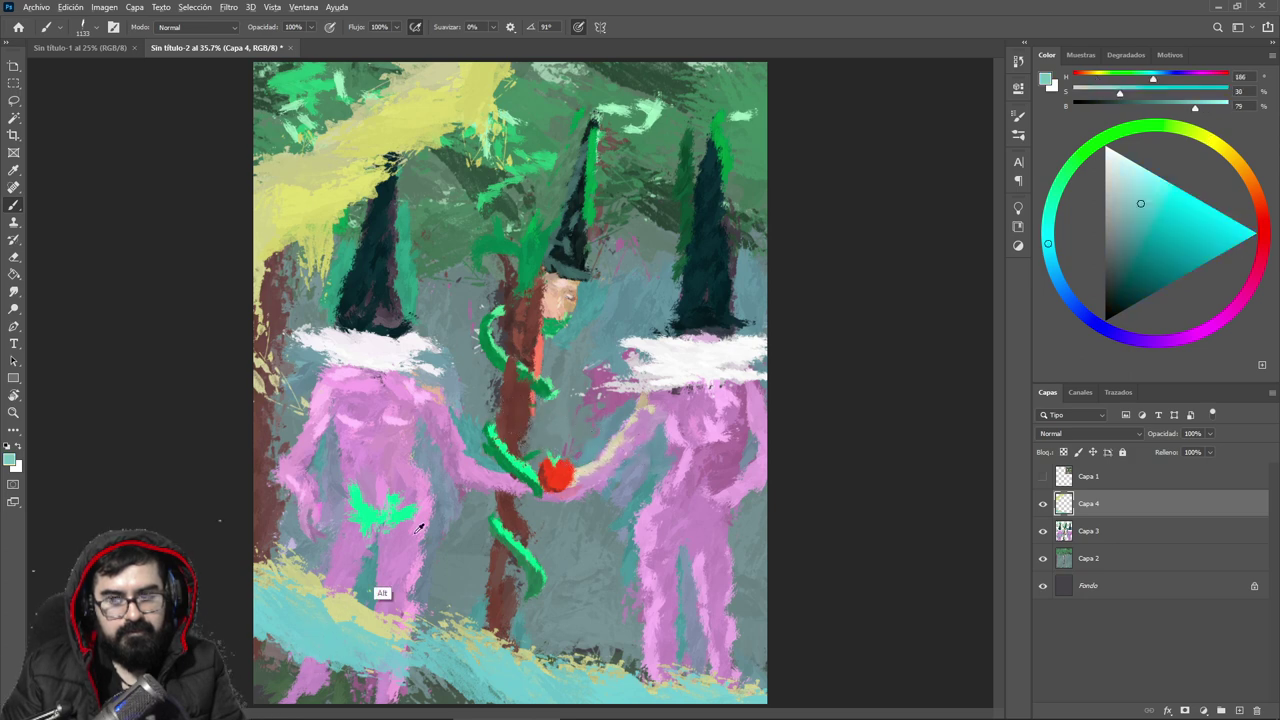
click(1157, 185)
mouse_move(270, 580)
mouse_down()
mouse_move(590, 679)
mouse_move(745, 688)
mouse_up()
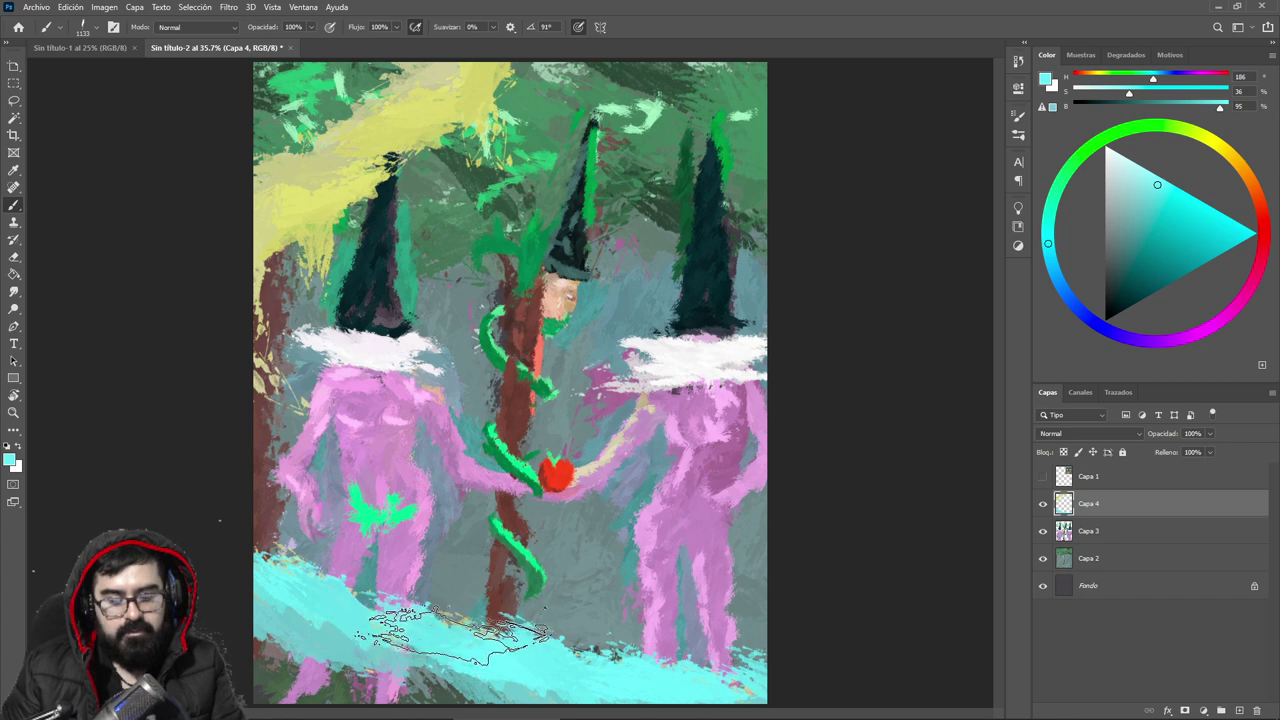
right_click(479, 590)
click(736, 205)
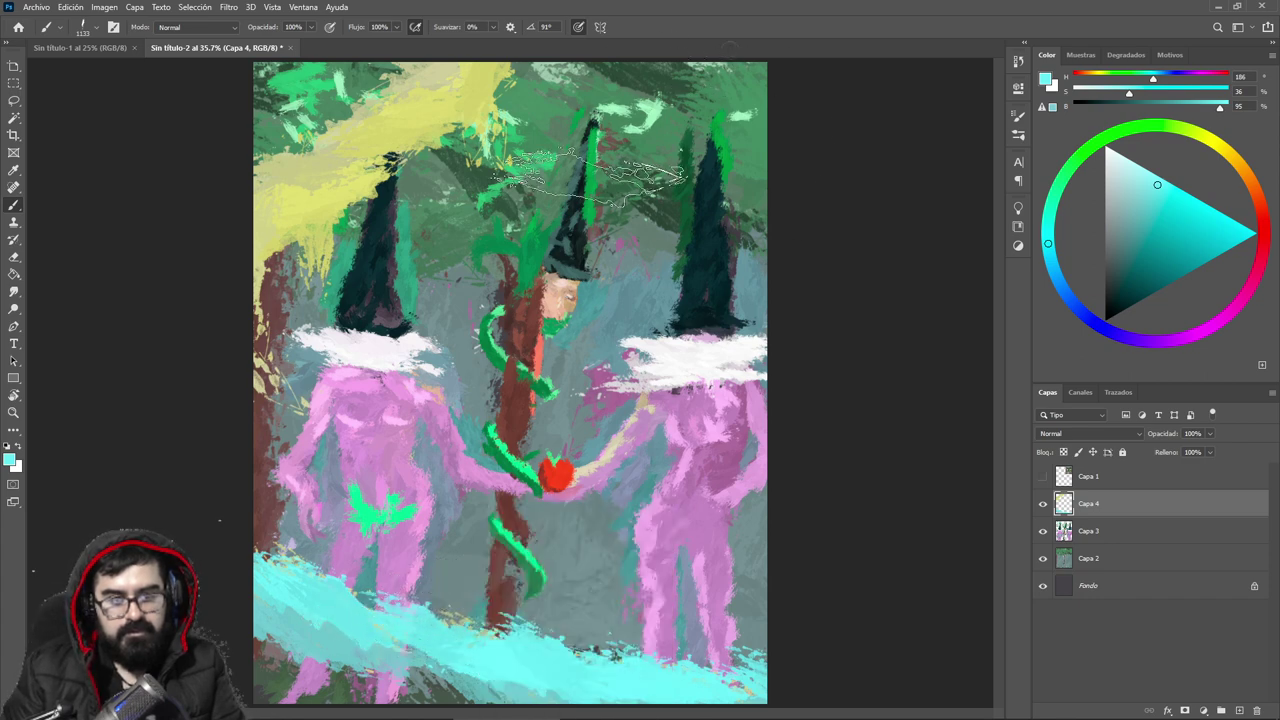
alt+click(380, 656)
drag(371, 652, 675, 698)
drag(420, 653, 690, 692)
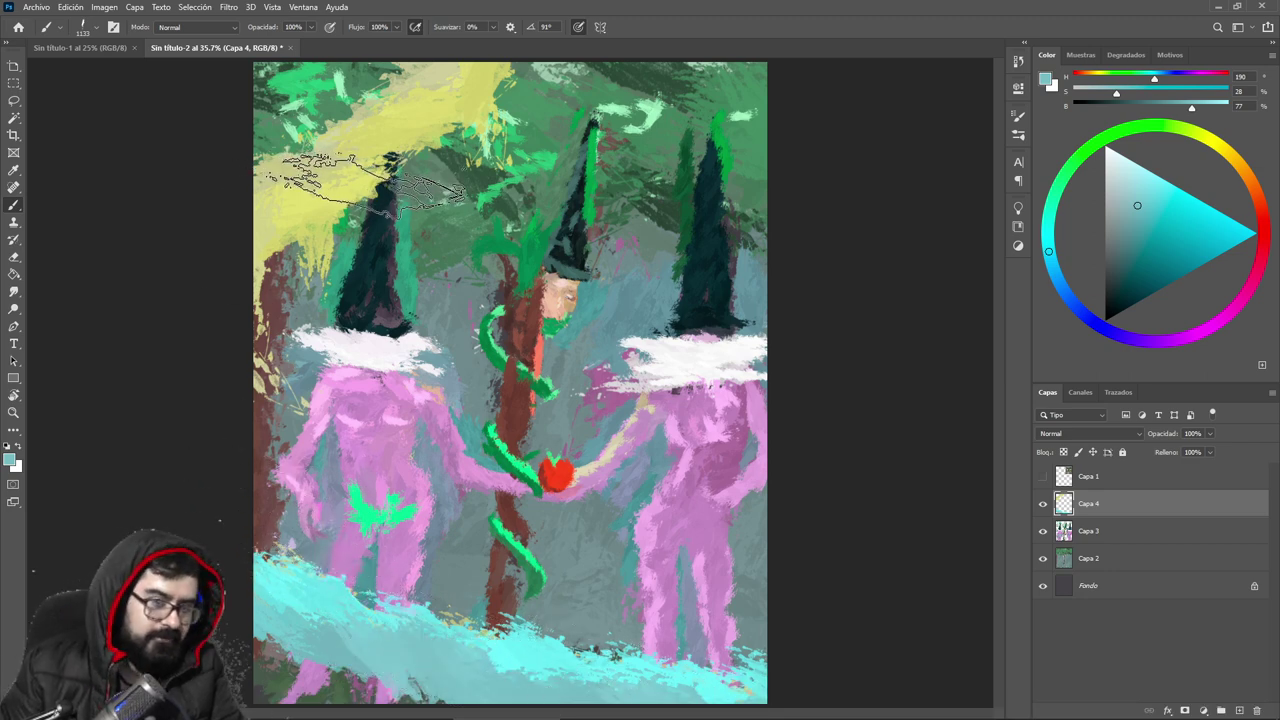
Step: Trim the lower-left edge of the cyan band with a 189 px eraser, and try erasing along its upper edge
ctrl+click(565, 468)
drag(566, 472, 527, 297)
key(e)
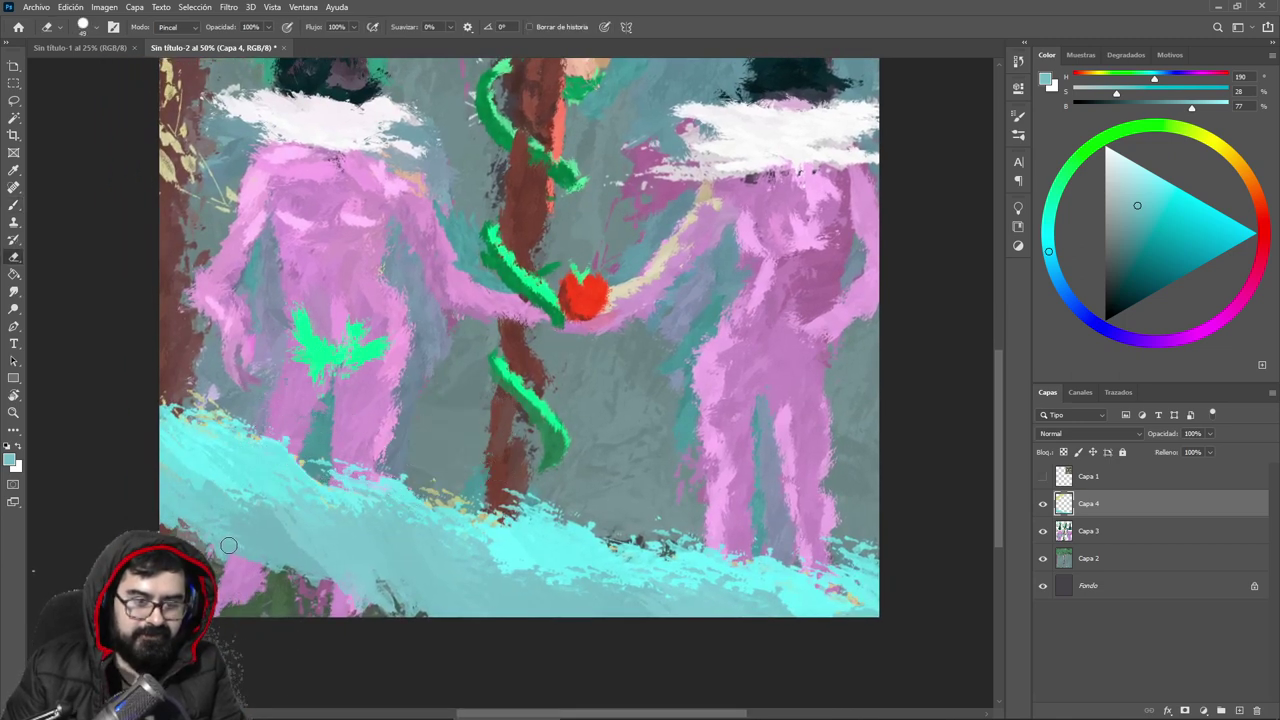
right_click(265, 527)
click(125, 530)
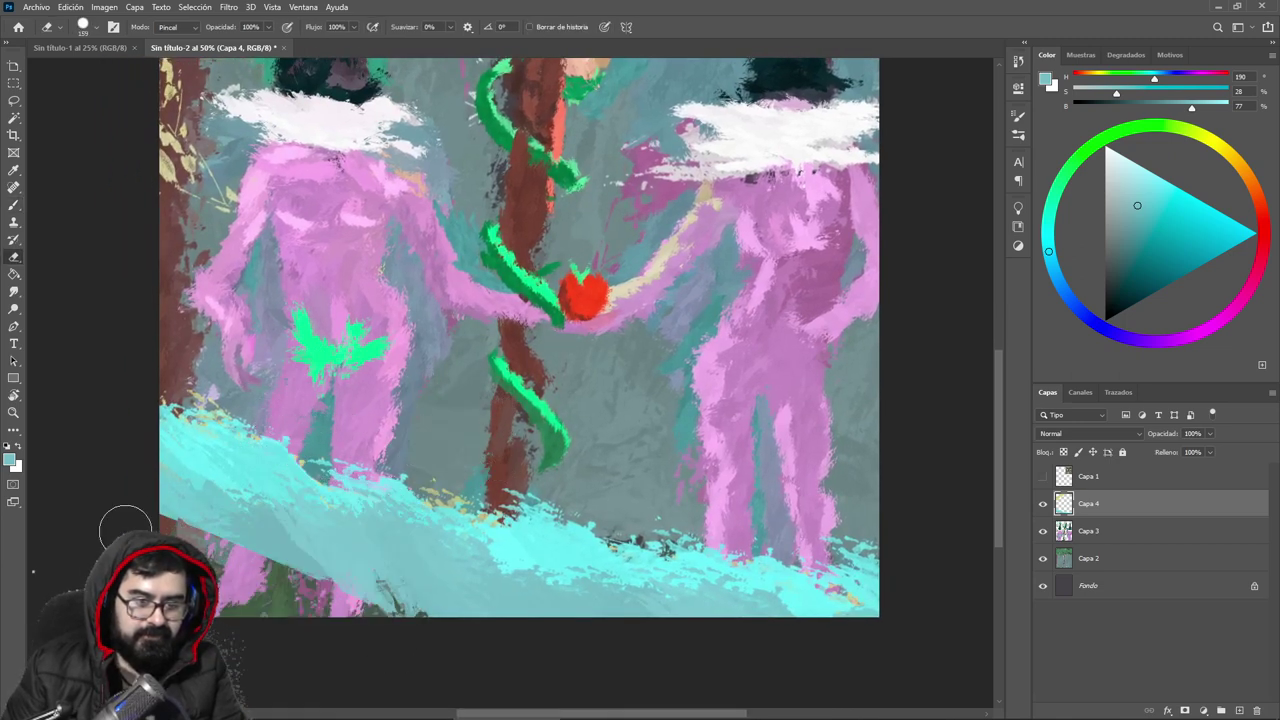
mouse_move(109, 397)
mouse_down()
mouse_move(640, 525)
mouse_move(870, 565)
mouse_up()
key(ctrl+z)
Step: Erase the upper edge of the yellow band on Capa 4 into a clean straight diagonal
drag(408, 232, 386, 548)
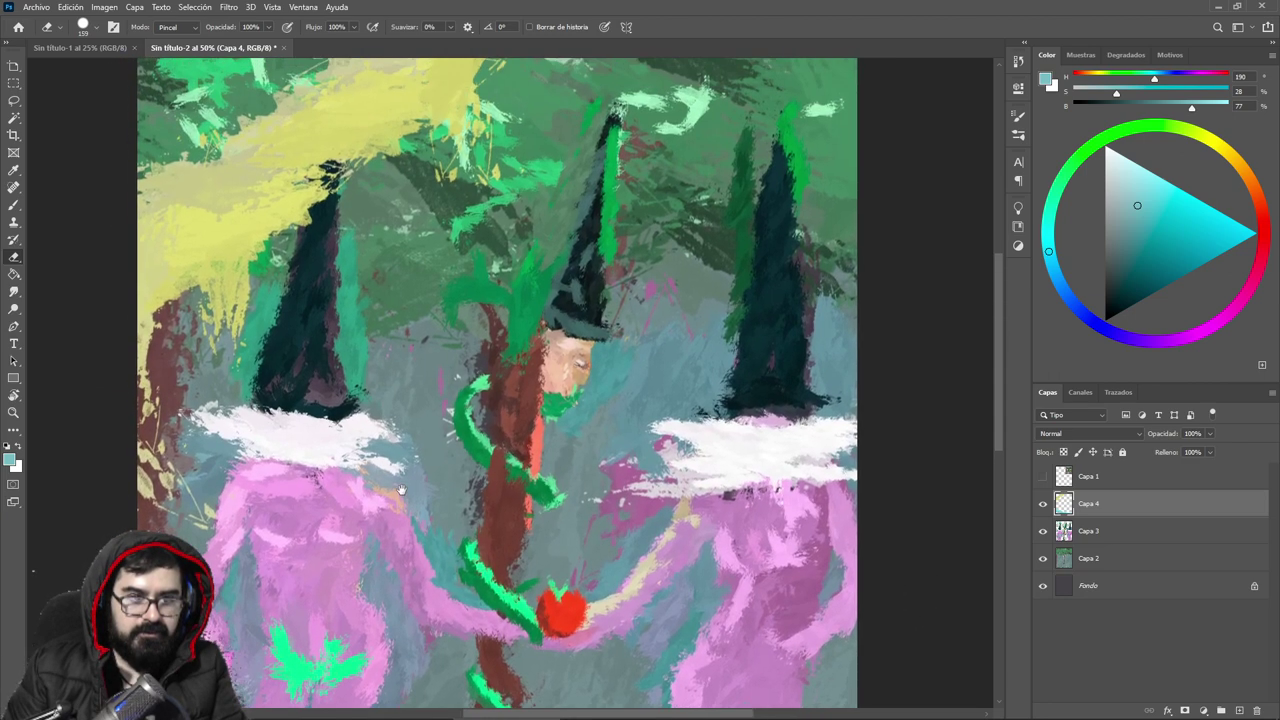
drag(229, 168, 227, 228)
mouse_move(140, 262)
mouse_down()
mouse_move(245, 178)
mouse_move(390, 100)
mouse_move(140, 275)
mouse_up()
drag(420, 100, 283, 130)
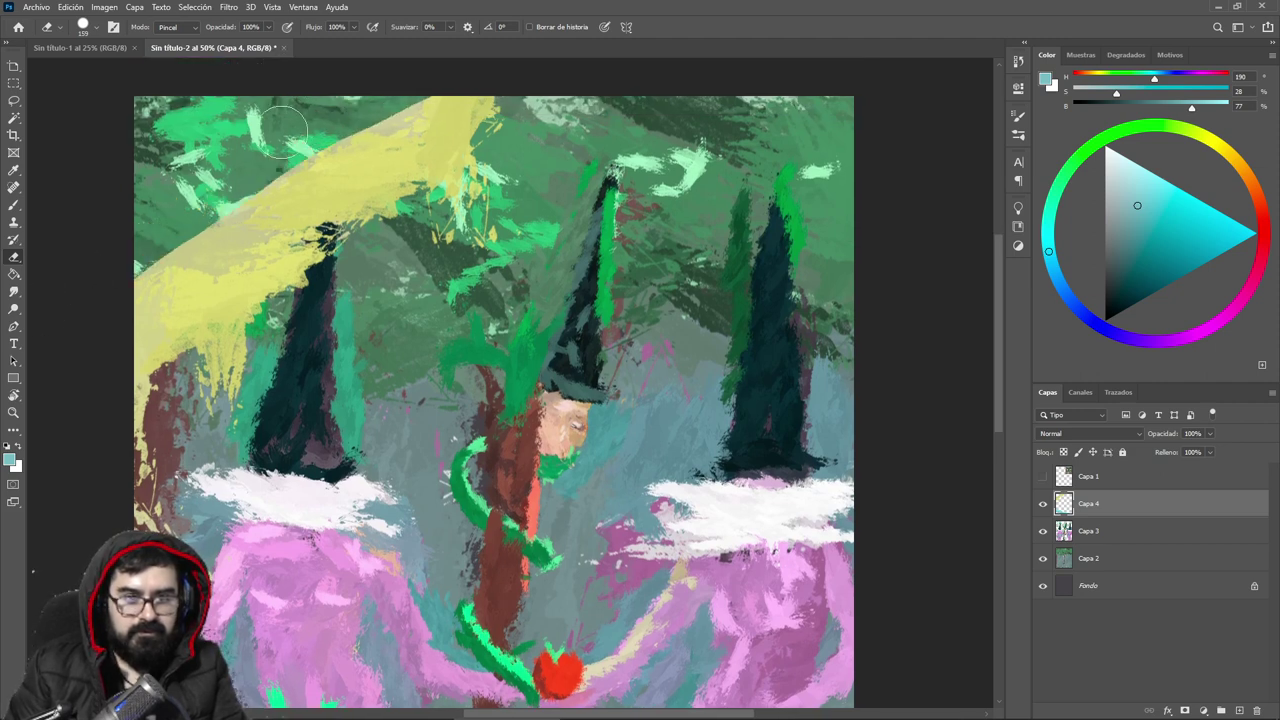
drag(215, 228, 395, 116)
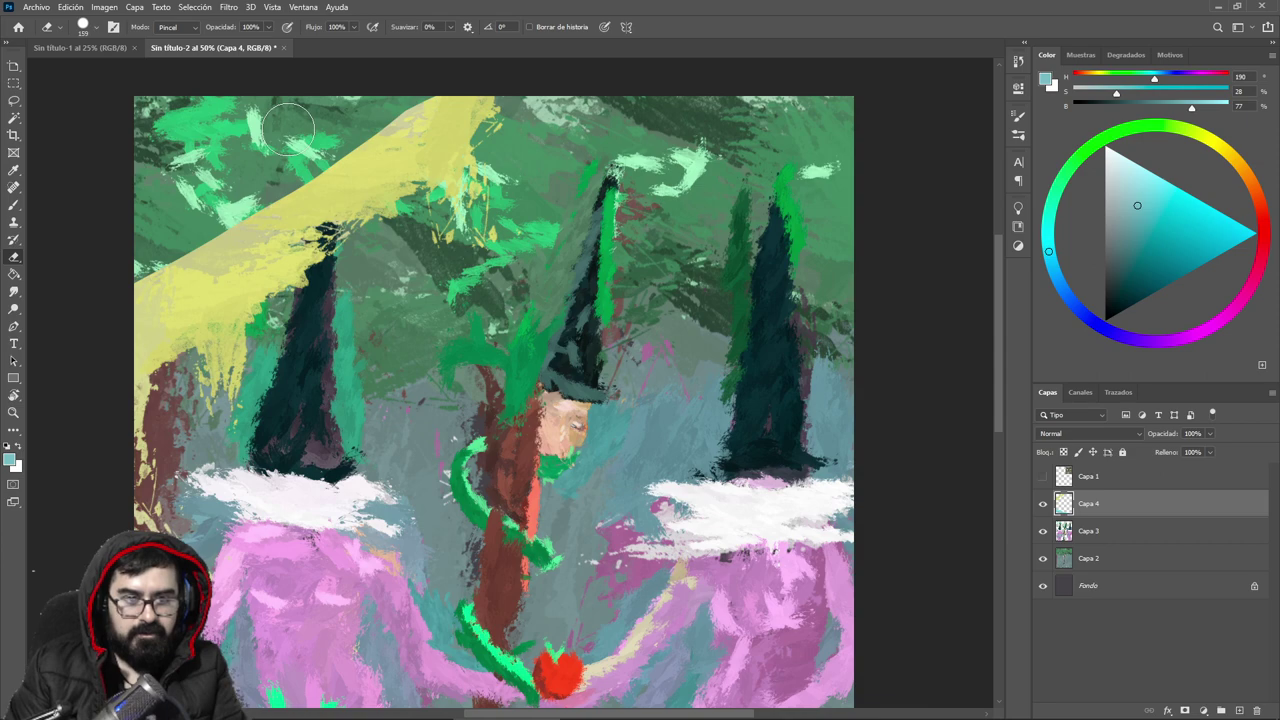
Step: Repaint the upper edge of the yellow band with sampled pale yellow using a 184 px brush, and undo the last stroke
mouse_move(403, 360)
mouse_down()
mouse_move(417, 151)
mouse_move(373, 457)
mouse_up()
key(b)
right_click(444, 278)
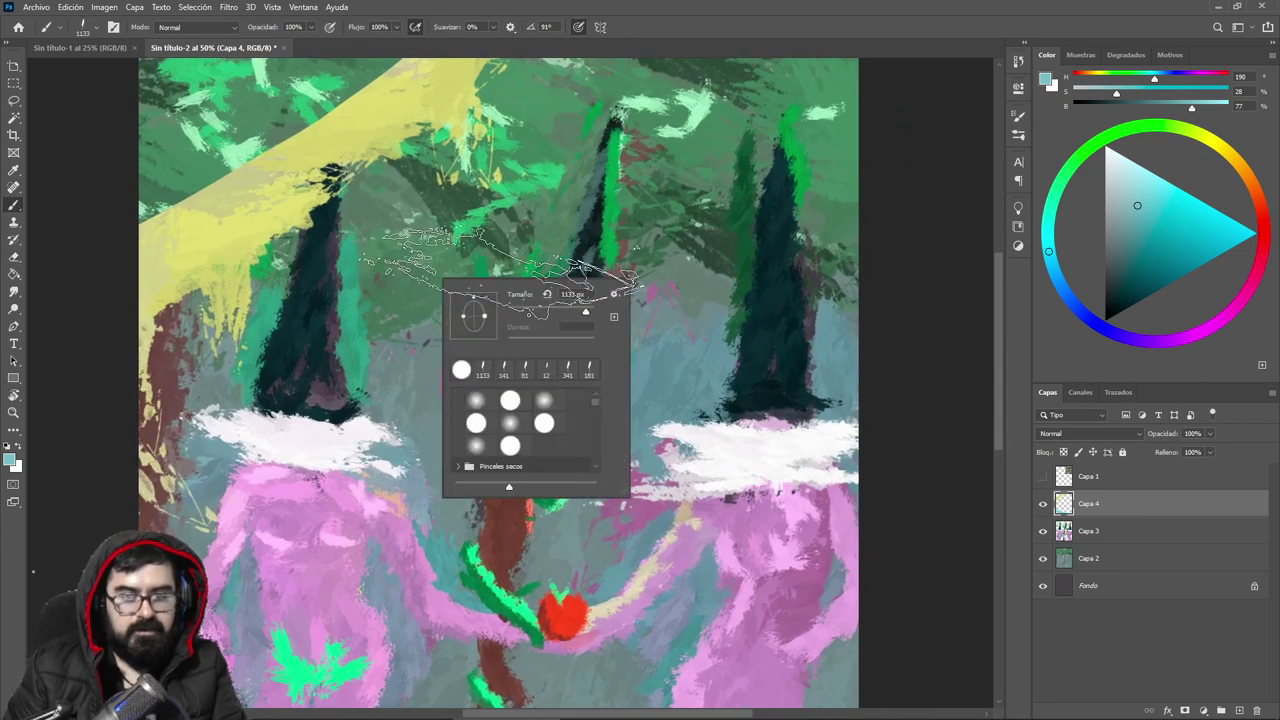
click(552, 312)
click(720, 12)
drag(363, 206, 357, 288)
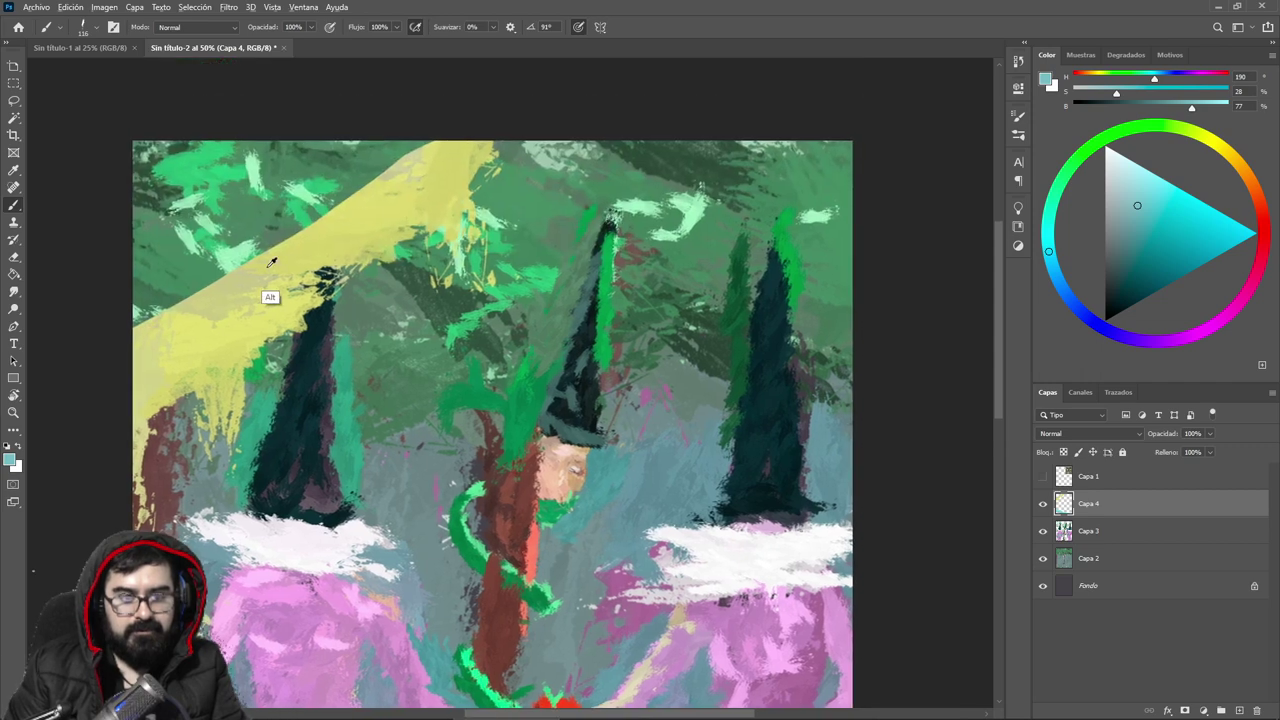
alt+click(181, 317)
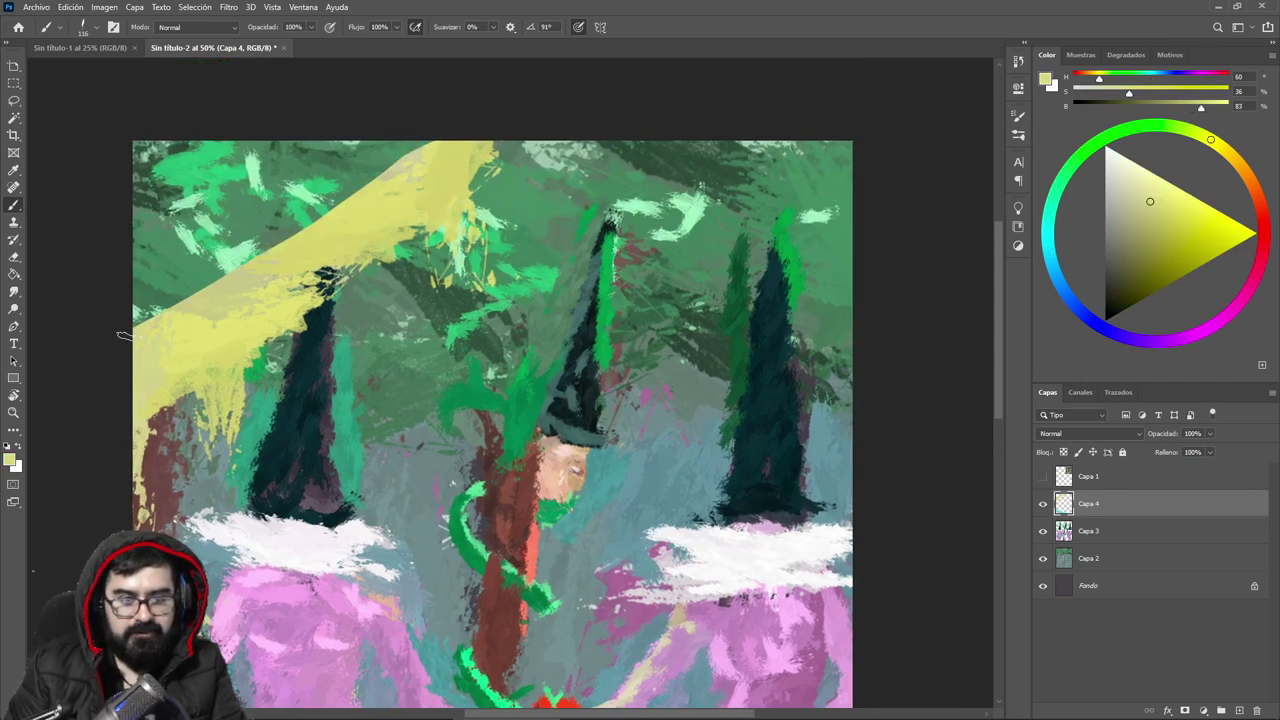
right_click(267, 283)
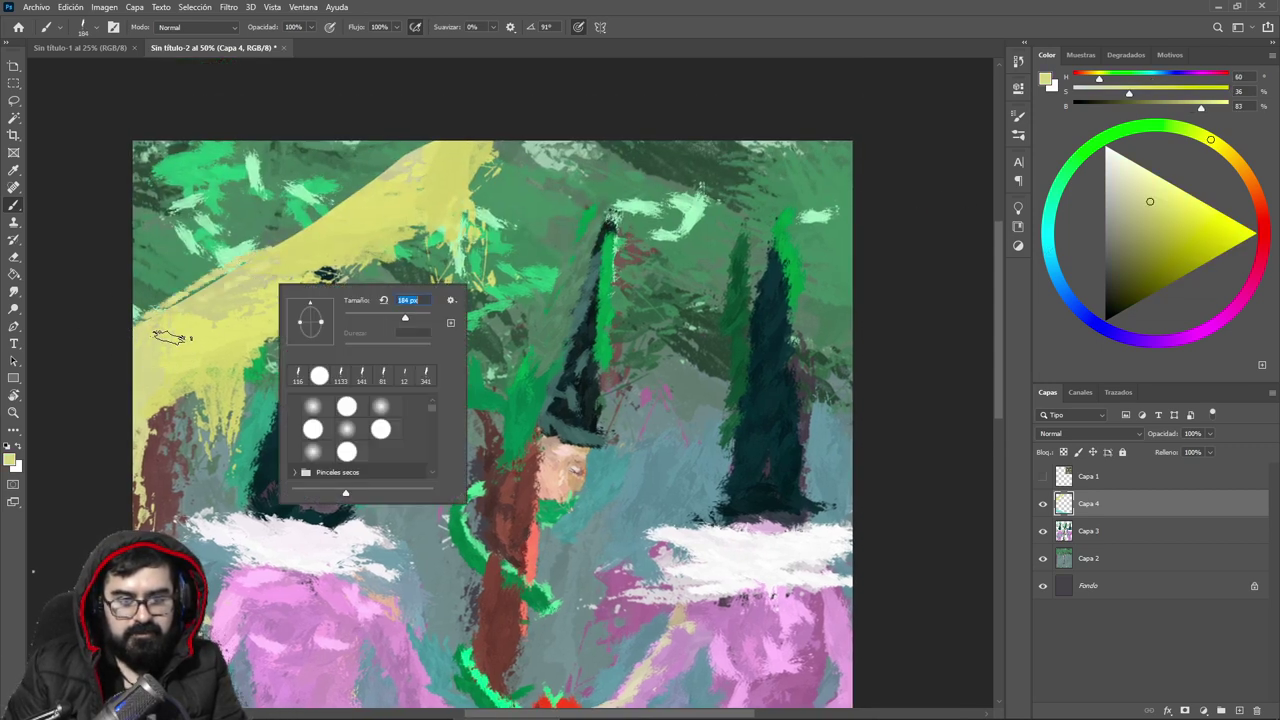
key(Return)
mouse_move(140, 312)
mouse_down()
mouse_move(360, 186)
mouse_move(138, 294)
mouse_move(300, 230)
mouse_move(422, 150)
mouse_up()
key(ctrl+z)
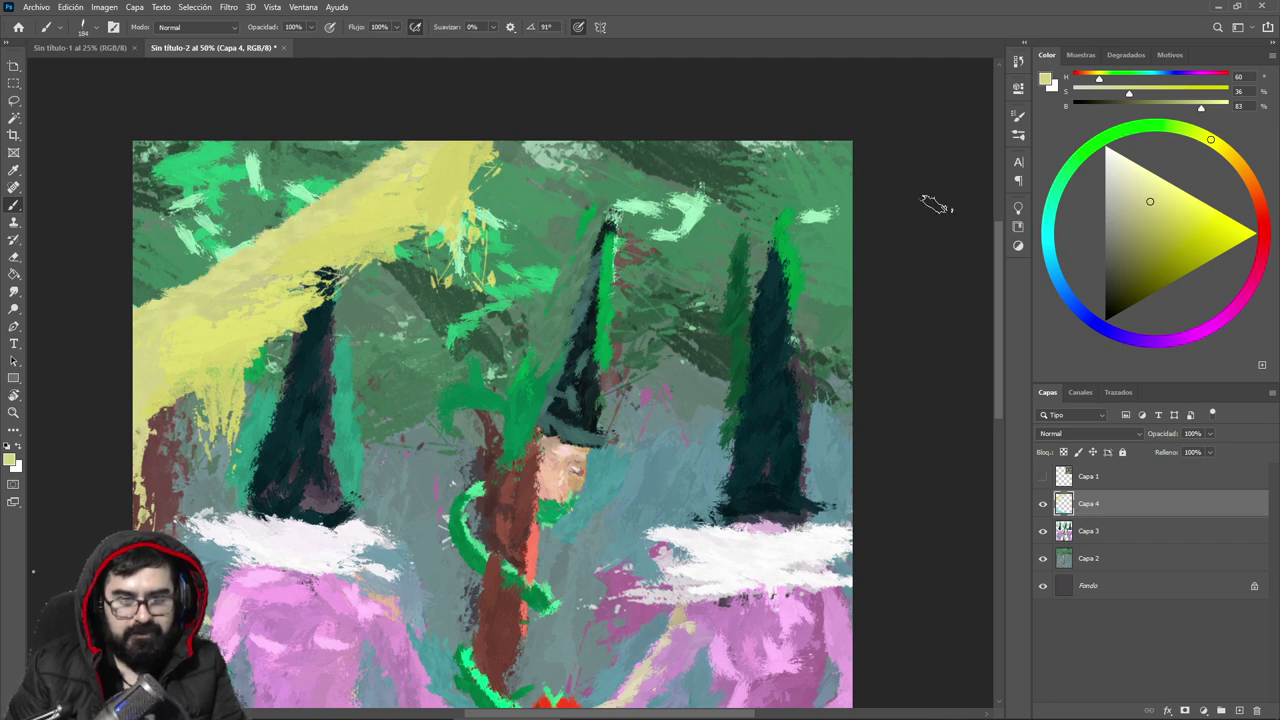
Step: Shade the yellow band's upper edge with darker olive and blend sampled yellow strokes along it
click(1140, 231)
mouse_move(258, 244)
mouse_down()
mouse_move(132, 318)
mouse_move(425, 153)
mouse_up()
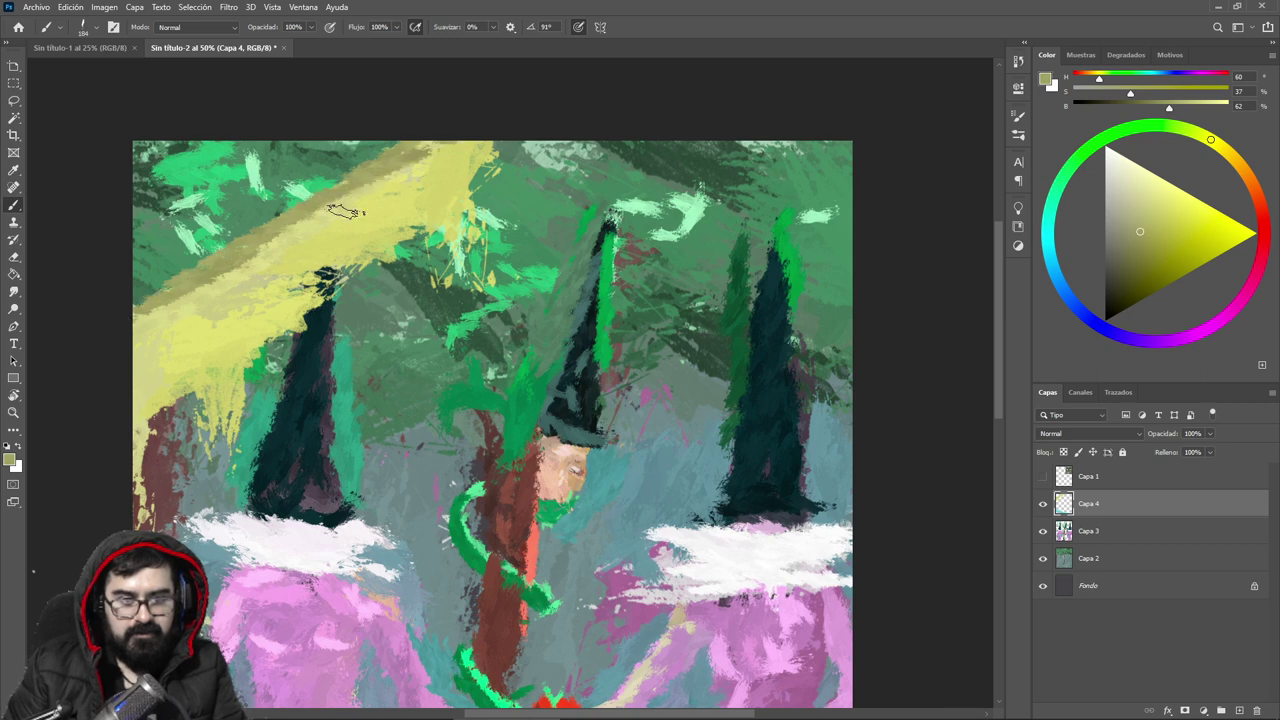
alt+click(199, 301)
drag(170, 311, 362, 179)
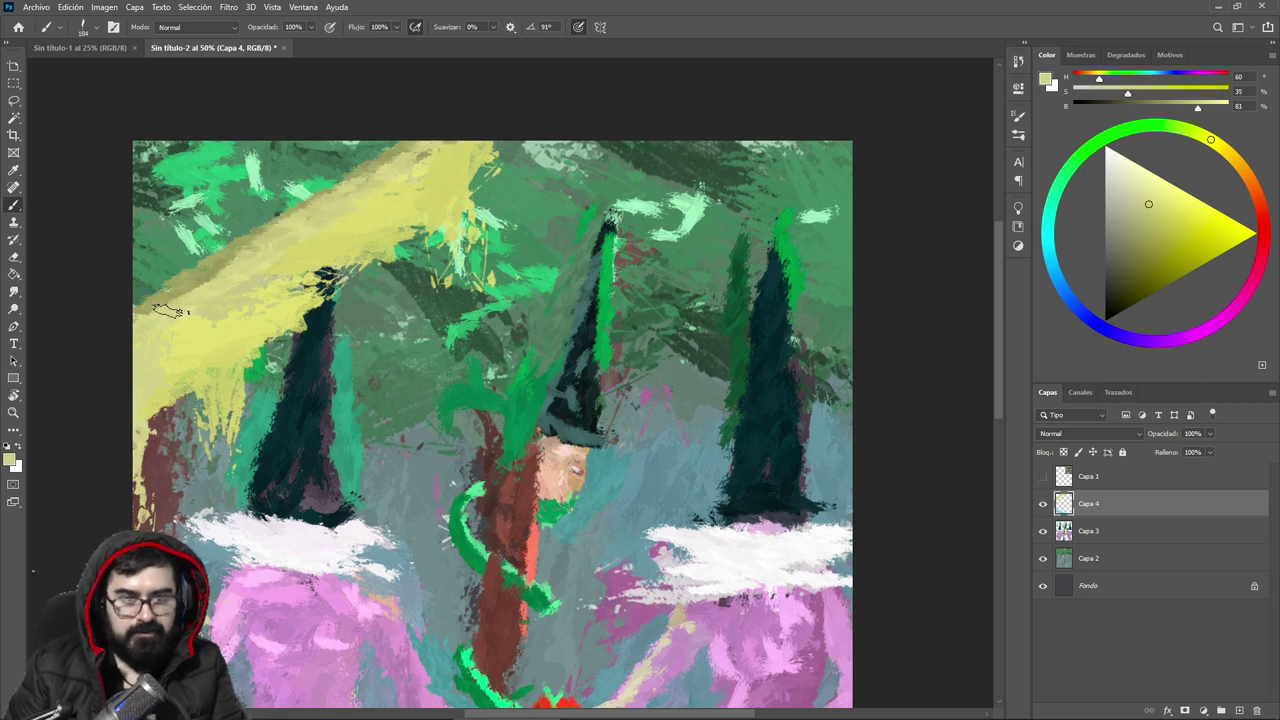
Step: Add a bright yellow highlight along the band and shade its lower edge with sampled olive using a 372 px brush
click(1169, 191)
mouse_move(145, 331)
mouse_down()
mouse_move(460, 160)
mouse_move(300, 235)
mouse_move(172, 323)
mouse_up()
alt+click(180, 288)
right_click(205, 362)
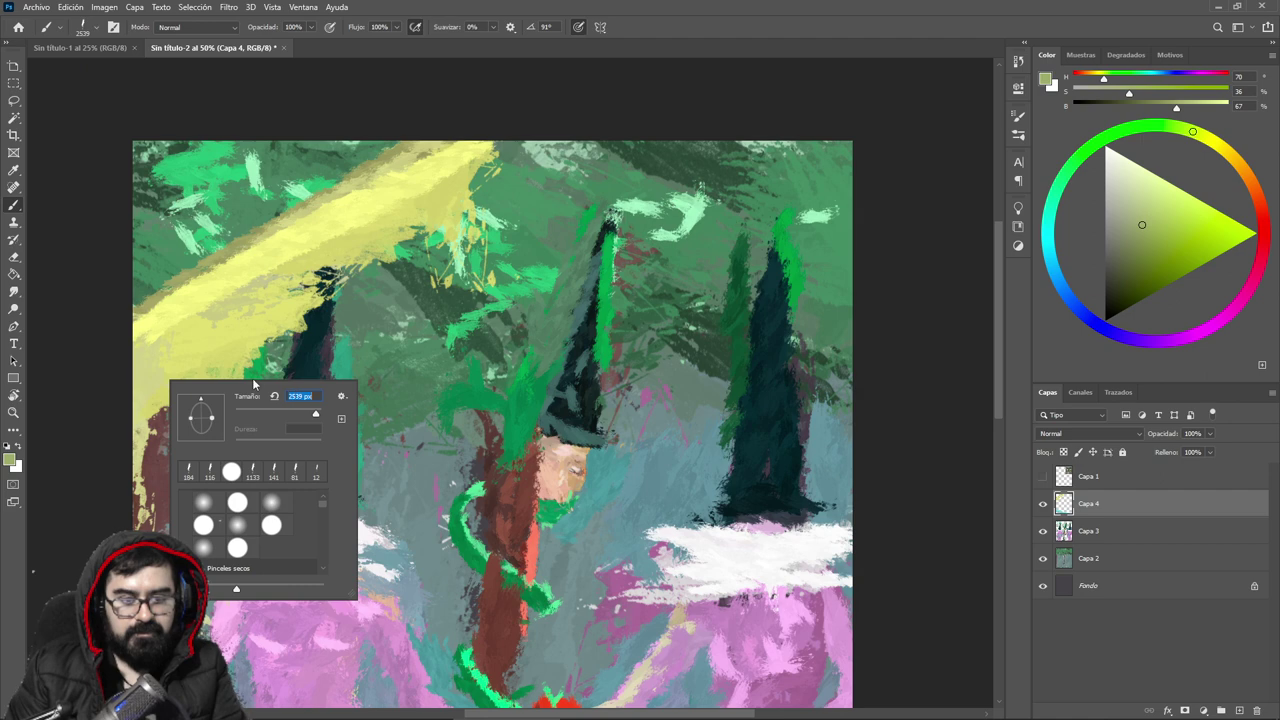
key(Return)
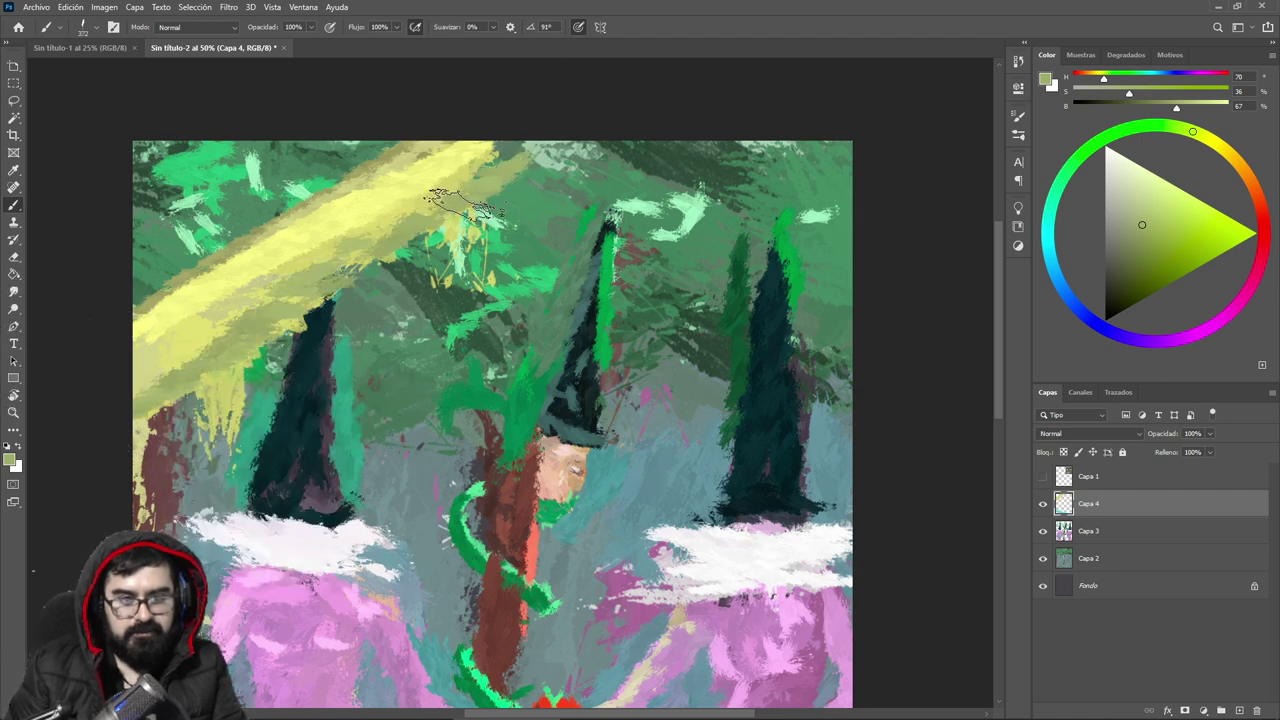
Step: Strengthen the band's bright yellow core and widen its upper edge with sampled olive green
alt+click(181, 303)
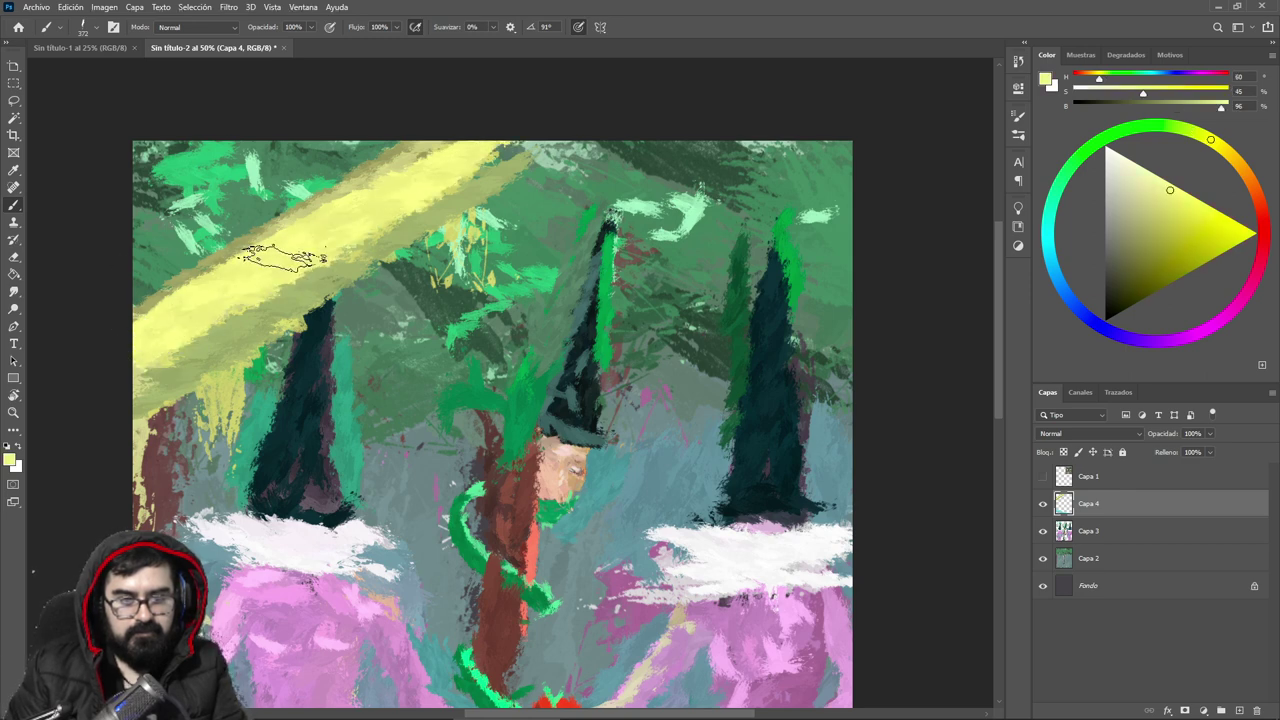
alt+click(192, 276)
mouse_move(203, 290)
mouse_down()
mouse_move(300, 210)
mouse_move(200, 272)
mouse_move(280, 235)
mouse_up()
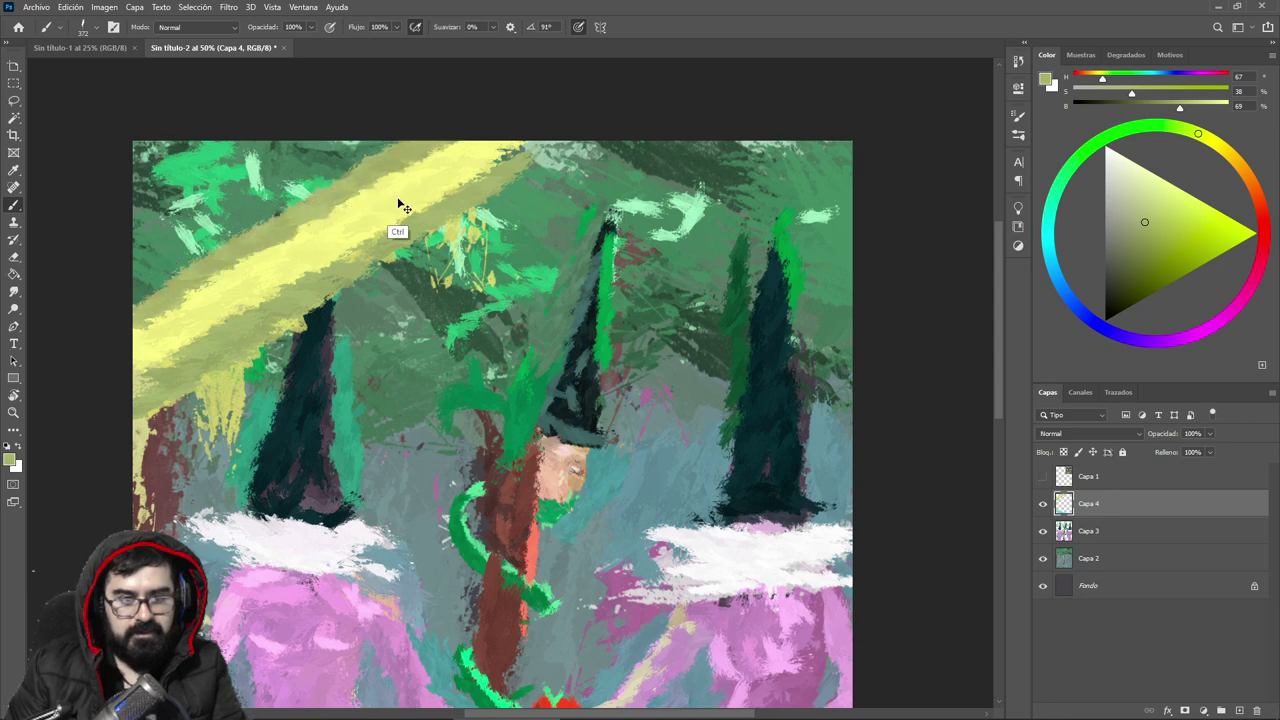
drag(392, 166, 180, 273)
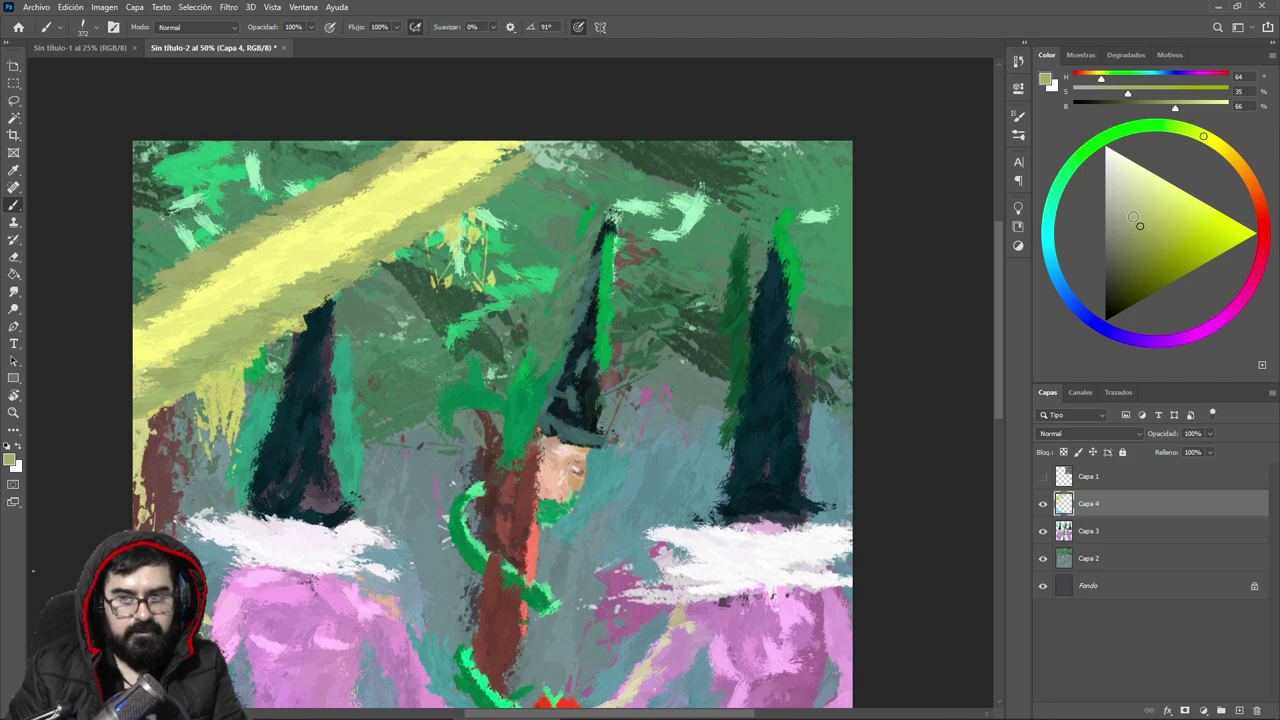
Step: Brush dusty pink along the upper side of the band and pale cream yellow through its centre
click(1139, 203)
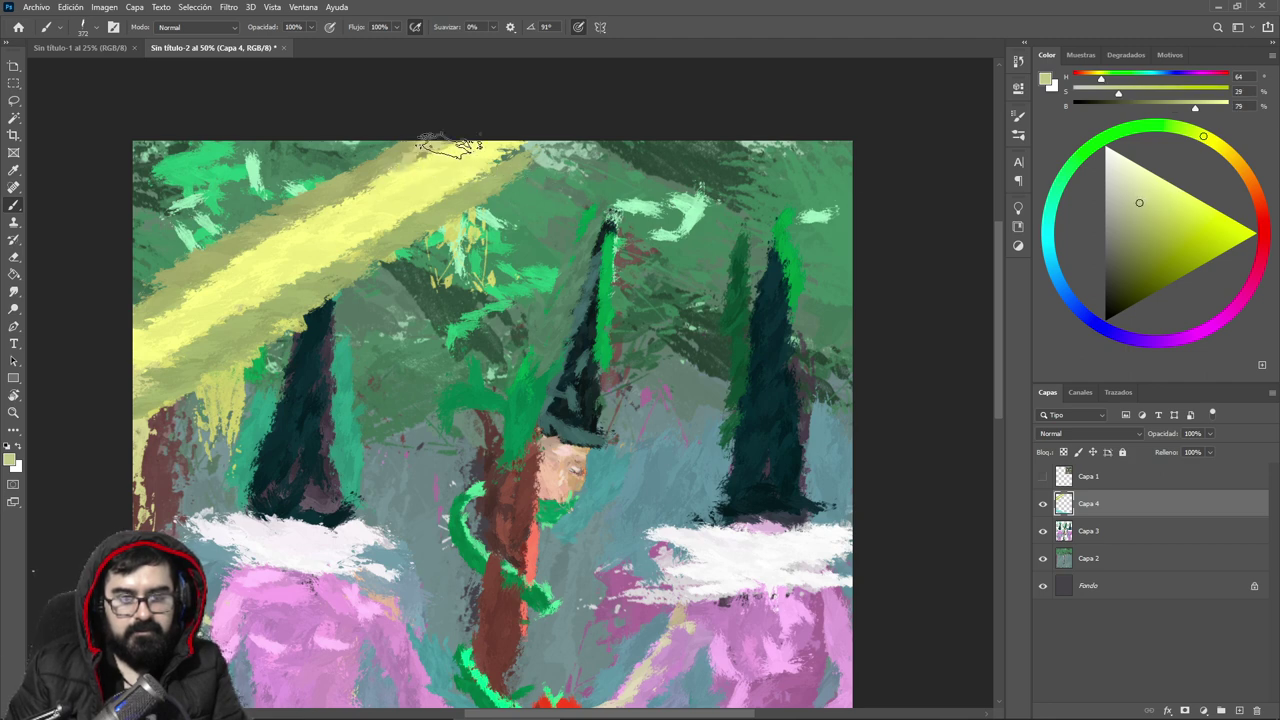
click(1236, 160)
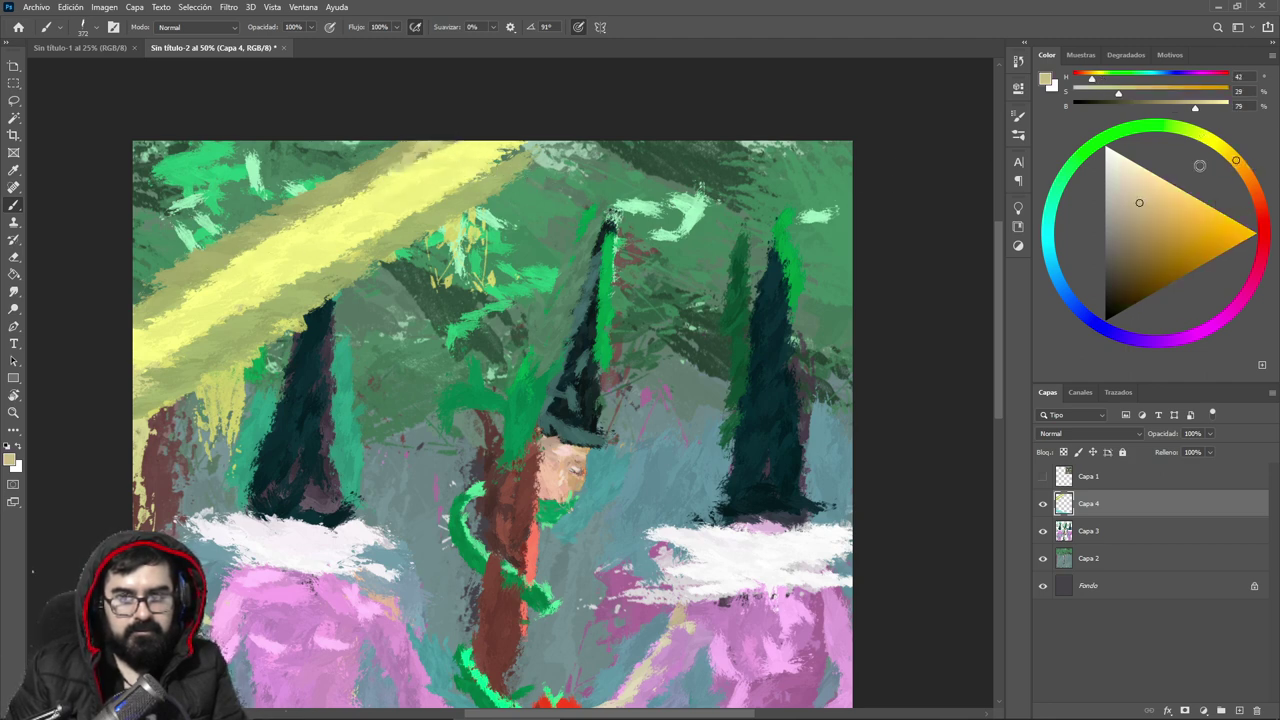
click(1257, 177)
drag(414, 130, 200, 295)
alt+click(290, 290)
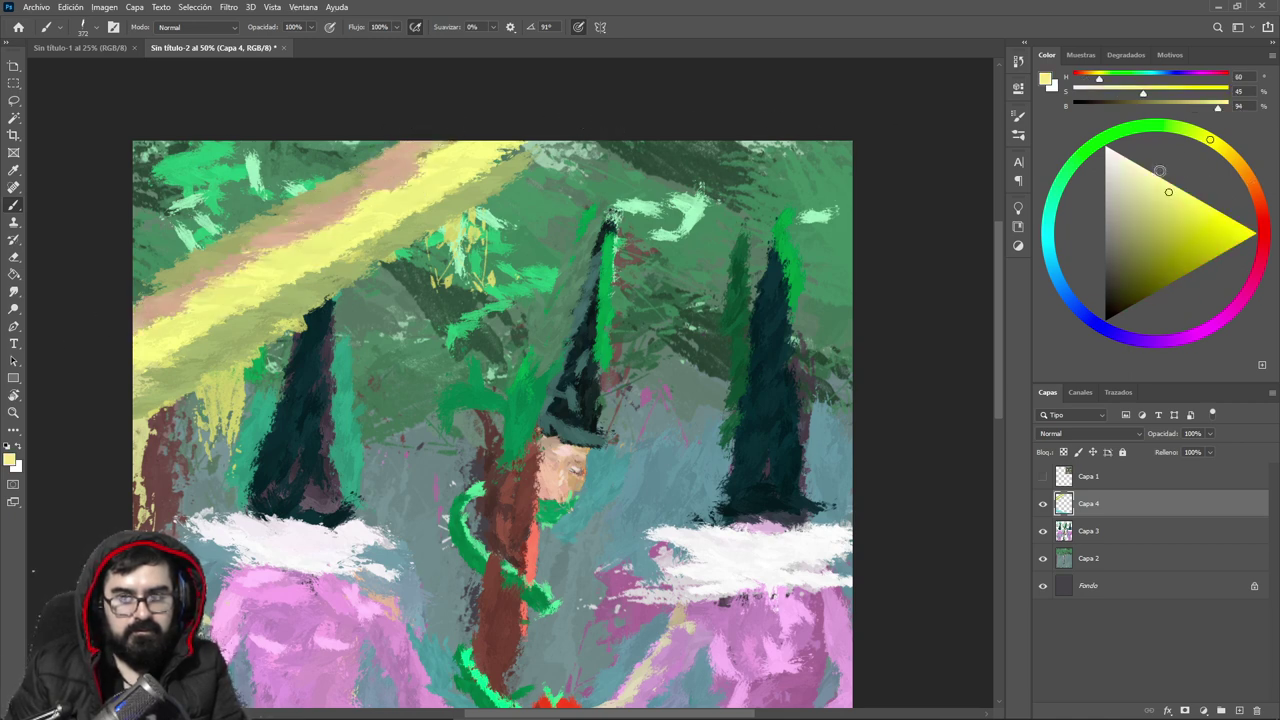
mouse_move(340, 280)
mouse_down()
mouse_move(178, 308)
mouse_move(135, 353)
mouse_move(505, 160)
mouse_move(425, 215)
mouse_move(240, 300)
mouse_move(460, 168)
mouse_move(375, 231)
mouse_move(460, 133)
mouse_move(244, 265)
mouse_up()
Step: Erase the olive and pink strokes along the band's upper edge to reshape it into a smooth diagonal
alt+click(222, 220)
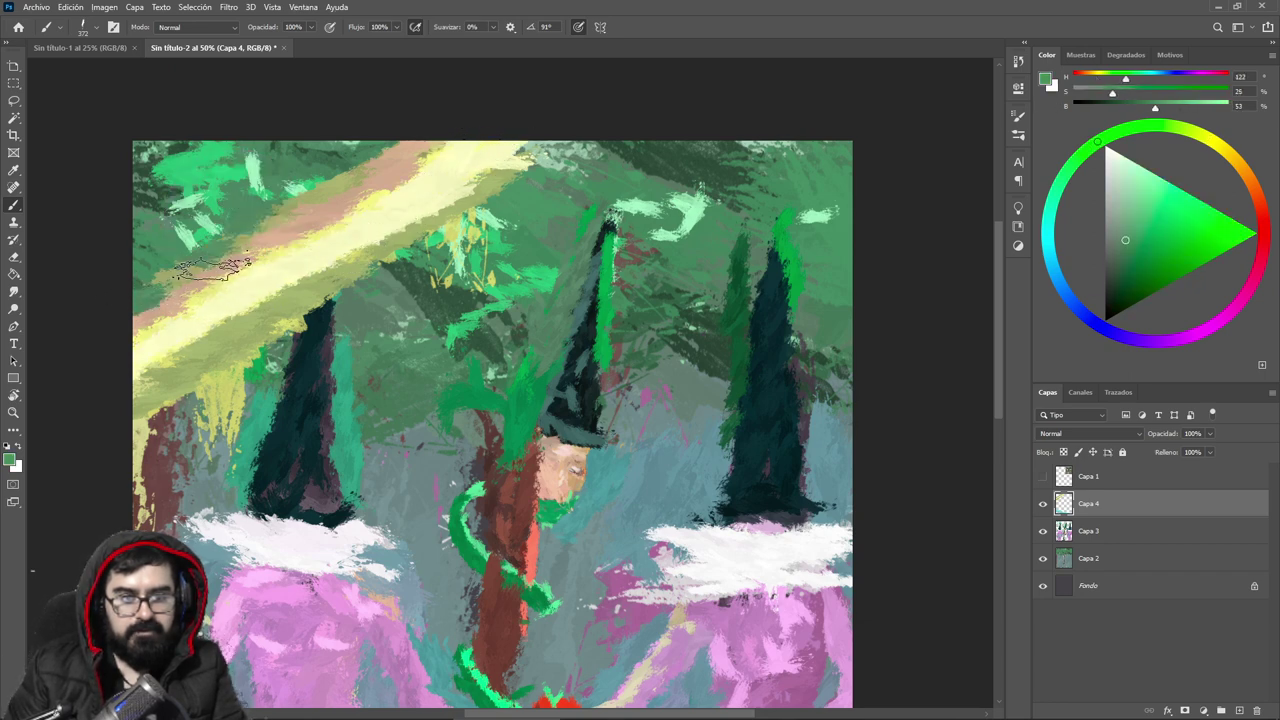
key(e)
drag(405, 150, 146, 308)
Step: Extend the yellow band down the canvas's left edge with sampled olive and pale yellow, curving its underside over the trunk
key(b)
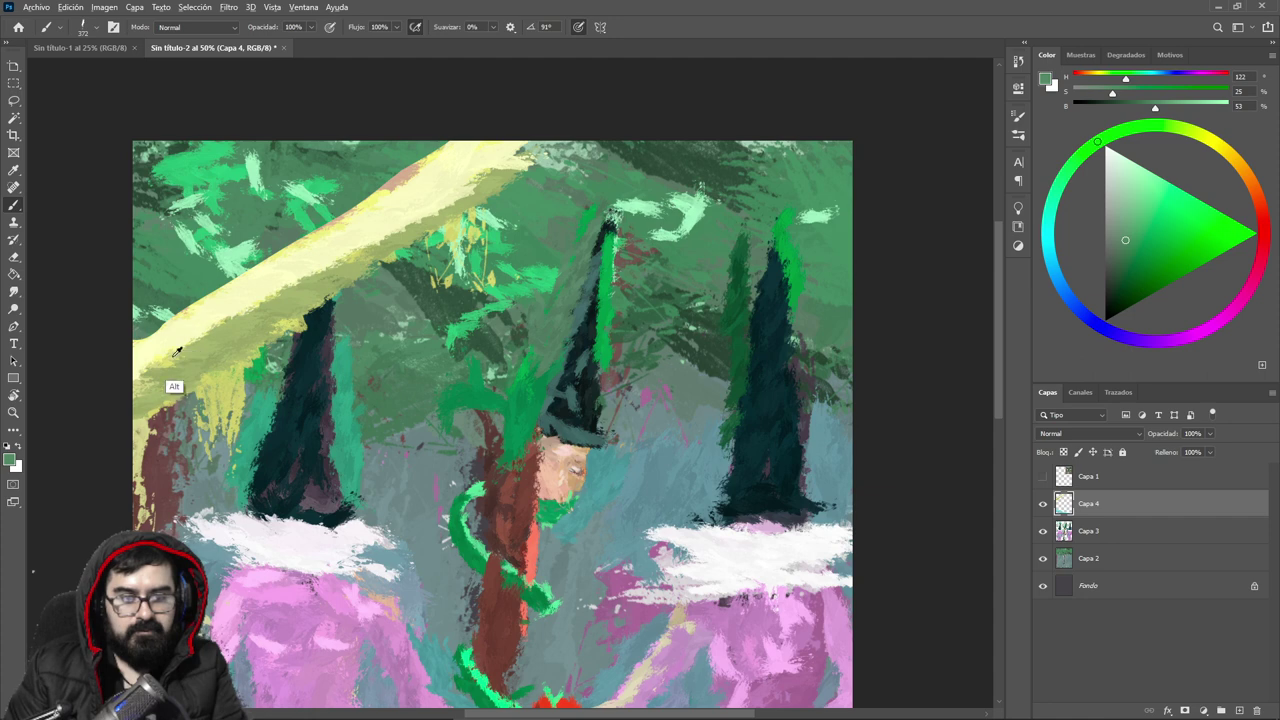
alt+click(171, 385)
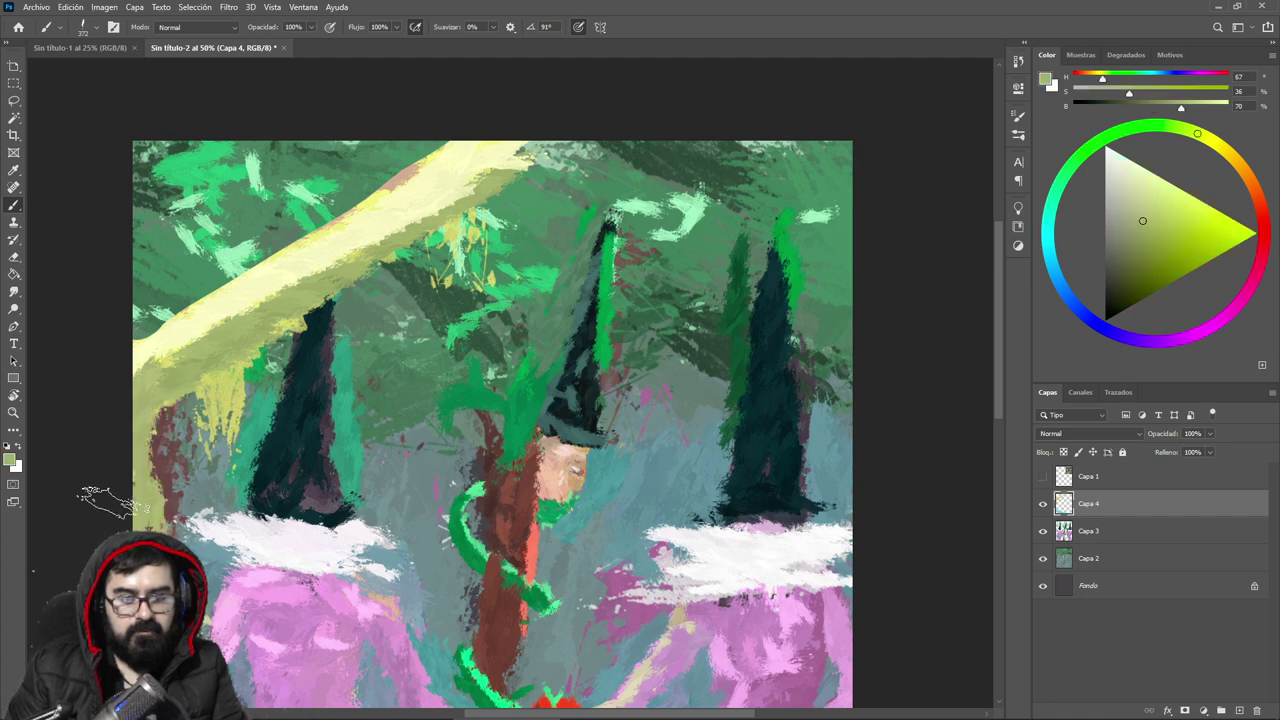
alt+click(138, 388)
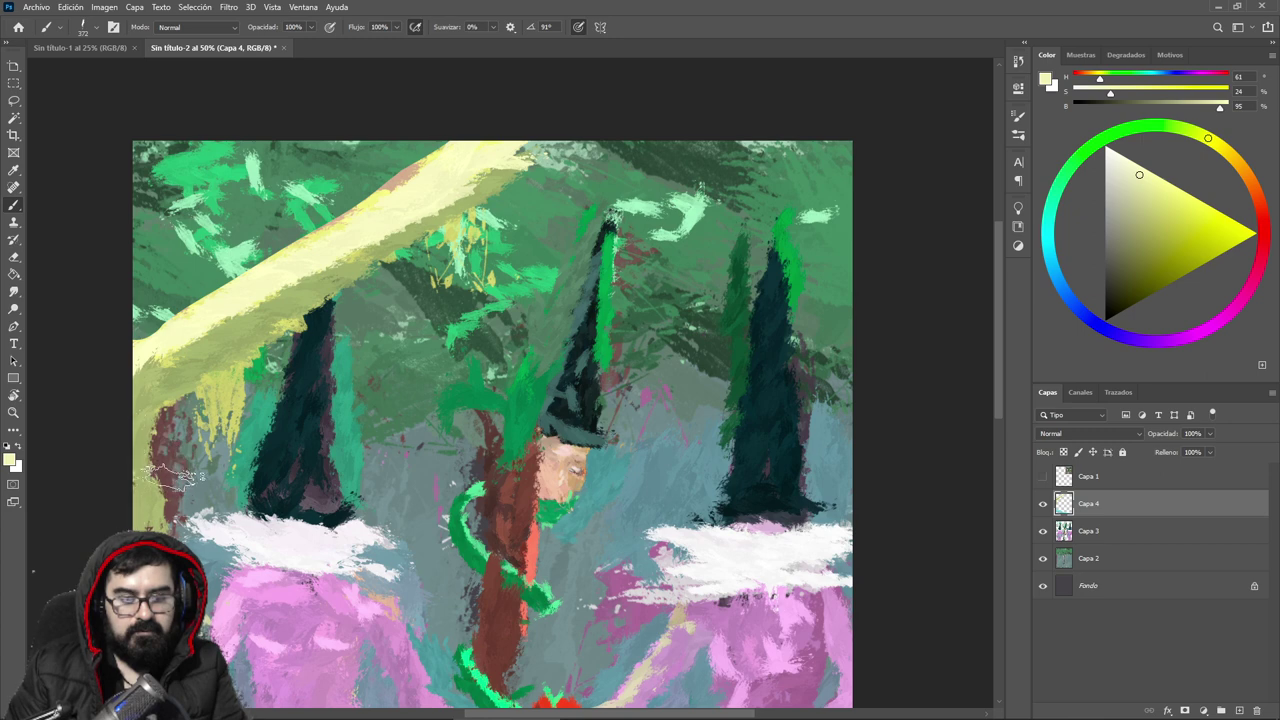
alt+click(115, 505)
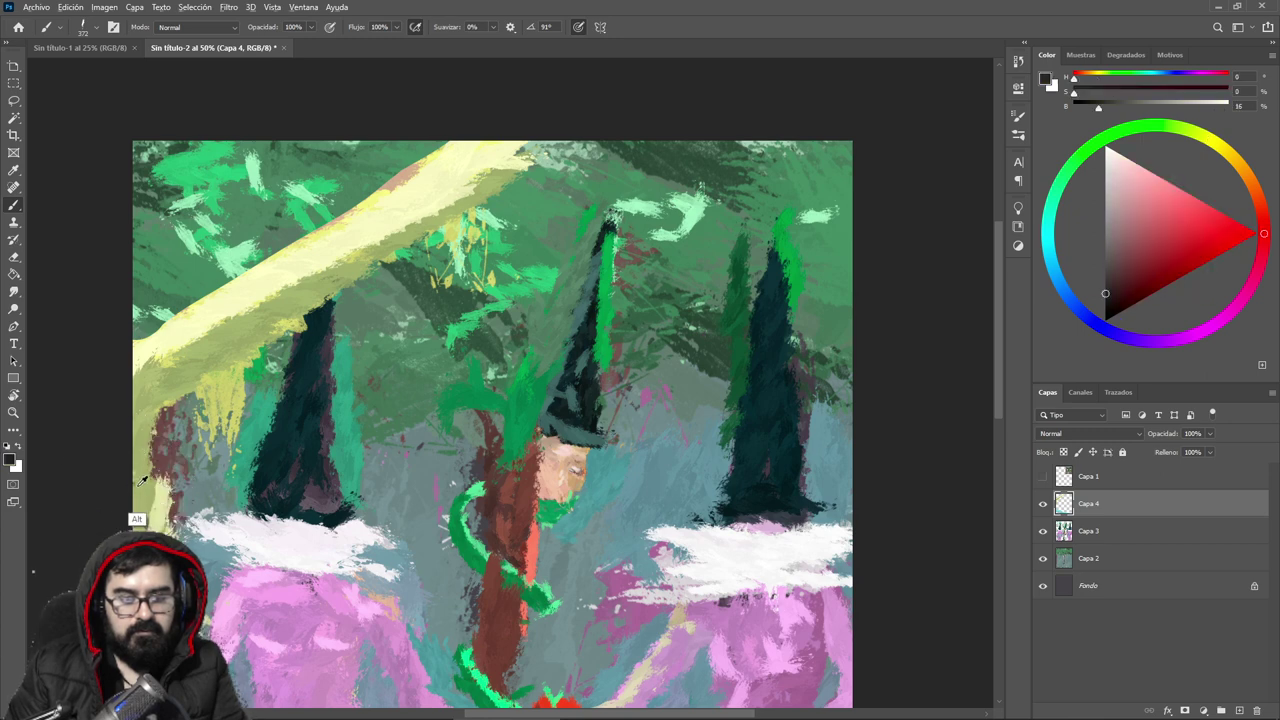
key(ctrl+z)
key(ctrl+z)
alt+click(150, 408)
drag(143, 460, 192, 412)
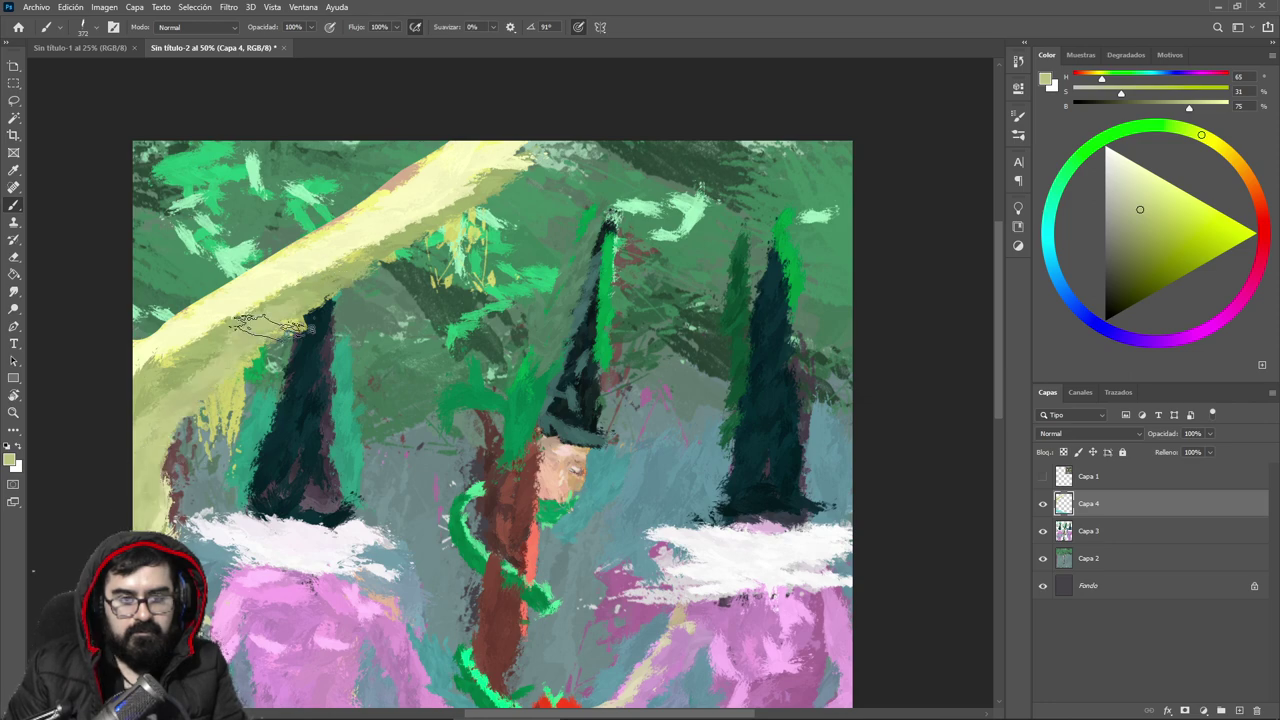
Step: Set the brush to 62 px, check Capa 3 by toggling its visibility, and make it the active layer
drag(372, 380, 412, 210)
drag(364, 464, 328, 261)
drag(385, 226, 330, 314)
right_click(576, 291)
click(1043, 531)
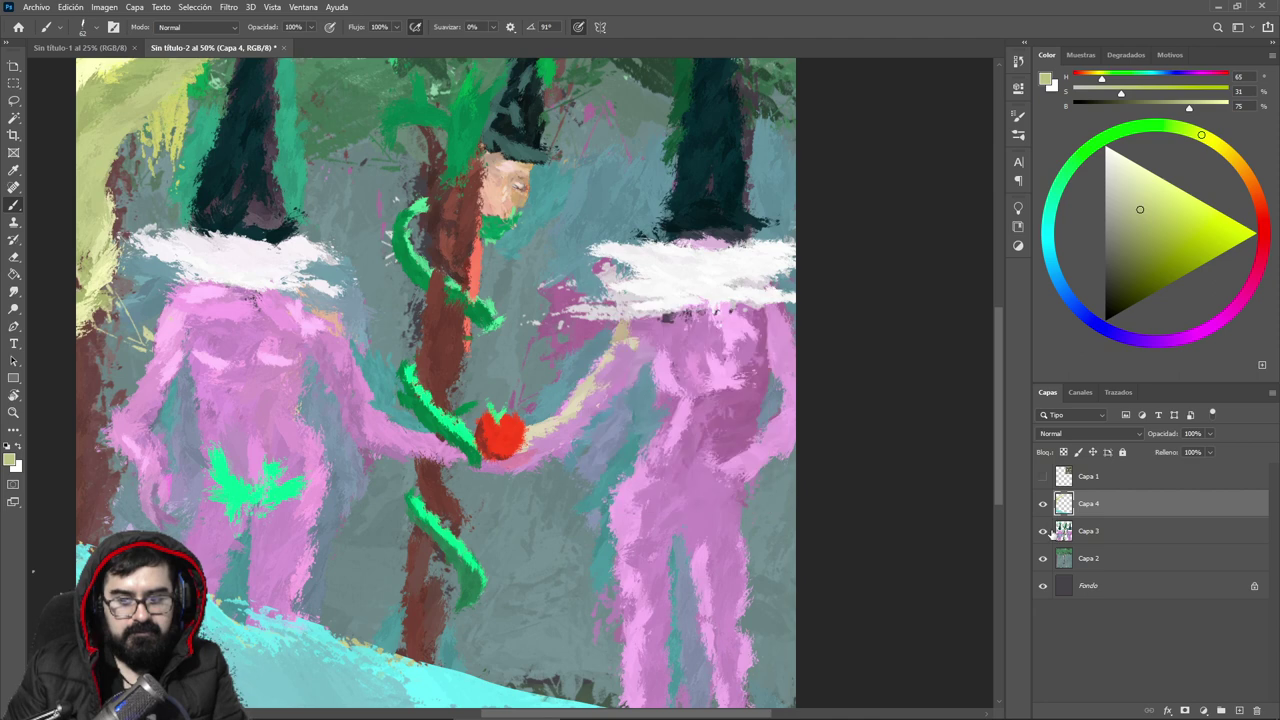
click(1043, 531)
click(1068, 530)
click(1042, 530)
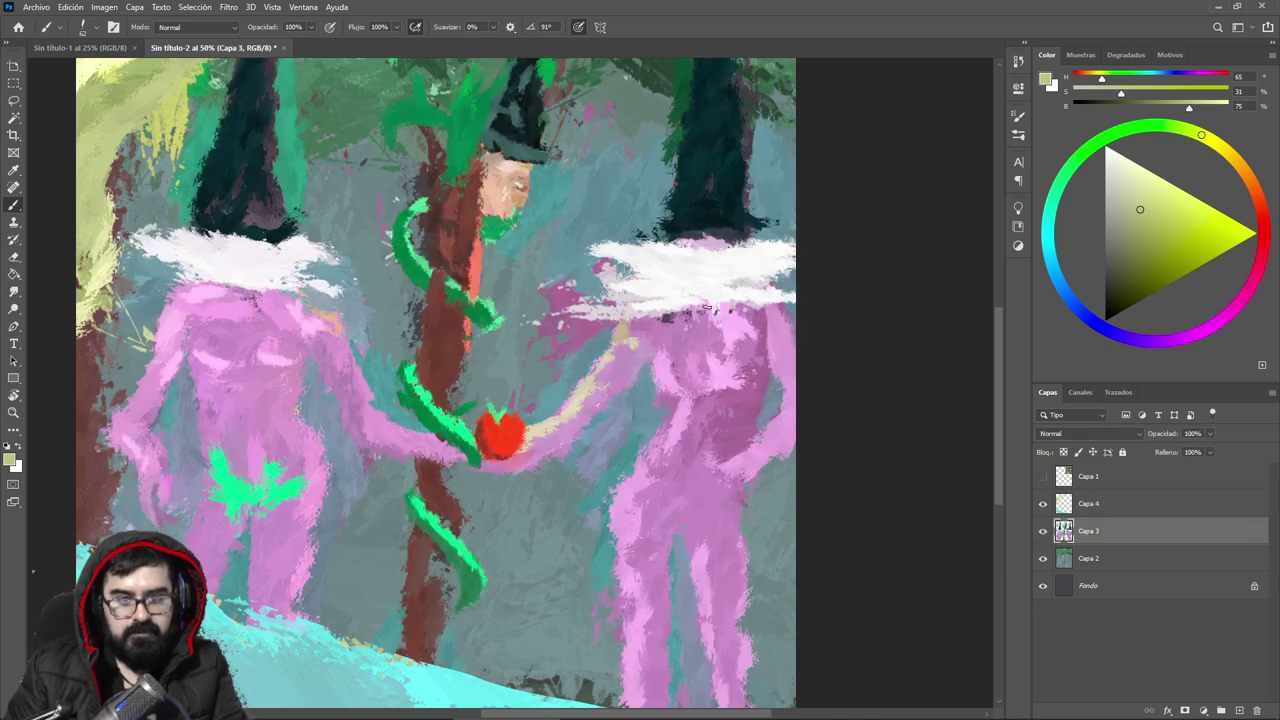
Step: Shade the inner edge of the right figure's bent arm with muted dark purple using a 96 px brush
drag(702, 314, 612, 241)
ctrl+click(641, 275)
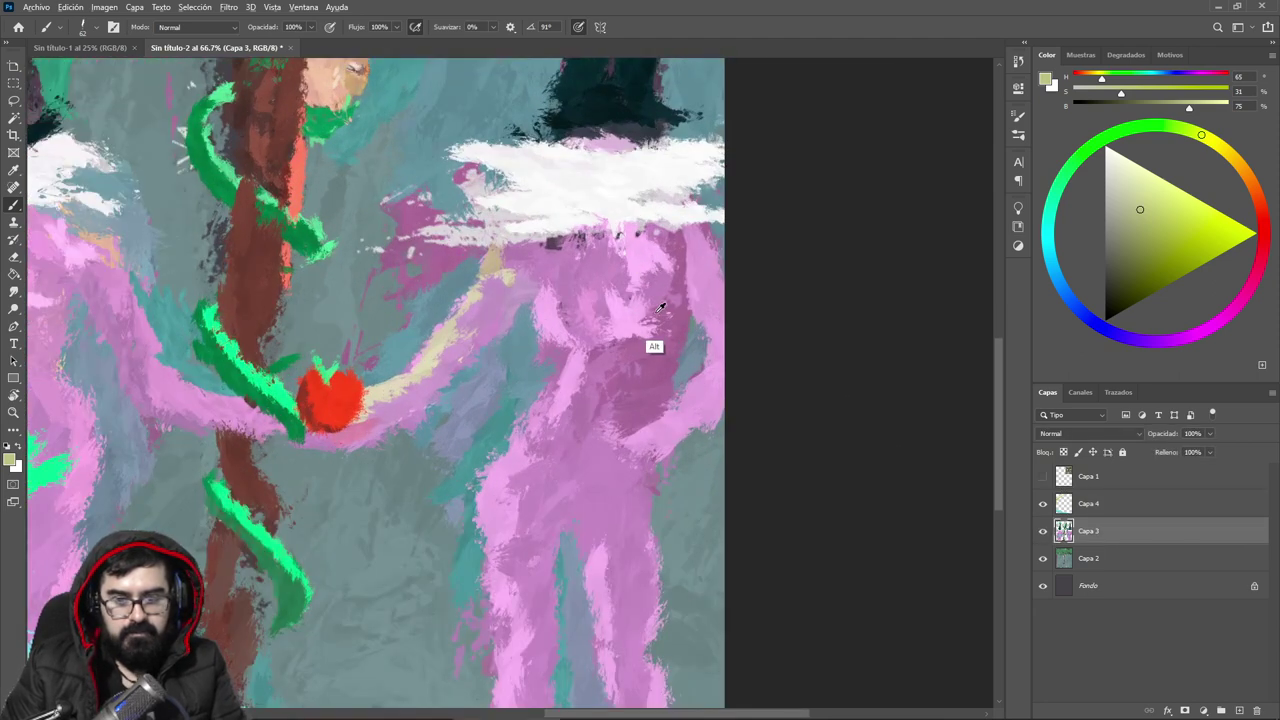
alt+click(681, 340)
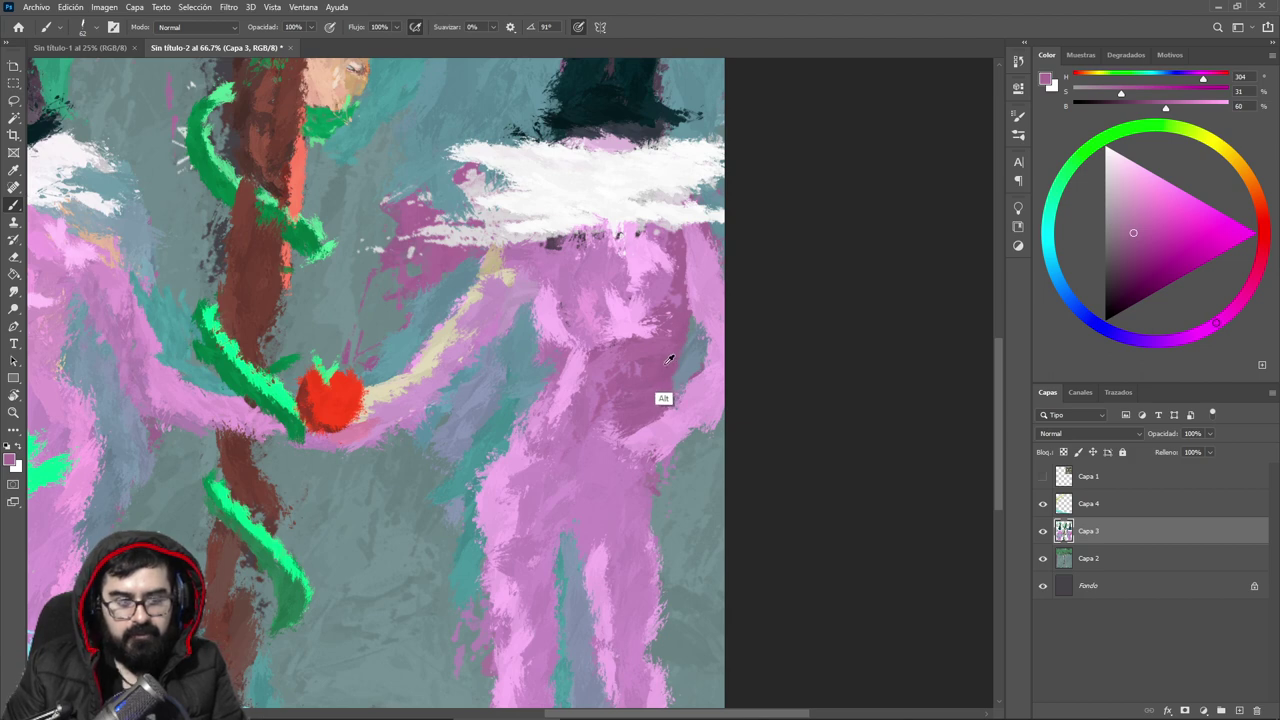
click(1120, 250)
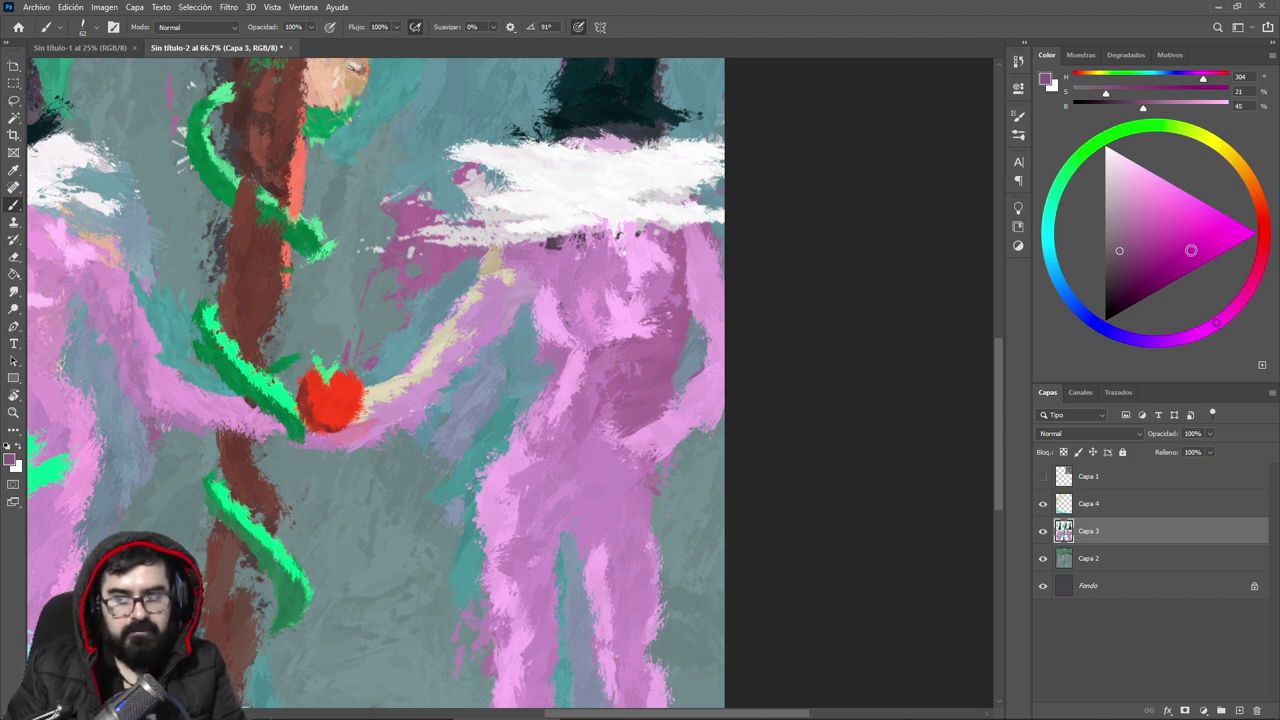
right_click(686, 276)
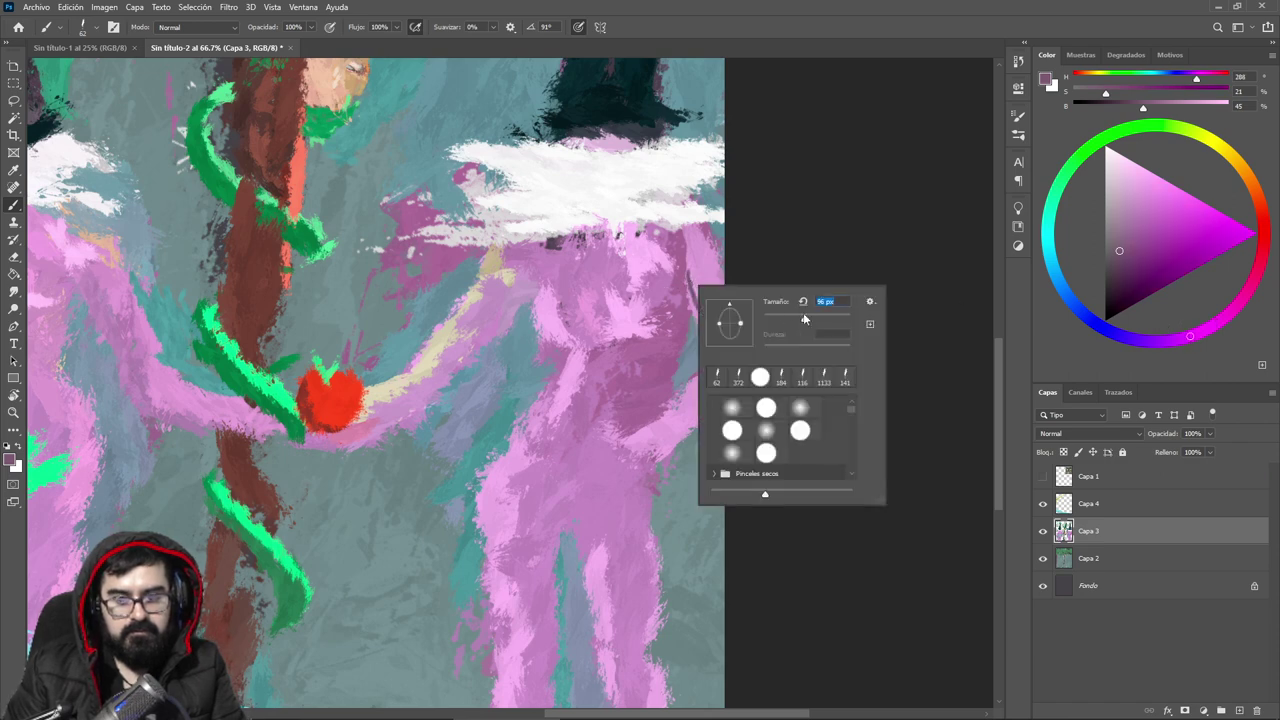
click(690, 264)
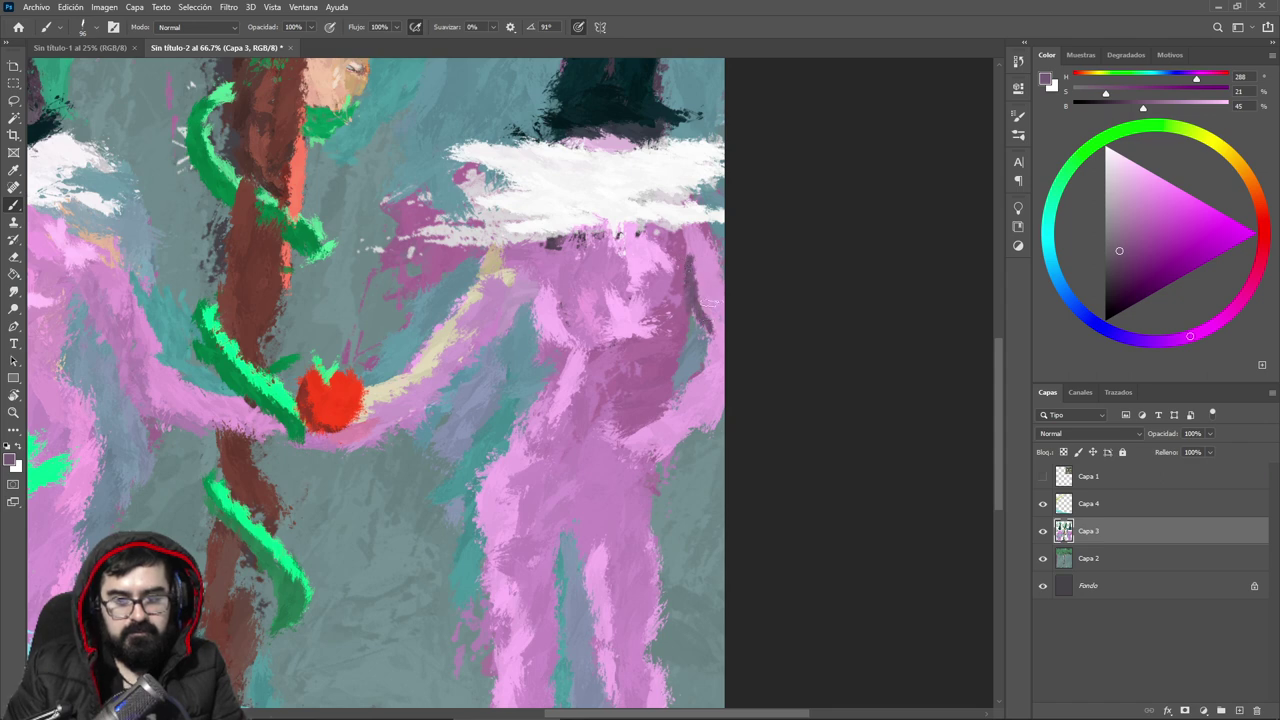
Step: Refine the right figure's bent arm and forearm with sampled light pink and greyish purple strokes
alt+click(702, 266)
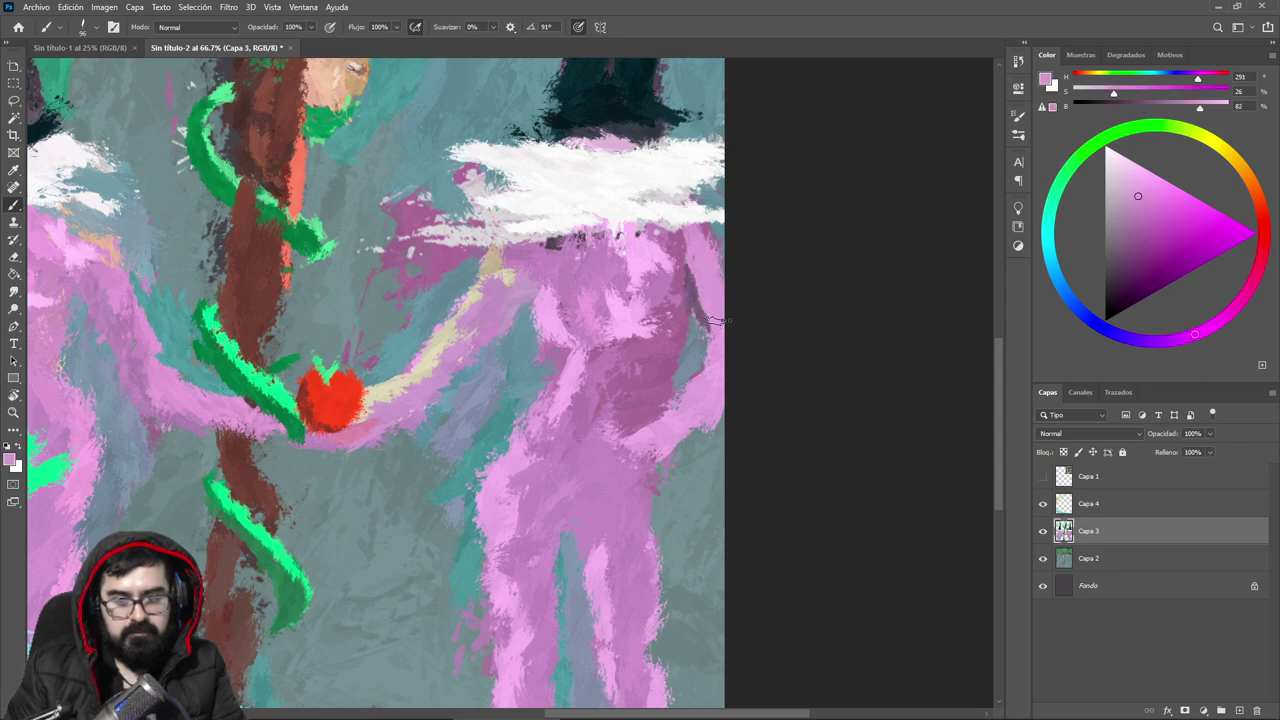
alt+click(708, 318)
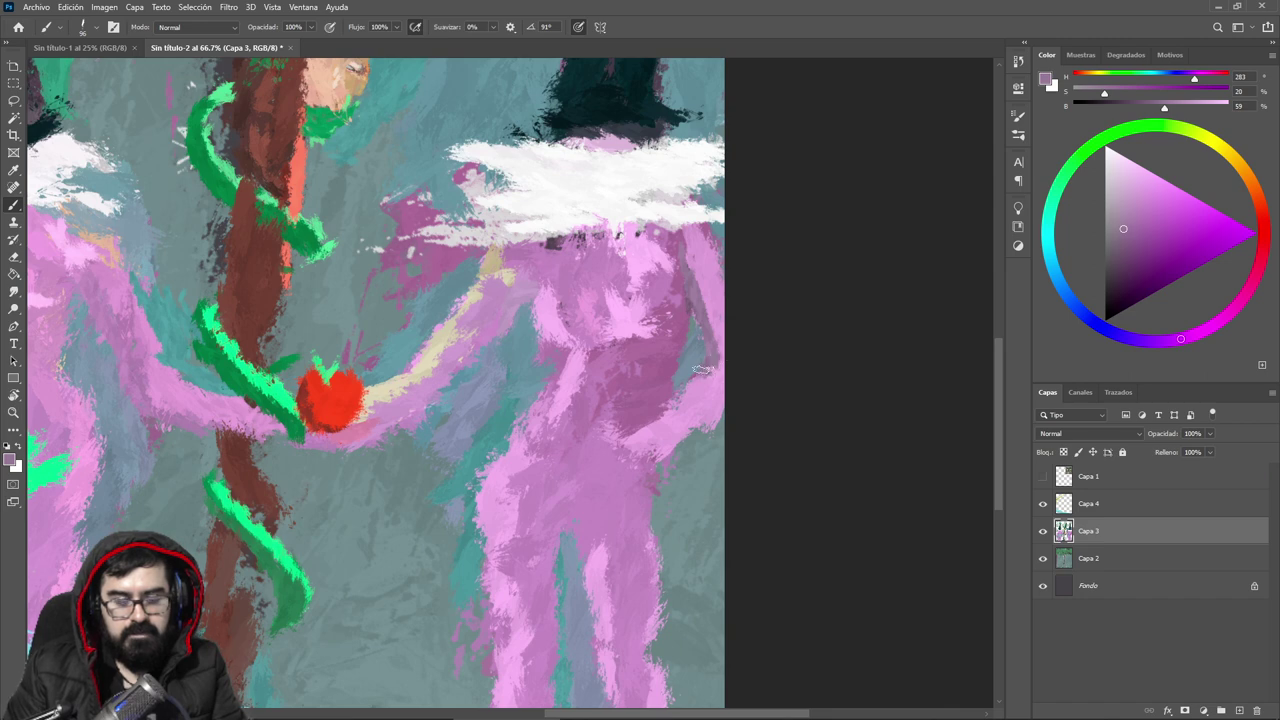
alt+click(649, 435)
alt+click(676, 428)
Step: Paint the right figure's hand on the hip with very light pink highlights, blending them into the wrist with sampled pinks
click(1120, 172)
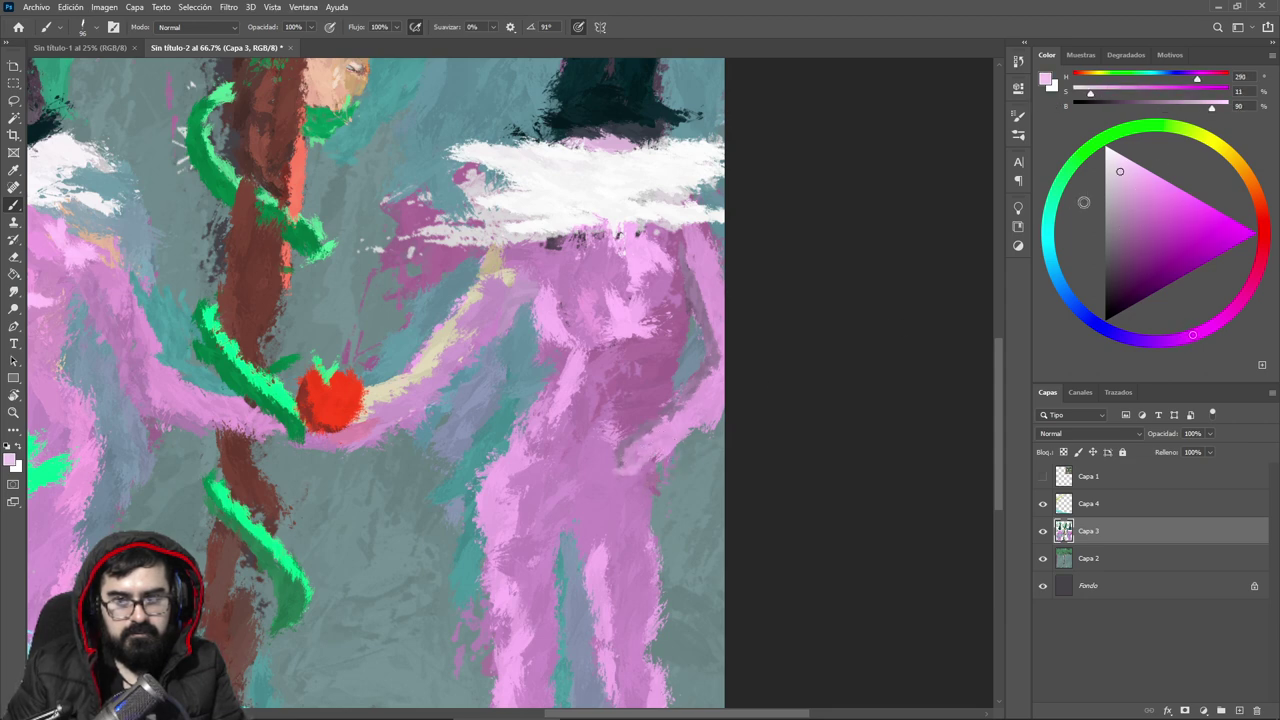
alt+click(623, 458)
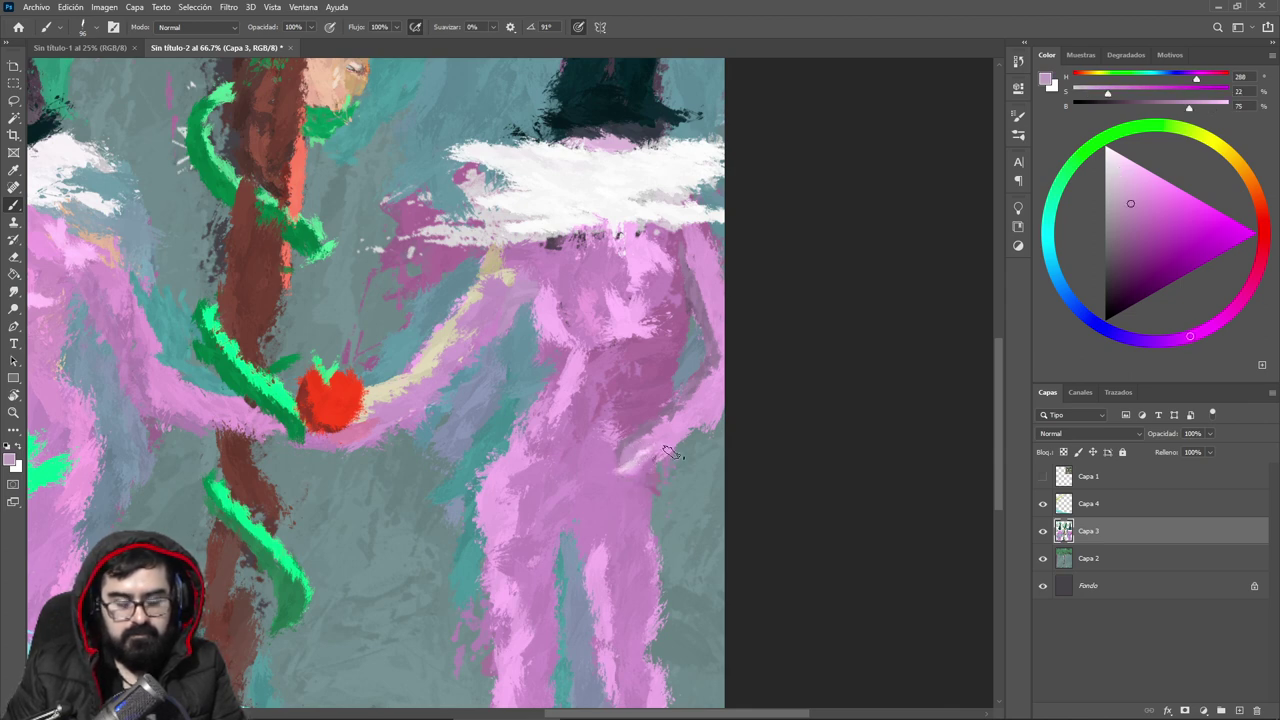
scroll(658, 457, up, 4)
alt+click(566, 353)
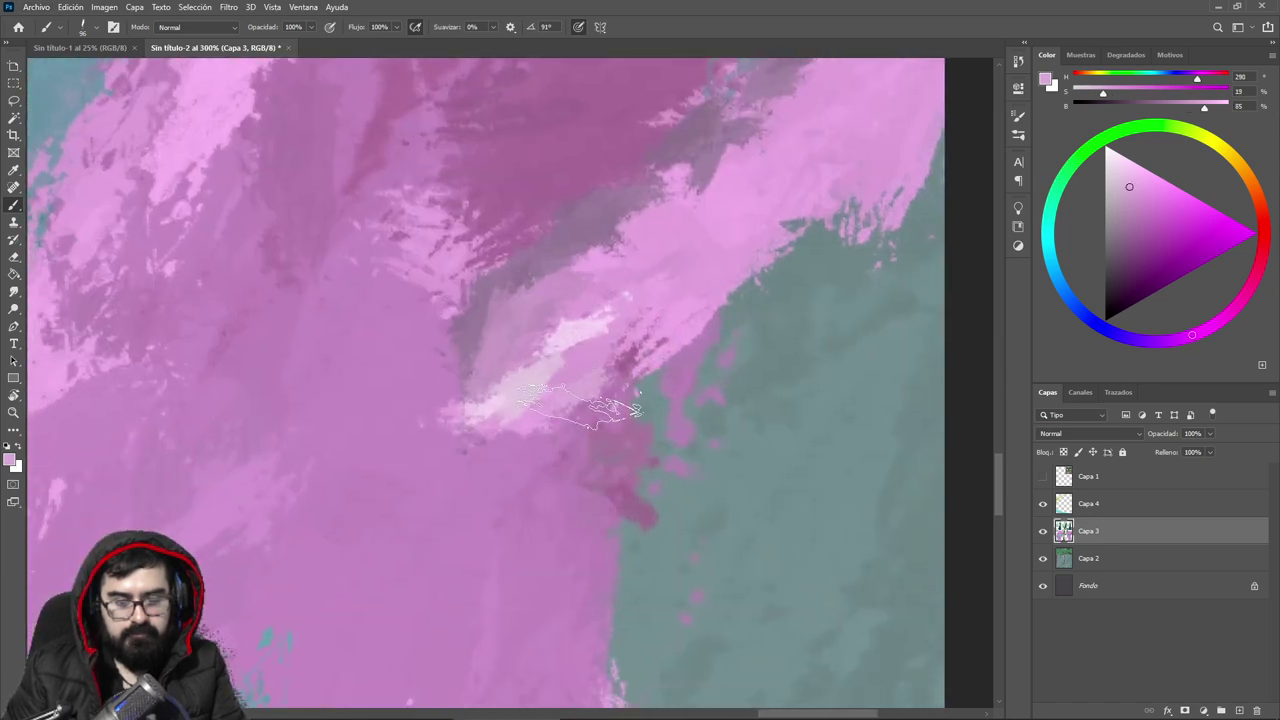
alt+click(540, 380)
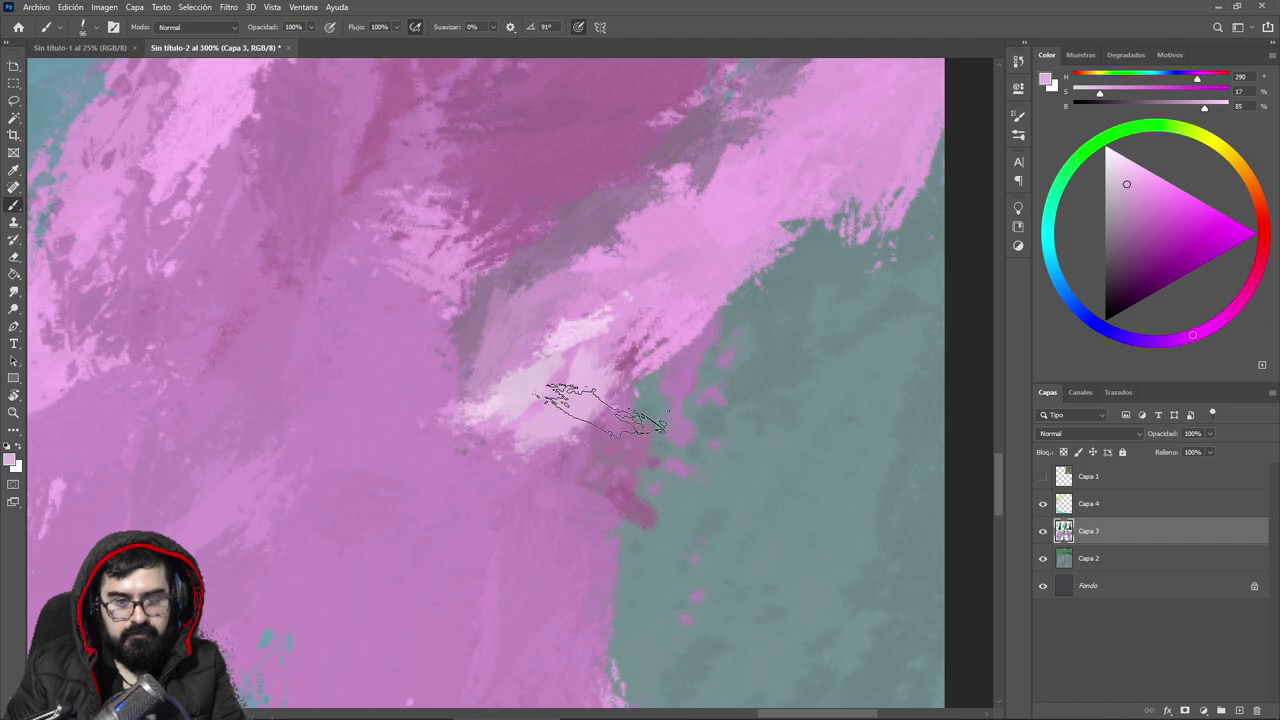
mouse_move(627, 414)
mouse_down()
mouse_move(594, 434)
mouse_move(629, 377)
mouse_move(657, 371)
mouse_up()
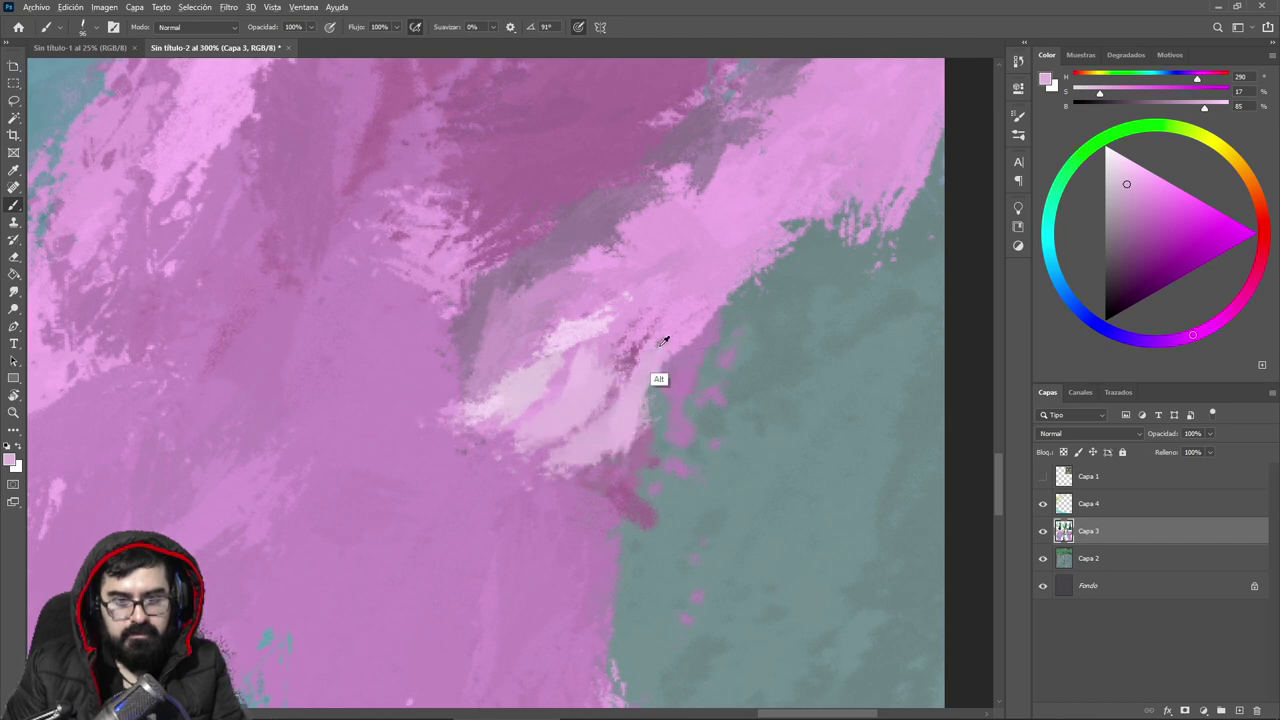
alt+click(657, 368)
mouse_move(660, 325)
mouse_down()
mouse_move(637, 374)
mouse_move(655, 386)
mouse_up()
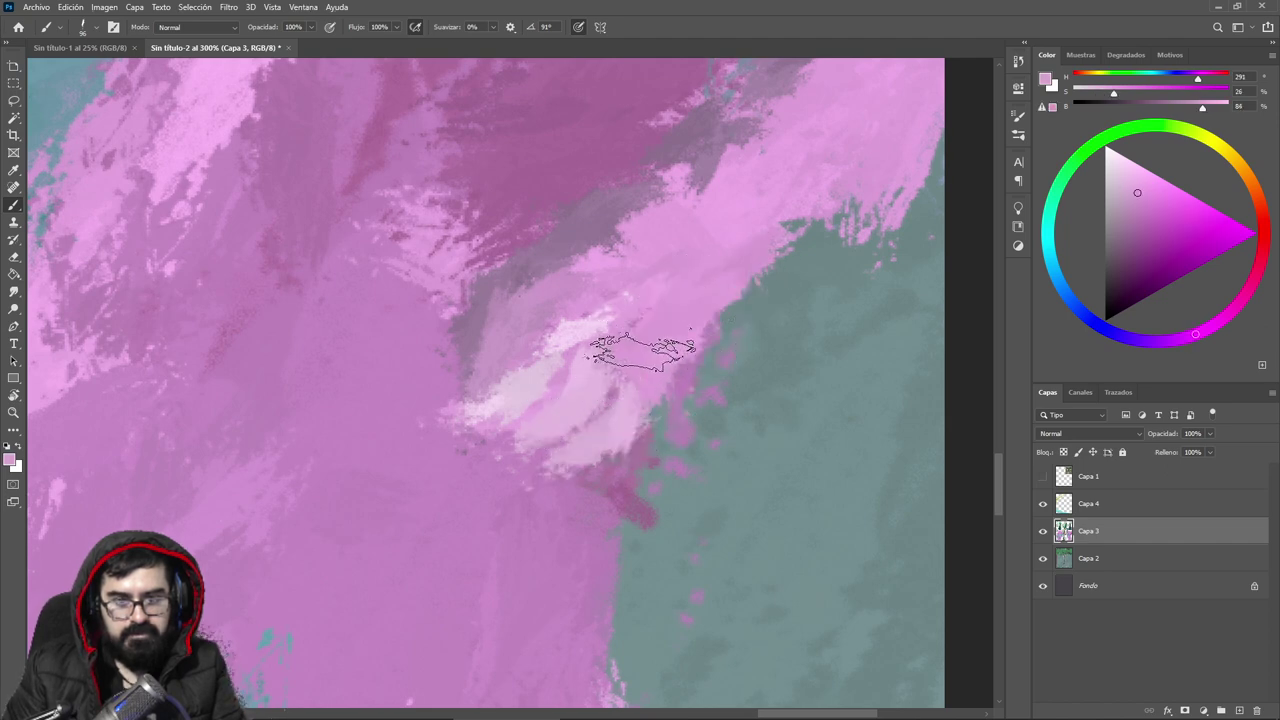
Step: Soften the hand's inner edge with sampled mauves and shade beside the wrist with a dark greyish purple
alt+click(440, 416)
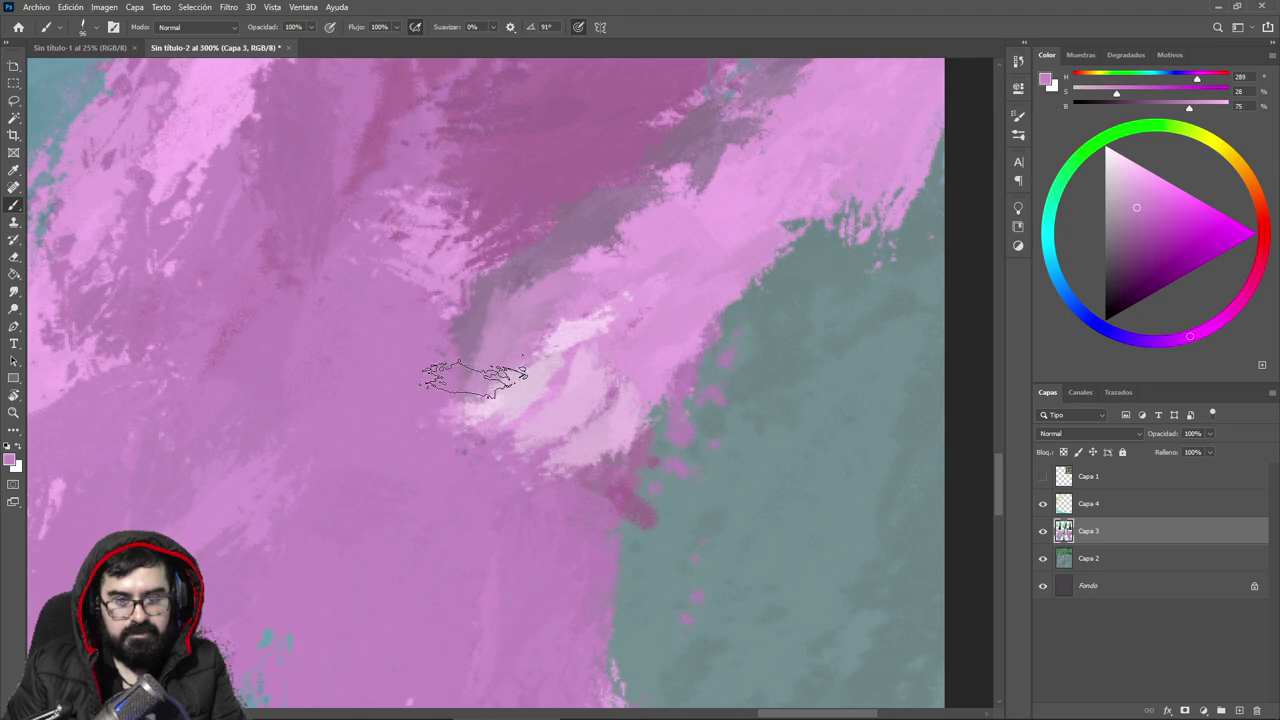
alt+click(502, 316)
drag(489, 327, 454, 364)
alt+click(480, 312)
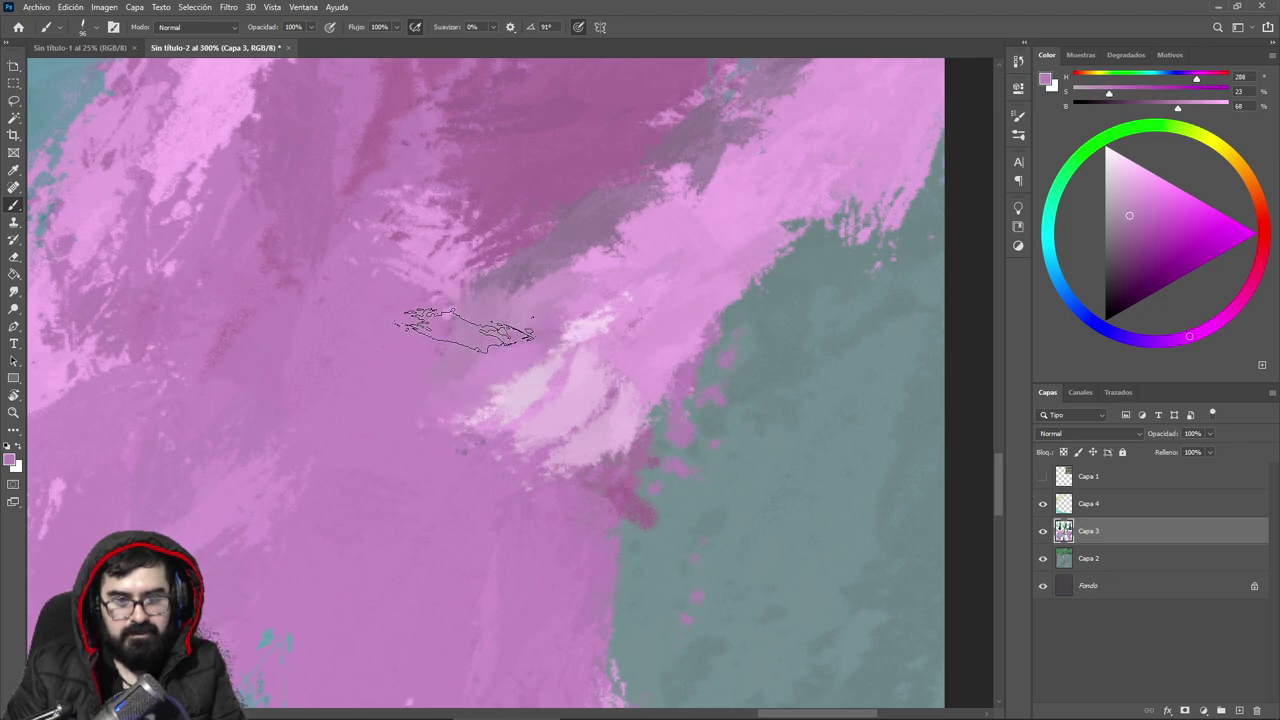
alt+click(505, 281)
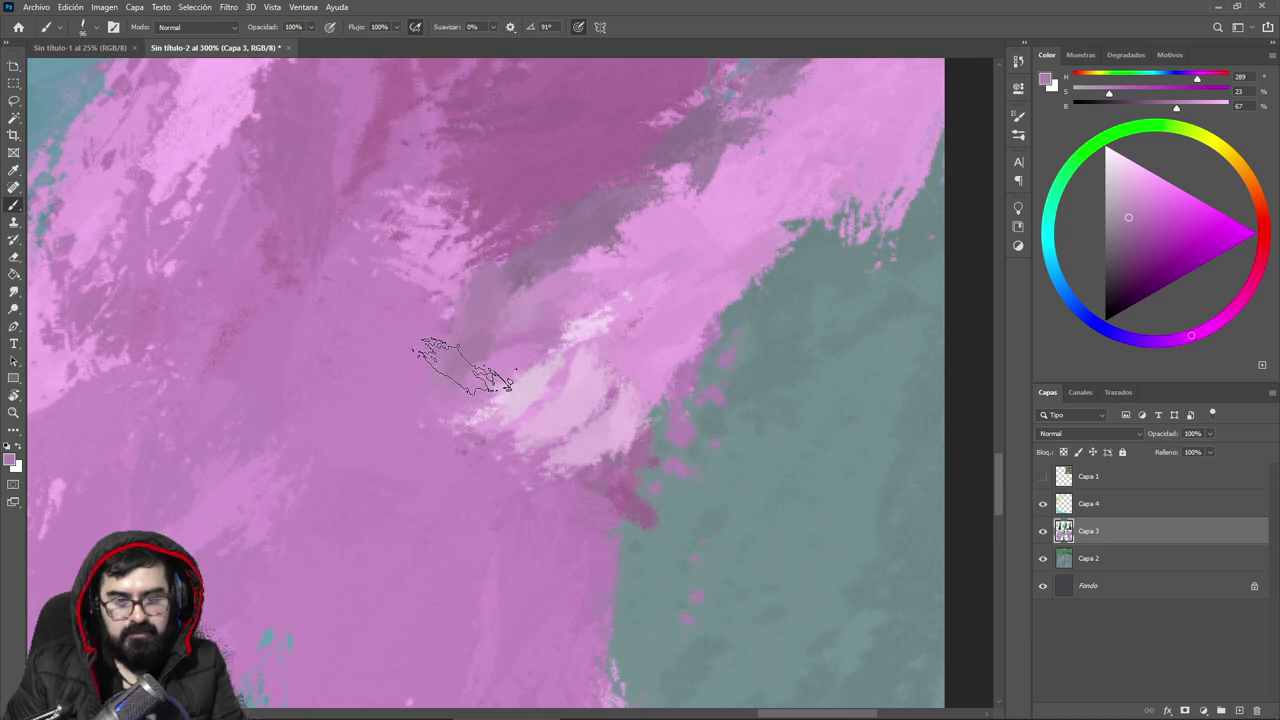
alt+click(542, 255)
click(1124, 252)
drag(500, 294, 467, 336)
key(ctrl+z)
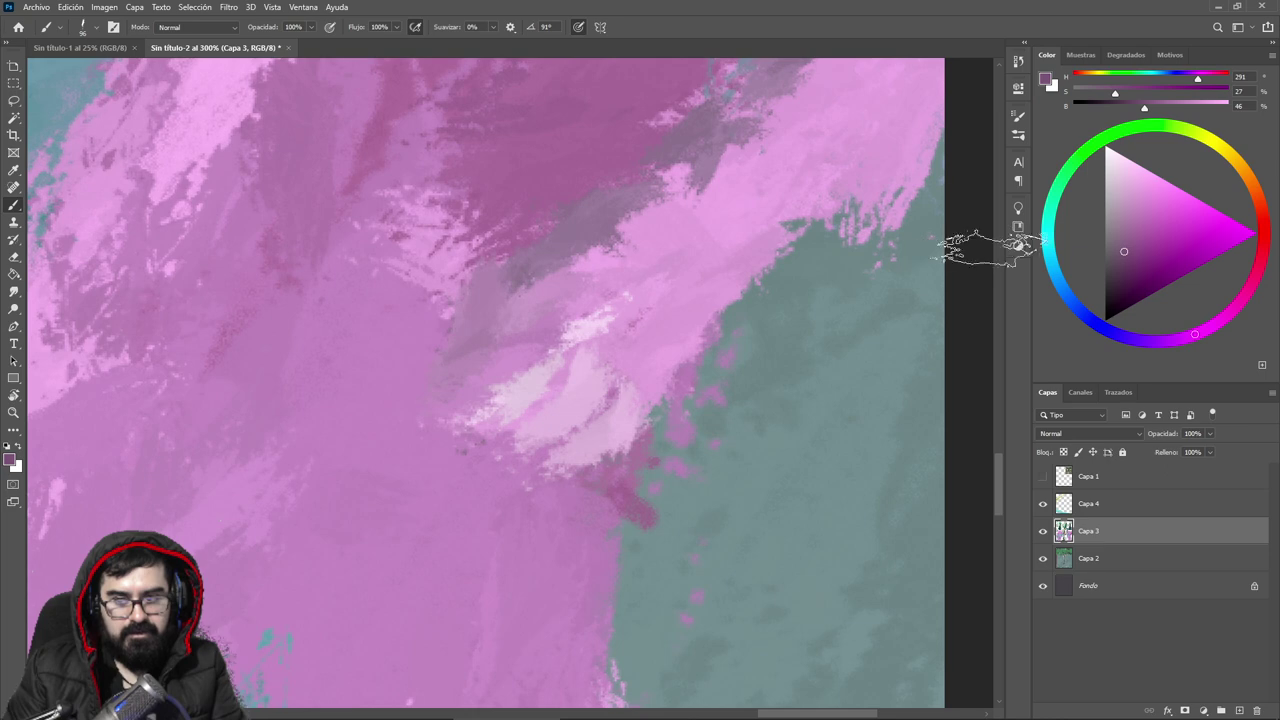
click(1115, 243)
mouse_move(500, 277)
mouse_down()
mouse_move(485, 330)
mouse_move(493, 295)
mouse_up()
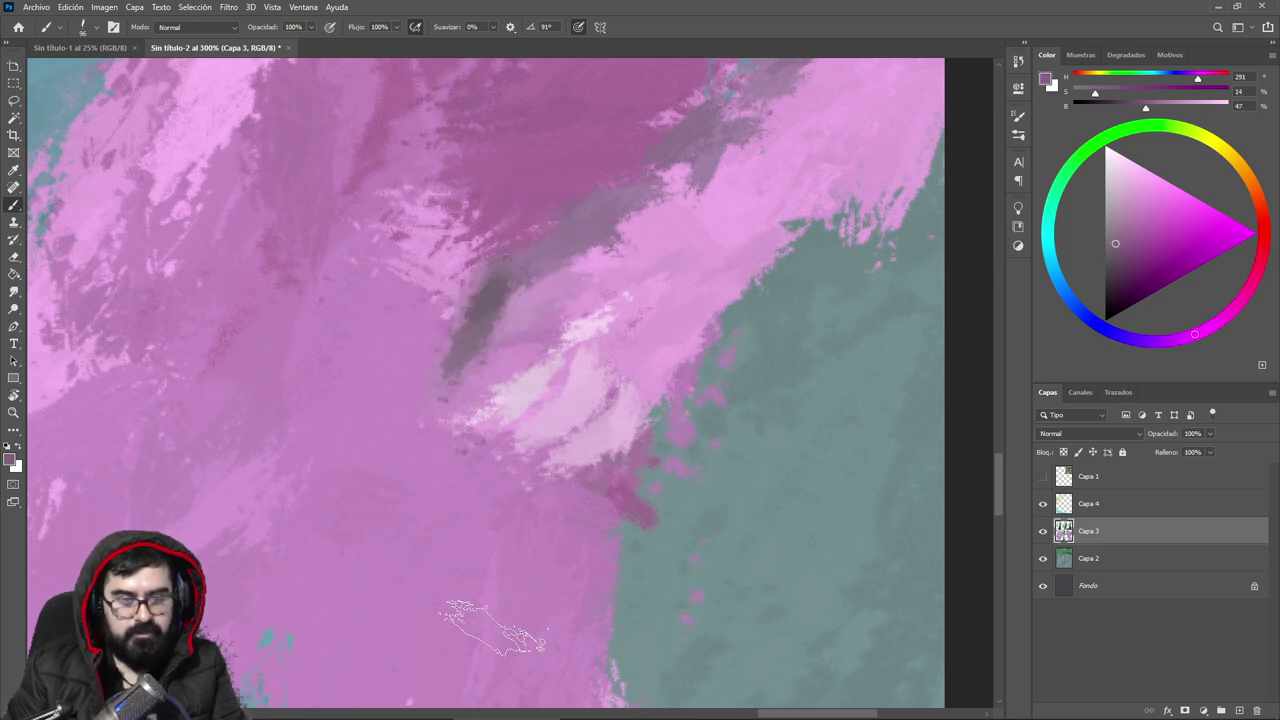
click(295, 706)
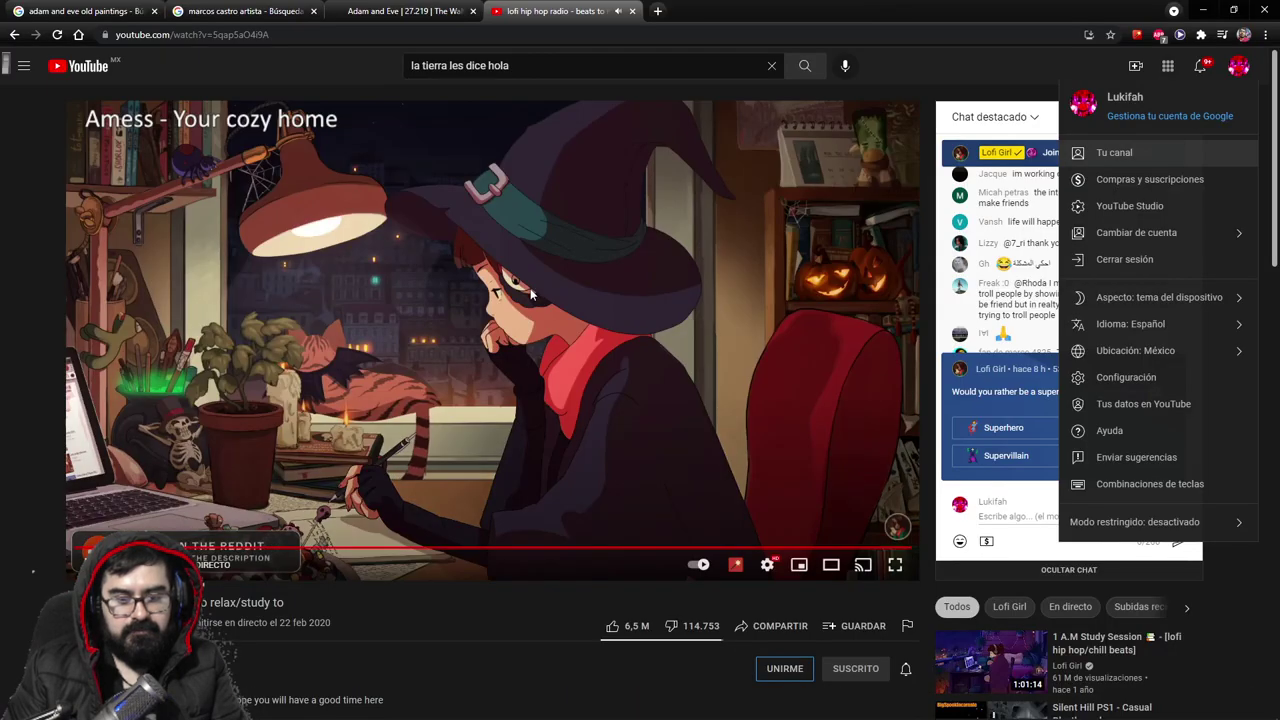
scroll(533, 330, down, 7)
scroll(533, 330, down, 1)
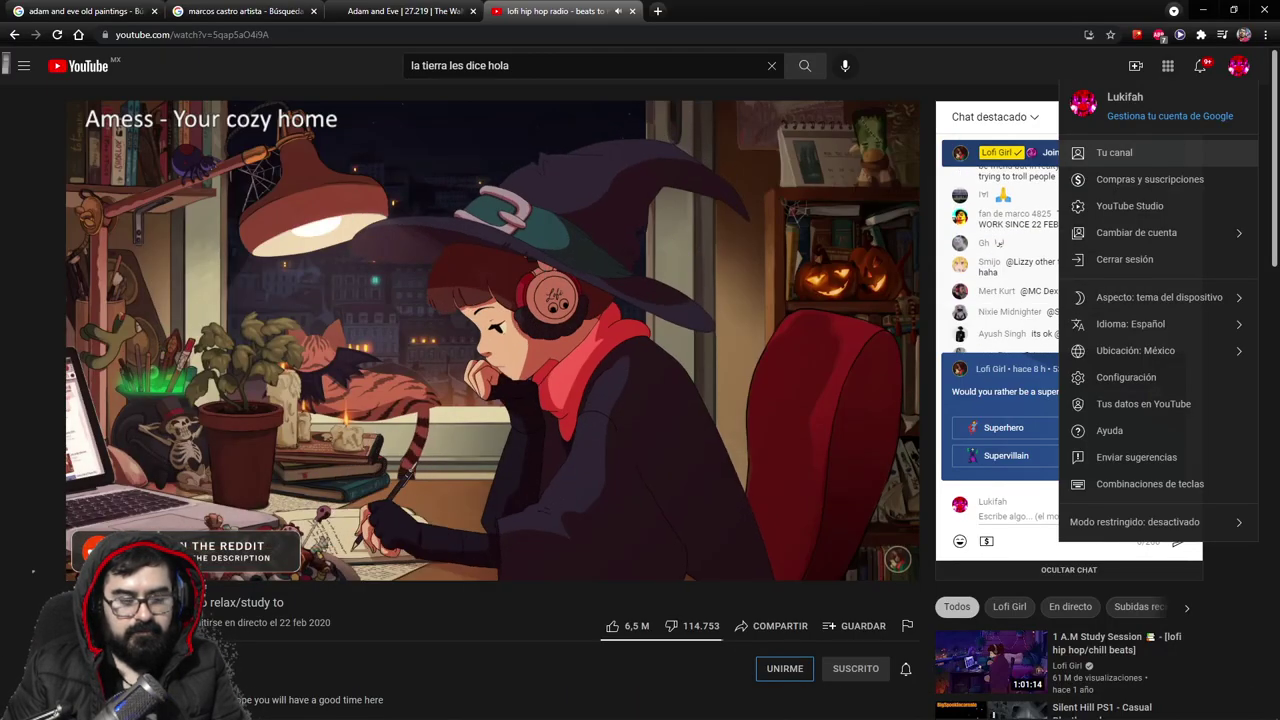
mouse_move(490, 697)
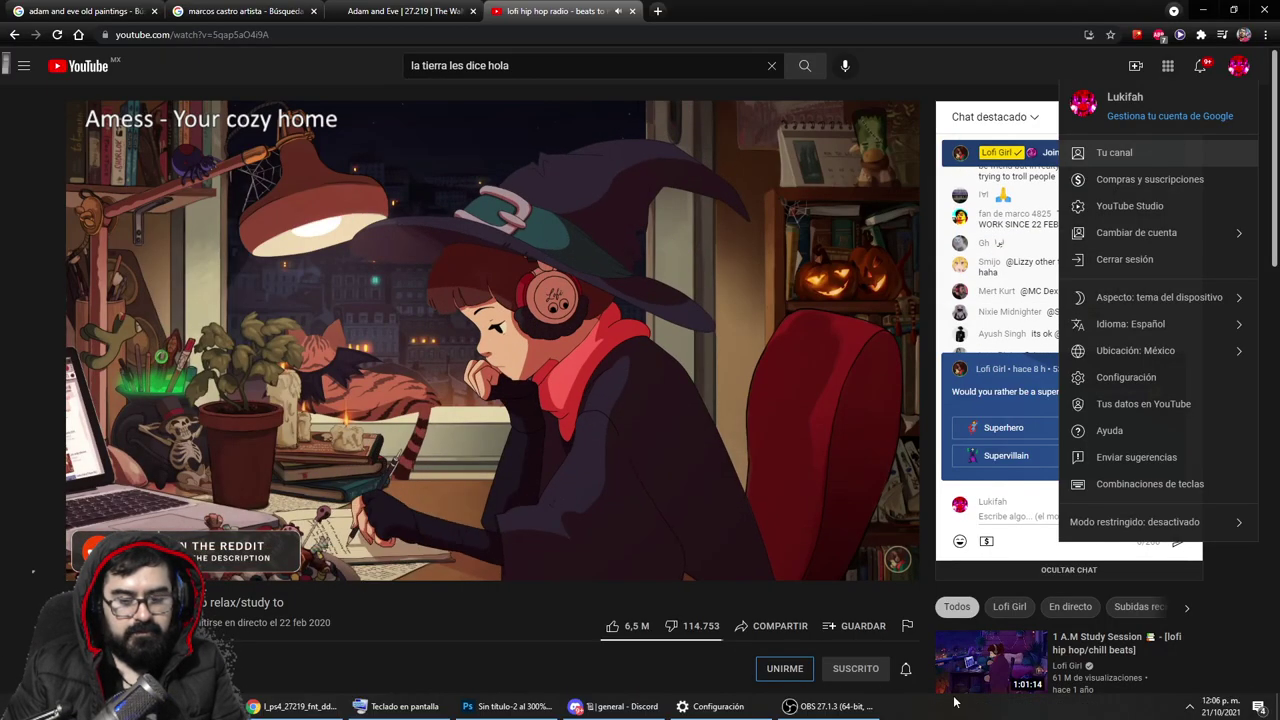
click(508, 706)
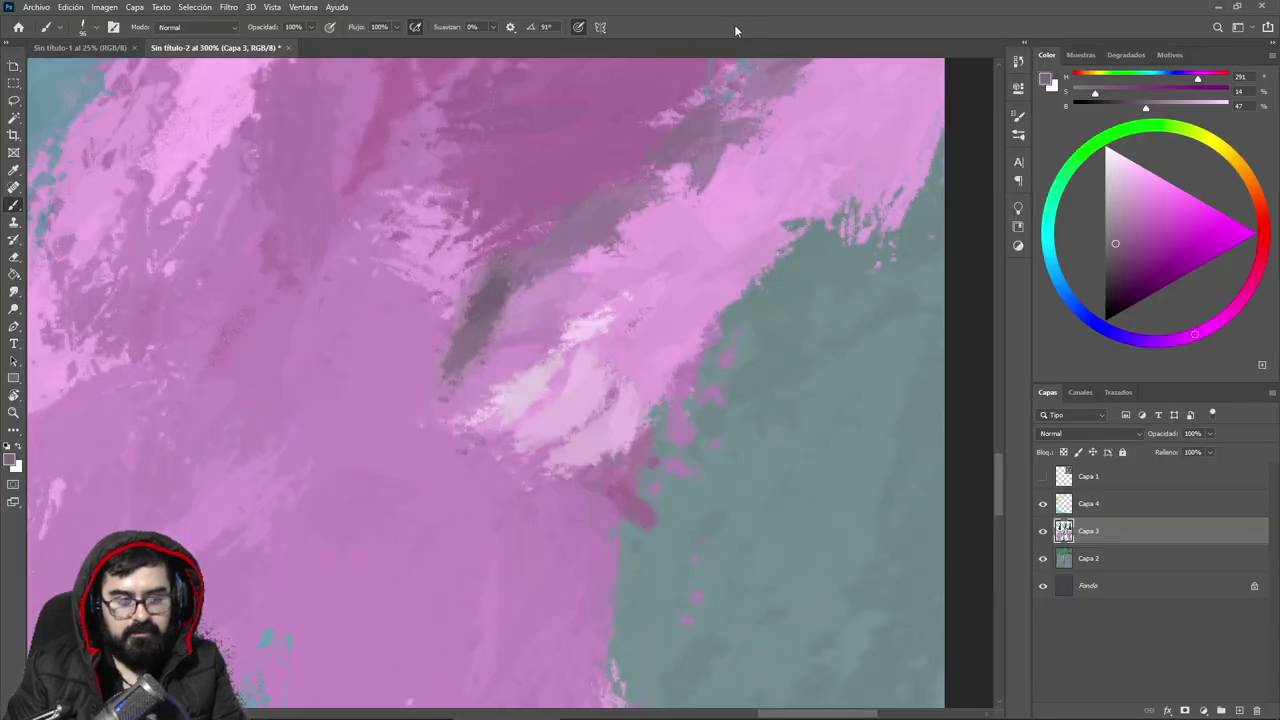
Step: Paint a cluster of leaves over the right figure's hips in light green (hue 113, saturation 41%, brightness 87%)
drag(438, 337, 738, 357)
click(1102, 152)
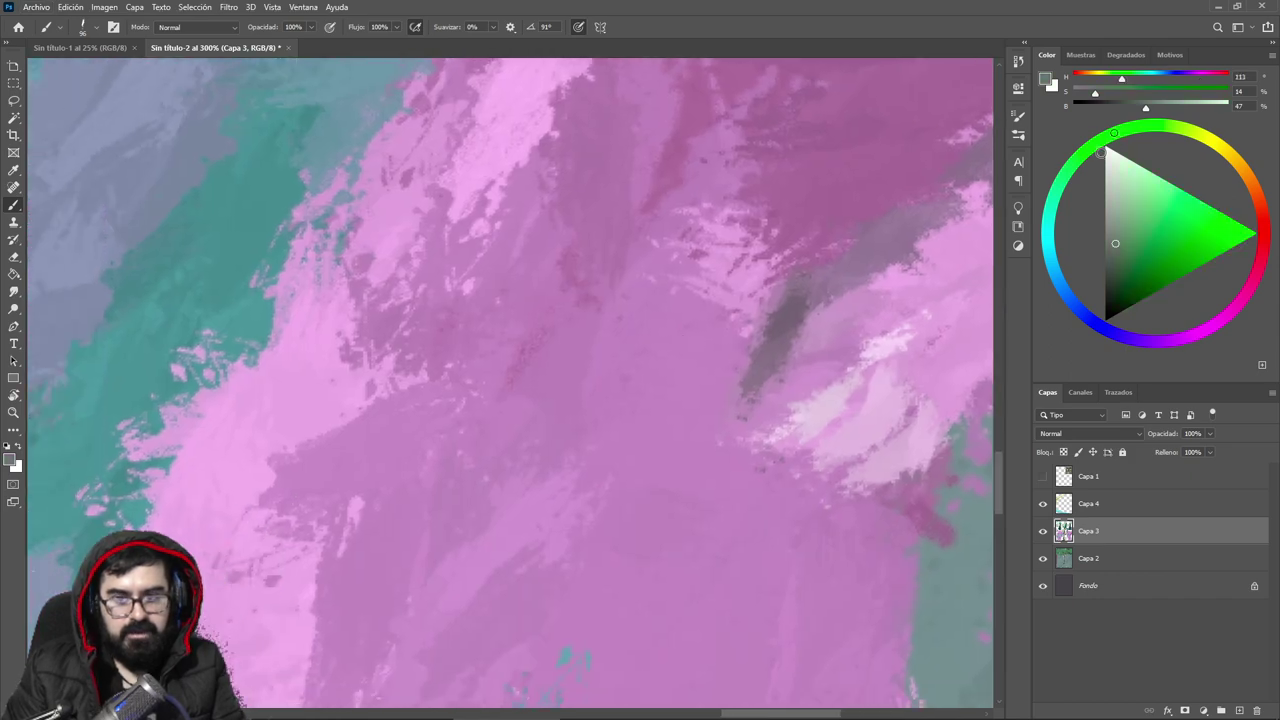
scroll(725, 290, down, 2)
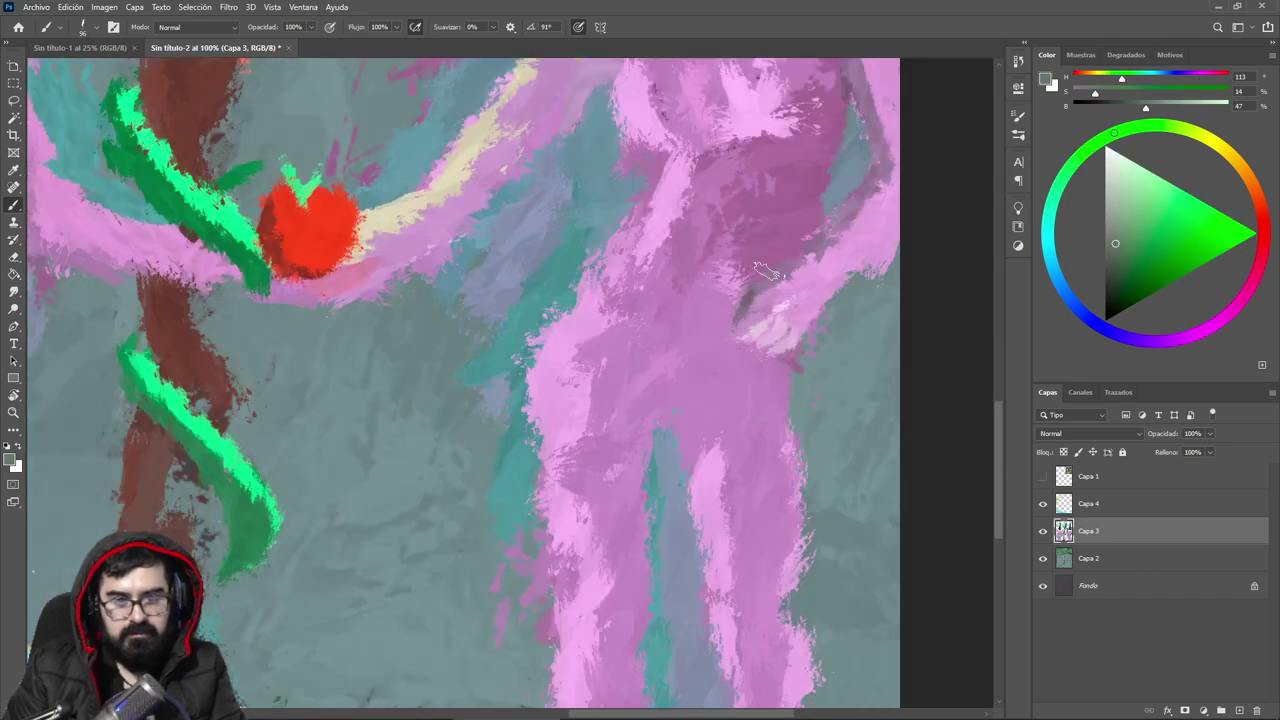
click(1159, 199)
drag(663, 348, 666, 385)
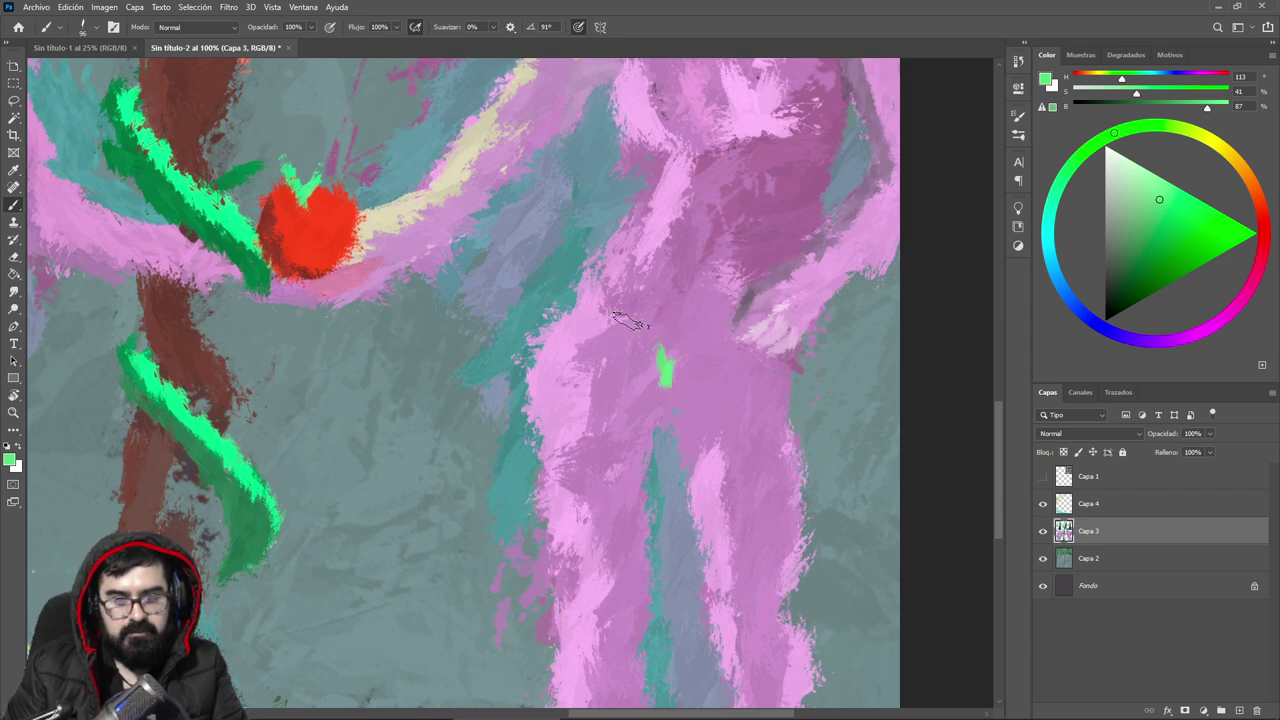
mouse_move(632, 322)
mouse_down()
mouse_move(662, 362)
mouse_move(643, 380)
mouse_up()
mouse_move(627, 392)
mouse_down()
mouse_move(674, 415)
mouse_move(692, 408)
mouse_up()
mouse_move(683, 374)
mouse_down()
mouse_move(700, 420)
mouse_move(610, 400)
mouse_move(705, 375)
mouse_move(713, 368)
mouse_move(680, 357)
mouse_move(715, 340)
mouse_move(692, 380)
mouse_up()
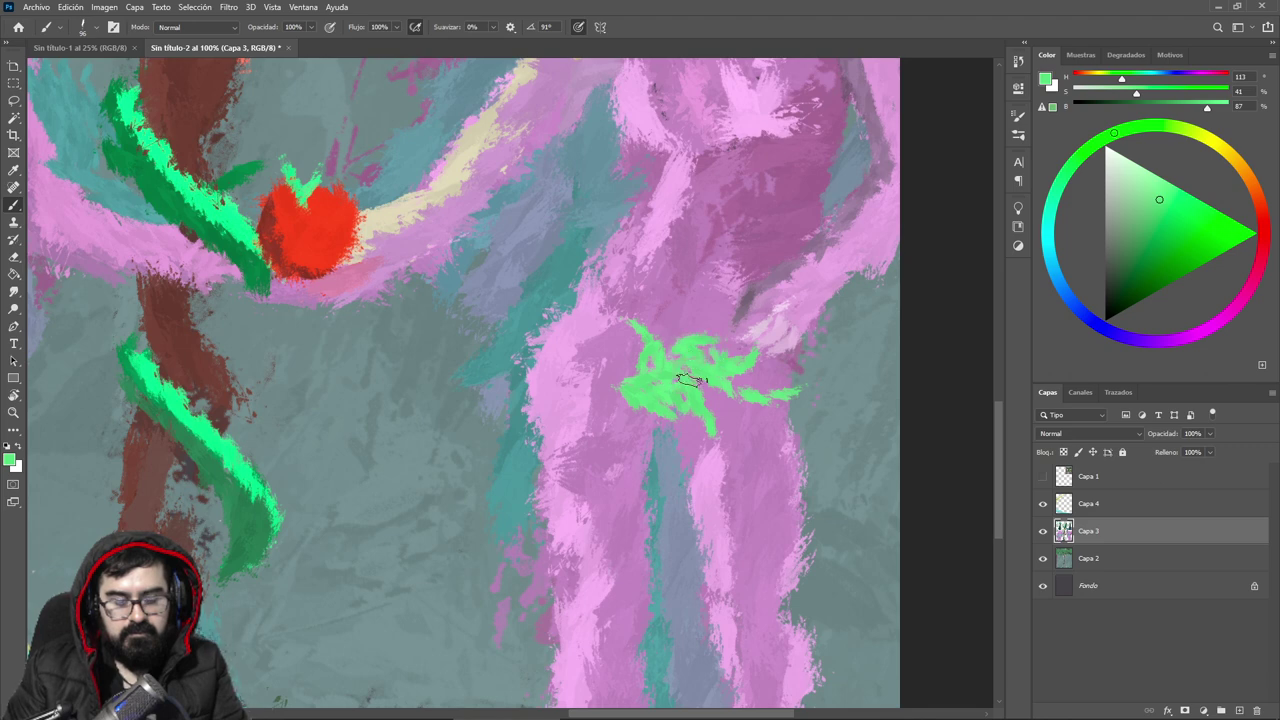
Step: Paint a light green stem from the hip leaves to the ground beside the right figure's leg, with branches on its outer side
mouse_move(605, 398)
mouse_down()
mouse_move(660, 313)
mouse_move(700, 298)
mouse_up()
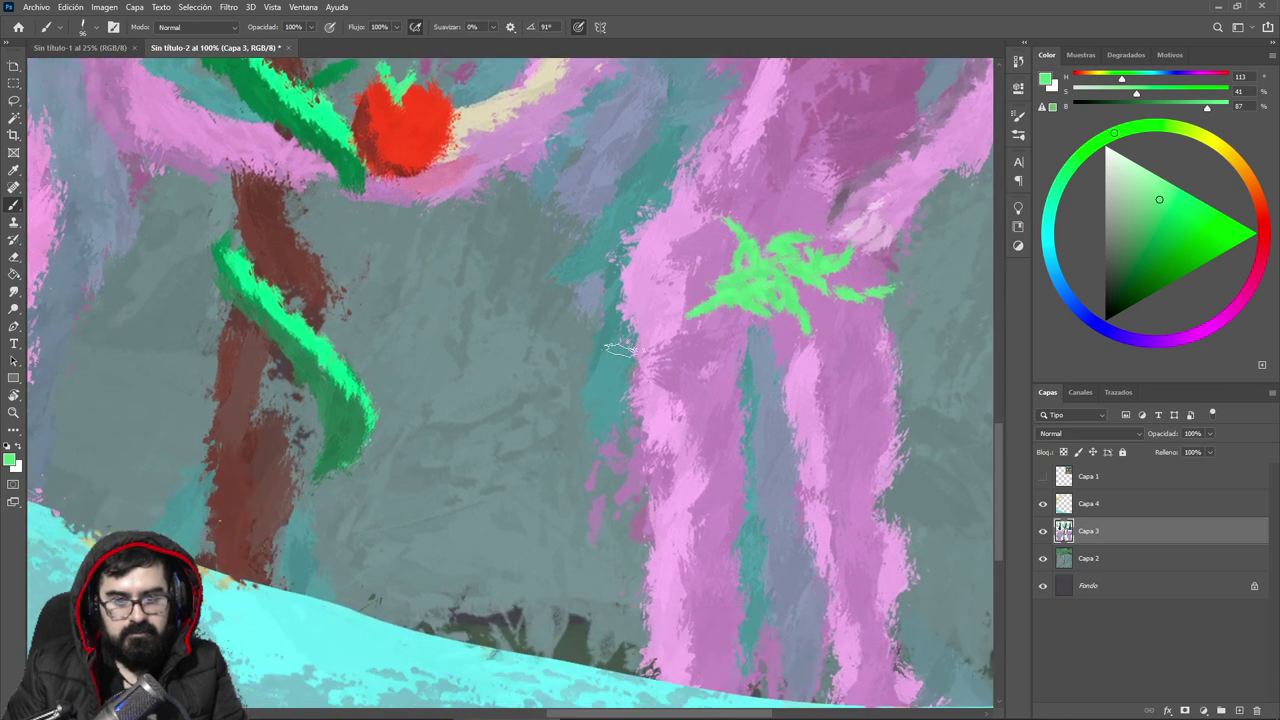
mouse_move(620, 348)
mouse_down()
mouse_move(582, 453)
mouse_move(600, 401)
mouse_move(602, 593)
mouse_move(585, 655)
mouse_up()
mouse_move(576, 604)
mouse_down()
mouse_move(600, 412)
mouse_move(560, 198)
mouse_move(574, 291)
mouse_move(630, 345)
mouse_move(768, 298)
mouse_move(775, 410)
mouse_up()
mouse_move(622, 283)
mouse_down()
mouse_move(640, 222)
mouse_move(548, 338)
mouse_move(524, 328)
mouse_up()
mouse_move(541, 322)
mouse_down()
mouse_move(559, 394)
mouse_move(580, 332)
mouse_up()
mouse_move(583, 415)
mouse_down()
mouse_move(555, 478)
mouse_move(500, 400)
mouse_move(510, 418)
mouse_up()
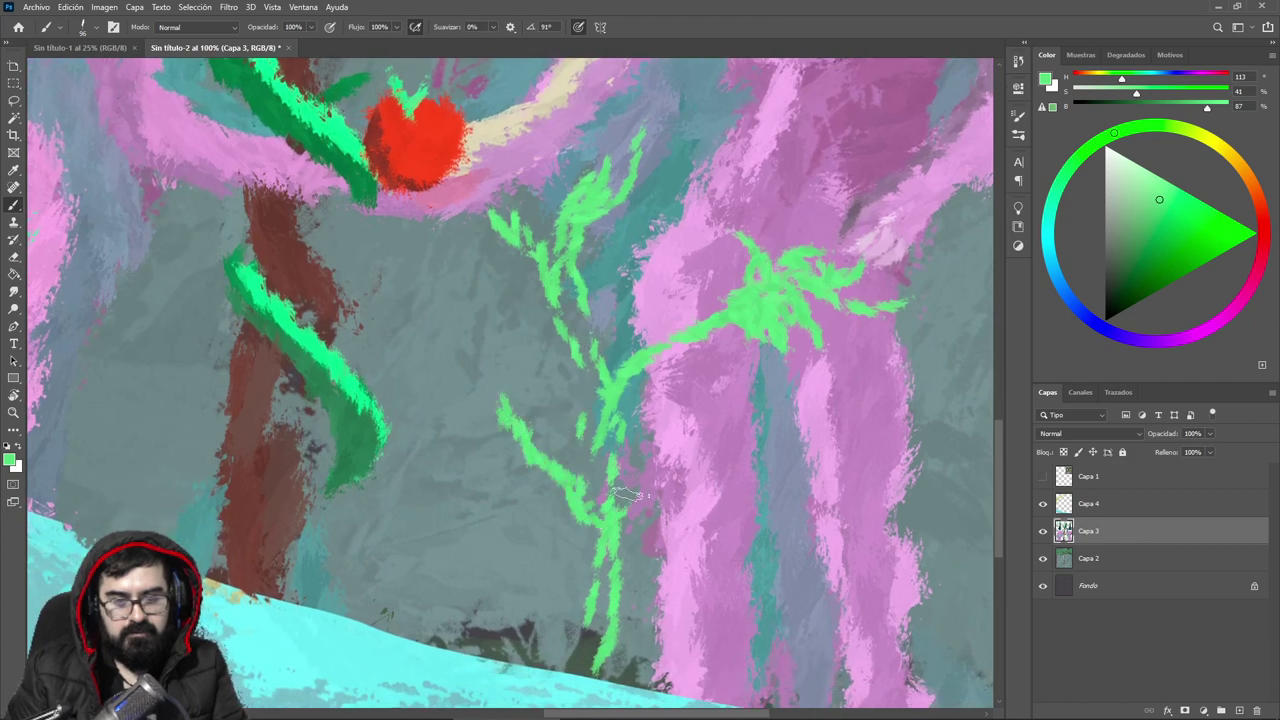
Step: Add light green leafy shoots along the lower stem and outer branches of the right figure's plant
scroll(570, 532, down, 6)
mouse_move(600, 418)
mouse_down()
mouse_move(585, 495)
mouse_move(562, 462)
mouse_move(571, 471)
mouse_up()
drag(656, 410, 602, 475)
drag(580, 296, 586, 443)
drag(590, 357, 618, 443)
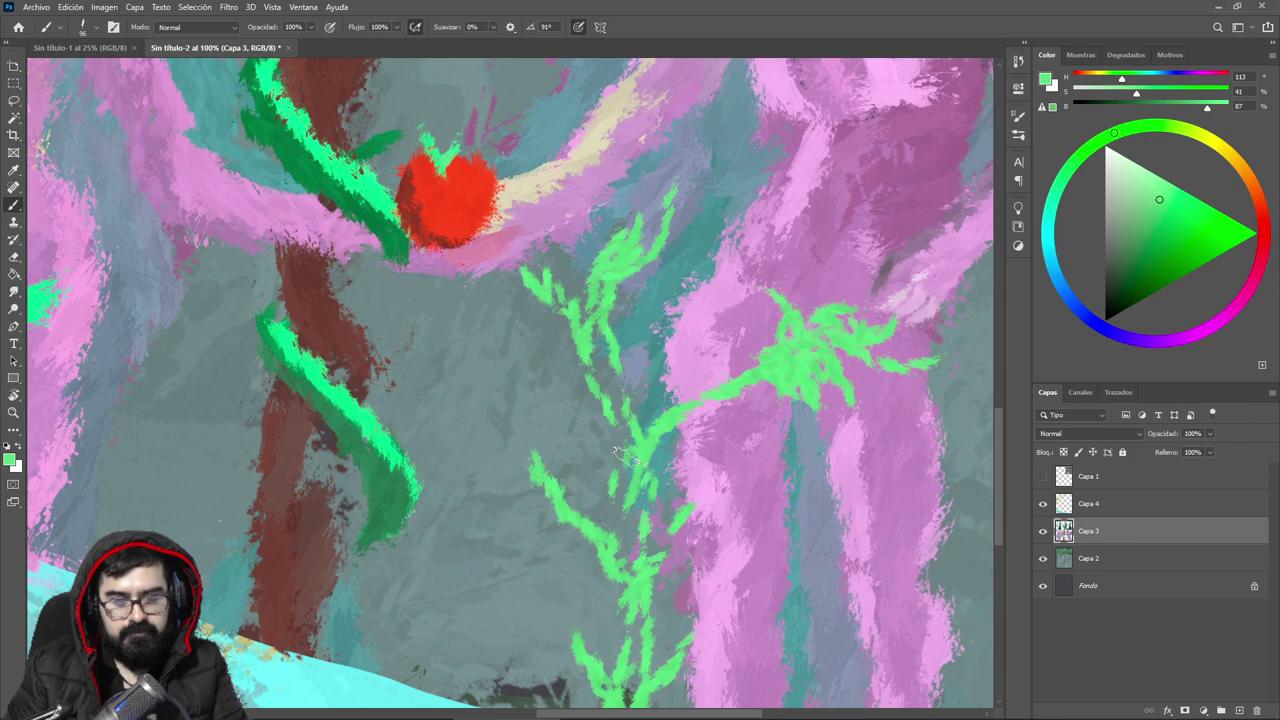
drag(536, 326, 570, 388)
mouse_move(508, 345)
mouse_down()
mouse_move(552, 378)
mouse_move(470, 298)
mouse_move(498, 300)
mouse_up()
Step: Paint a curved light green stem from the left figure's hip leaves to the ground, with a small side shoot
mouse_move(544, 380)
mouse_down()
mouse_move(470, 362)
mouse_move(576, 335)
mouse_move(685, 362)
mouse_up()
mouse_move(455, 374)
mouse_down()
mouse_move(528, 431)
mouse_move(582, 532)
mouse_up()
drag(615, 479, 618, 389)
drag(560, 428, 584, 530)
drag(588, 462, 590, 456)
drag(627, 411, 596, 438)
drag(616, 383, 593, 408)
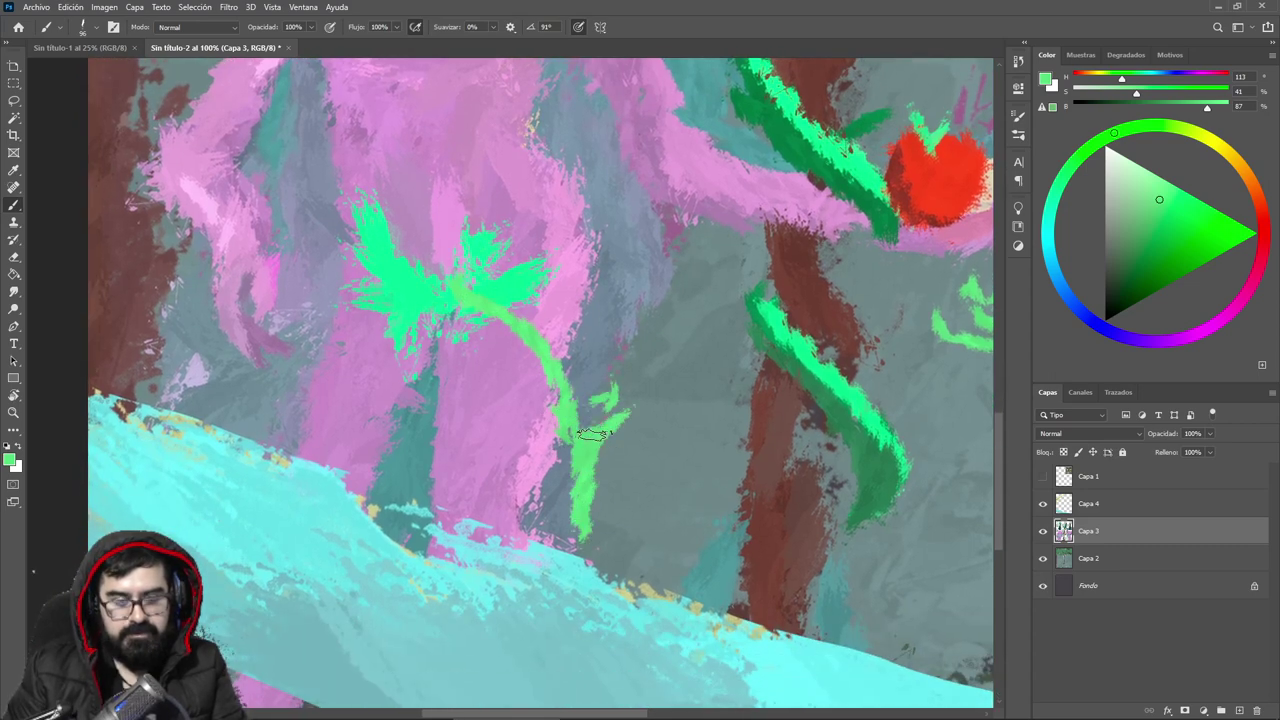
Step: Paint tall light green branches rising from the left figure's stem toward the outstretched arm
drag(606, 346, 592, 408)
mouse_move(629, 278)
mouse_down()
mouse_move(626, 354)
mouse_move(592, 450)
mouse_up()
mouse_move(600, 352)
mouse_down()
mouse_move(610, 182)
mouse_move(610, 225)
mouse_move(628, 168)
mouse_up()
drag(600, 232, 650, 188)
drag(610, 315, 640, 220)
Step: Thicken the left plant's curved stem and base with light green strokes, and add green beneath the cyan band
mouse_move(600, 390)
mouse_down()
mouse_move(632, 228)
mouse_move(581, 538)
mouse_move(597, 514)
mouse_up()
drag(490, 352, 520, 384)
mouse_move(440, 328)
mouse_down()
mouse_move(540, 402)
mouse_move(528, 404)
mouse_up()
mouse_move(468, 344)
mouse_down()
mouse_move(556, 428)
mouse_move(570, 502)
mouse_up()
drag(563, 455, 570, 520)
mouse_move(552, 415)
mouse_down()
mouse_move(580, 518)
mouse_move(576, 566)
mouse_up()
mouse_move(592, 480)
mouse_down()
mouse_move(583, 516)
mouse_move(692, 398)
mouse_move(656, 442)
mouse_move(672, 442)
mouse_move(622, 379)
mouse_move(578, 460)
mouse_move(631, 359)
mouse_up()
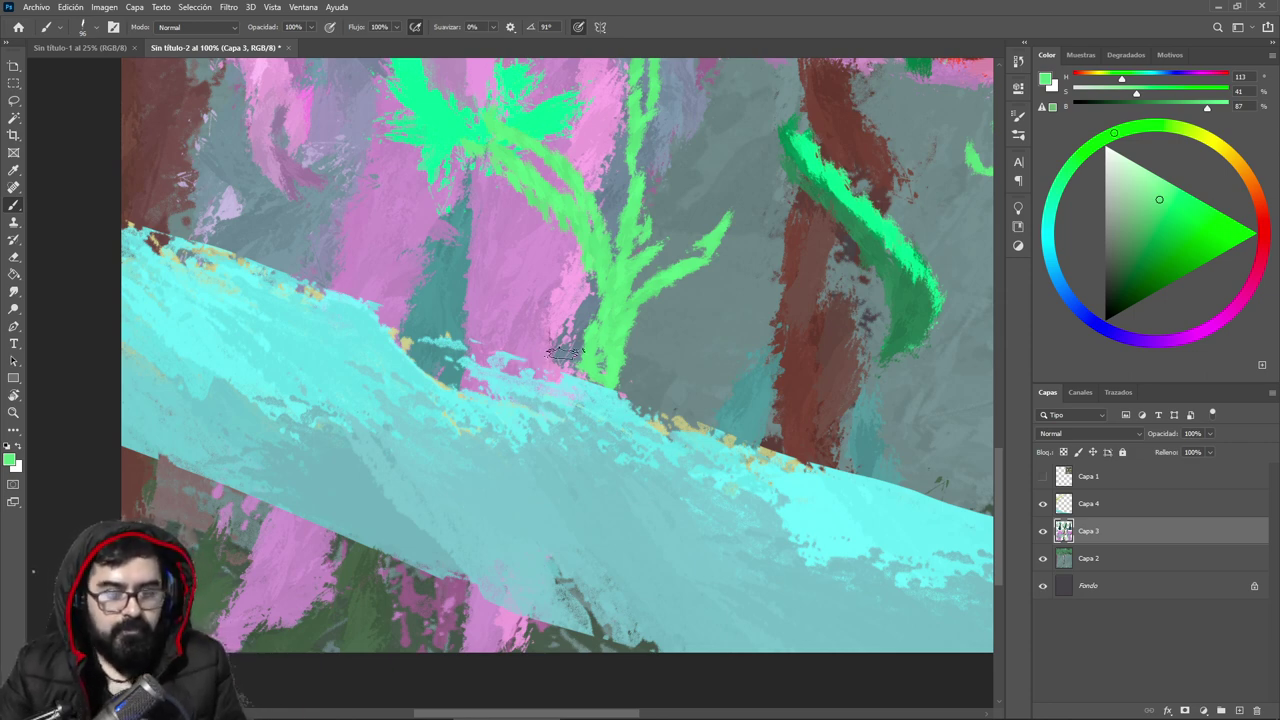
scroll(600, 348, down, 2)
mouse_move(566, 560)
mouse_down()
mouse_move(551, 575)
mouse_move(578, 579)
mouse_up()
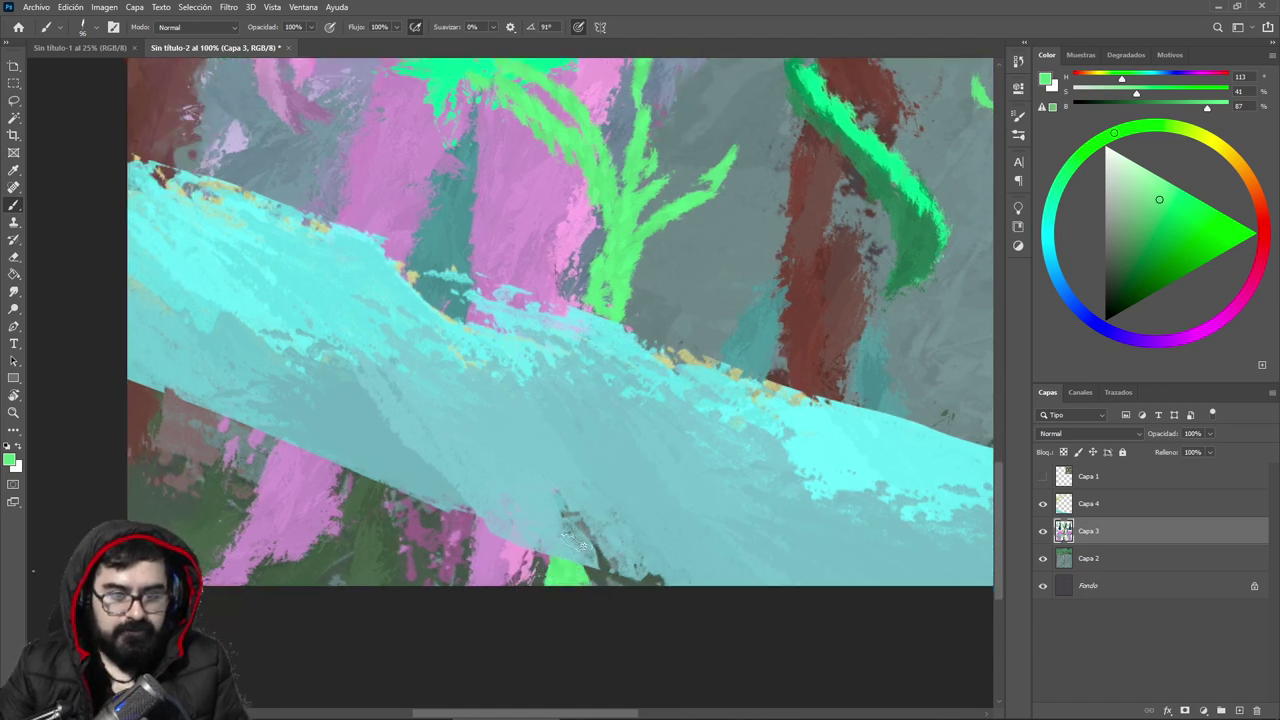
Step: Fit the whole painting in view and add more light green leaves to the top, middle and base of the left plant
key(z)
click(474, 27)
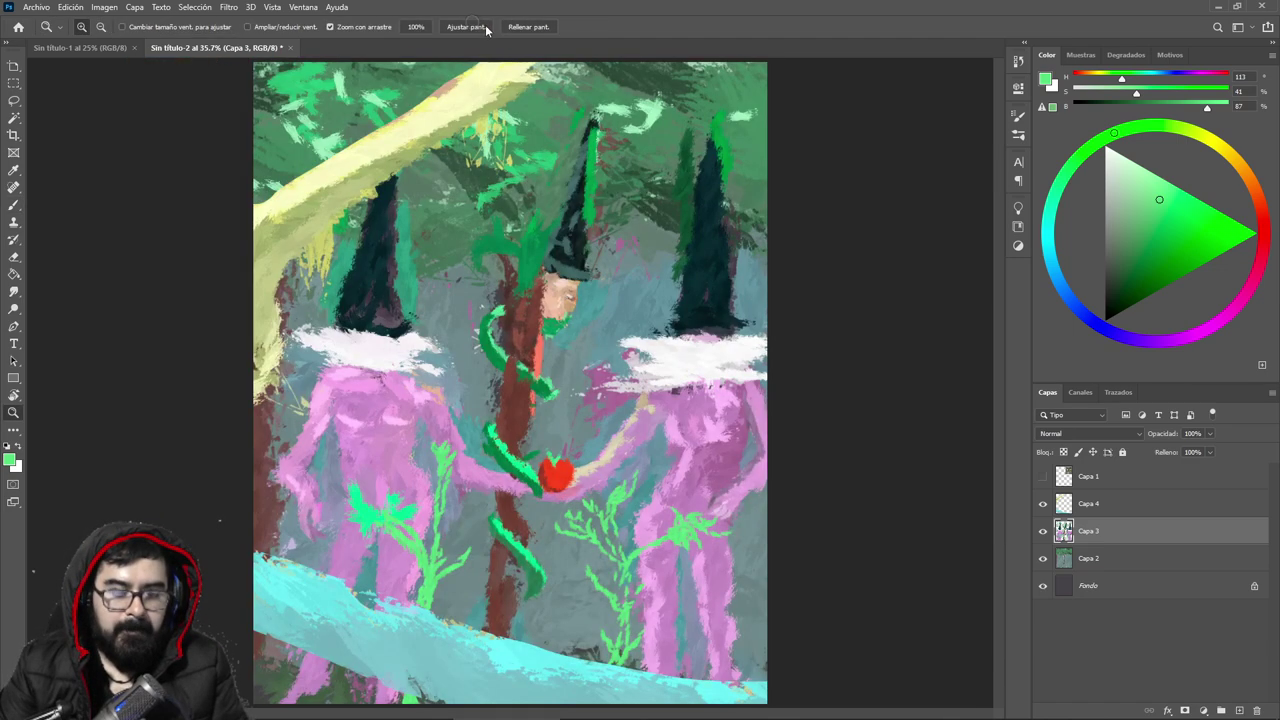
key(b)
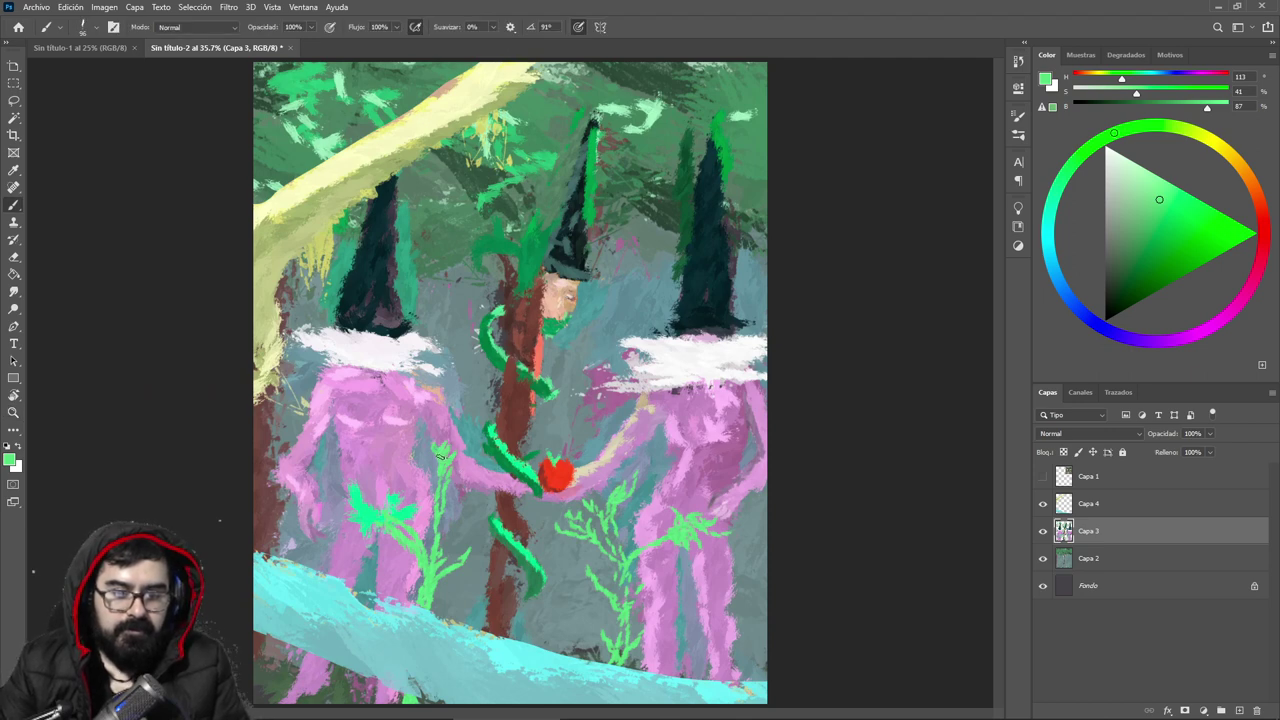
drag(443, 453, 446, 420)
drag(445, 472, 440, 506)
drag(403, 548, 431, 570)
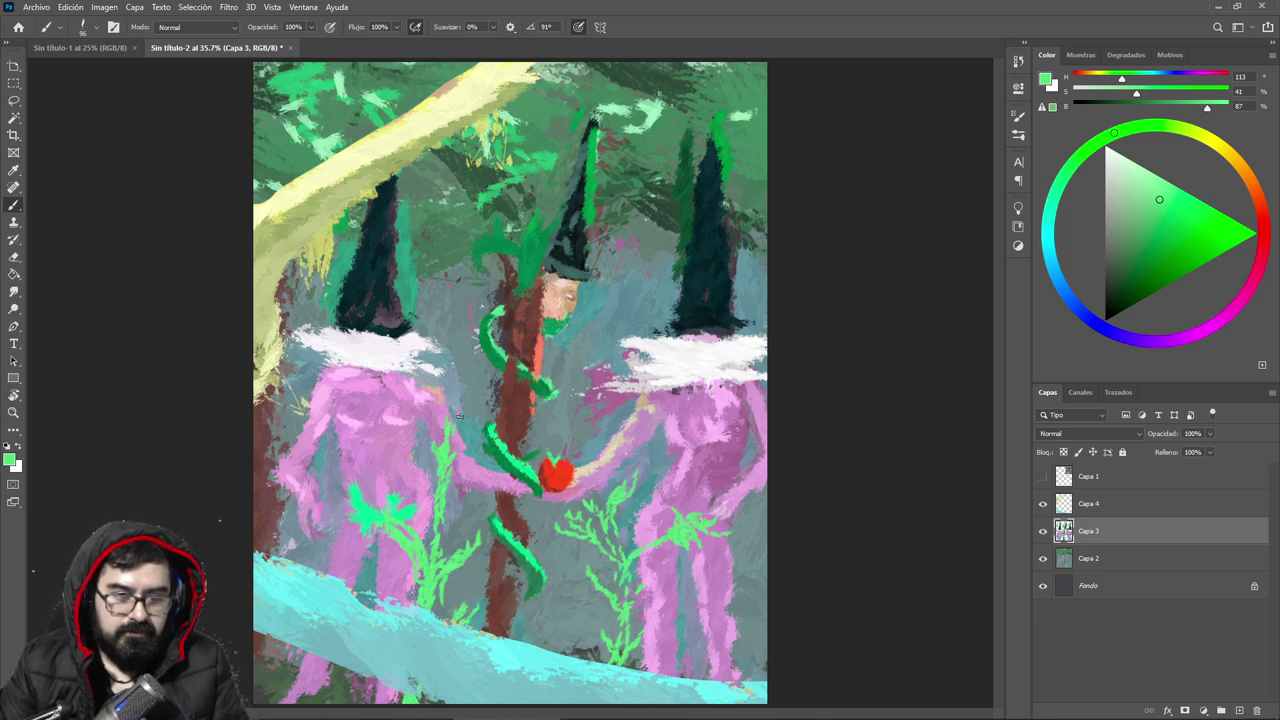
Step: Highlight the upper tips of both plants with sampled pale yellow, and blend the accents with sampled muted greens
alt+click(395, 168)
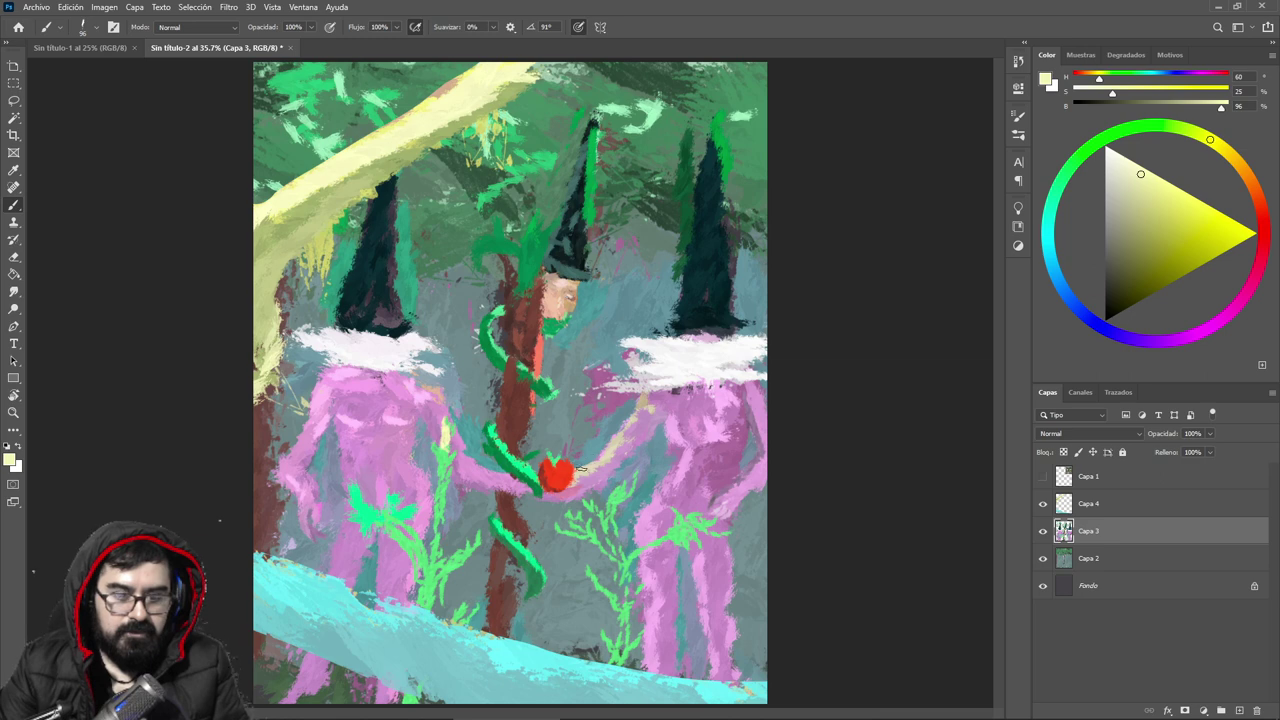
mouse_move(609, 482)
mouse_down()
mouse_move(607, 514)
mouse_move(610, 478)
mouse_up()
alt+click(614, 506)
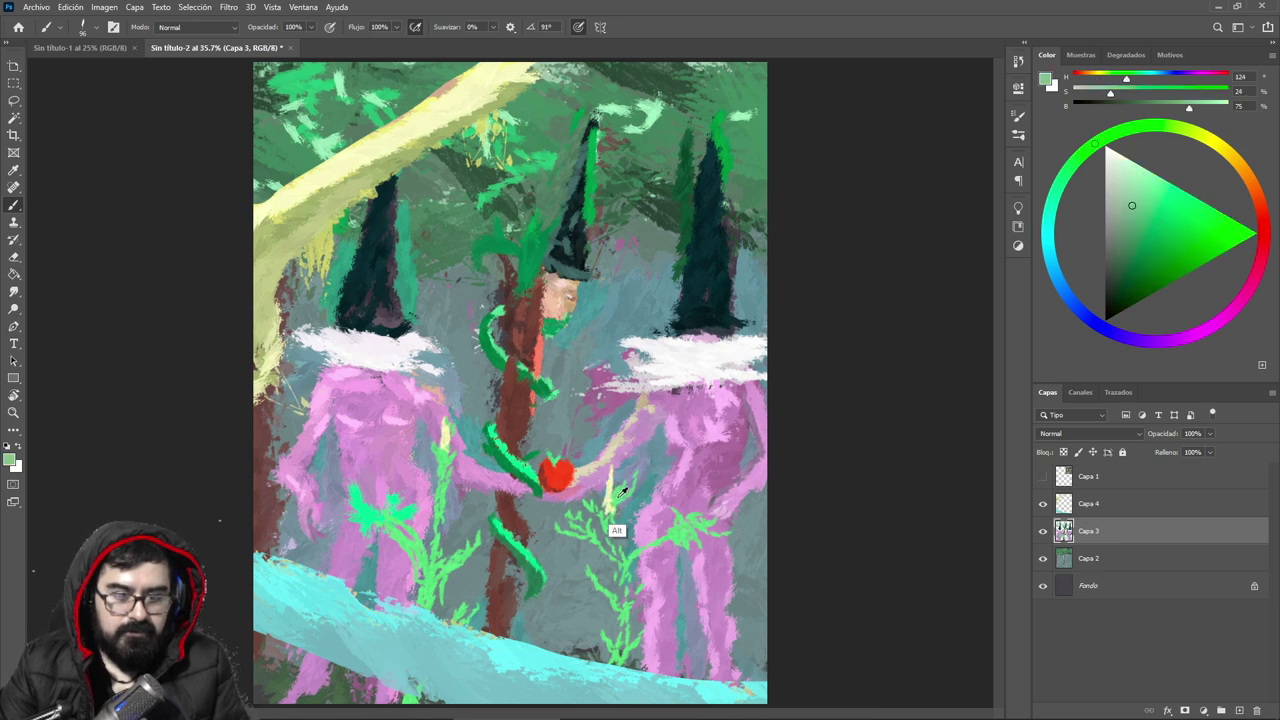
alt+click(605, 496)
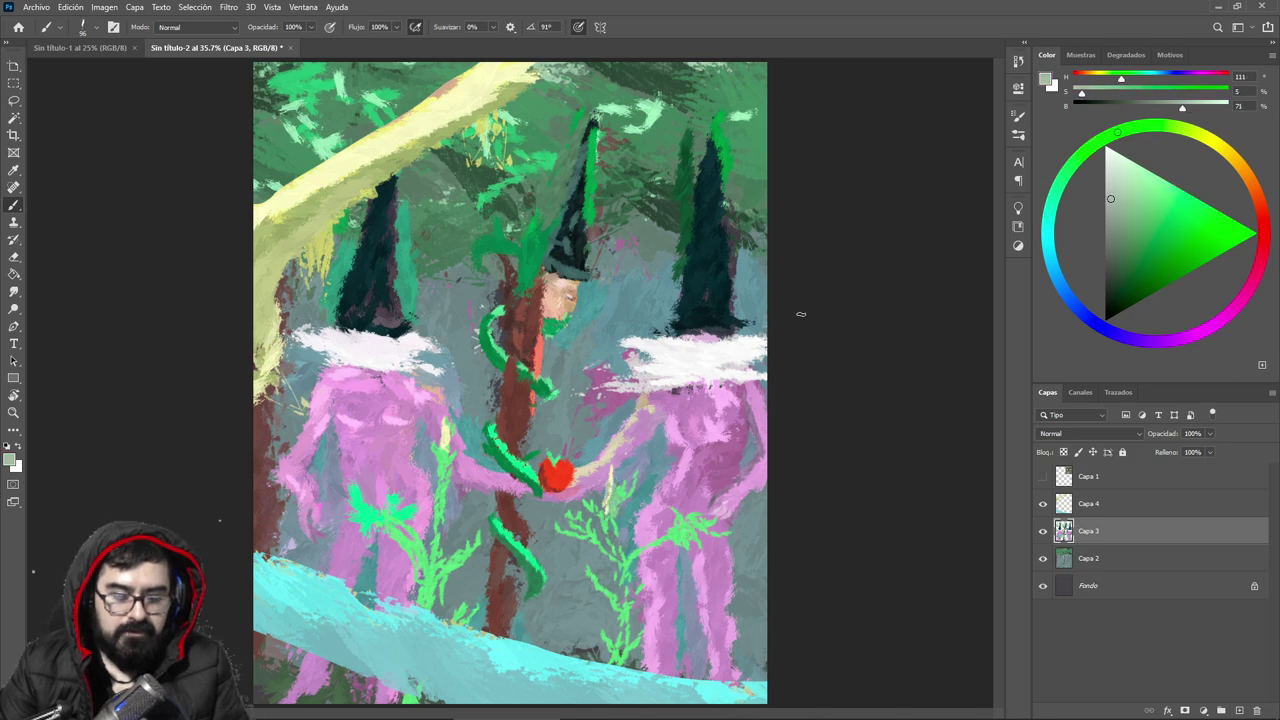
alt+click(446, 448)
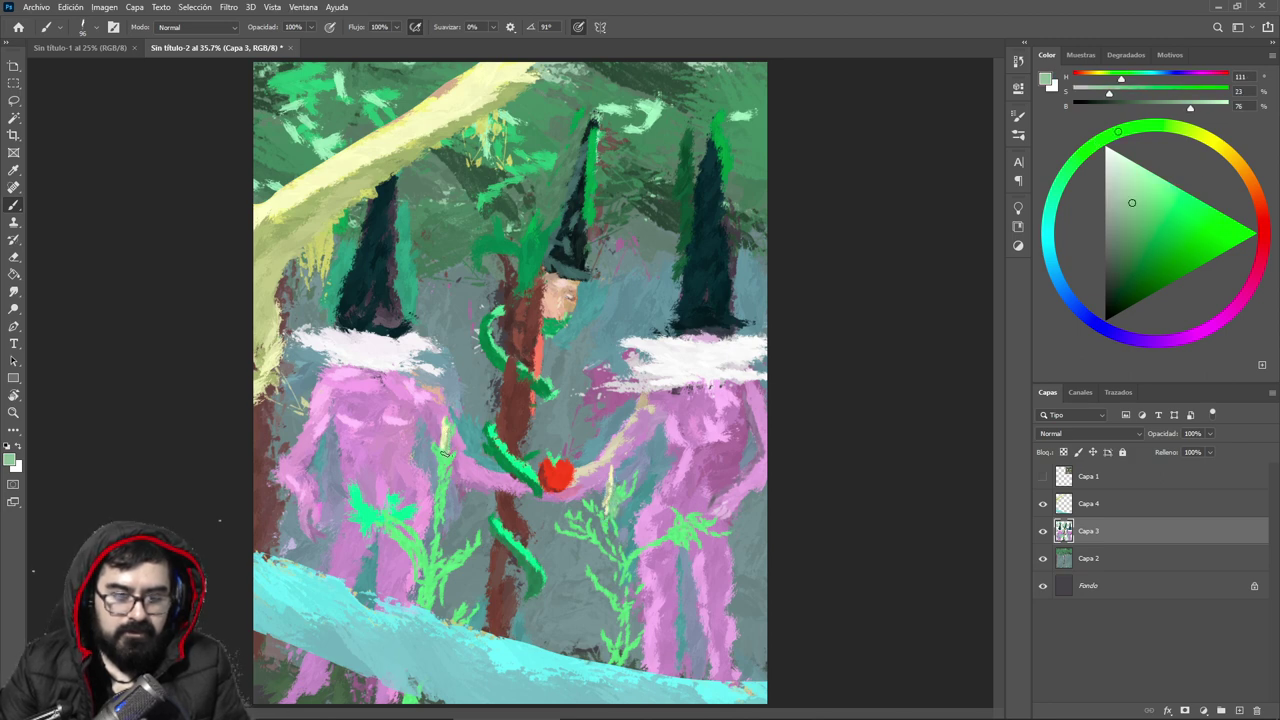
Step: Define both pink figures' torsos, arms and legs with sampled dark purple contours, and blend the left figure's chest with sampled pinks
alt+click(735, 470)
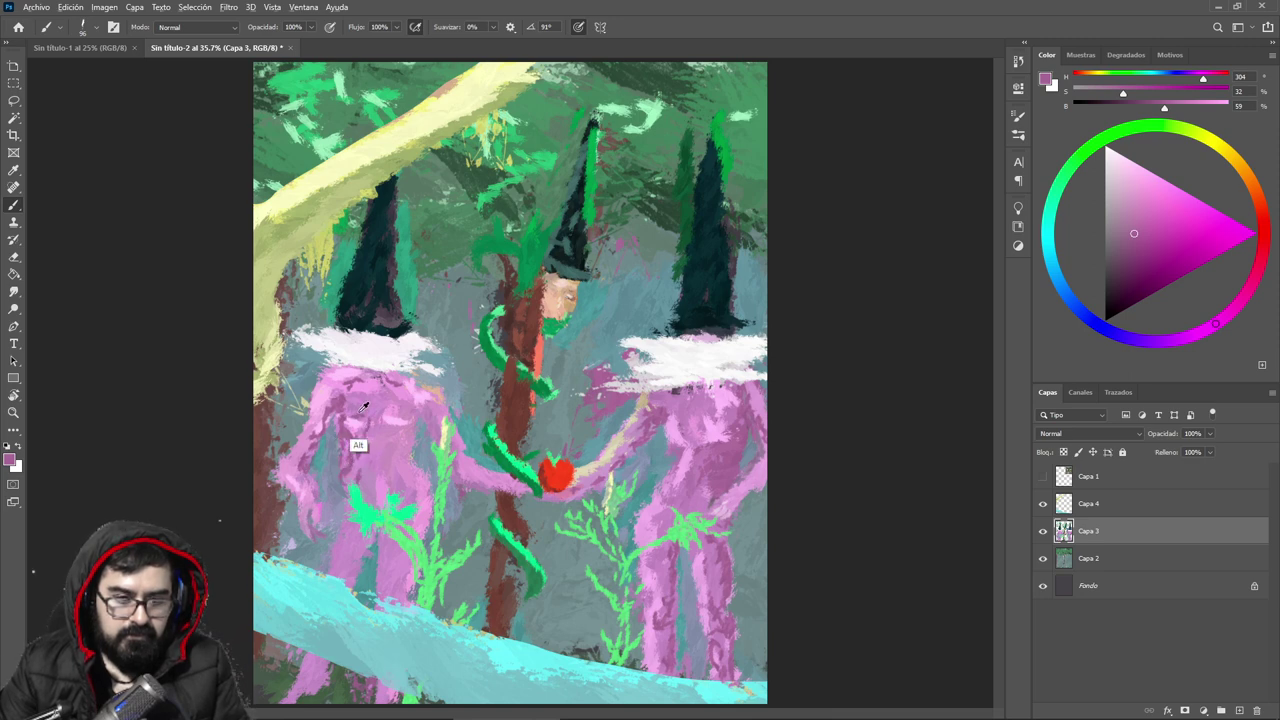
alt+click(358, 414)
alt+click(352, 410)
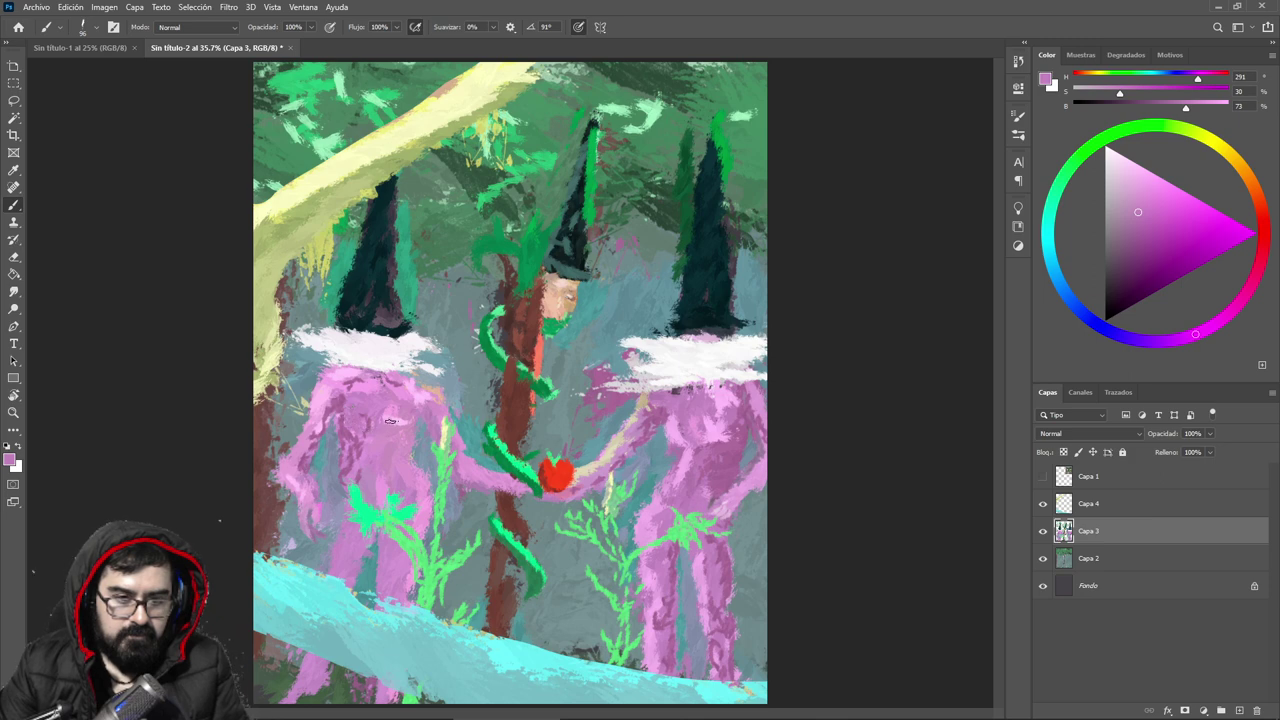
alt+click(396, 414)
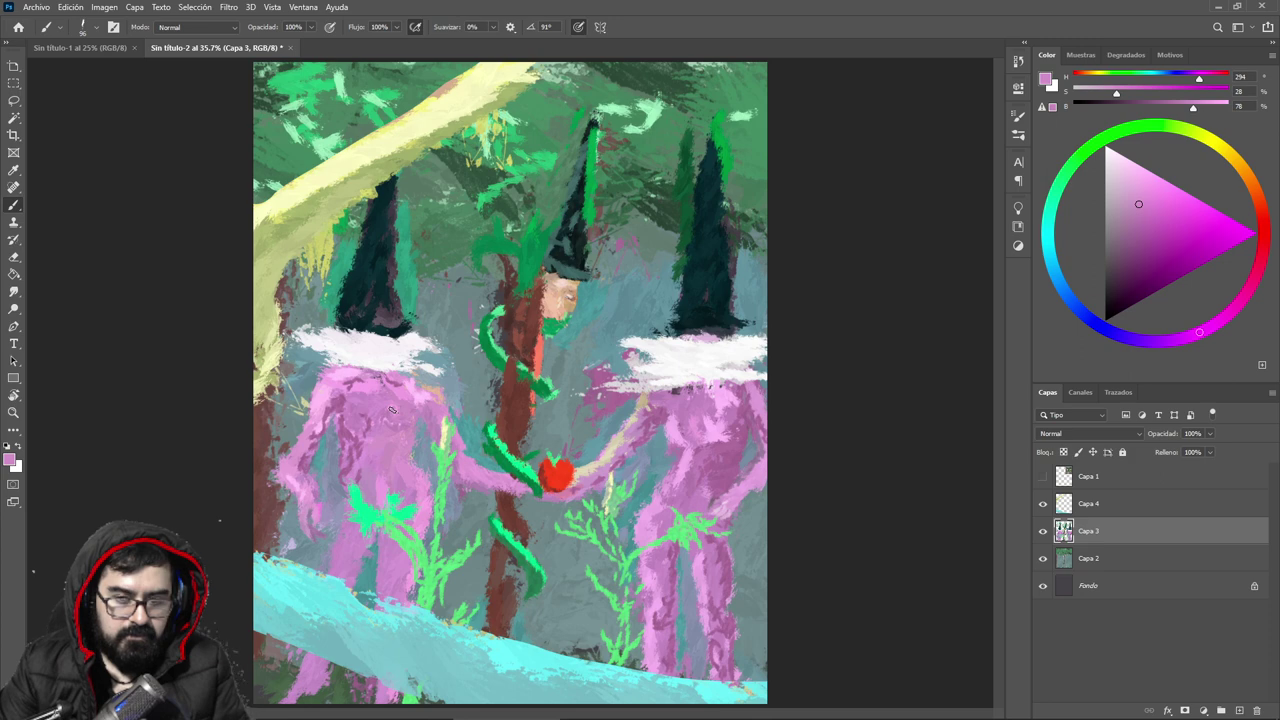
Step: Blend both pink figures' chests and shoulders with sampled pinks, and mix a paler pink for the highlights
alt+click(420, 425)
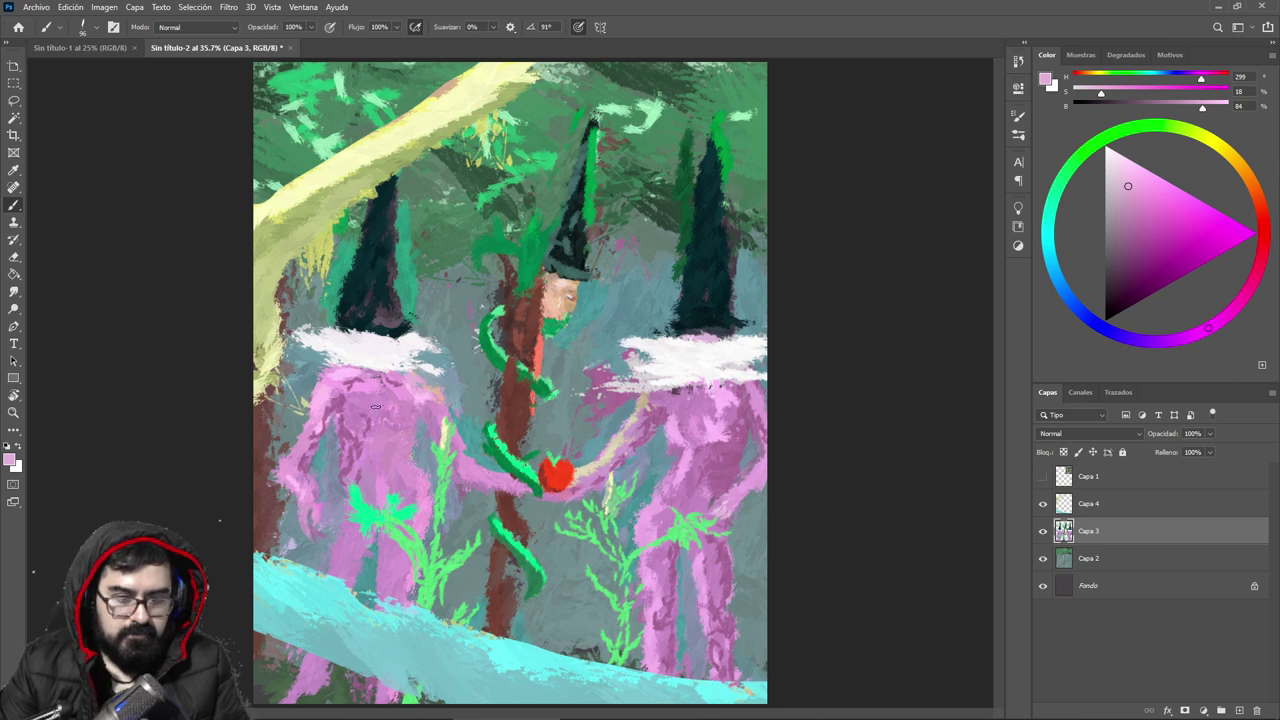
alt+click(722, 424)
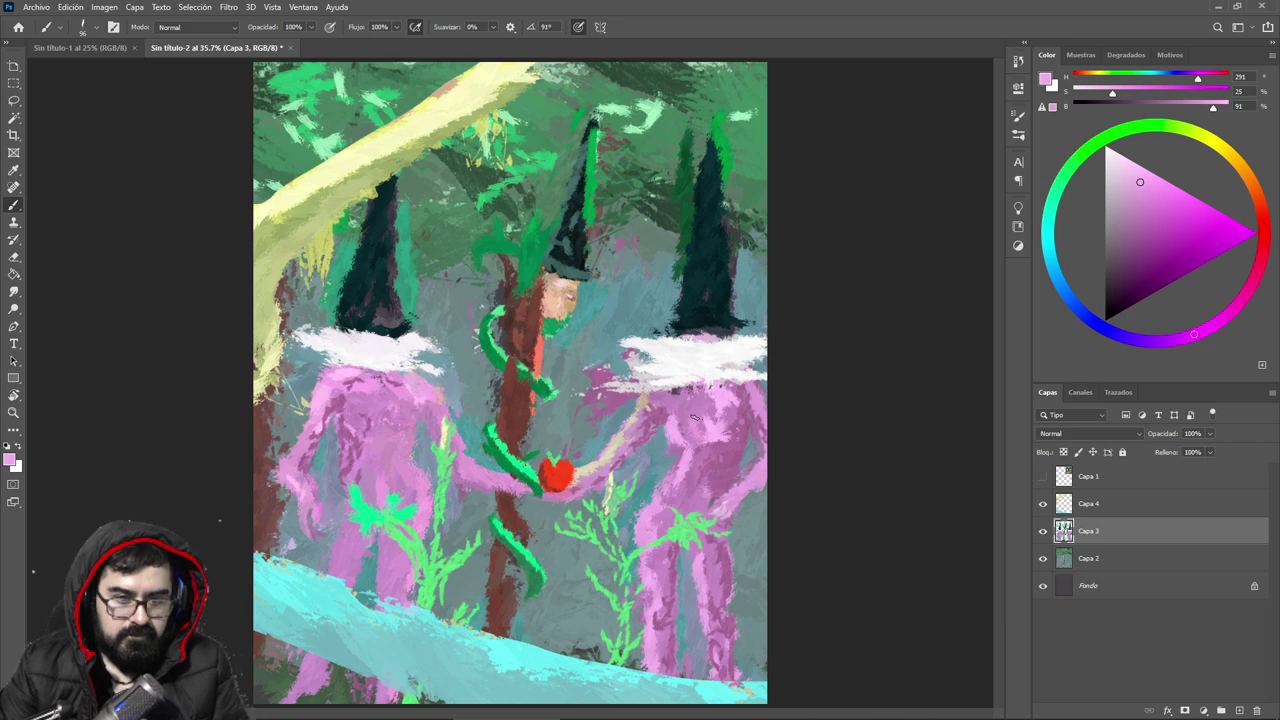
alt+click(663, 468)
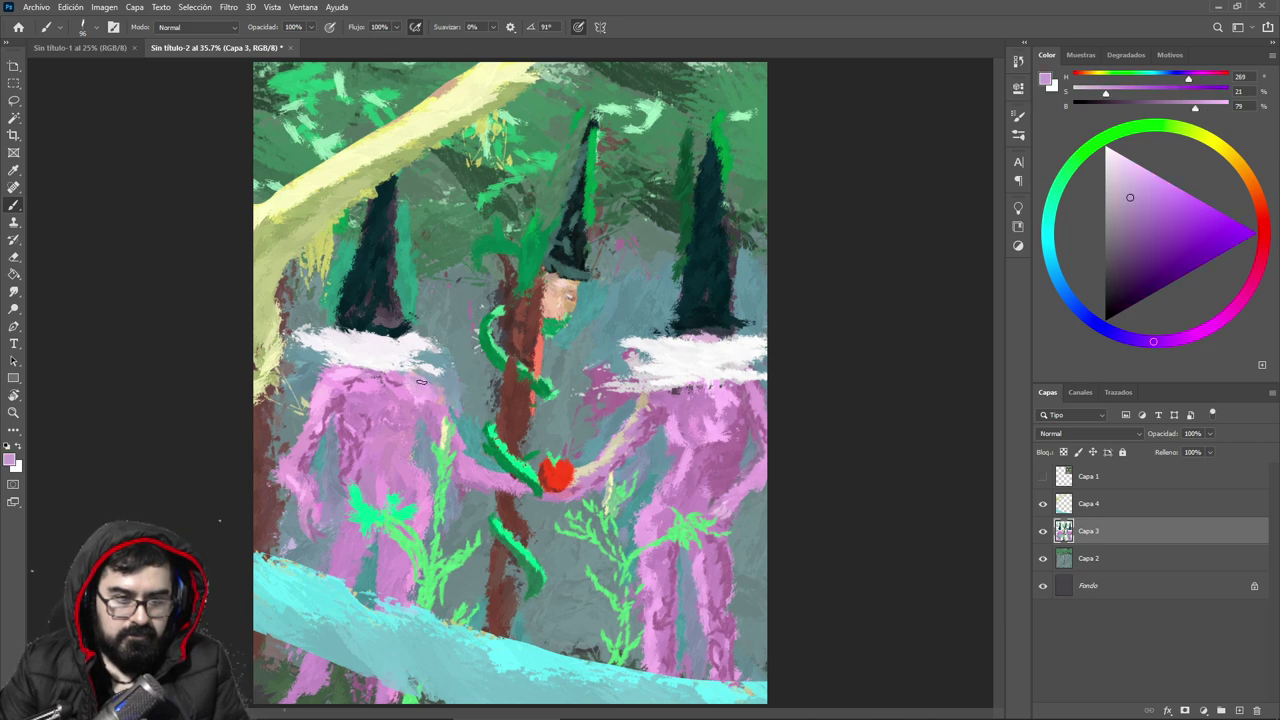
alt+click(424, 372)
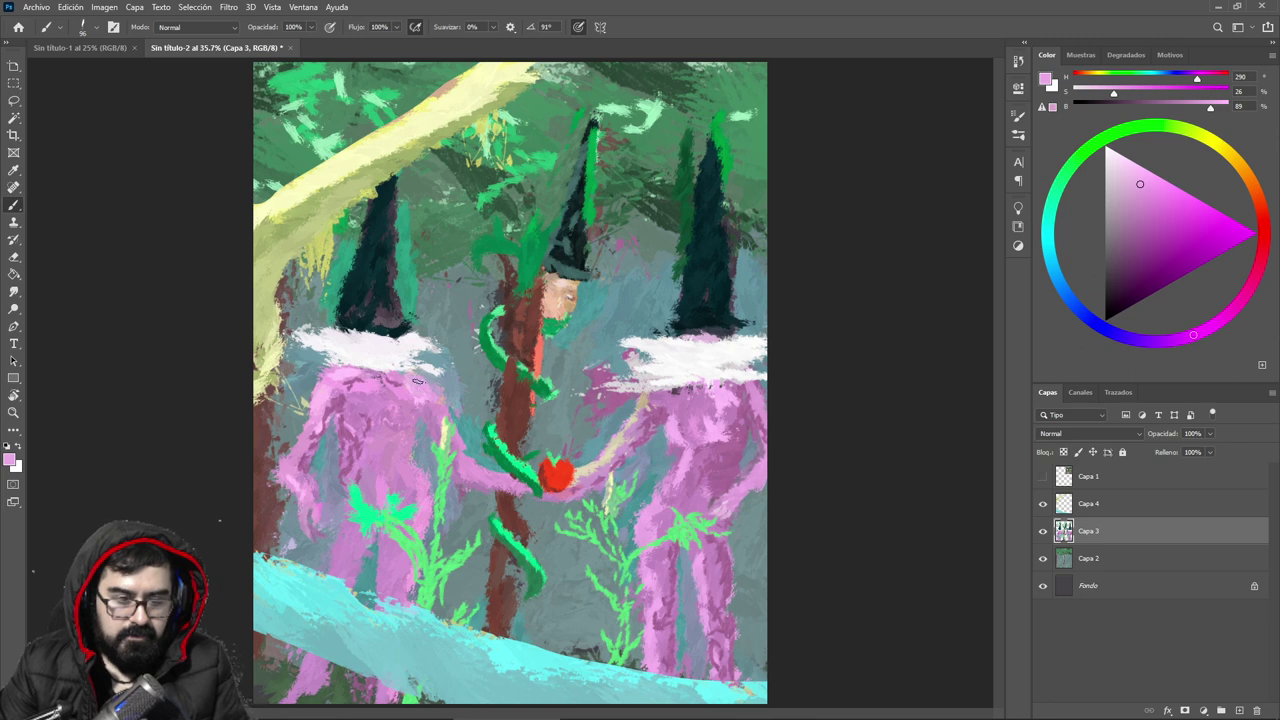
alt+click(716, 458)
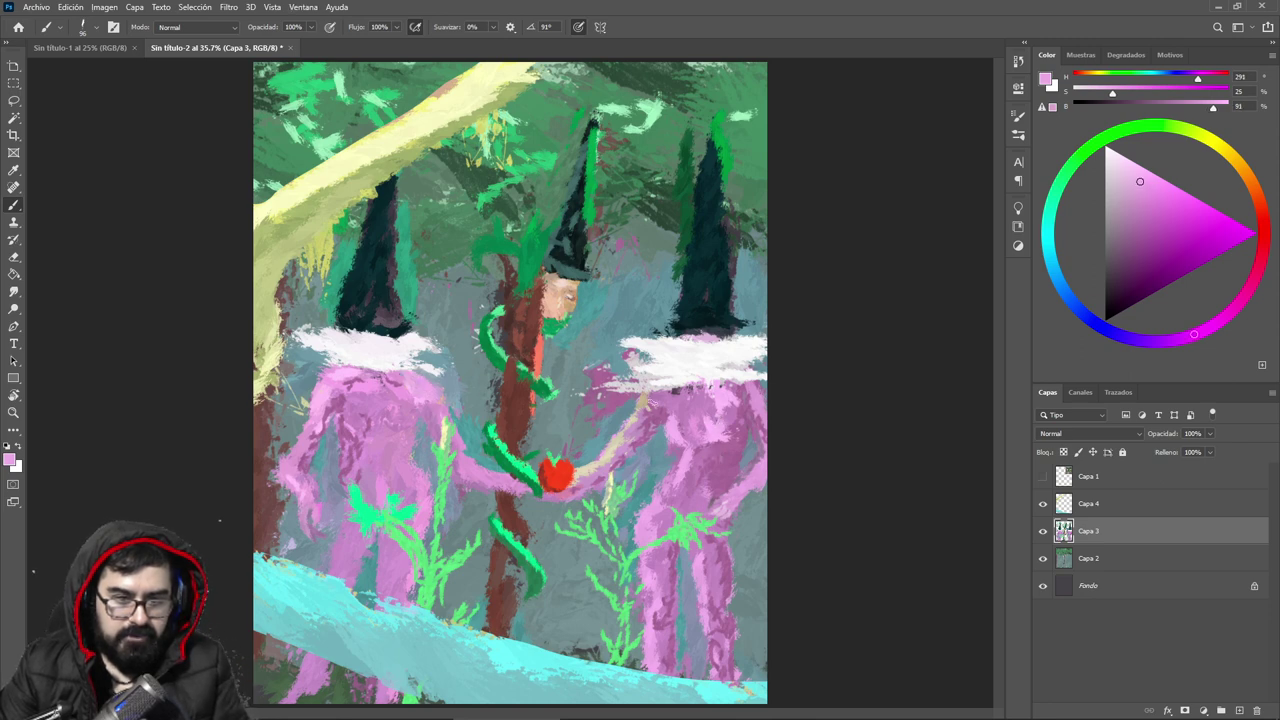
alt+click(742, 416)
click(1136, 171)
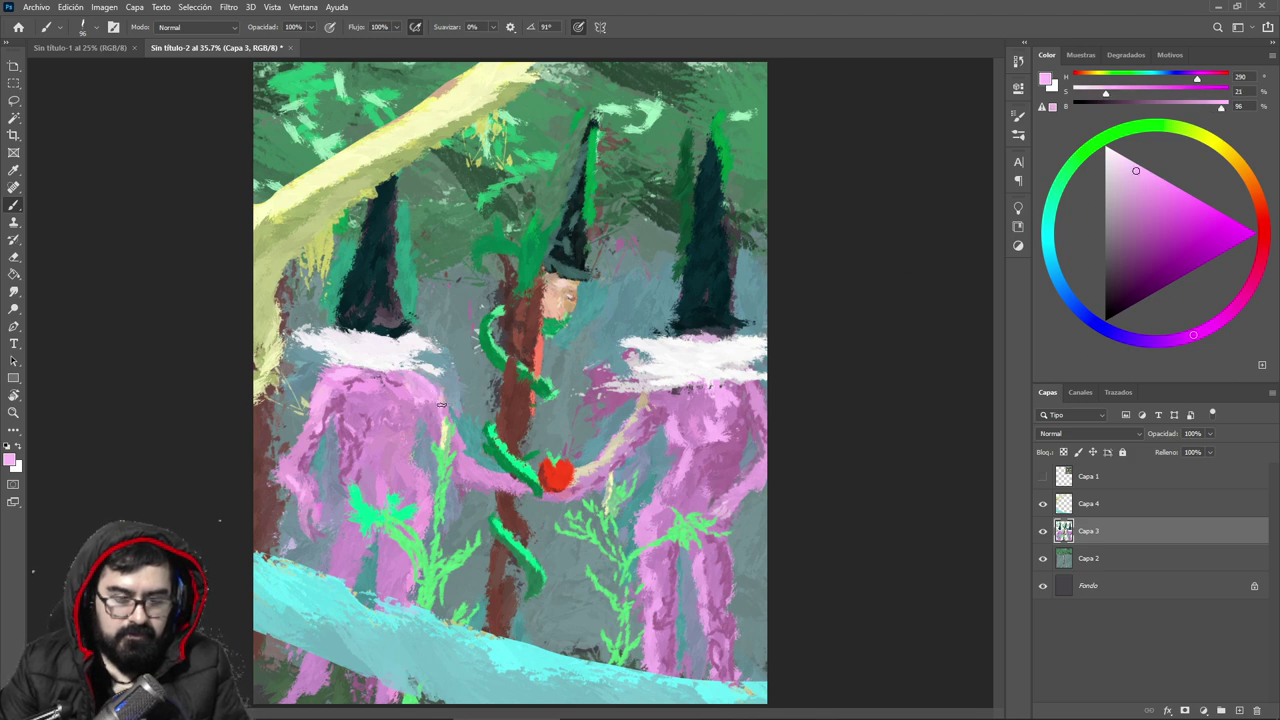
Step: Enlarge the brush to 147 and paint sampled greens over the central hat's tip and around its edges
alt+click(598, 214)
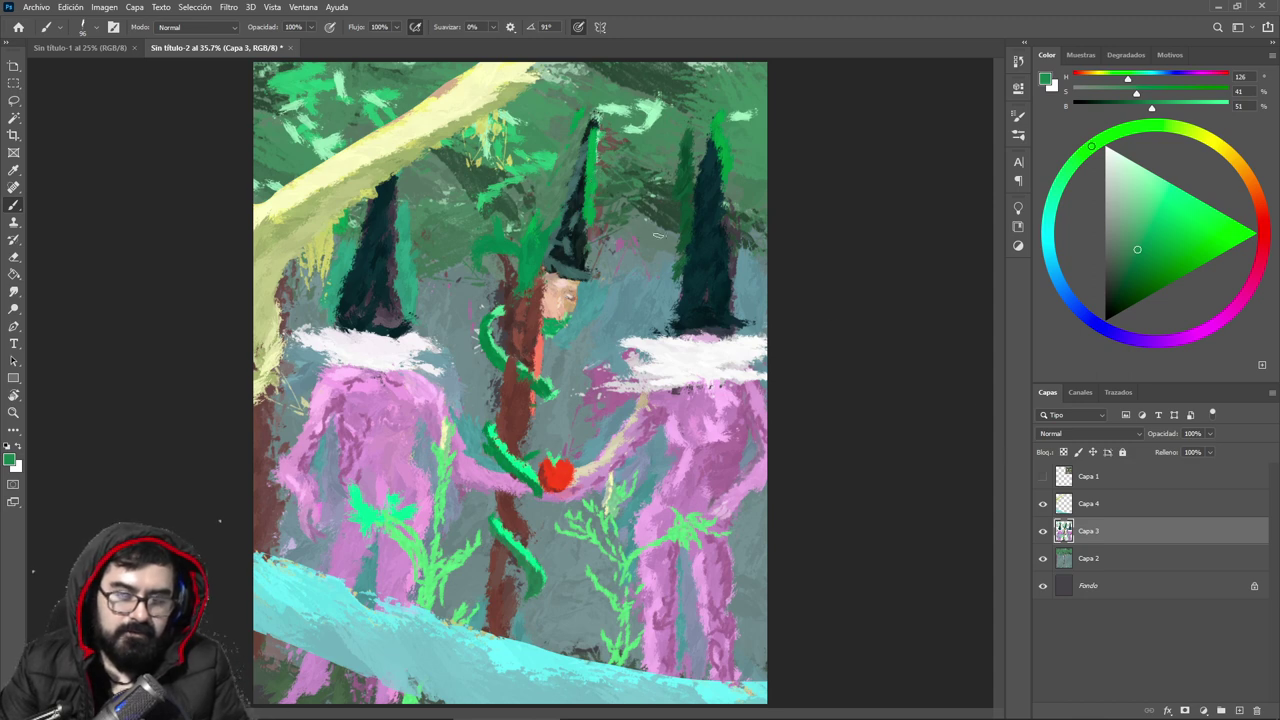
right_click(585, 129)
click(547, 150)
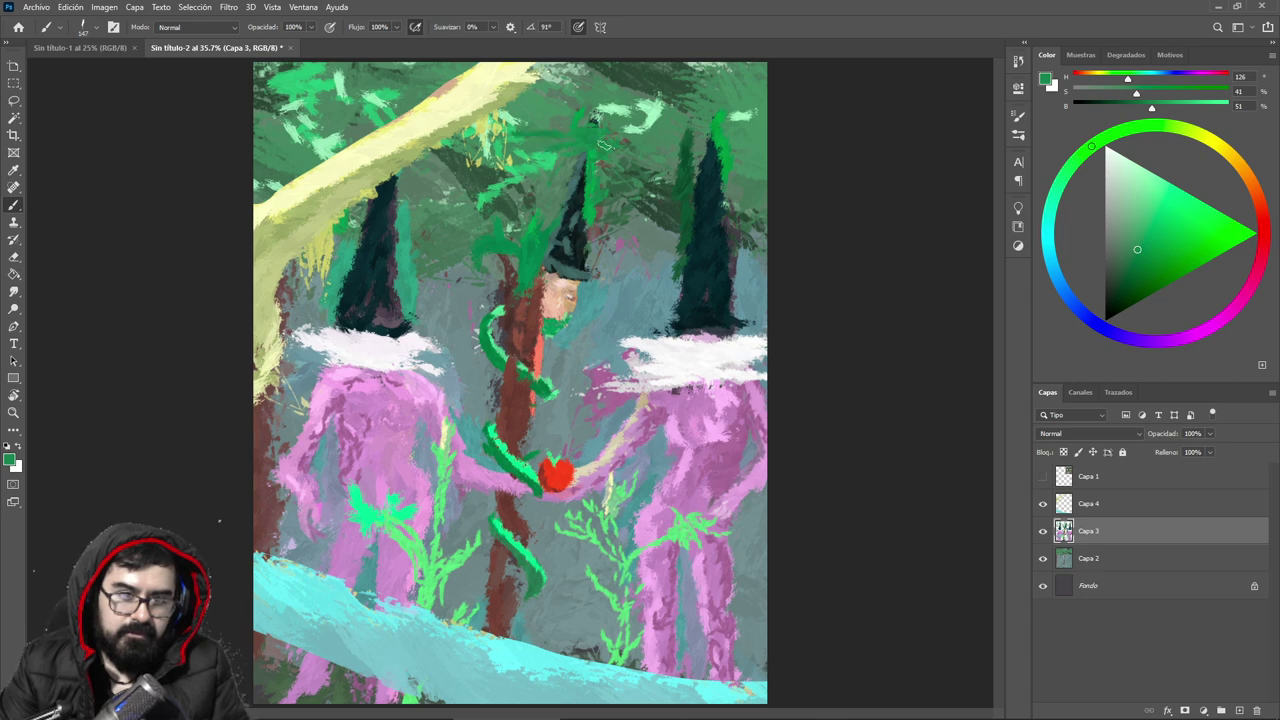
alt+click(556, 199)
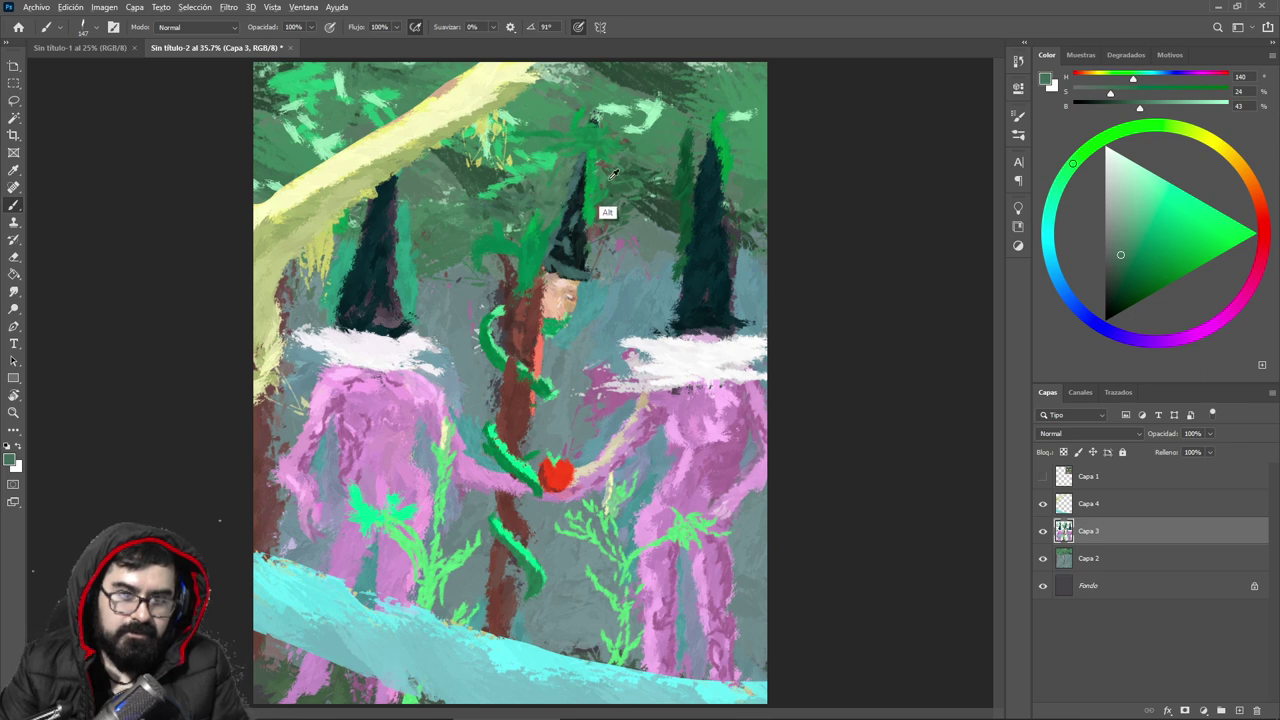
alt+click(589, 218)
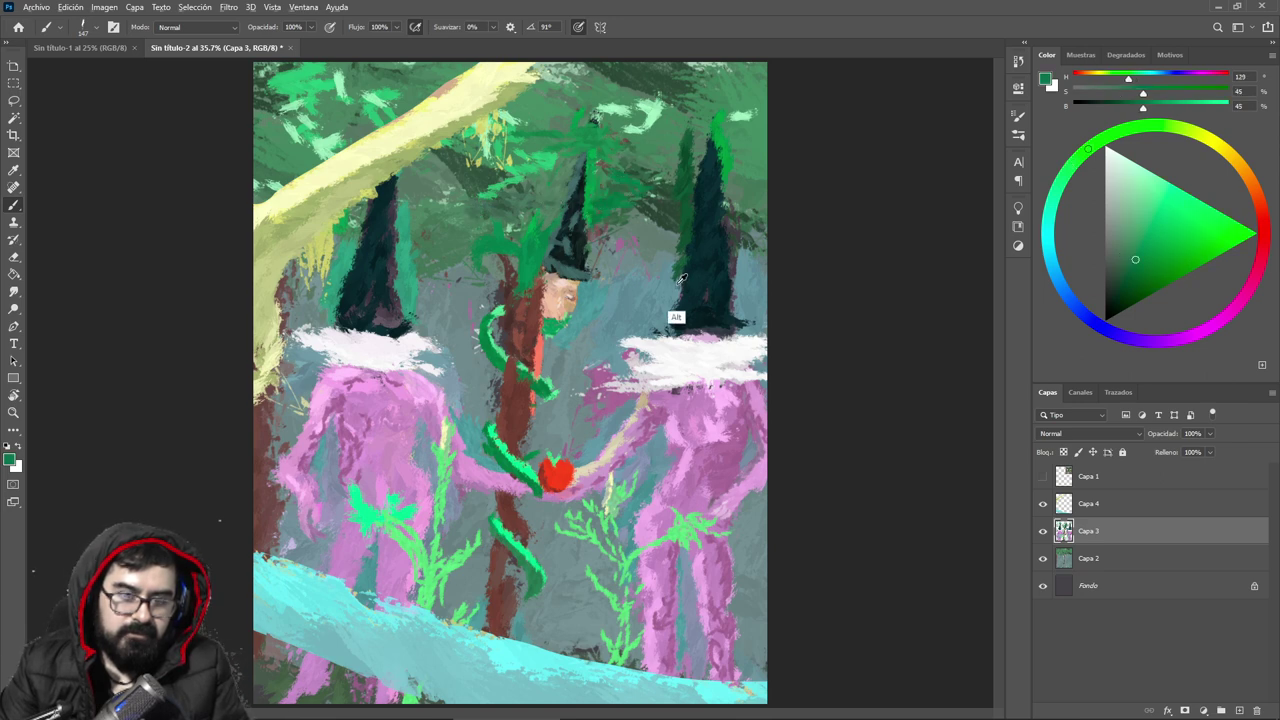
Step: Clean up the right hat's base and white collar with sampled tones, and smooth the central hat with sampled dark green
alt+click(675, 318)
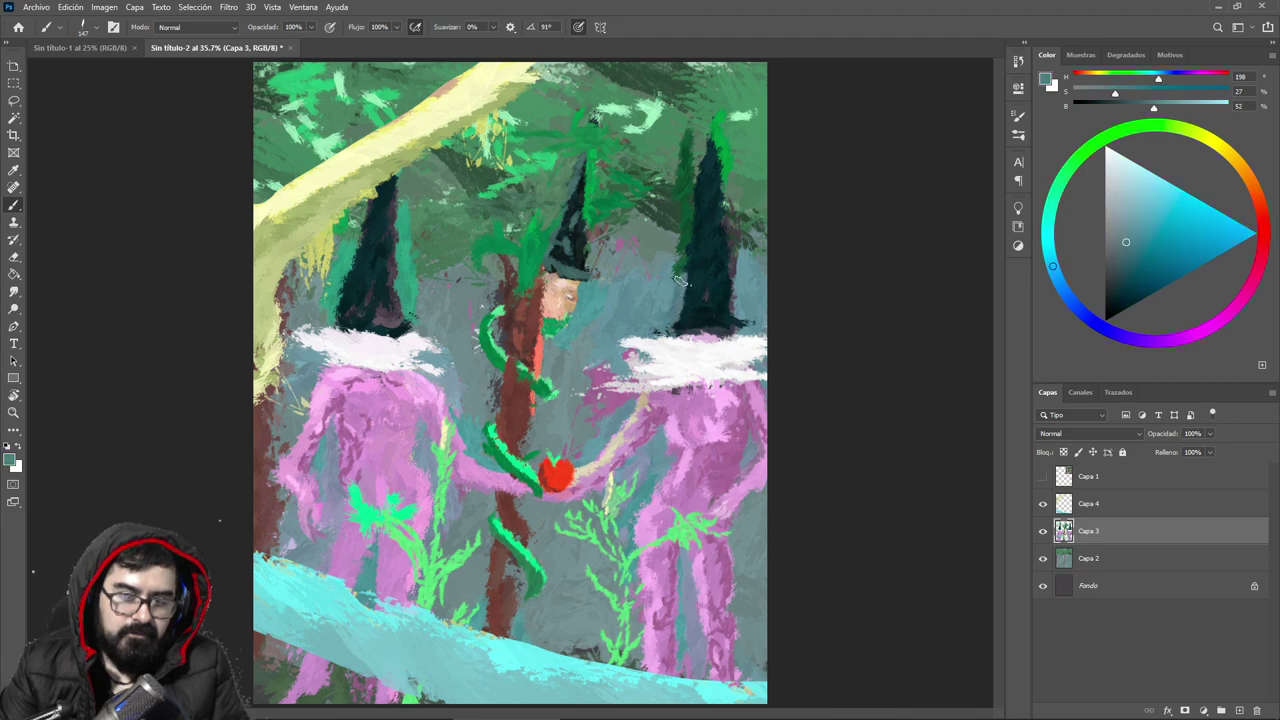
alt+click(673, 396)
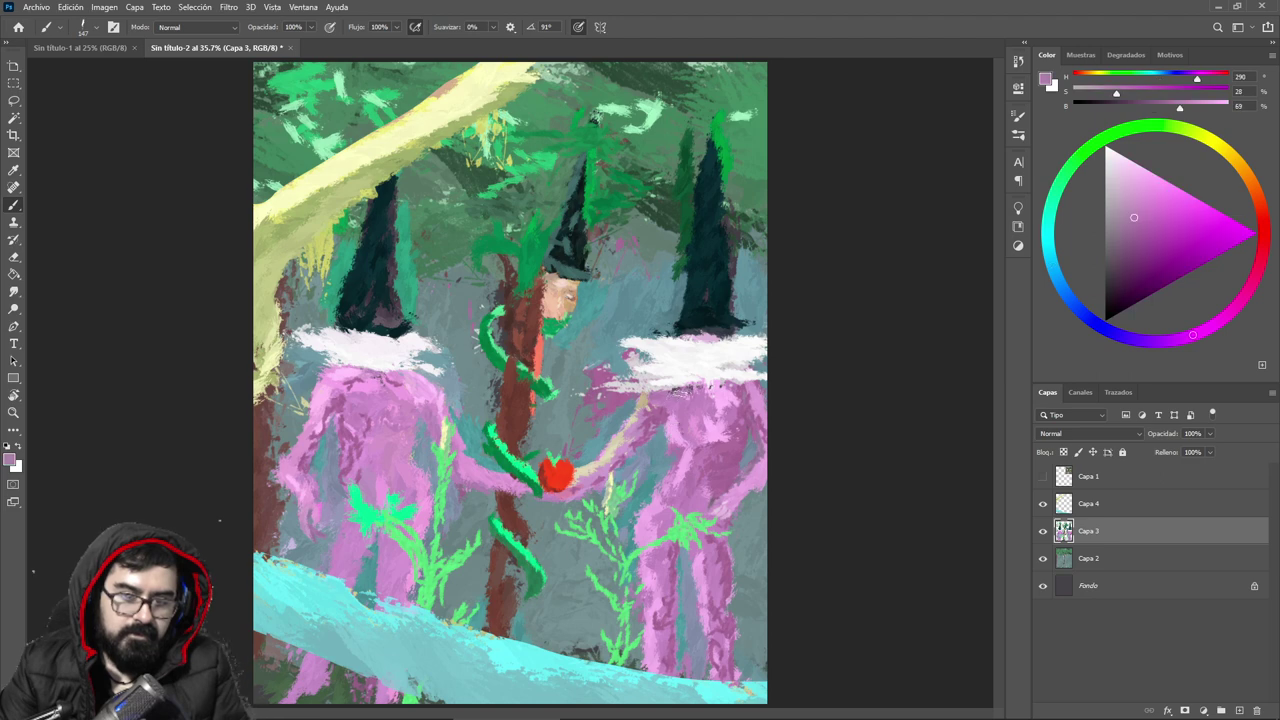
alt+click(692, 343)
mouse_move(695, 337)
mouse_down()
mouse_move(725, 336)
mouse_move(703, 338)
mouse_up()
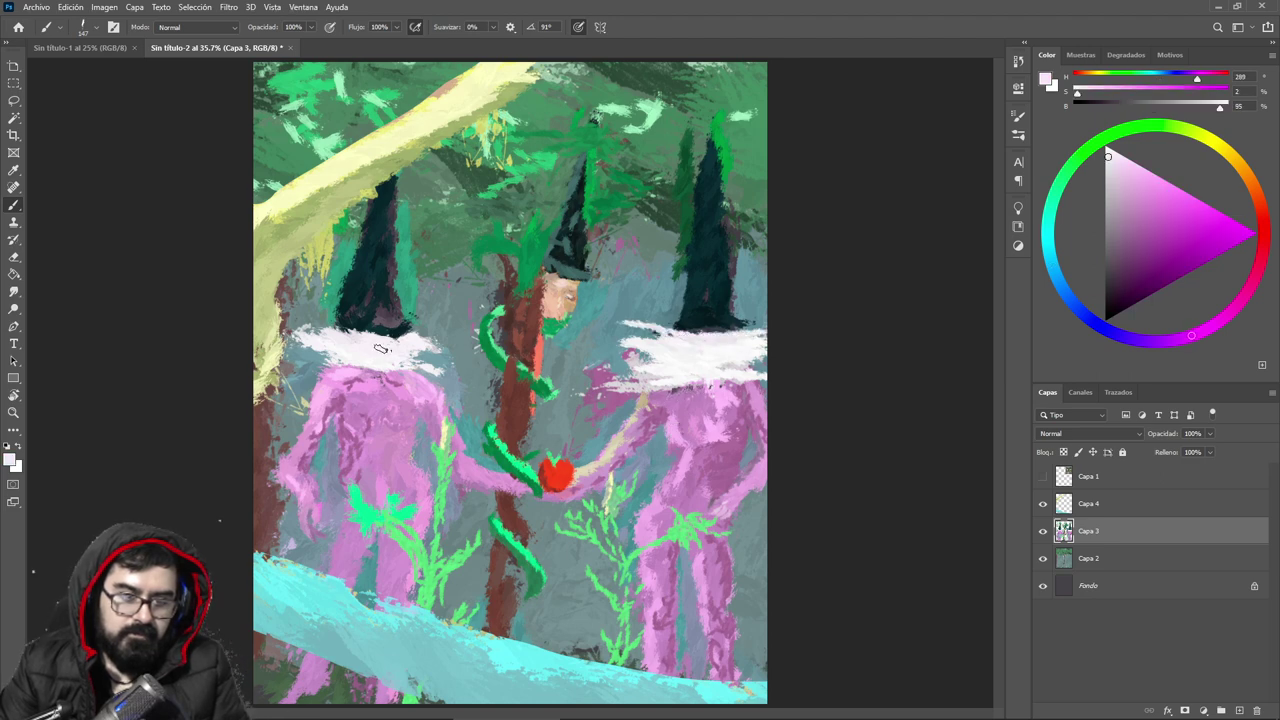
click(1105, 148)
alt+click(344, 482)
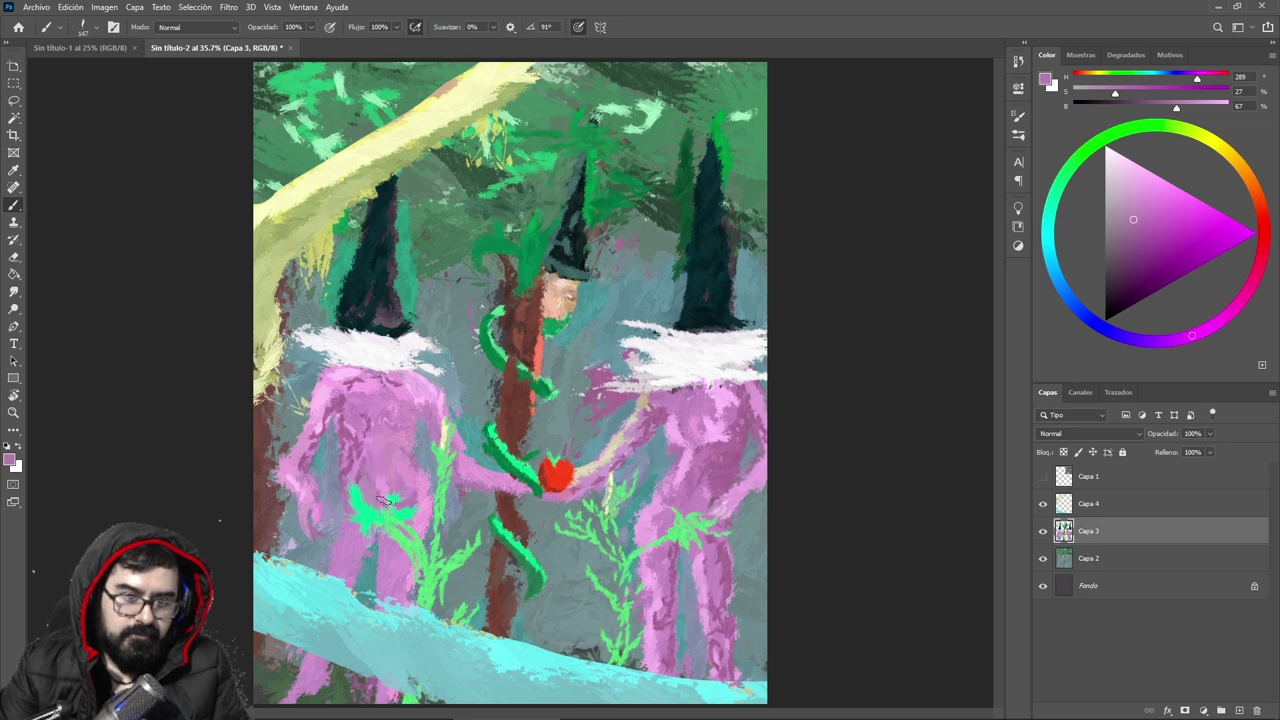
alt+click(561, 265)
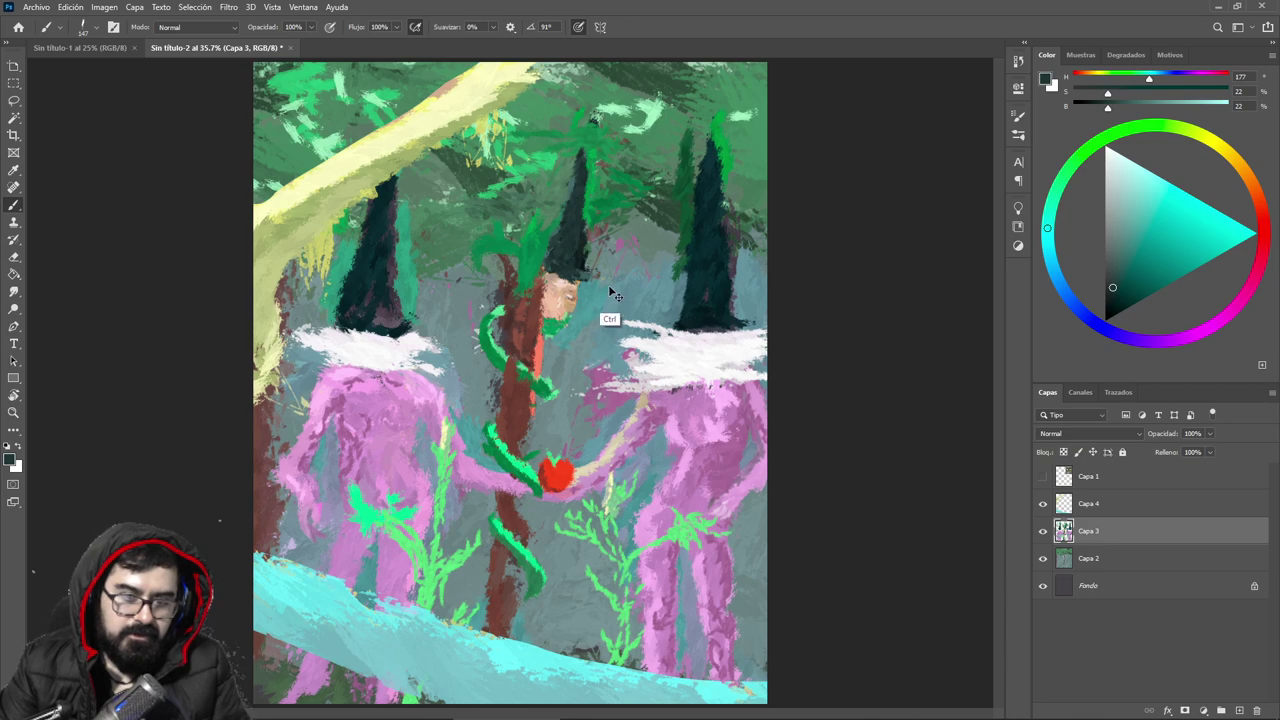
Step: With a smaller brush in muted red (hue 14, saturation 59, brightness 74), paint a diagonal pole extending from the central face's mouth area
ctrl+click(584, 305)
ctrl+click(590, 310)
ctrl+click(598, 313)
ctrl+click(598, 313)
ctrl+click(600, 312)
drag(618, 318, 537, 290)
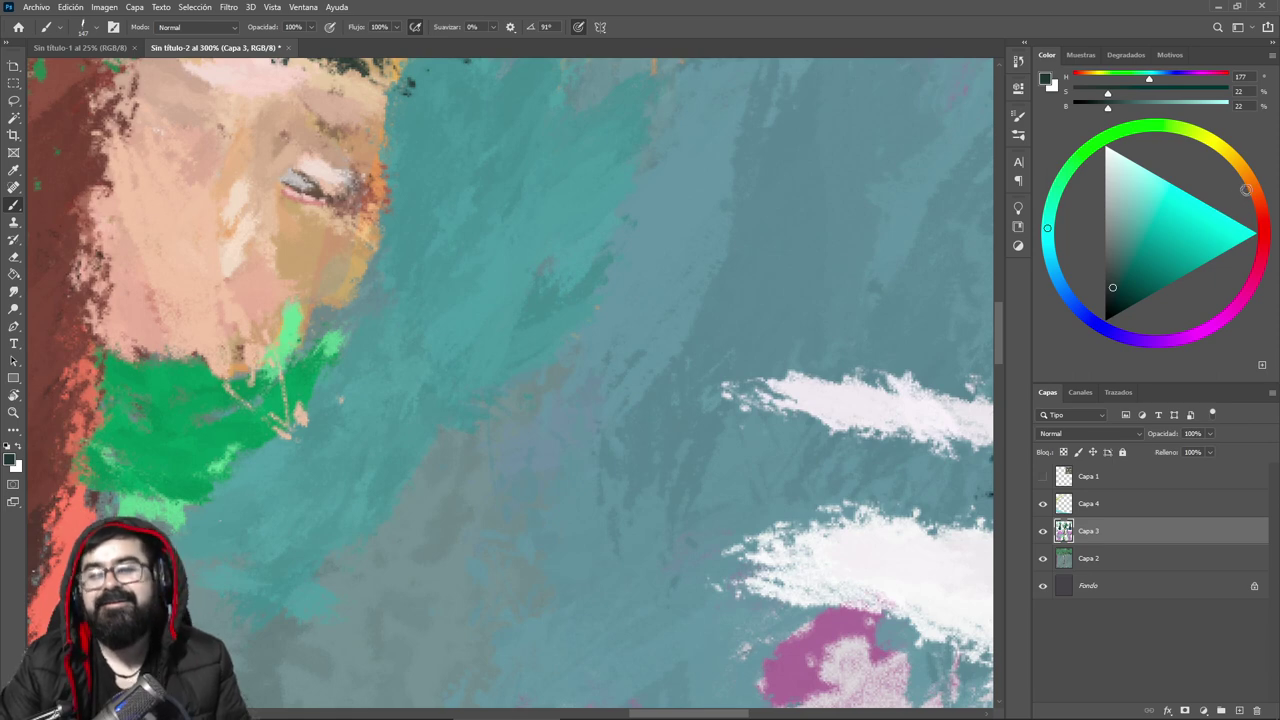
click(1259, 207)
mouse_move(1151, 248)
mouse_down()
mouse_move(1138, 221)
mouse_move(1099, 238)
mouse_move(1171, 229)
mouse_up()
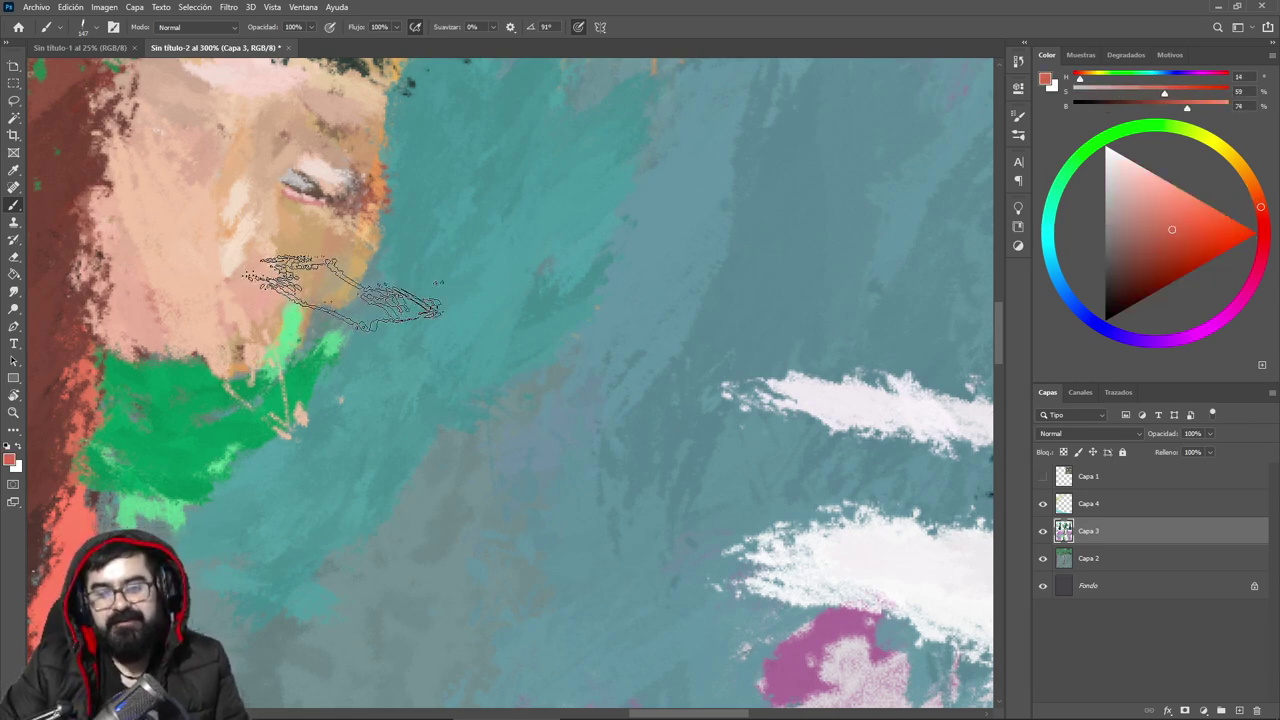
right_click(347, 291)
click(438, 326)
click(222, 320)
mouse_move(218, 317)
mouse_down()
mouse_move(518, 325)
mouse_move(210, 321)
mouse_move(500, 330)
mouse_up()
key(ctrl+z)
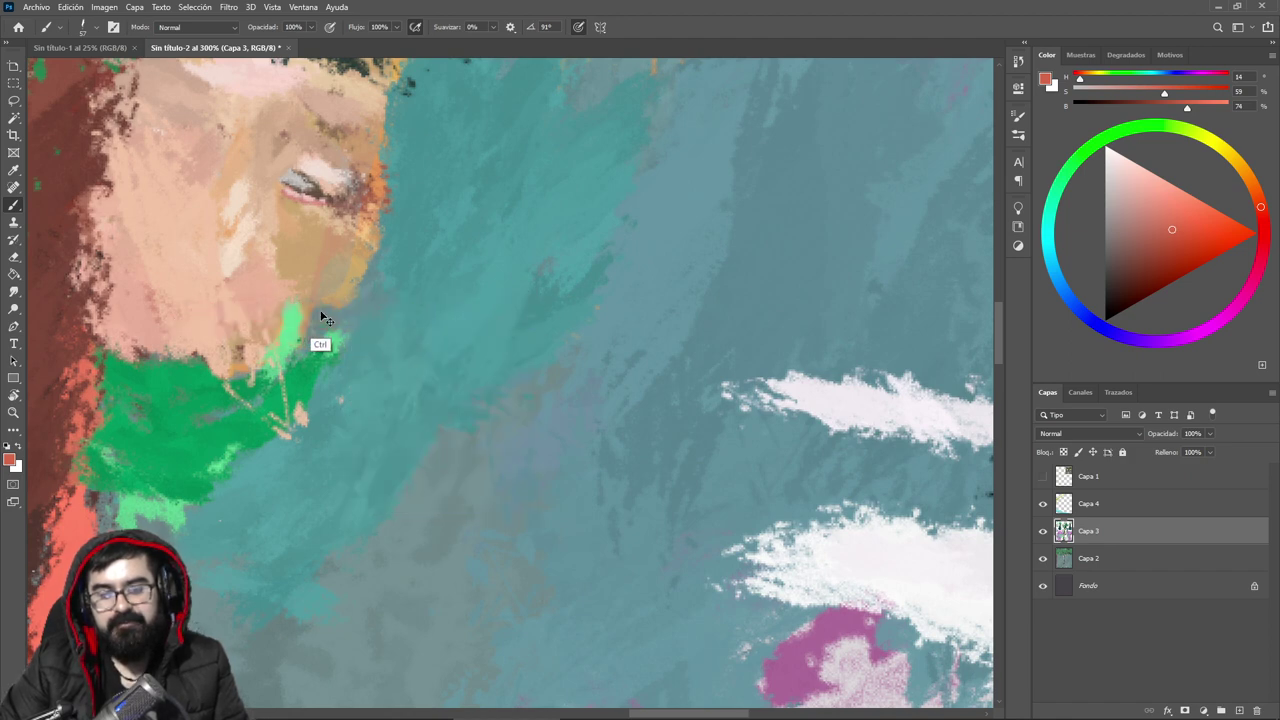
mouse_move(205, 308)
mouse_down()
mouse_move(523, 494)
mouse_move(435, 455)
mouse_up()
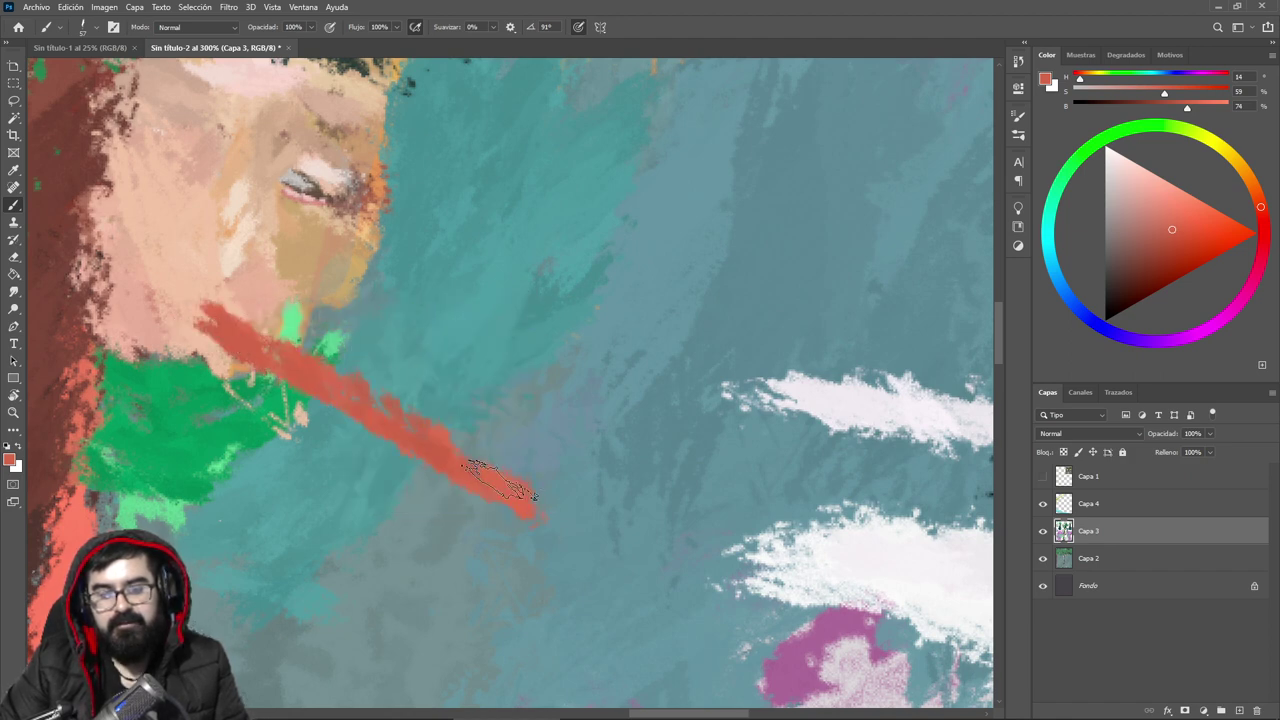
alt+click(200, 312)
mouse_move(319, 327)
mouse_down()
mouse_move(296, 241)
mouse_move(435, 356)
mouse_up()
key(ctrl+z)
alt+click(264, 286)
drag(256, 270, 478, 374)
key(ctrl+z)
alt+click(362, 324)
mouse_move(321, 304)
mouse_down()
mouse_move(458, 394)
mouse_move(456, 382)
mouse_up()
key(ctrl+z)
Step: Shade the lower side of the red pole with a darker brown, and soften its outer end with a sampled muted brown
alt+click(322, 326)
drag(352, 328, 482, 399)
click(1149, 257)
mouse_move(234, 266)
mouse_down()
mouse_move(342, 322)
mouse_move(416, 384)
mouse_up()
mouse_move(288, 311)
mouse_down()
mouse_move(488, 427)
mouse_move(368, 362)
mouse_move(493, 407)
mouse_move(506, 444)
mouse_up()
alt+click(494, 398)
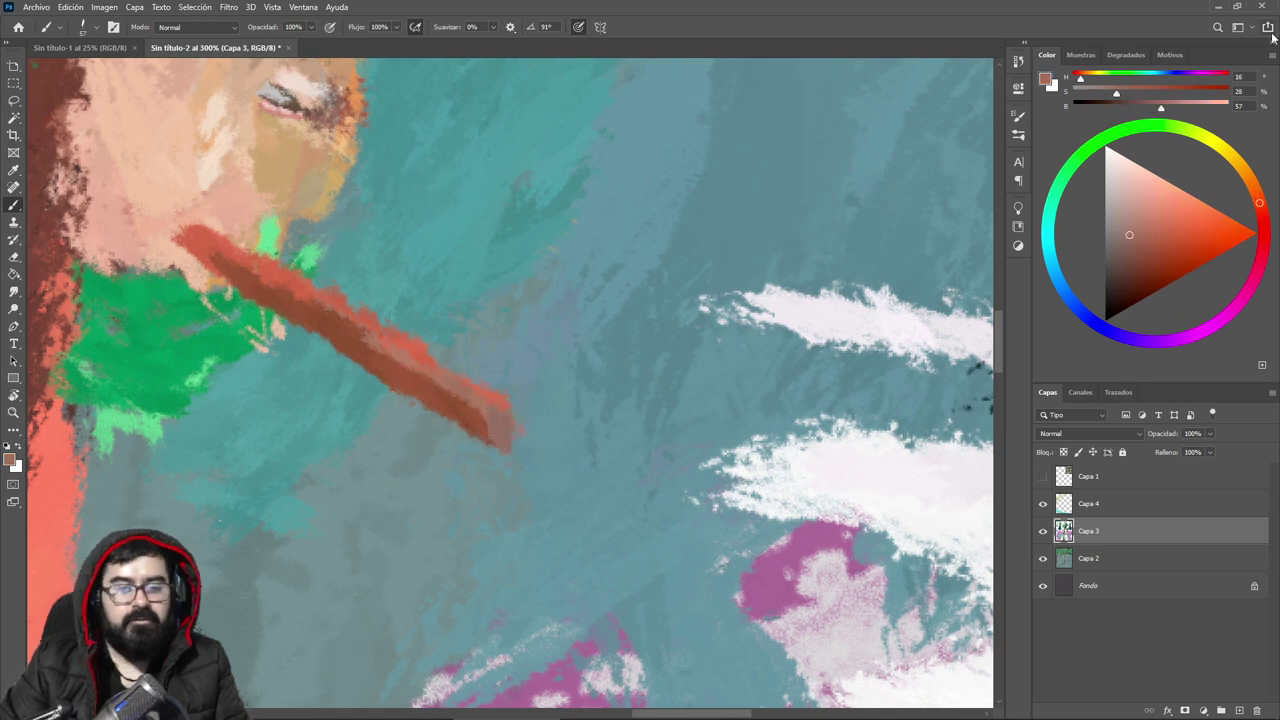
Step: Switch to the browser and search Google Images for "american flag down" in a new tab
mouse_move(289, 711)
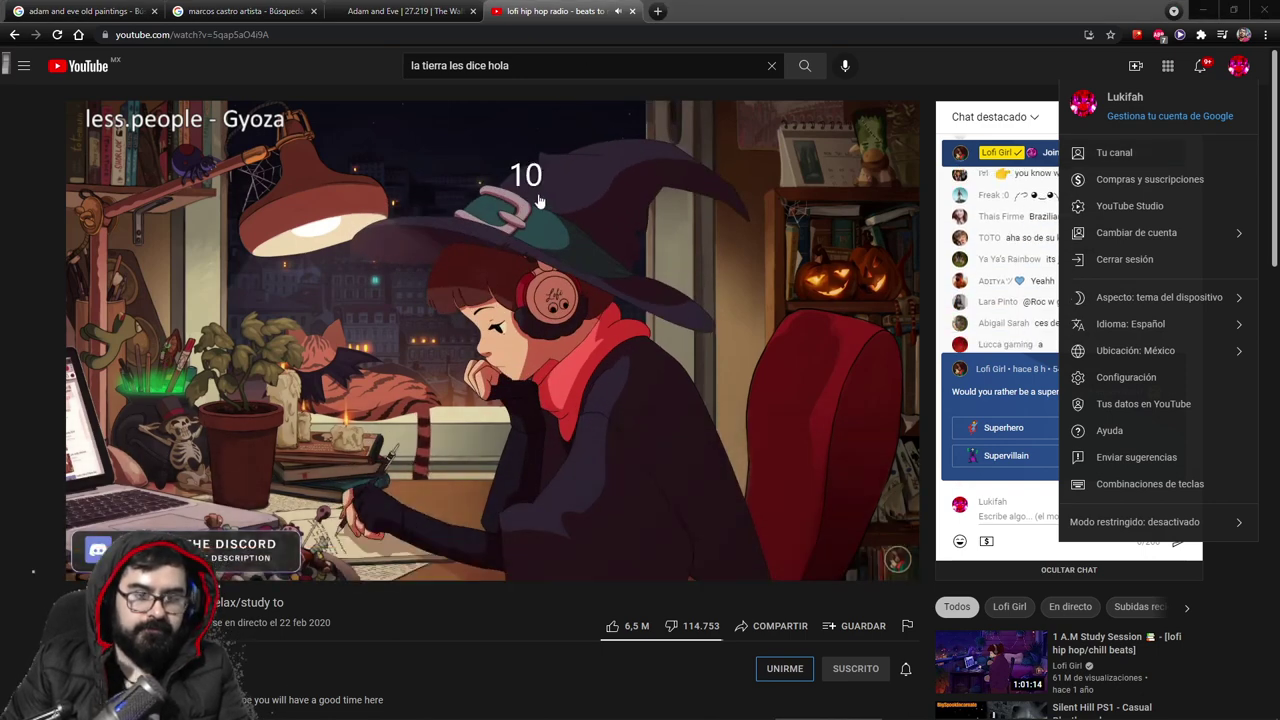
key(ctrl+t)
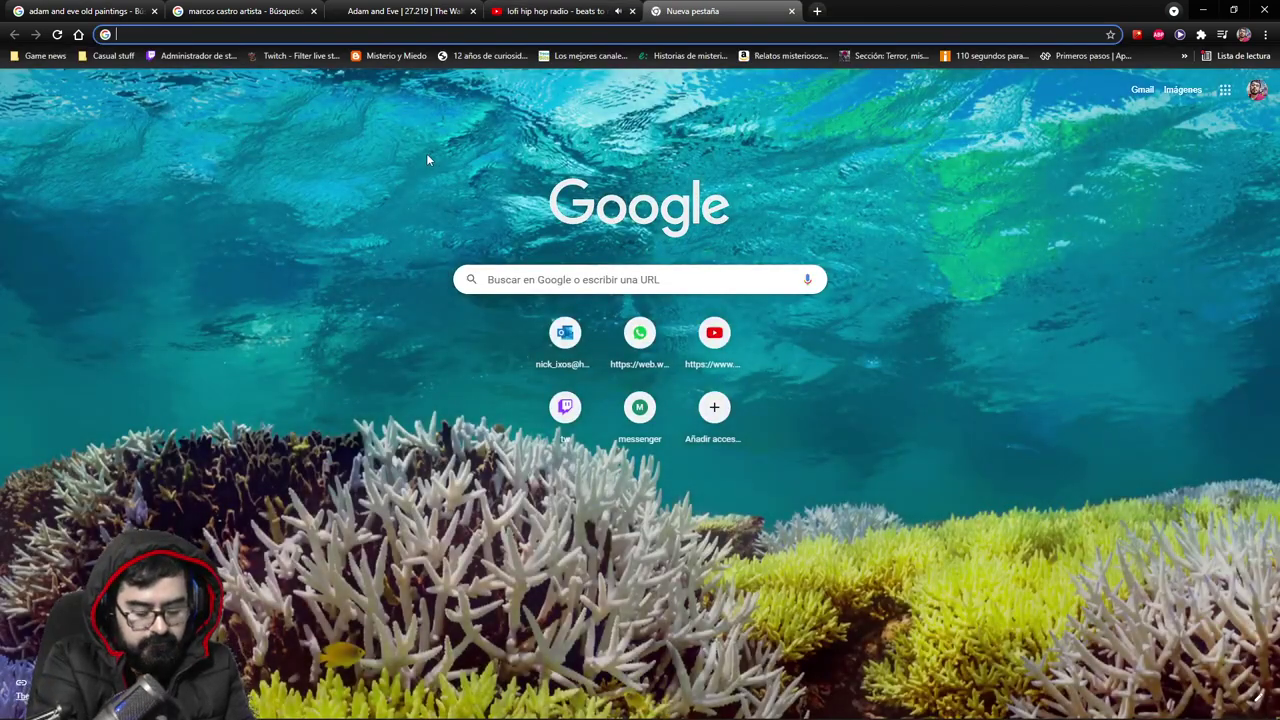
text(american flag down)
key(Return)
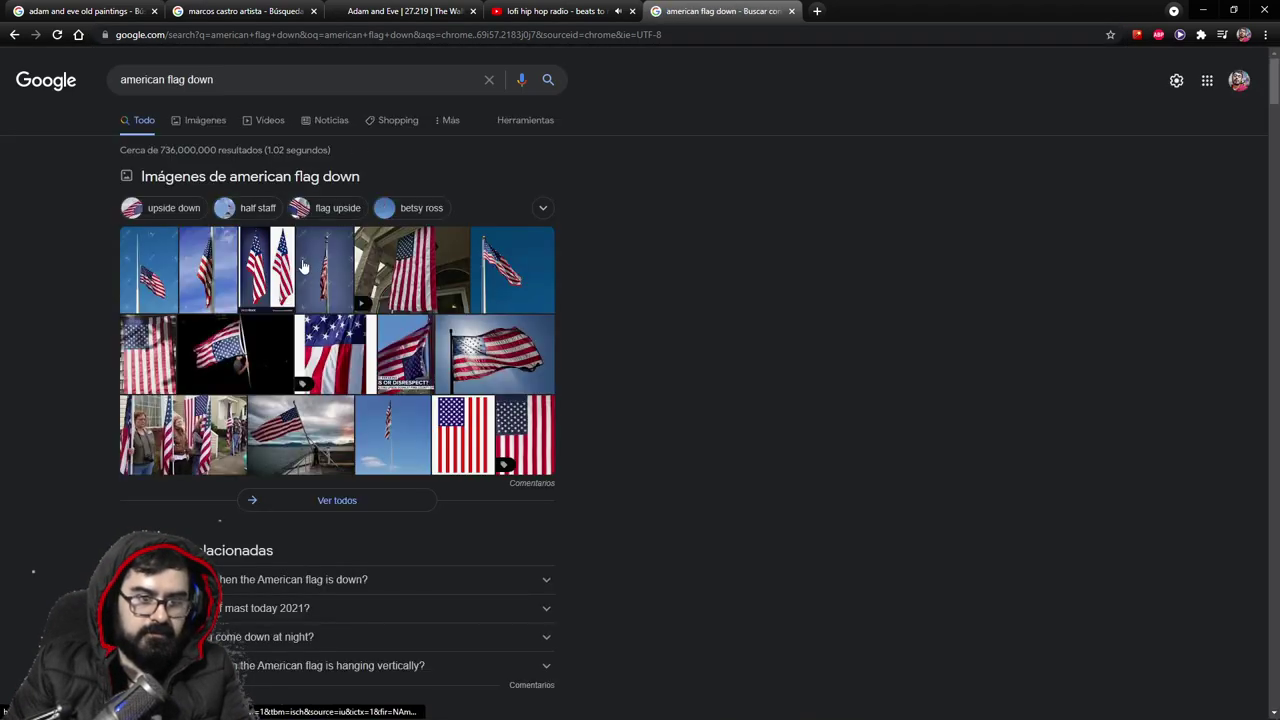
click(213, 123)
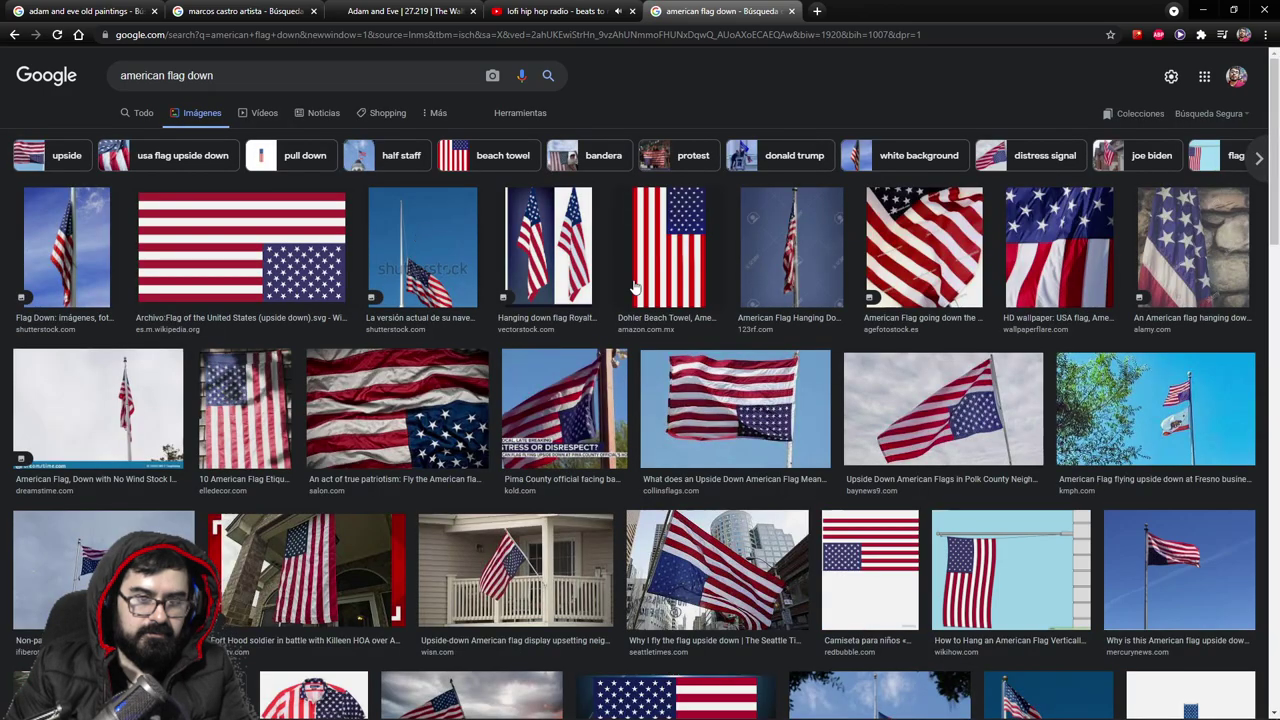
Step: Preview the VectorStock hanging flag image, open it in its own tab, and return to the image results
click(510, 268)
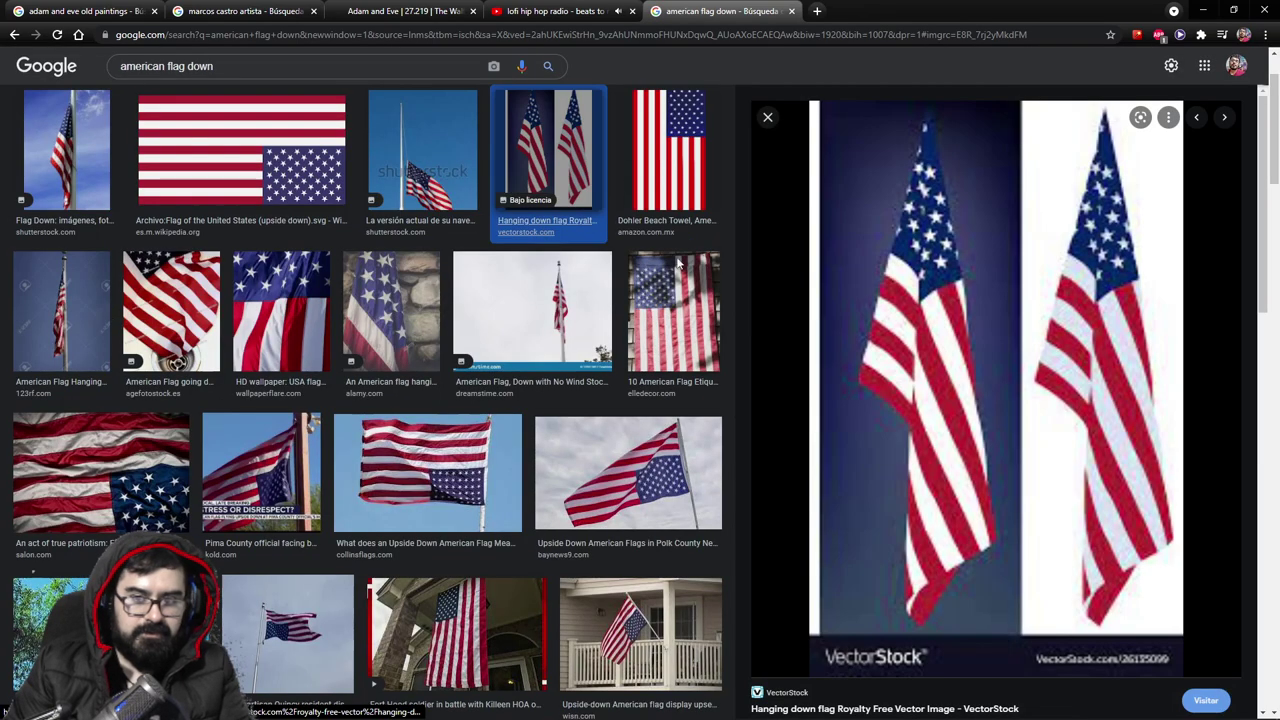
right_click(945, 318)
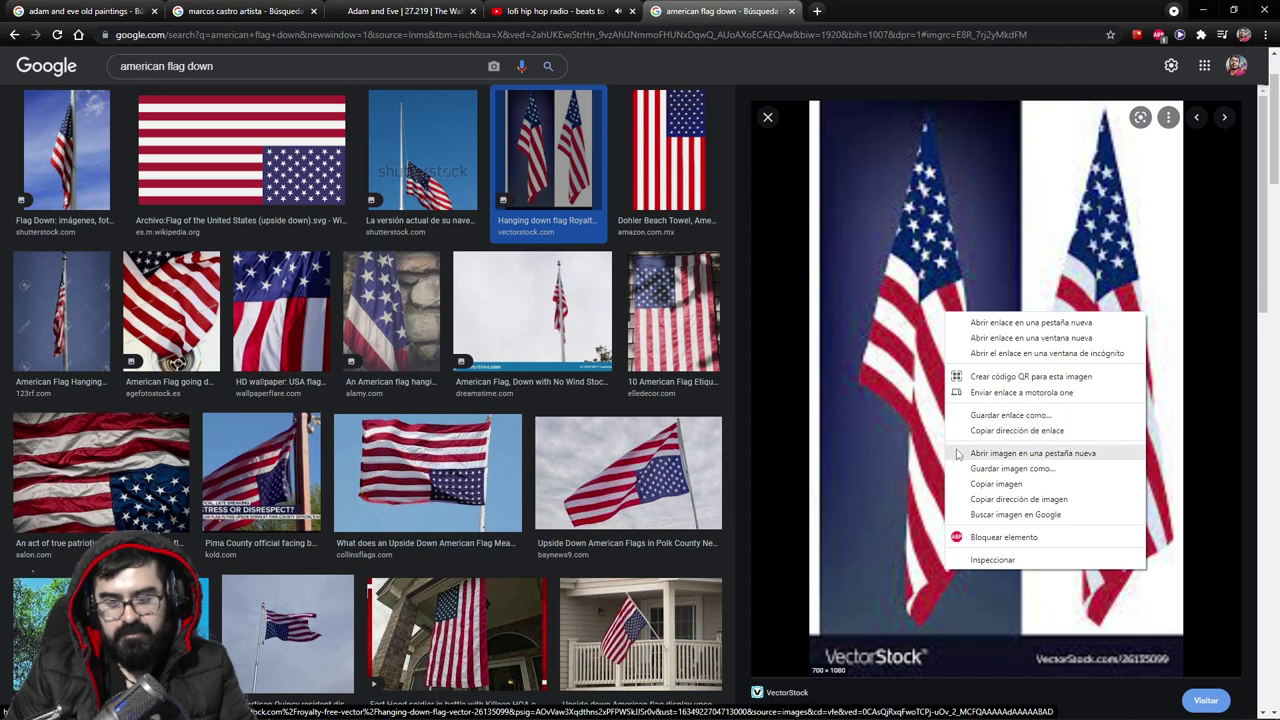
click(958, 453)
key(ctrl+Tab)
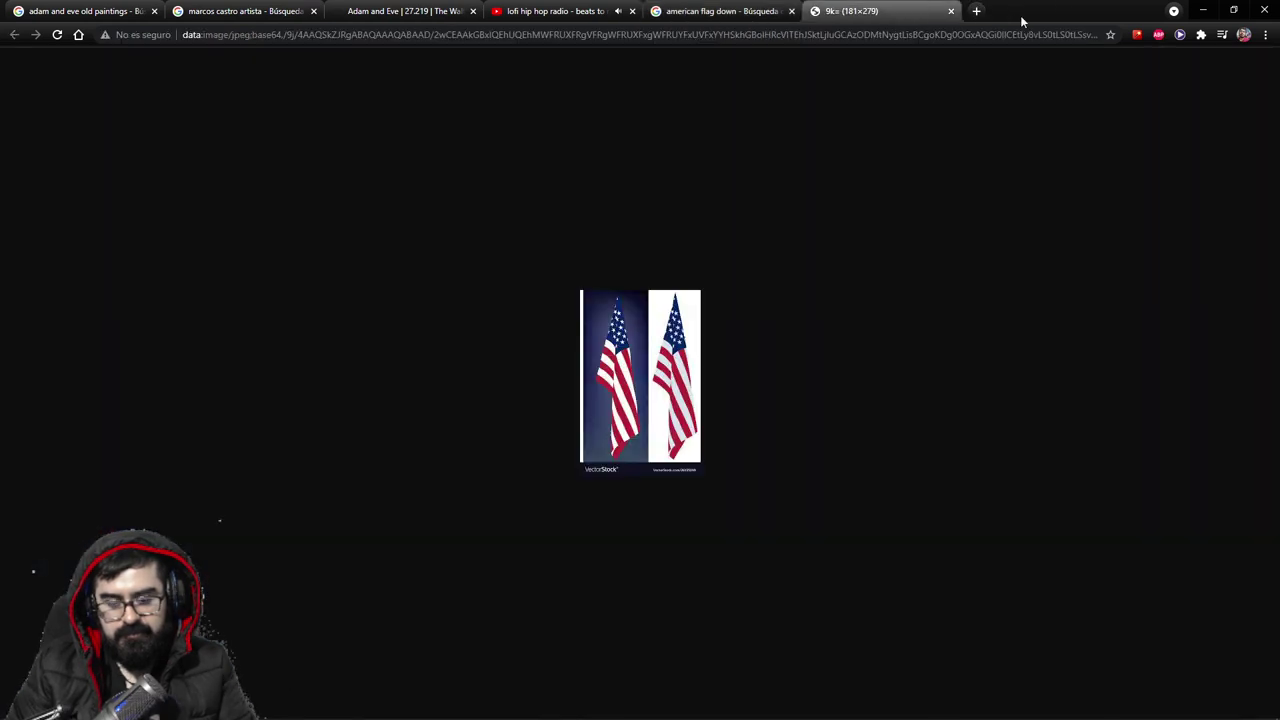
key(ctrl+shift+Tab)
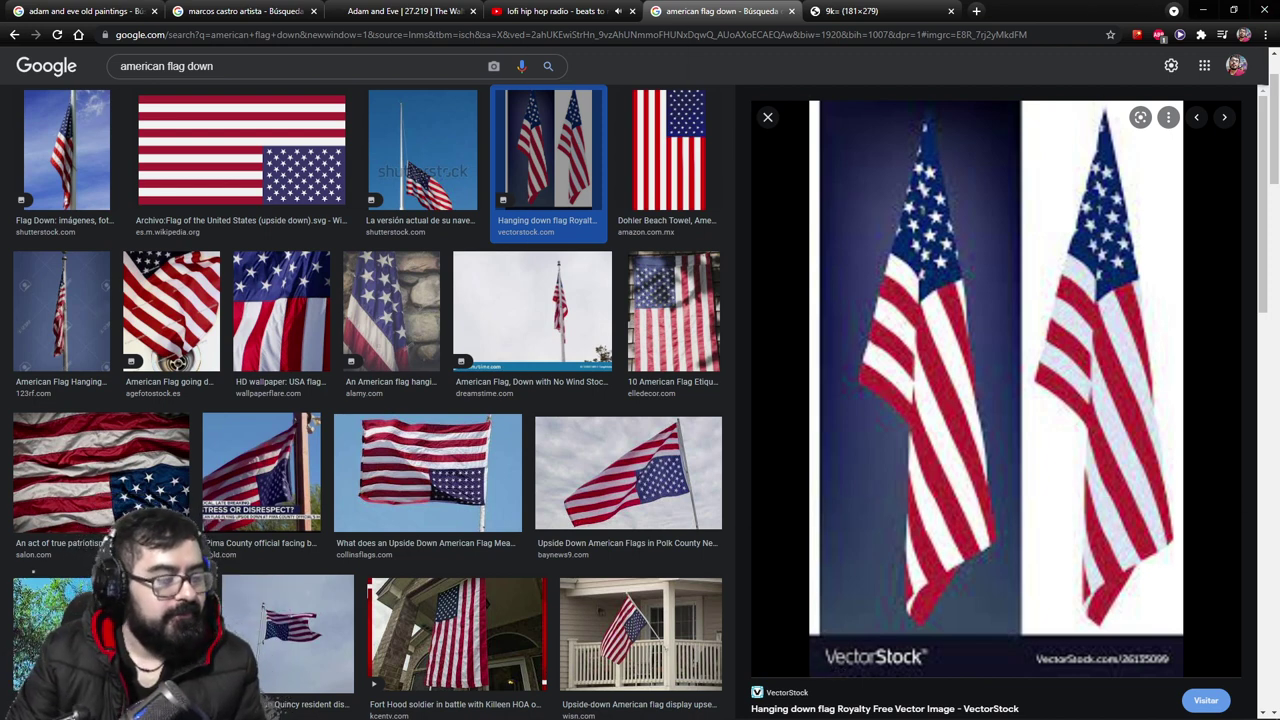
Step: Switch back to Photoshop and blend the outer end of the red pole with sampled muted browns
key(alt+Tab)
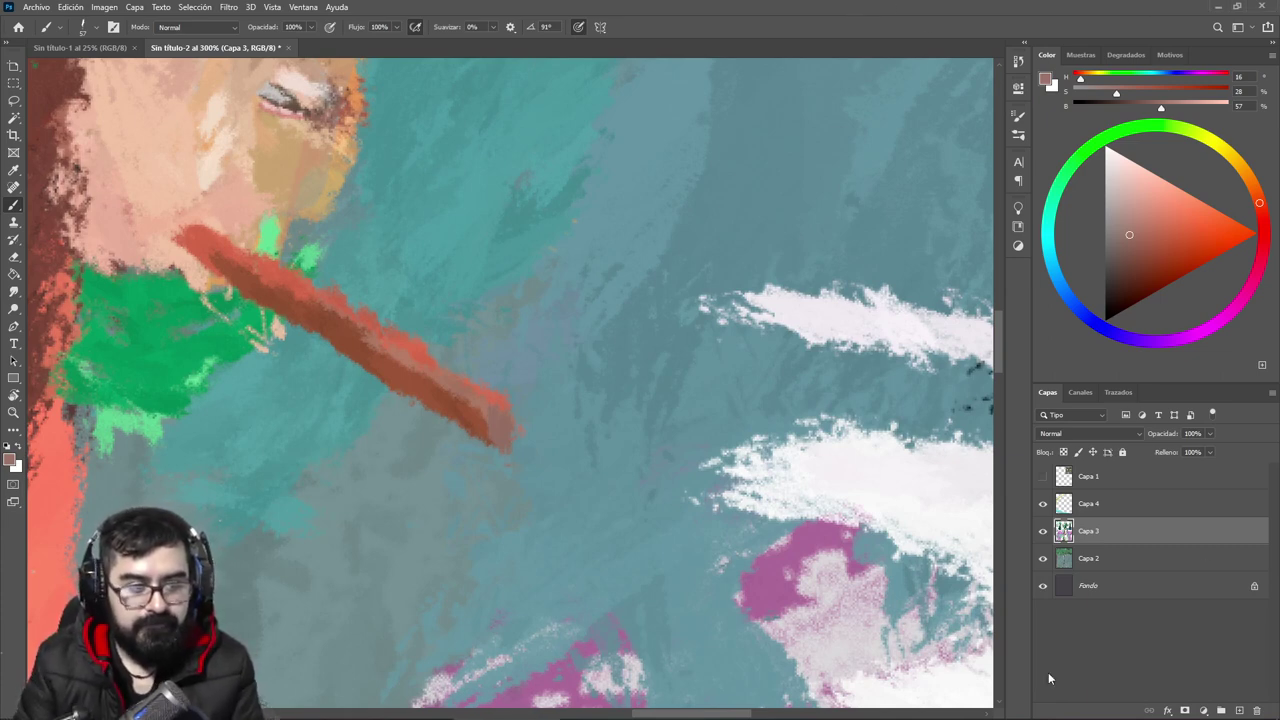
drag(418, 287, 471, 213)
alt+click(449, 270)
drag(490, 306, 563, 333)
alt+click(449, 269)
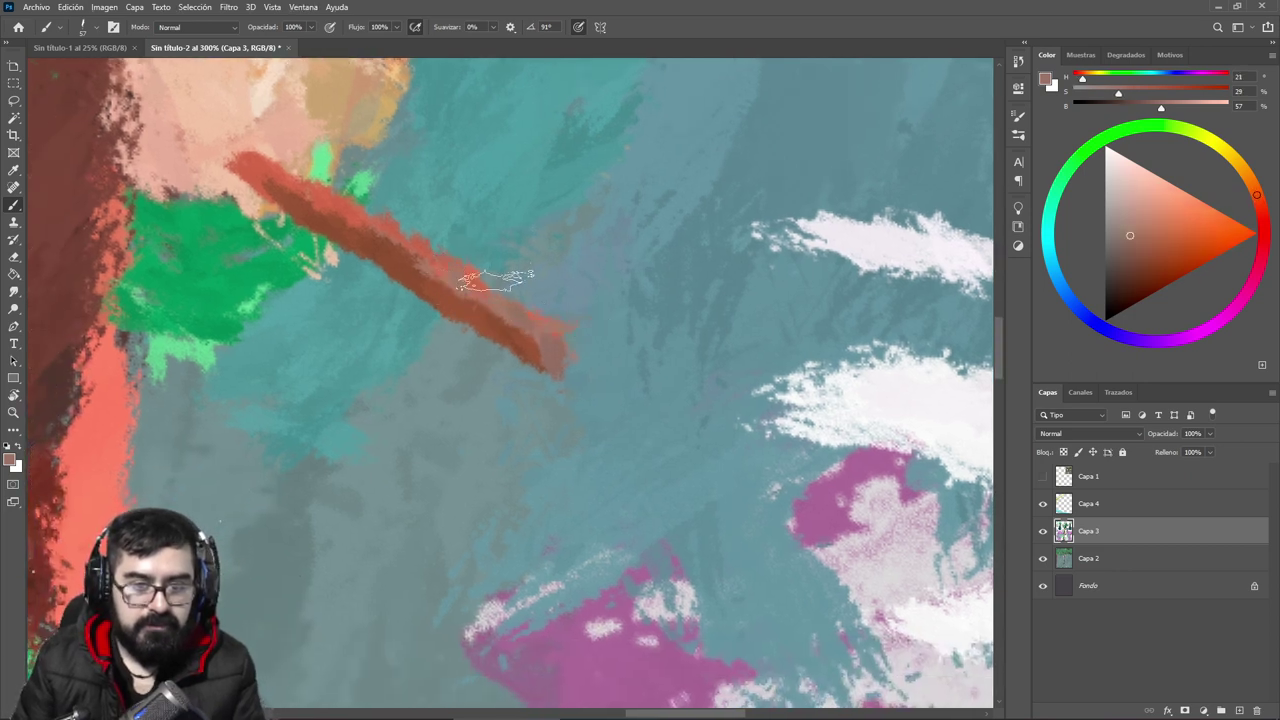
click(1144, 199)
drag(308, 194, 548, 348)
key(ctrl+z)
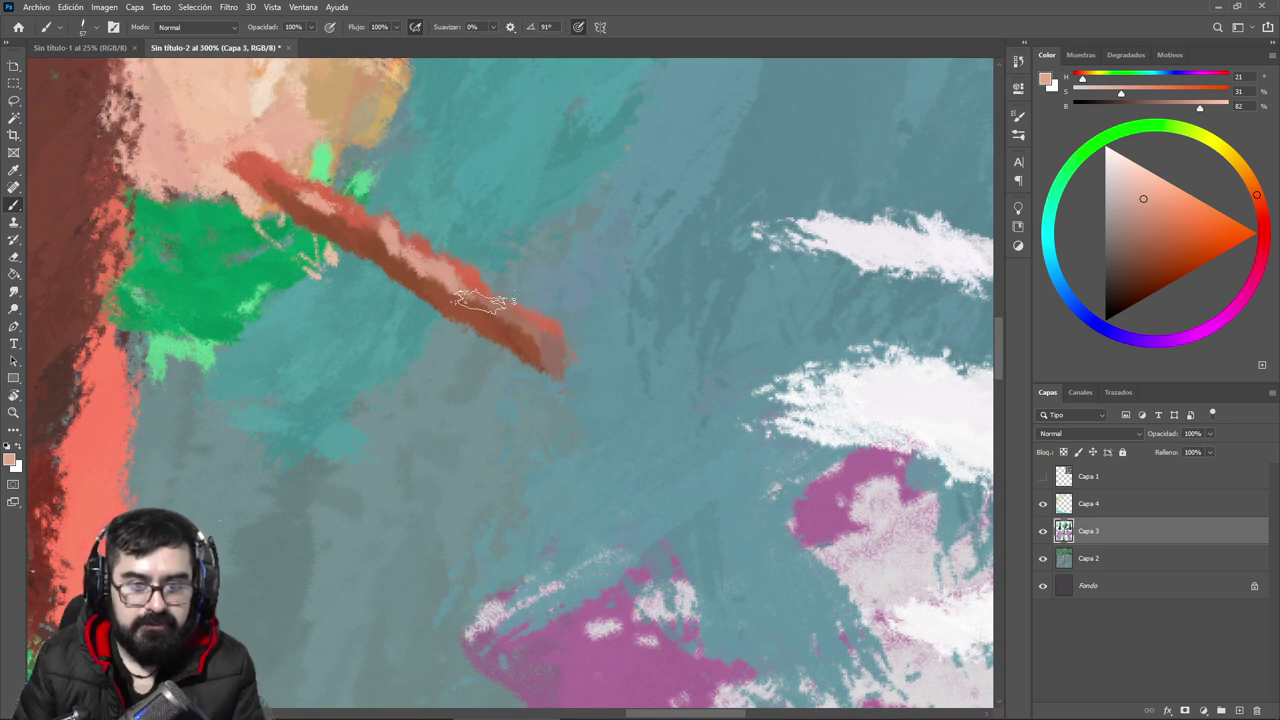
key(ctrl+z)
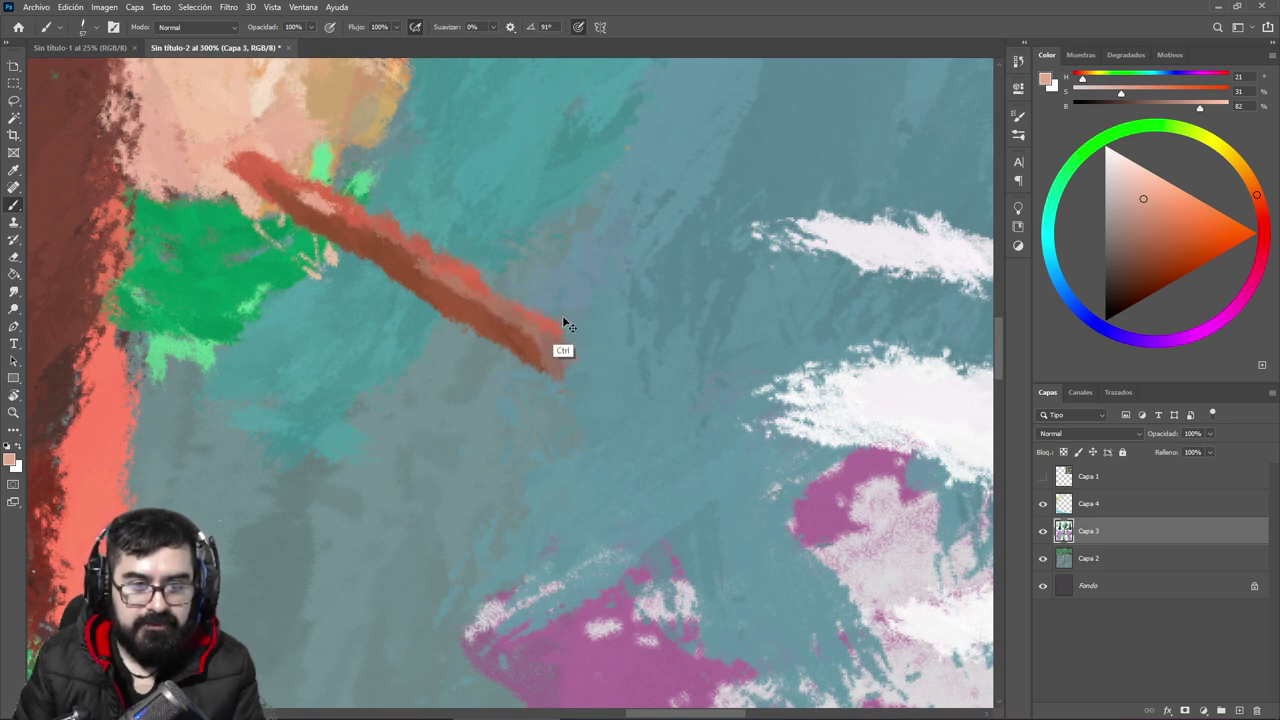
key(ctrl+z)
Step: Blend the red pole's outer end with a sampled muted brown, and start the hanging flag beneath it in pale blue (H 225, S 22, B 83)
alt+click(413, 241)
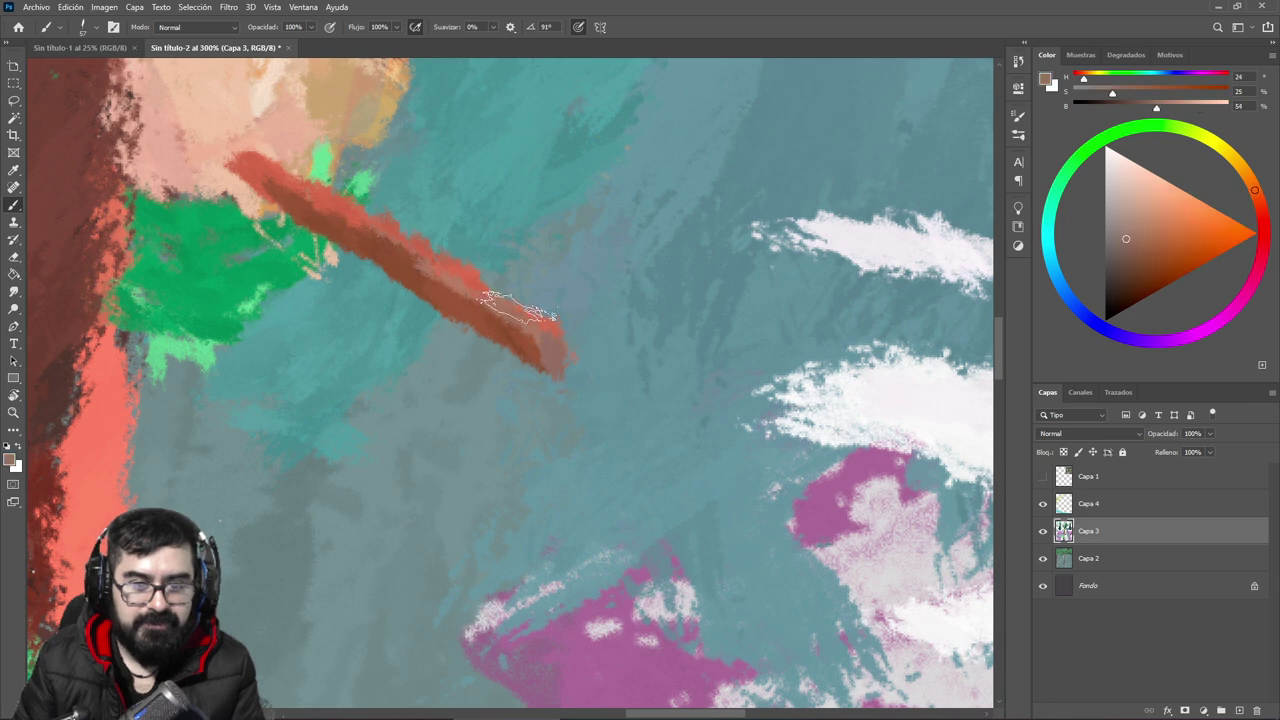
drag(614, 337, 628, 277)
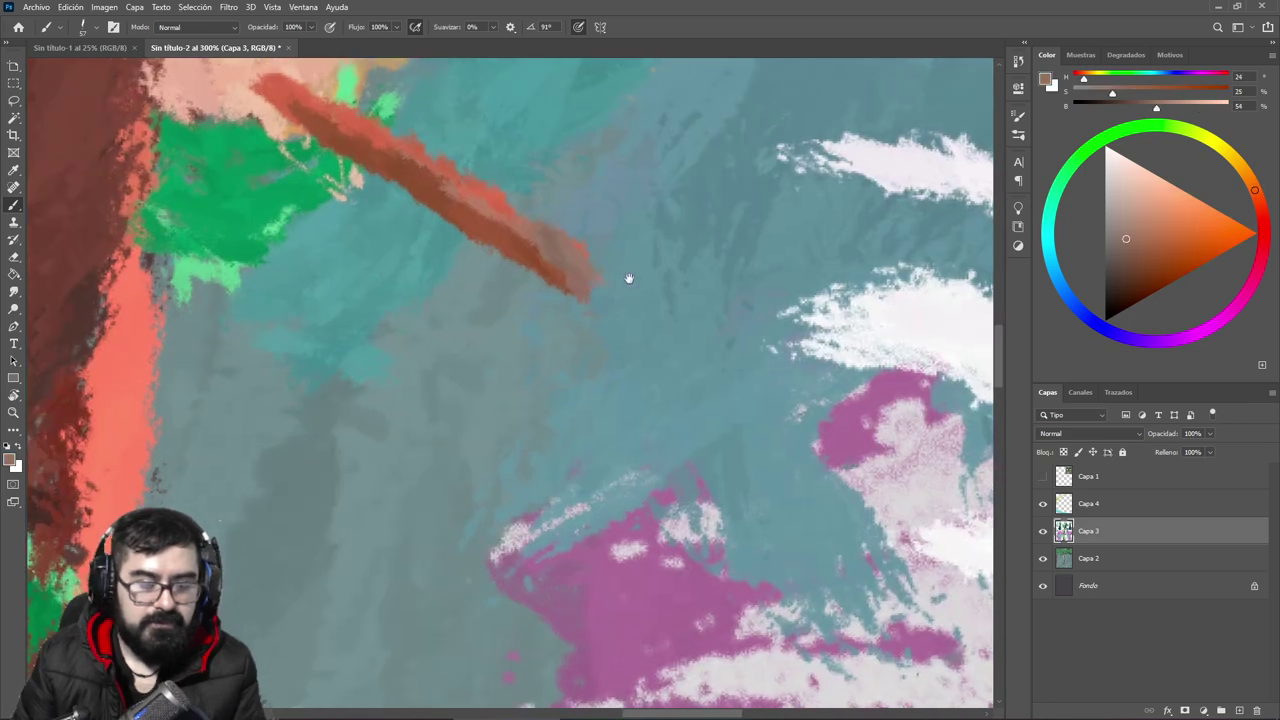
click(1087, 296)
drag(1137, 228, 1133, 192)
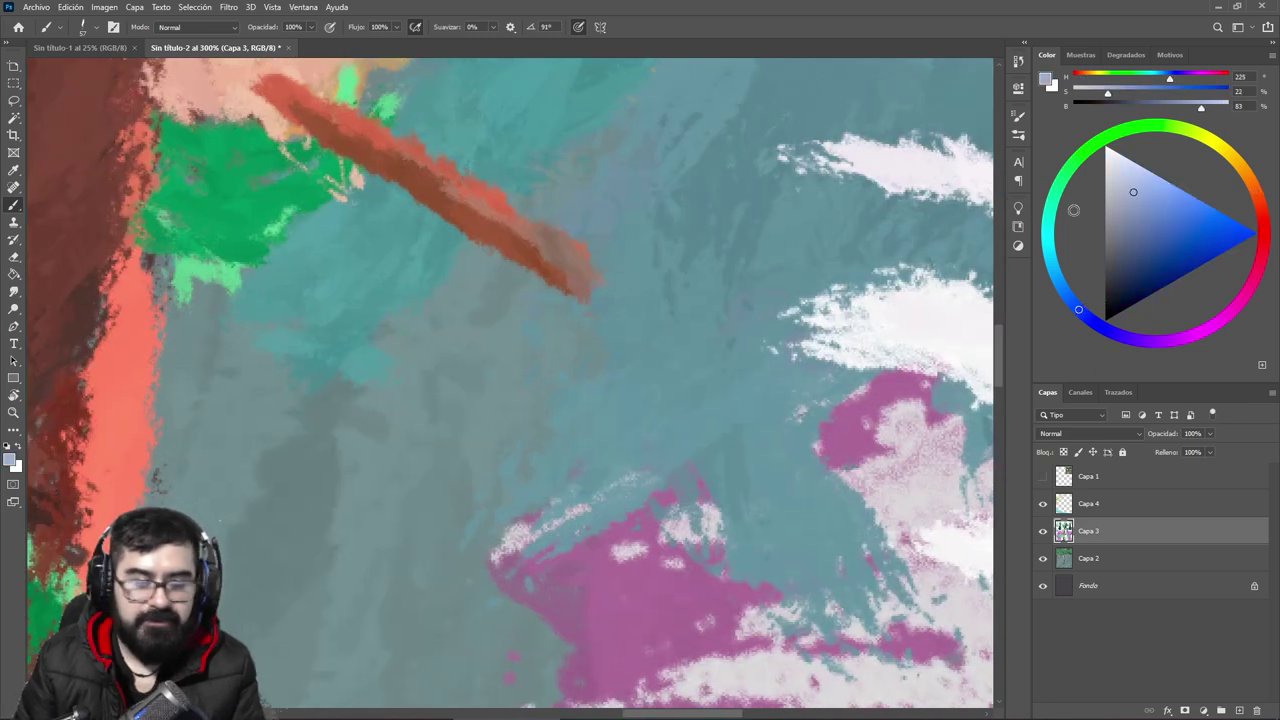
mouse_move(582, 302)
mouse_down()
mouse_move(578, 252)
mouse_move(470, 408)
mouse_move(505, 436)
mouse_up()
Step: Fill in the flag's blue upper section below the pole's end with a medium blue (H 225, S 52, B 82)
click(1170, 214)
mouse_move(563, 287)
mouse_down()
mouse_move(495, 370)
mouse_move(475, 440)
mouse_move(520, 490)
mouse_move(487, 455)
mouse_up()
drag(545, 488, 535, 360)
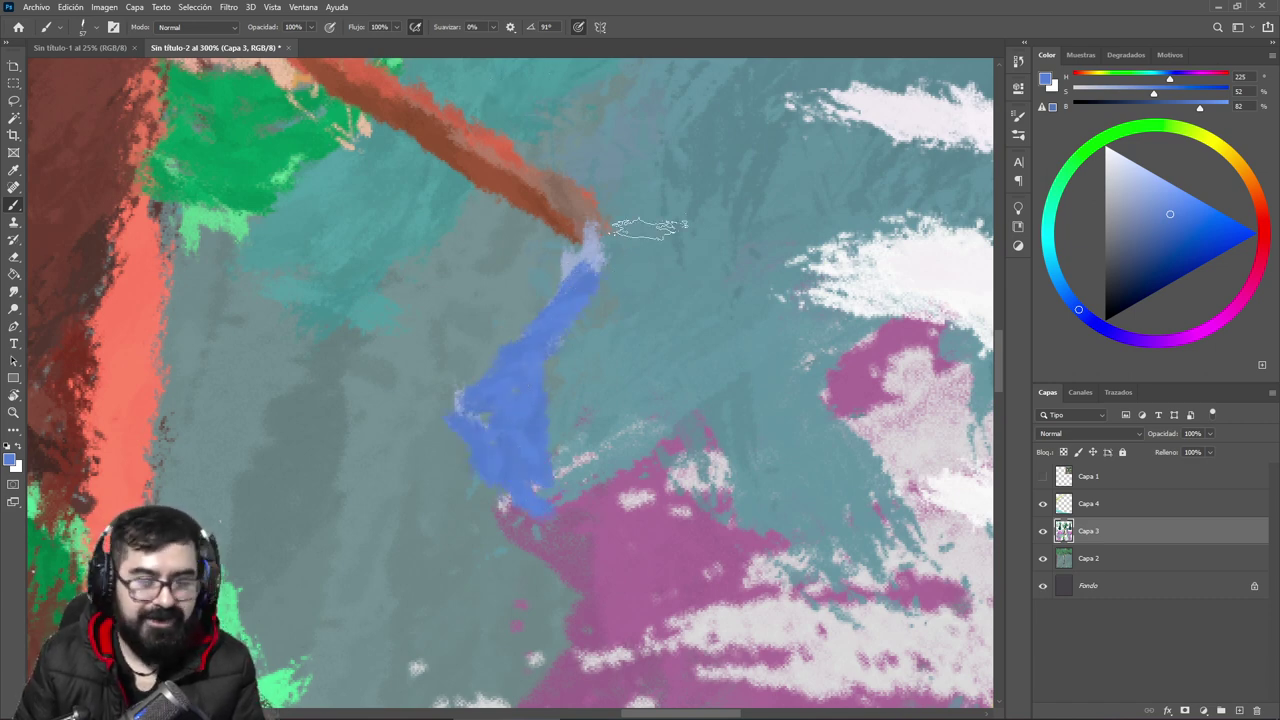
mouse_move(470, 425)
mouse_down()
mouse_move(515, 391)
mouse_move(576, 307)
mouse_up()
mouse_move(524, 377)
mouse_down()
mouse_move(578, 290)
mouse_move(580, 428)
mouse_up()
mouse_move(592, 280)
mouse_down()
mouse_move(594, 432)
mouse_move(568, 492)
mouse_move(561, 392)
mouse_up()
click(613, 471)
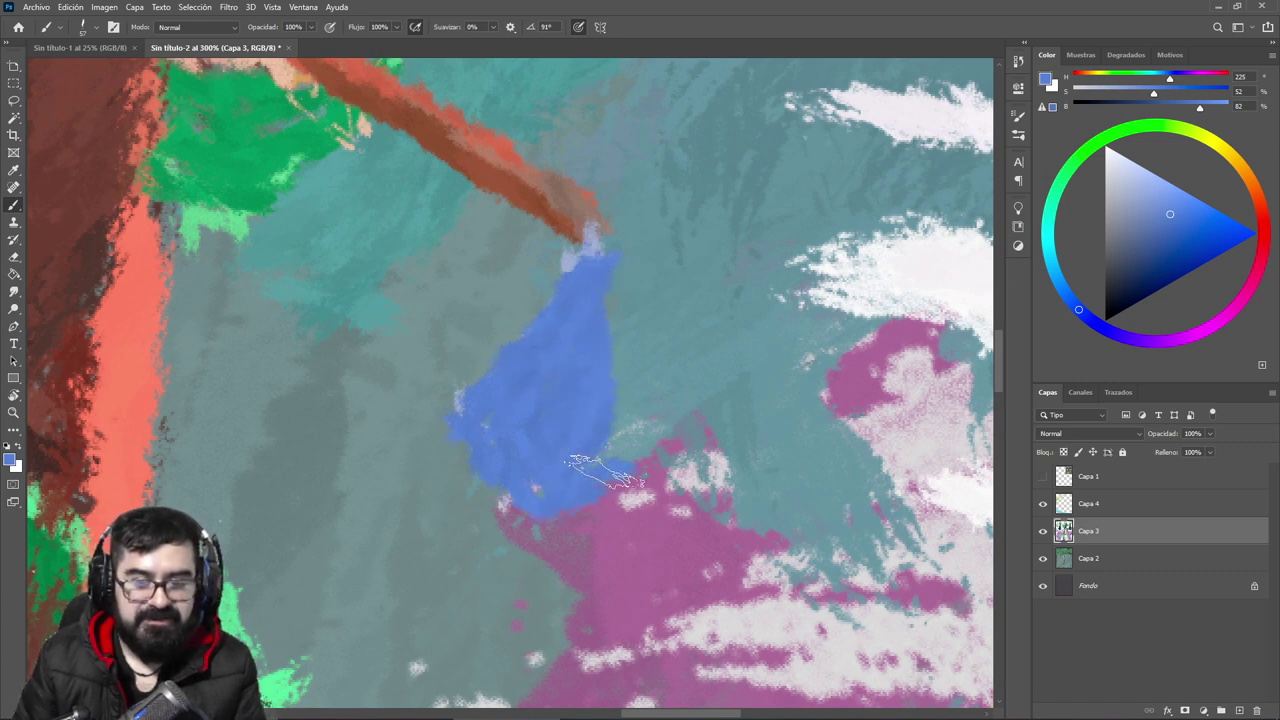
Step: Paint the larger, front-facing side of the flag's blue section in a darker blue (H 225, S 62, B 64)
drag(1146, 247, 1164, 243)
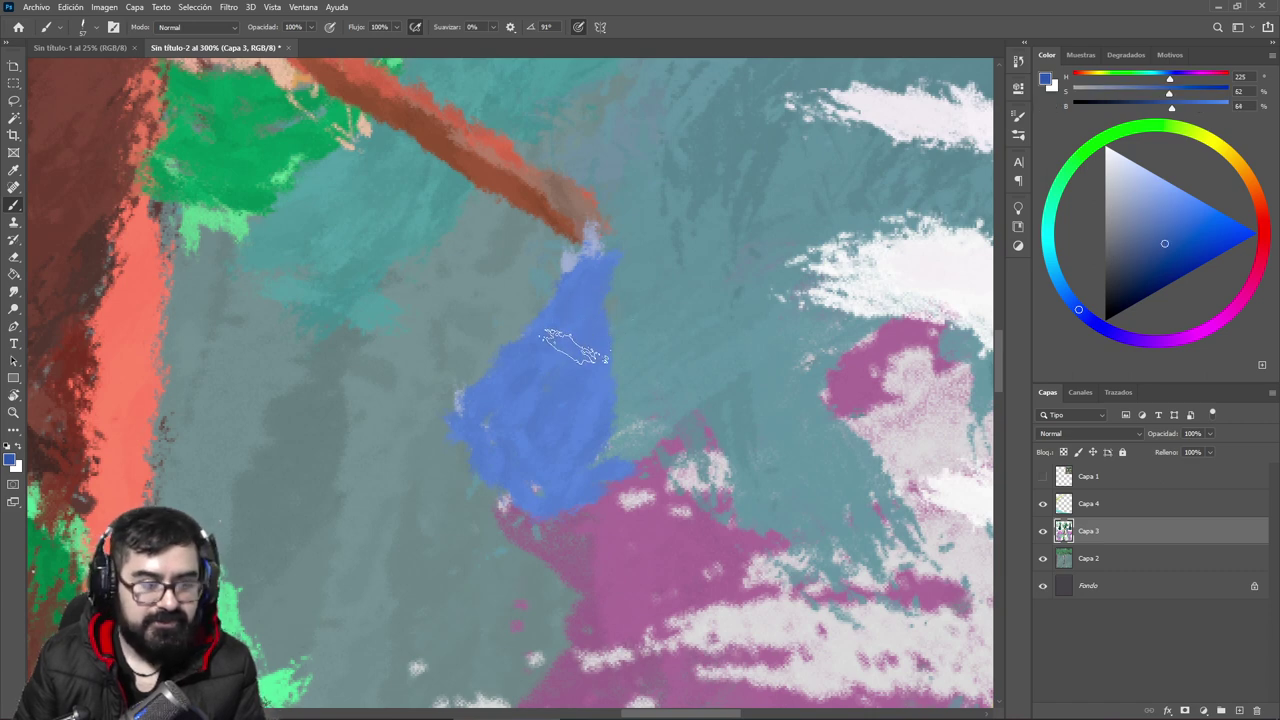
mouse_move(573, 307)
mouse_down()
mouse_move(530, 410)
mouse_move(530, 500)
mouse_up()
mouse_move(592, 232)
mouse_down()
mouse_move(571, 357)
mouse_move(510, 500)
mouse_up()
mouse_move(560, 340)
mouse_down()
mouse_move(529, 477)
mouse_move(640, 468)
mouse_up()
mouse_move(575, 498)
mouse_down()
mouse_move(615, 465)
mouse_move(590, 368)
mouse_move(612, 266)
mouse_move(612, 462)
mouse_up()
drag(610, 404, 587, 466)
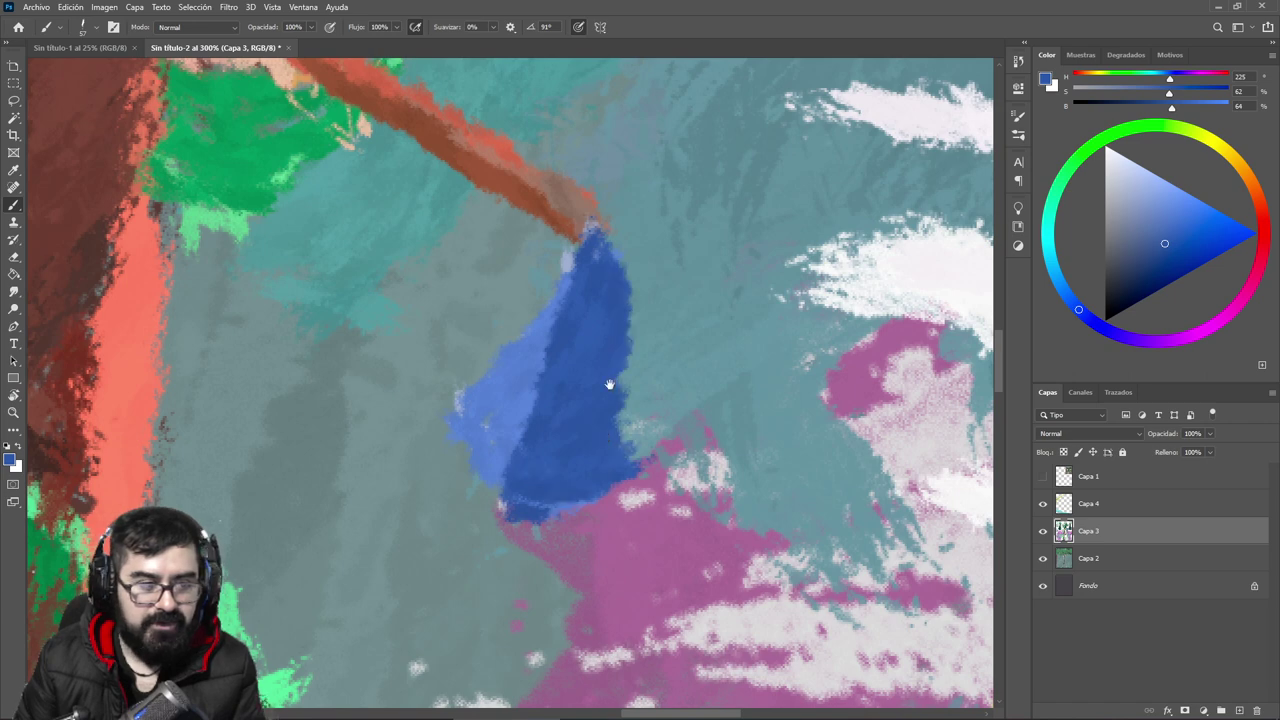
Step: Paint the flag's first diagonal red stripe below the dark blue section, brightening the red to H 5, S 64, B 87
drag(580, 440, 601, 315)
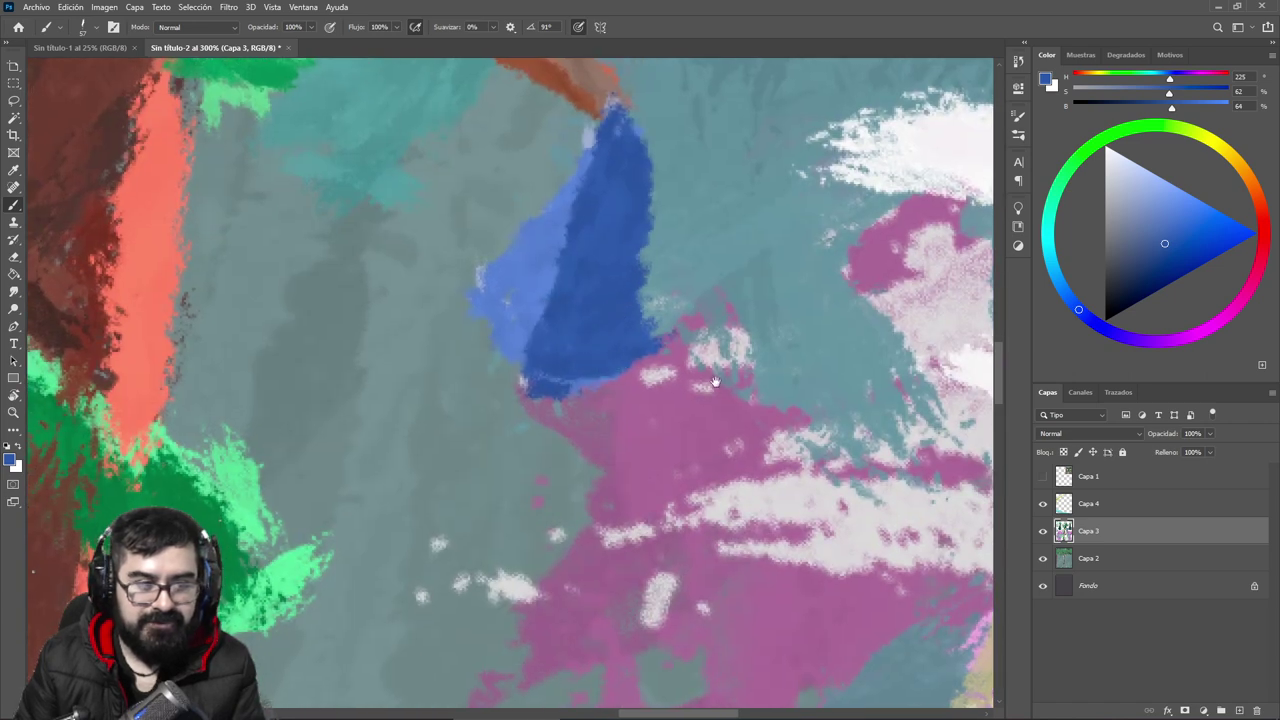
drag(735, 385, 685, 303)
click(1266, 224)
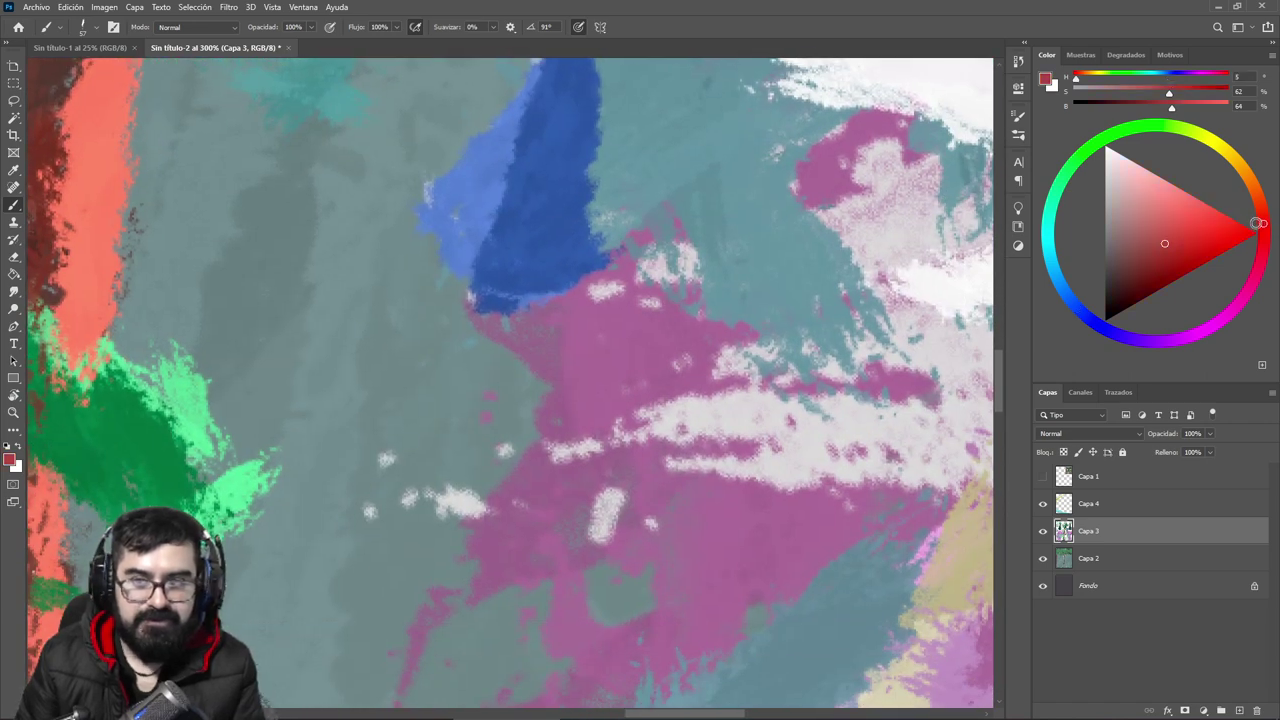
mouse_move(598, 372)
mouse_down()
mouse_move(565, 313)
mouse_move(611, 394)
mouse_up()
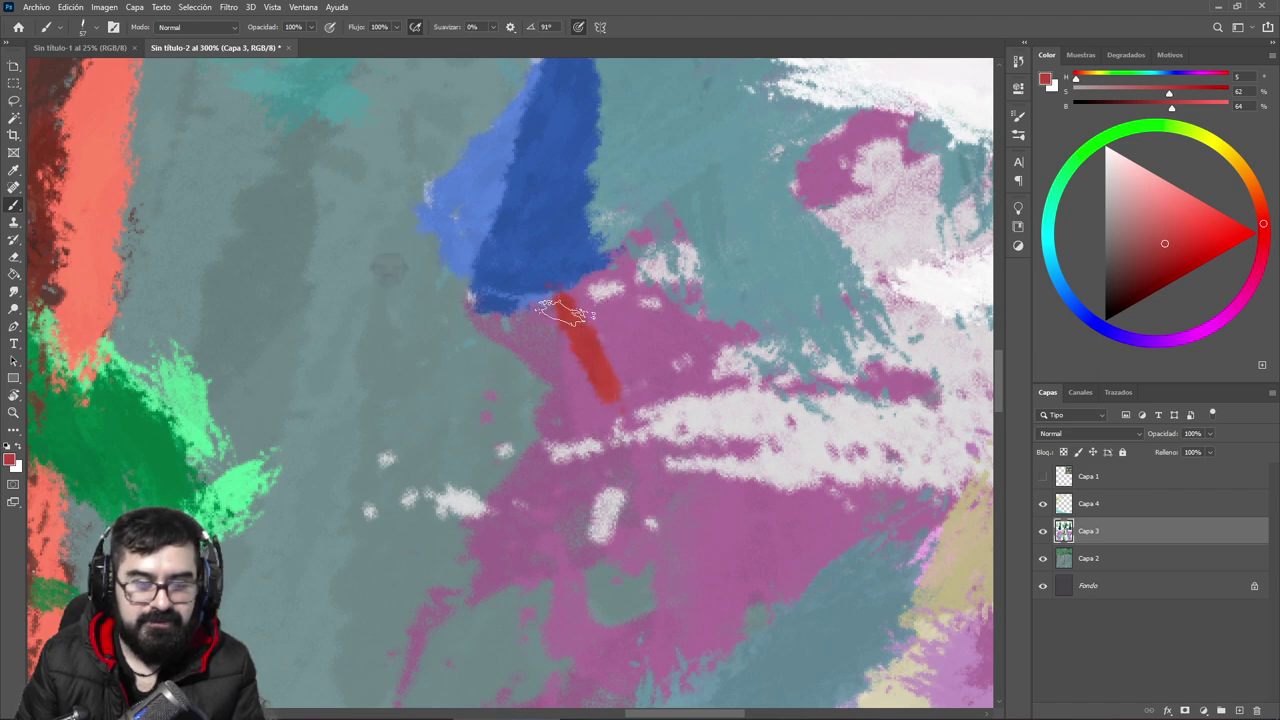
click(1189, 217)
mouse_move(566, 304)
mouse_down()
mouse_move(627, 434)
mouse_move(622, 418)
mouse_up()
Step: Paint the remaining bright red stripes down the flag, and short muted red stripes (H 5, S 44, B 68) on its shaded fold
mouse_move(516, 316)
mouse_down()
mouse_move(525, 431)
mouse_move(564, 507)
mouse_up()
key(space)
mouse_move(572, 379)
mouse_down()
mouse_move(583, 280)
mouse_move(604, 492)
mouse_move(624, 498)
mouse_up()
drag(535, 298, 588, 430)
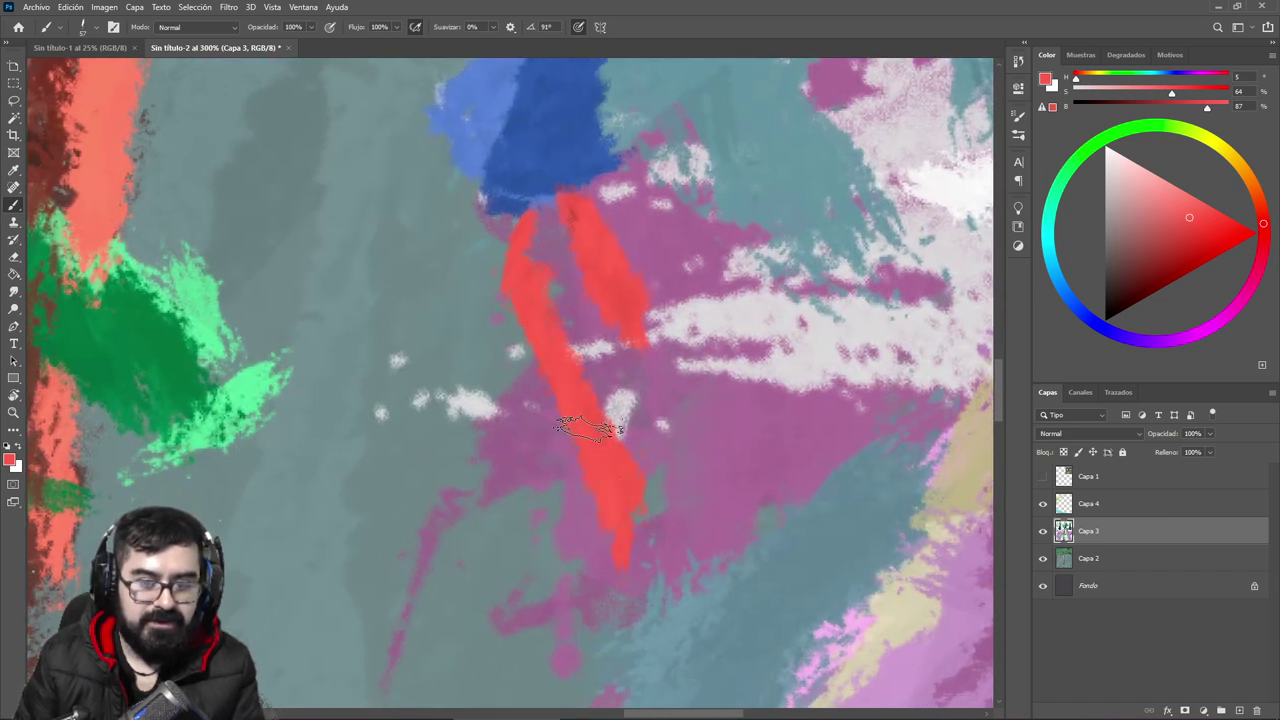
ctrl+alt+click(565, 413)
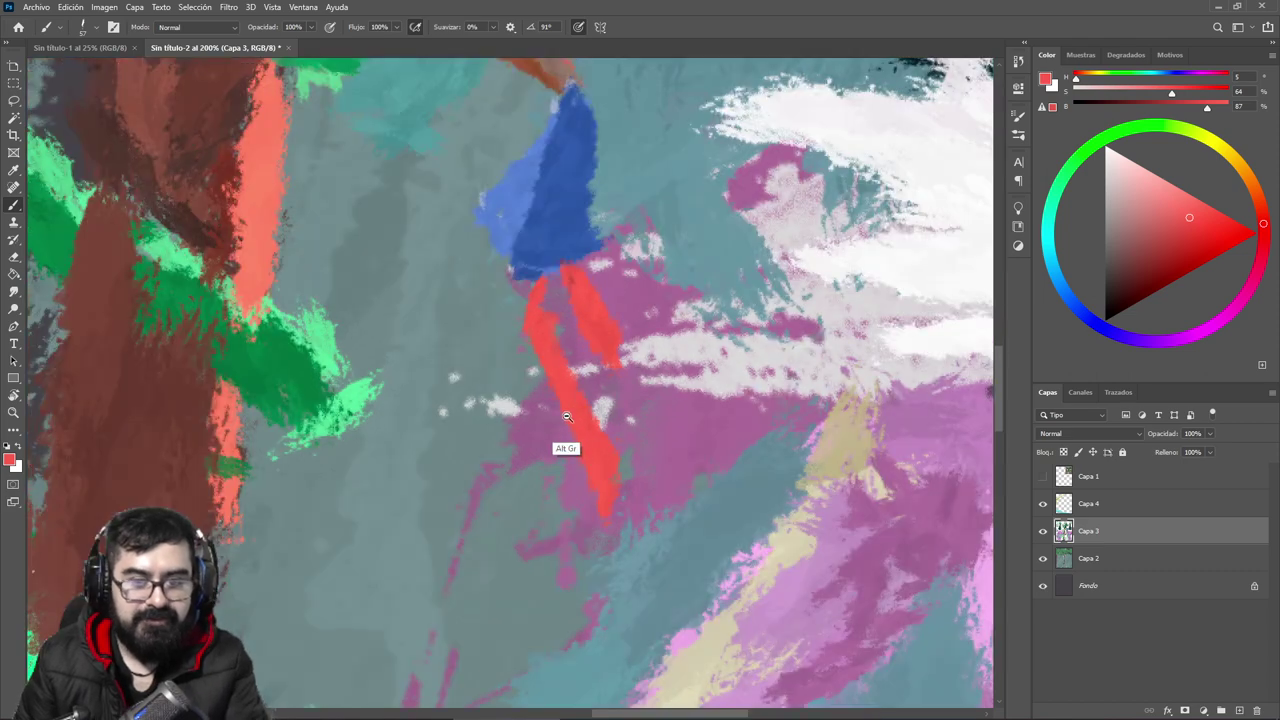
ctrl+alt+click(565, 413)
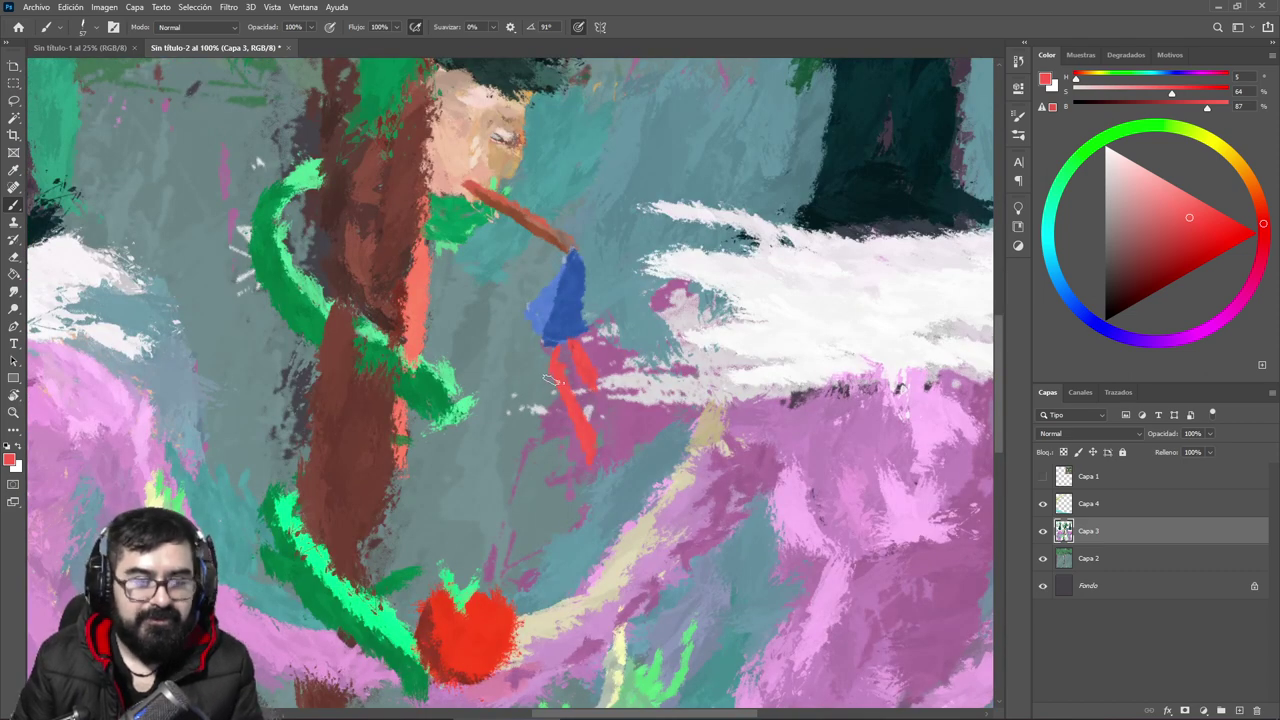
drag(538, 404, 549, 414)
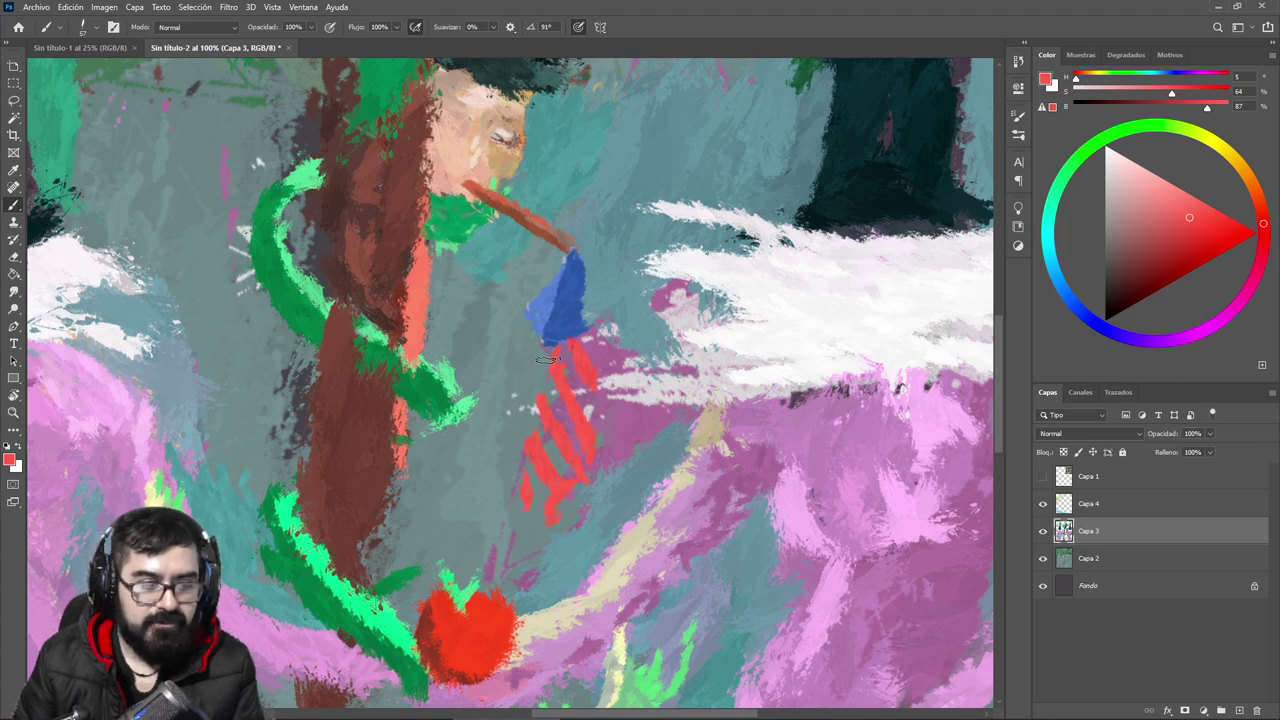
click(1150, 228)
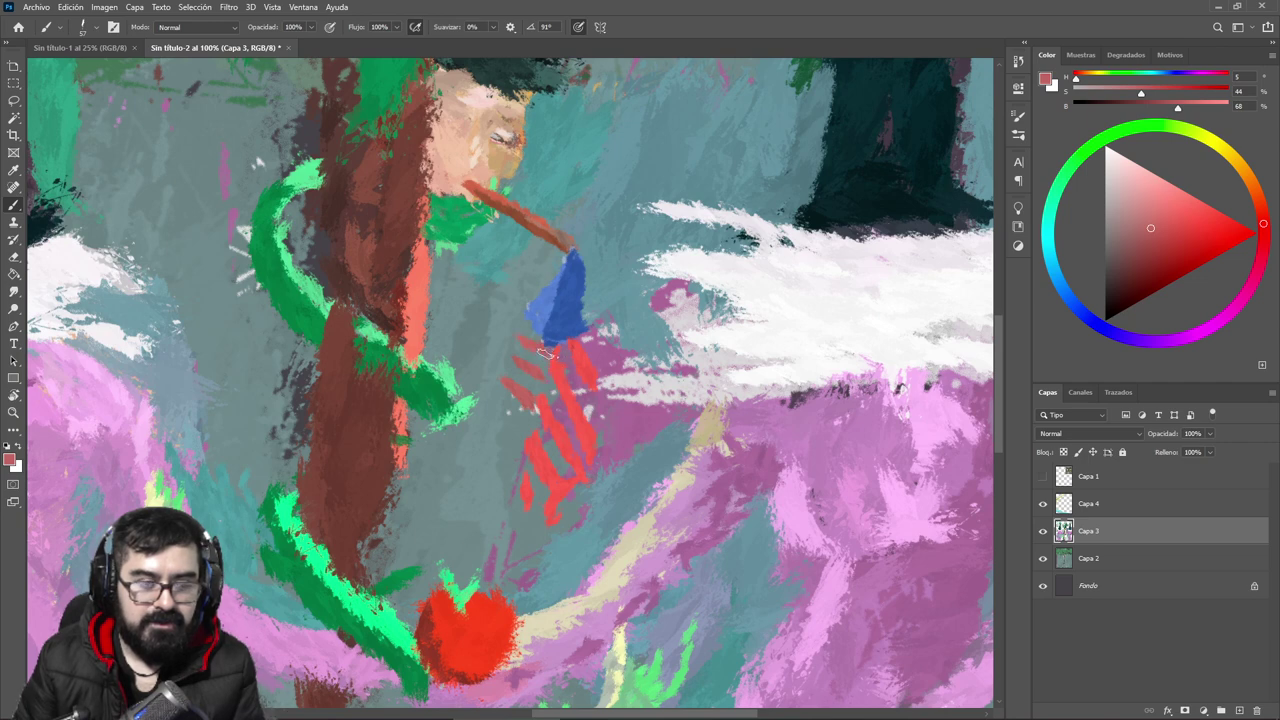
drag(1126, 200, 1139, 165)
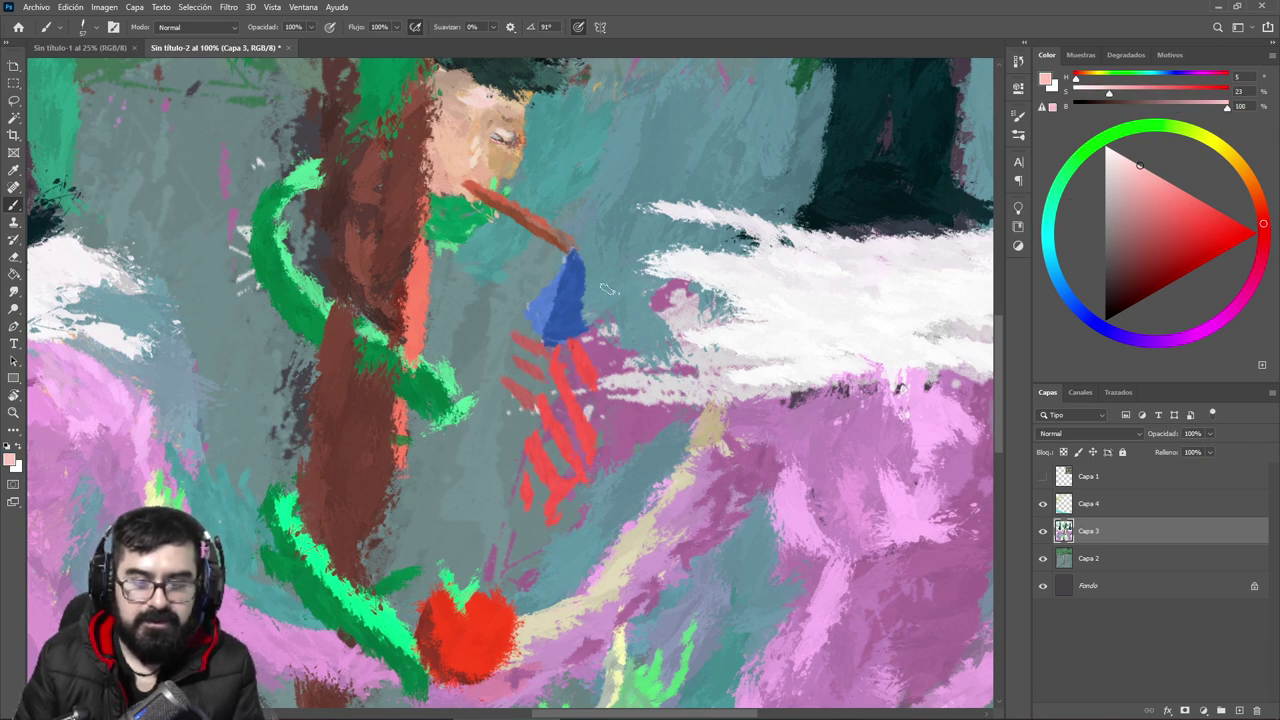
mouse_move(530, 326)
mouse_down()
mouse_move(544, 338)
mouse_move(524, 328)
mouse_up()
key(ctrl+z)
drag(1118, 158, 1057, 141)
mouse_move(516, 329)
mouse_down()
mouse_move(540, 344)
mouse_move(510, 378)
mouse_up()
key(ctrl+z)
key(ctrl+z)
key(ctrl+z)
key(ctrl+z)
Step: Fill the gaps between the muted red stripes on the flag's shaded fold with greyish pink (H 5, S 10, B 79)
click(1133, 195)
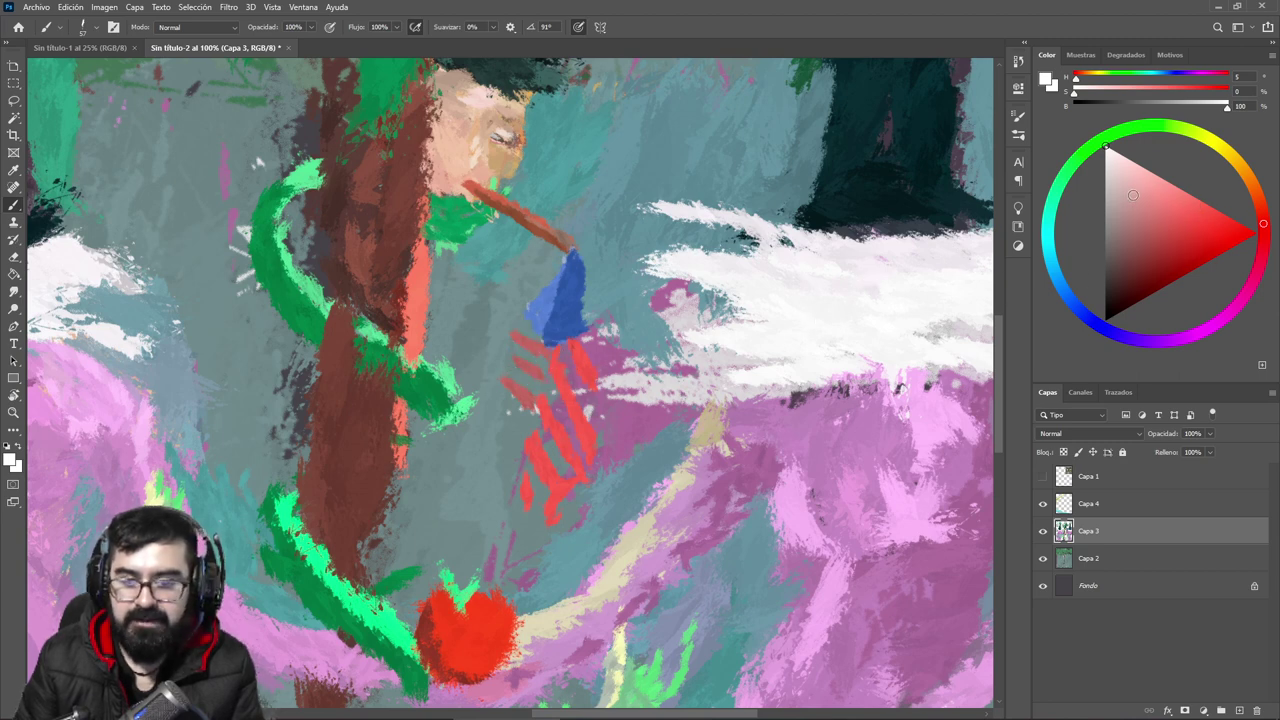
click(1117, 190)
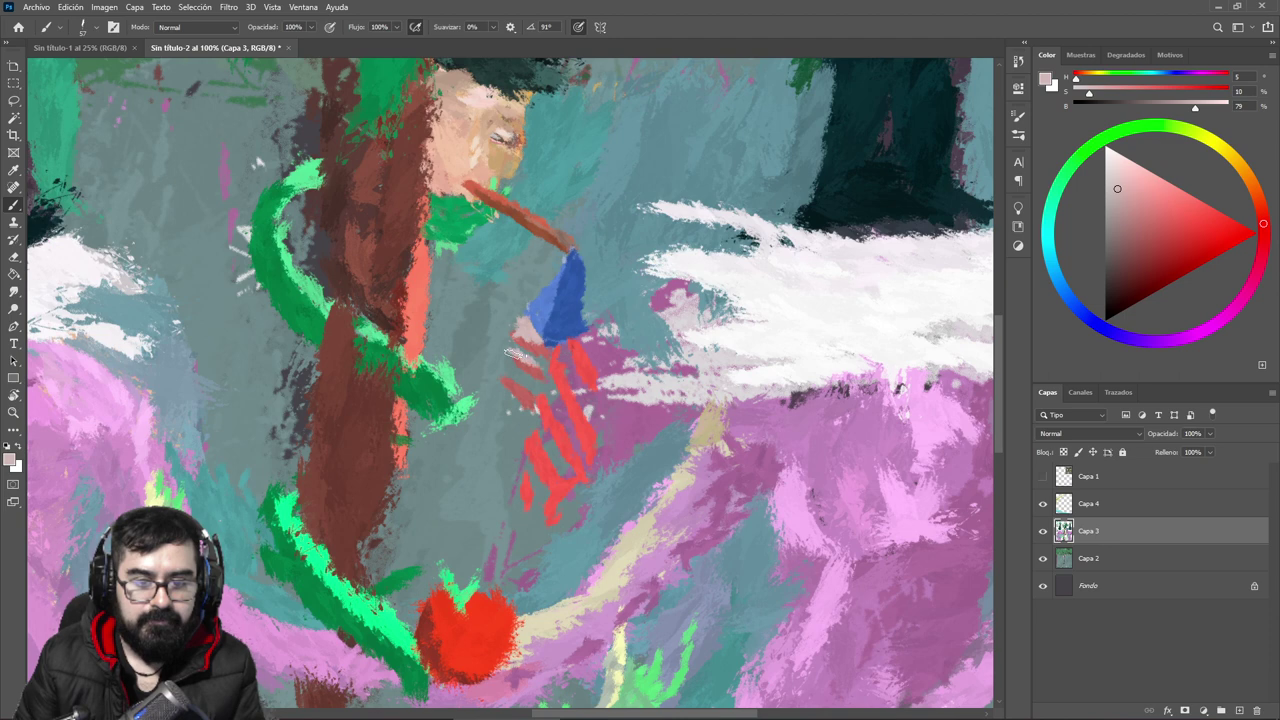
mouse_move(515, 352)
mouse_down()
mouse_move(545, 360)
mouse_move(520, 368)
mouse_move(535, 385)
mouse_move(520, 372)
mouse_up()
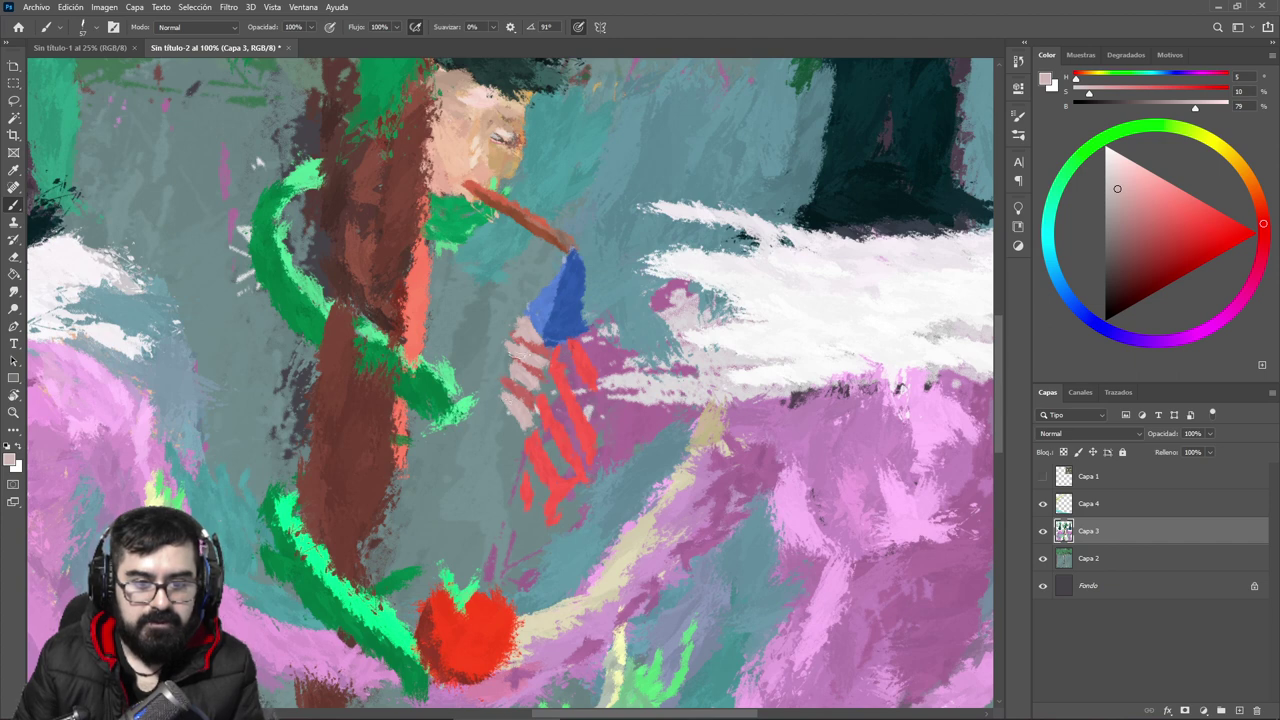
Step: Trim the outer edge of the flag's shaded fold into a clean curve with a smaller Eraser
key(e)
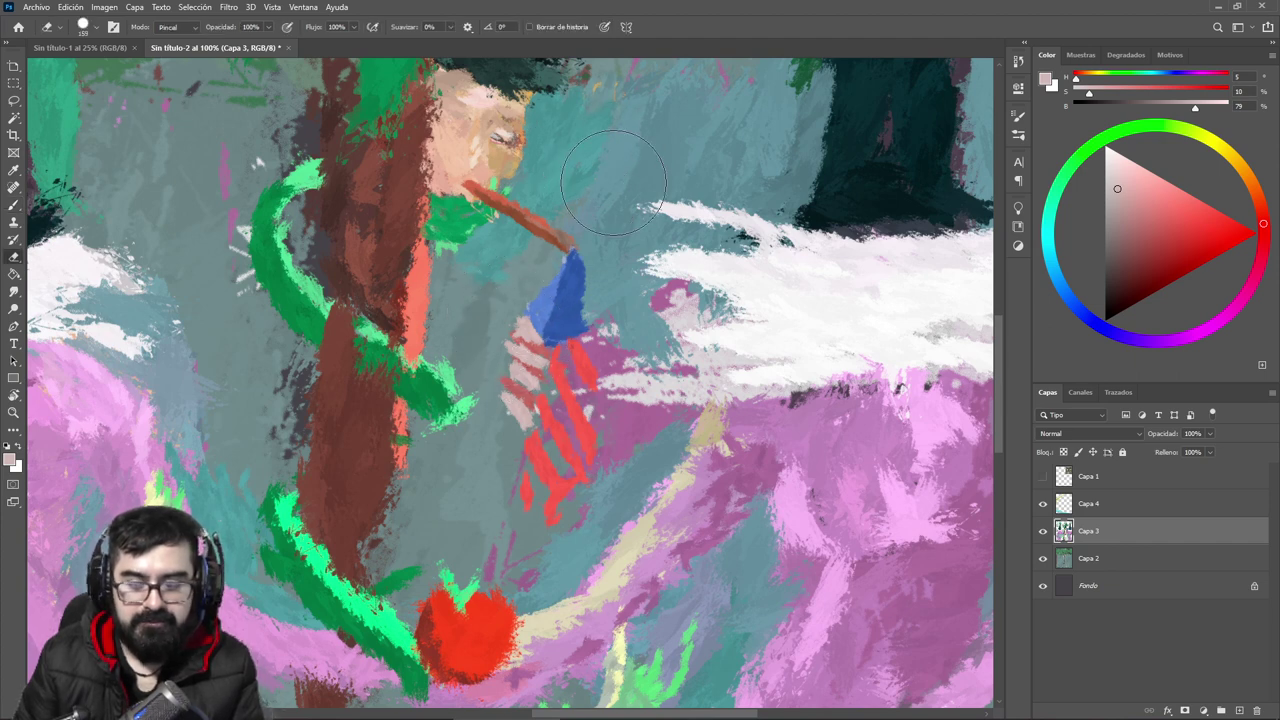
right_click(613, 183)
click(706, 212)
click(508, 325)
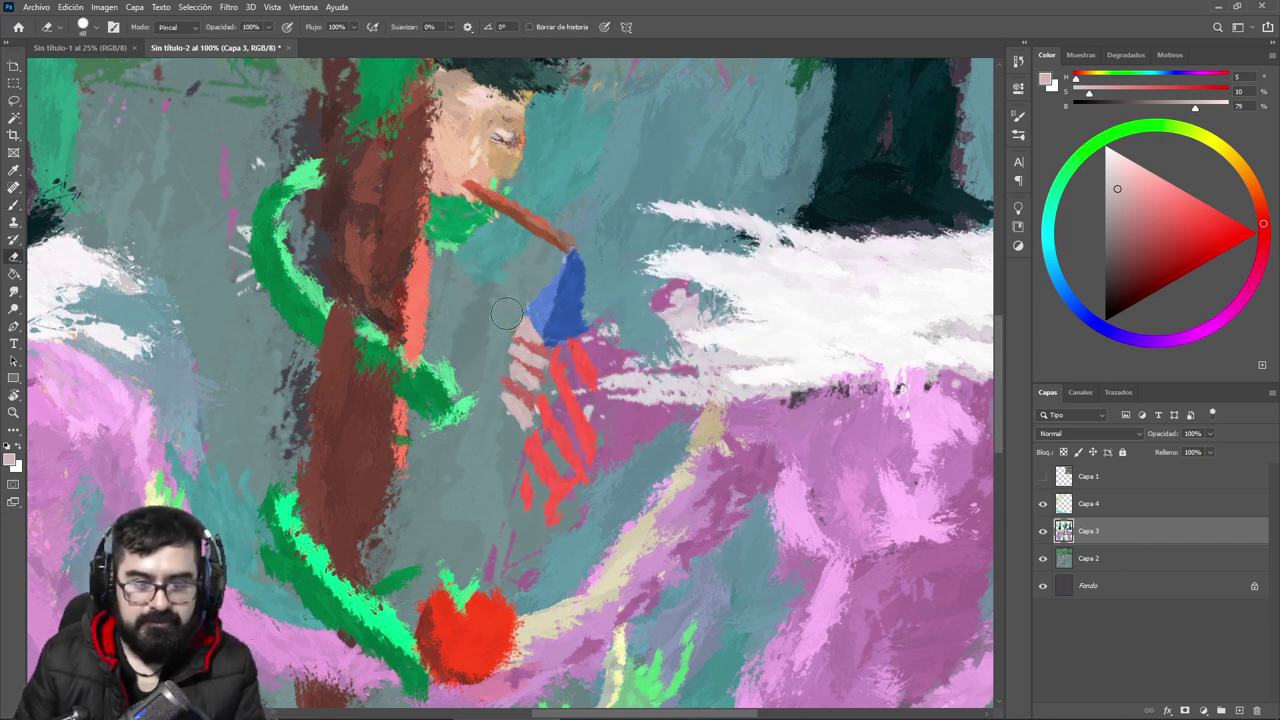
mouse_move(507, 313)
mouse_down()
mouse_move(488, 392)
mouse_move(507, 313)
mouse_up()
key(ctrl+z)
key(ctrl+z)
mouse_move(494, 405)
mouse_down()
mouse_move(511, 309)
mouse_move(563, 241)
mouse_up()
key(ctrl+shift+z)
key(ctrl+shift+z)
key(ctrl+shift+z)
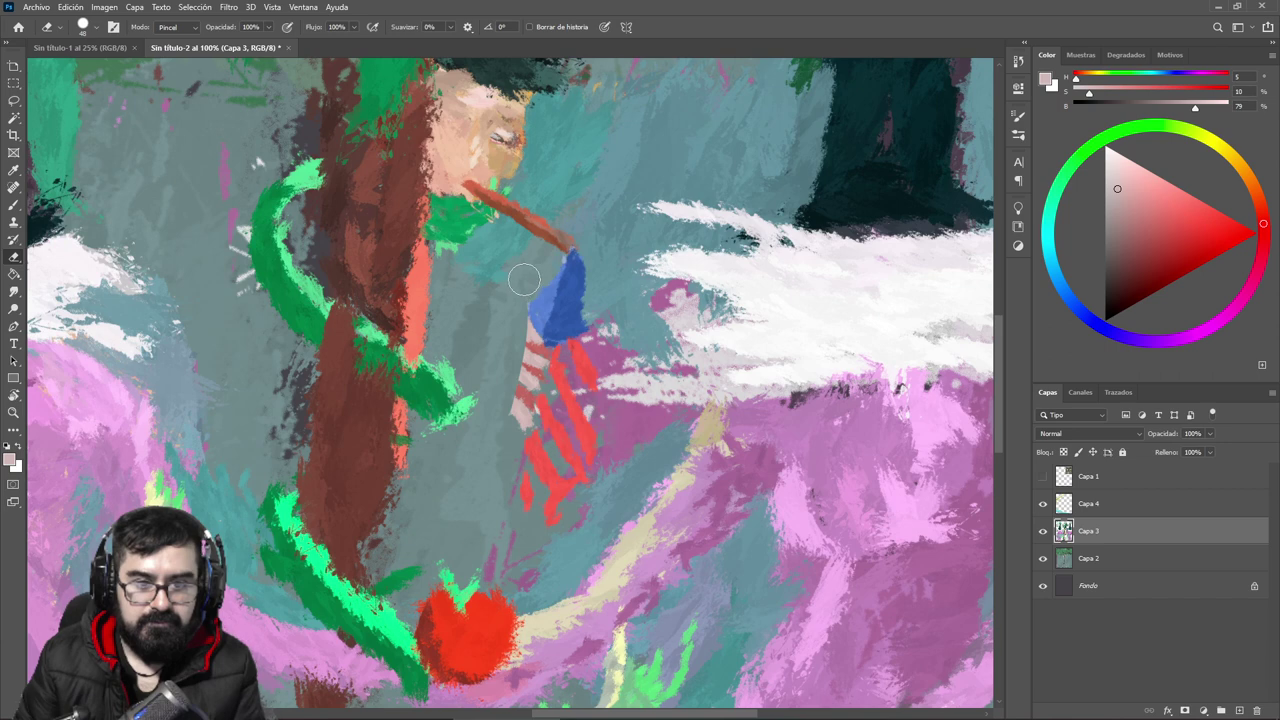
Step: Paint near-white stripes (H 5, S 6, B 100) between the bright red ones, down to the flag's lower tip
key(b)
alt+click(862, 265)
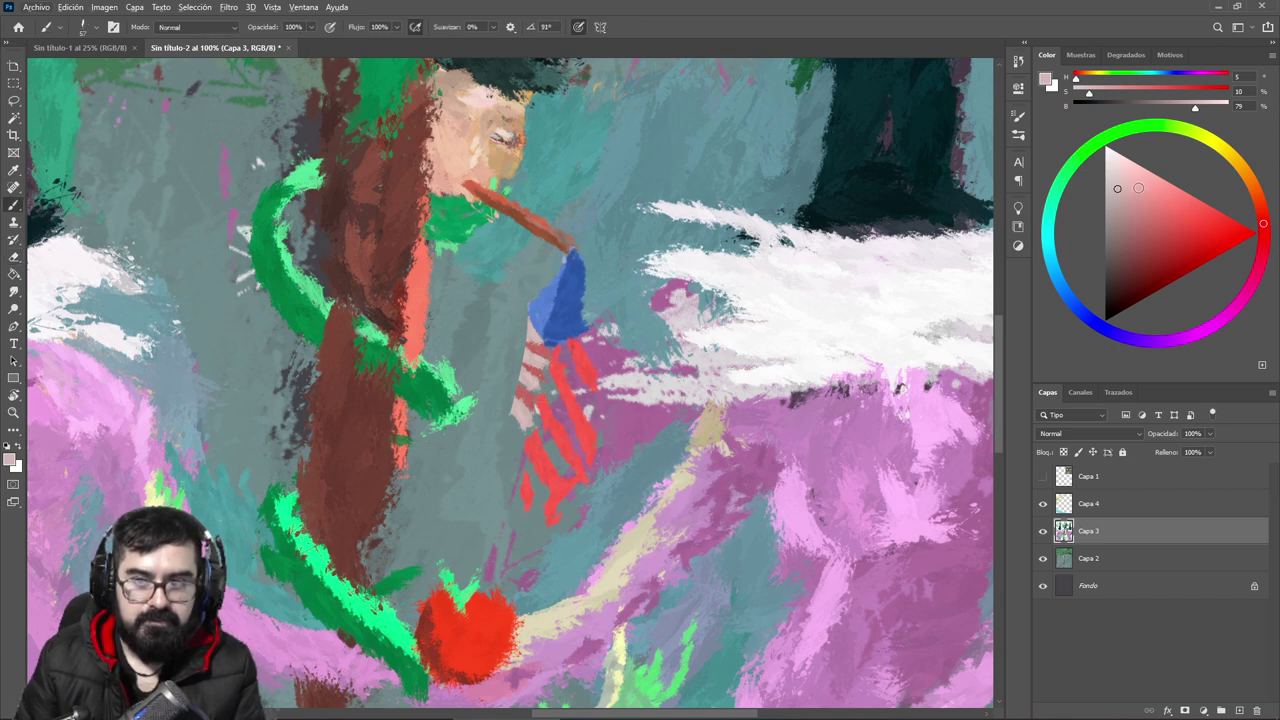
mouse_move(560, 354)
mouse_down()
mouse_move(591, 436)
mouse_move(592, 414)
mouse_up()
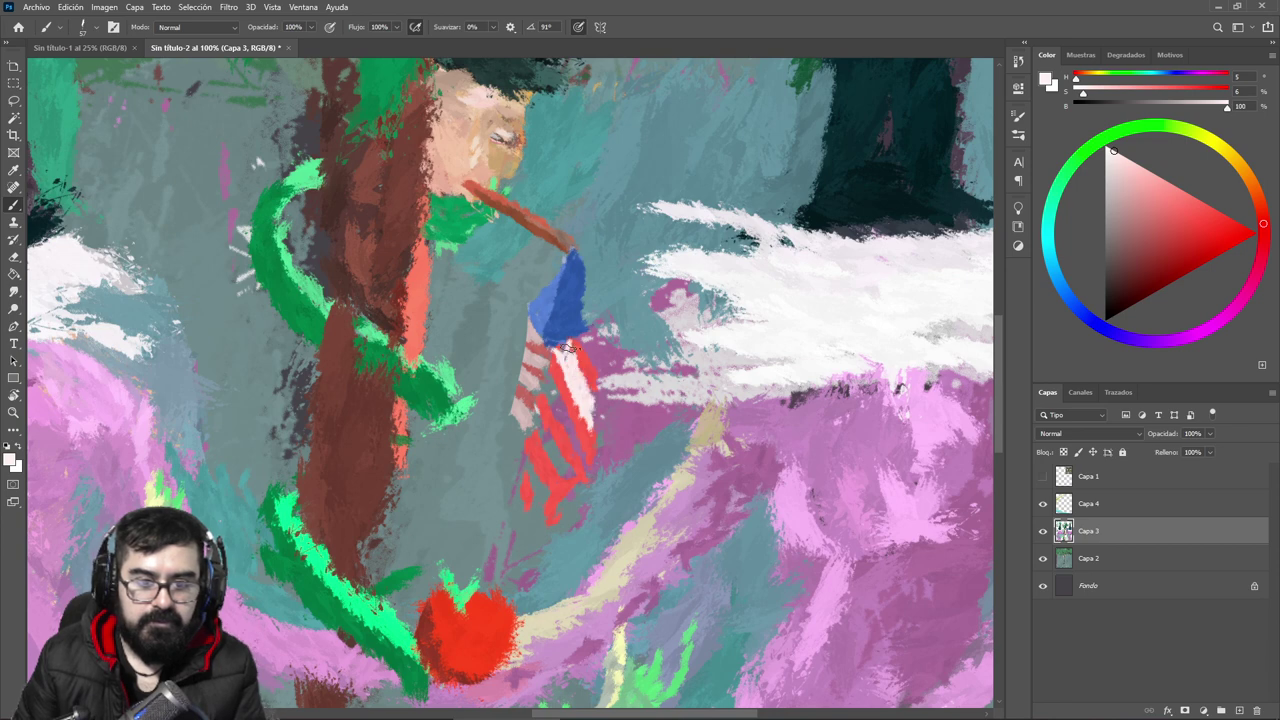
drag(569, 348, 562, 432)
drag(545, 374, 568, 435)
drag(549, 389, 580, 460)
mouse_move(555, 403)
mouse_down()
mouse_move(553, 372)
mouse_move(542, 434)
mouse_move(548, 460)
mouse_move(545, 423)
mouse_move(558, 468)
mouse_up()
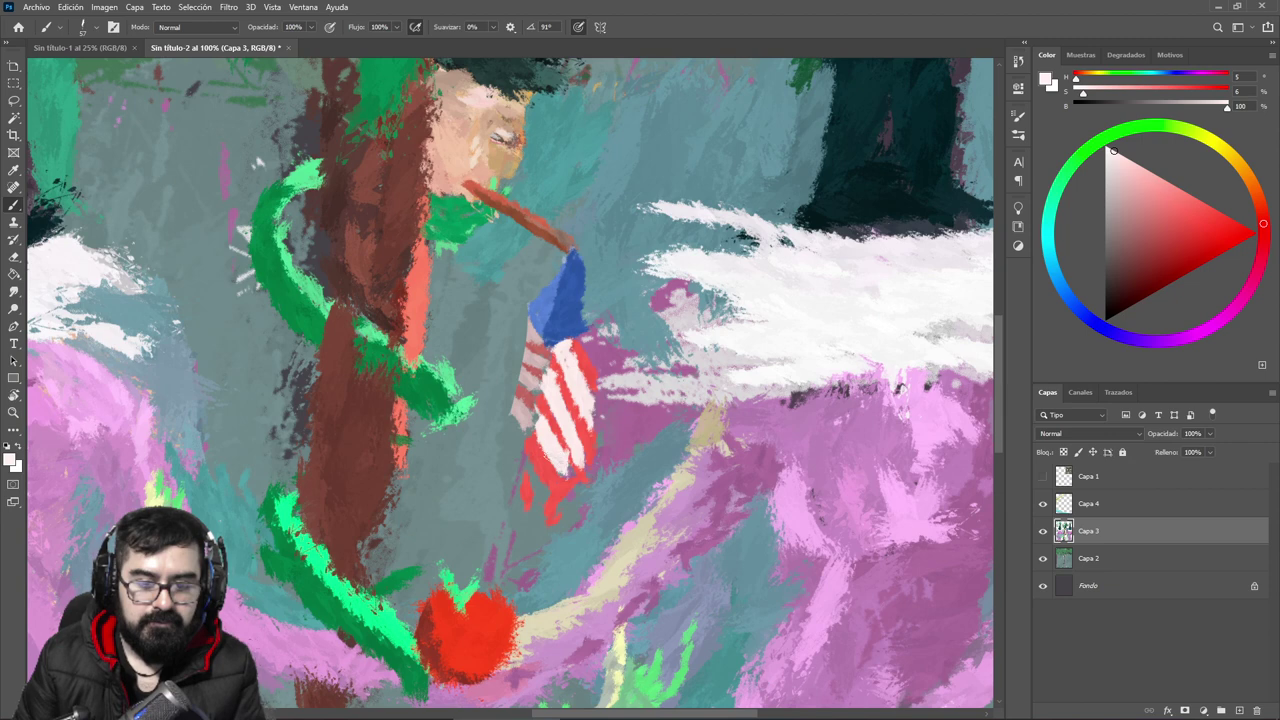
mouse_move(522, 472)
mouse_down()
mouse_move(540, 485)
mouse_move(535, 510)
mouse_up()
Step: Paint over the narrow strip outside the lowest white stripe with reds sampled from the flag
alt+click(526, 487)
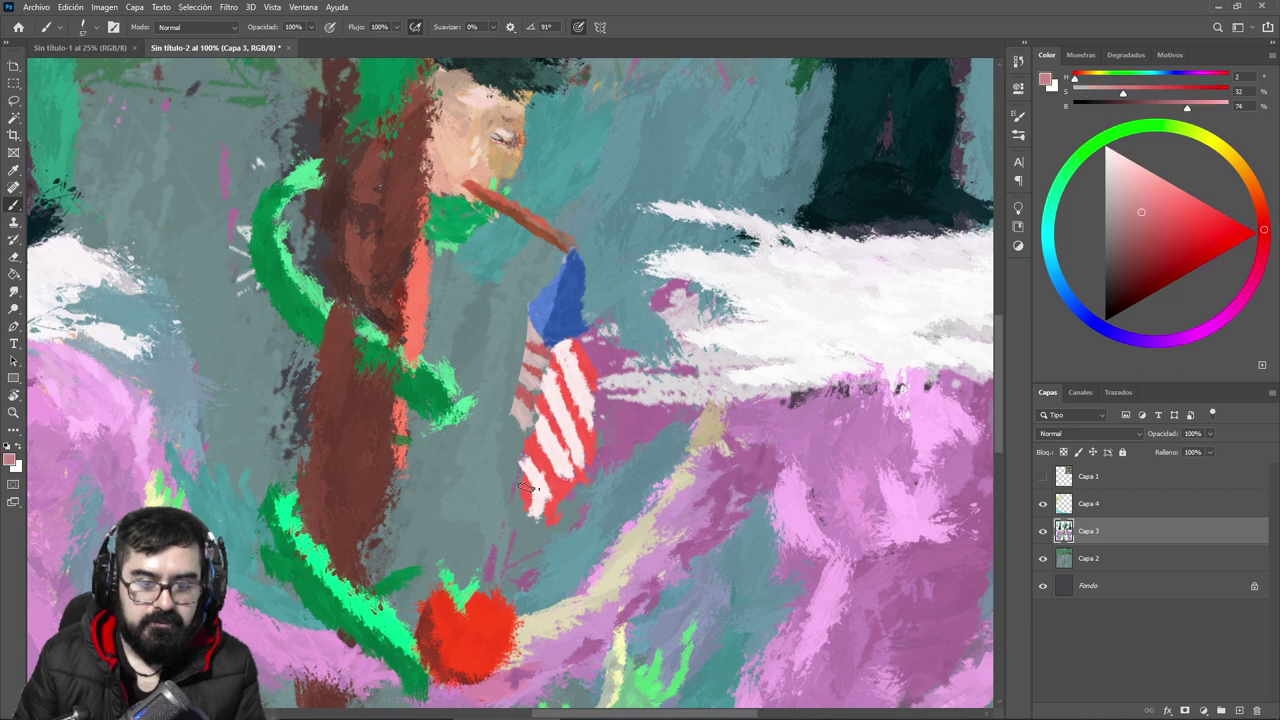
alt+click(527, 485)
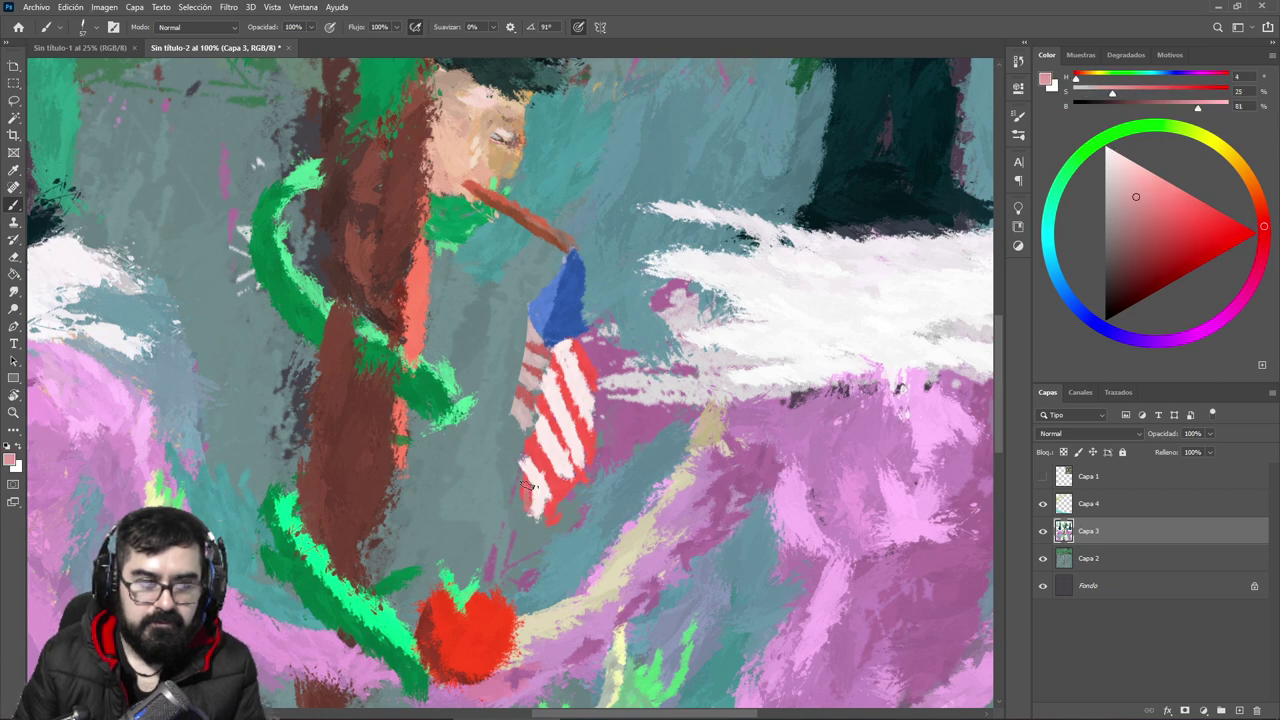
alt+click(529, 487)
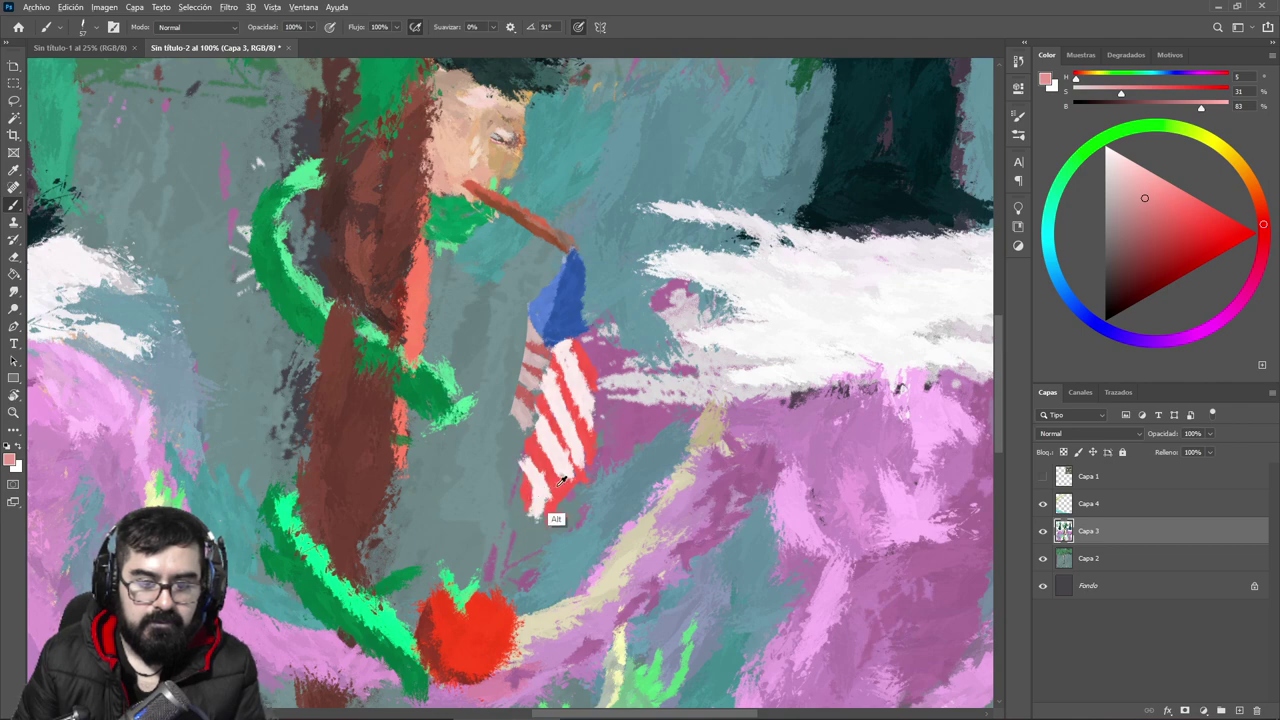
alt+click(559, 485)
drag(528, 478, 531, 500)
ctrl+triple_click(547, 486)
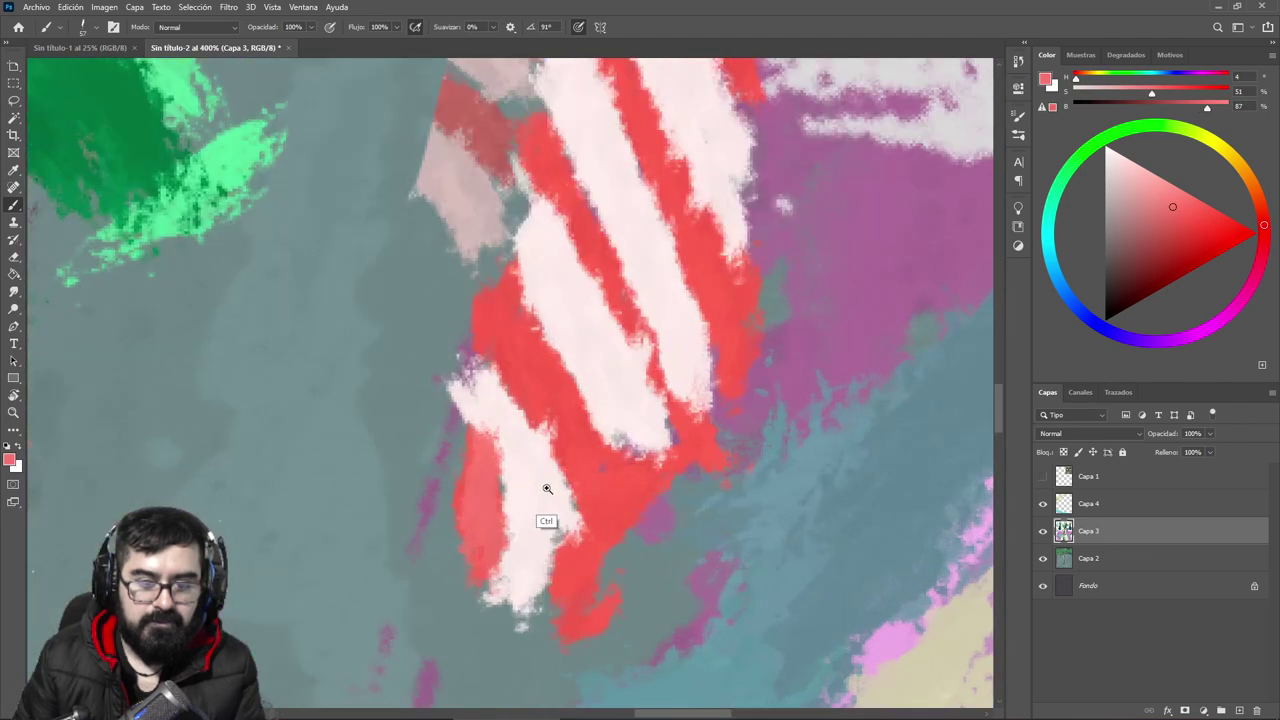
ctrl+click(547, 487)
alt+click(657, 471)
drag(528, 518, 490, 545)
key(ctrl+z)
Step: Vary the narrow red strip at the flag's lower tip with lighter and brighter red touches
alt+click(586, 400)
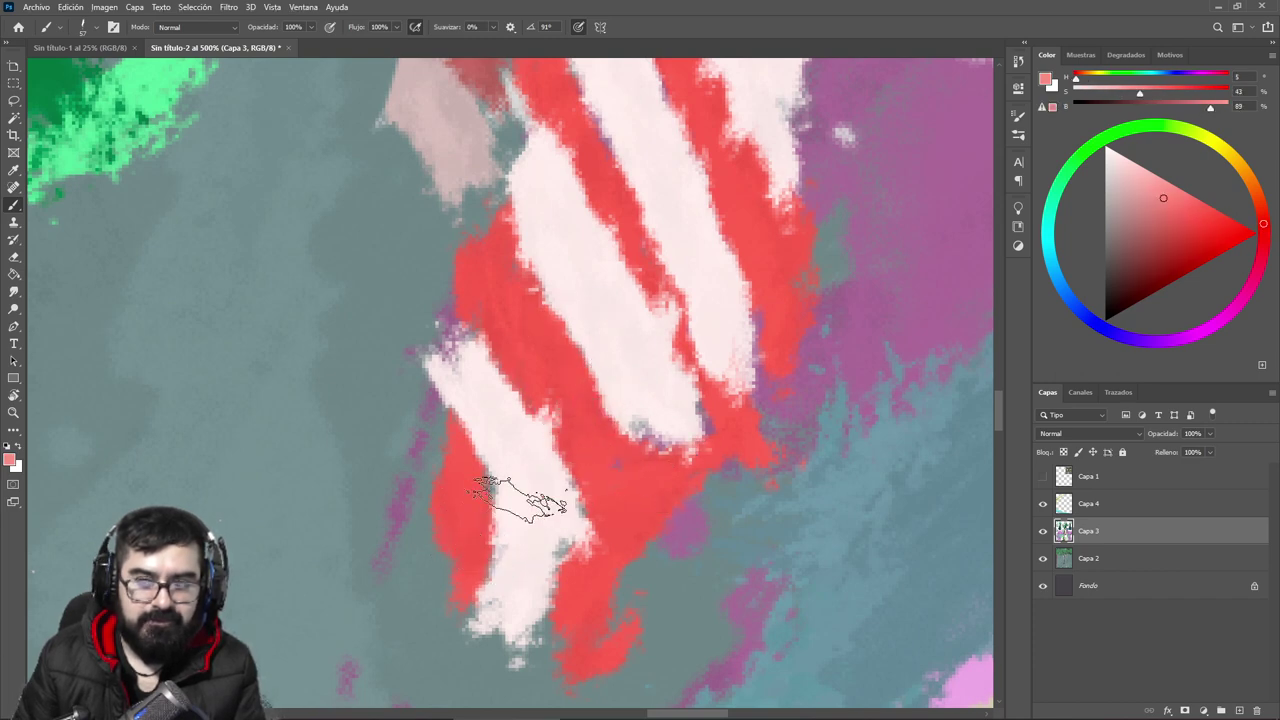
drag(476, 482, 468, 542)
key(ctrl+z)
drag(1169, 185, 1161, 213)
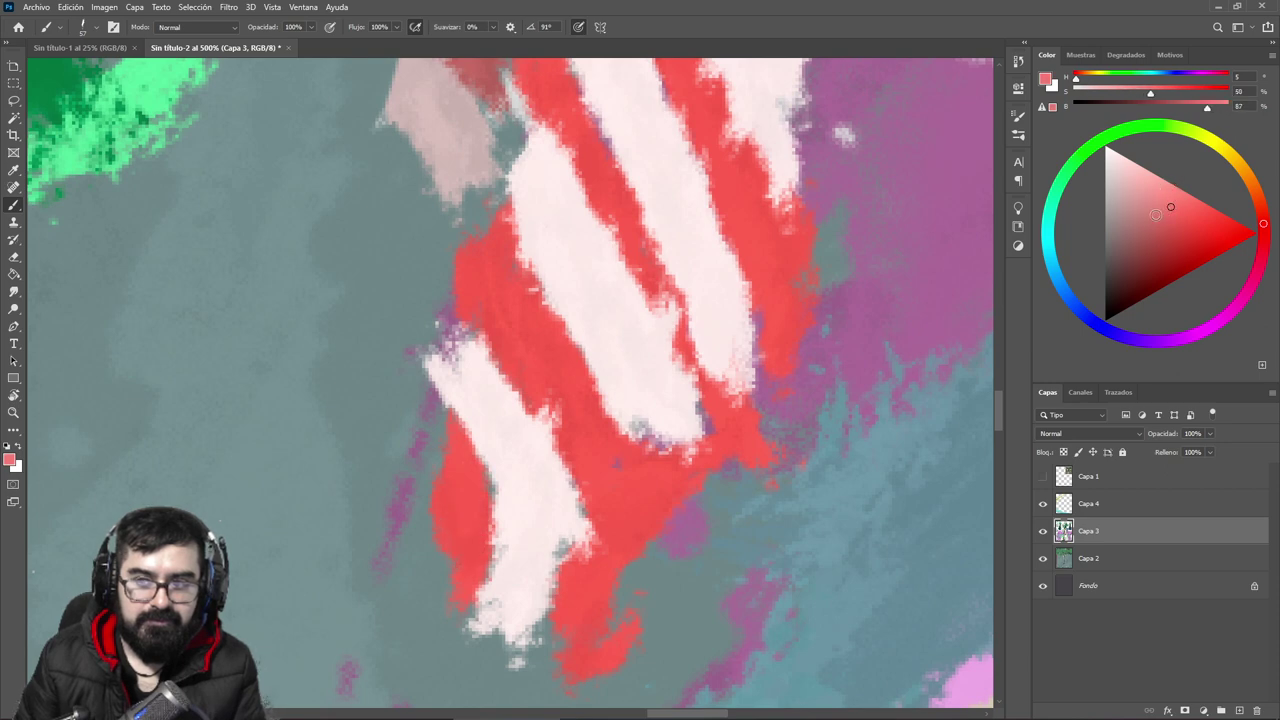
drag(477, 488, 470, 560)
click(1197, 216)
key(ctrl+z)
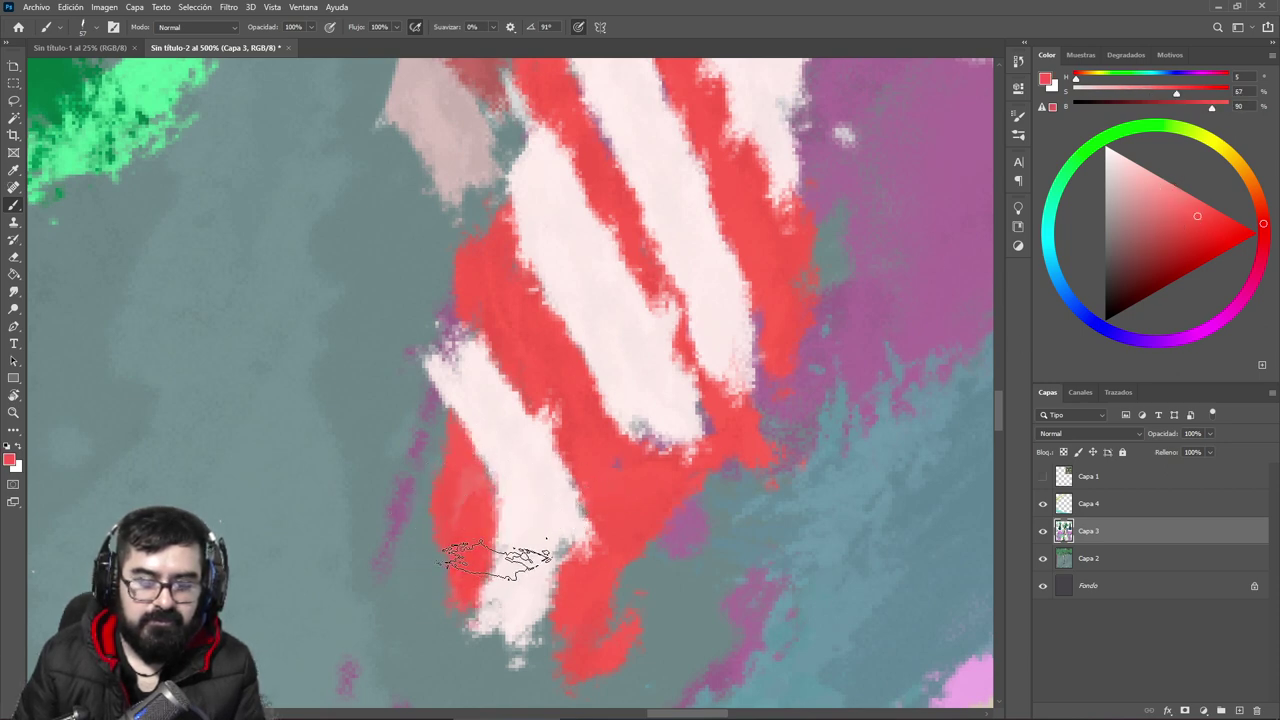
drag(520, 600, 534, 502)
alt+click(645, 487)
alt+click(659, 490)
alt+click(683, 313)
drag(674, 308, 716, 366)
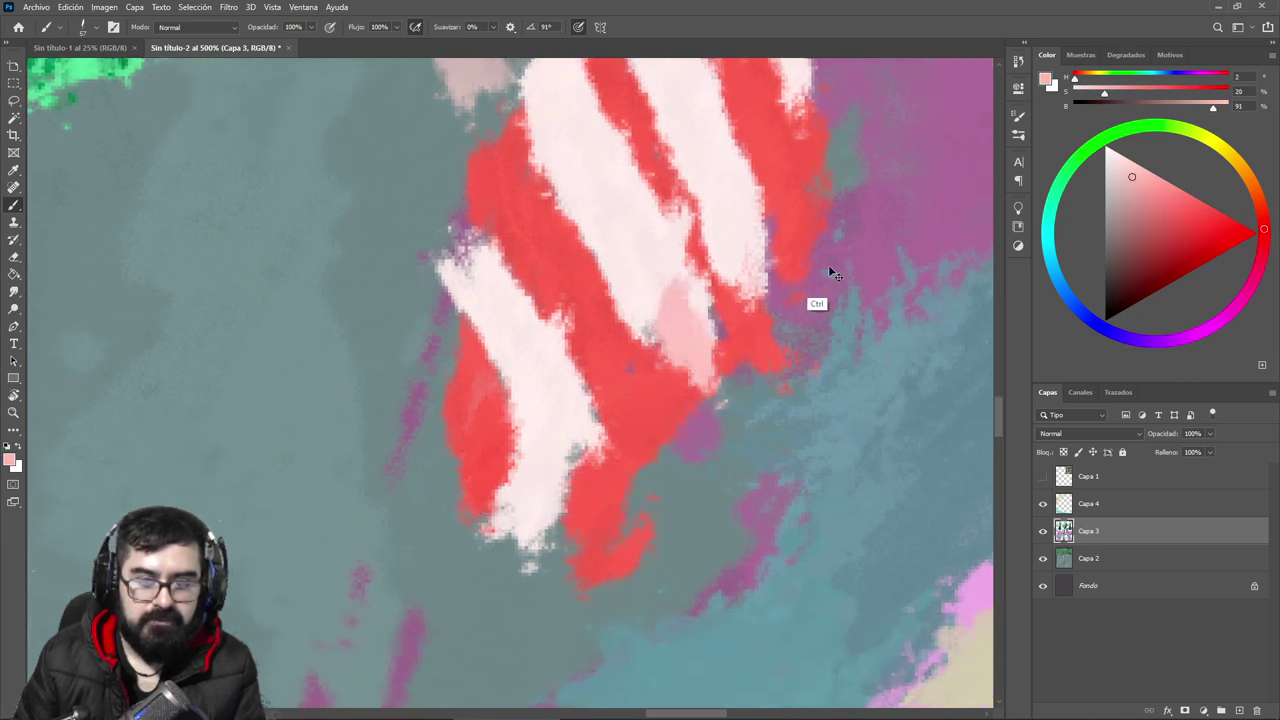
key(ctrl+z)
Step: Touch up the lower ends of the flag's white stripes with a light grey-white (H 5, S 3, B 91)
alt+click(666, 266)
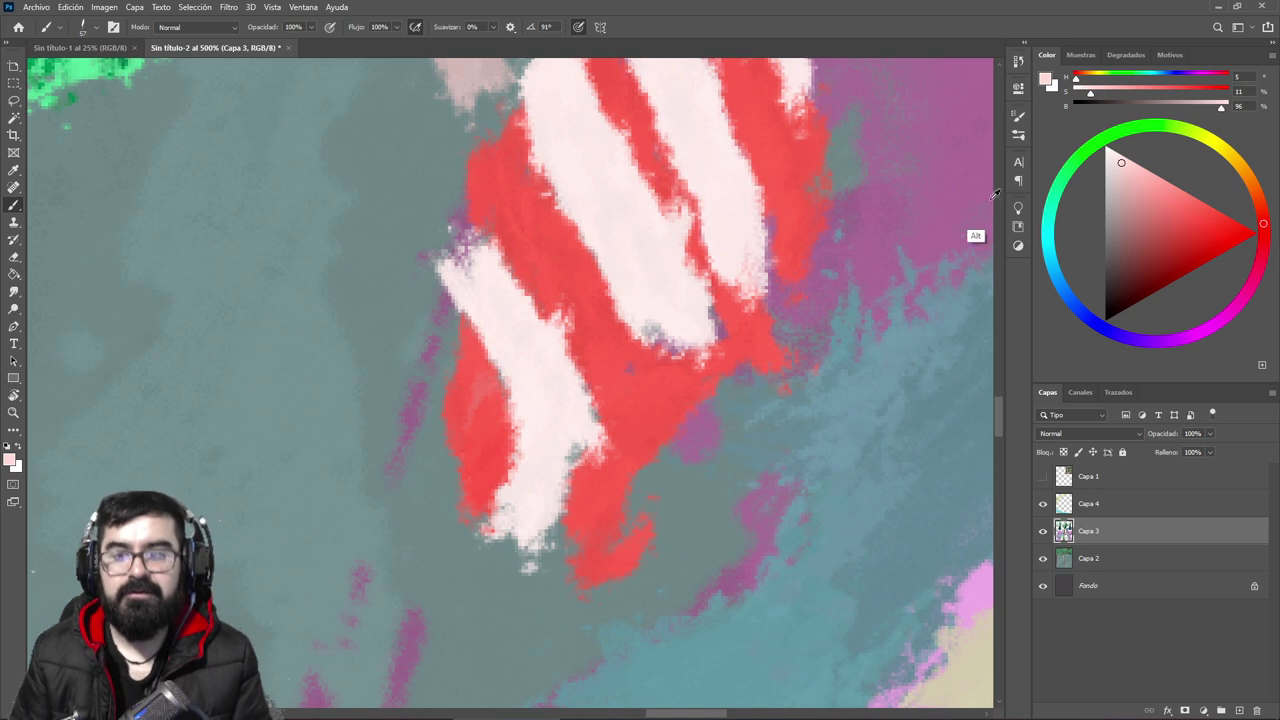
click(1109, 164)
mouse_move(682, 290)
mouse_down()
mouse_move(644, 313)
mouse_move(680, 346)
mouse_move(661, 278)
mouse_move(694, 348)
mouse_move(671, 286)
mouse_up()
mouse_move(551, 414)
mouse_down()
mouse_move(615, 440)
mouse_move(604, 400)
mouse_up()
drag(714, 186, 637, 437)
mouse_move(735, 151)
mouse_down()
mouse_move(650, 415)
mouse_move(686, 423)
mouse_move(791, 326)
mouse_move(870, 290)
mouse_up()
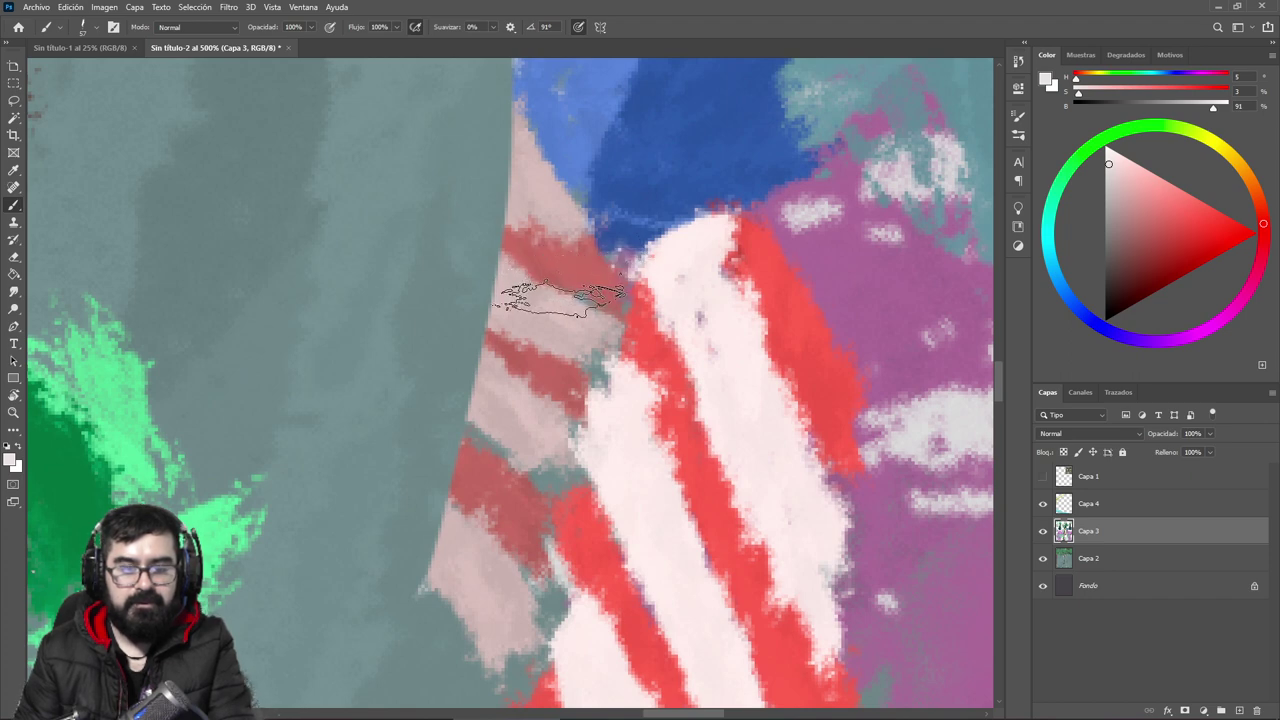
Step: Paint small white stars (H 5, S 0, B 100) with a much smaller brush on the upper dark blue part of the flag
drag(574, 305, 608, 246)
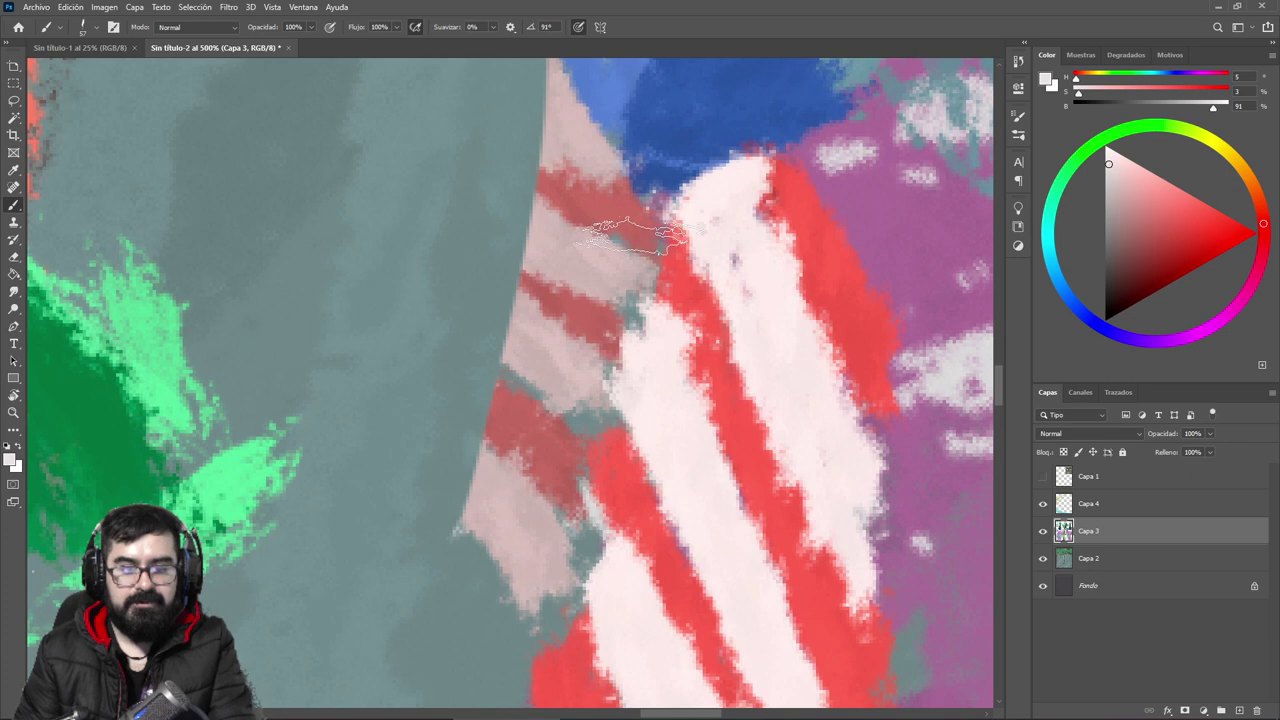
mouse_move(726, 61)
mouse_down()
mouse_move(589, 357)
mouse_move(591, 397)
mouse_up()
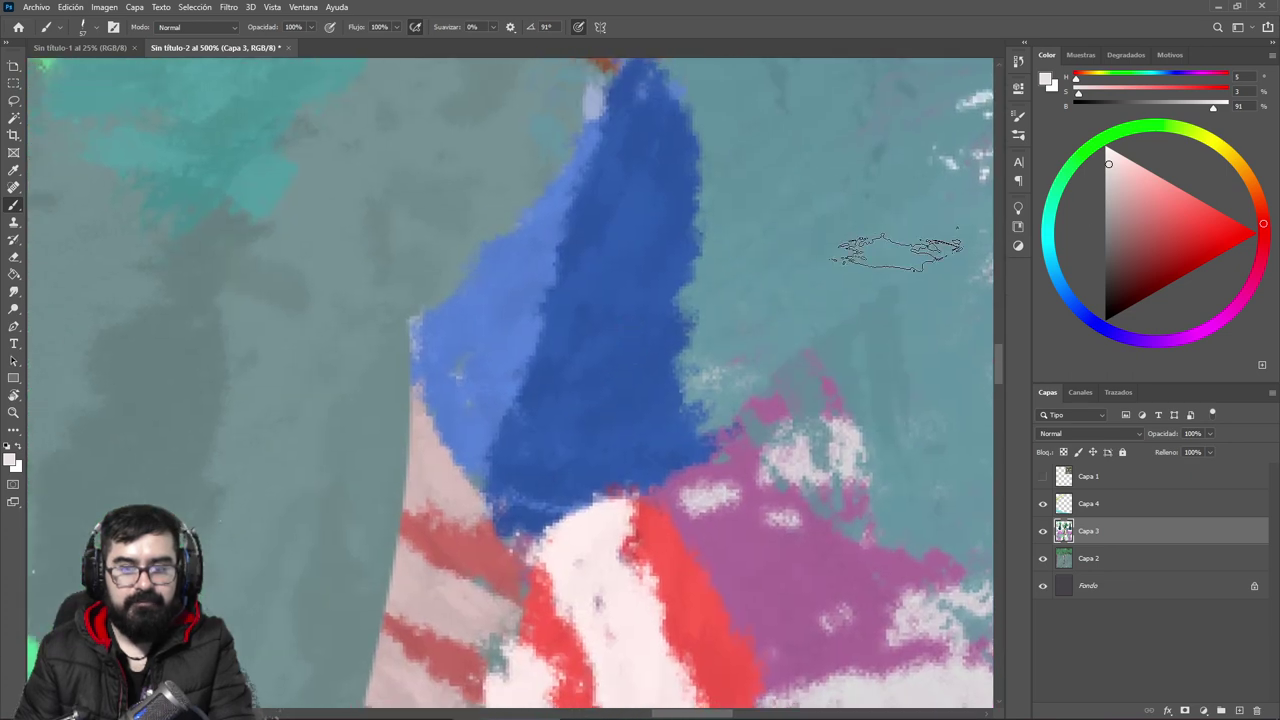
right_click(647, 188)
drag(739, 219, 718, 221)
key(Return)
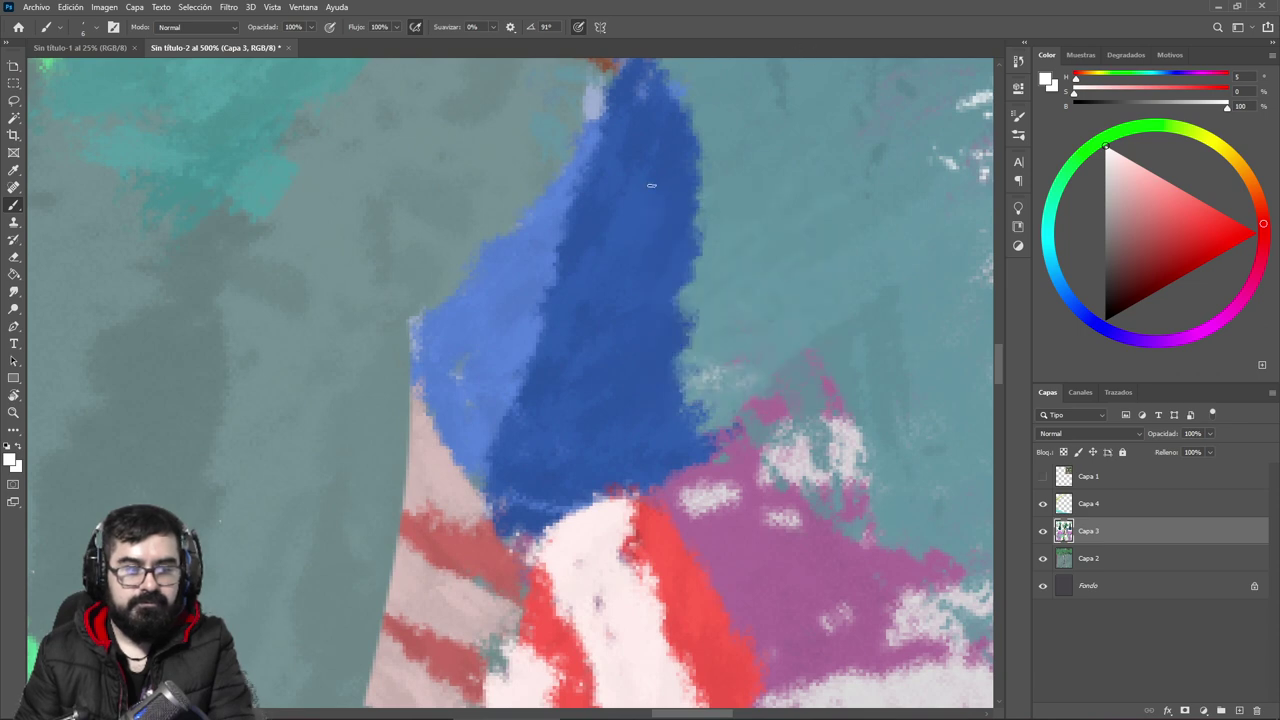
mouse_move(628, 147)
mouse_down()
mouse_move(628, 134)
mouse_move(641, 141)
mouse_up()
mouse_move(638, 214)
mouse_down()
mouse_move(670, 195)
mouse_move(690, 212)
mouse_move(632, 224)
mouse_up()
mouse_move(585, 260)
mouse_down()
mouse_move(616, 241)
mouse_move(658, 266)
mouse_up()
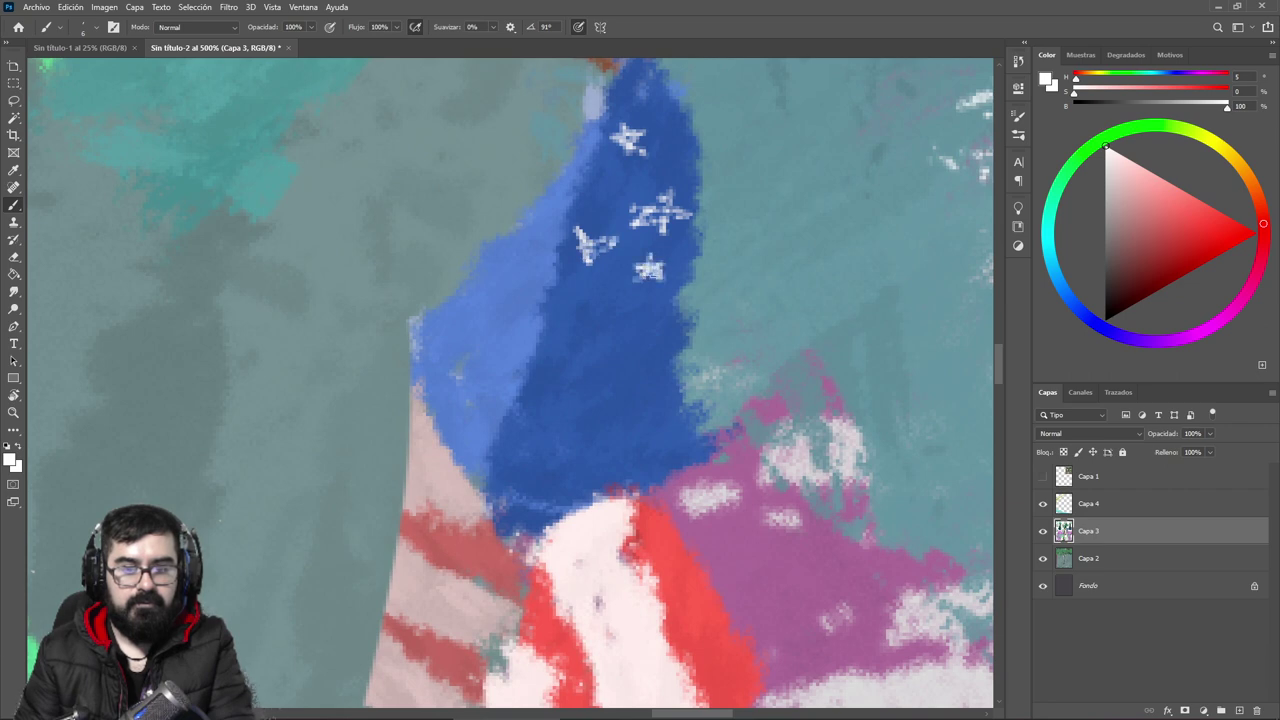
Step: Continue the small white stars down through the middle of the flag's dark blue area
mouse_move(565, 308)
mouse_down()
mouse_move(580, 286)
mouse_move(586, 300)
mouse_up()
drag(620, 306, 654, 312)
mouse_move(555, 358)
mouse_down()
mouse_move(556, 332)
mouse_move(624, 350)
mouse_up()
mouse_move(608, 358)
mouse_down()
mouse_move(636, 360)
mouse_move(650, 394)
mouse_up()
drag(637, 390, 664, 392)
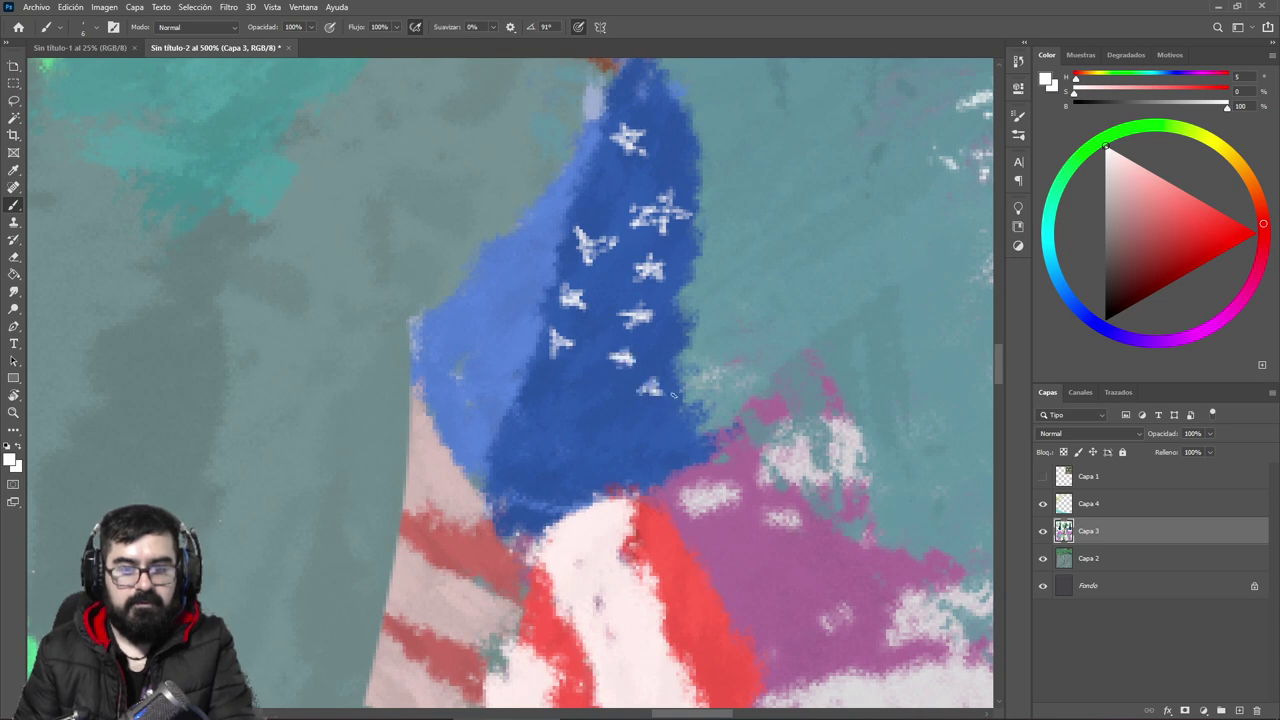
Step: Fill the lower end of the flag's dark blue area with small white stars down to the stripes
drag(678, 438, 696, 429)
drag(640, 460, 646, 444)
click(607, 397)
mouse_move(562, 384)
mouse_down()
mouse_move(530, 438)
mouse_move(598, 447)
mouse_up()
mouse_move(521, 463)
mouse_down()
mouse_move(526, 486)
mouse_move(542, 480)
mouse_up()
mouse_move(533, 473)
mouse_down()
mouse_move(523, 486)
mouse_move(582, 486)
mouse_up()
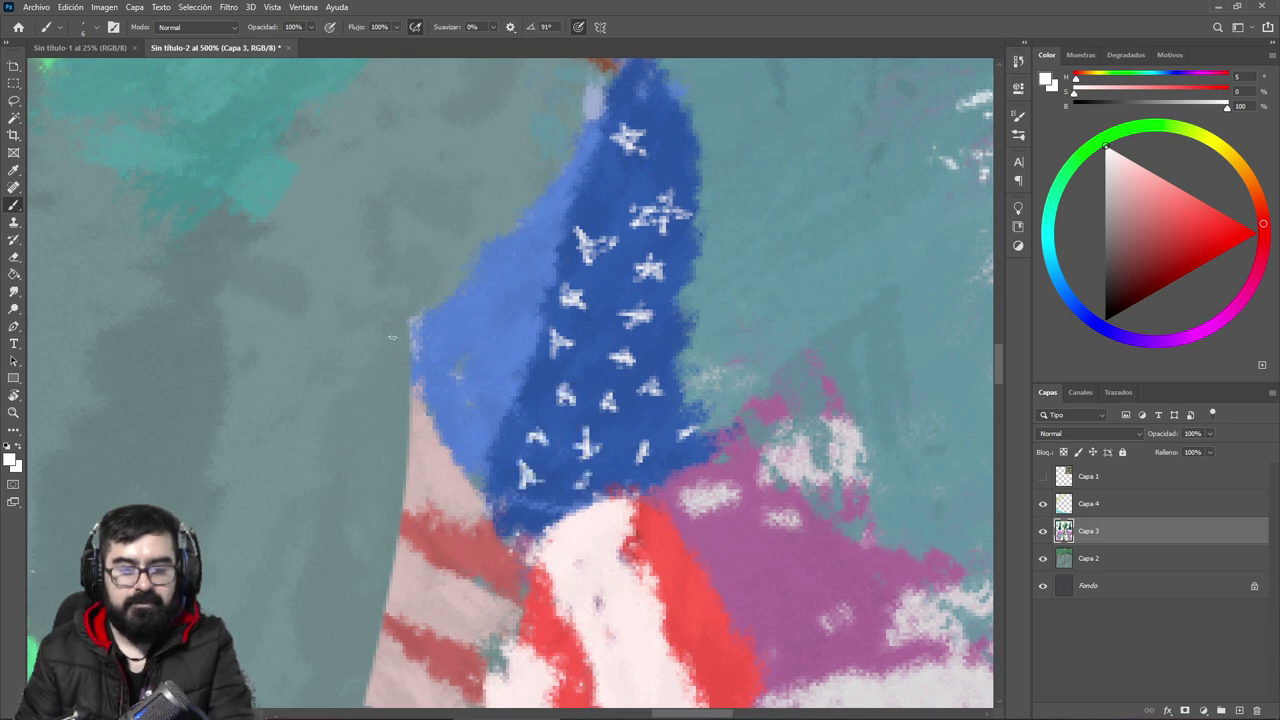
Step: Paint small light grey stars (H 5, S 2, B 87) across the flag's lighter blue fold, undoing the last mark near its outer edge
click(1107, 170)
drag(422, 344, 432, 338)
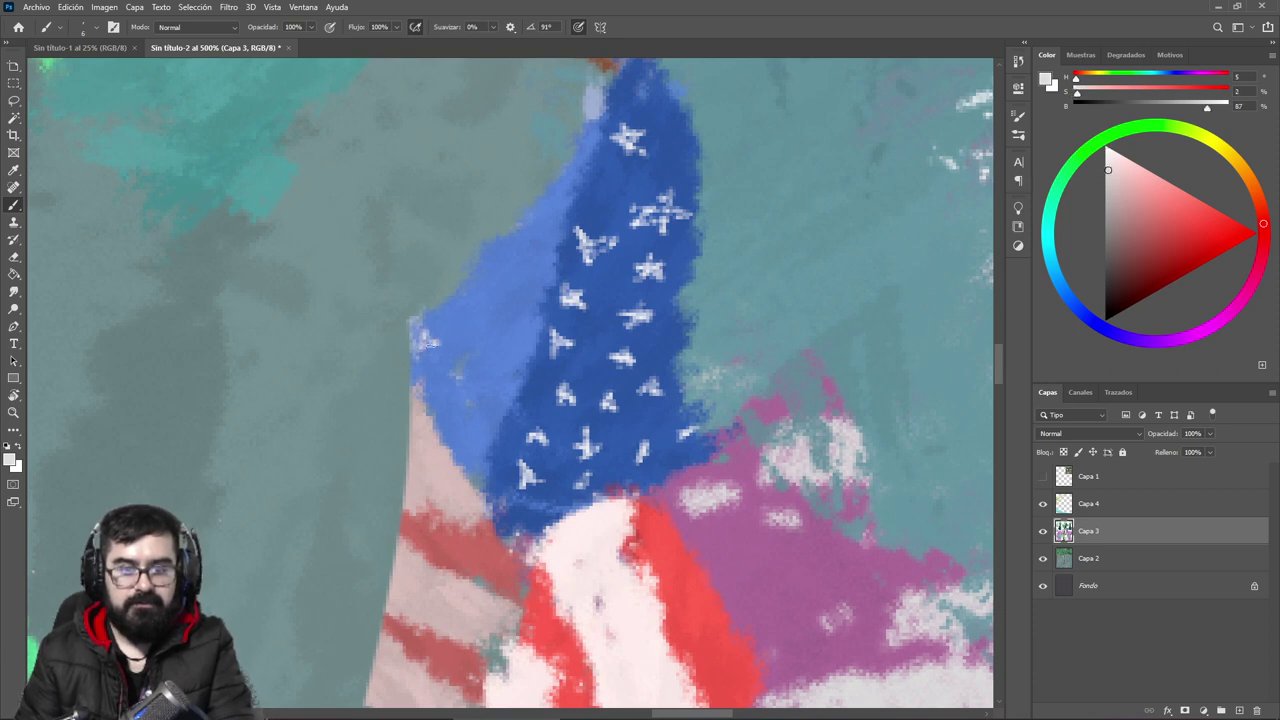
drag(480, 300, 487, 311)
drag(527, 258, 542, 264)
drag(561, 210, 569, 226)
mouse_move(490, 338)
mouse_down()
mouse_move(508, 330)
mouse_move(486, 370)
mouse_up()
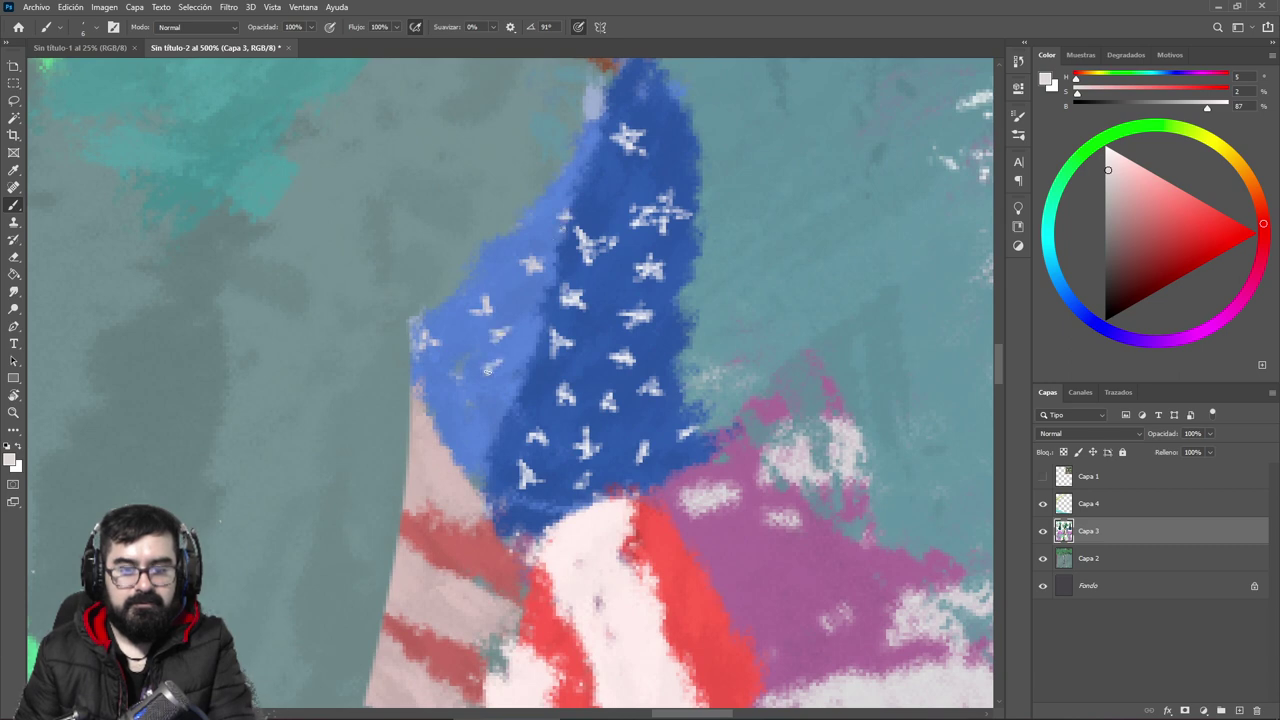
drag(469, 422, 458, 391)
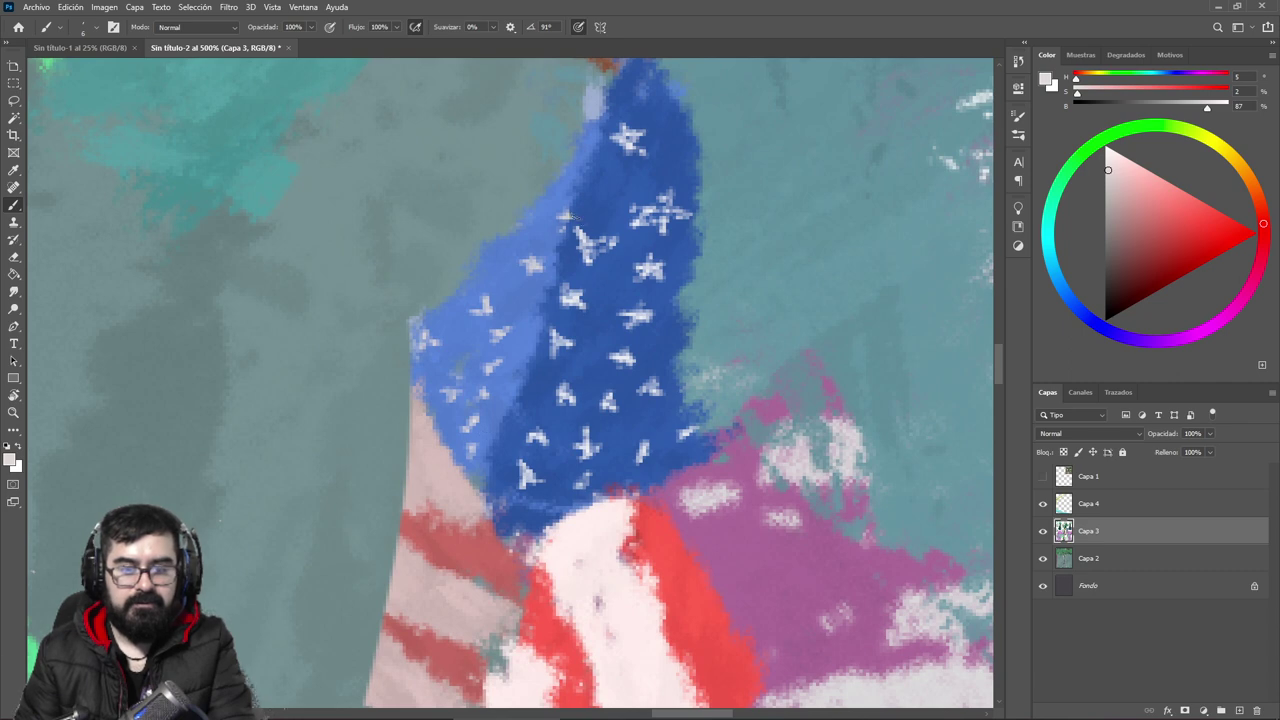
drag(485, 271, 497, 273)
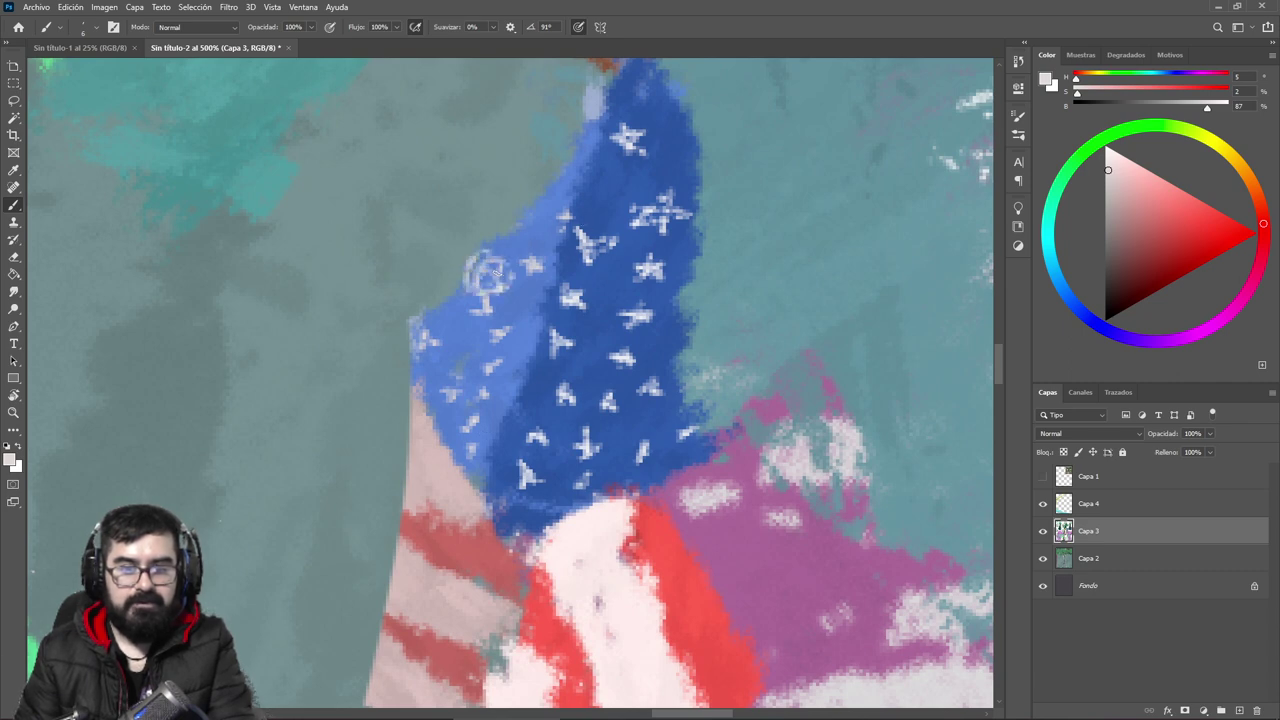
key(ctrl+z)
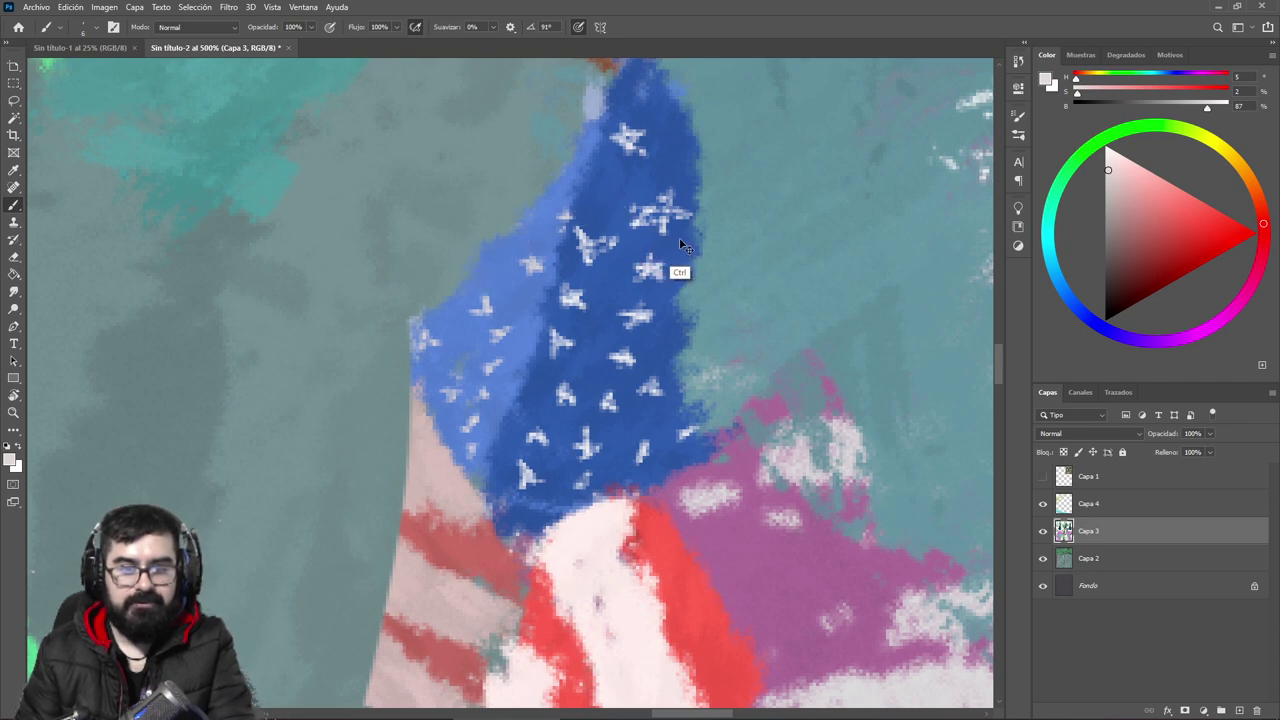
Step: Check the whole painting at full view, with a closer look at the tree, flag and figures
key(z)
click(478, 29)
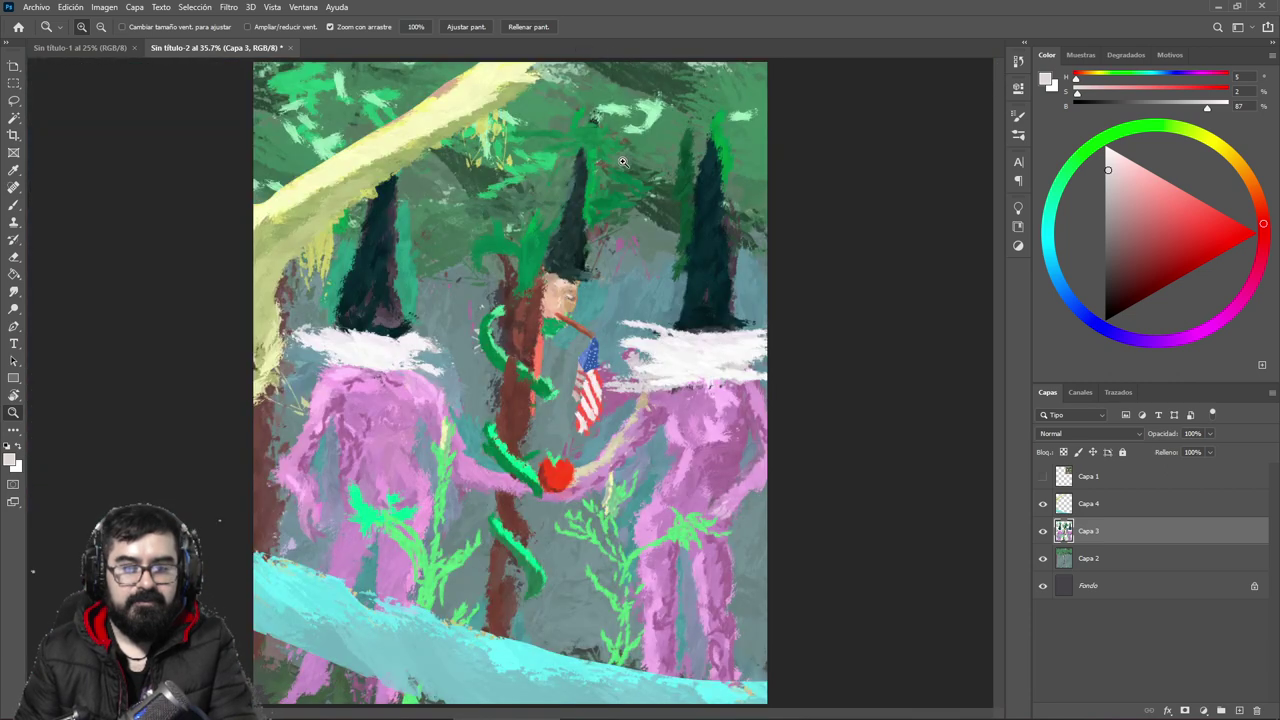
key(b)
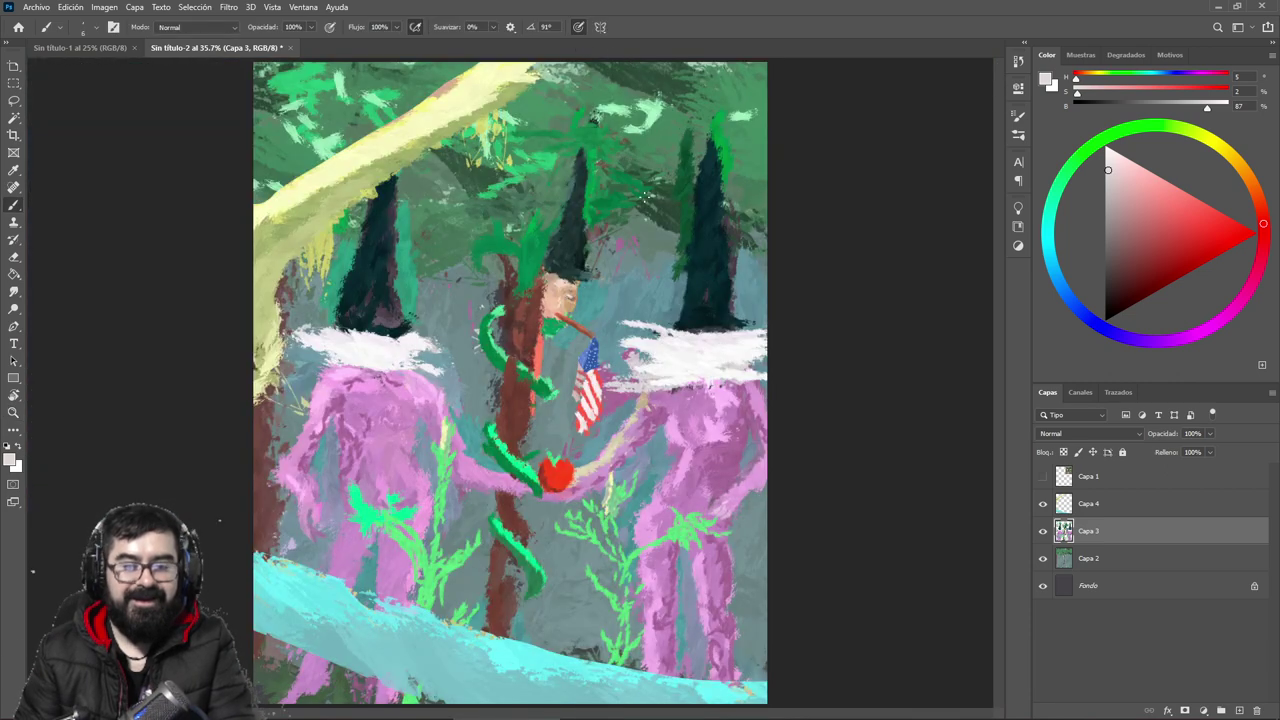
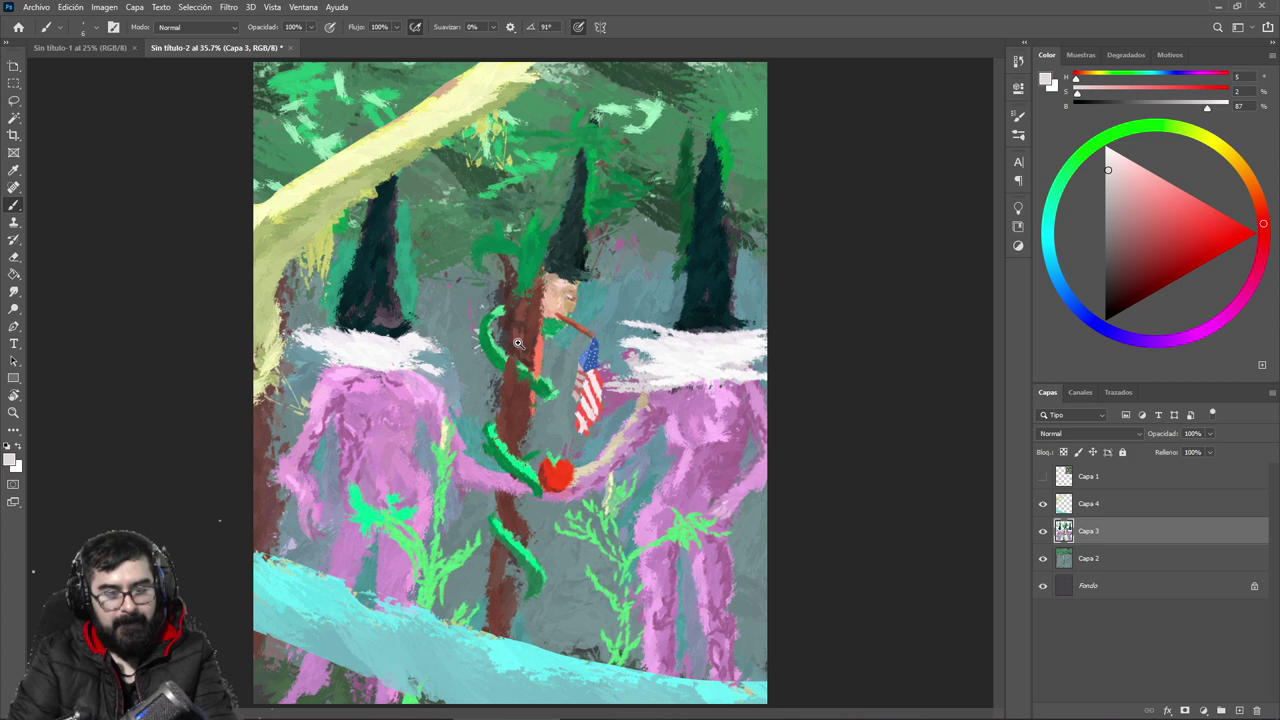
scroll(519, 343, up, 1)
mouse_move(516, 372)
mouse_down()
mouse_move(545, 217)
mouse_move(530, 220)
mouse_up()
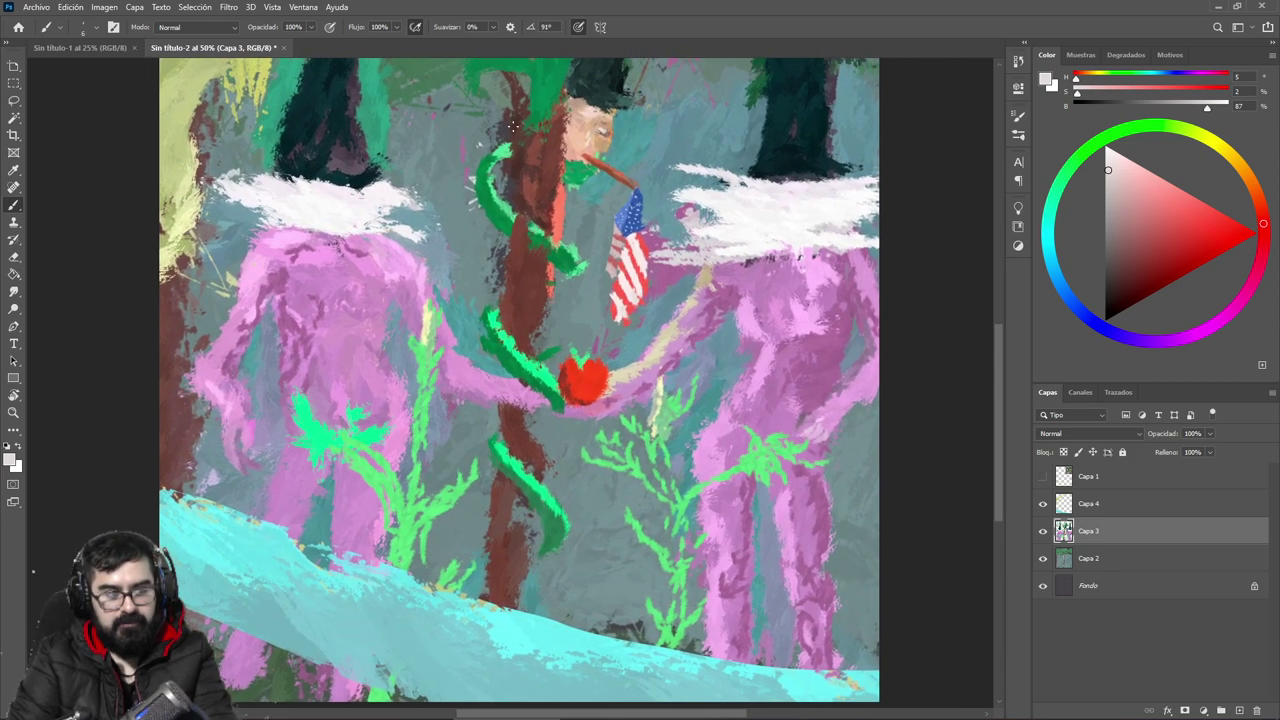
key(z)
click(466, 26)
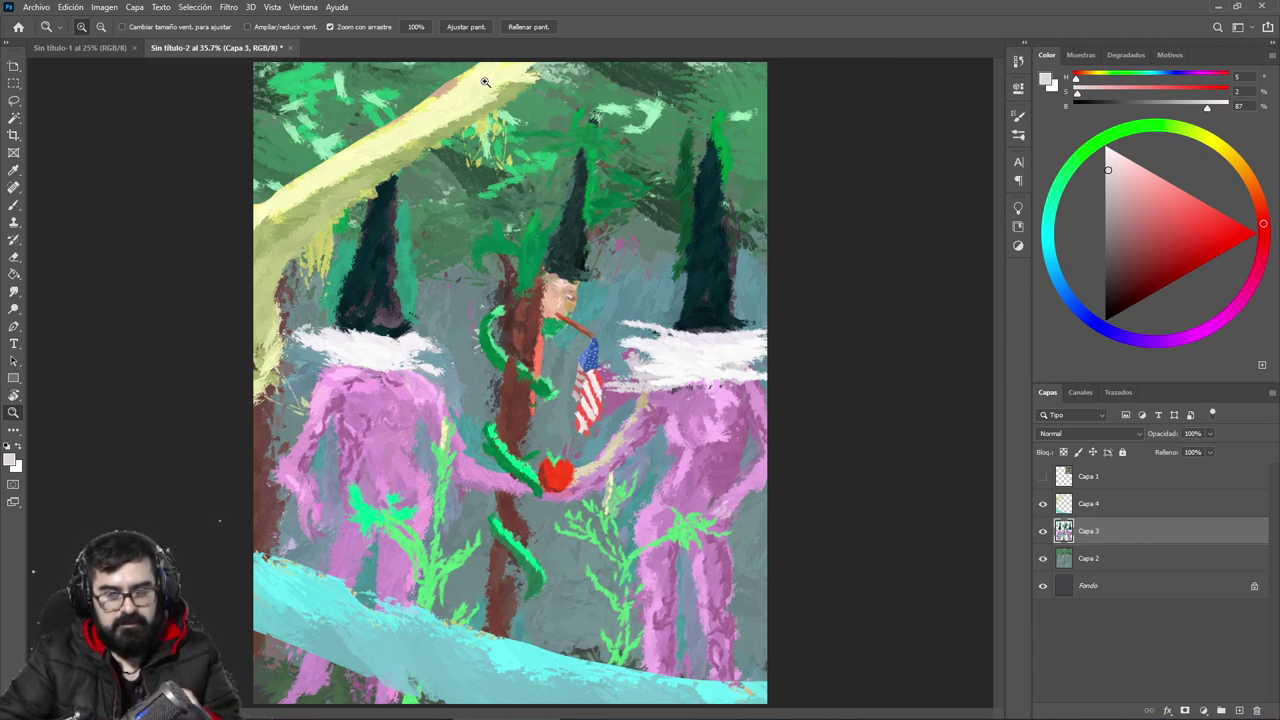
Step: Quick-export the painting as a PNG to the Escritorio folder with the file name 211021
click(1091, 560)
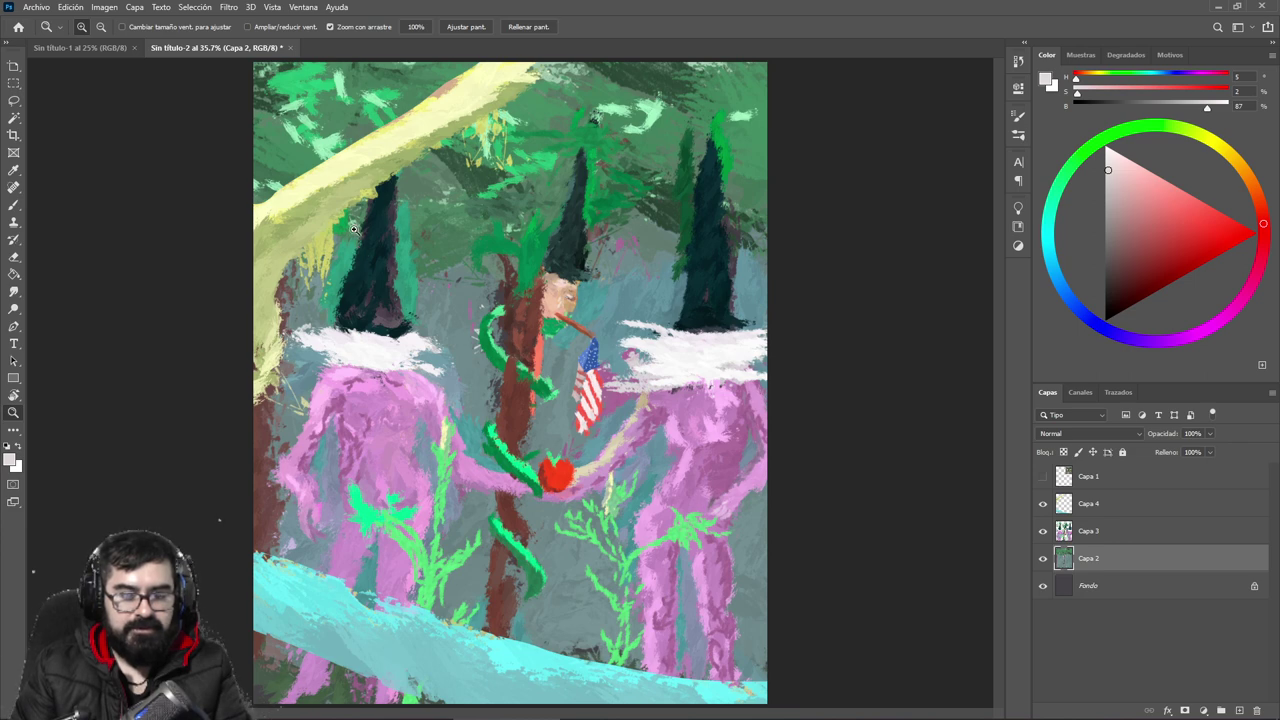
click(44, 7)
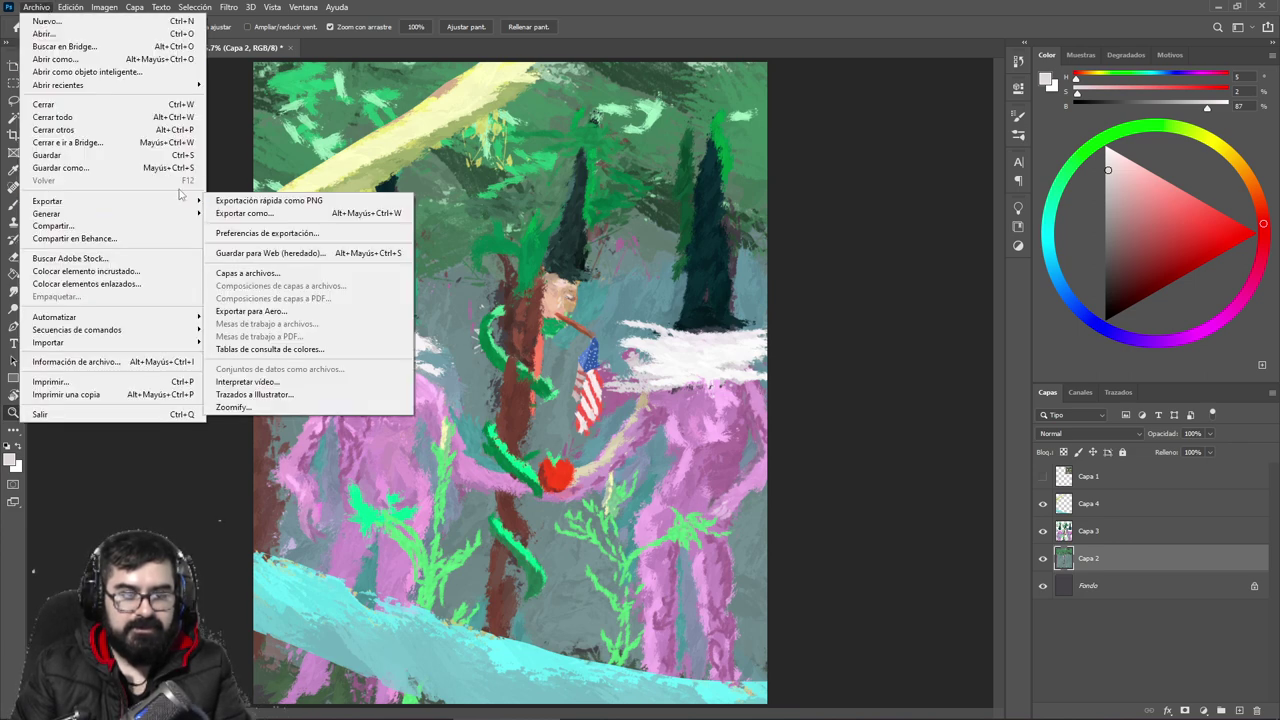
click(545, 6)
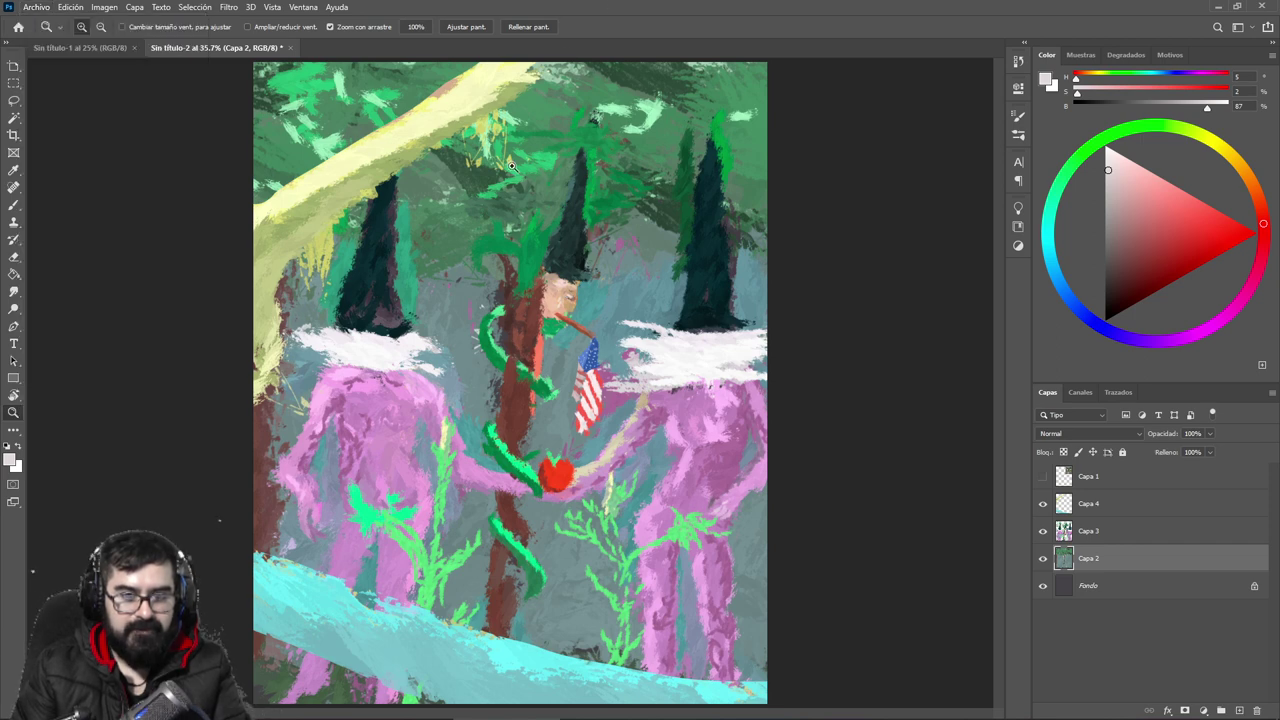
click(40, 7)
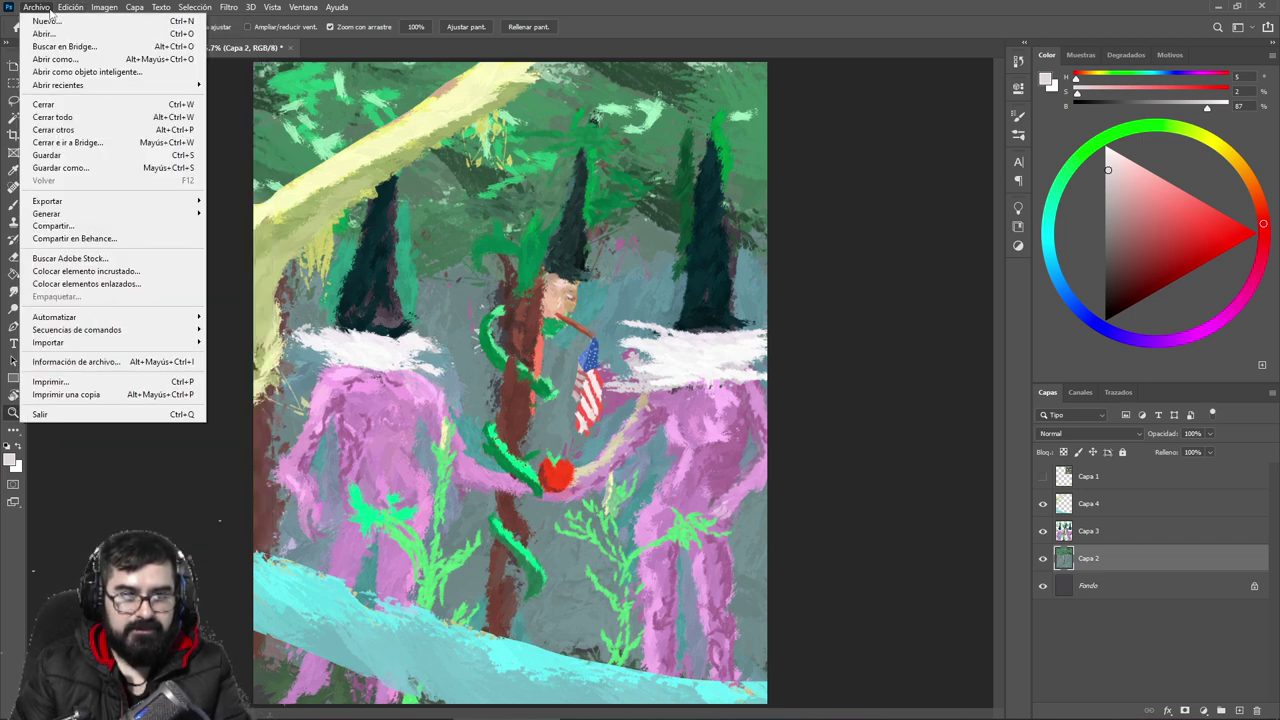
click(215, 201)
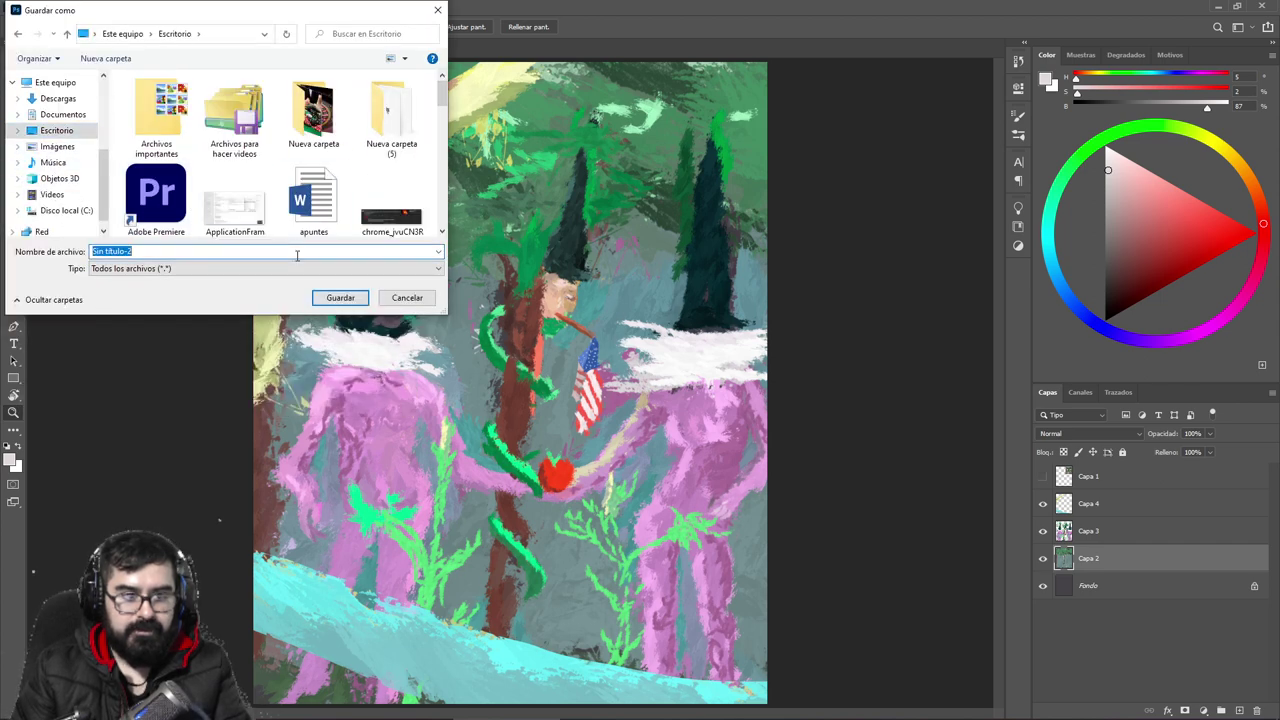
mouse_move(1218, 706)
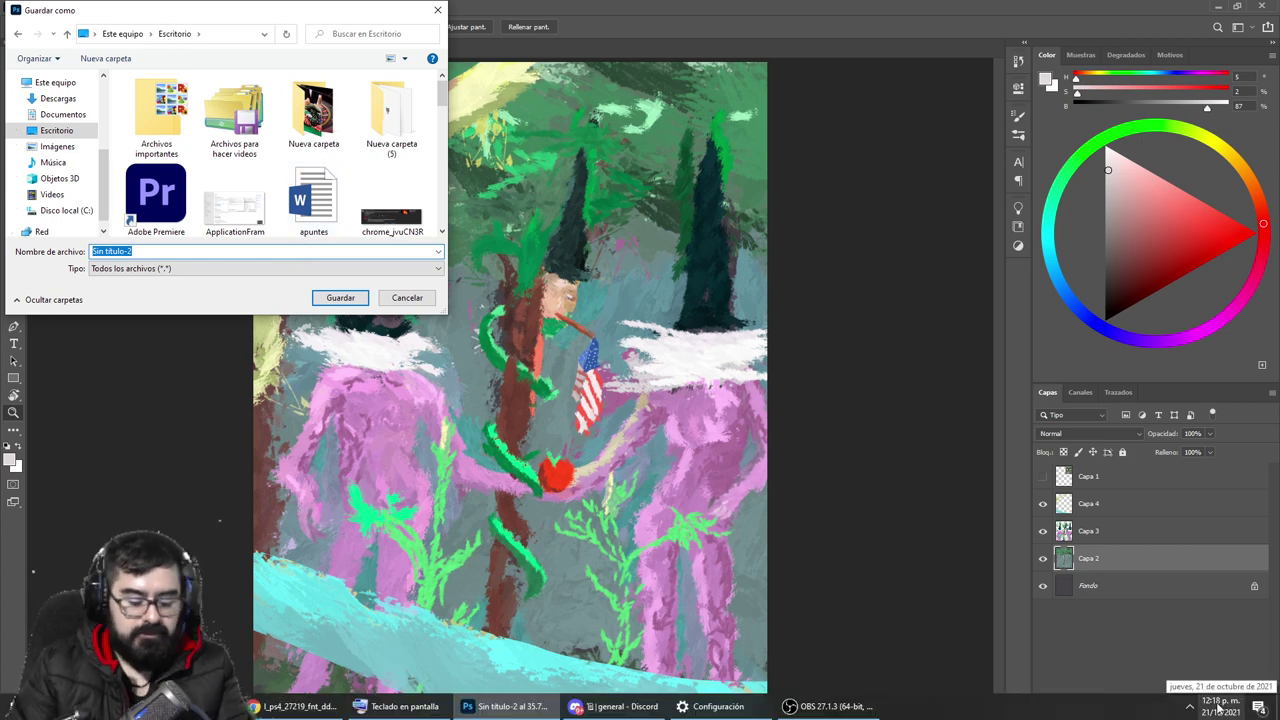
text(211021)
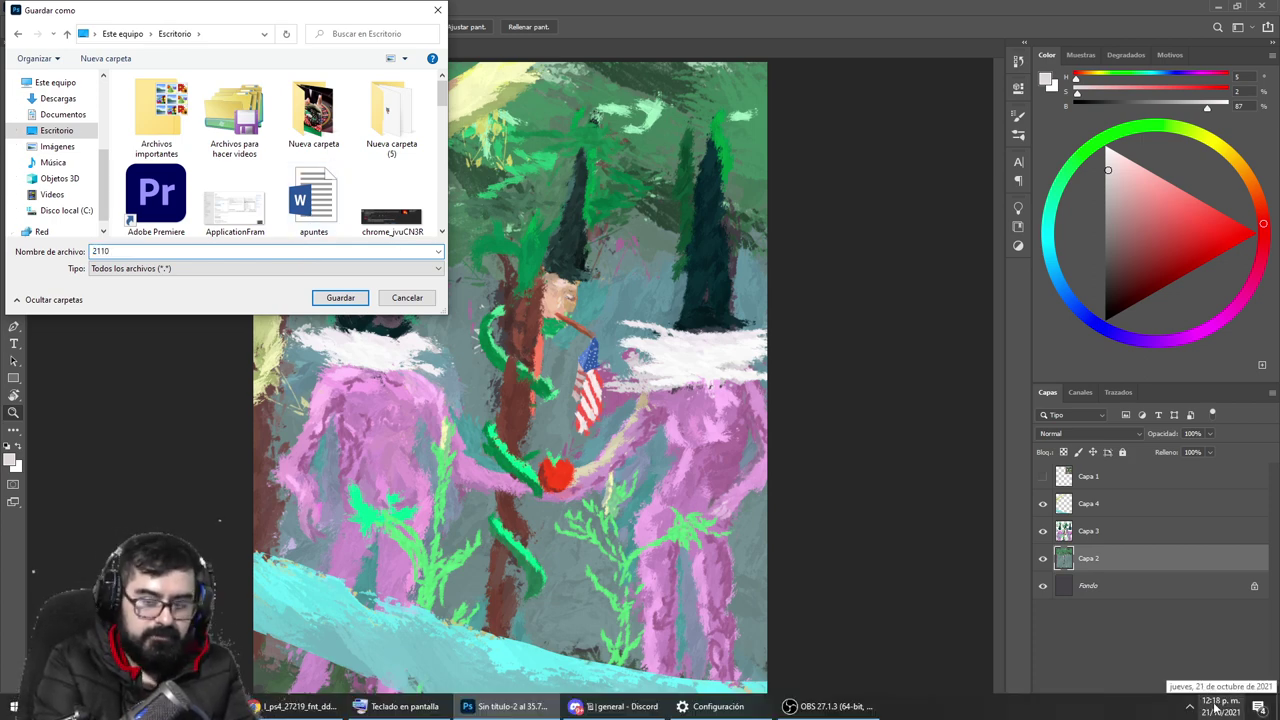
click(340, 298)
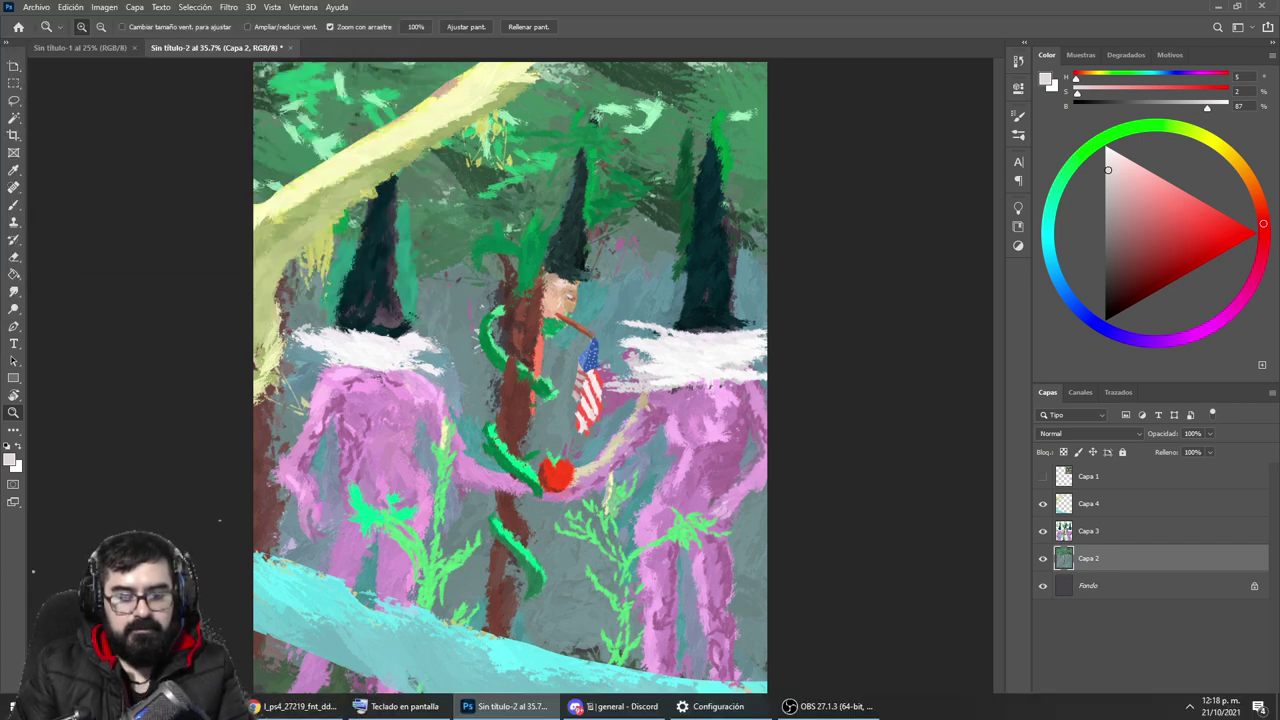
Step: Switch to Chrome, maximize its window with the reference image and go to YouTube in the same tab
click(336, 709)
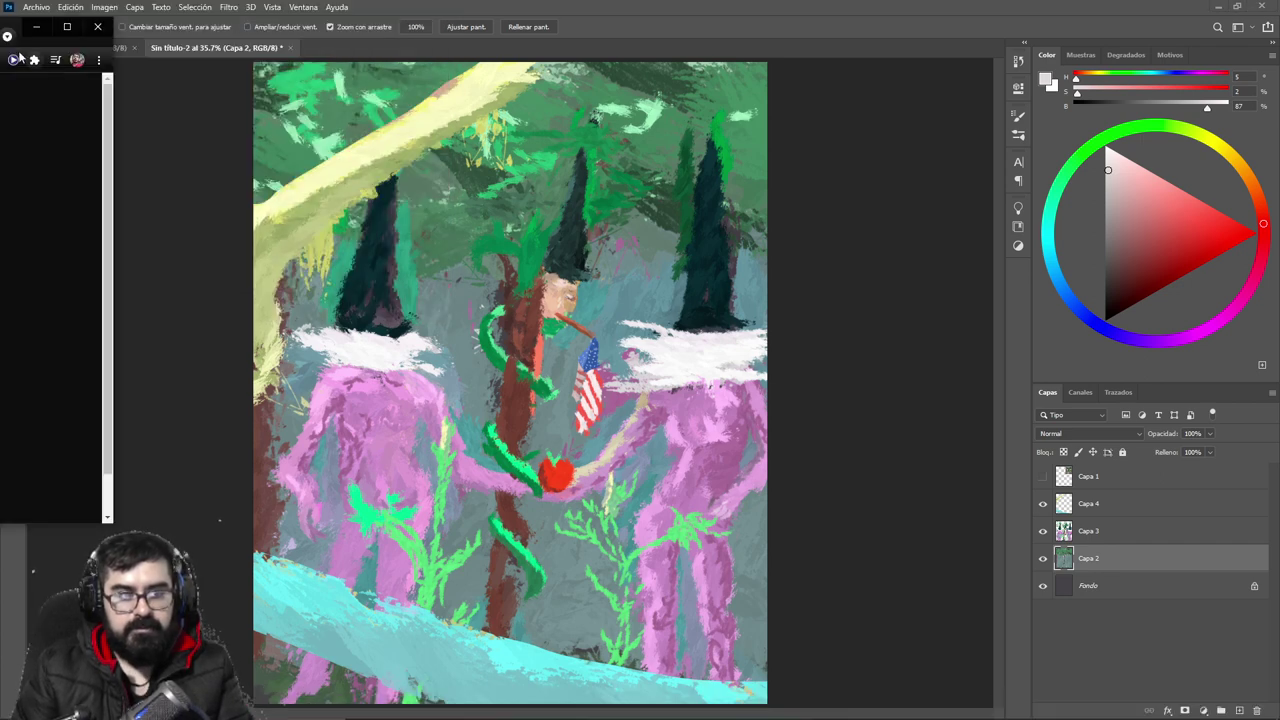
drag(14, 21, 703, 3)
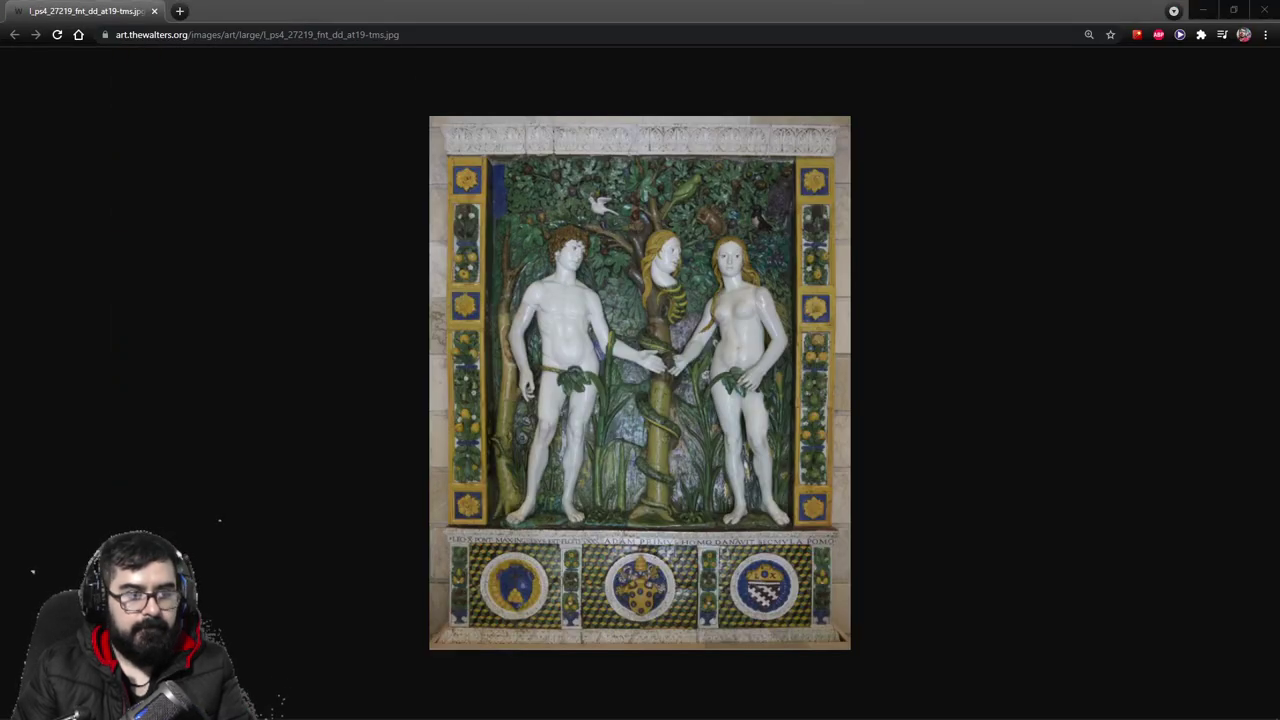
click(422, 30)
text(y)
key(Return)
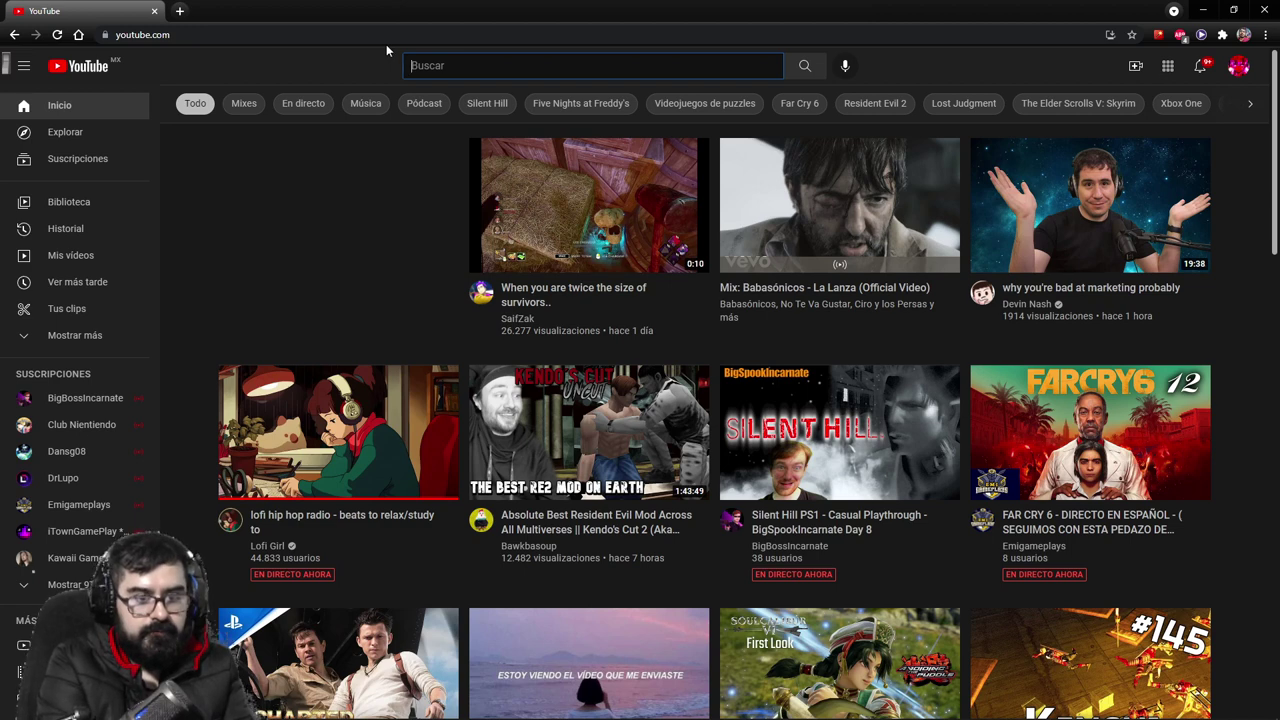
Step: Search YouTube for "philip guston español"
text(phili)
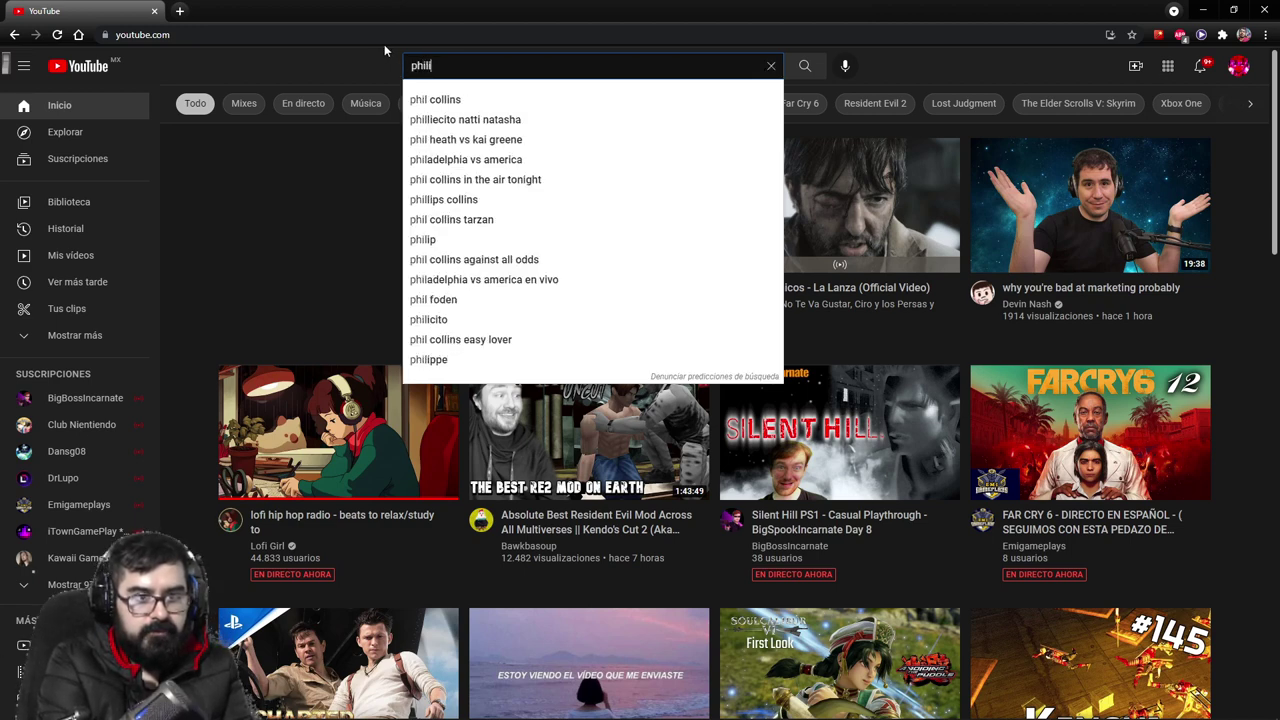
text(p guston)
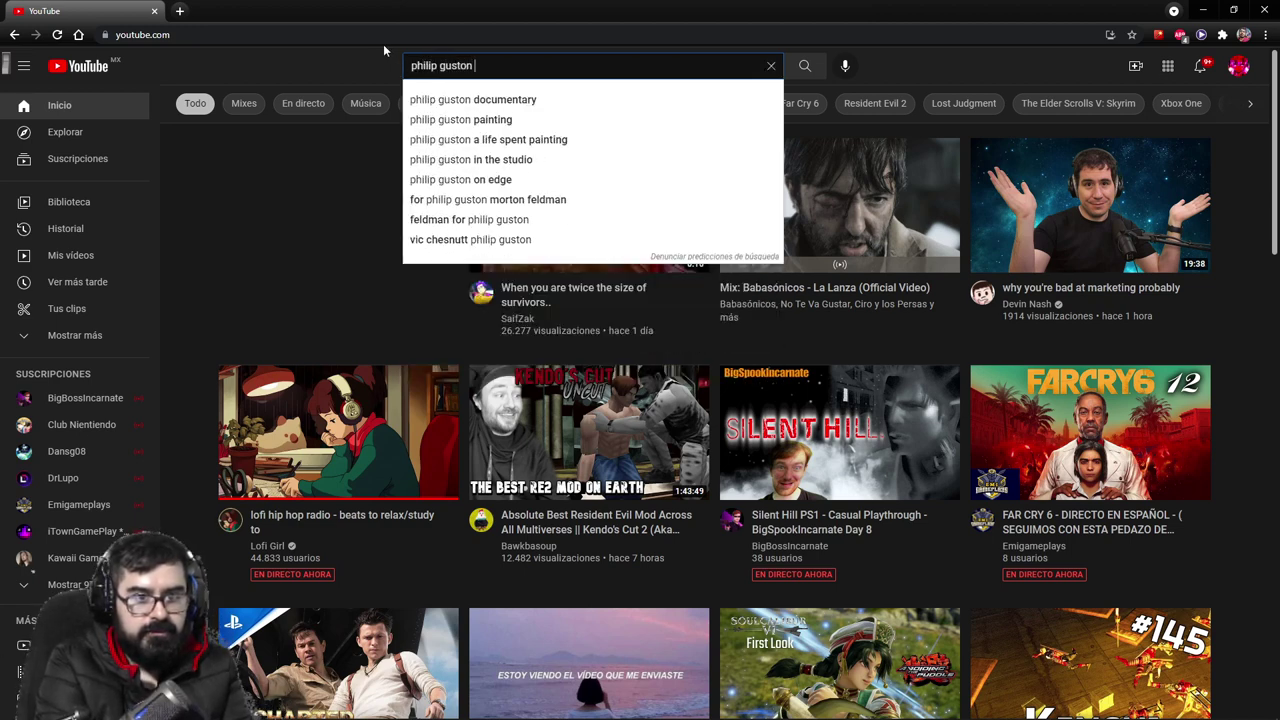
key(Down)
key(Down)
key(Up)
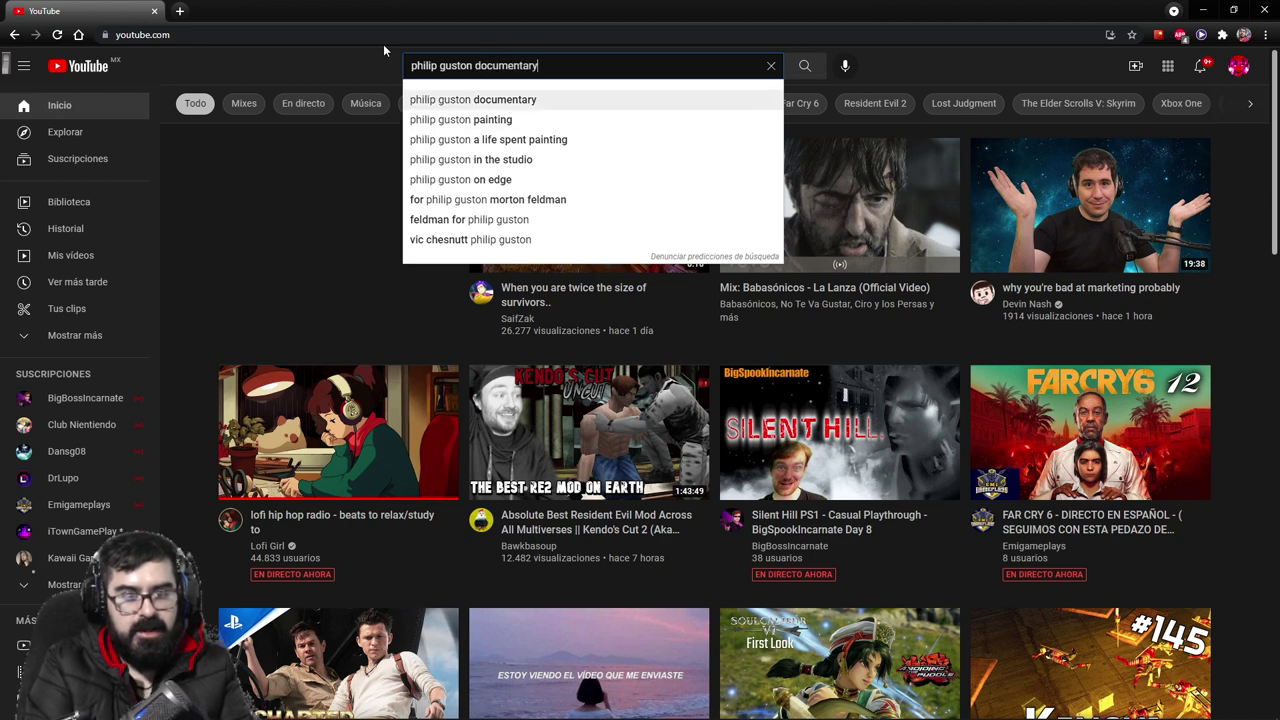
key(BackSpace)
key(BackSpace)
key(BackSpace)
key(BackSpace)
key(BackSpace)
key(BackSpace)
key(BackSpace)
key(BackSpace)
key(BackSpace)
key(BackSpace)
key(BackSpace)
text(español)
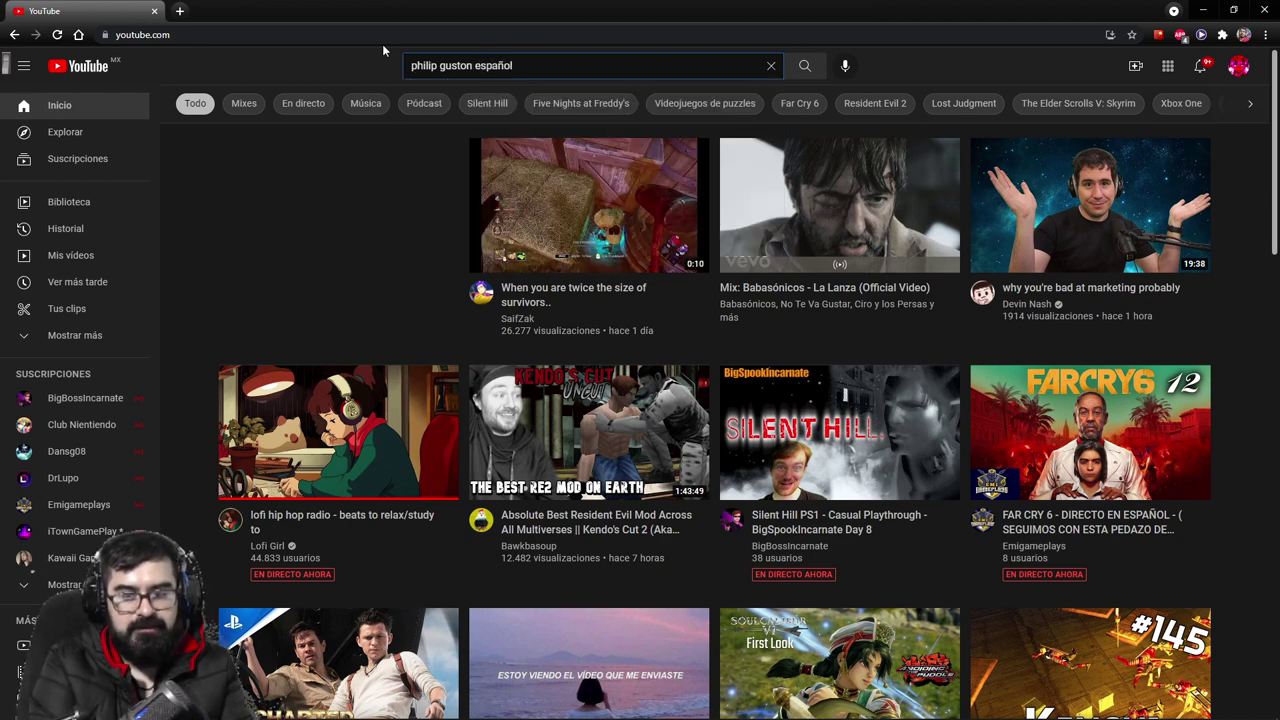
click(822, 69)
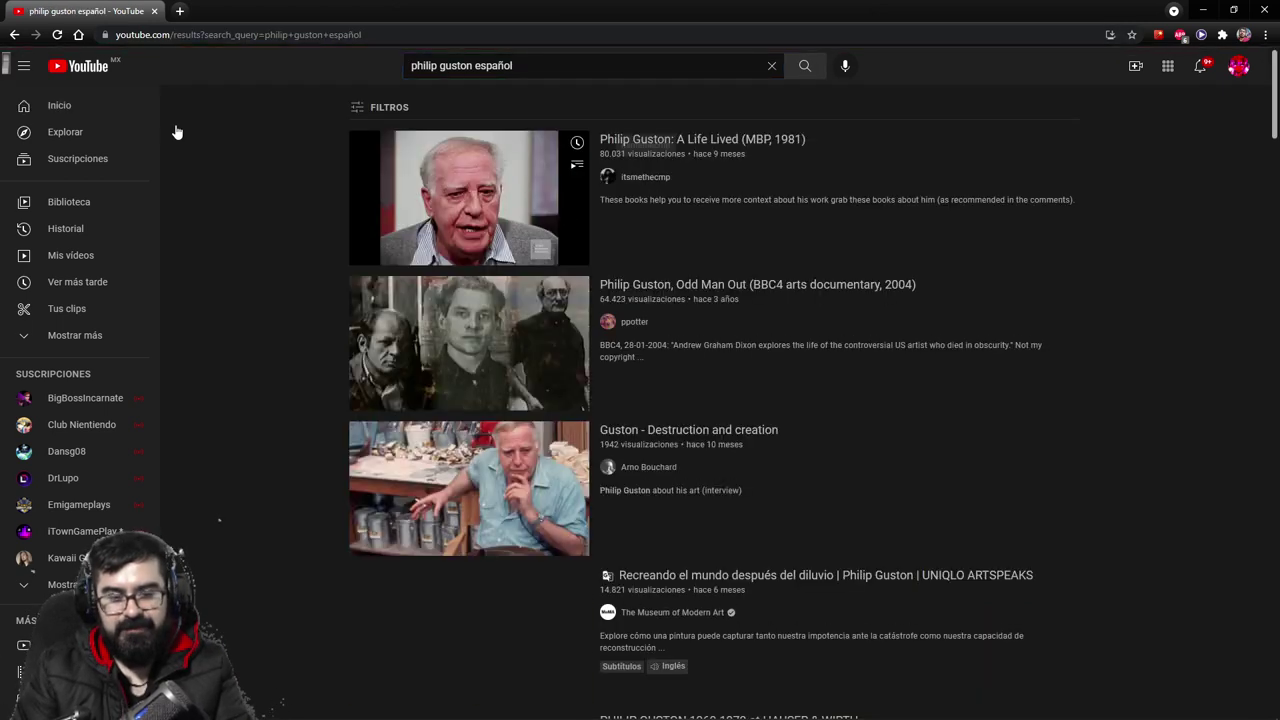
Step: Open the YouTube home page in a second tab, skim its recommended videos and return to the Philip Guston results
middle_click(15, 40)
click(200, 11)
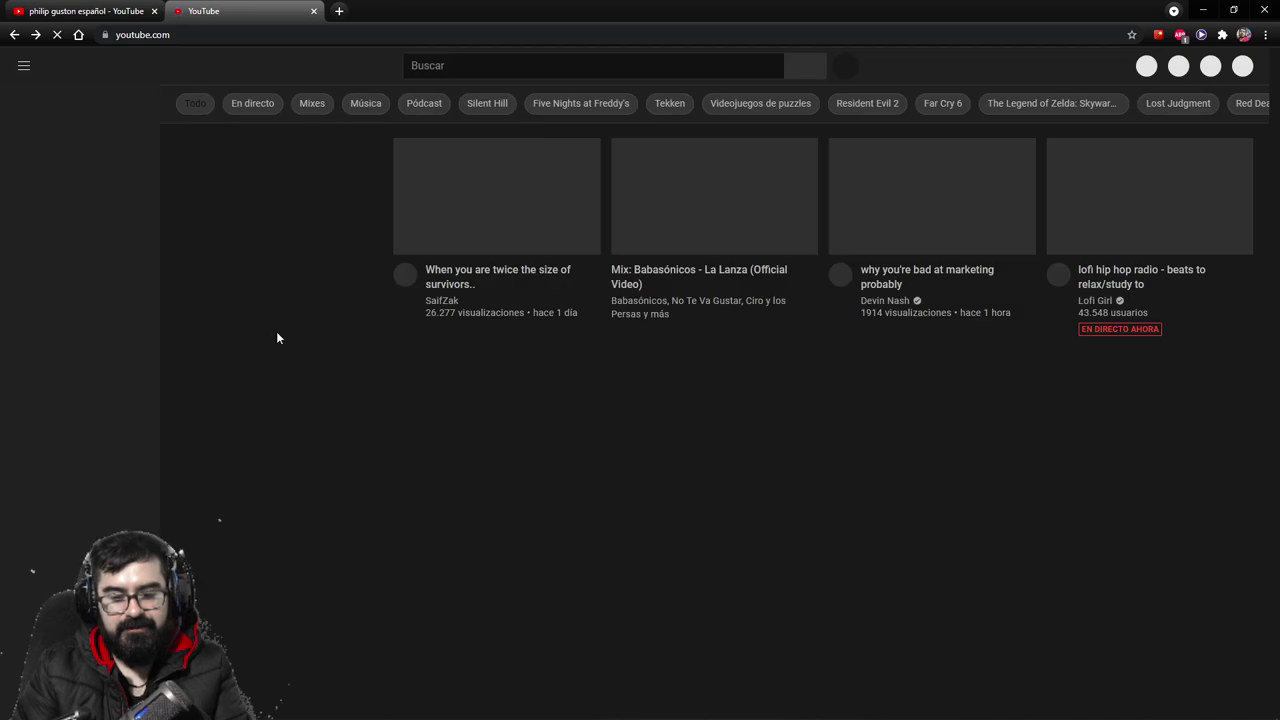
scroll(278, 340, down, 1)
scroll(278, 338, down, 1)
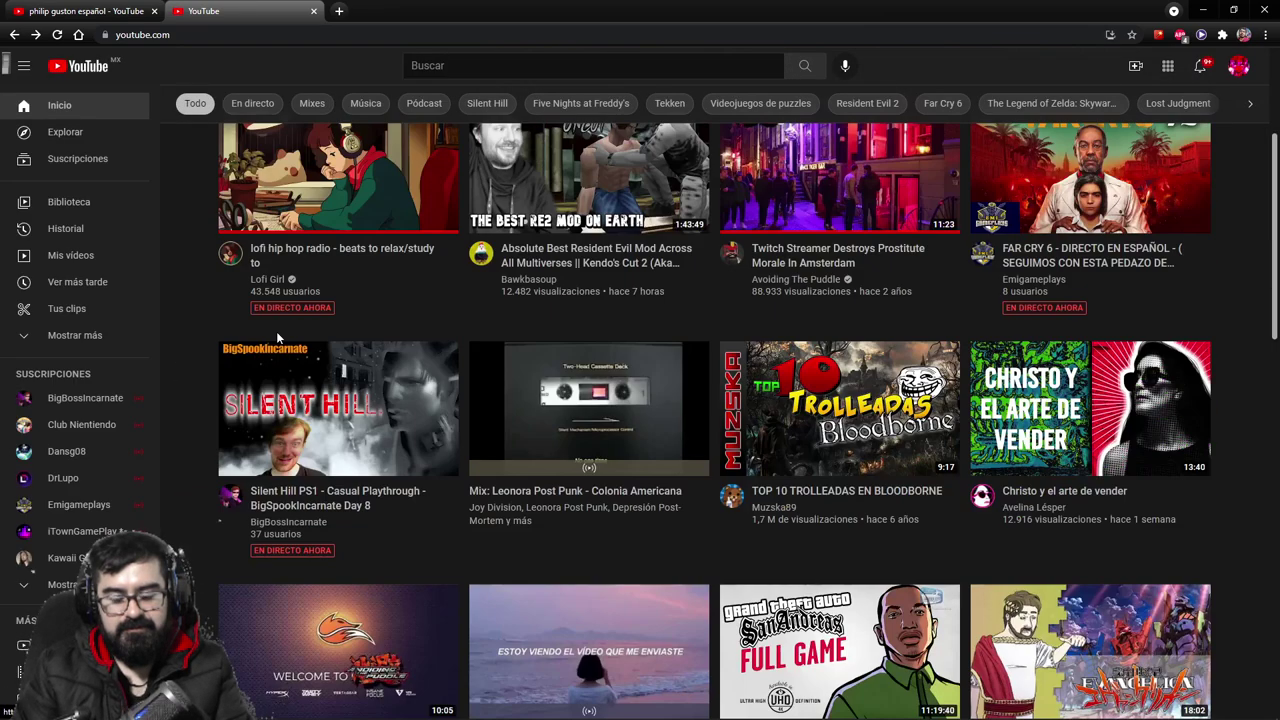
click(137, 8)
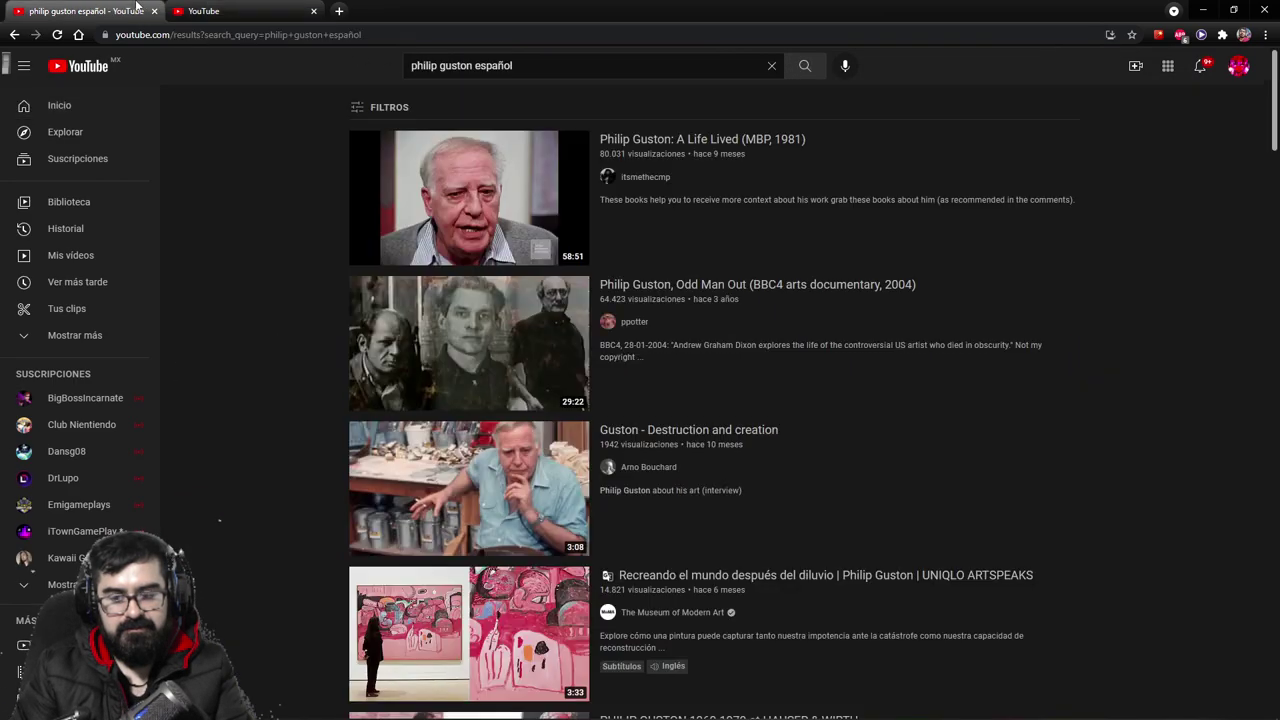
Step: Close the spare YouTube tab and open the "Recreando el mundo después del diluvio" result in a new tab, switching to it
click(313, 11)
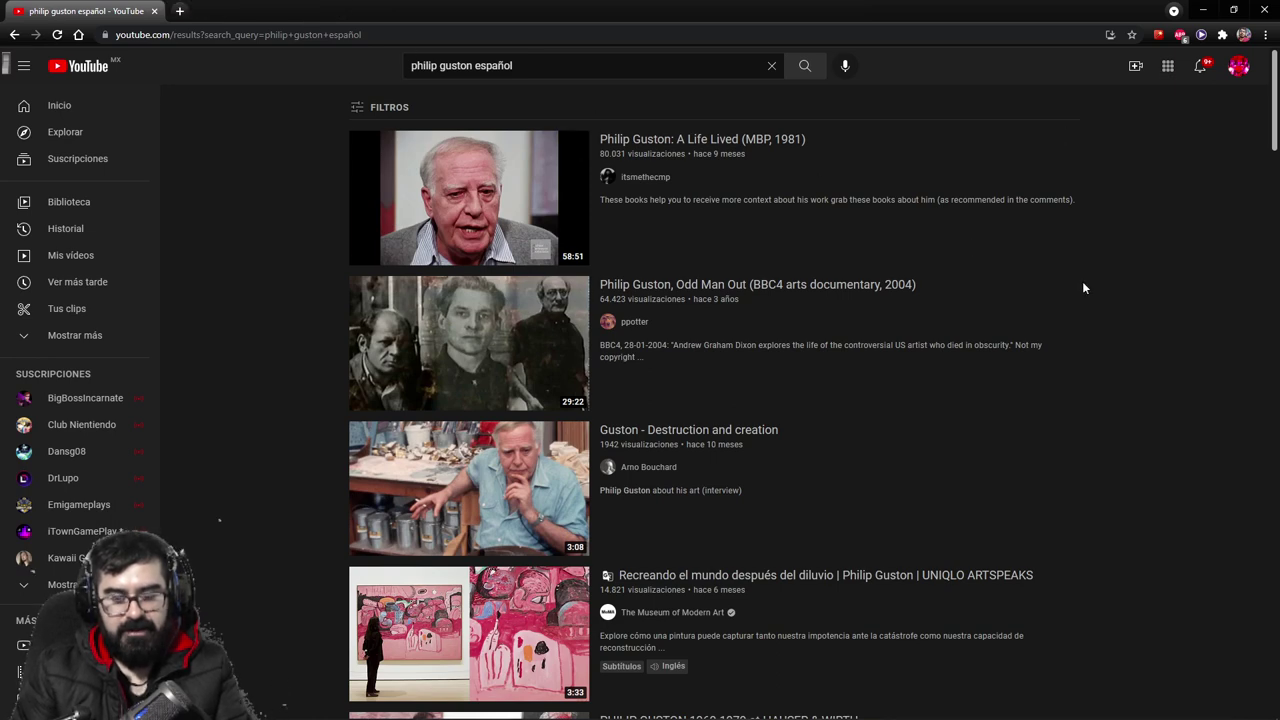
scroll(1082, 283, down, 2)
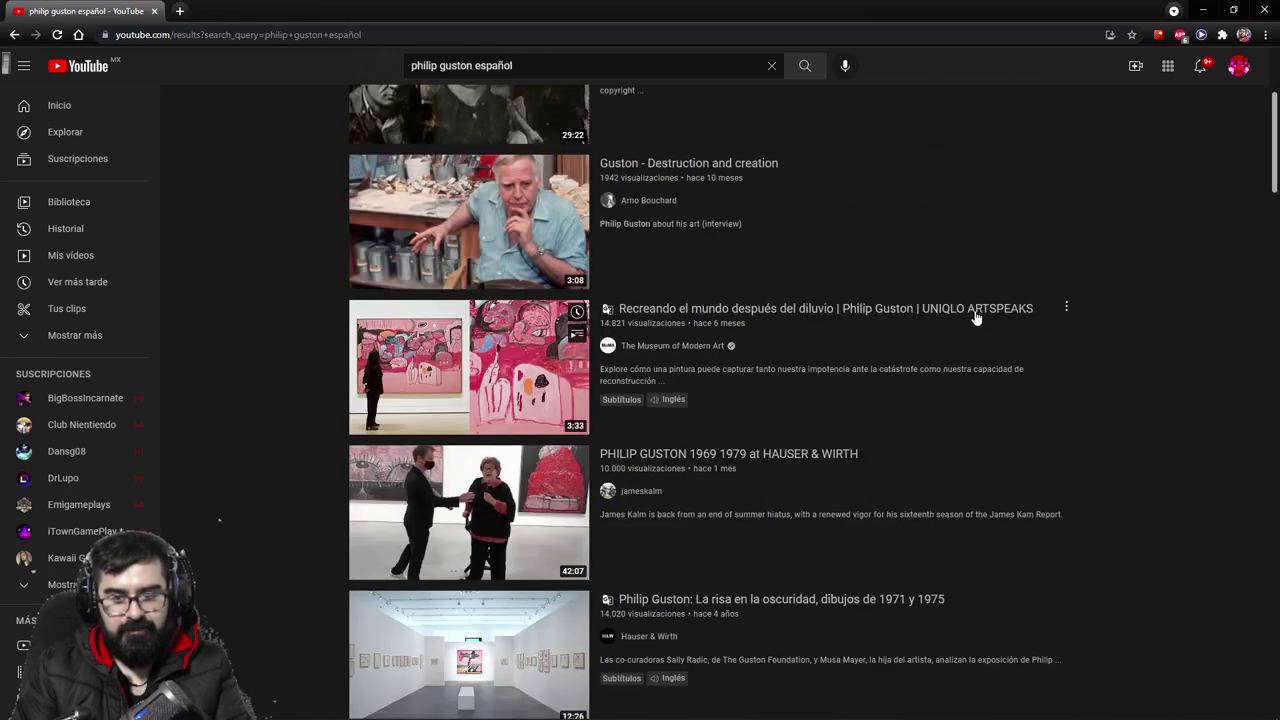
middle_click(975, 318)
key(ctrl+Tab)
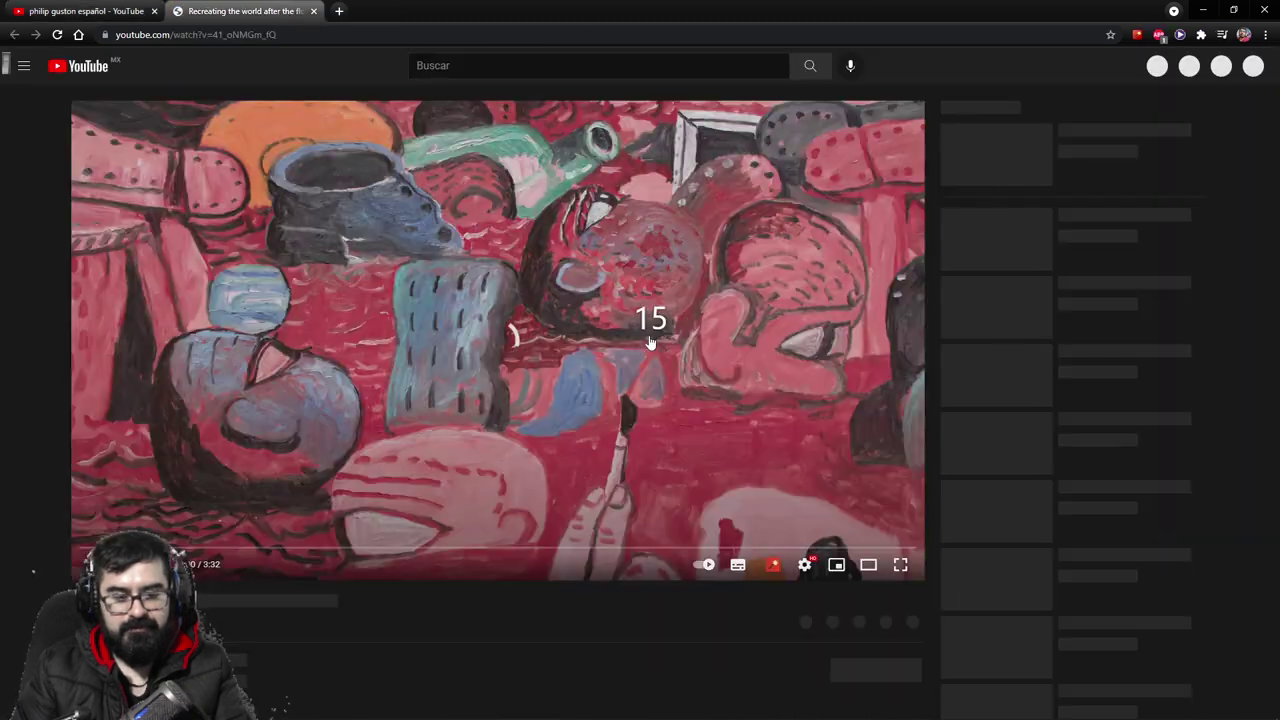
Step: Raise the video's volume to 100, turn on its subtitles and pause playback
scroll(648, 343, up, 17)
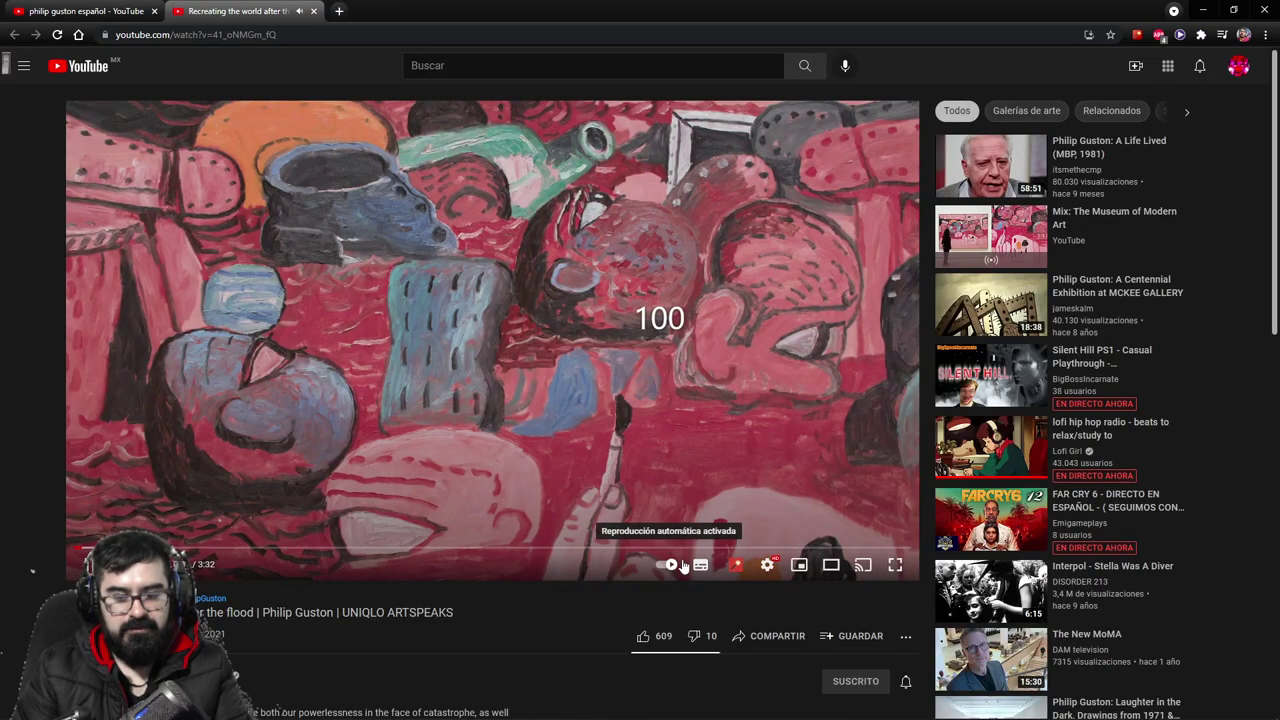
click(700, 565)
mouse_move(733, 555)
click(665, 383)
Step: From the search results, open "Philip Guston: La risa en la oscuridad, dibujos de 1971 y 1975" in a new tab and view it
click(153, 9)
scroll(325, 285, down, 2)
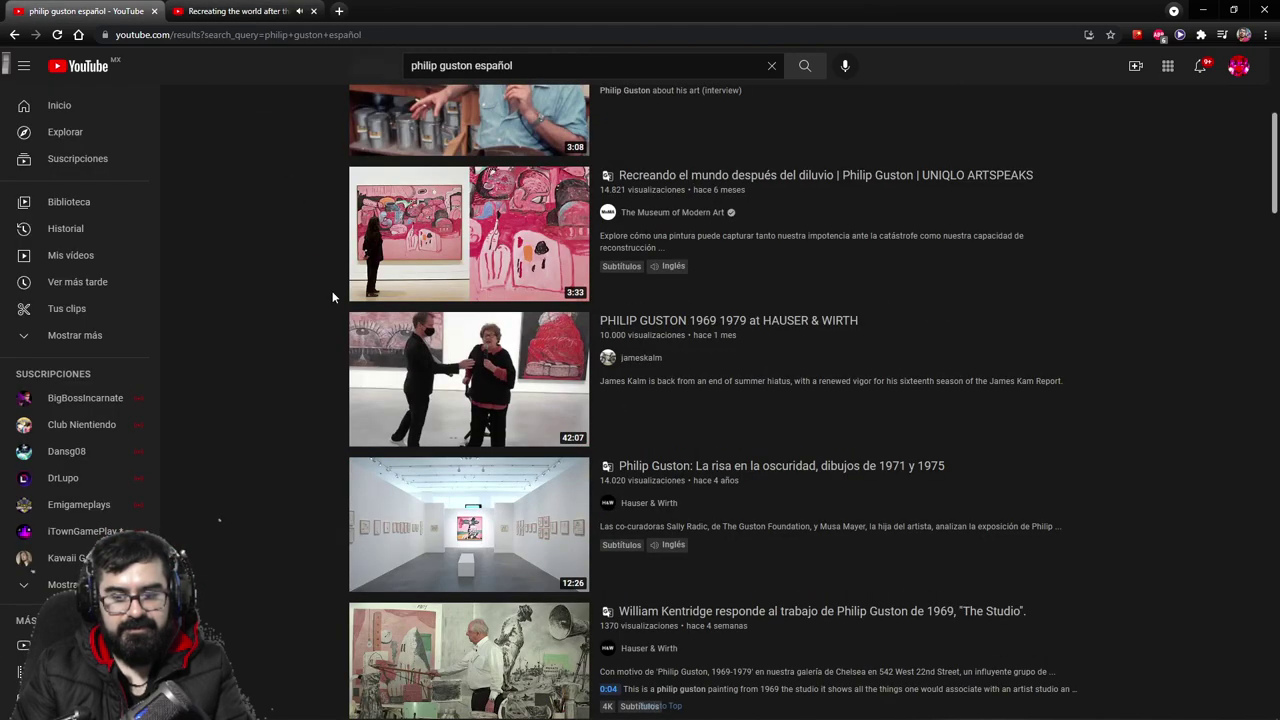
scroll(335, 300, down, 4)
middle_click(501, 314)
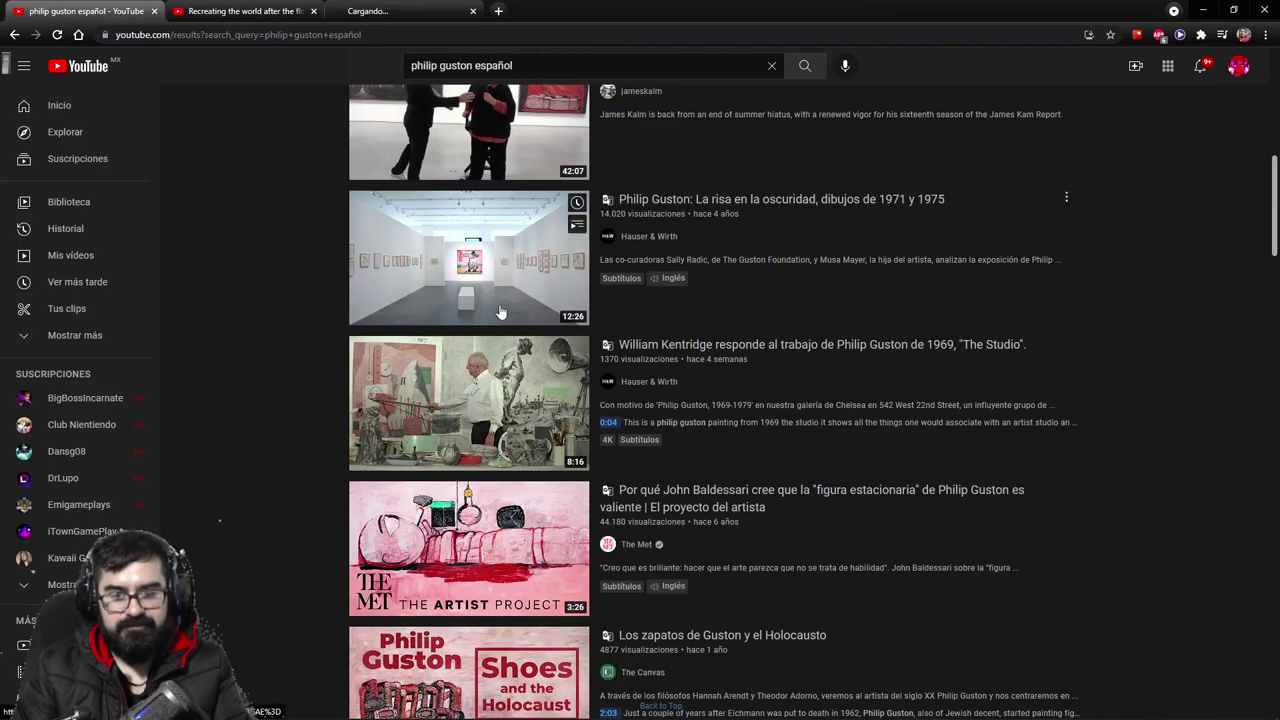
click(420, 11)
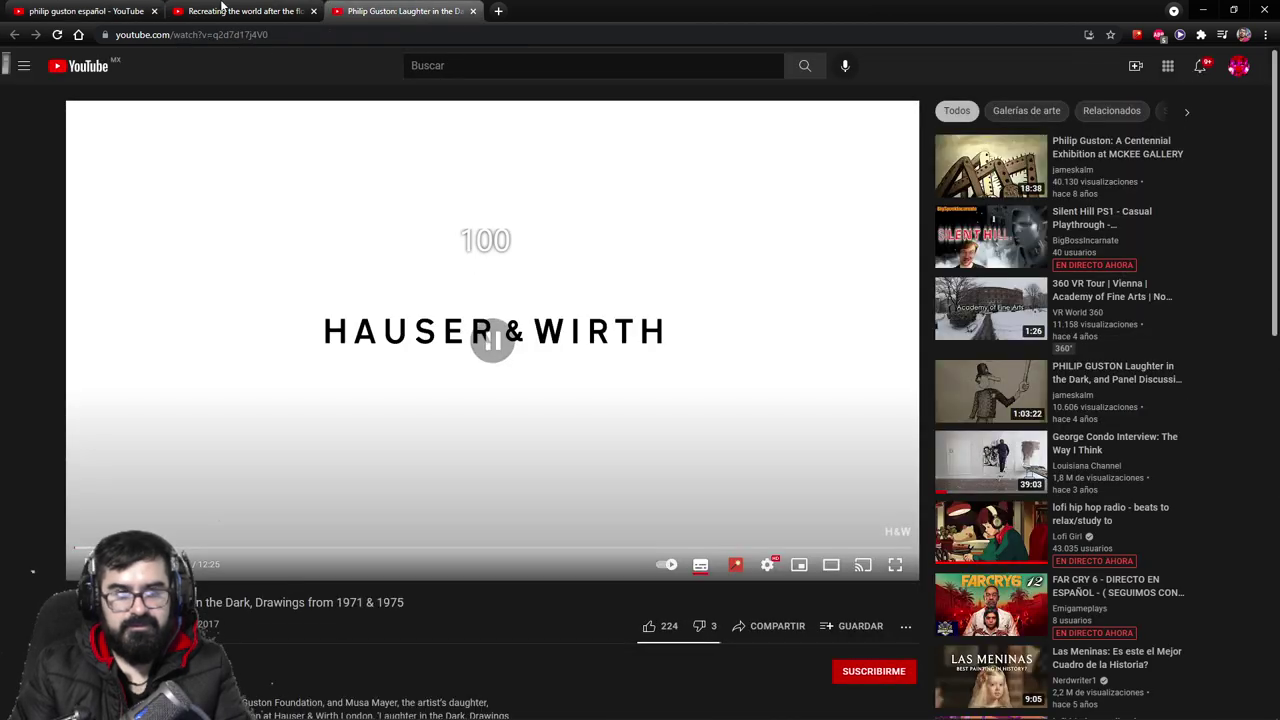
Step: Return to the search results and open The Met's video on Guston's "figura estacionaria" in a background tab
click(140, 10)
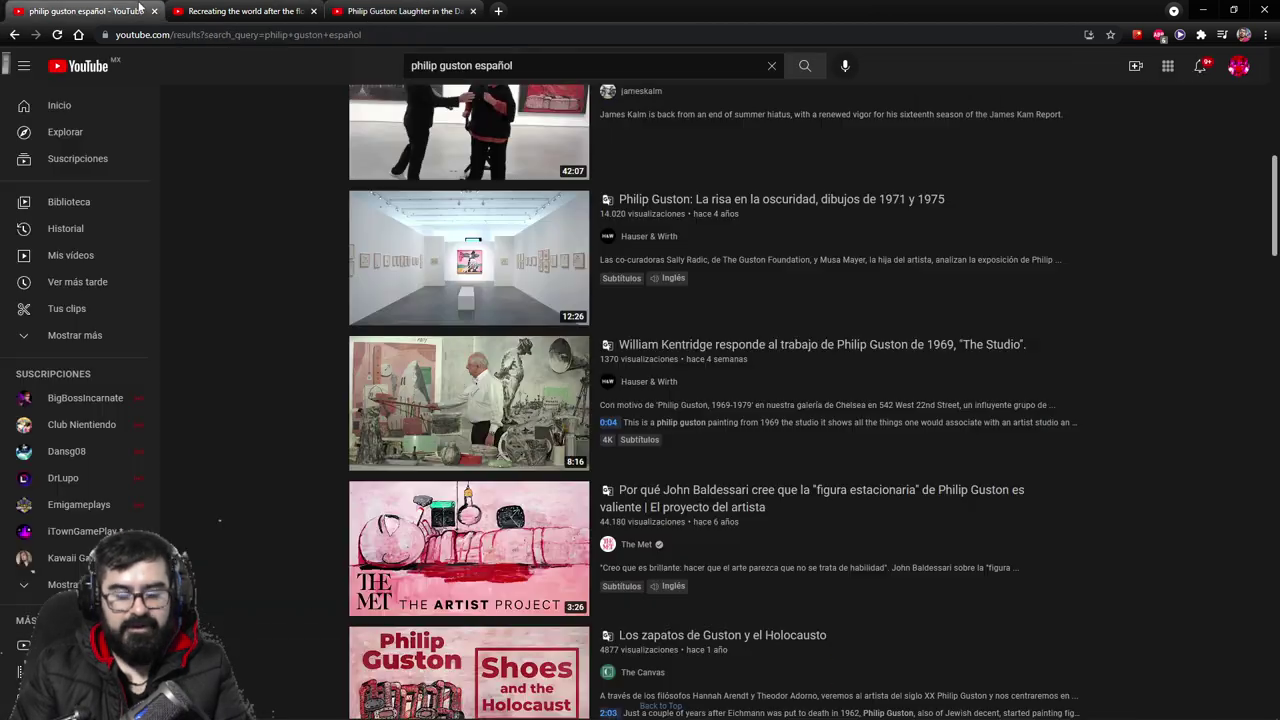
scroll(339, 342, down, 2)
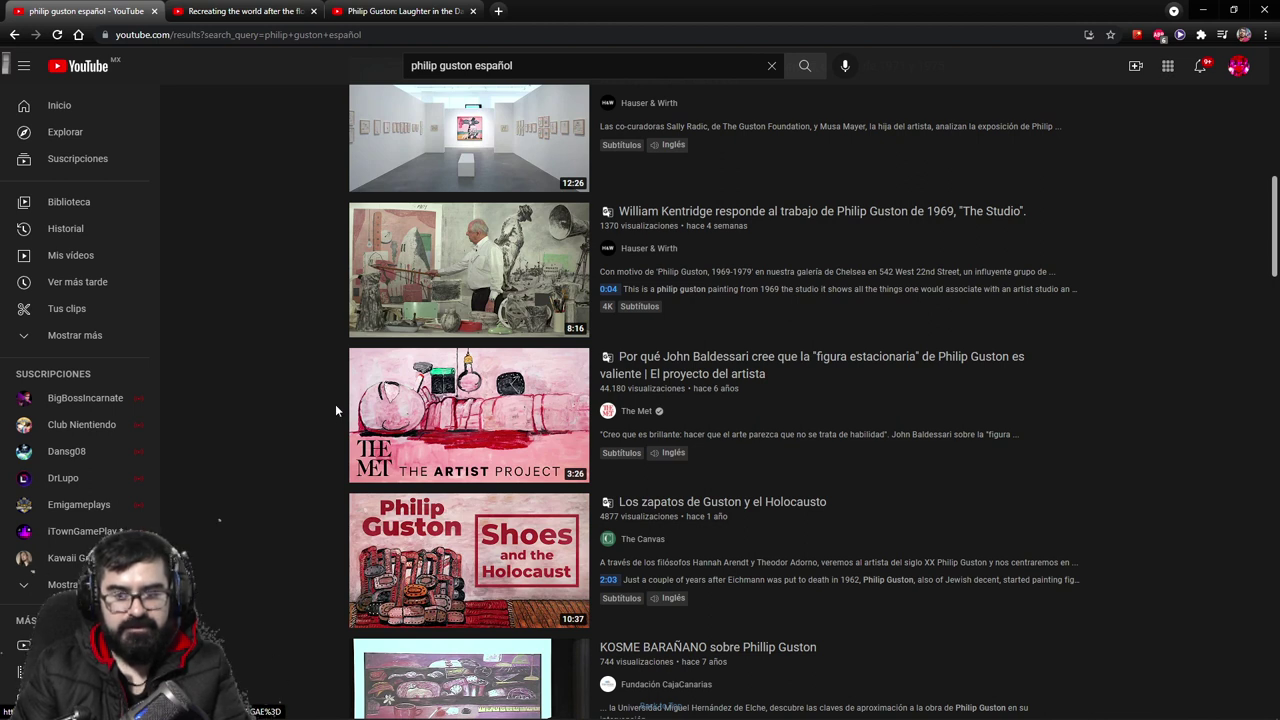
middle_click(400, 416)
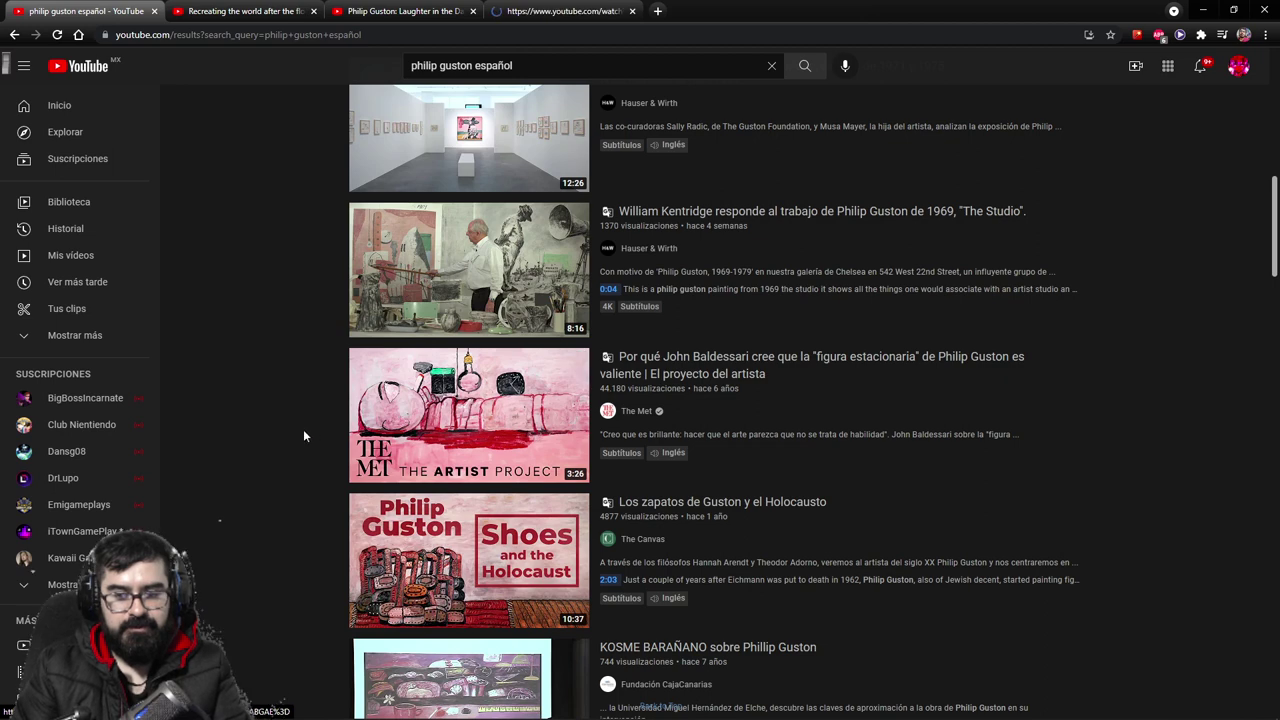
Step: Open the Fundación CajaCanarias talk on Philip Guston in a new tab and play it in full screen
scroll(304, 429, down, 4)
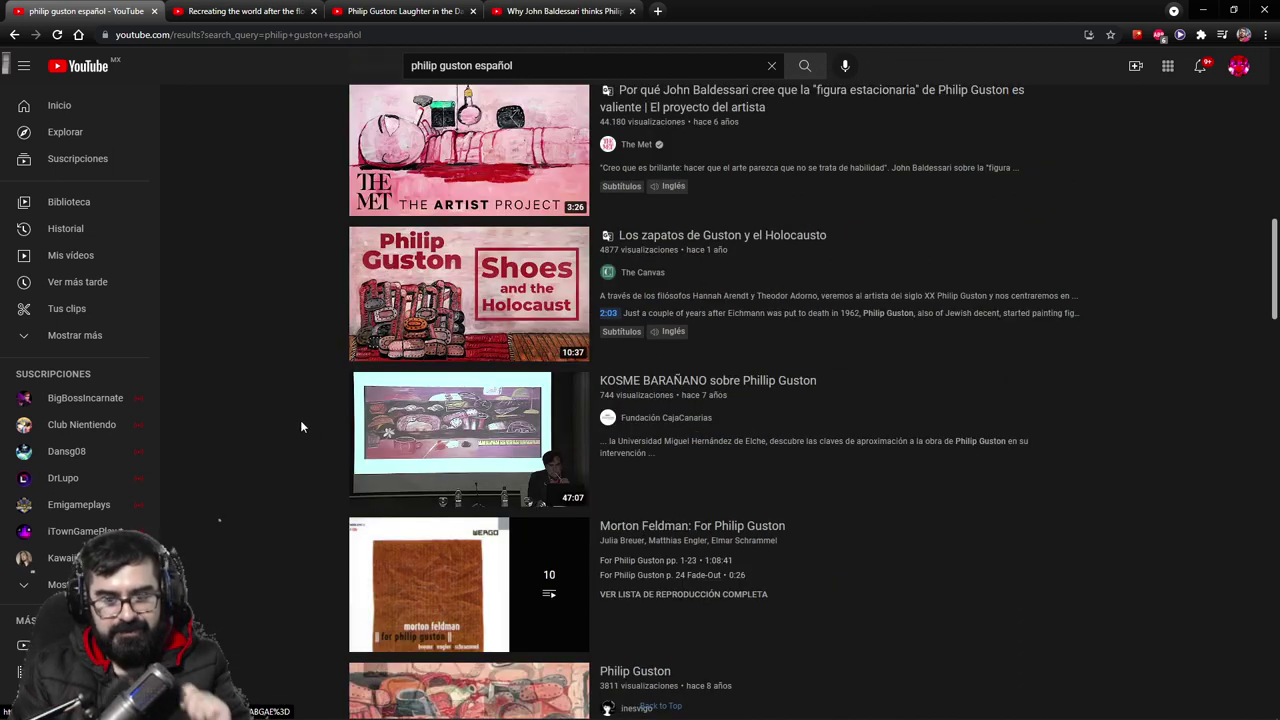
middle_click(383, 432)
click(678, 10)
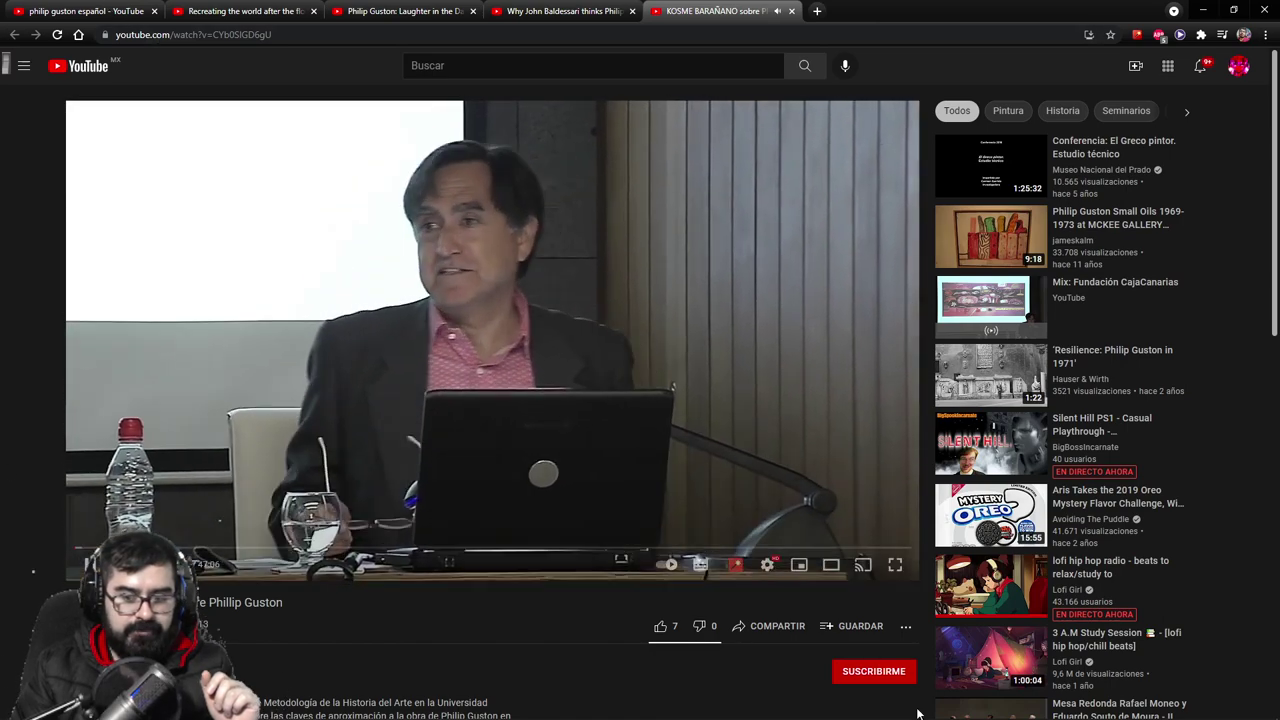
click(894, 566)
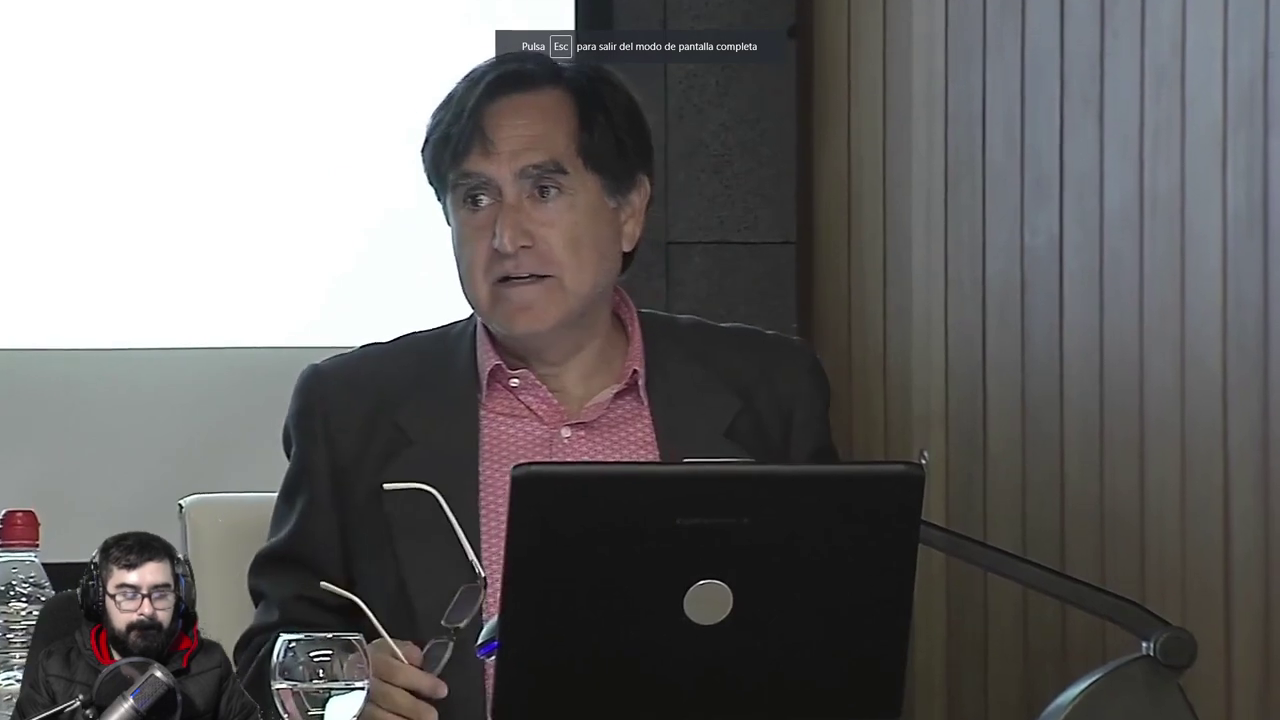